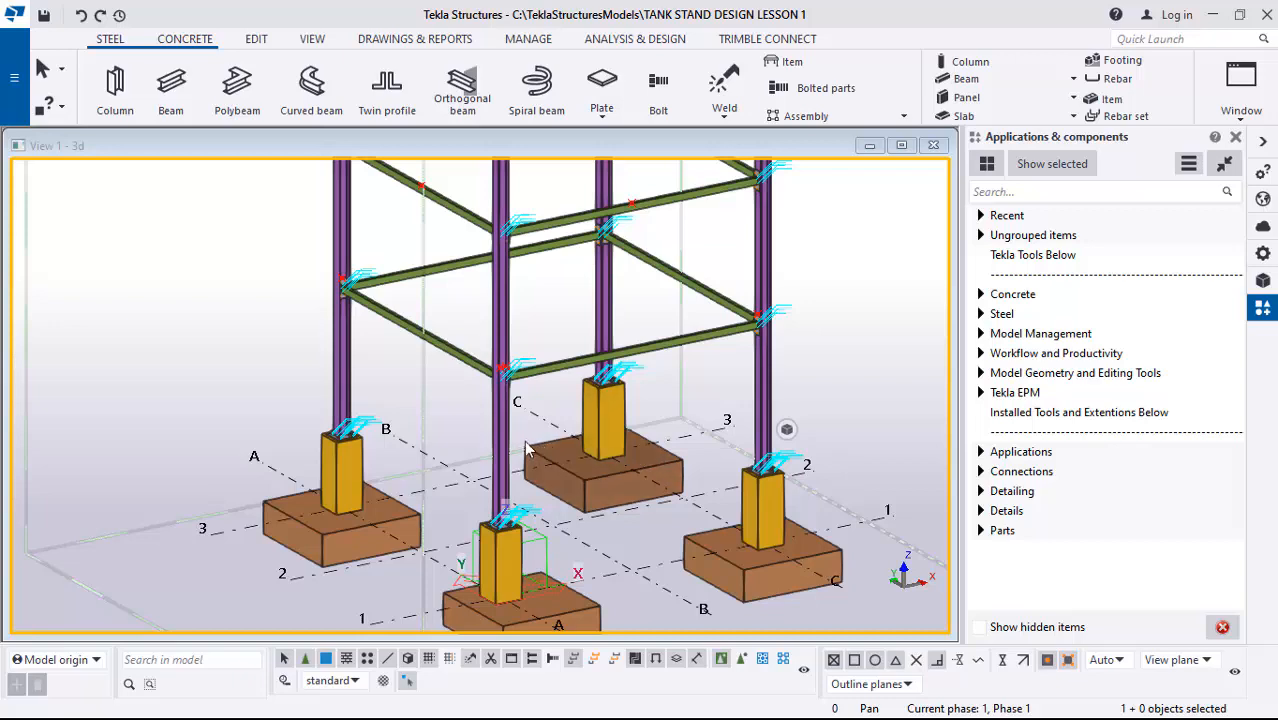
- Examine the tank stand's lower columns, horizontal braces, base plate connections and footings
{"action": "scroll", "coordinate": [524, 440], "scroll_direction": "down", "scroll_amount": 10}
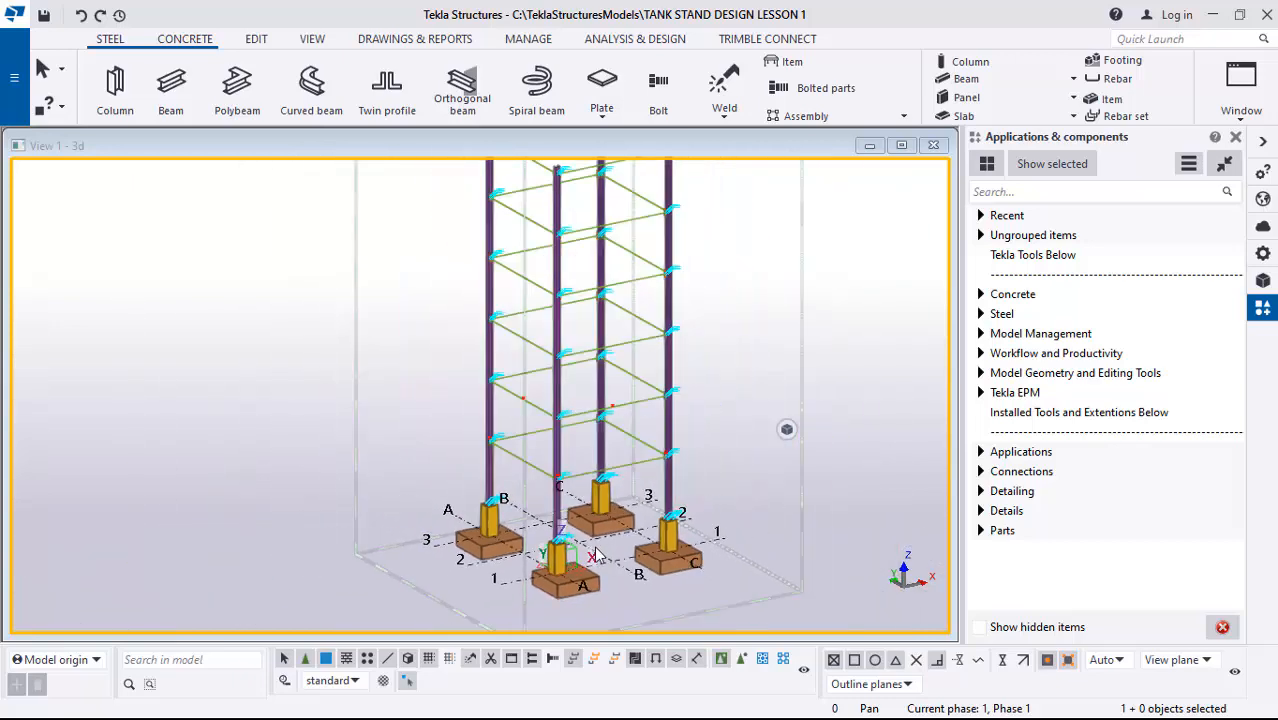
{"action": "scroll", "coordinate": [596, 554], "scroll_direction": "up", "scroll_amount": 4}
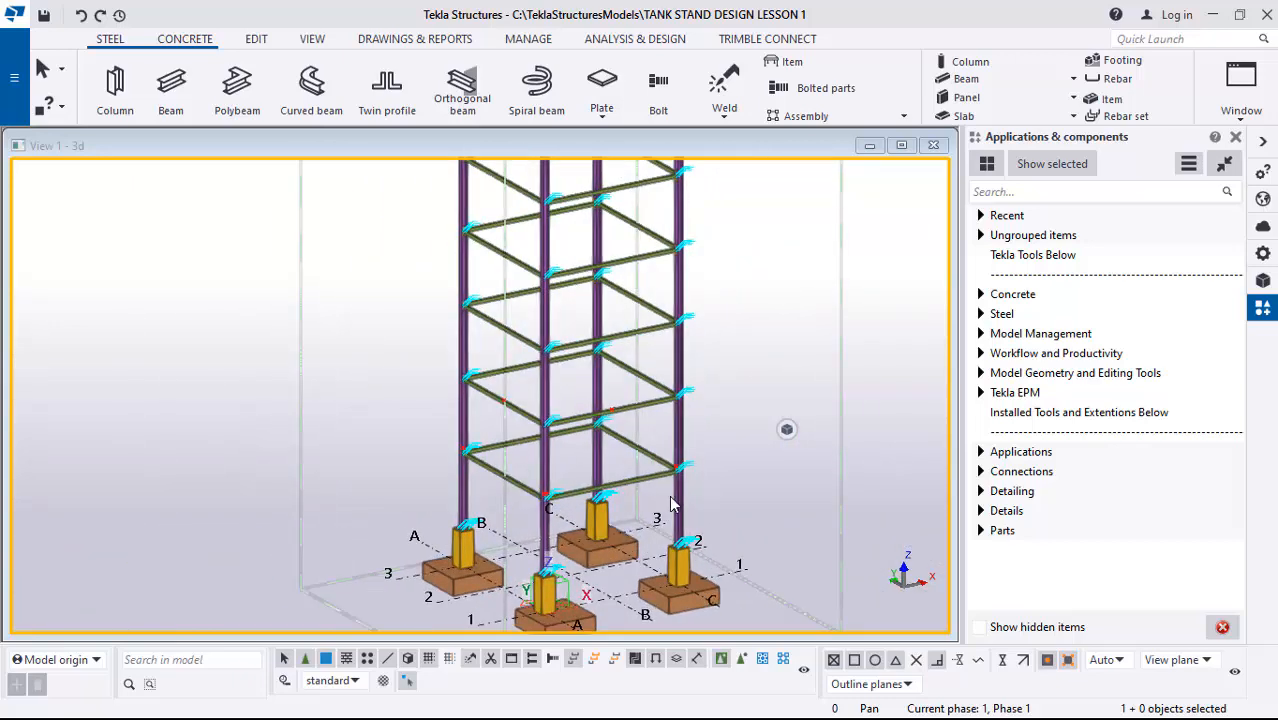
{"action": "scroll", "coordinate": [560, 440], "scroll_direction": "up", "scroll_amount": 1}
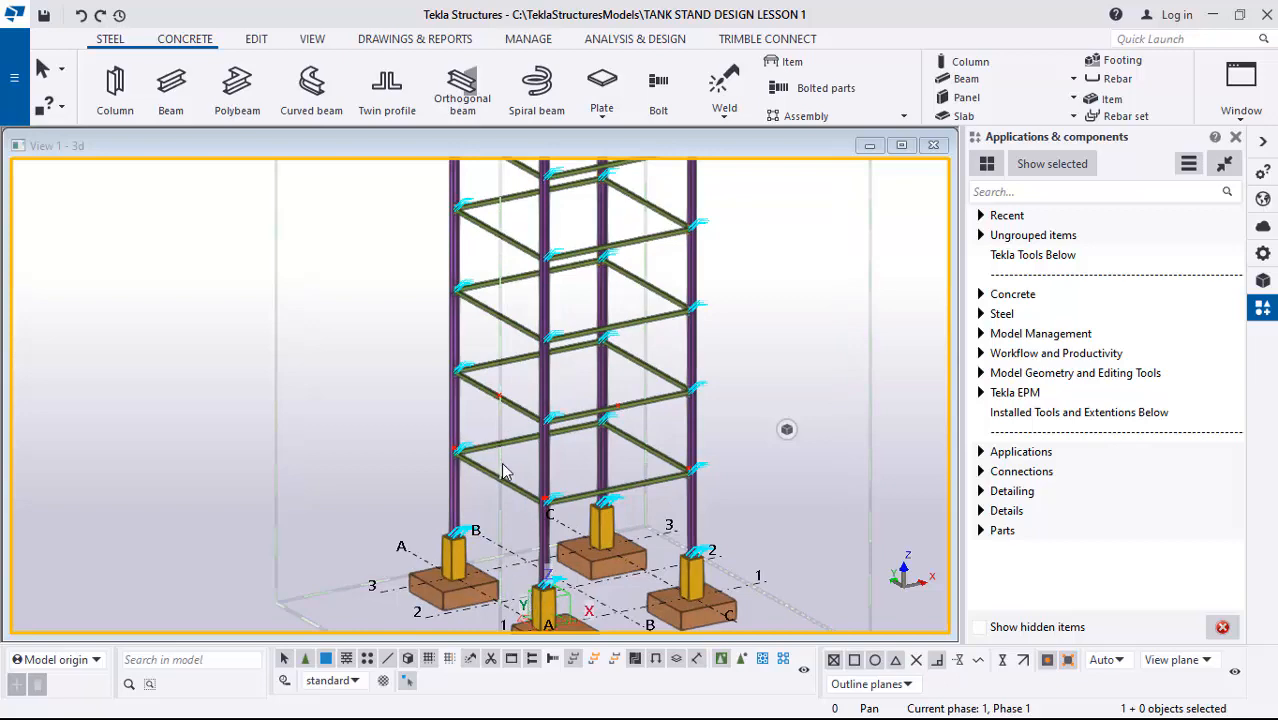
{"action": "scroll", "coordinate": [518, 500], "scroll_direction": "up", "scroll_amount": 2}
{"action": "scroll", "coordinate": [600, 573], "scroll_direction": "up", "scroll_amount": 2}
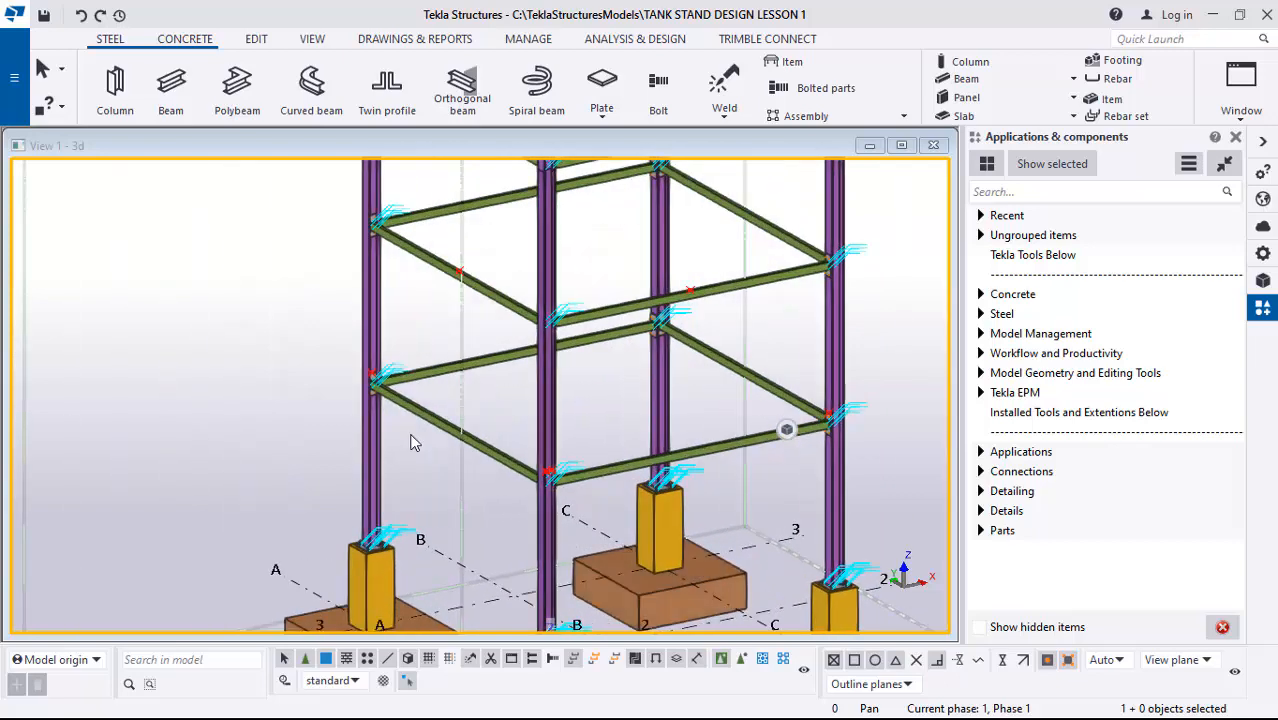
{"action": "scroll", "coordinate": [457, 405], "scroll_direction": "up", "scroll_amount": 1}
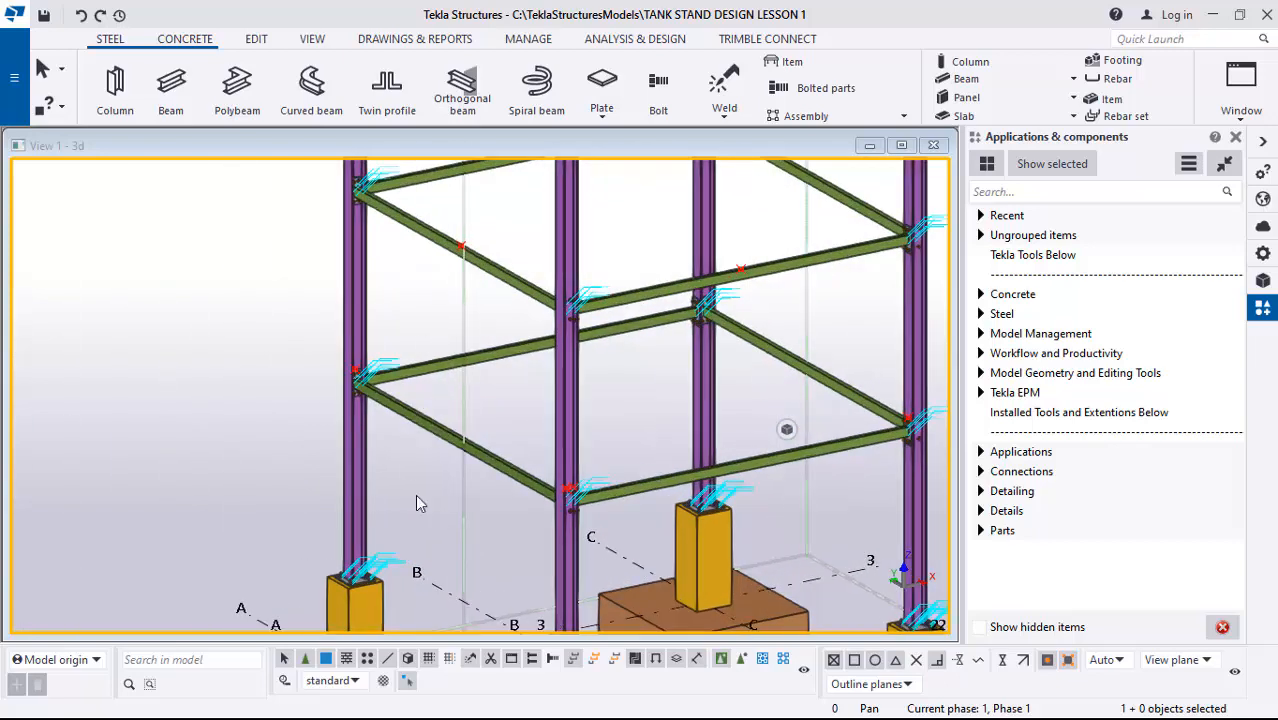
{"action": "scroll", "coordinate": [445, 505], "scroll_direction": "up", "scroll_amount": 1}
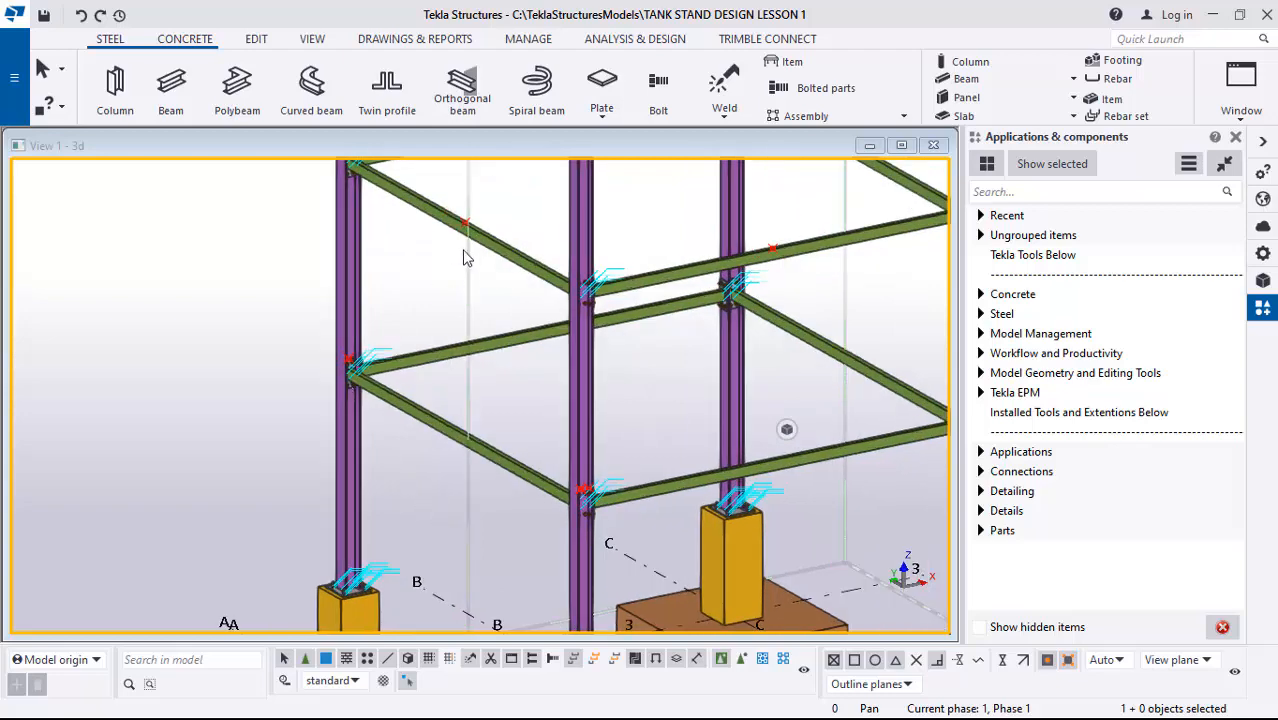
{"action": "scroll", "coordinate": [414, 470], "scroll_direction": "down", "scroll_amount": 2}
{"action": "scroll", "coordinate": [428, 435], "scroll_direction": "up", "scroll_amount": 1}
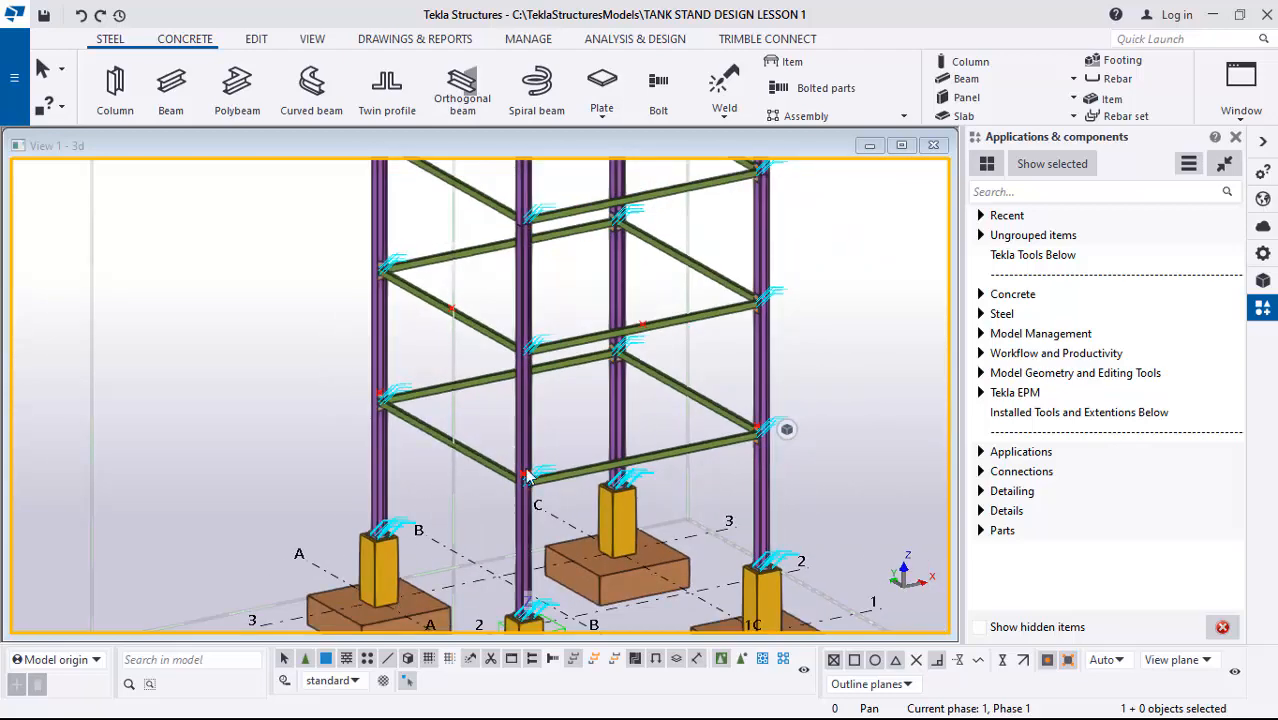
{"action": "scroll", "coordinate": [527, 477], "scroll_direction": "down", "scroll_amount": 2}
{"action": "scroll", "coordinate": [585, 503], "scroll_direction": "up", "scroll_amount": 1}
{"action": "scroll", "coordinate": [522, 630], "scroll_direction": "up", "scroll_amount": 6}
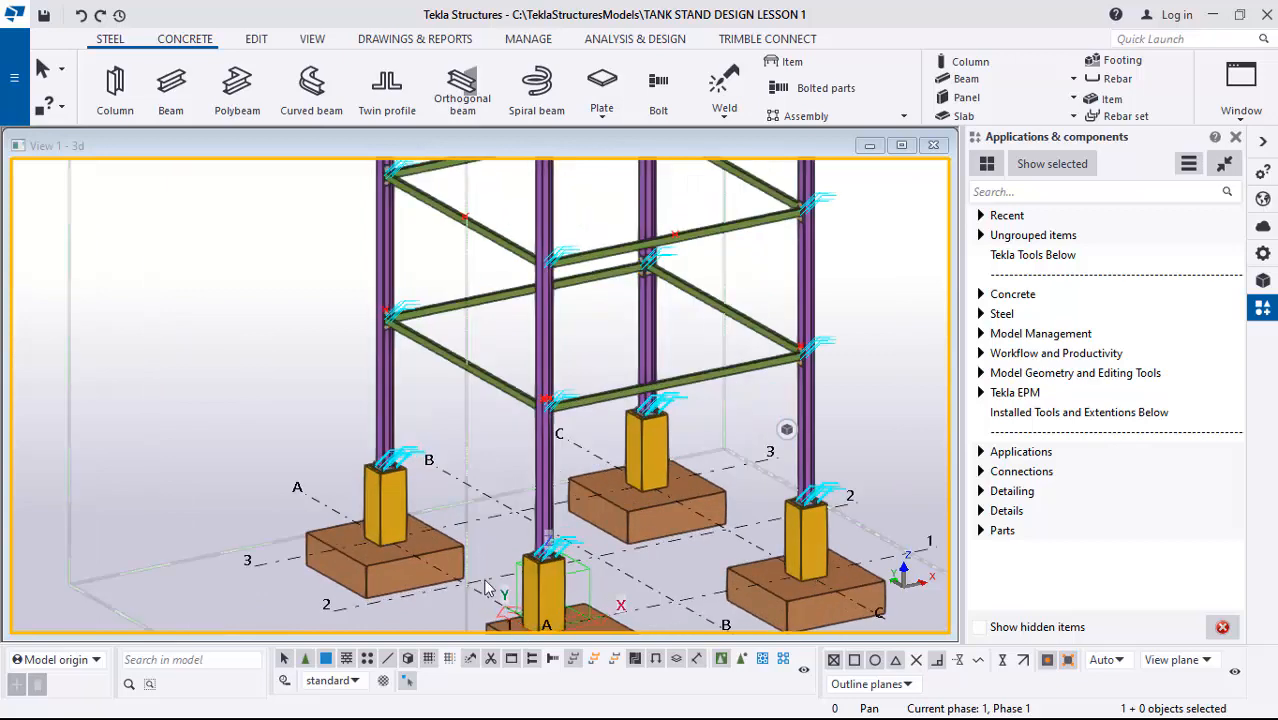
{"action": "scroll", "coordinate": [322, 458], "scroll_direction": "up", "scroll_amount": 5}
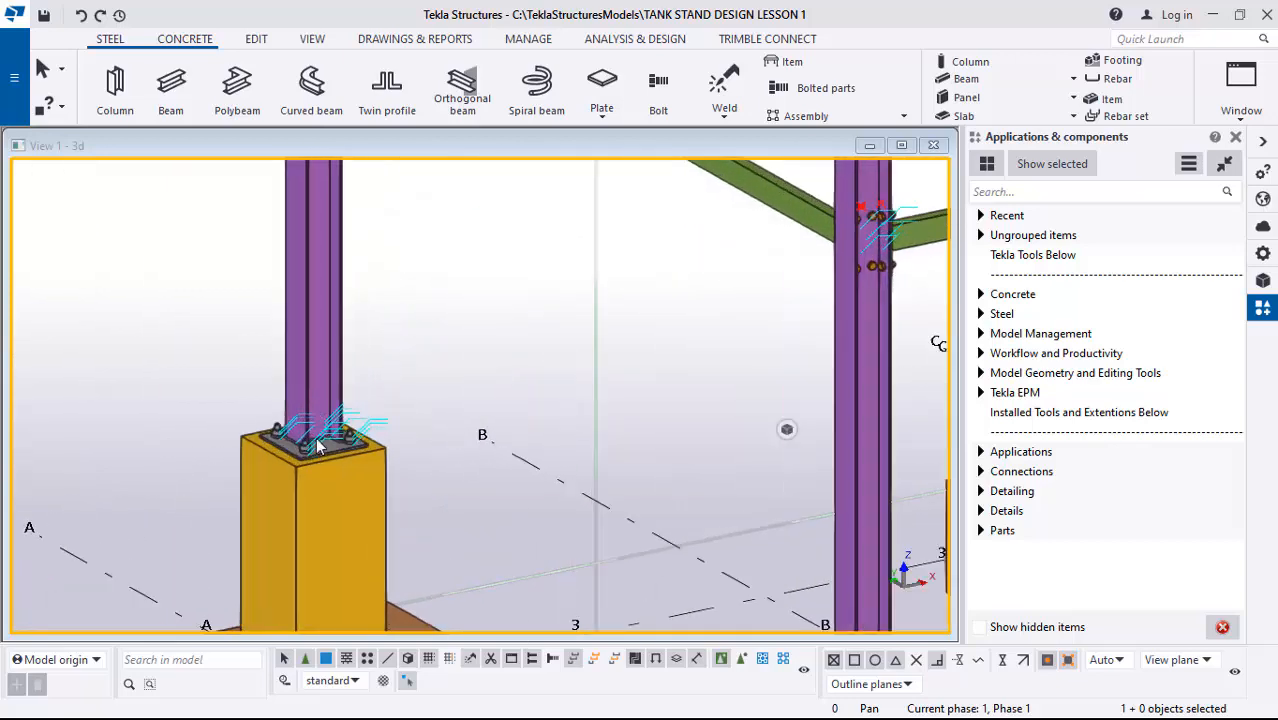
{"action": "scroll", "coordinate": [342, 430], "scroll_direction": "down", "scroll_amount": 6}
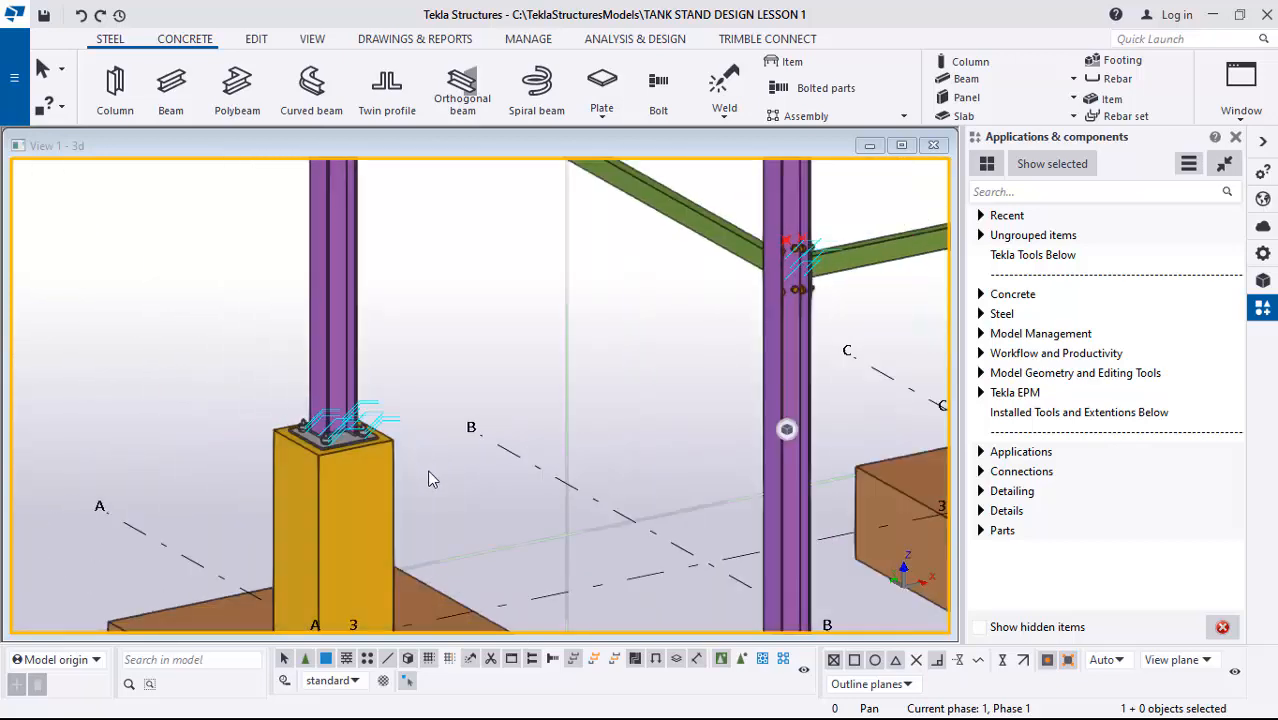
{"action": "scroll", "coordinate": [490, 390], "scroll_direction": "up", "scroll_amount": 4}
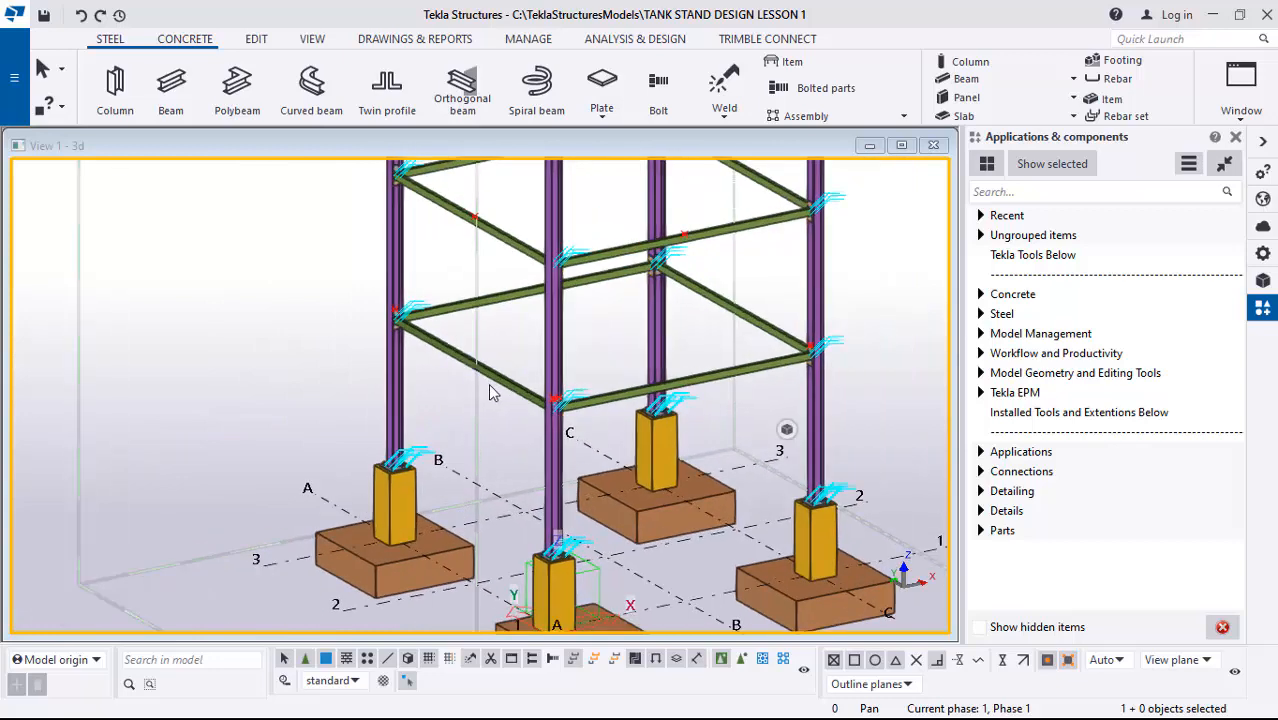
{"action": "scroll", "coordinate": [442, 438], "scroll_direction": "down", "scroll_amount": 4}
{"action": "scroll", "coordinate": [440, 470], "scroll_direction": "down", "scroll_amount": 1}
{"action": "scroll", "coordinate": [432, 334], "scroll_direction": "up", "scroll_amount": 1}
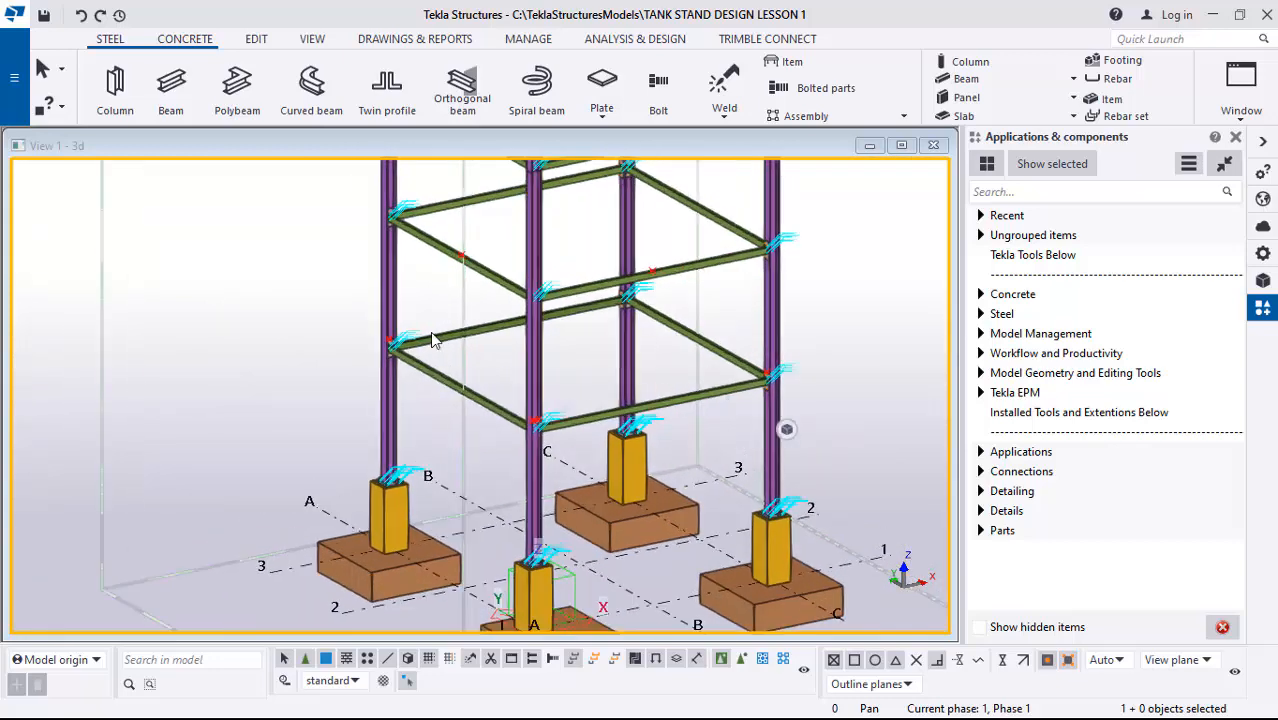
- Add one divided-line point midway along the web's base line, between the inner flange corners, of the column at grid A/3
{"action": "left_click", "coordinate": [257, 39]}
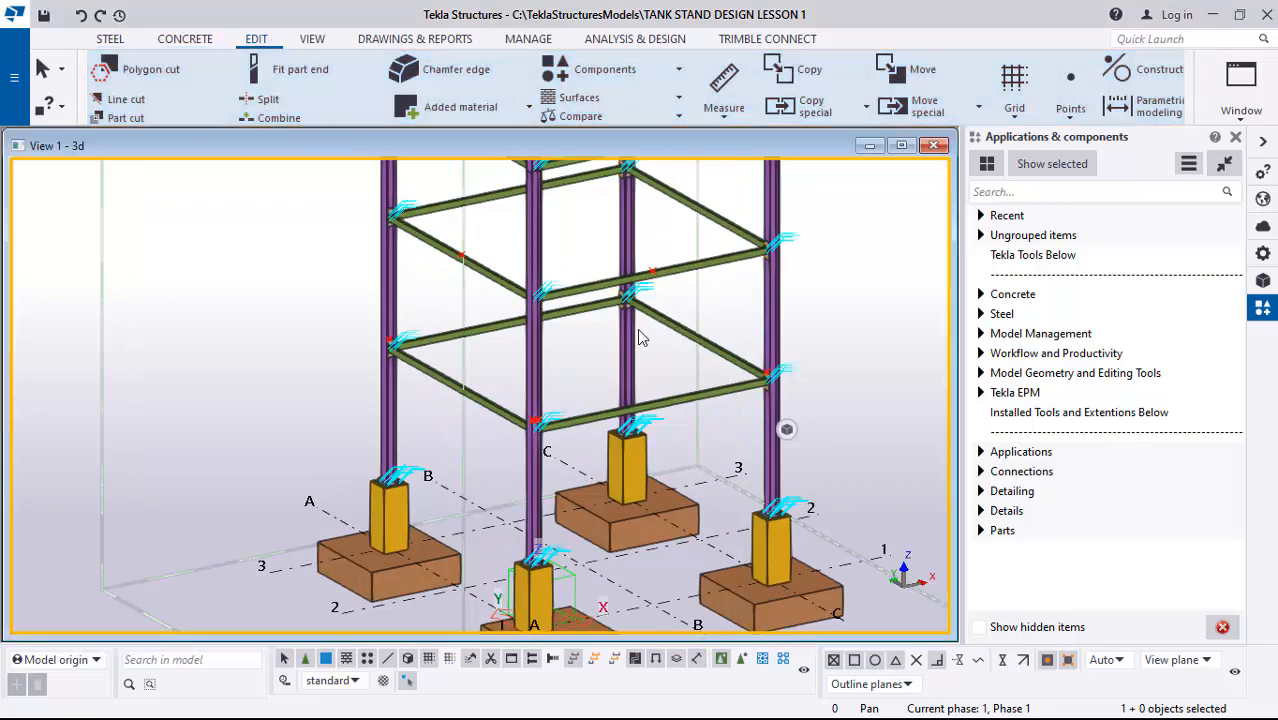
{"action": "left_click", "coordinate": [1072, 95]}
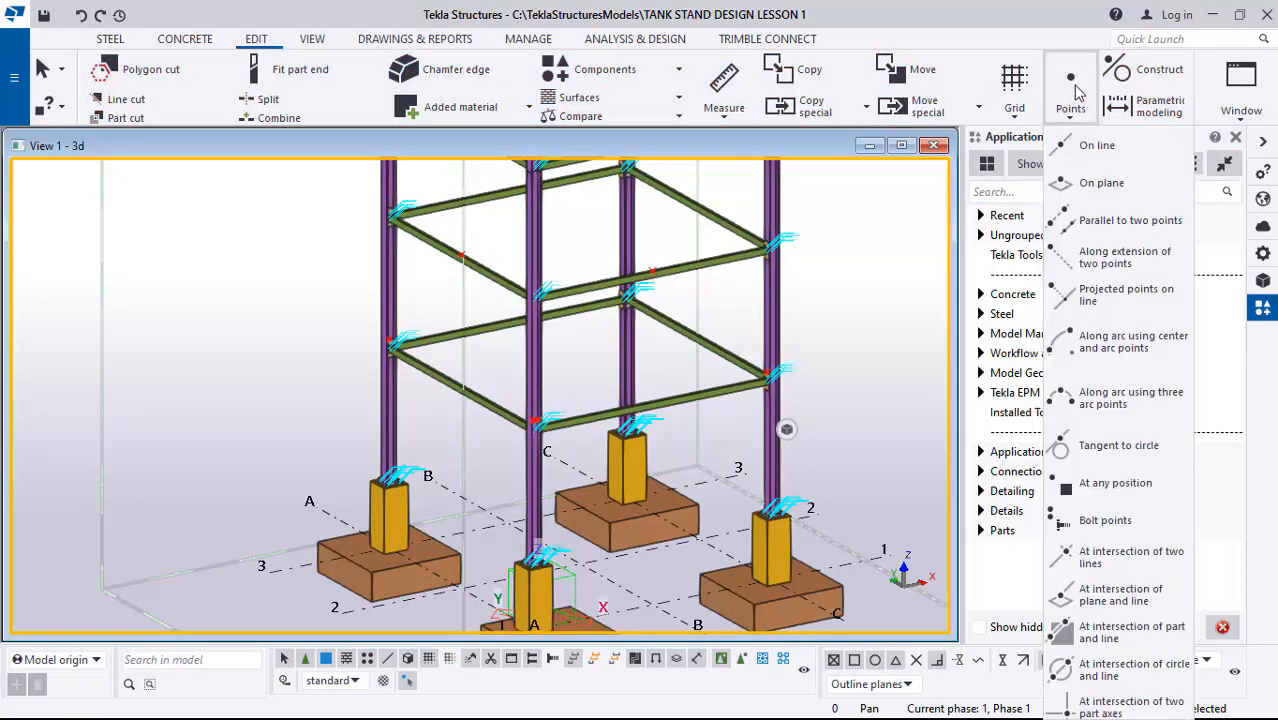
{"action": "left_click", "coordinate": [1097, 146]}
{"action": "scroll", "coordinate": [400, 430], "scroll_direction": "up", "scroll_amount": 5}
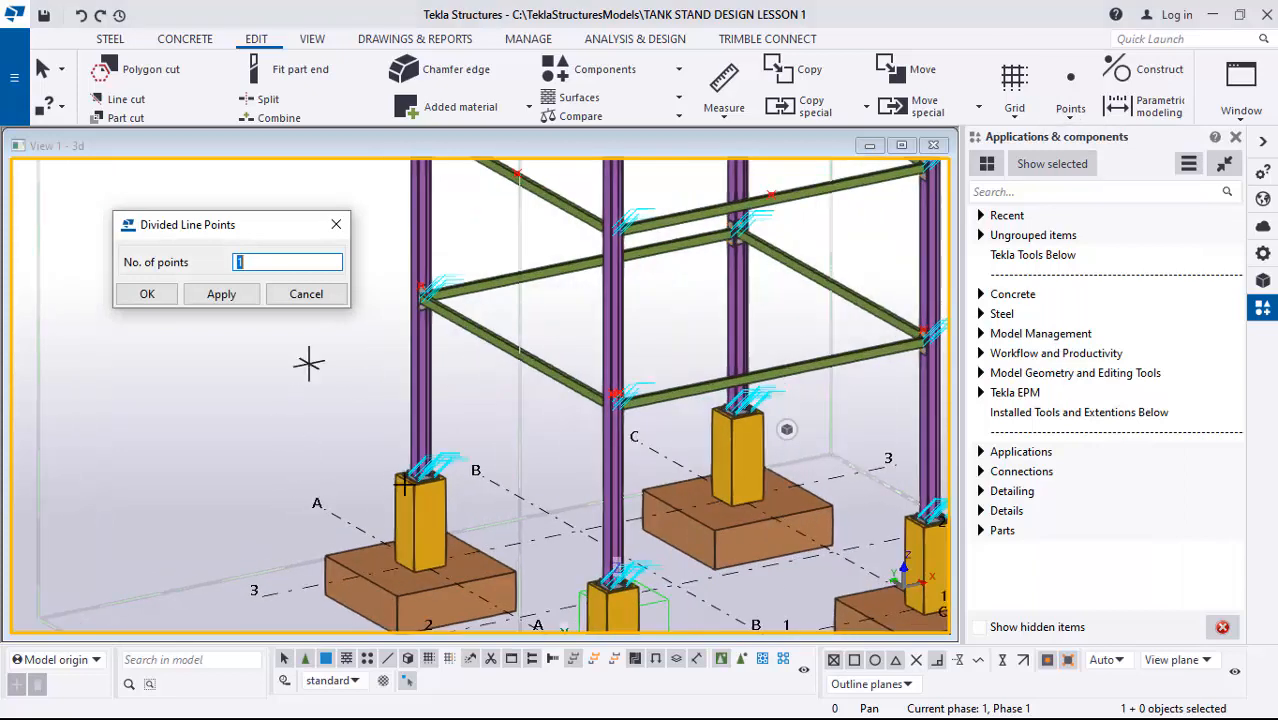
{"action": "scroll", "coordinate": [414, 458], "scroll_direction": "up", "scroll_amount": 8}
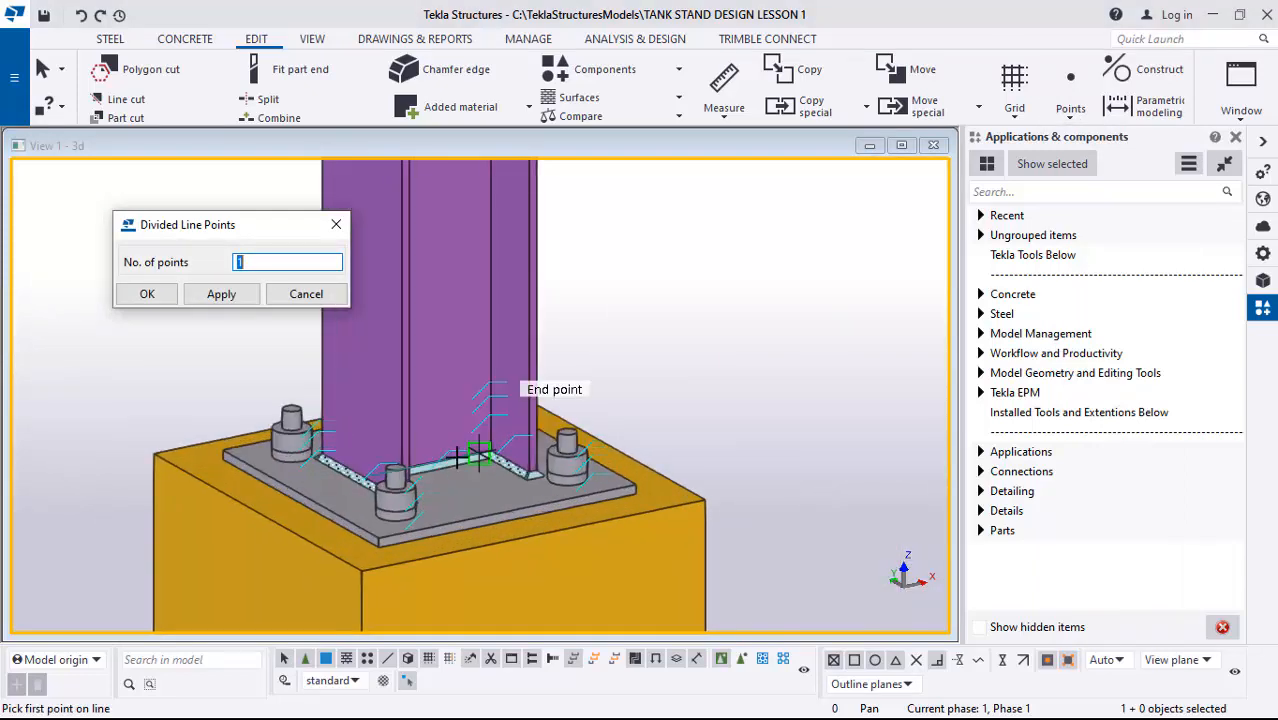
{"action": "scroll", "coordinate": [444, 454], "scroll_direction": "up", "scroll_amount": 2}
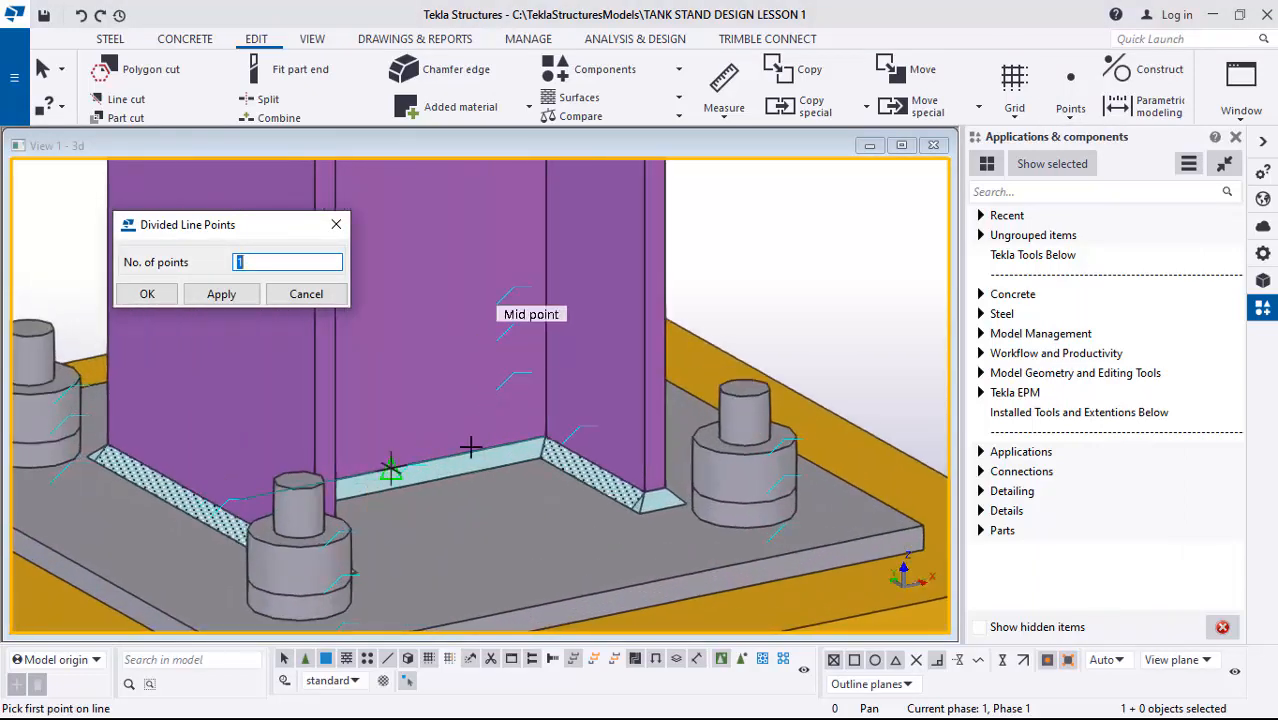
{"action": "middle_click_drag", "start_coordinate": [460, 448], "coordinate": [383, 476], "text": "ctrl"}
{"action": "scroll", "coordinate": [481, 511], "scroll_direction": "up", "scroll_amount": 2}
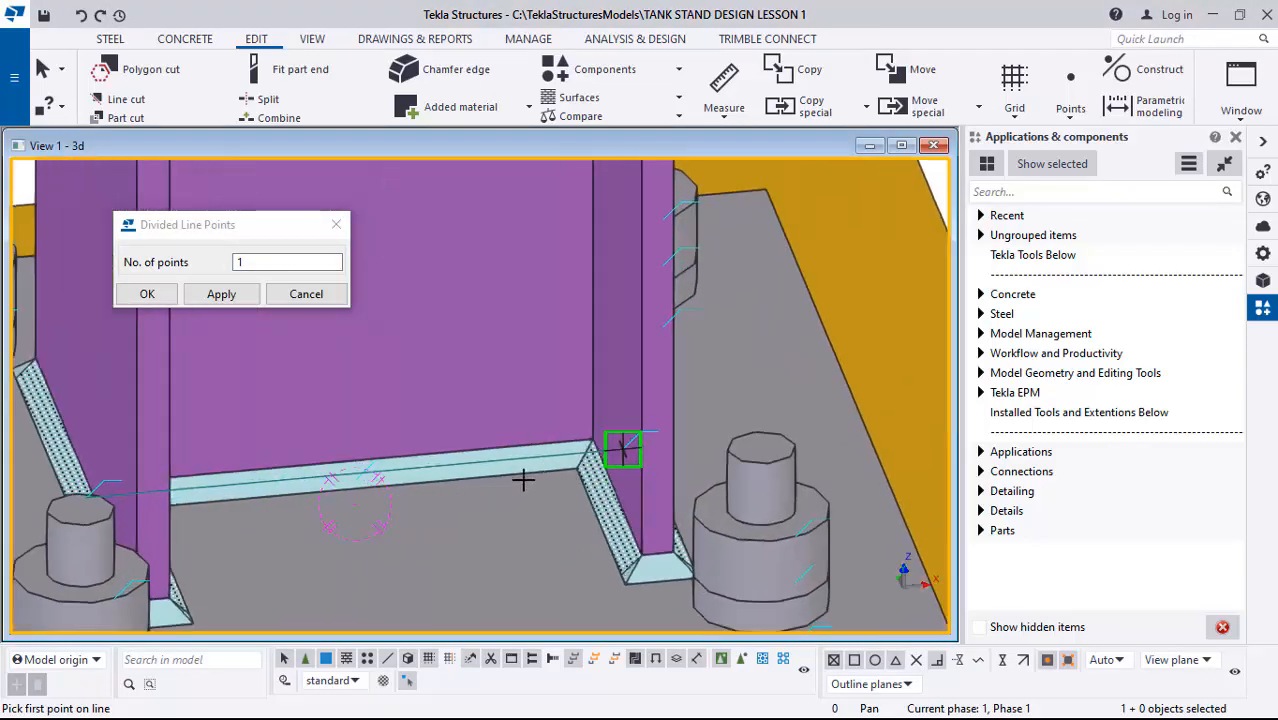
{"action": "scroll", "coordinate": [575, 456], "scroll_direction": "up", "scroll_amount": 2}
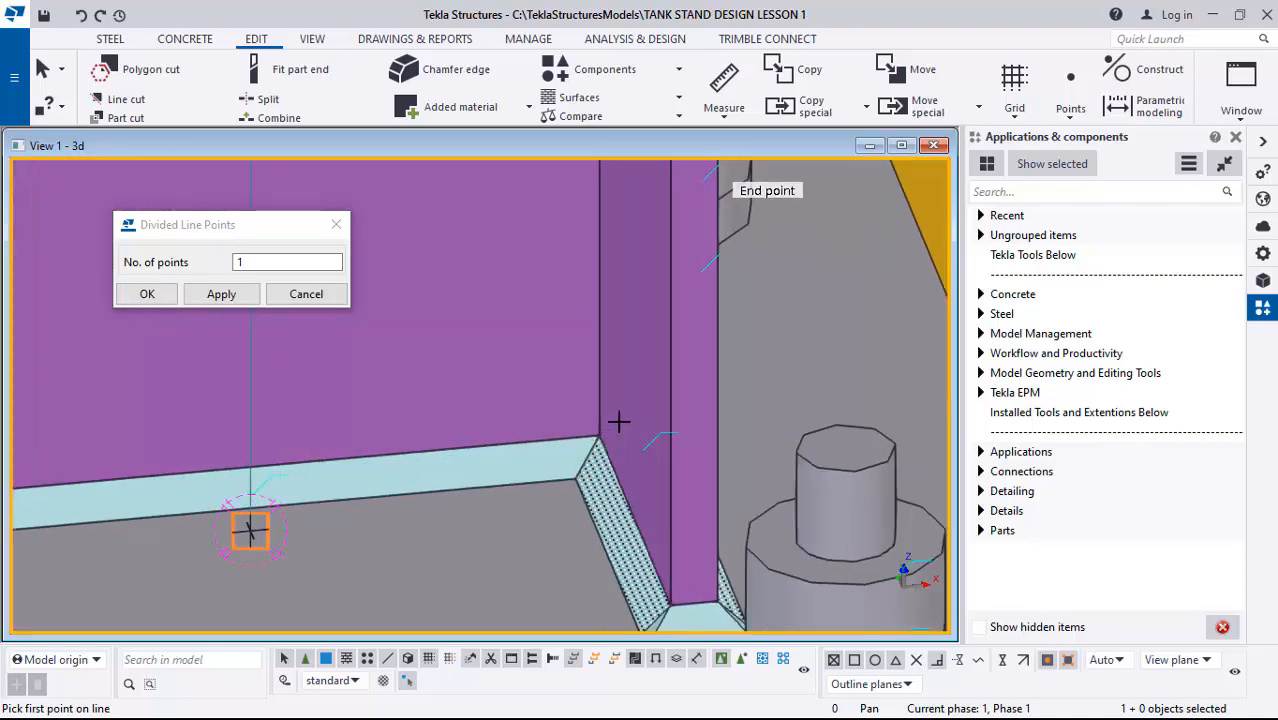
{"action": "scroll", "coordinate": [600, 432], "scroll_direction": "up", "scroll_amount": 4}
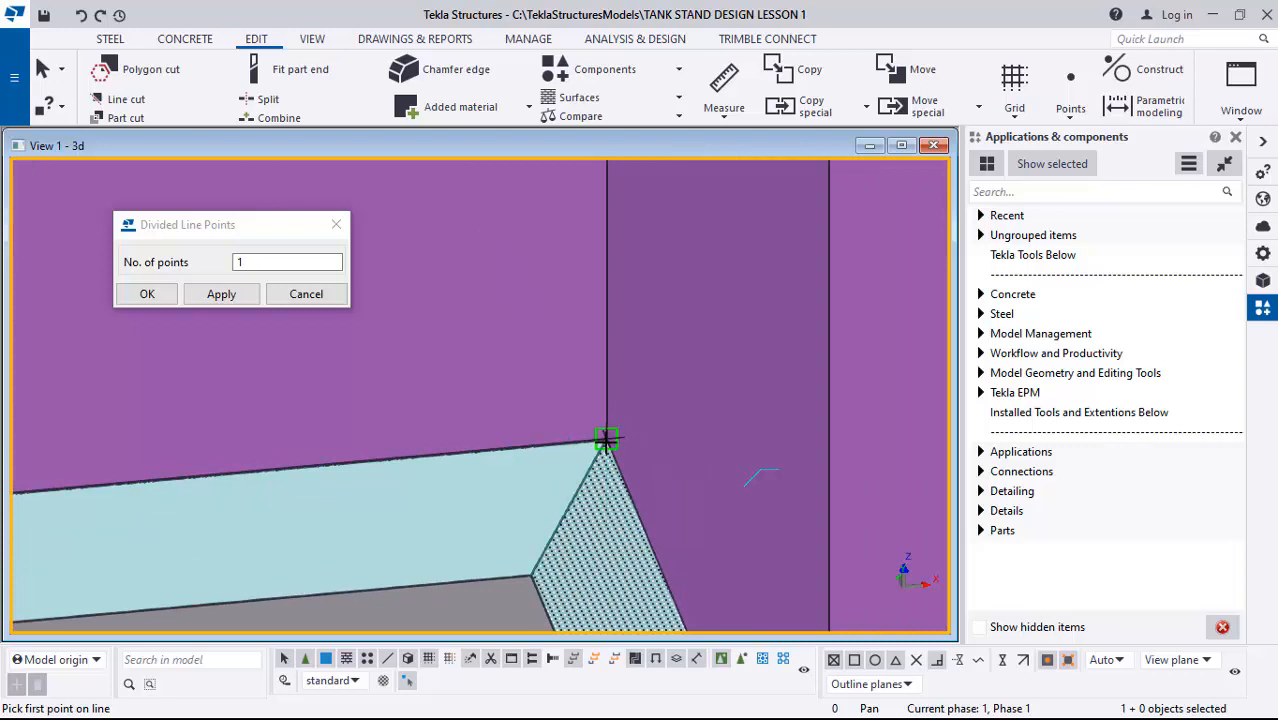
{"action": "scroll", "coordinate": [652, 403], "scroll_direction": "down", "scroll_amount": 5}
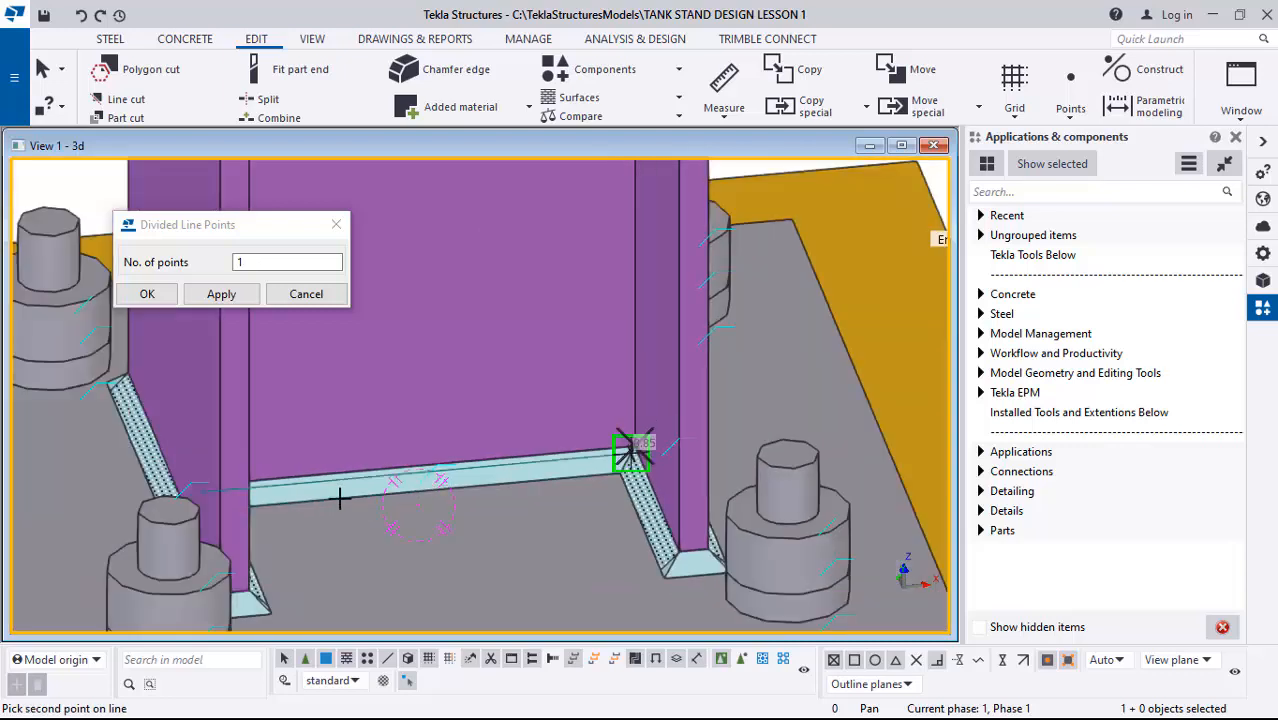
{"action": "scroll", "coordinate": [205, 484], "scroll_direction": "up", "scroll_amount": 4}
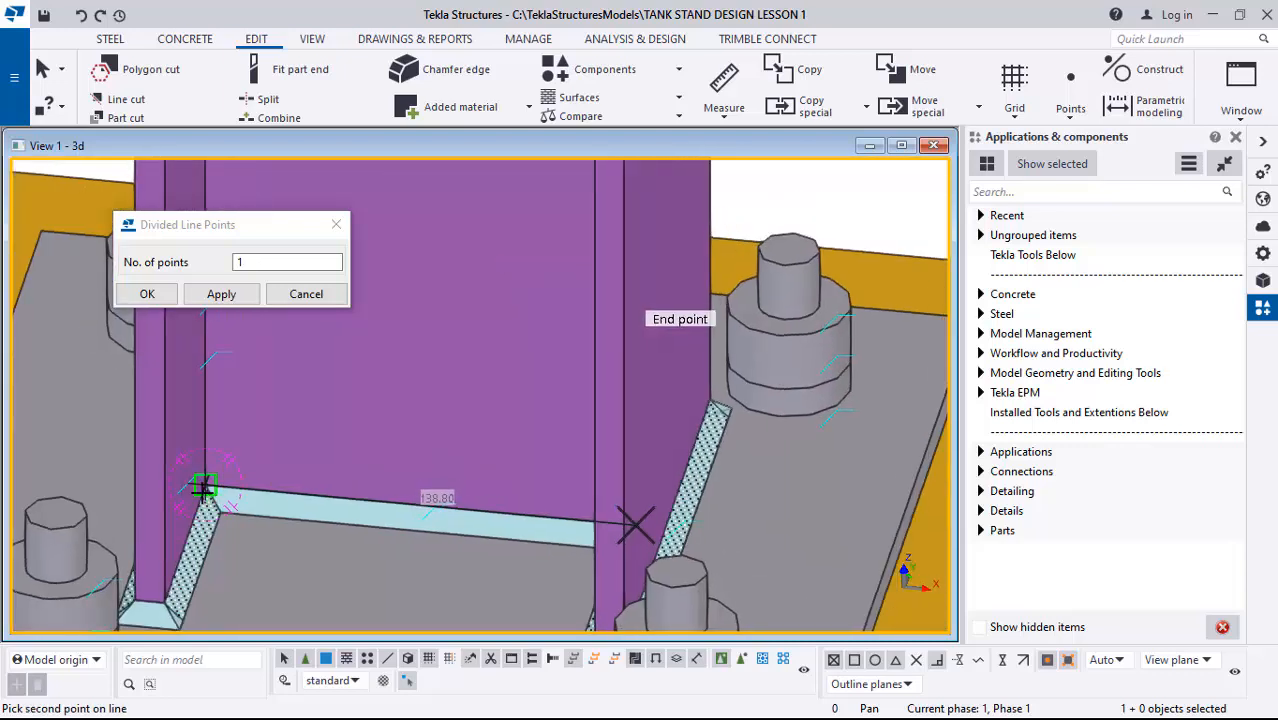
{"action": "scroll", "coordinate": [205, 482], "scroll_direction": "up", "scroll_amount": 1}
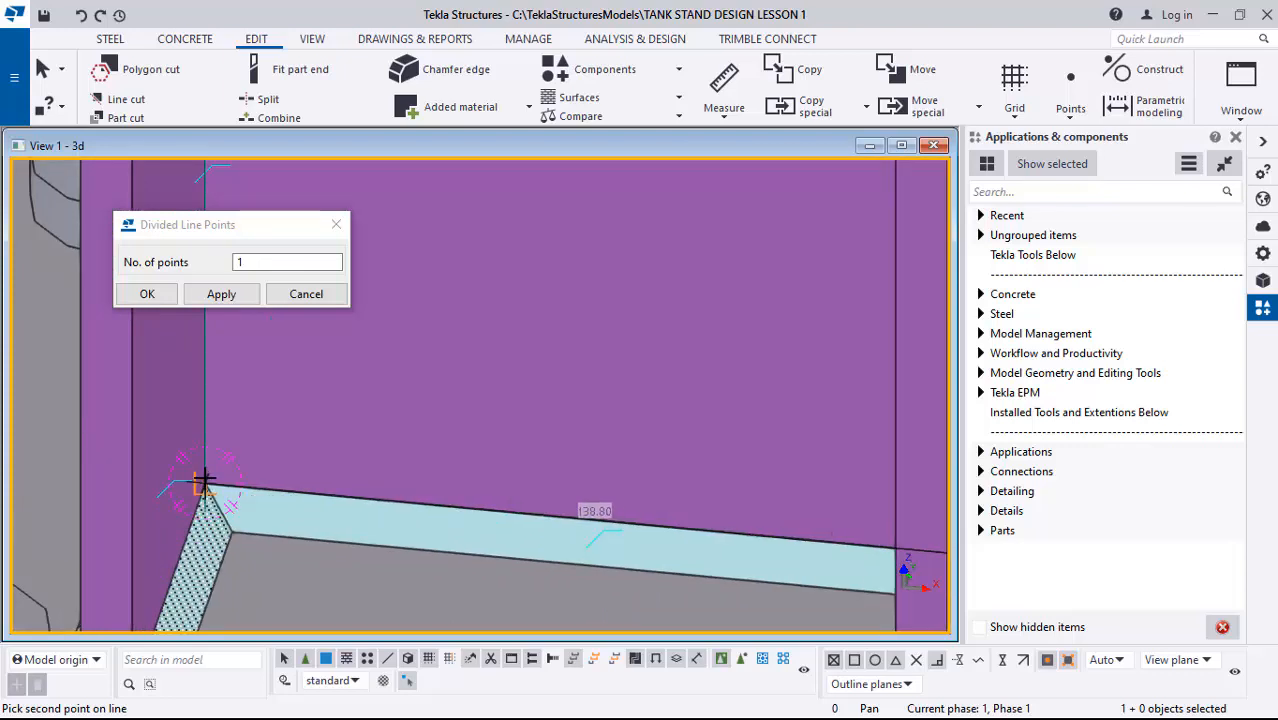
{"action": "scroll", "coordinate": [471, 354], "scroll_direction": "down", "scroll_amount": 5}
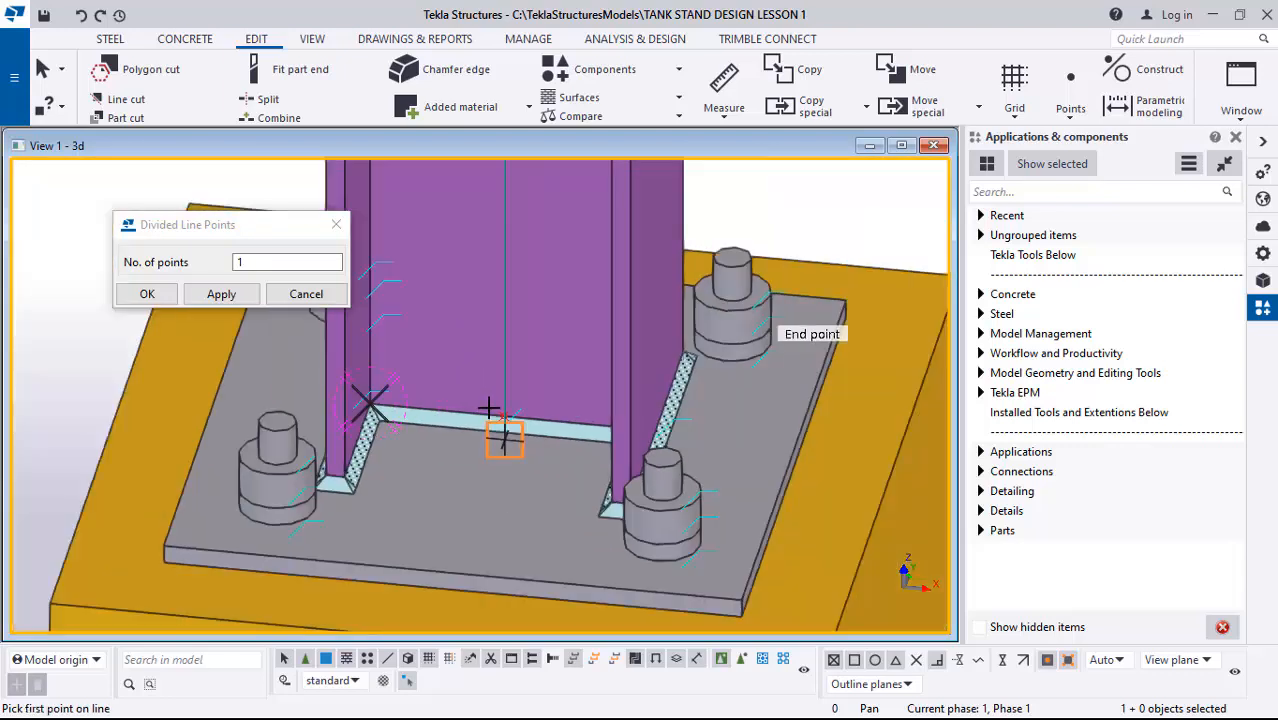
- Add one divided-line point midway between the inner flange corners at the web base of the column at grid A/1
{"action": "scroll", "coordinate": [390, 370], "scroll_direction": "down", "scroll_amount": 2}
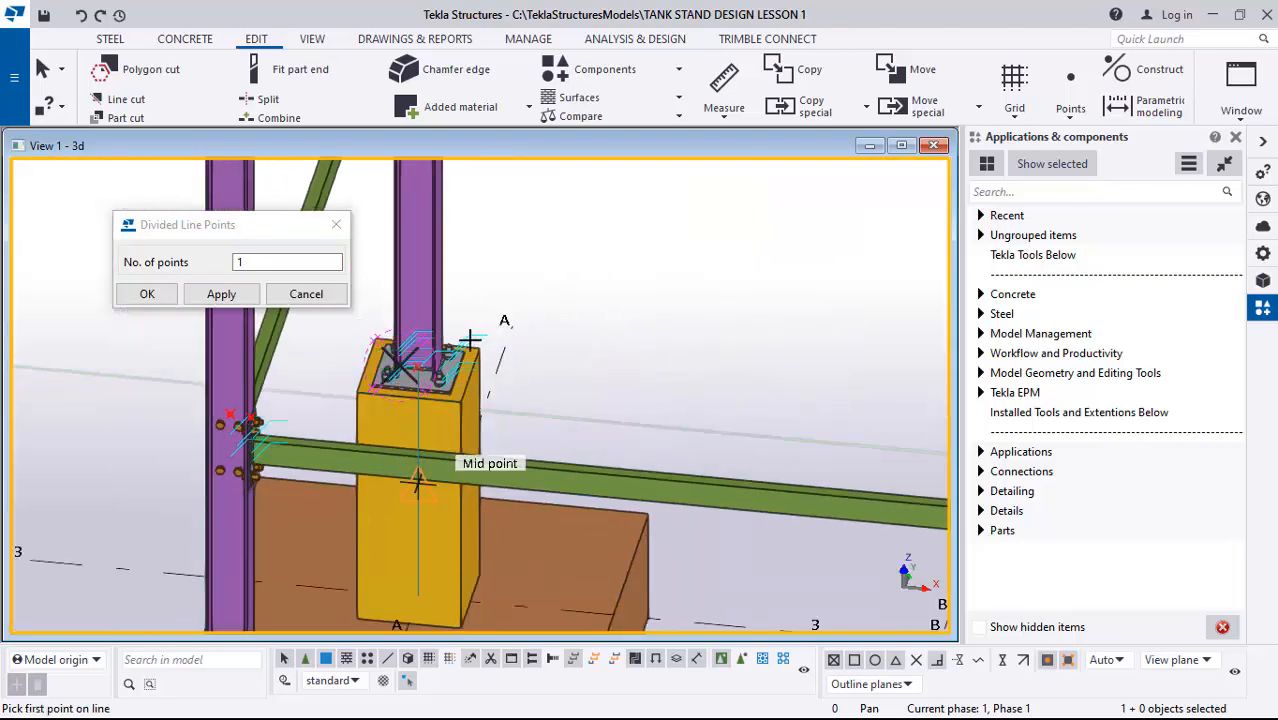
{"action": "scroll", "coordinate": [469, 341], "scroll_direction": "down", "scroll_amount": 4}
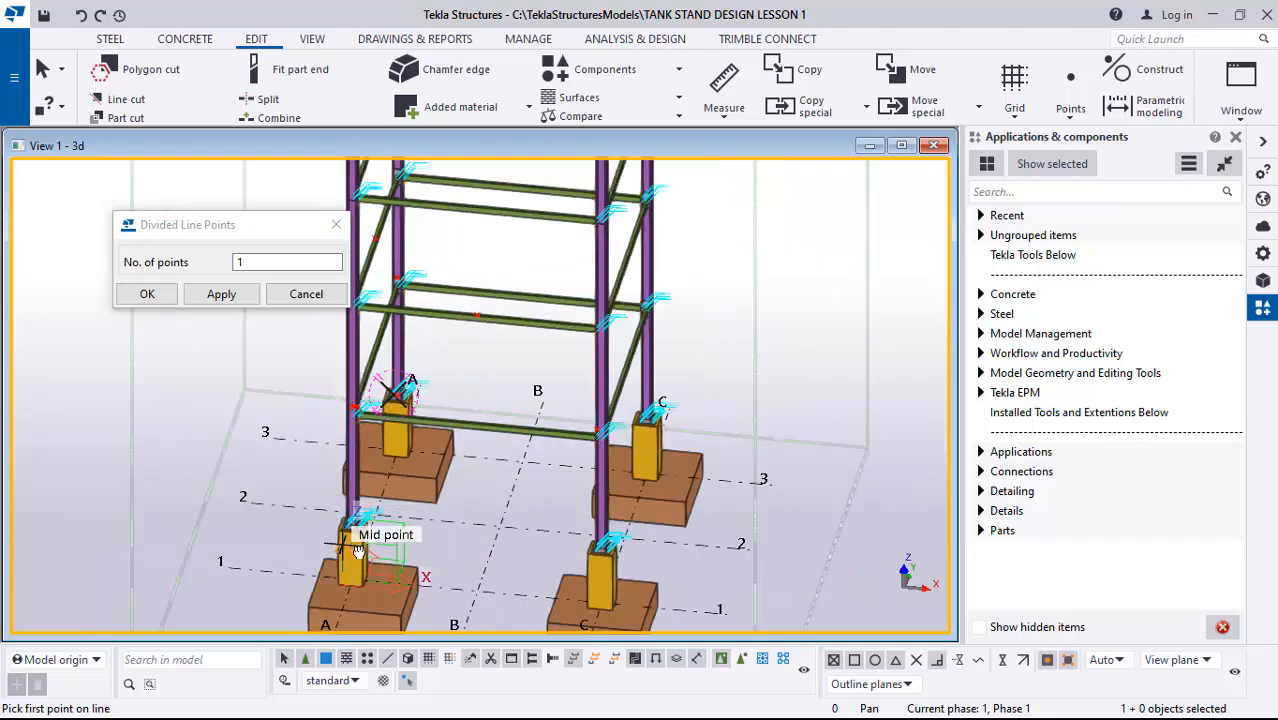
{"action": "middle_click_drag", "start_coordinate": [358, 551], "coordinate": [728, 525], "text": "ctrl"}
{"action": "scroll", "coordinate": [304, 548], "scroll_direction": "up", "scroll_amount": 1}
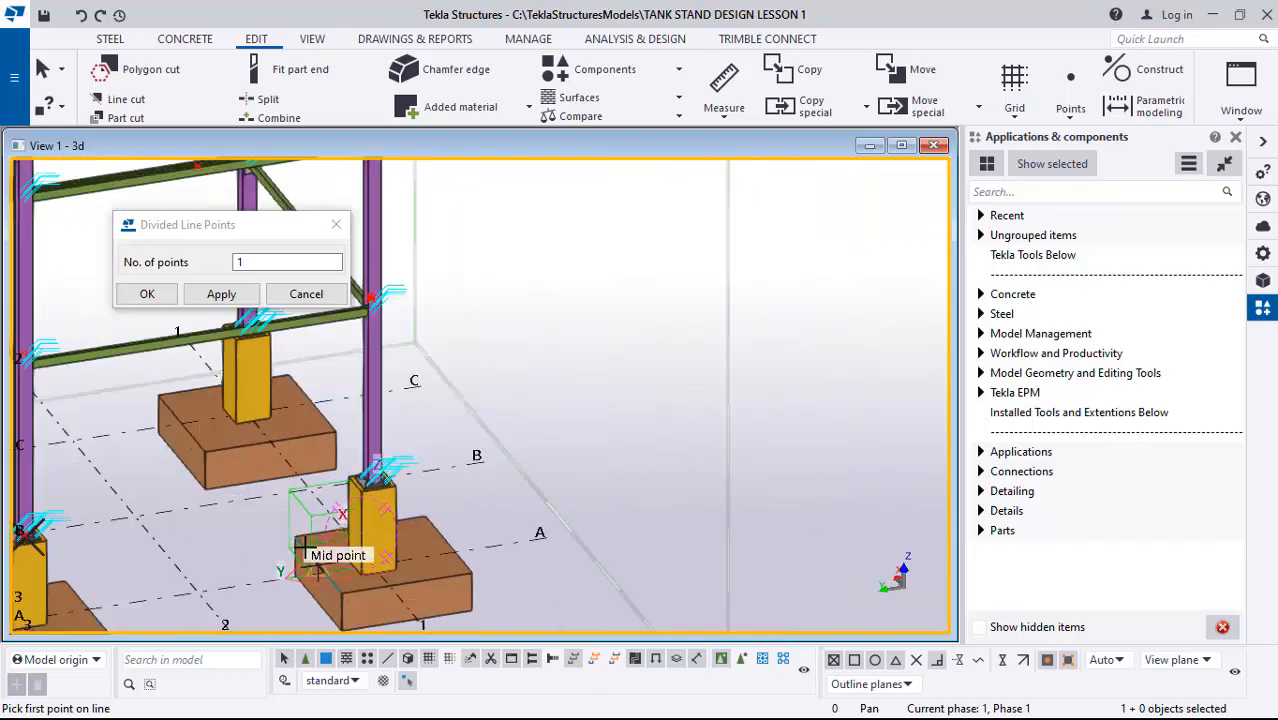
{"action": "scroll", "coordinate": [390, 470], "scroll_direction": "up", "scroll_amount": 6}
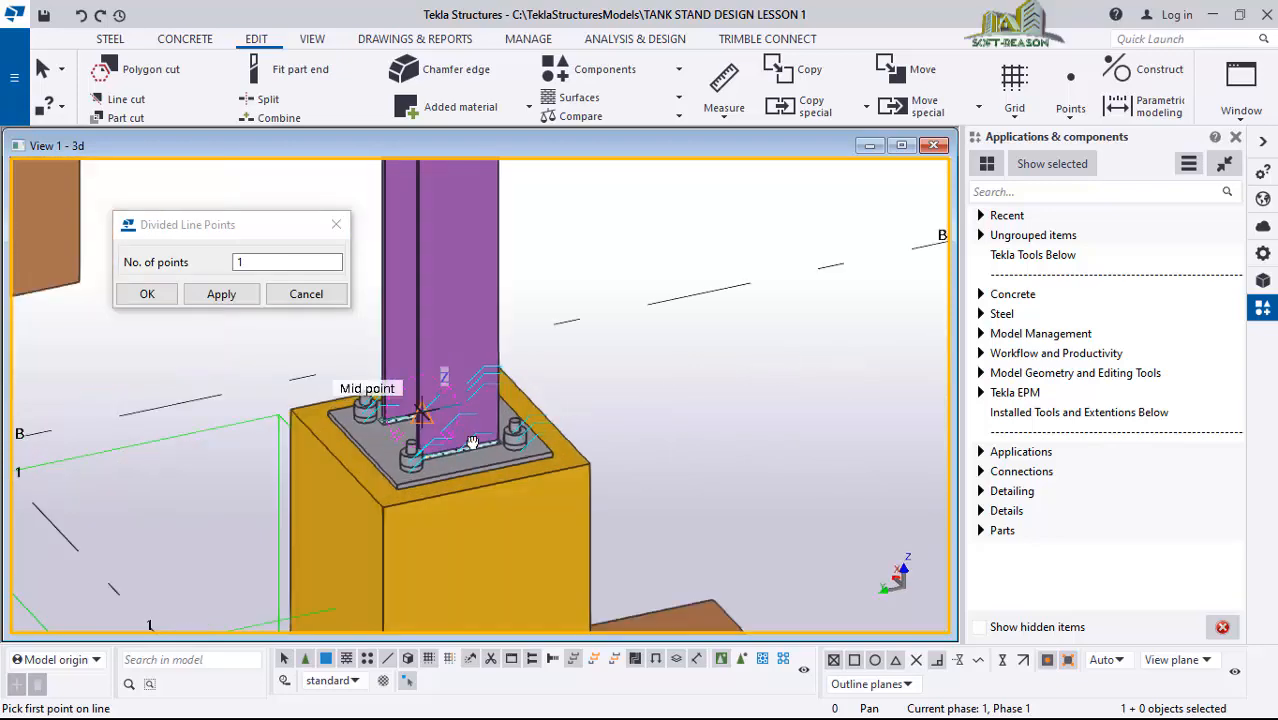
{"action": "scroll", "coordinate": [472, 441], "scroll_direction": "up", "scroll_amount": 7}
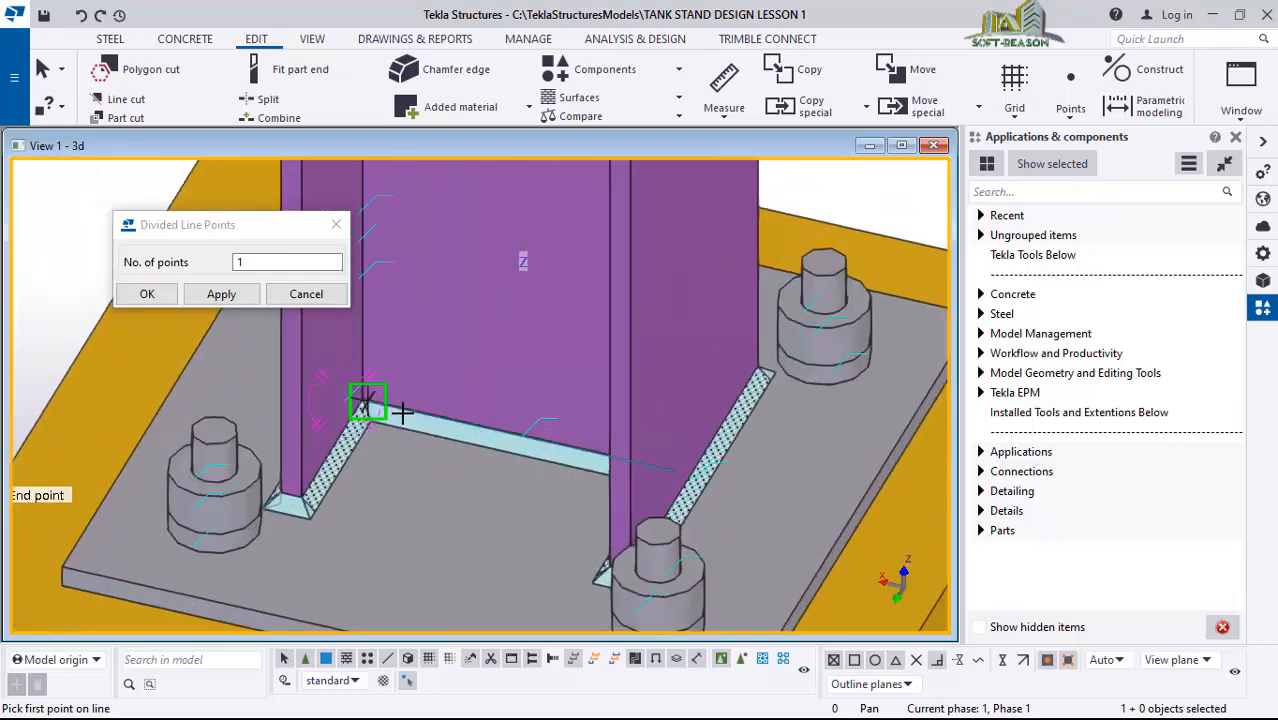
{"action": "scroll", "coordinate": [401, 412], "scroll_direction": "up", "scroll_amount": 2}
{"action": "scroll", "coordinate": [340, 387], "scroll_direction": "up", "scroll_amount": 3}
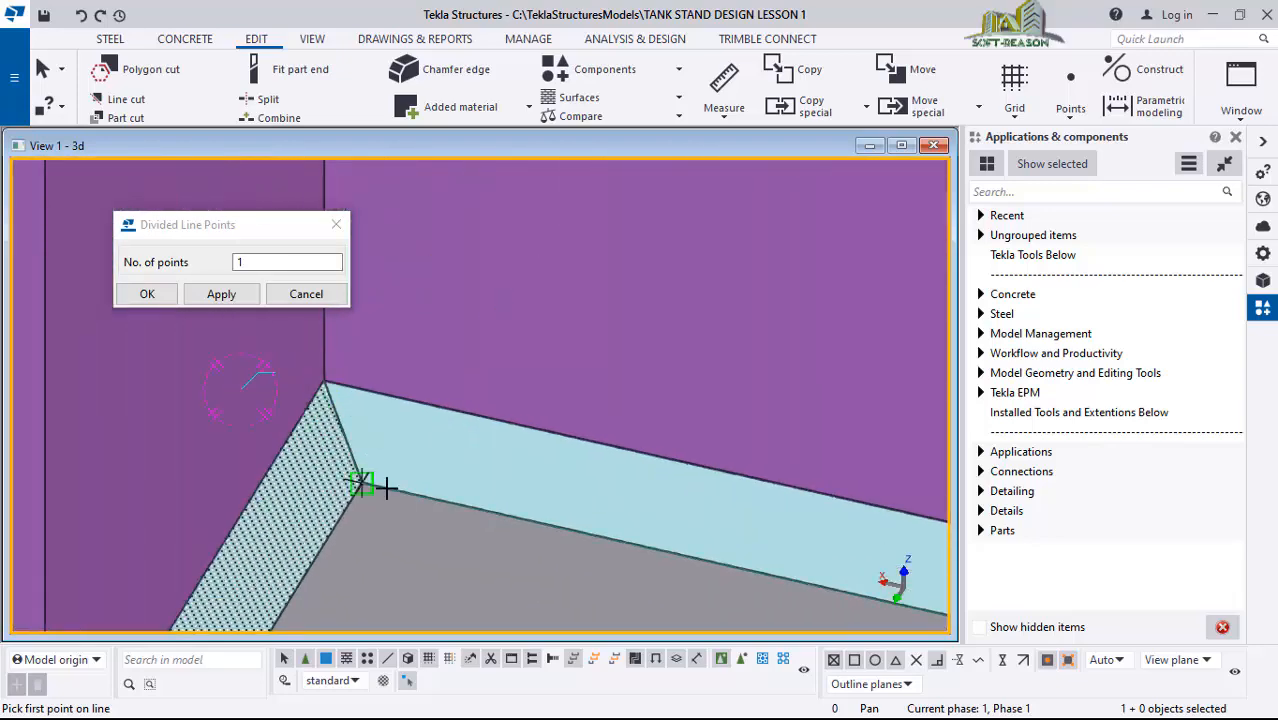
{"action": "left_click", "coordinate": [344, 395]}
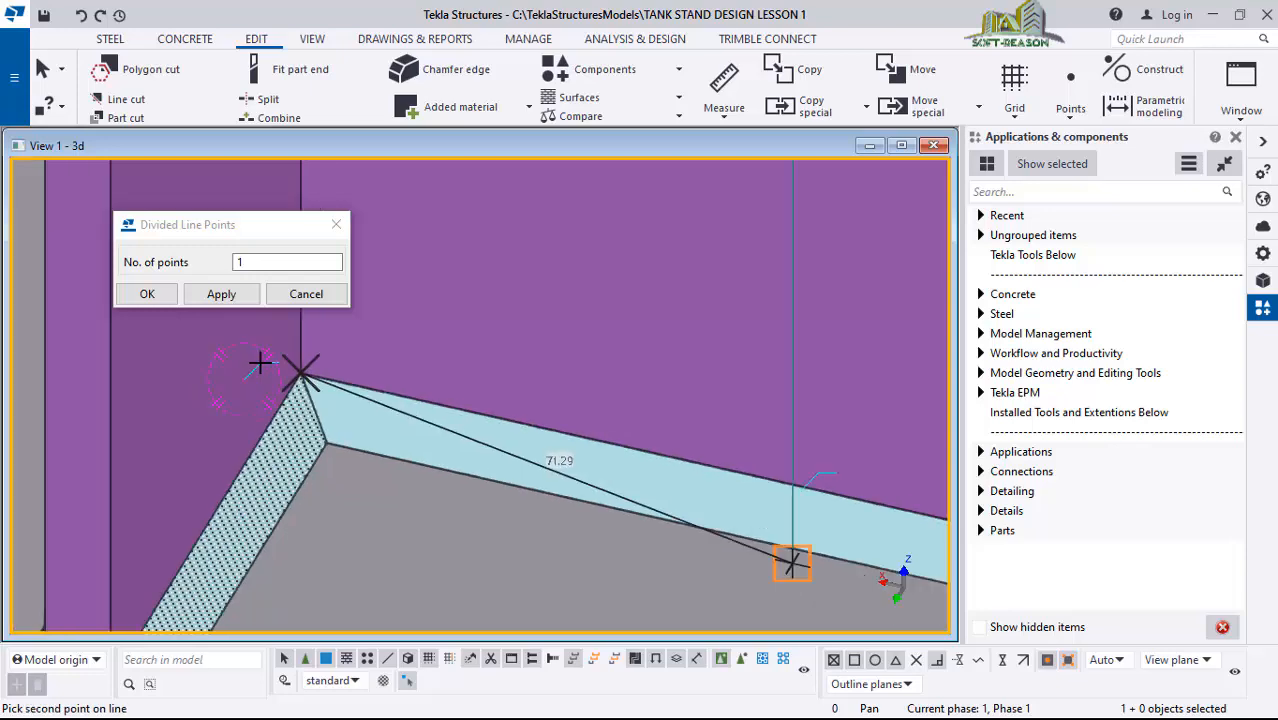
{"action": "scroll", "coordinate": [357, 456], "scroll_direction": "down", "scroll_amount": 5}
{"action": "scroll", "coordinate": [576, 468], "scroll_direction": "up", "scroll_amount": 2}
{"action": "scroll", "coordinate": [593, 207], "scroll_direction": "up", "scroll_amount": 5}
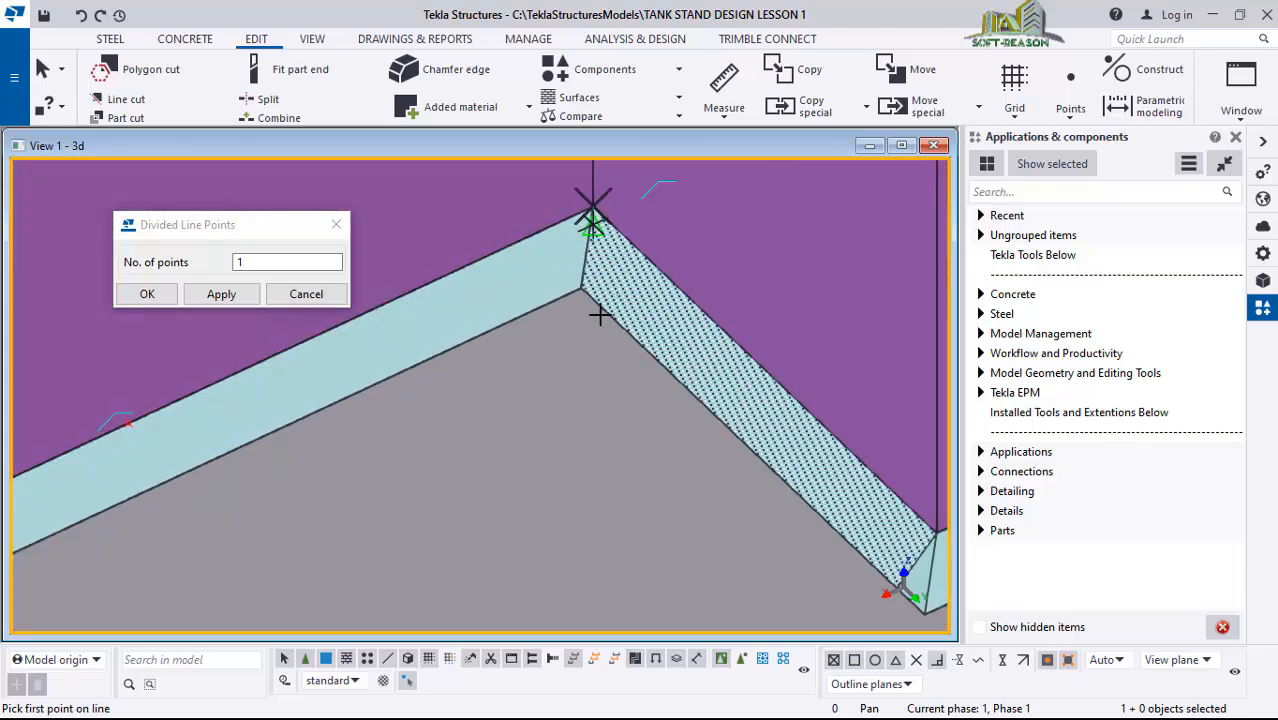
{"action": "scroll", "coordinate": [398, 313], "scroll_direction": "down", "scroll_amount": 5}
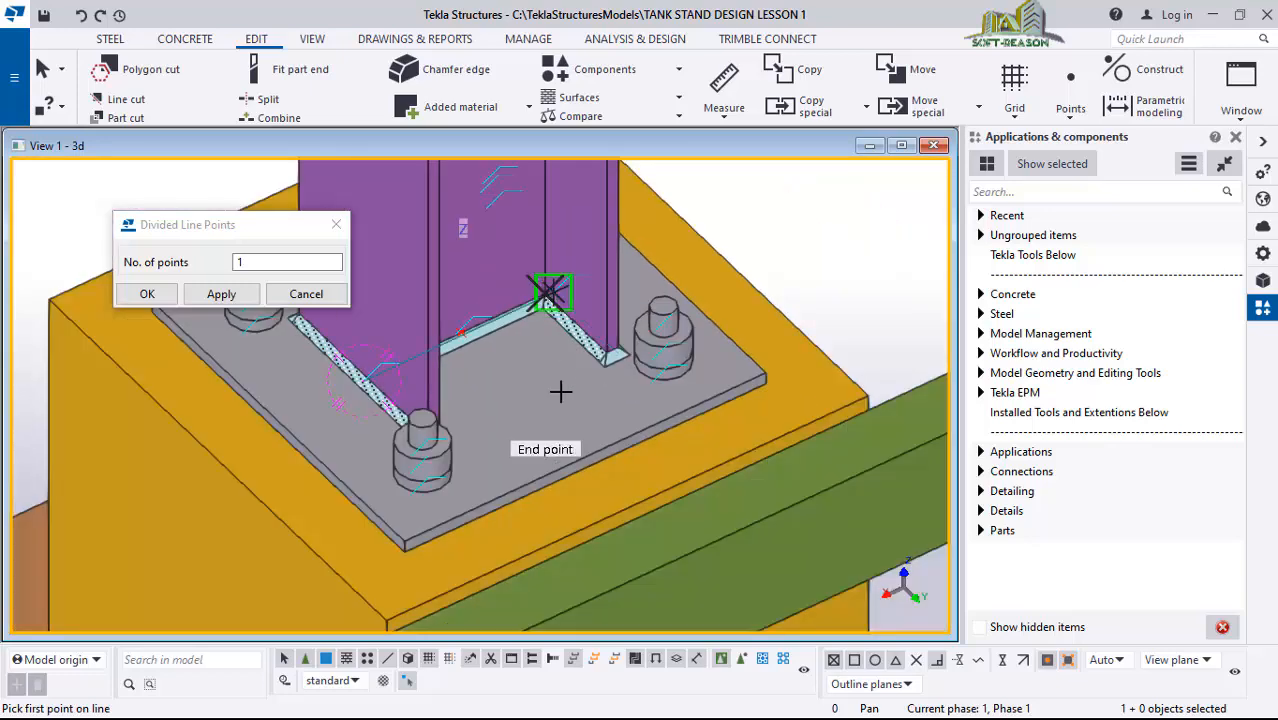
- Add one divided-line point at mid-length of the lowest horizontal brace between columns A/1 and A/3, midway across its top face
{"action": "scroll", "coordinate": [562, 385], "scroll_direction": "up", "scroll_amount": 2}
{"action": "middle_click_drag", "start_coordinate": [542, 398], "coordinate": [311, 448], "text": "ctrl"}
{"action": "scroll", "coordinate": [587, 387], "scroll_direction": "down", "scroll_amount": 2}
{"action": "scroll", "coordinate": [677, 306], "scroll_direction": "down", "scroll_amount": 3}
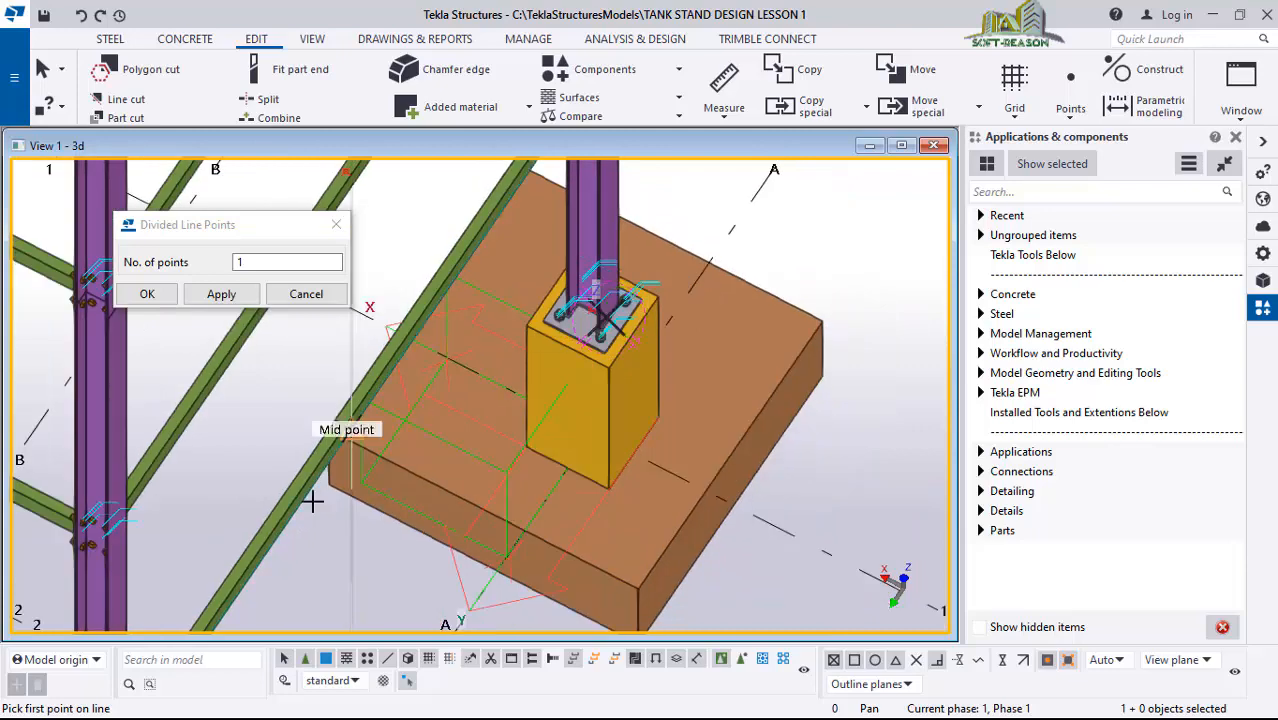
{"action": "scroll", "coordinate": [311, 499], "scroll_direction": "up", "scroll_amount": 3}
{"action": "scroll", "coordinate": [539, 197], "scroll_direction": "down", "scroll_amount": 2}
{"action": "scroll", "coordinate": [539, 197], "scroll_direction": "down", "scroll_amount": 2}
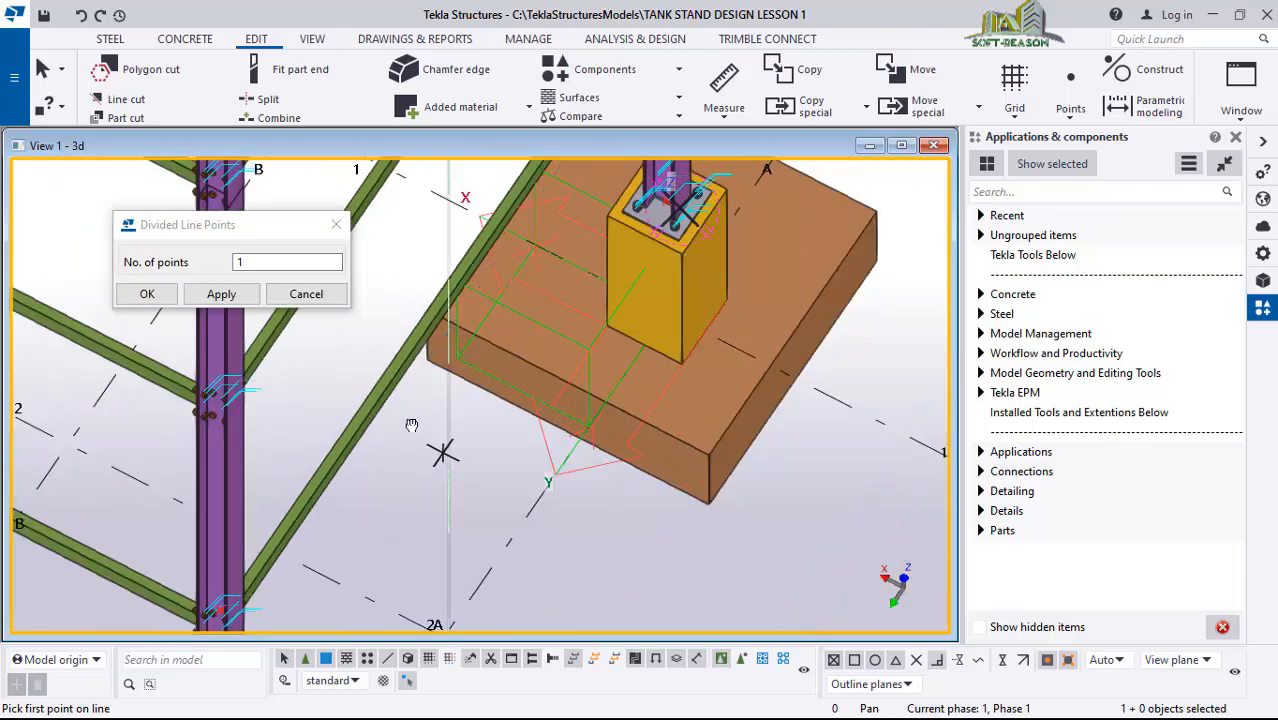
{"action": "middle_click_drag", "start_coordinate": [411, 425], "coordinate": [398, 411], "text": "ctrl"}
{"action": "scroll", "coordinate": [436, 482], "scroll_direction": "down", "scroll_amount": 3}
{"action": "scroll", "coordinate": [448, 294], "scroll_direction": "up", "scroll_amount": 3}
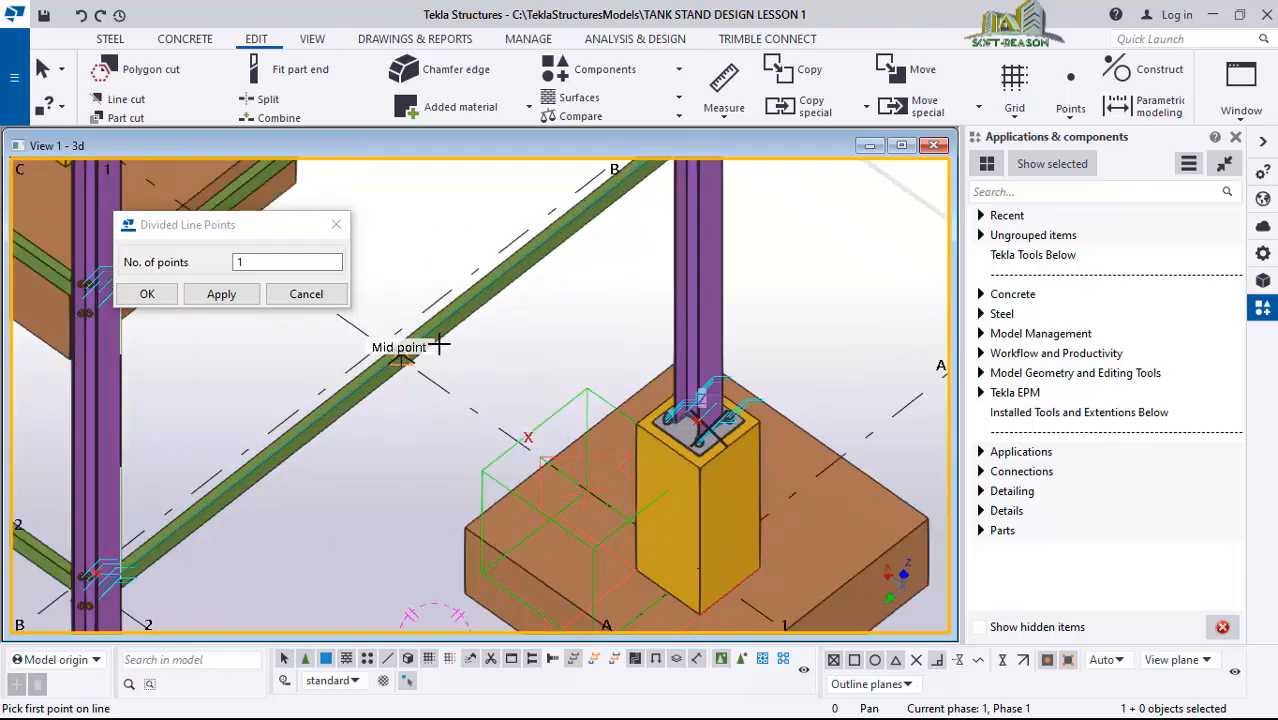
{"action": "scroll", "coordinate": [439, 344], "scroll_direction": "up", "scroll_amount": 4}
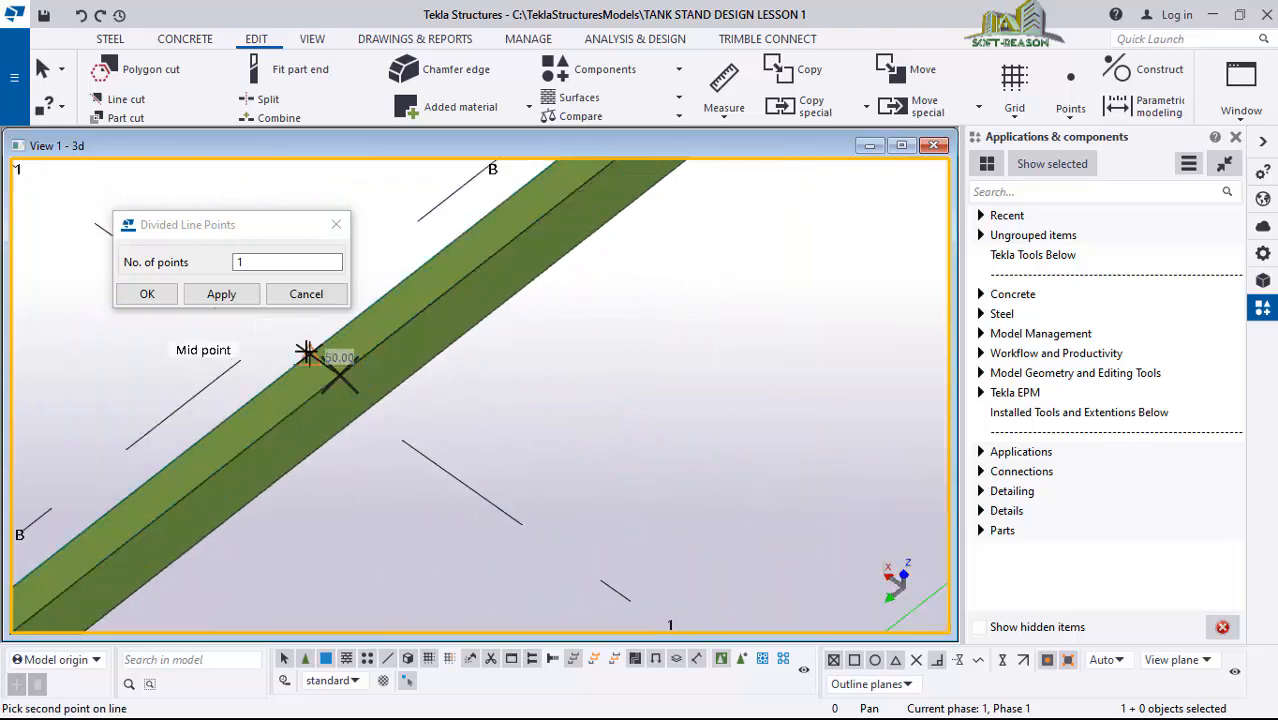
{"action": "scroll", "coordinate": [345, 400], "scroll_direction": "up", "scroll_amount": 2}
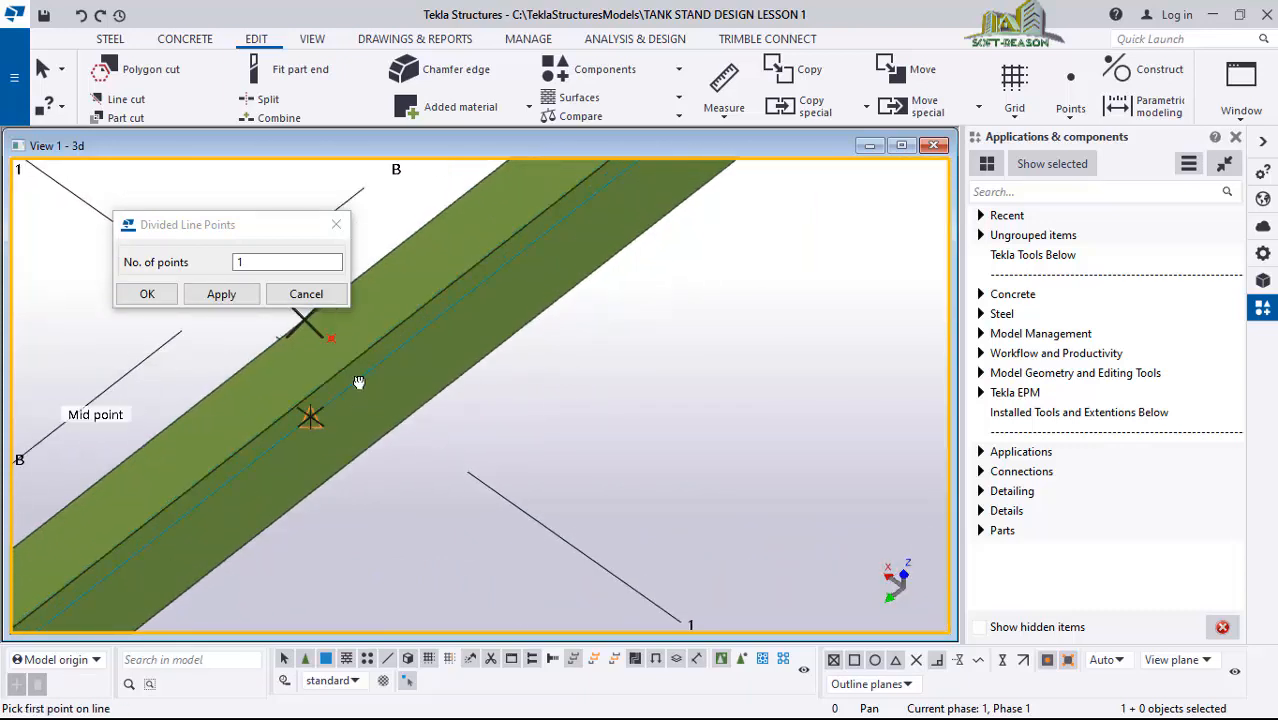
{"action": "middle_click_drag", "start_coordinate": [428, 279], "coordinate": [388, 309], "text": "ctrl"}
{"action": "left_click_drag", "start_coordinate": [239, 229], "coordinate": [116, 218]}
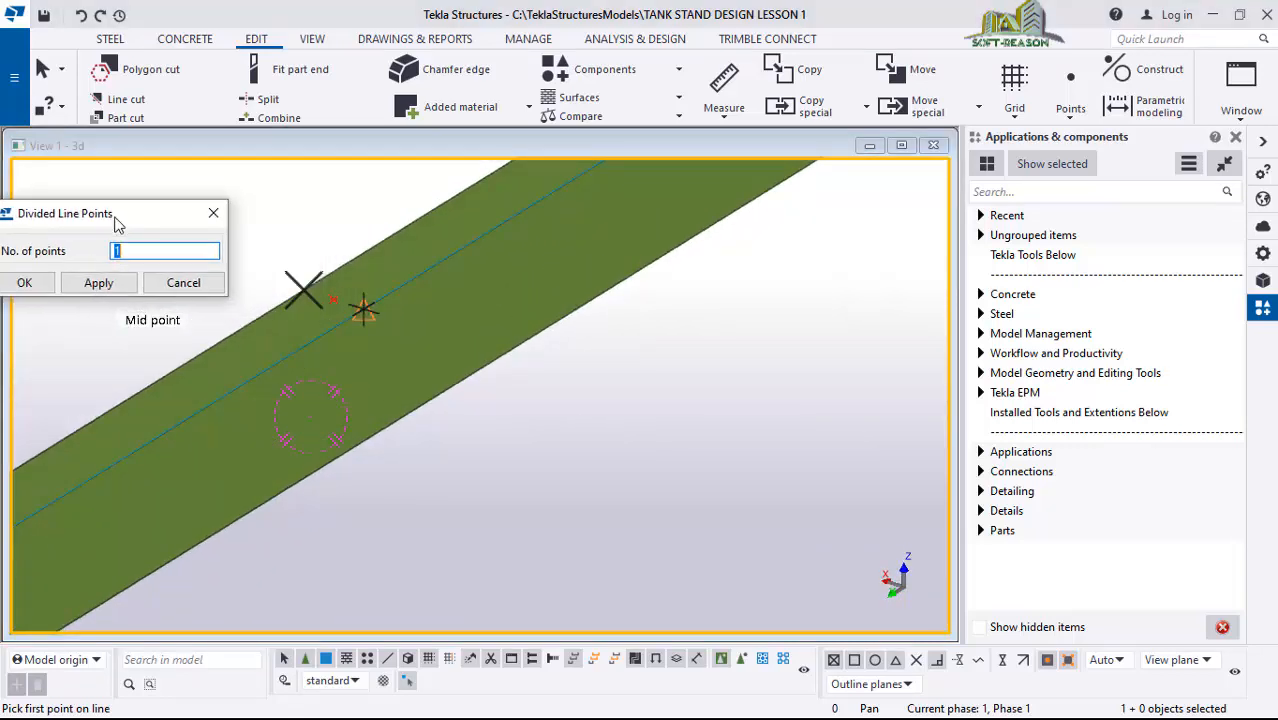
{"action": "scroll", "coordinate": [314, 310], "scroll_direction": "up", "scroll_amount": 3}
{"action": "middle_click_drag", "start_coordinate": [350, 330], "coordinate": [388, 311], "text": "ctrl"}
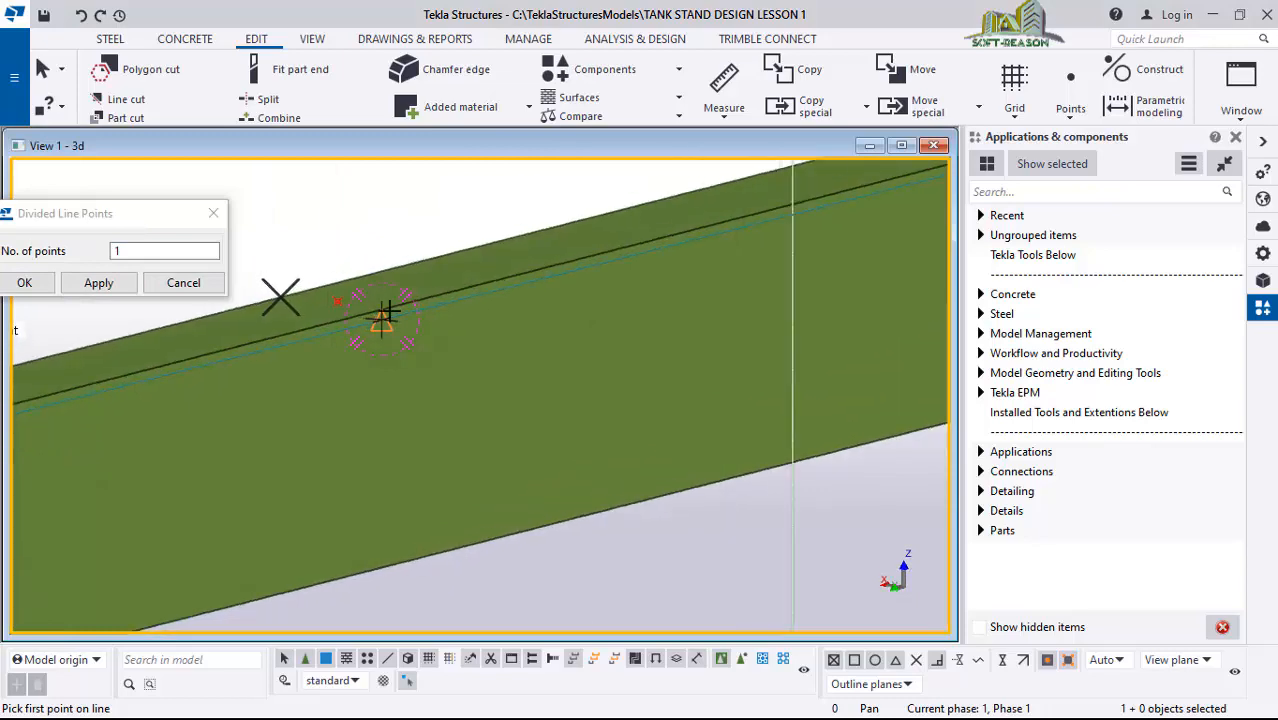
{"action": "scroll", "coordinate": [590, 294], "scroll_direction": "down", "scroll_amount": 6}
{"action": "scroll", "coordinate": [590, 280], "scroll_direction": "down", "scroll_amount": 12}
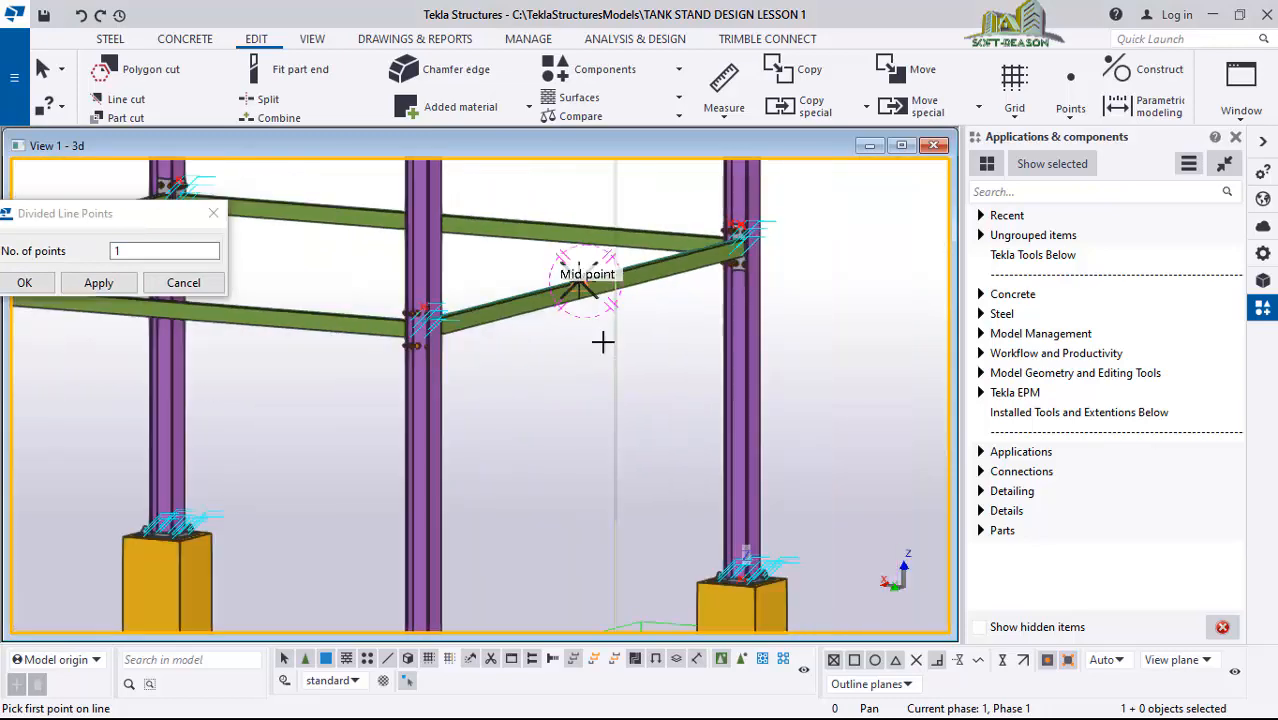
- Add one divided-line point midway along the base edge of column C/1's flange that faces column A/1
{"action": "scroll", "coordinate": [611, 360], "scroll_direction": "up", "scroll_amount": 1}
{"action": "scroll", "coordinate": [611, 360], "scroll_direction": "up", "scroll_amount": 1}
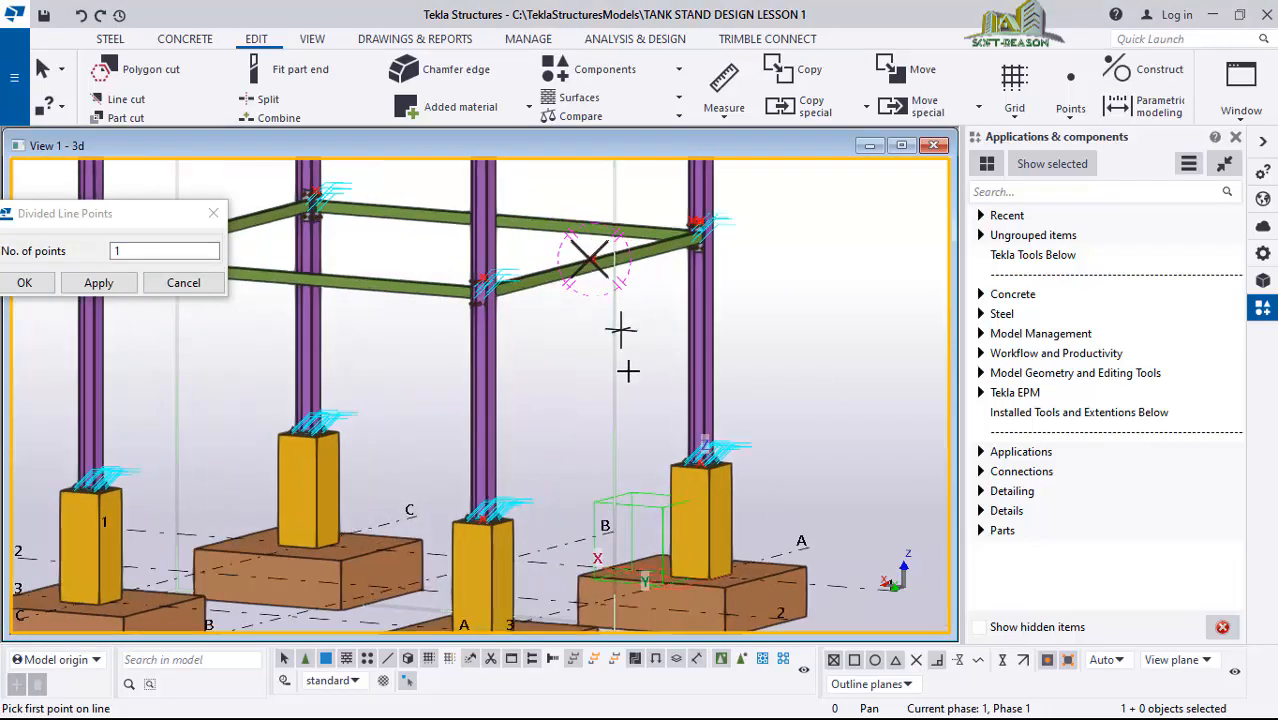
{"action": "scroll", "coordinate": [615, 335], "scroll_direction": "down", "scroll_amount": 4}
{"action": "scroll", "coordinate": [549, 428], "scroll_direction": "up", "scroll_amount": 6}
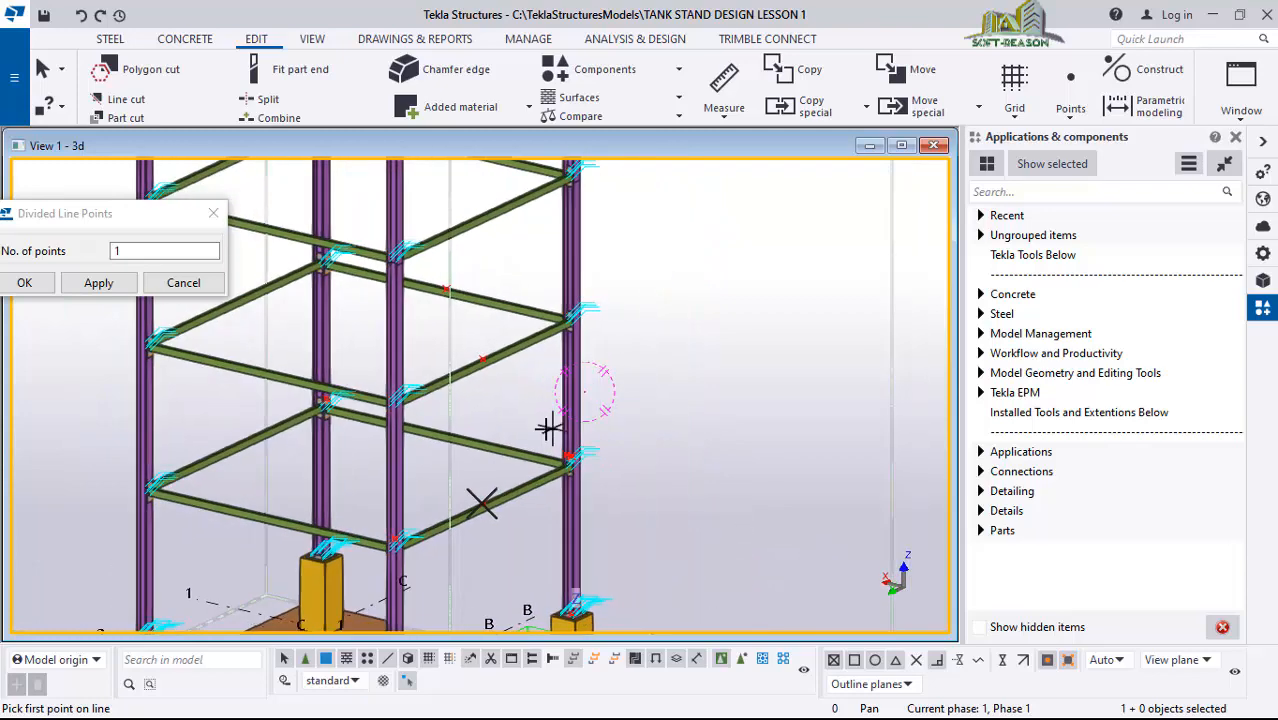
{"action": "scroll", "coordinate": [593, 270], "scroll_direction": "down", "scroll_amount": 3}
{"action": "middle_click_drag", "start_coordinate": [582, 440], "coordinate": [190, 437], "text": "ctrl"}
{"action": "scroll", "coordinate": [545, 458], "scroll_direction": "up", "scroll_amount": 7}
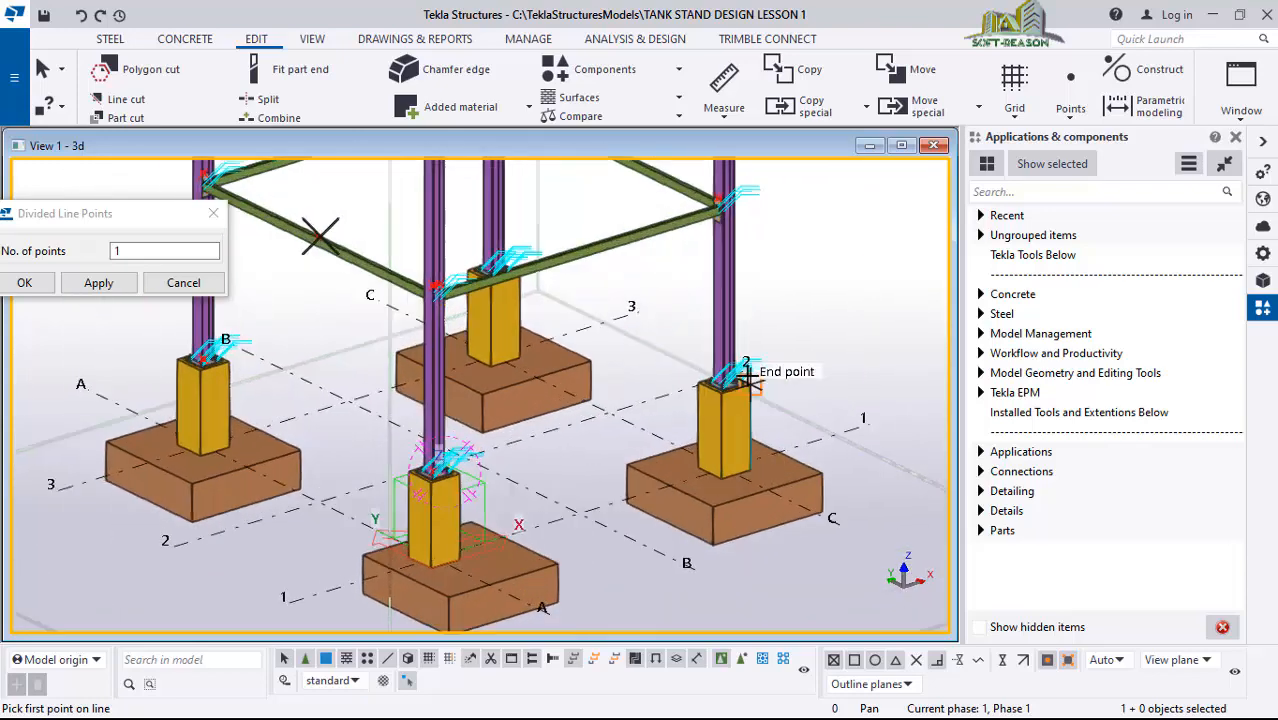
{"action": "scroll", "coordinate": [705, 373], "scroll_direction": "up", "scroll_amount": 8}
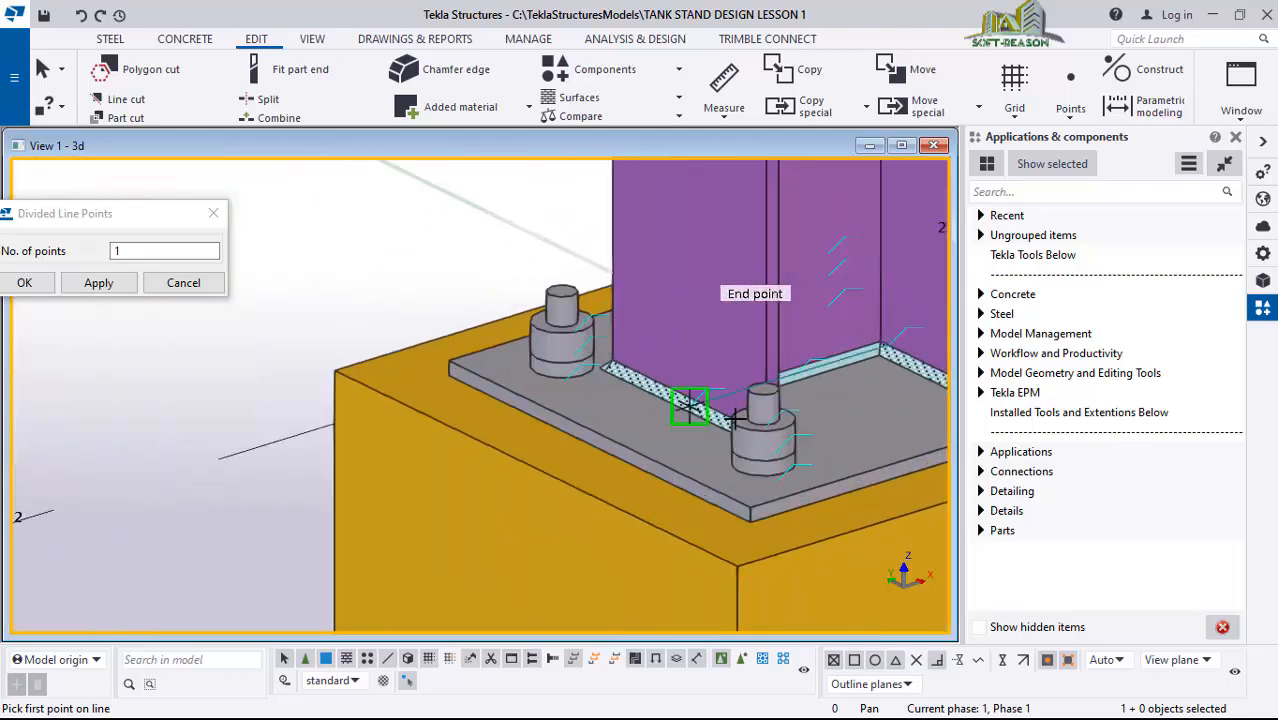
{"action": "middle_click_drag", "start_coordinate": [656, 421], "coordinate": [672, 390], "text": "ctrl"}
{"action": "scroll", "coordinate": [470, 371], "scroll_direction": "up", "scroll_amount": 5}
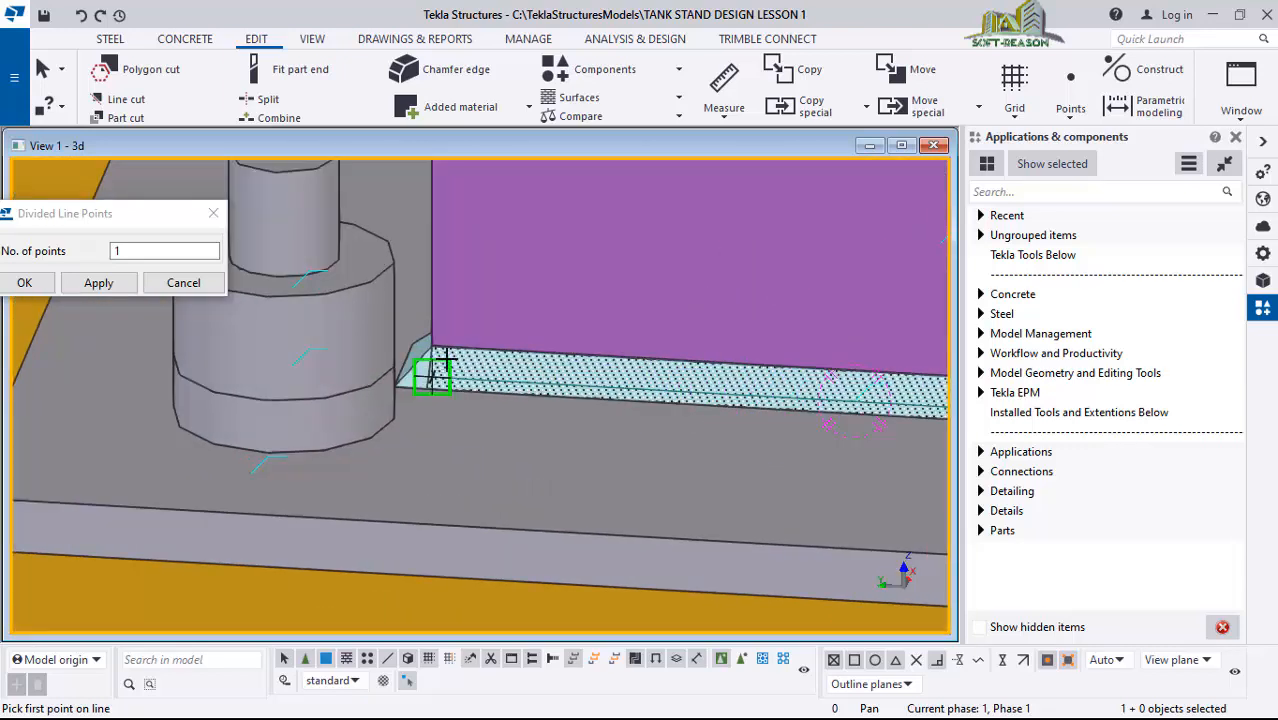
{"action": "scroll", "coordinate": [441, 357], "scroll_direction": "up", "scroll_amount": 2}
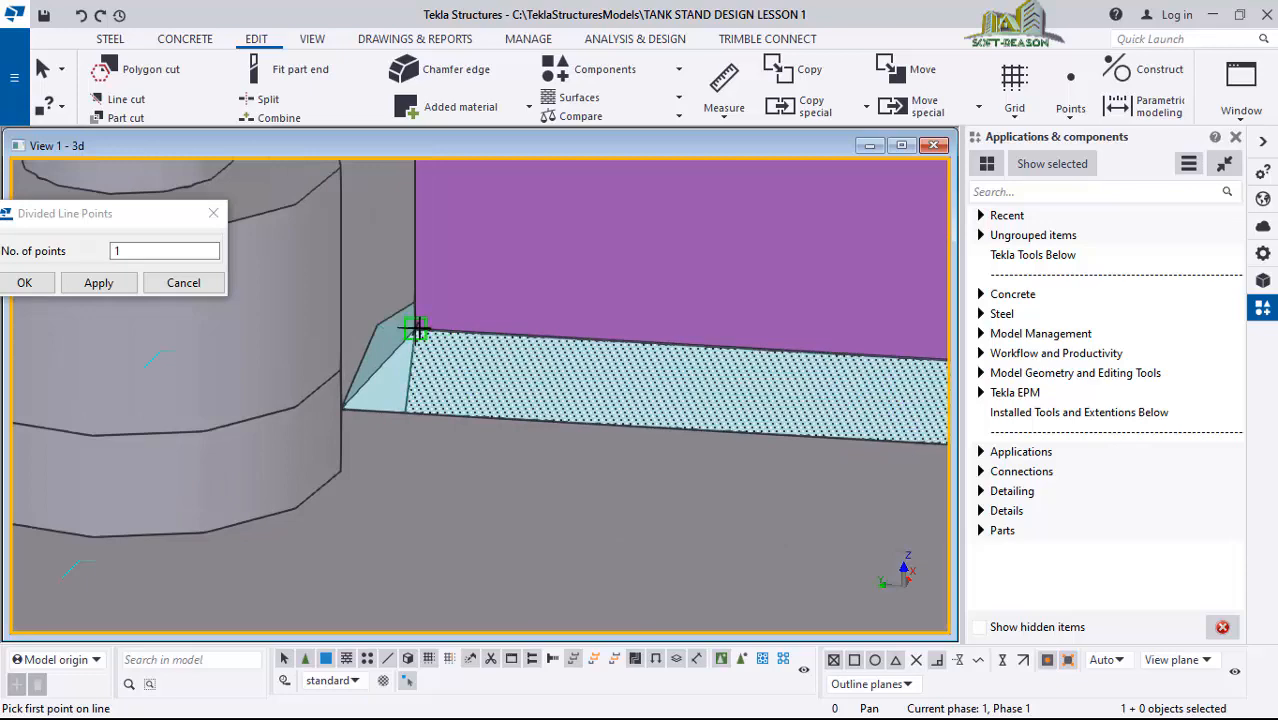
{"action": "left_click", "coordinate": [505, 385]}
{"action": "scroll", "coordinate": [505, 385], "scroll_direction": "down", "scroll_amount": 4}
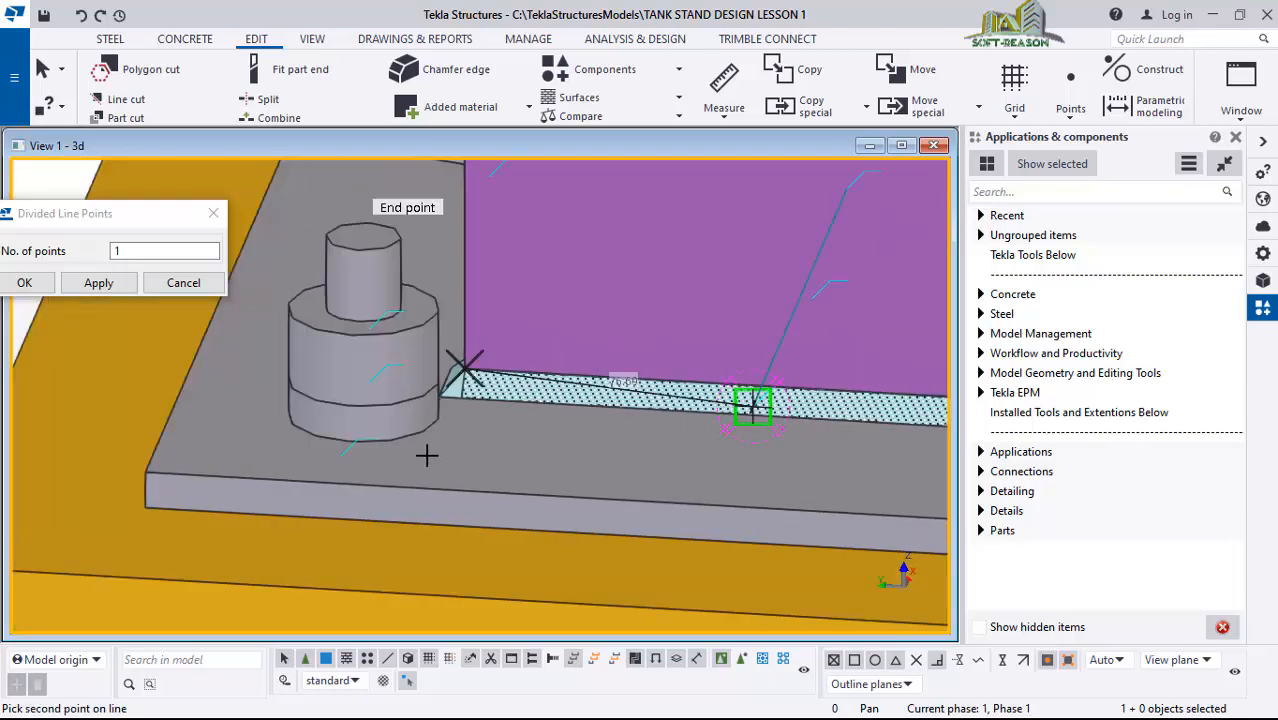
{"action": "scroll", "coordinate": [427, 455], "scroll_direction": "down", "scroll_amount": 2}
{"action": "scroll", "coordinate": [790, 428], "scroll_direction": "up", "scroll_amount": 3}
{"action": "middle_click_drag", "start_coordinate": [747, 428], "coordinate": [886, 408], "text": "ctrl"}
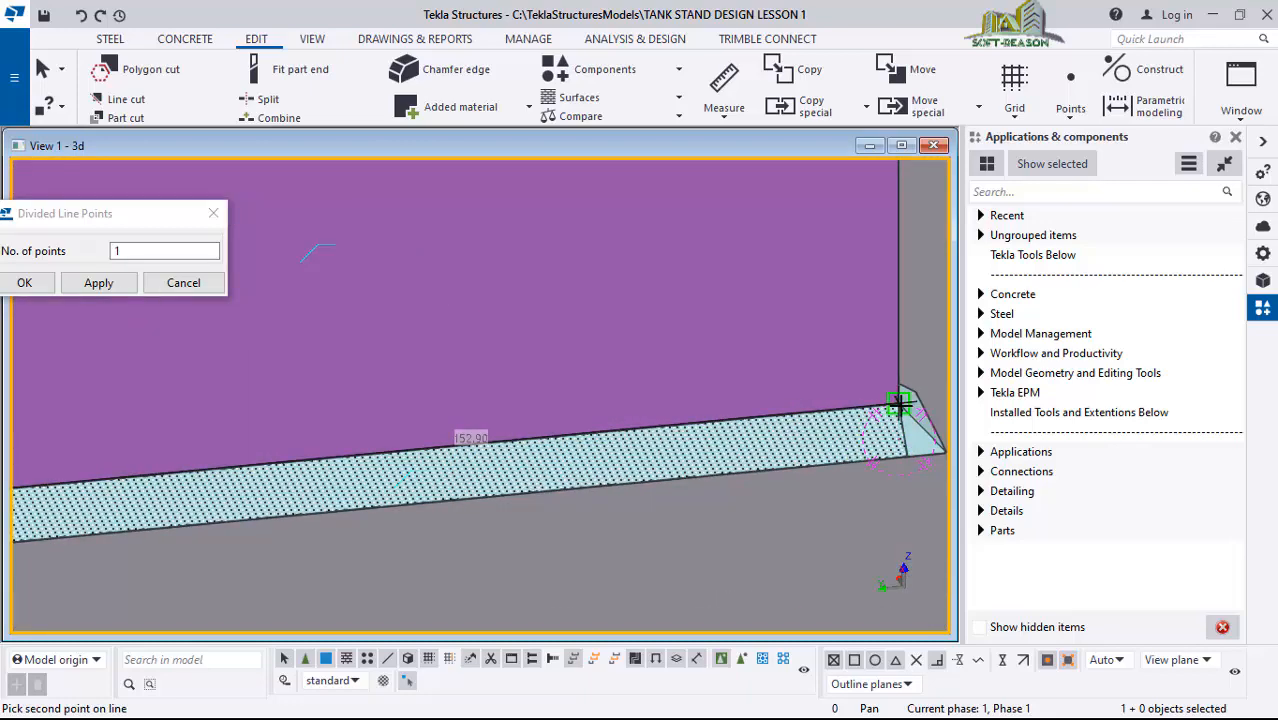
{"action": "scroll", "coordinate": [557, 297], "scroll_direction": "down", "scroll_amount": 6}
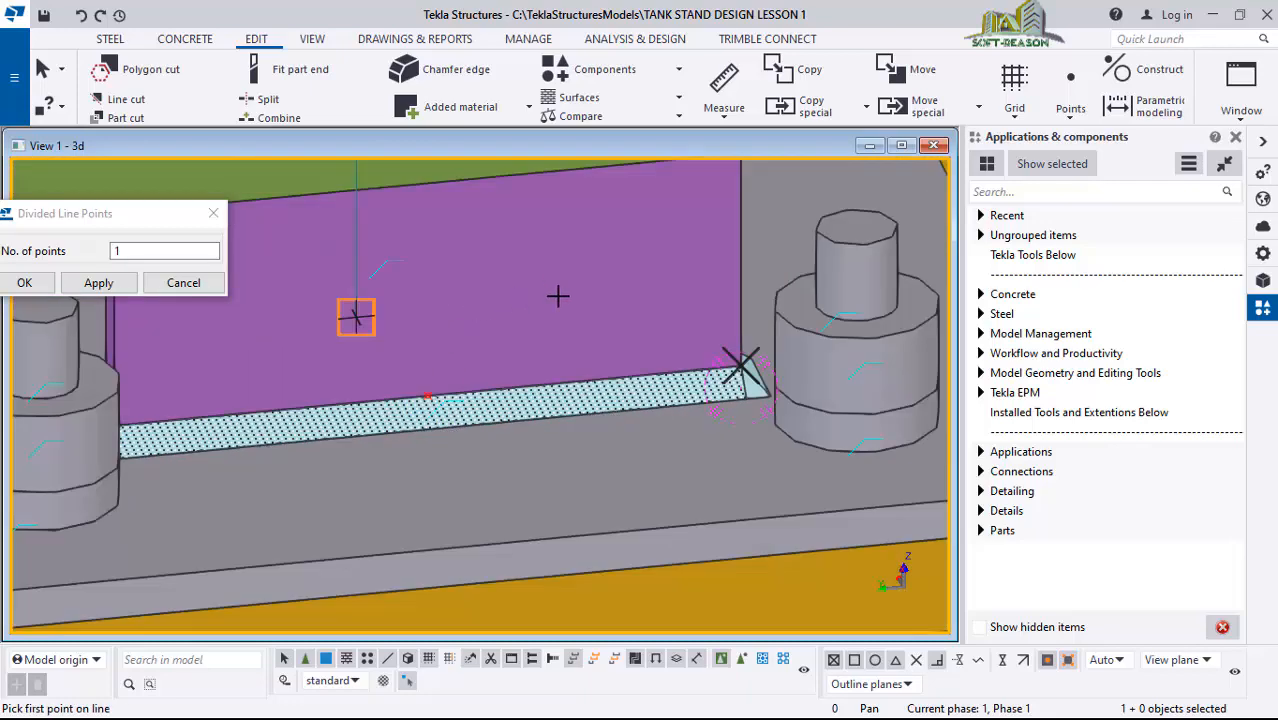
- Add one divided-line point midway along the base edge of column A/1's flange that faces column C/1
{"action": "middle_click_drag", "start_coordinate": [613, 369], "coordinate": [476, 411], "text": "ctrl"}
{"action": "scroll", "coordinate": [822, 291], "scroll_direction": "down", "scroll_amount": 5}
{"action": "scroll", "coordinate": [798, 255], "scroll_direction": "down", "scroll_amount": 3}
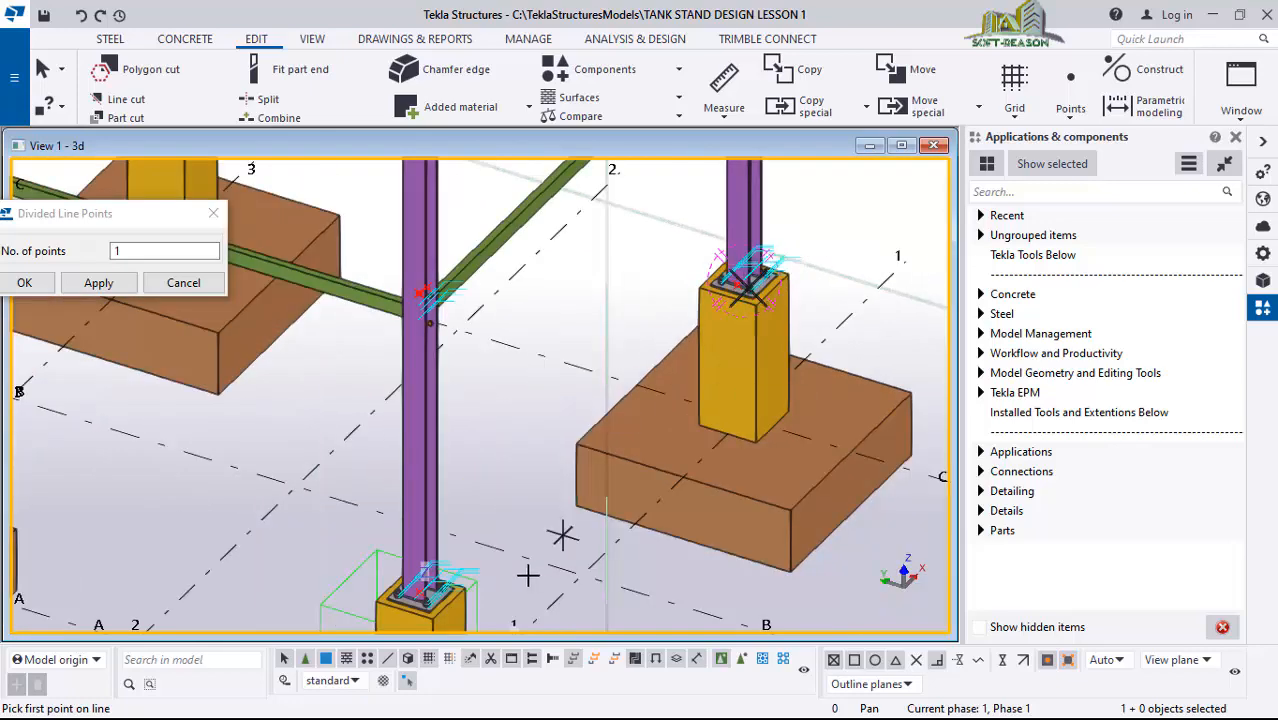
{"action": "scroll", "coordinate": [430, 540], "scroll_direction": "up", "scroll_amount": 7}
{"action": "middle_click_drag", "start_coordinate": [430, 528], "coordinate": [388, 504], "text": "ctrl"}
{"action": "middle_click_drag", "start_coordinate": [474, 503], "coordinate": [298, 526], "text": "ctrl"}
{"action": "scroll", "coordinate": [379, 522], "scroll_direction": "up", "scroll_amount": 8}
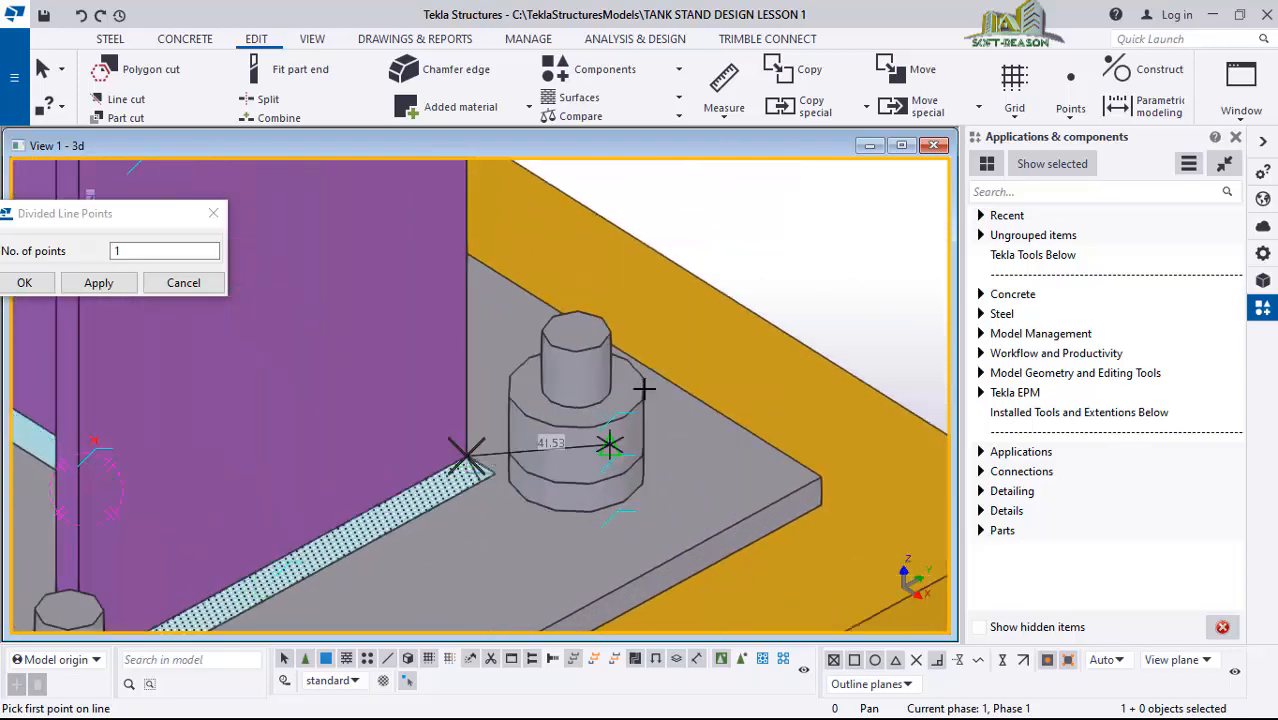
{"action": "scroll", "coordinate": [644, 388], "scroll_direction": "down", "scroll_amount": 2}
{"action": "middle_click_drag", "start_coordinate": [465, 522], "coordinate": [228, 520], "text": "ctrl"}
{"action": "scroll", "coordinate": [228, 520], "scroll_direction": "up", "scroll_amount": 5}
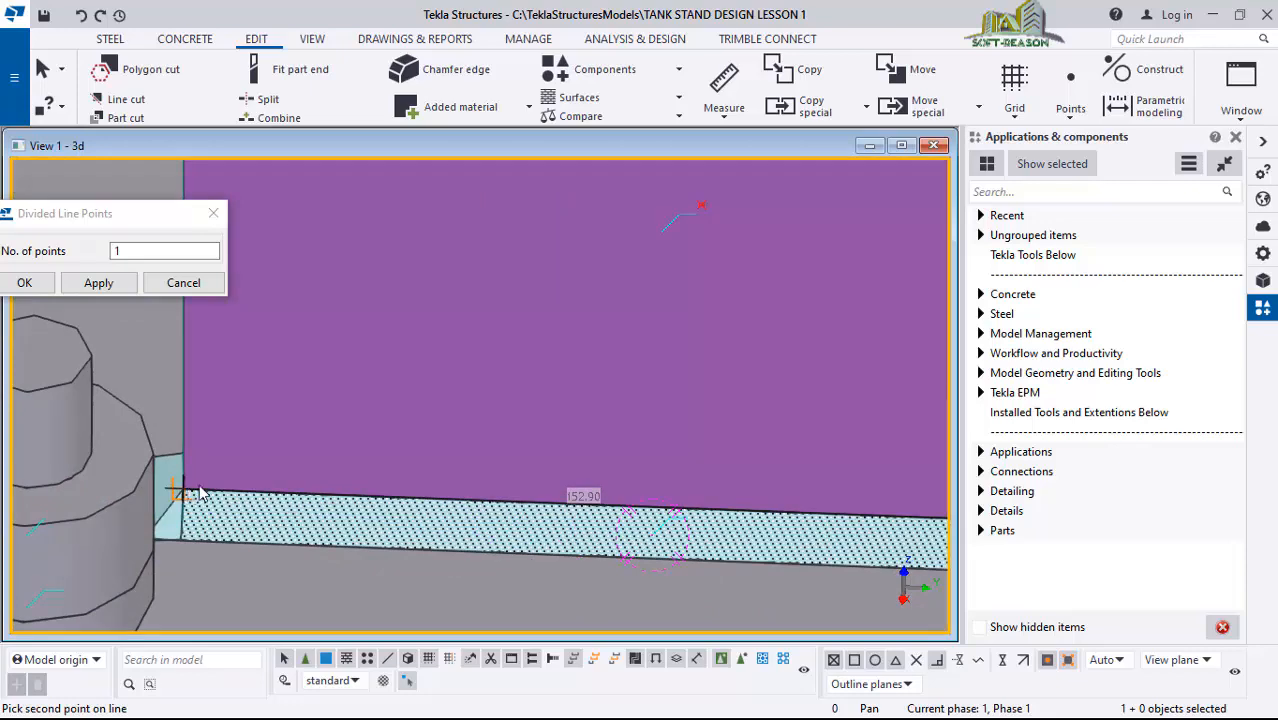
{"action": "scroll", "coordinate": [555, 386], "scroll_direction": "down", "scroll_amount": 7}
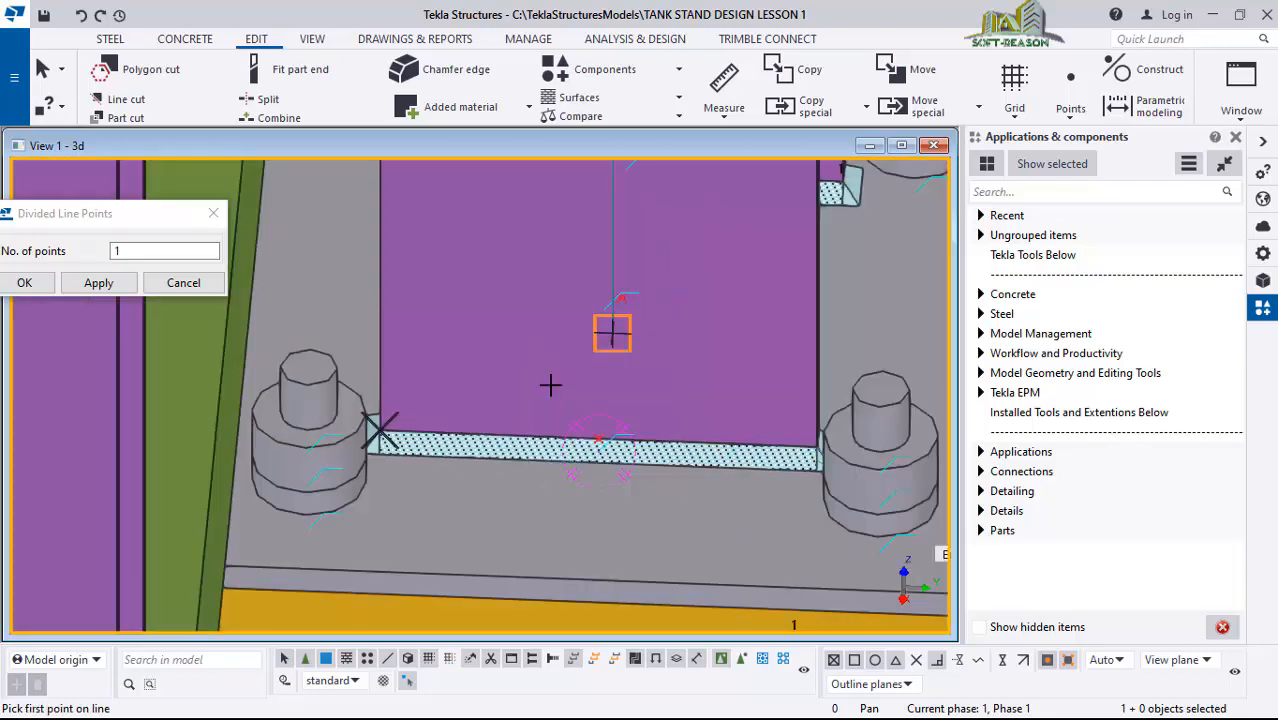
- Add one divided-line point at mid-length of the lowest horizontal brace between columns A/1 and C/1, midway across its top face
{"action": "mouse_move", "coordinate": [493, 448]}
{"action": "middle_mouse_down", "text": "ctrl"}
{"action": "mouse_move", "coordinate": [601, 445]}
{"action": "mouse_move", "coordinate": [479, 437]}
{"action": "middle_mouse_up", "text": "ctrl"}
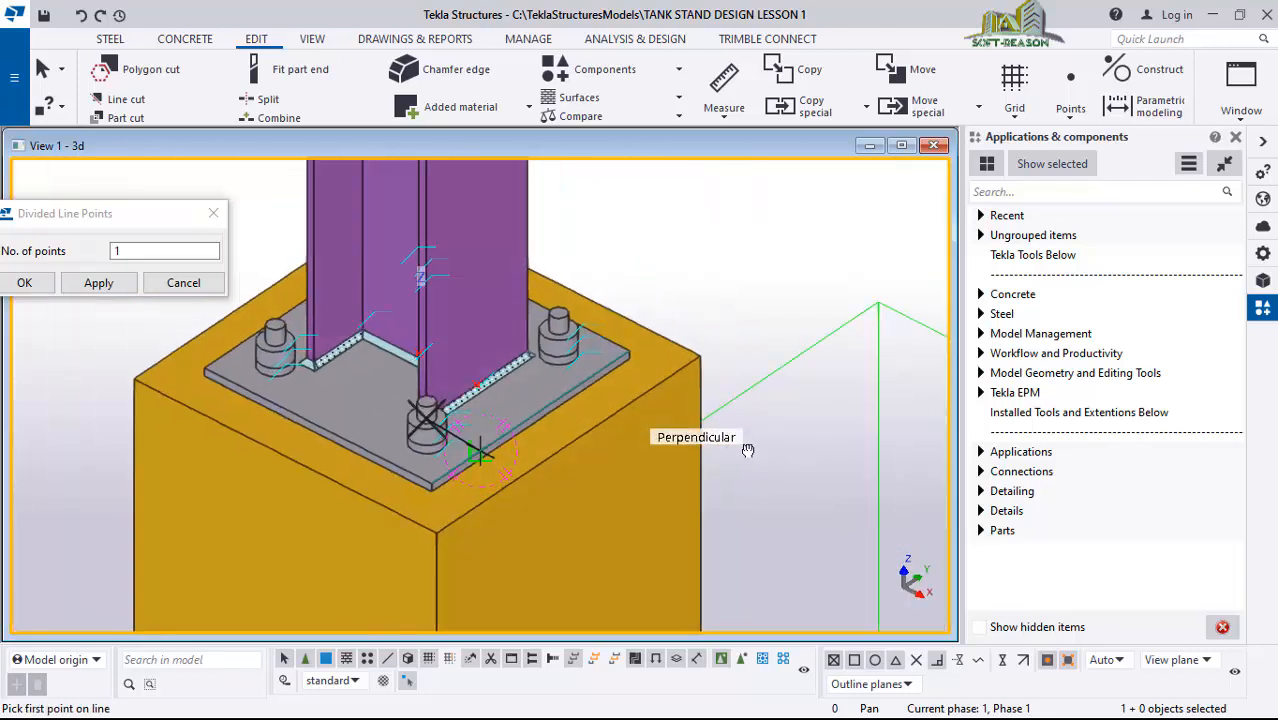
{"action": "scroll", "coordinate": [470, 442], "scroll_direction": "down", "scroll_amount": 5}
{"action": "scroll", "coordinate": [407, 500], "scroll_direction": "down", "scroll_amount": 8}
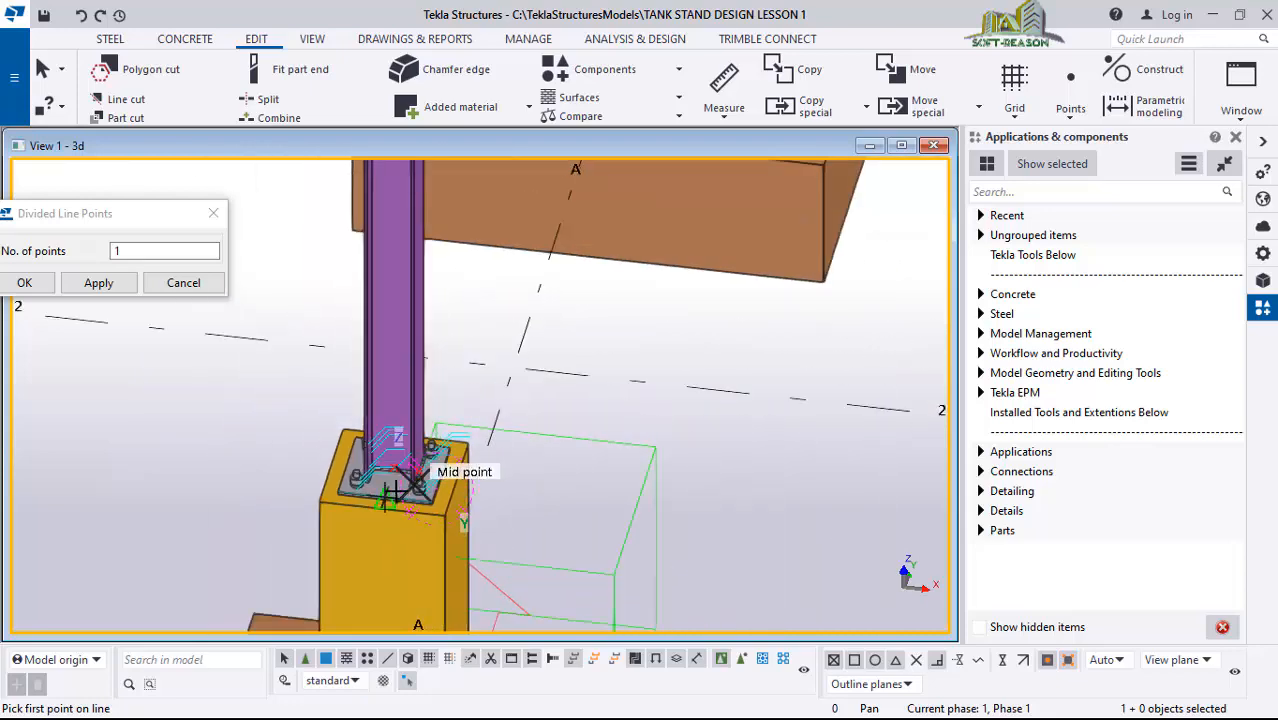
{"action": "scroll", "coordinate": [513, 372], "scroll_direction": "up", "scroll_amount": 5}
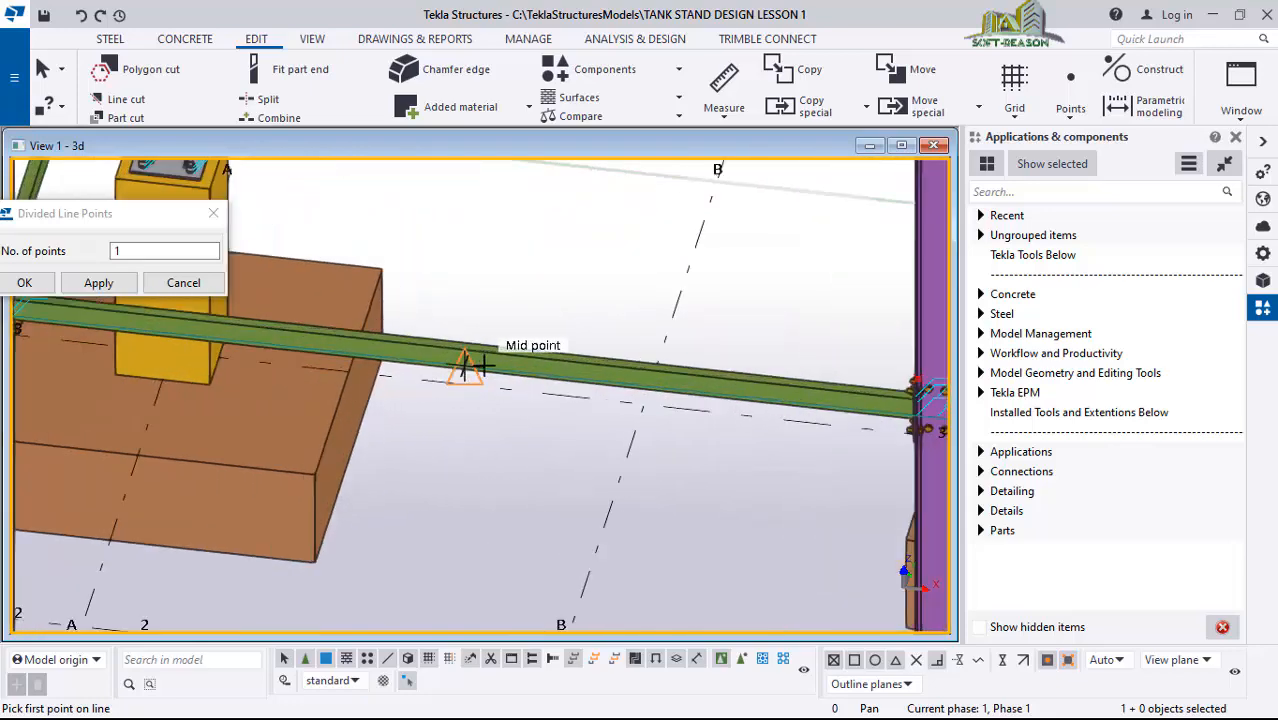
{"action": "middle_click_drag", "start_coordinate": [502, 363], "coordinate": [457, 344], "text": "ctrl"}
{"action": "scroll", "coordinate": [424, 346], "scroll_direction": "up", "scroll_amount": 3}
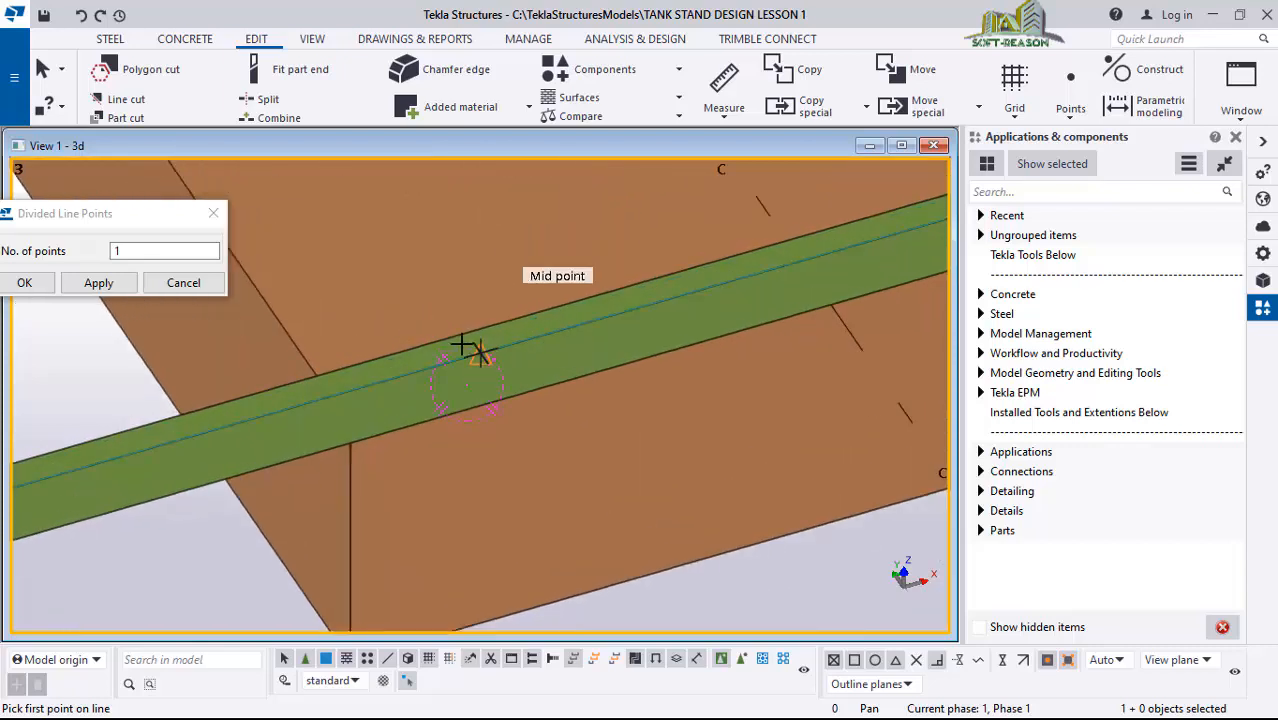
{"action": "scroll", "coordinate": [374, 370], "scroll_direction": "up", "scroll_amount": 2}
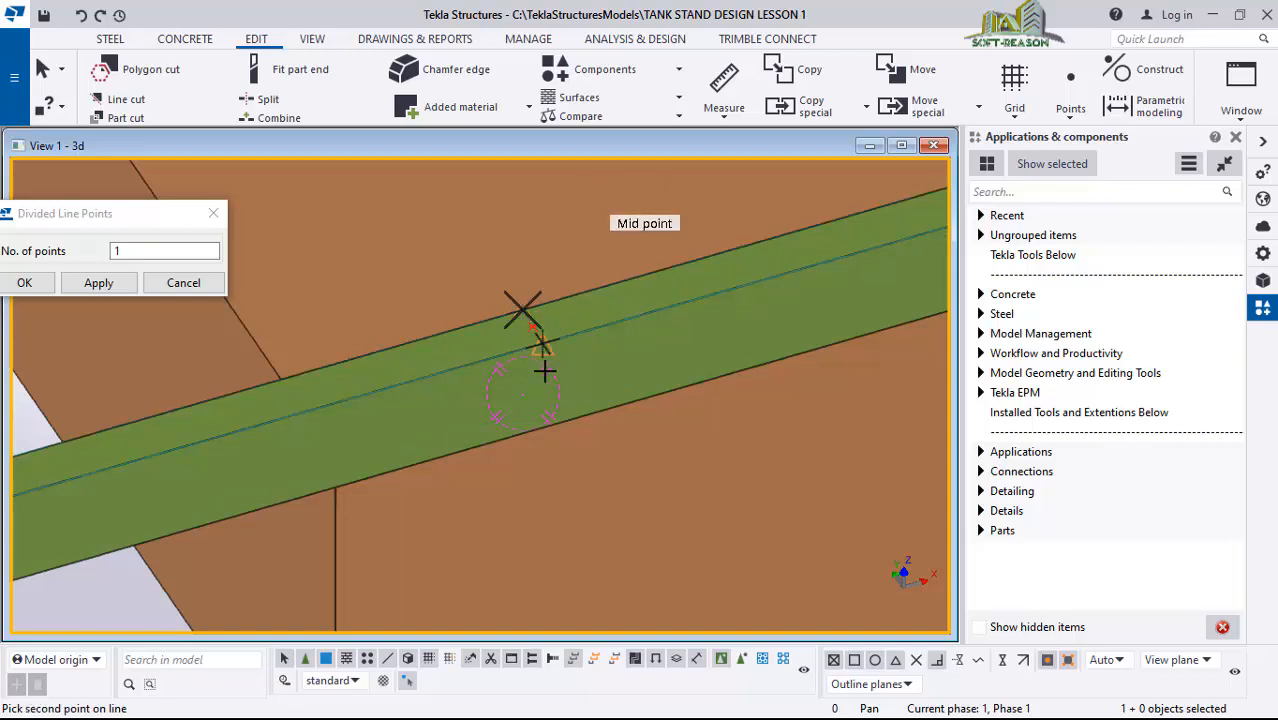
{"action": "scroll", "coordinate": [545, 371], "scroll_direction": "up", "scroll_amount": 1}
{"action": "left_click", "coordinate": [542, 426]}
{"action": "middle_click_drag", "start_coordinate": [542, 426], "coordinate": [505, 339], "text": "ctrl"}
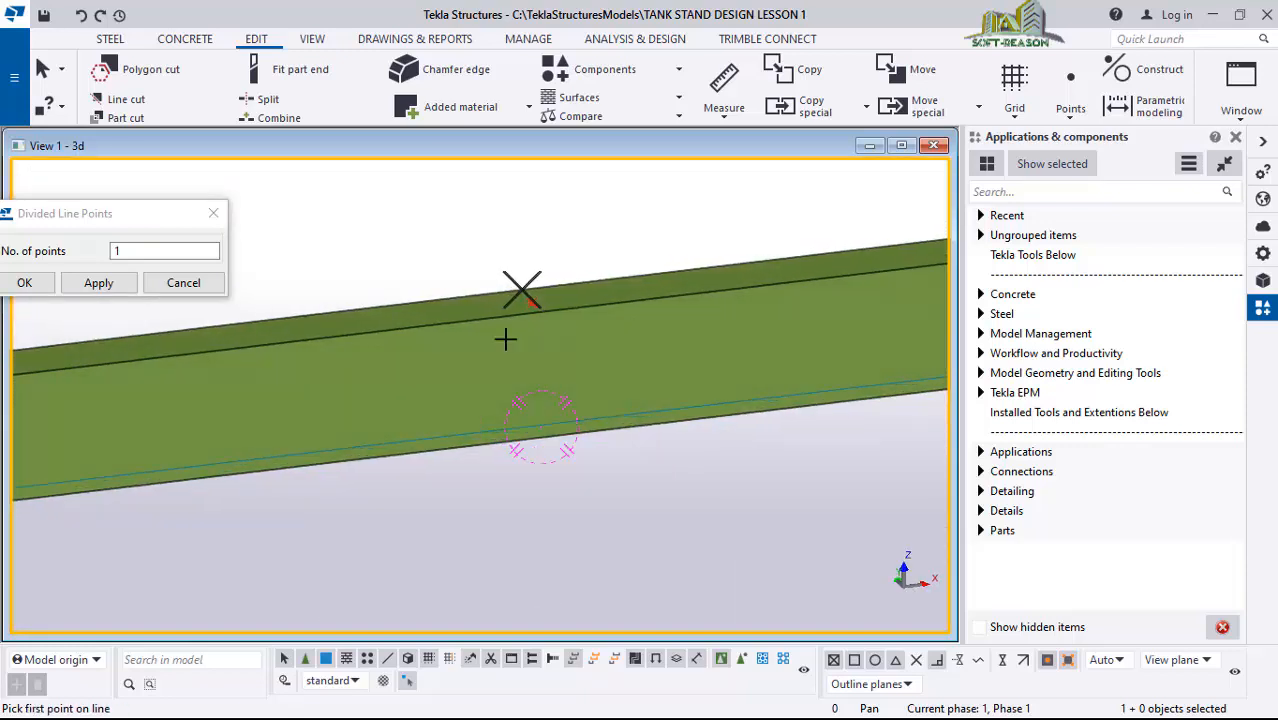
{"action": "scroll", "coordinate": [505, 339], "scroll_direction": "down", "scroll_amount": 5}
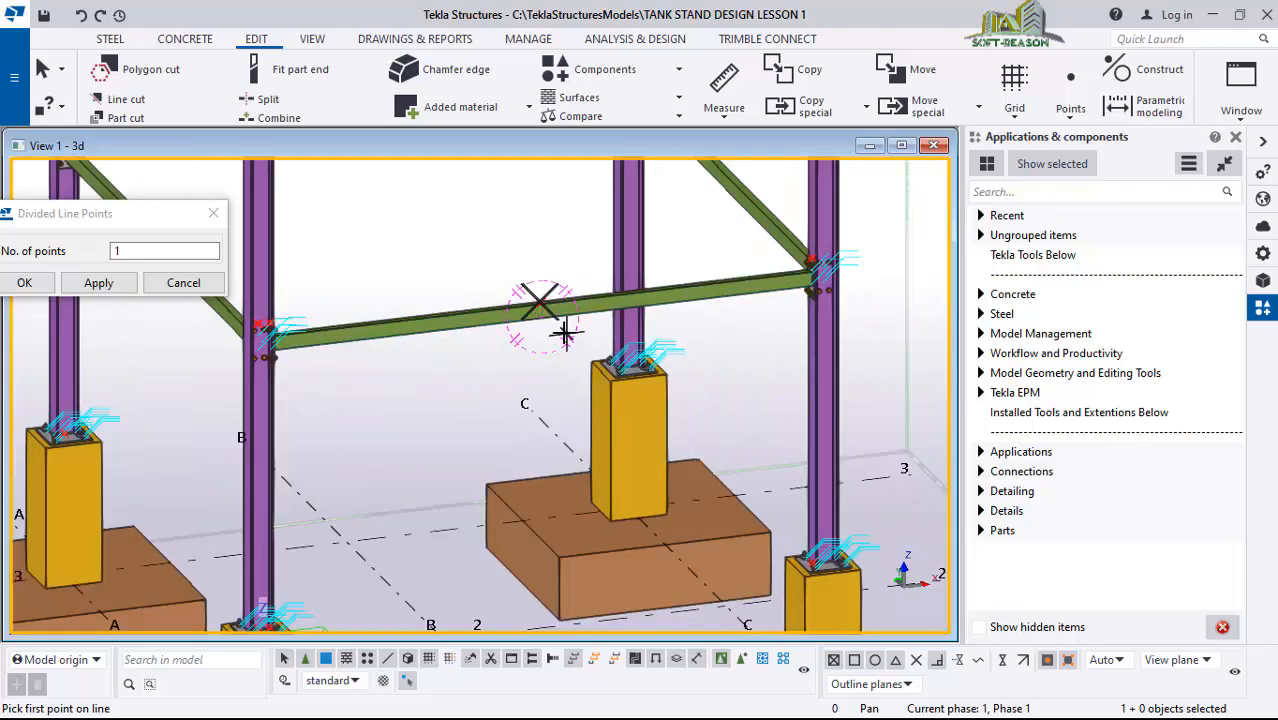
- Model a steel beam from the midpoint at column A/1's base flange to the mid-length point of the lowest A/1–C/1 brace
{"action": "scroll", "coordinate": [565, 333], "scroll_direction": "down", "scroll_amount": 2}
{"action": "scroll", "coordinate": [410, 570], "scroll_direction": "up", "scroll_amount": 2}
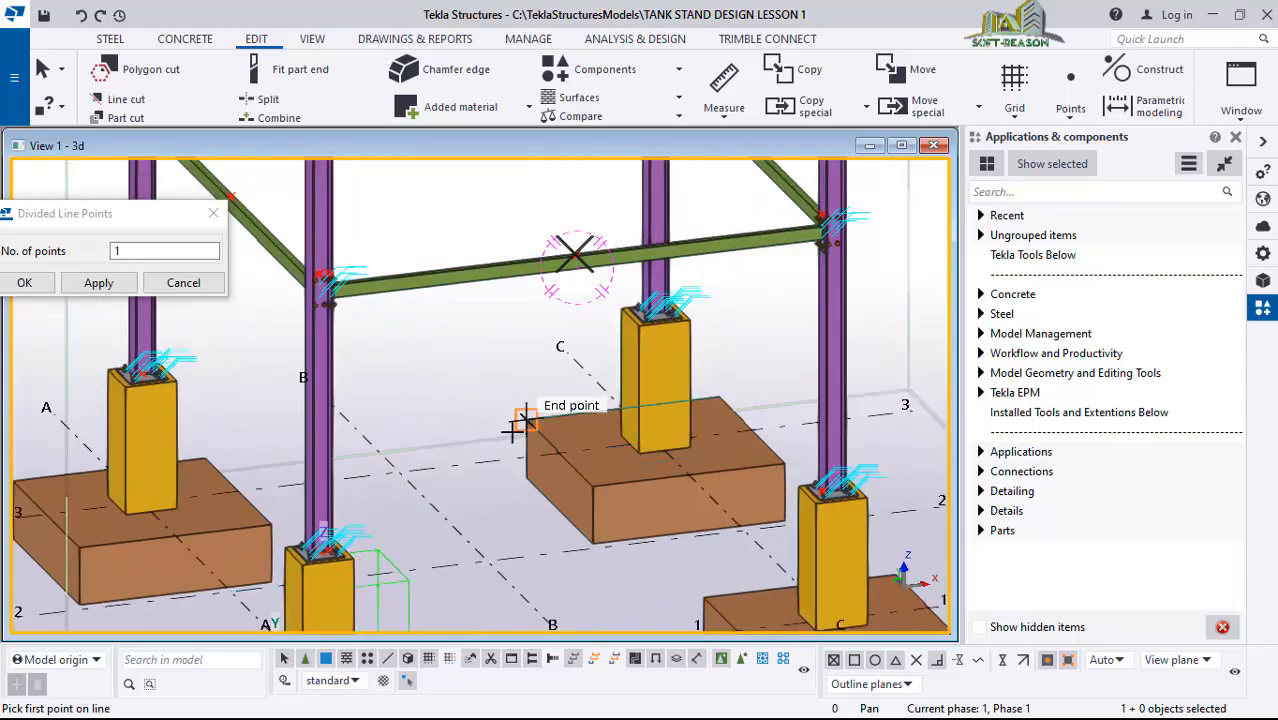
{"action": "scroll", "coordinate": [514, 427], "scroll_direction": "down", "scroll_amount": 2}
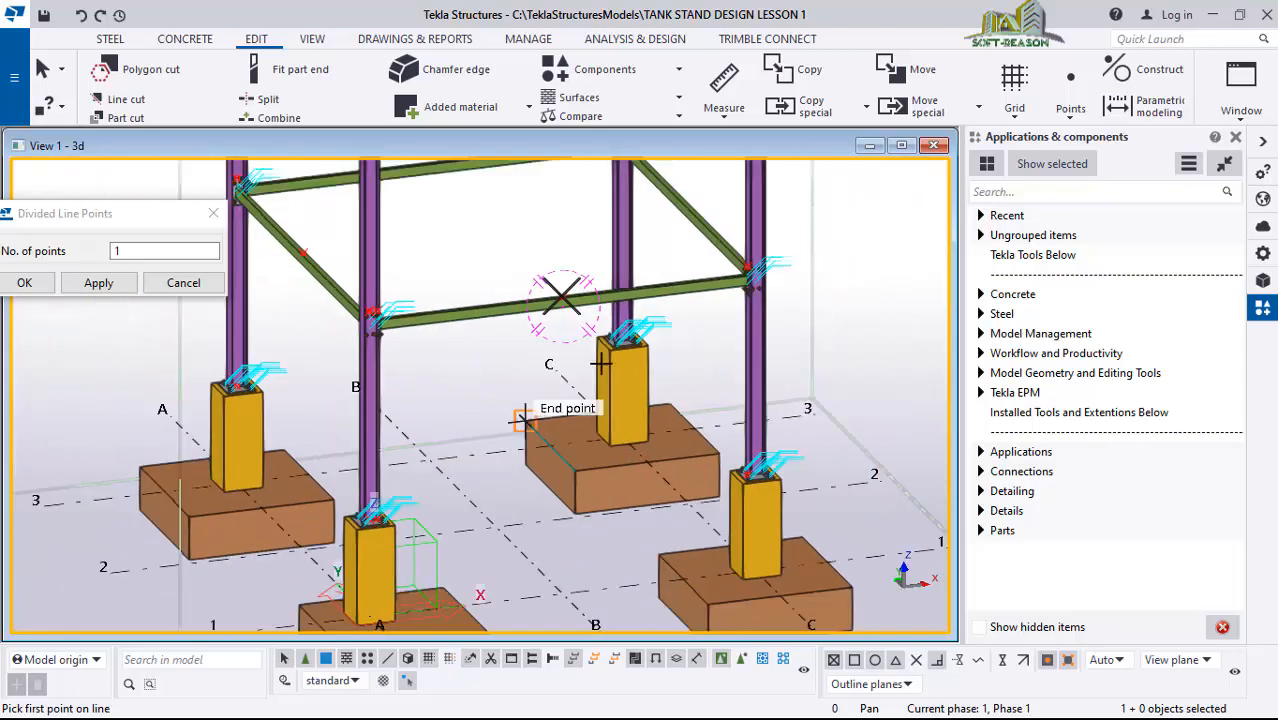
{"action": "left_click", "coordinate": [110, 40]}
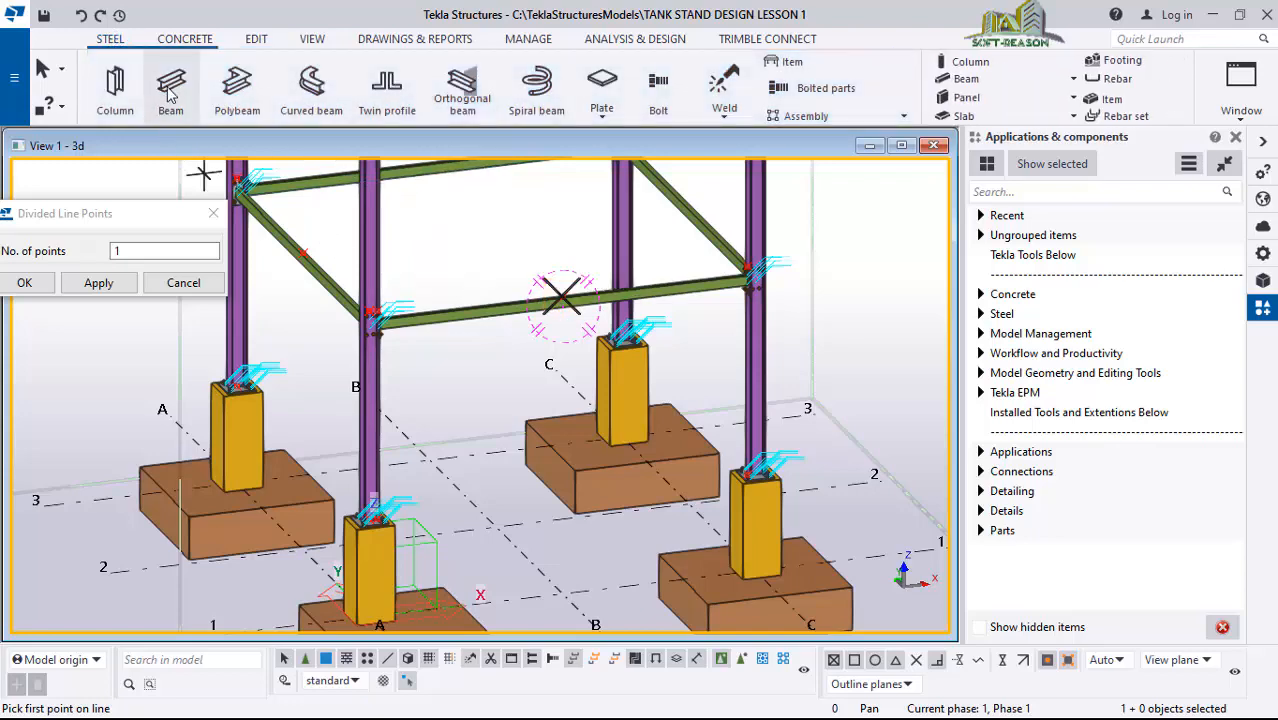
{"action": "scroll", "coordinate": [398, 482], "scroll_direction": "up", "scroll_amount": 6}
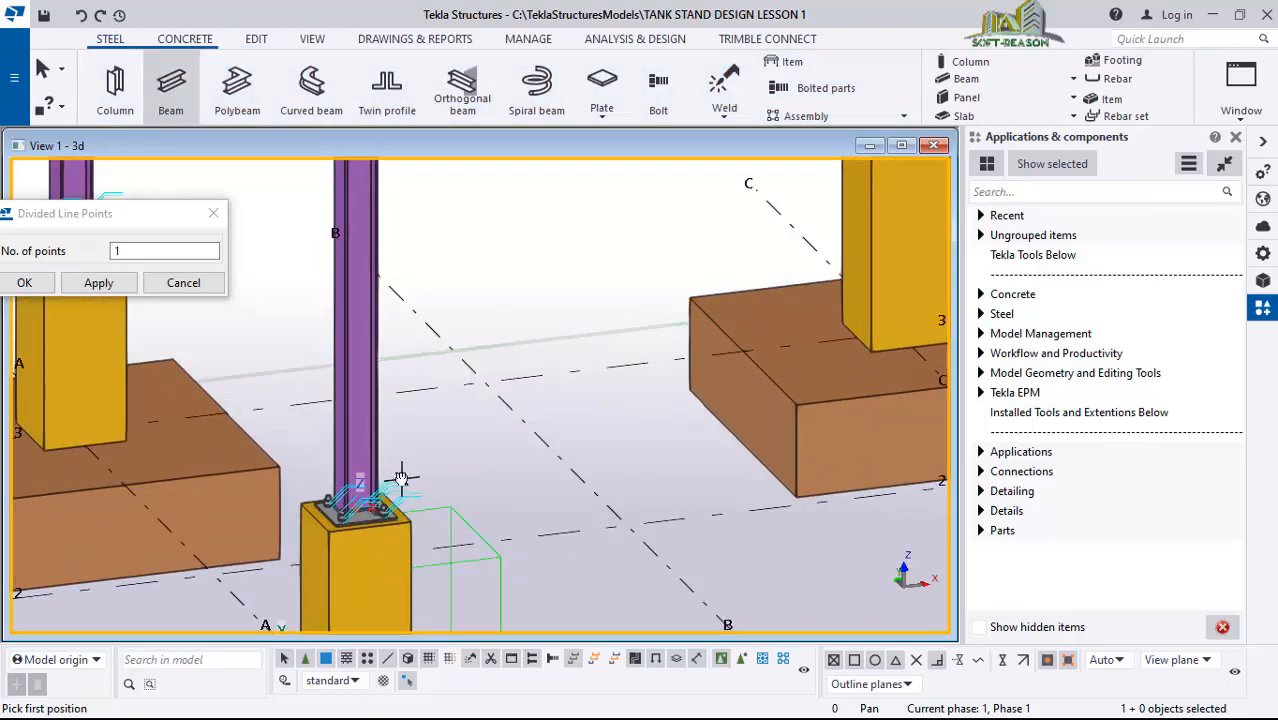
{"action": "scroll", "coordinate": [398, 482], "scroll_direction": "up", "scroll_amount": 5}
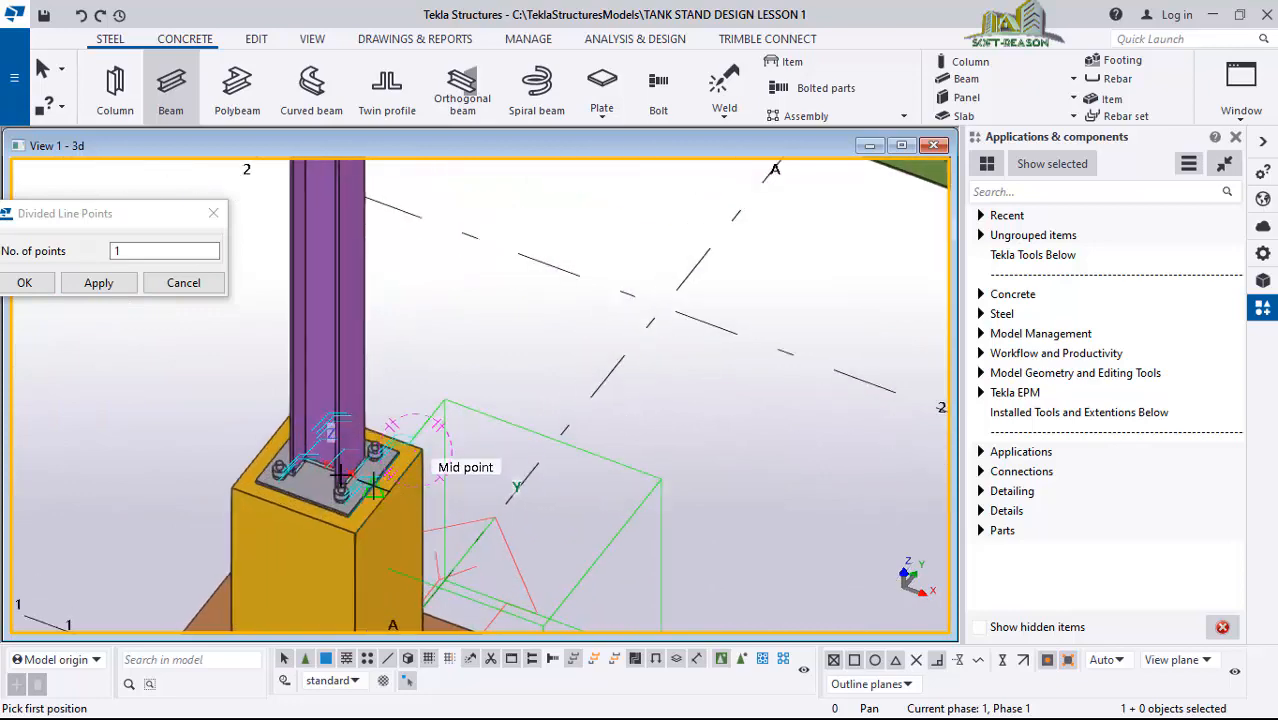
{"action": "scroll", "coordinate": [344, 462], "scroll_direction": "up", "scroll_amount": 4}
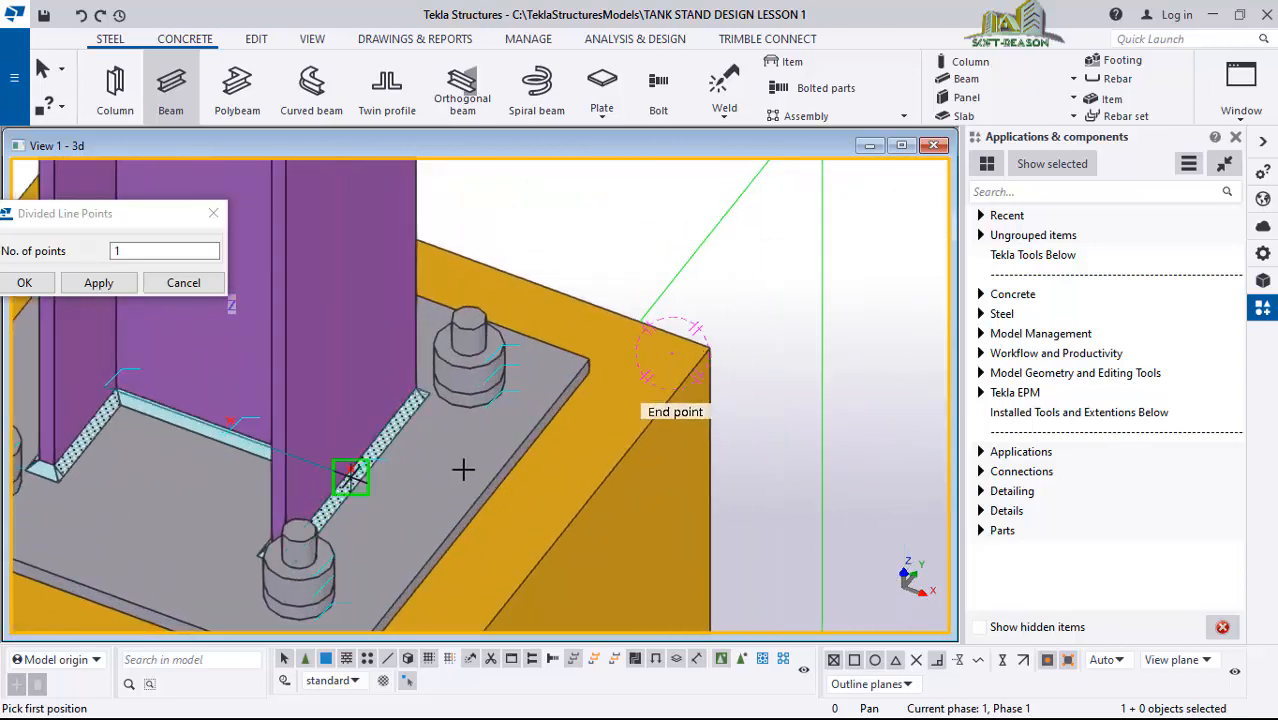
{"action": "scroll", "coordinate": [415, 468], "scroll_direction": "up", "scroll_amount": 3}
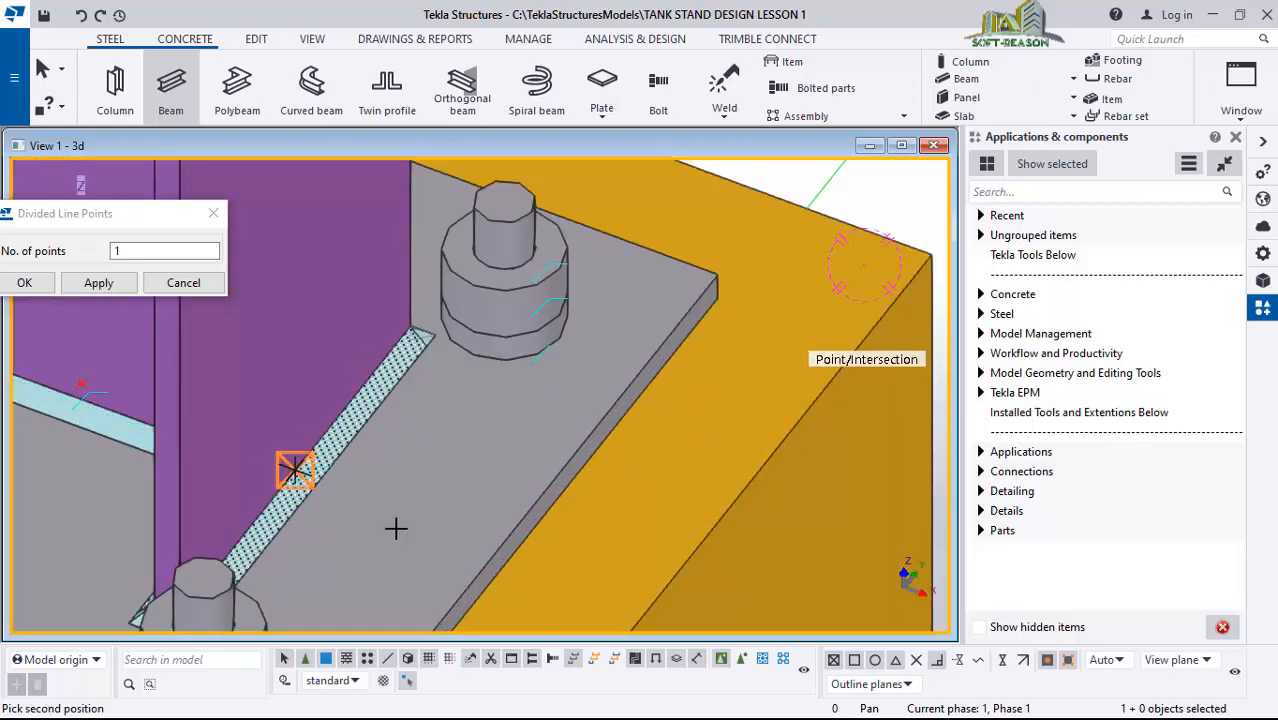
{"action": "scroll", "coordinate": [318, 400], "scroll_direction": "down", "scroll_amount": 10}
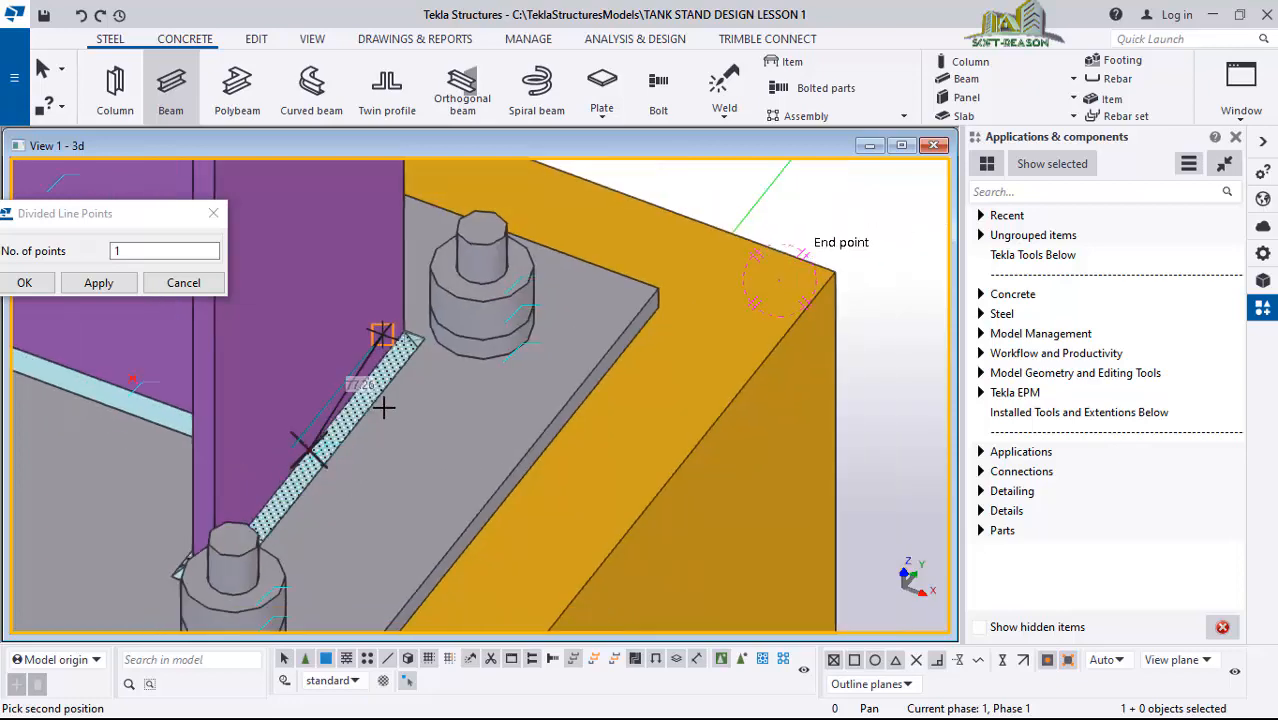
{"action": "scroll", "coordinate": [322, 463], "scroll_direction": "down", "scroll_amount": 5}
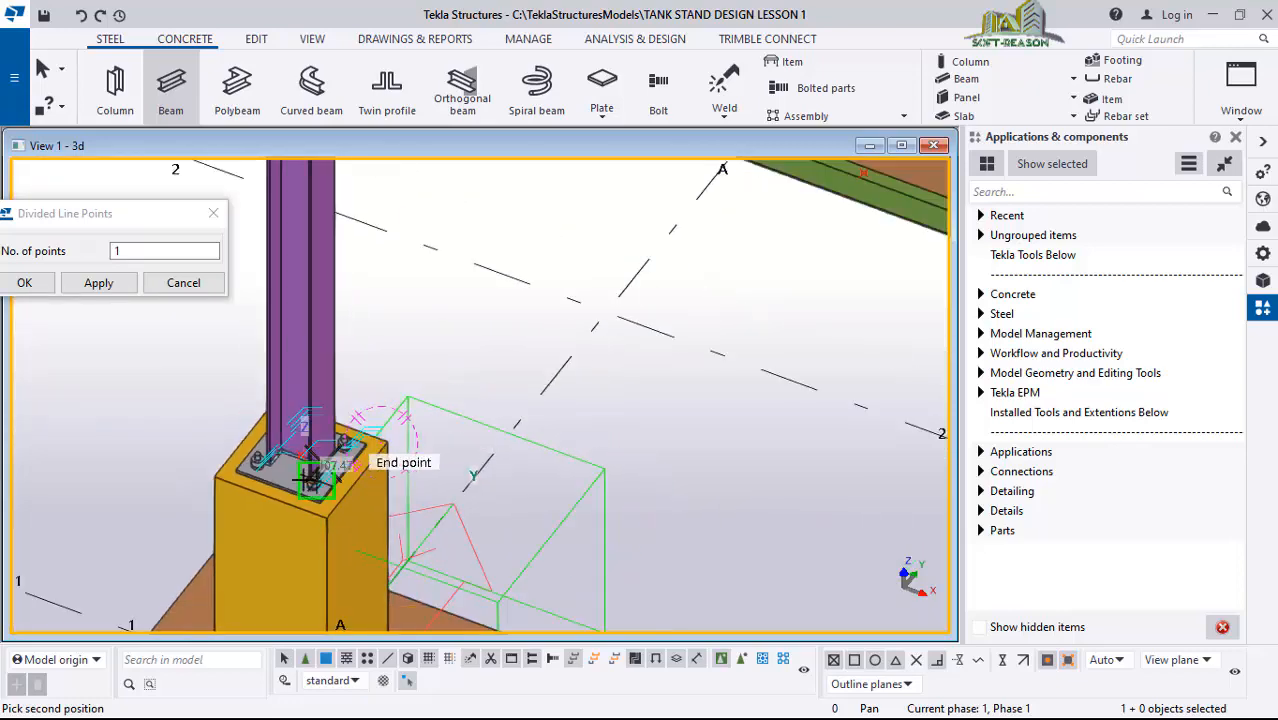
{"action": "scroll", "coordinate": [686, 275], "scroll_direction": "up", "scroll_amount": 2}
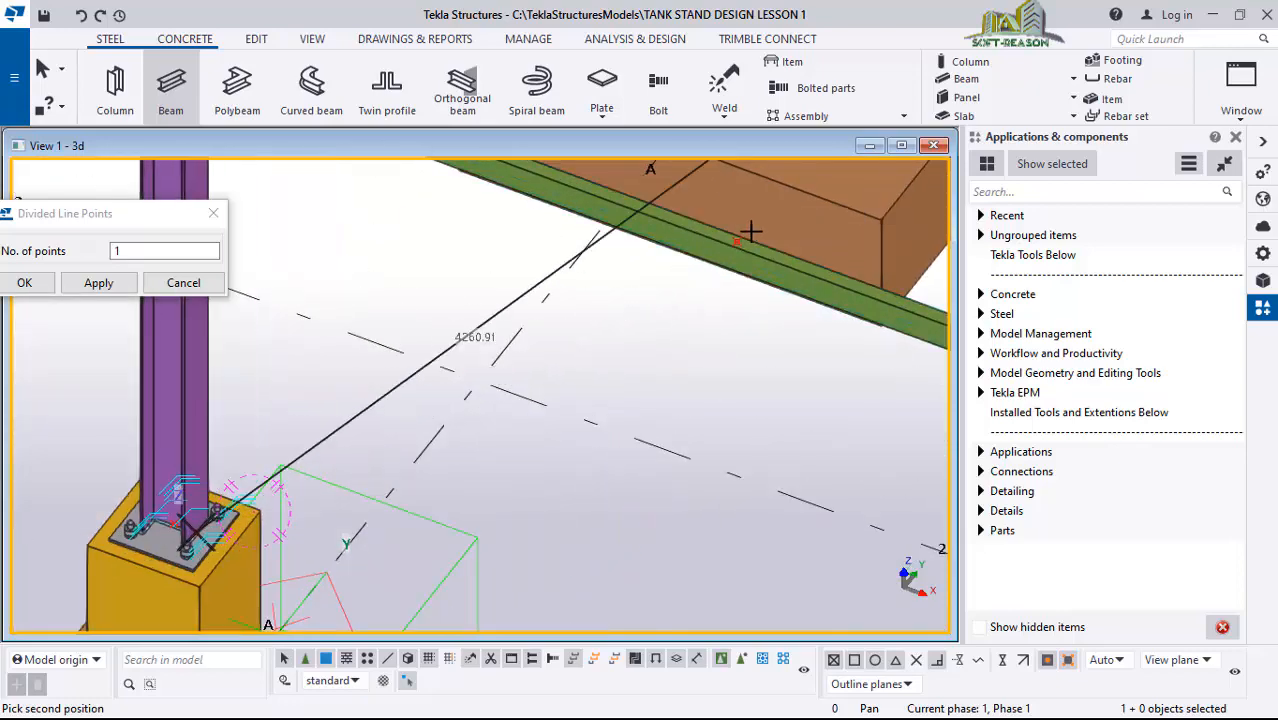
{"action": "left_click", "coordinate": [736, 240]}
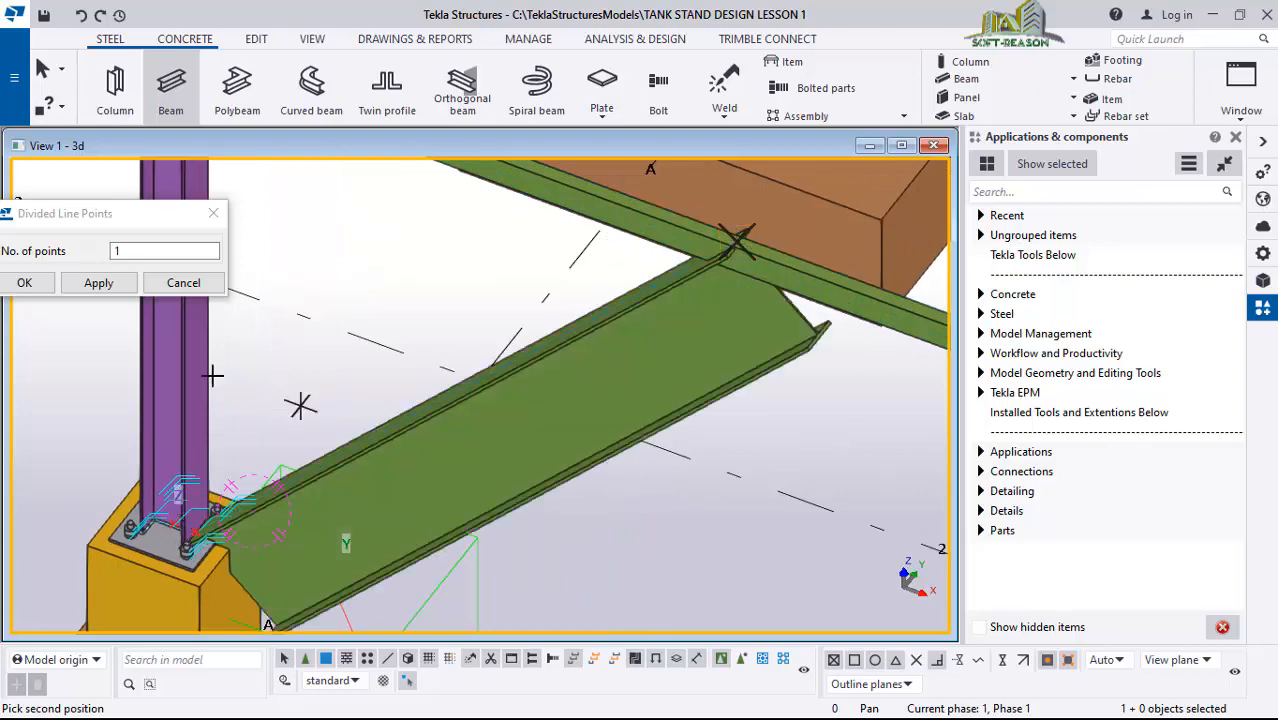
{"action": "scroll", "coordinate": [212, 376], "scroll_direction": "down", "scroll_amount": 5}
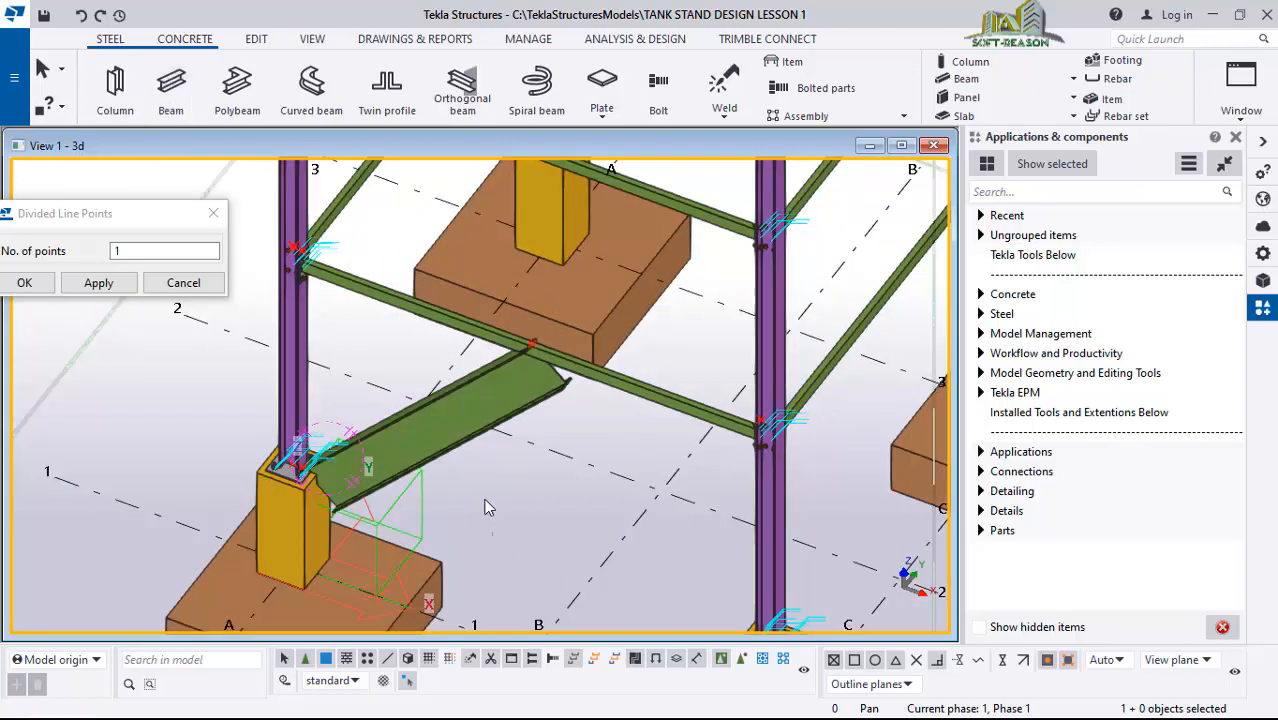
- Close the divided-line points settings and change the new diagonal beam's profile to the L profile UKA75*50*6 from the UKA 75's group
{"action": "scroll", "coordinate": [487, 507], "scroll_direction": "up", "scroll_amount": 2}
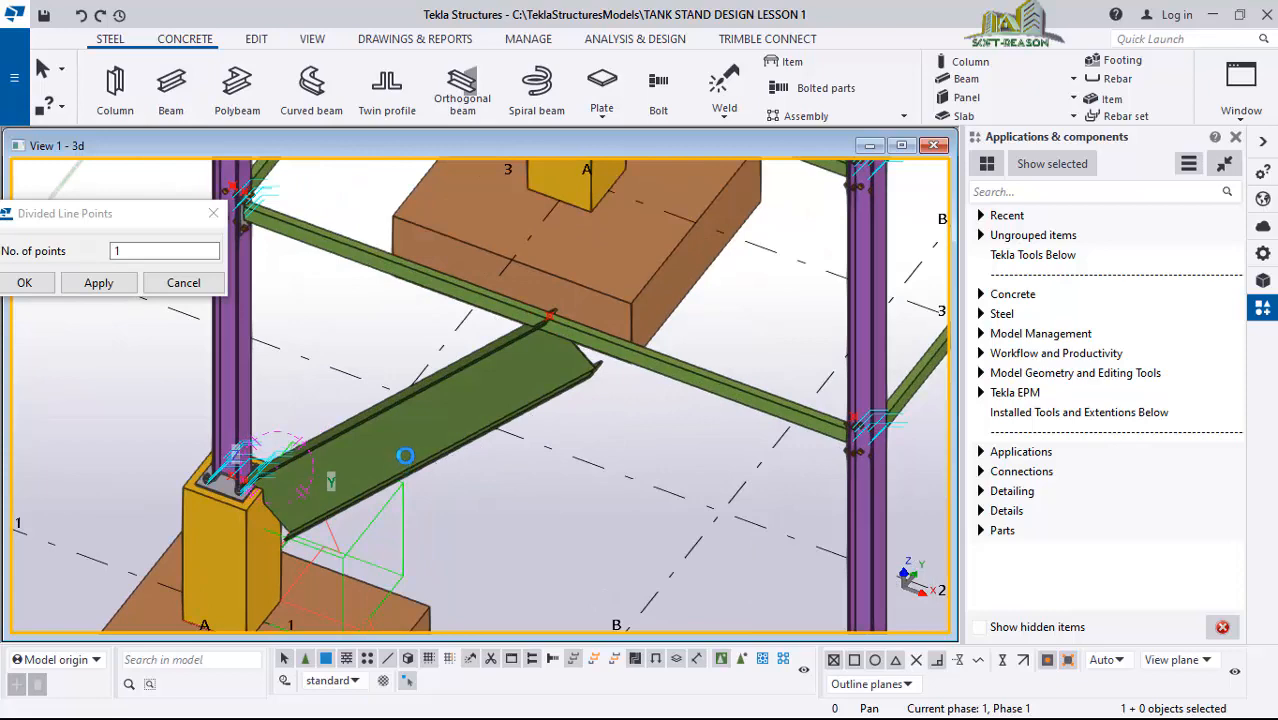
{"action": "left_click", "coordinate": [312, 382]}
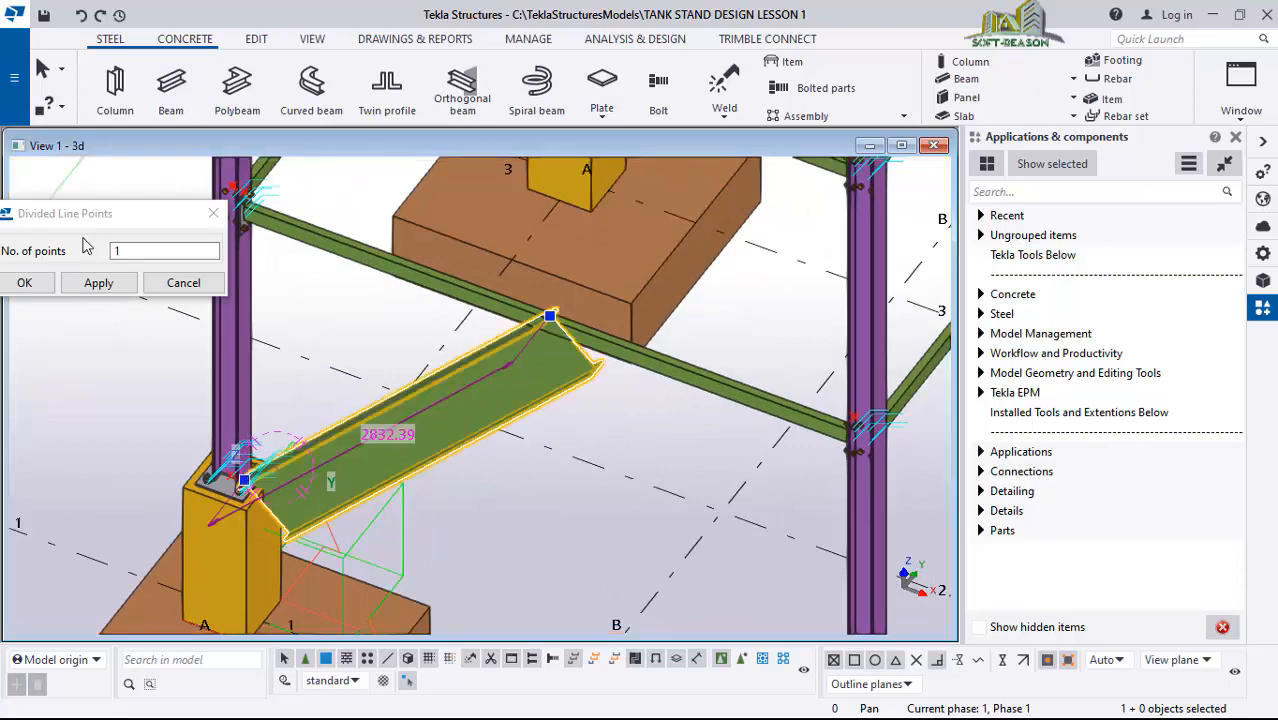
{"action": "left_click", "coordinate": [14, 288]}
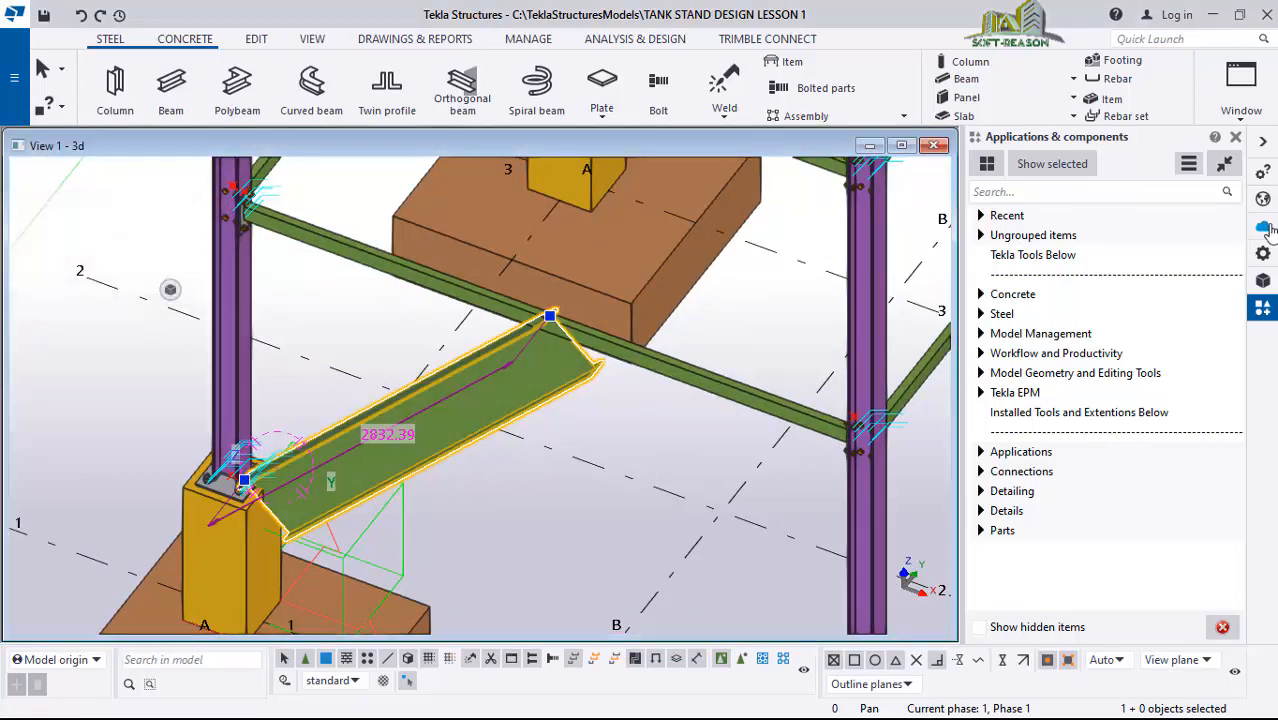
{"action": "left_click", "coordinate": [1266, 256]}
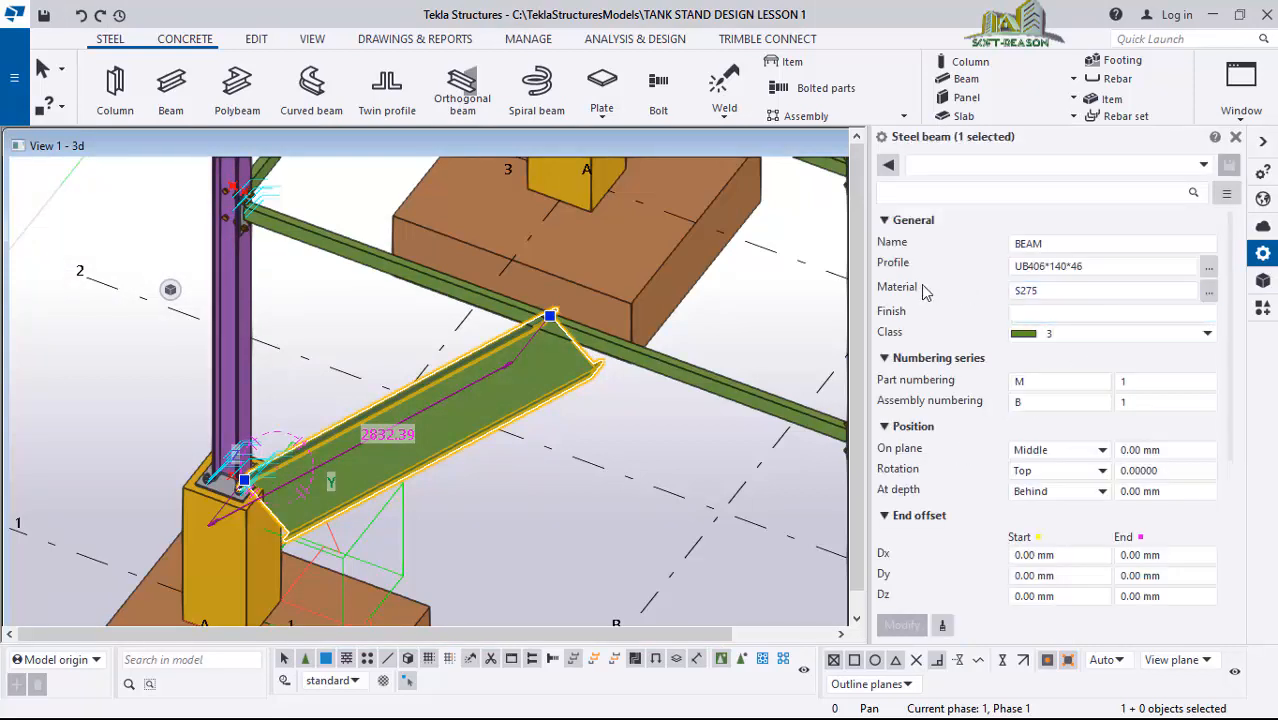
{"action": "left_click", "coordinate": [1209, 270]}
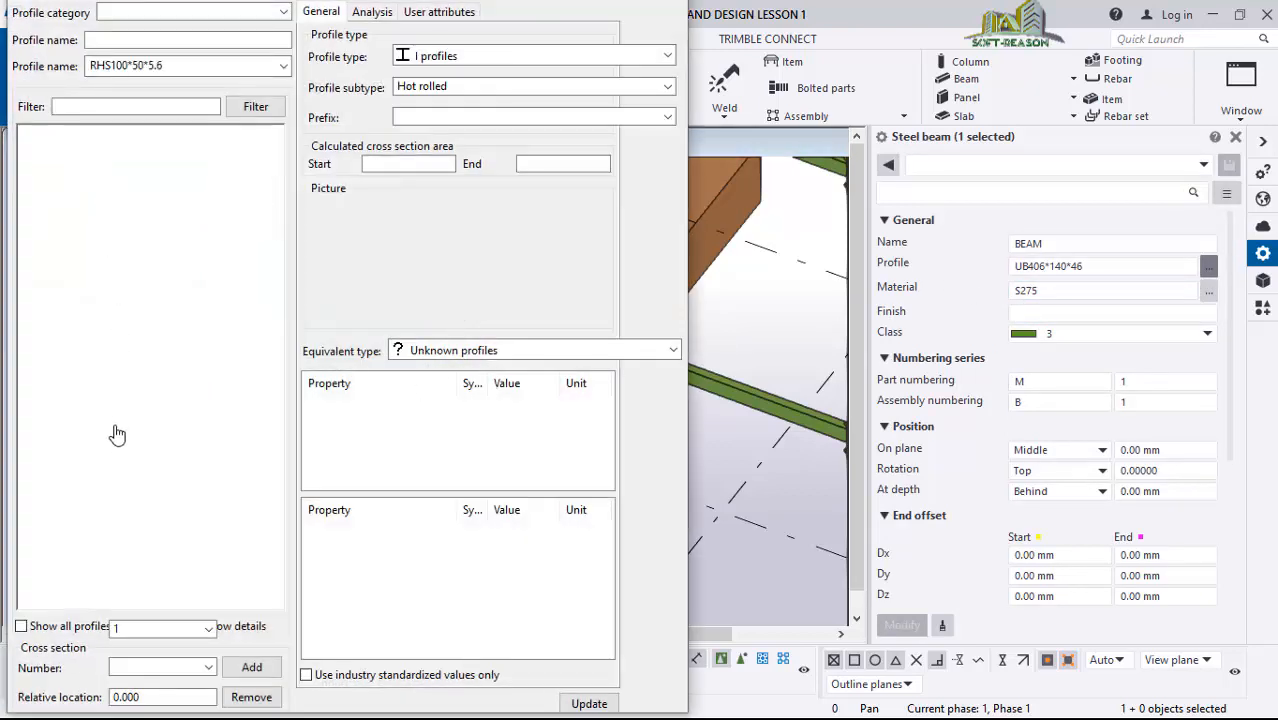
{"action": "scroll", "coordinate": [155, 424], "scroll_direction": "down", "scroll_amount": 2}
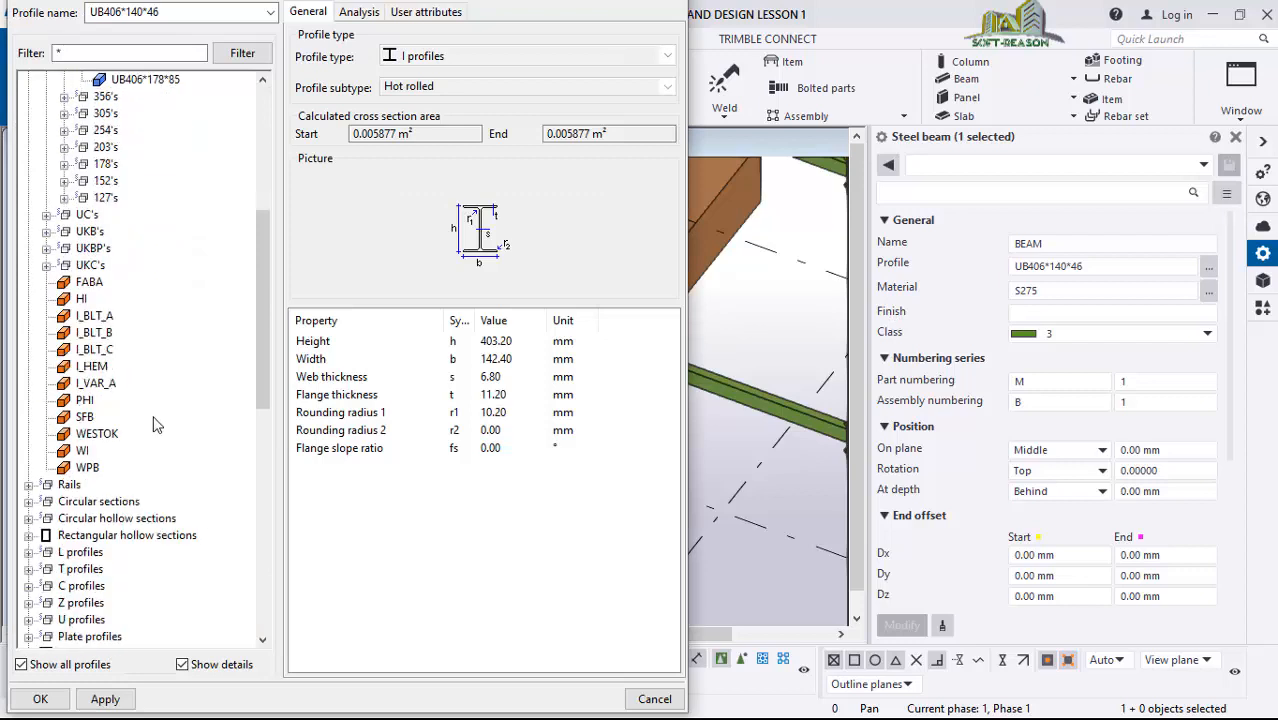
{"action": "scroll", "coordinate": [137, 453], "scroll_direction": "down", "scroll_amount": 2}
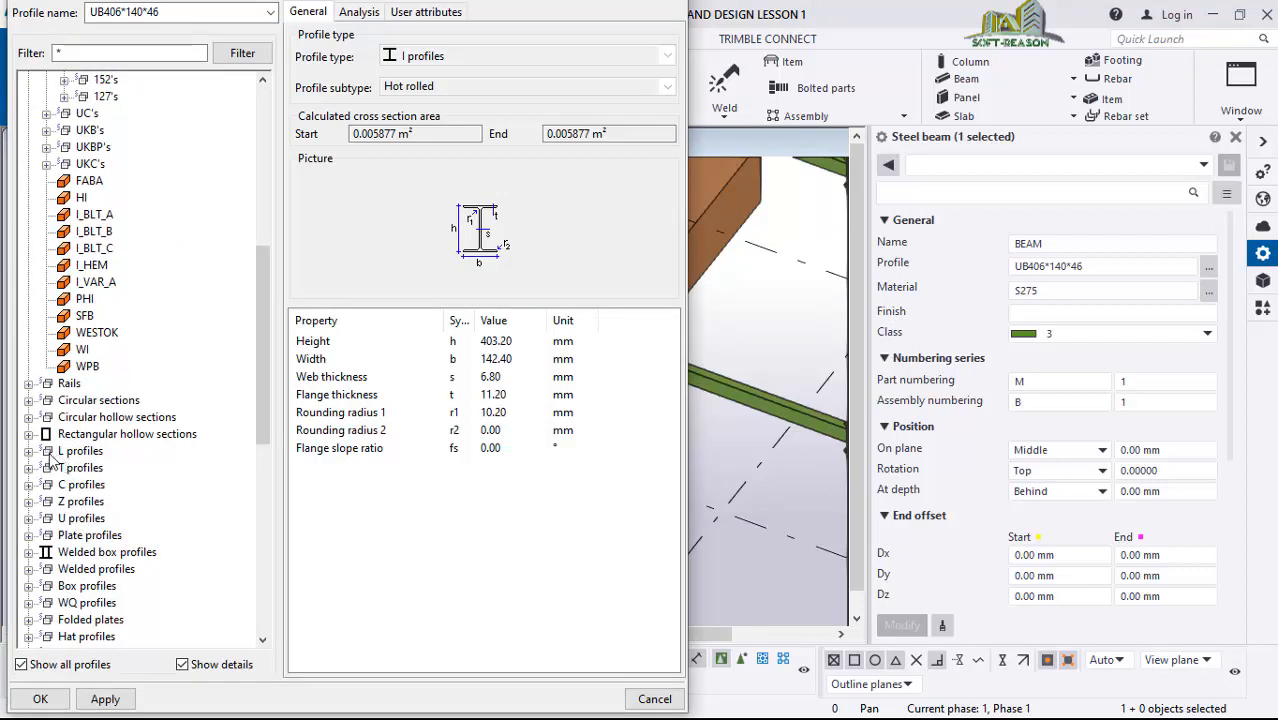
{"action": "scroll", "coordinate": [60, 410], "scroll_direction": "down", "scroll_amount": 3}
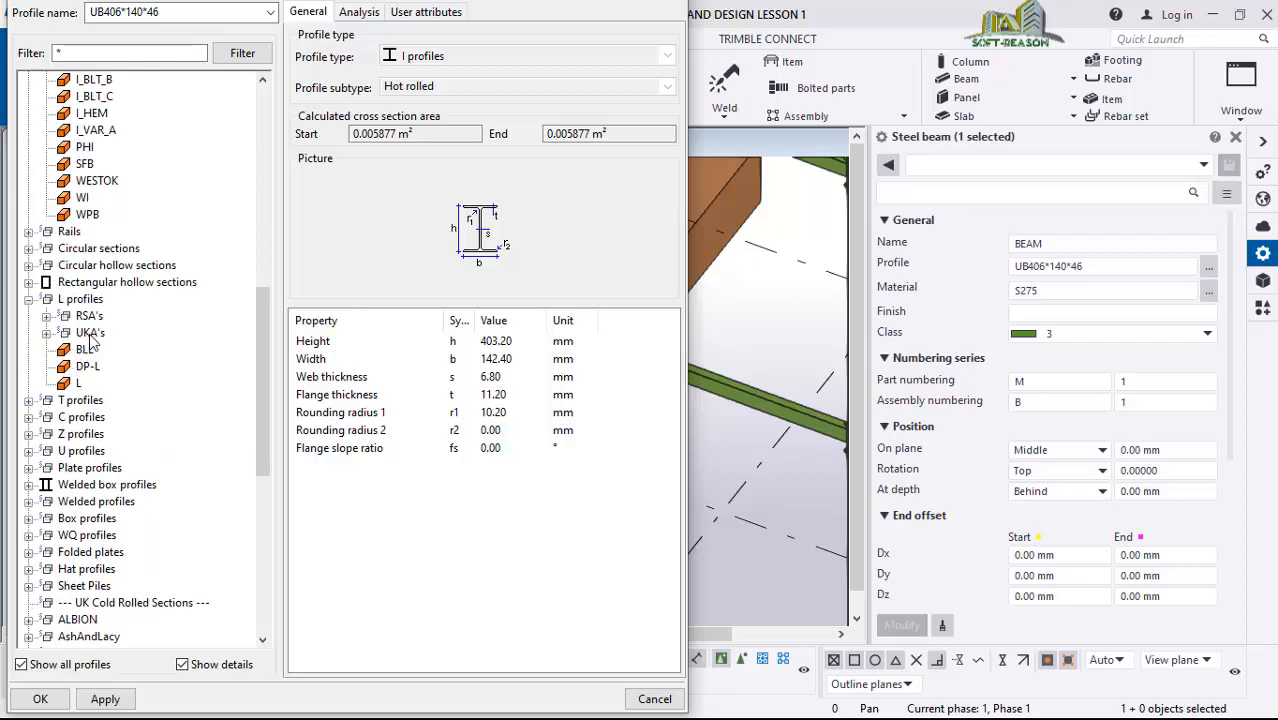
{"action": "left_click", "coordinate": [46, 332]}
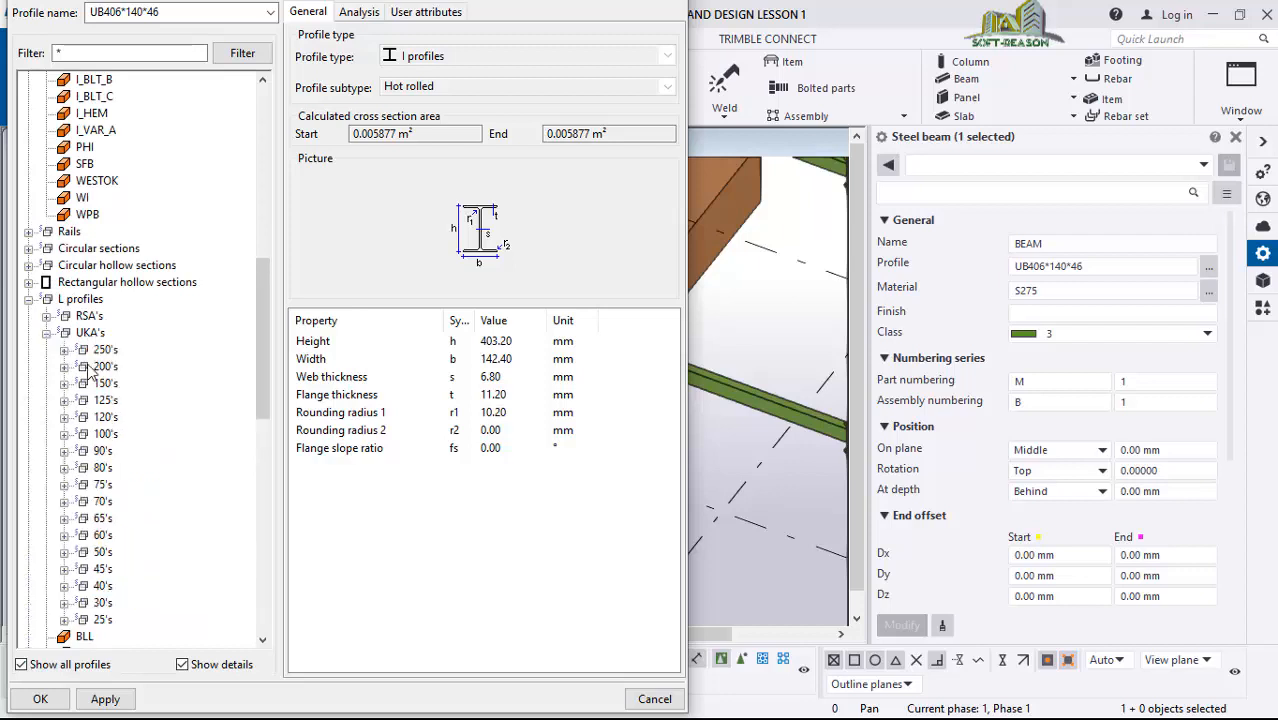
{"action": "scroll", "coordinate": [140, 420], "scroll_direction": "down", "scroll_amount": 3}
{"action": "left_click", "coordinate": [64, 332]}
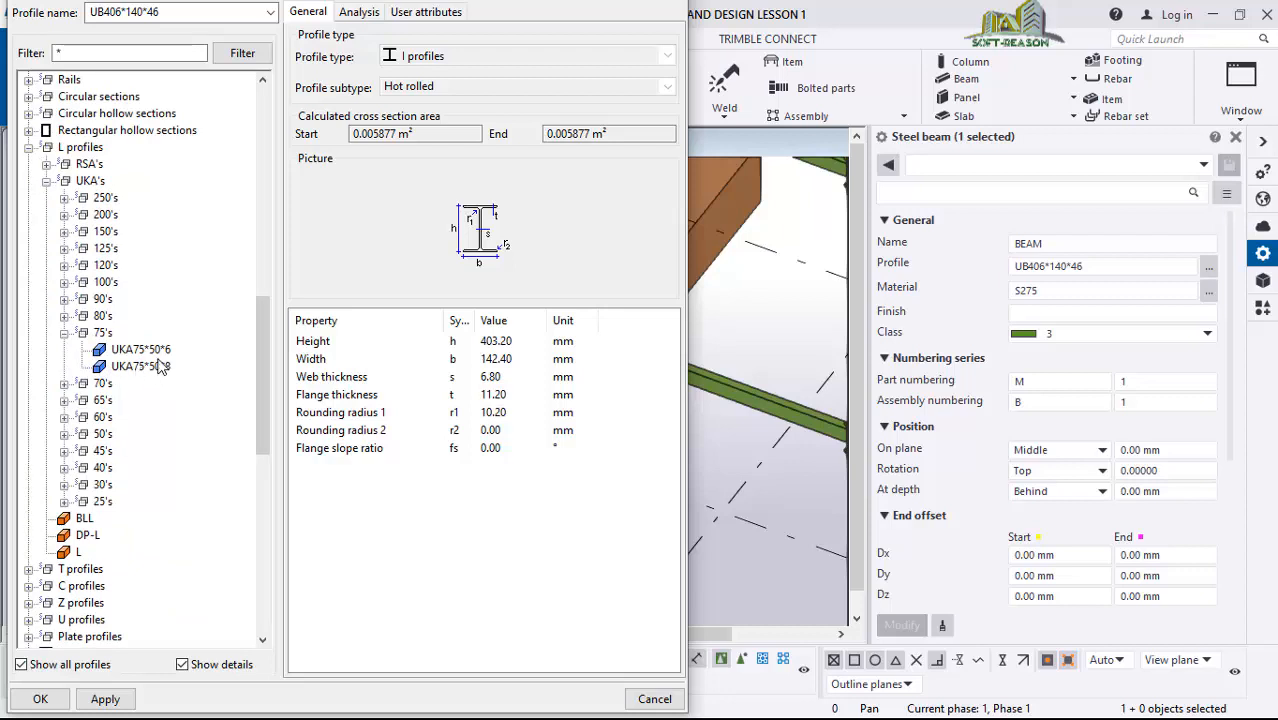
{"action": "left_click", "coordinate": [140, 350]}
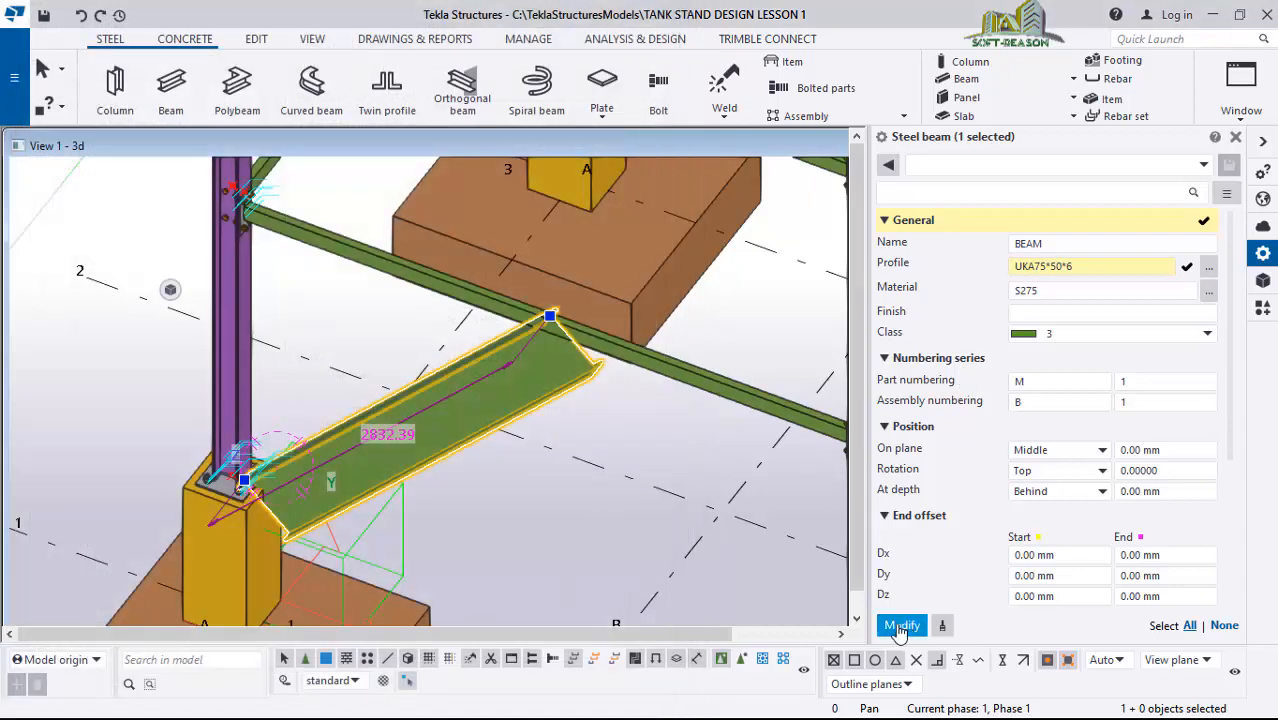
{"action": "left_click", "coordinate": [900, 626]}
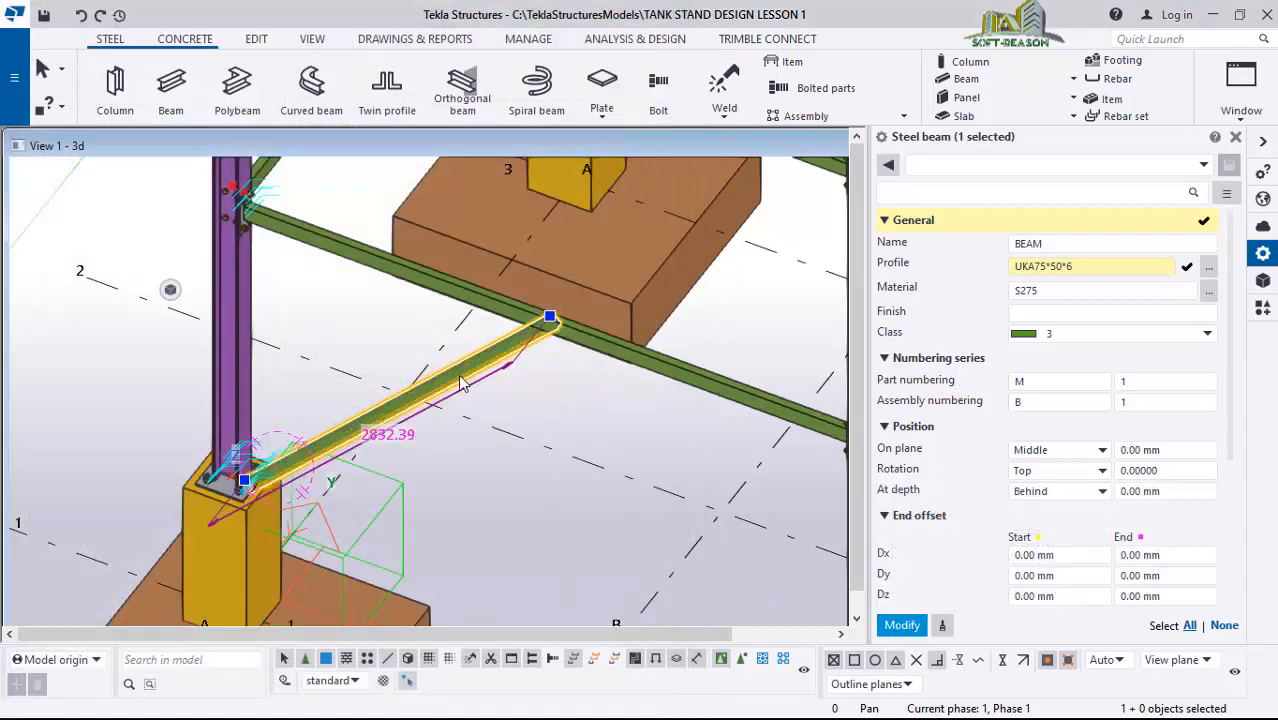
- Set the diagonal angle brace's rotation to Below and apply the modification
{"action": "scroll", "coordinate": [320, 470], "scroll_direction": "up", "scroll_amount": 5}
{"action": "scroll", "coordinate": [108, 548], "scroll_direction": "up", "scroll_amount": 4}
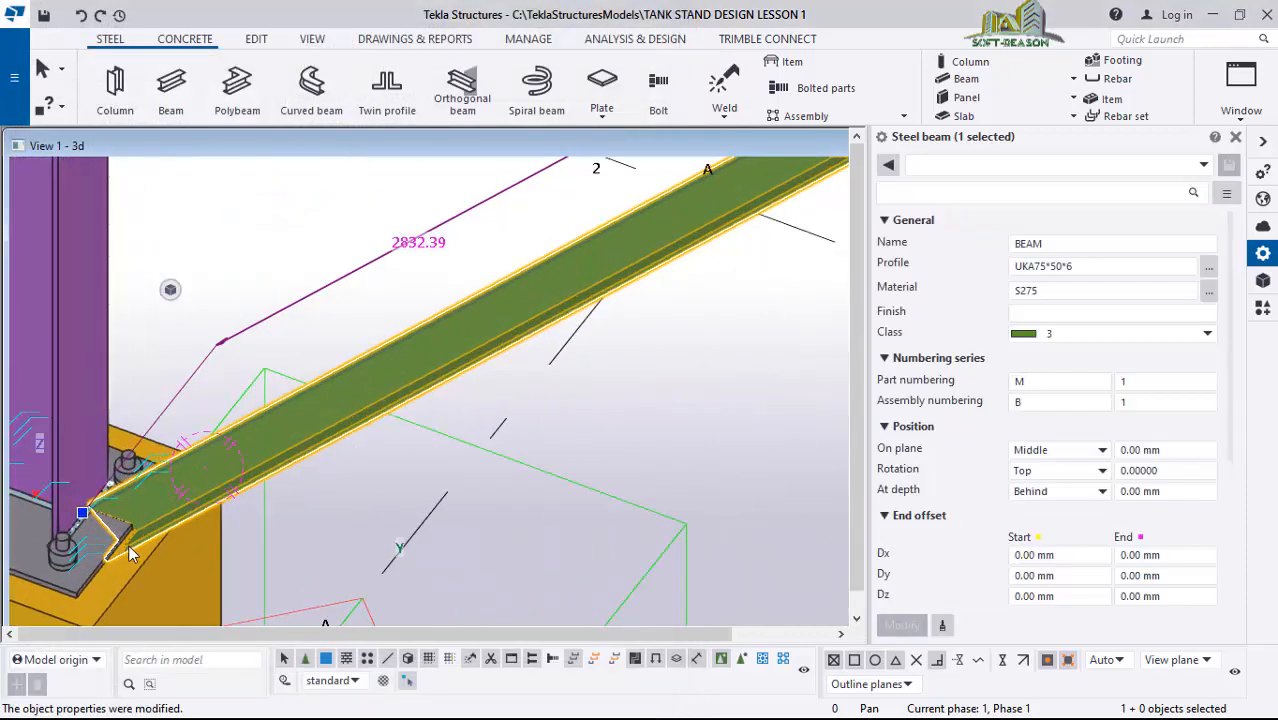
{"action": "scroll", "coordinate": [215, 455], "scroll_direction": "down", "scroll_amount": 5}
{"action": "scroll", "coordinate": [212, 475], "scroll_direction": "up", "scroll_amount": 6}
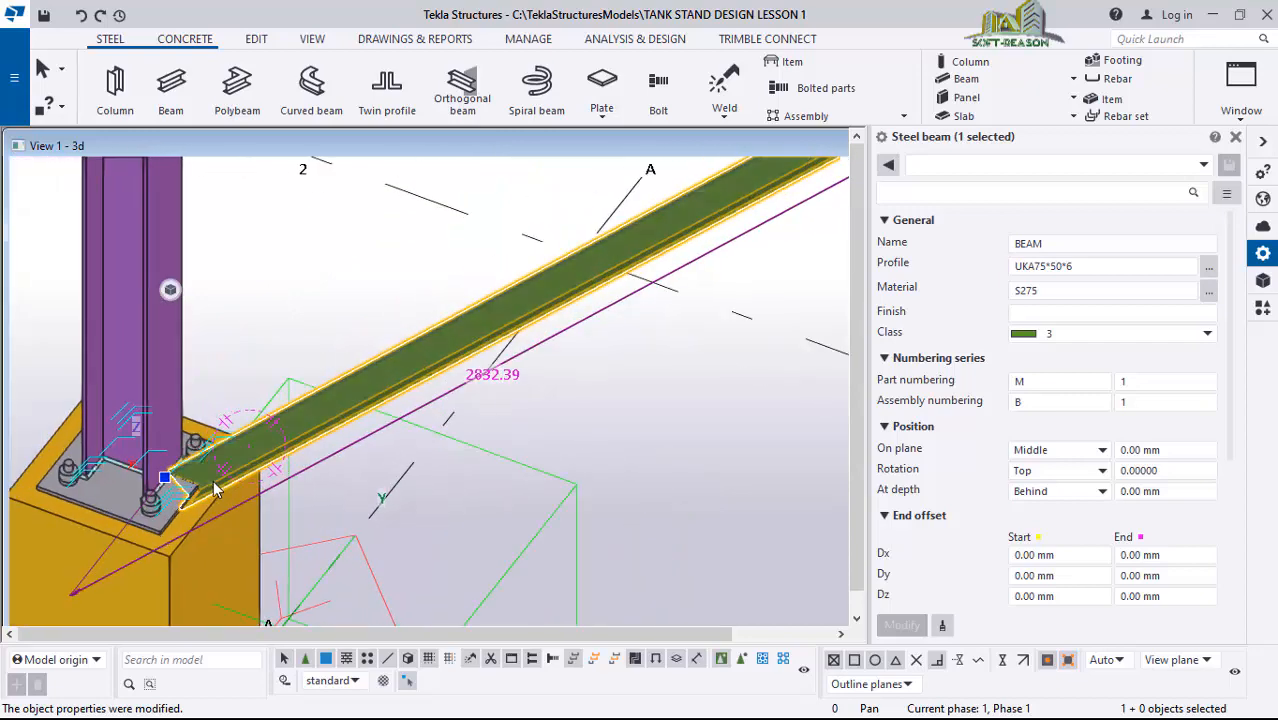
{"action": "middle_click_drag", "start_coordinate": [278, 509], "coordinate": [239, 452], "text": "ctrl"}
{"action": "scroll", "coordinate": [251, 452], "scroll_direction": "down", "scroll_amount": 6}
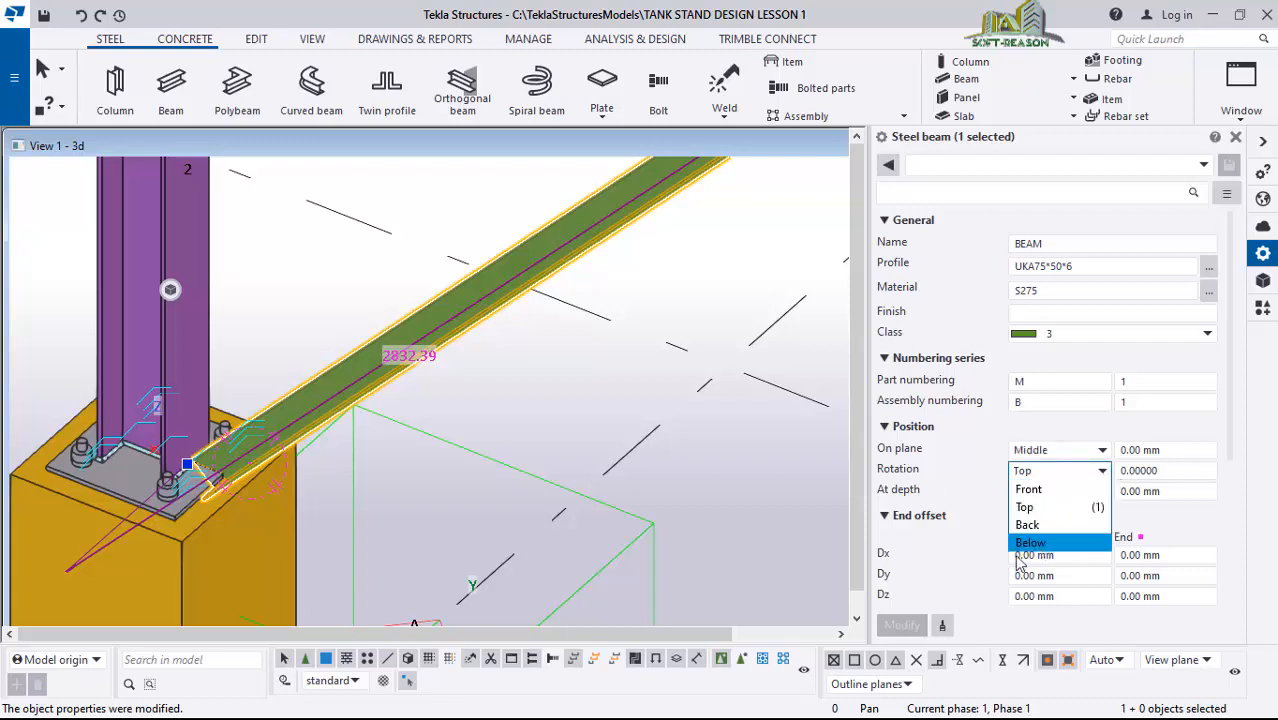
{"action": "left_click", "coordinate": [902, 625]}
{"action": "scroll", "coordinate": [277, 422], "scroll_direction": "up", "scroll_amount": 5}
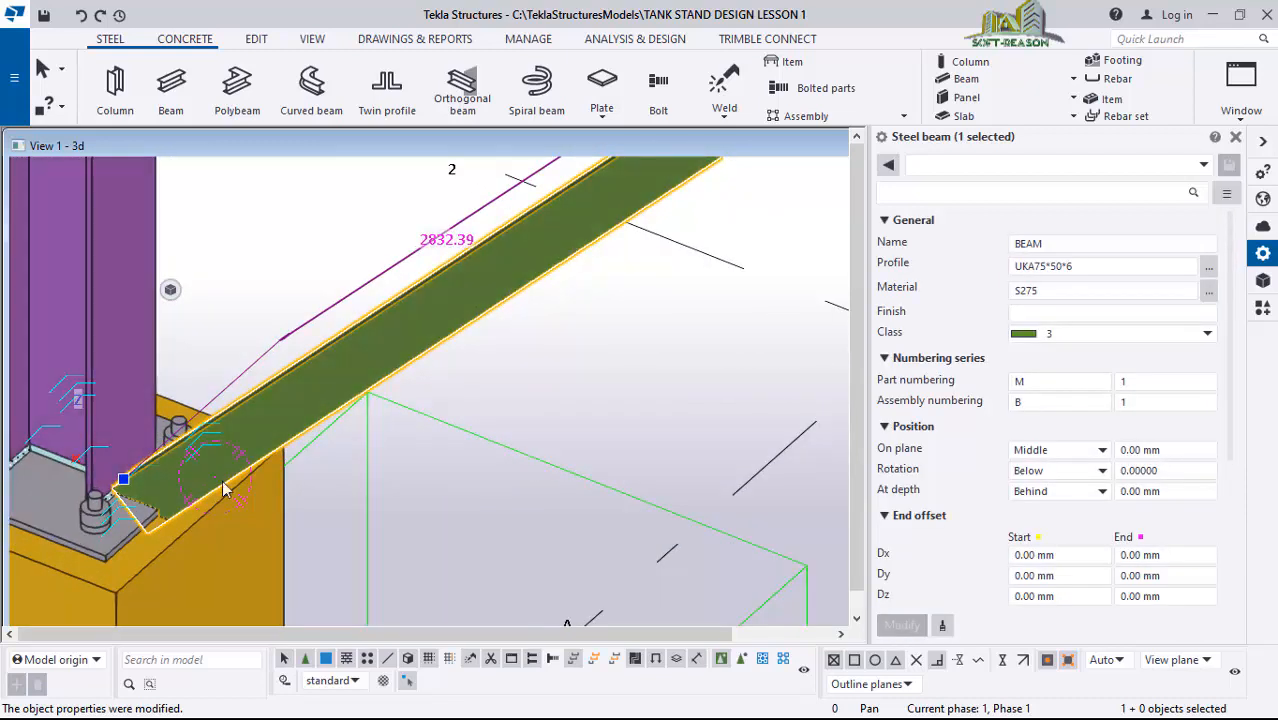
- Set the diagonal angle brace's depth position to Front and apply the modification
{"action": "scroll", "coordinate": [155, 515], "scroll_direction": "up", "scroll_amount": 5}
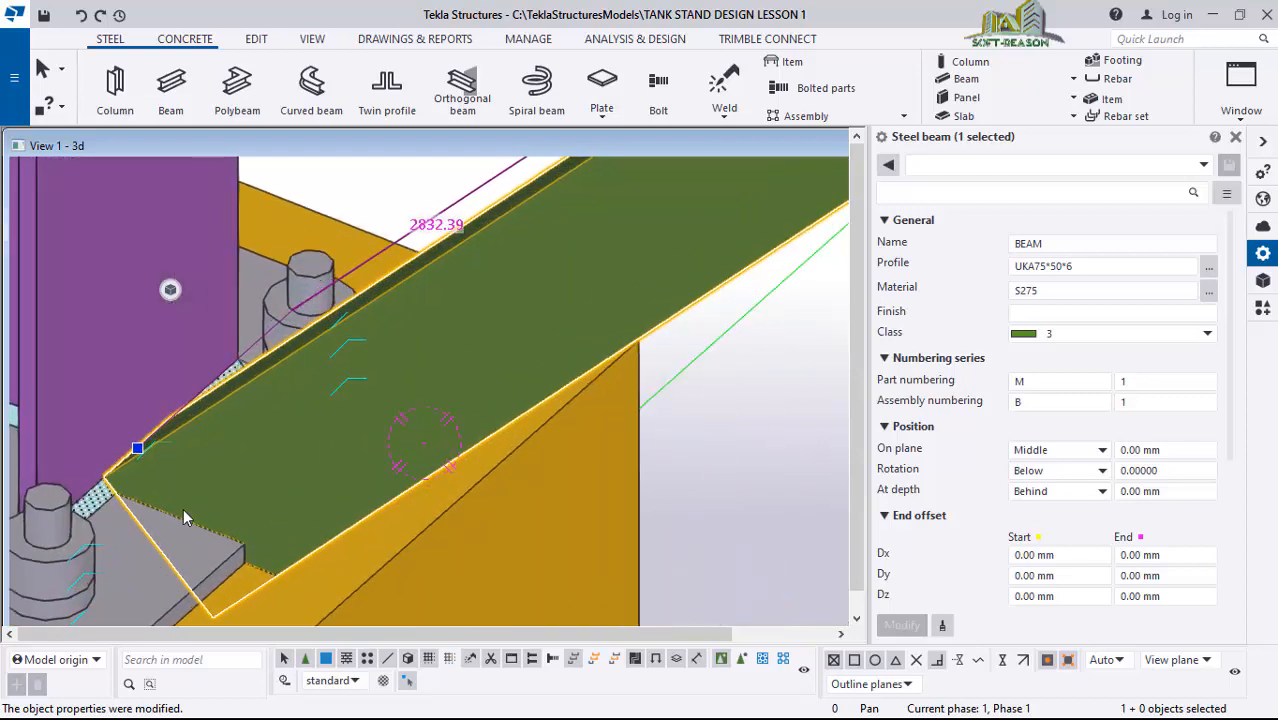
{"action": "scroll", "coordinate": [204, 458], "scroll_direction": "down", "scroll_amount": 1}
{"action": "middle_click_drag", "start_coordinate": [320, 452], "coordinate": [268, 460], "text": "ctrl"}
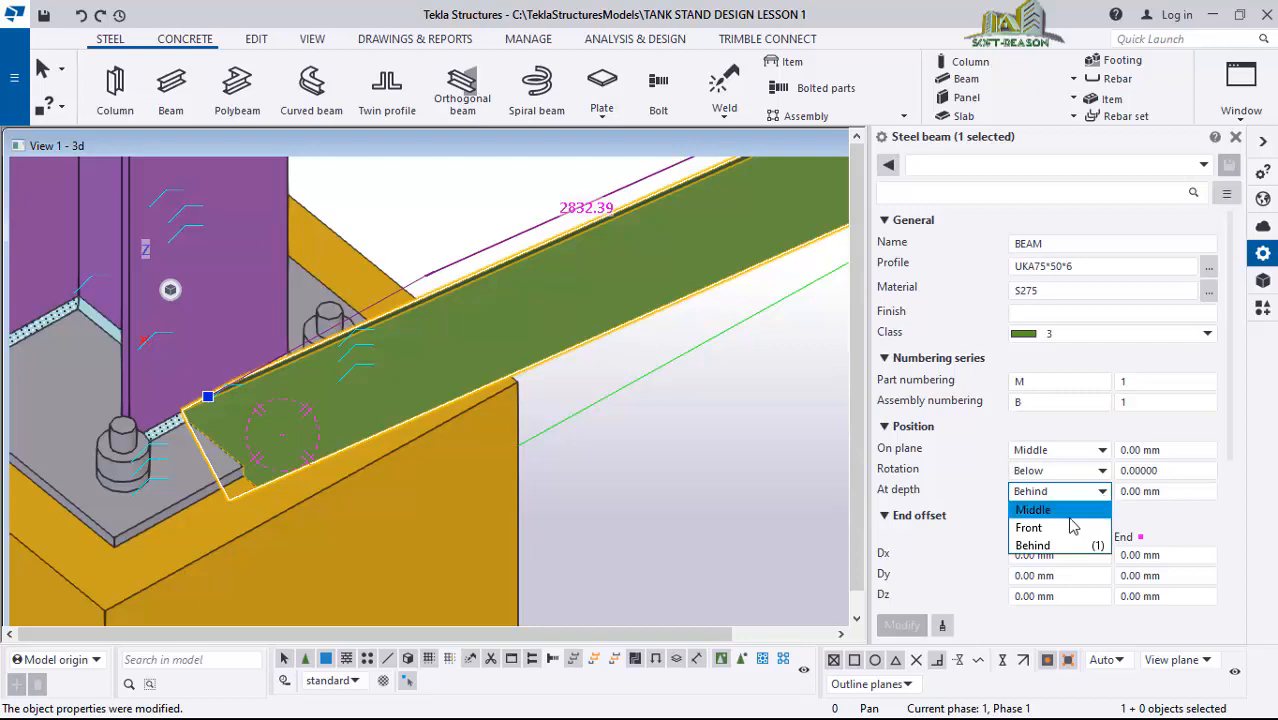
{"action": "left_click", "coordinate": [901, 626]}
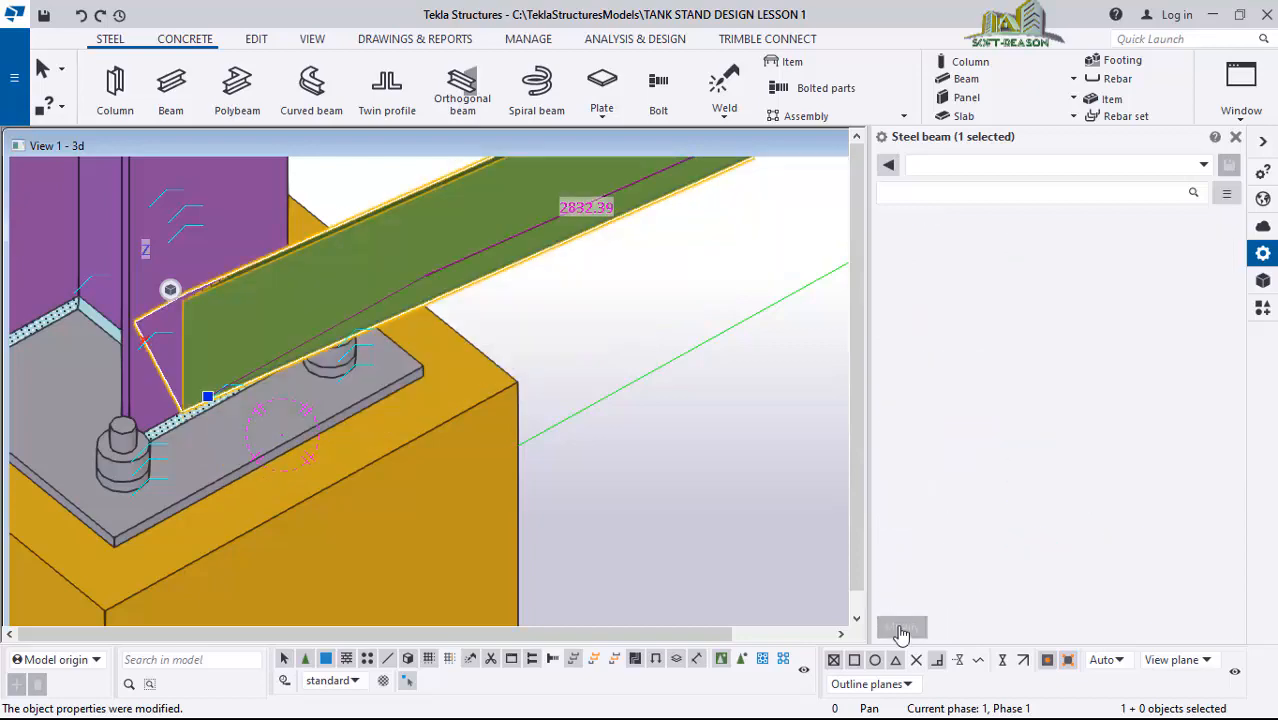
- Mirror-copy the diagonal angle brace about a line through the lowest A/1–C/1 brace's midpoint, with X0 2000.00, Y0 2.80 and angle -90
{"action": "middle_click_drag", "start_coordinate": [230, 430], "coordinate": [365, 388], "text": "ctrl"}
{"action": "scroll", "coordinate": [365, 388], "scroll_direction": "down", "scroll_amount": 10}
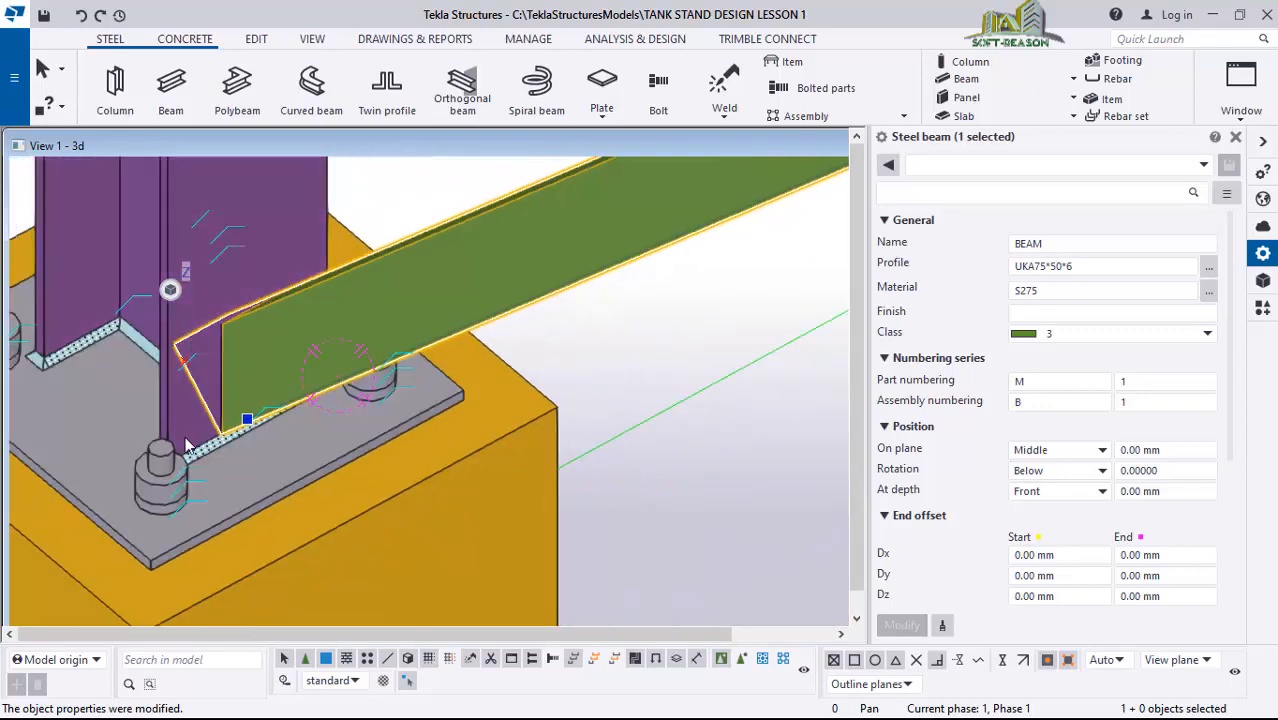
{"action": "scroll", "coordinate": [630, 407], "scroll_direction": "down", "scroll_amount": 8}
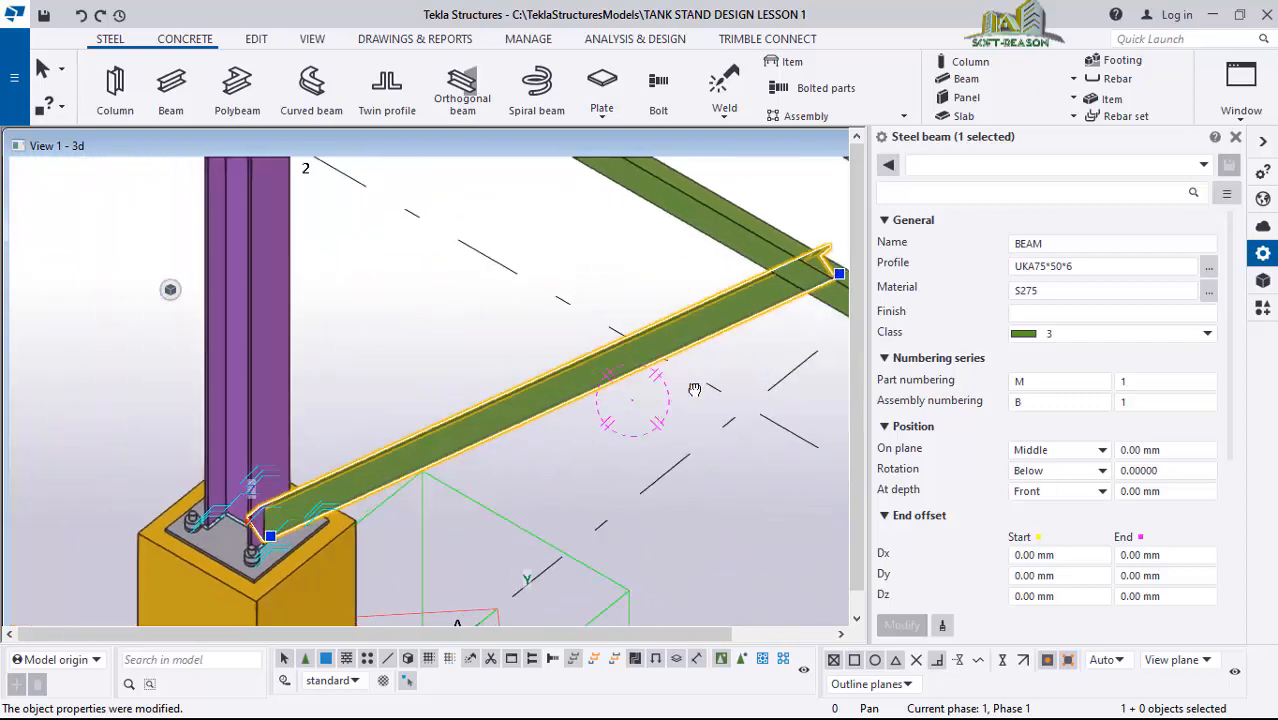
{"action": "middle_click_drag", "start_coordinate": [453, 342], "coordinate": [593, 317], "text": "ctrl"}
{"action": "scroll", "coordinate": [448, 338], "scroll_direction": "up", "scroll_amount": 3}
{"action": "scroll", "coordinate": [441, 344], "scroll_direction": "up", "scroll_amount": 1}
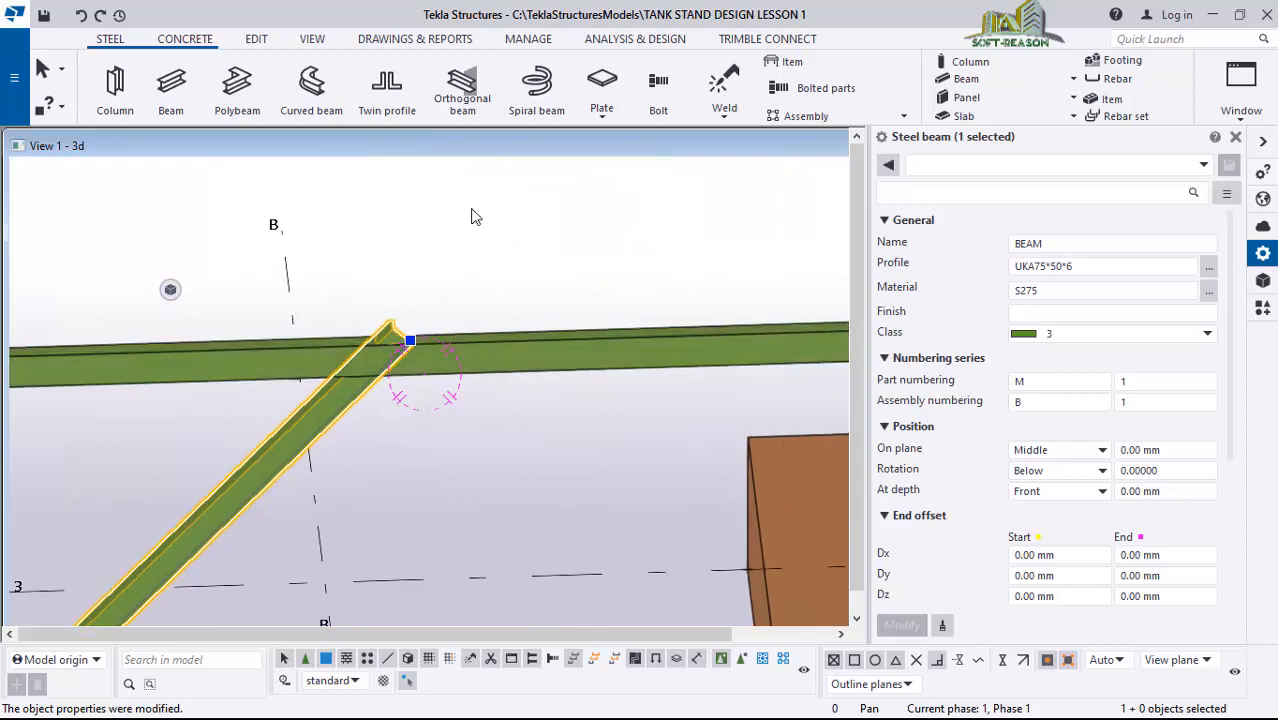
{"action": "right_click", "coordinate": [473, 214]}
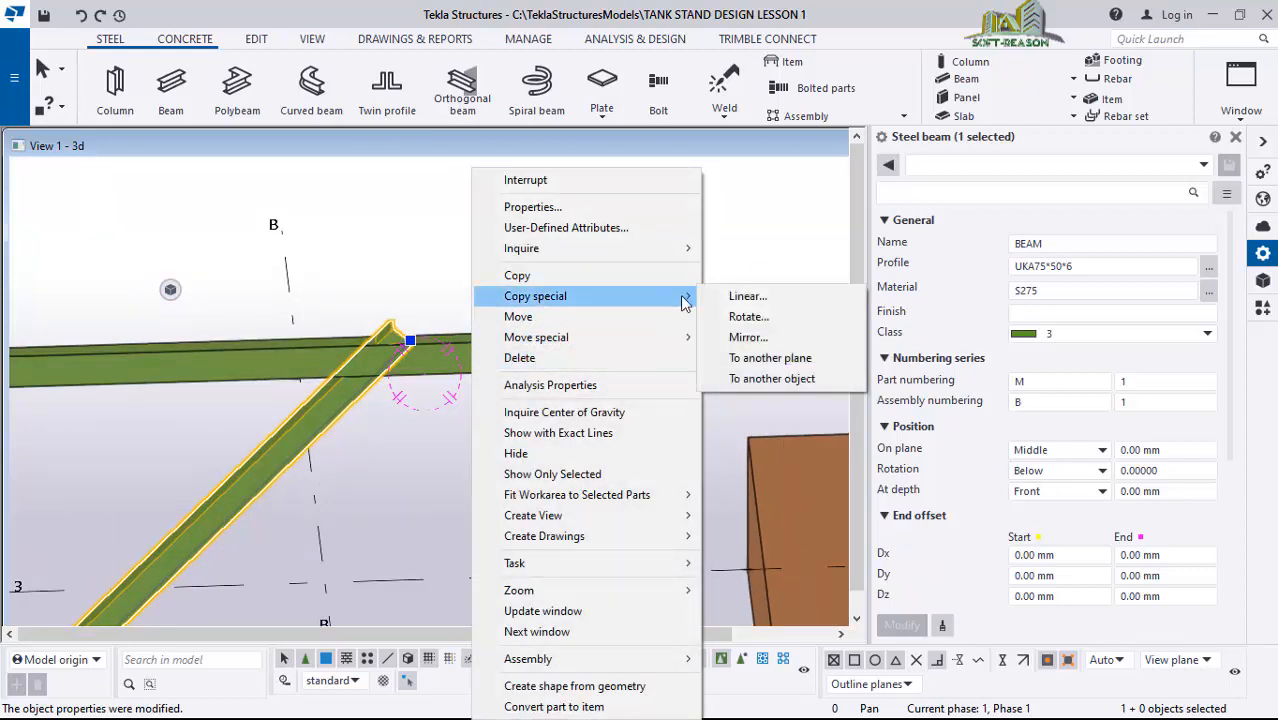
{"action": "left_click", "coordinate": [745, 337]}
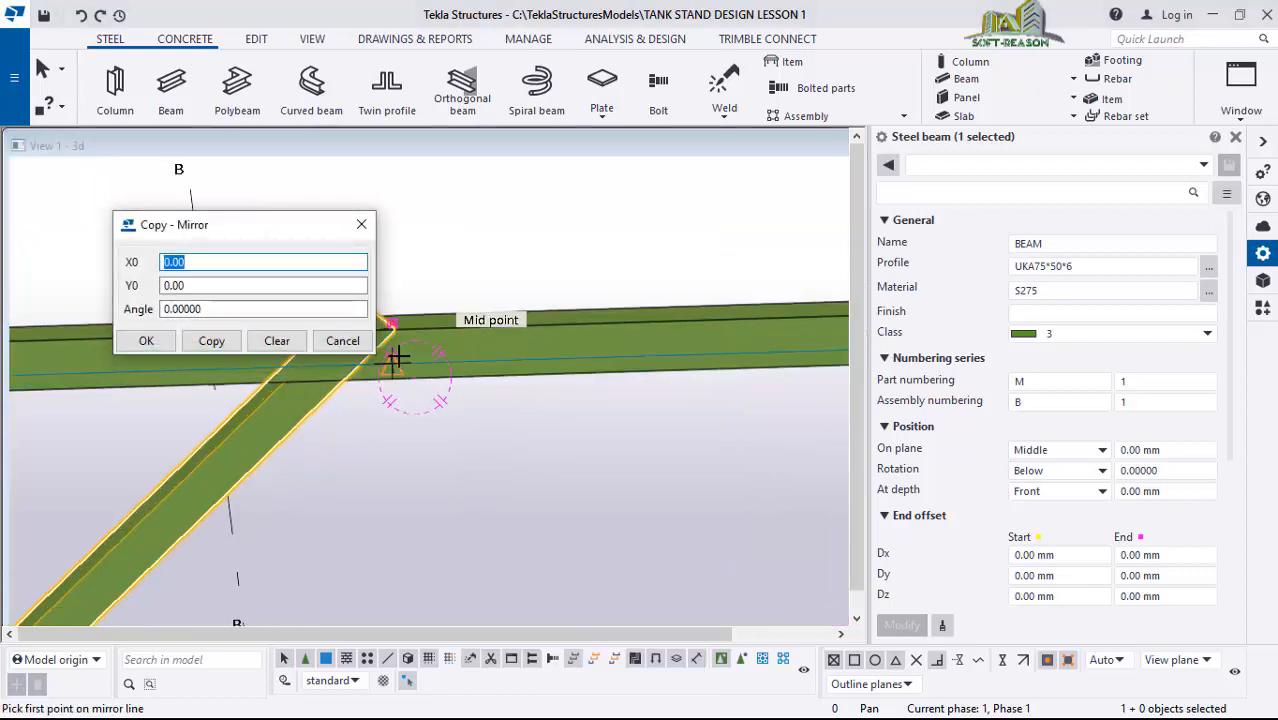
{"action": "scroll", "coordinate": [519, 432], "scroll_direction": "up", "scroll_amount": 5}
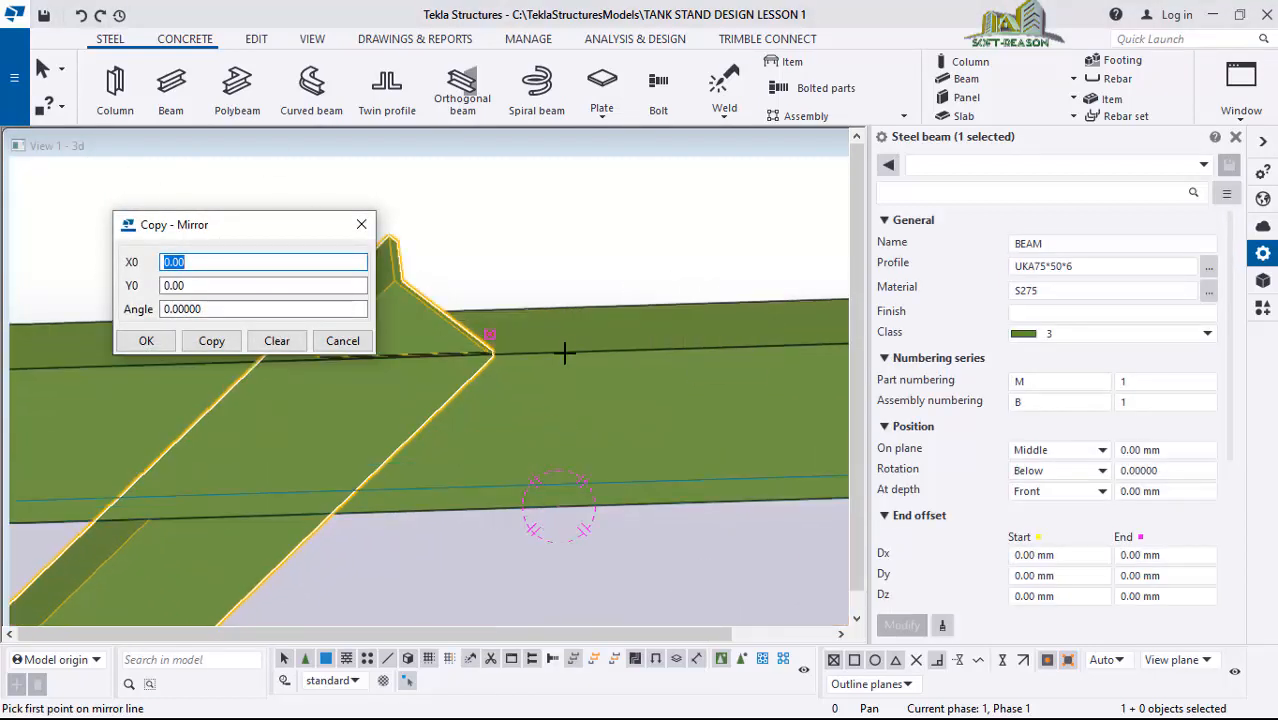
{"action": "left_click", "coordinate": [489, 334]}
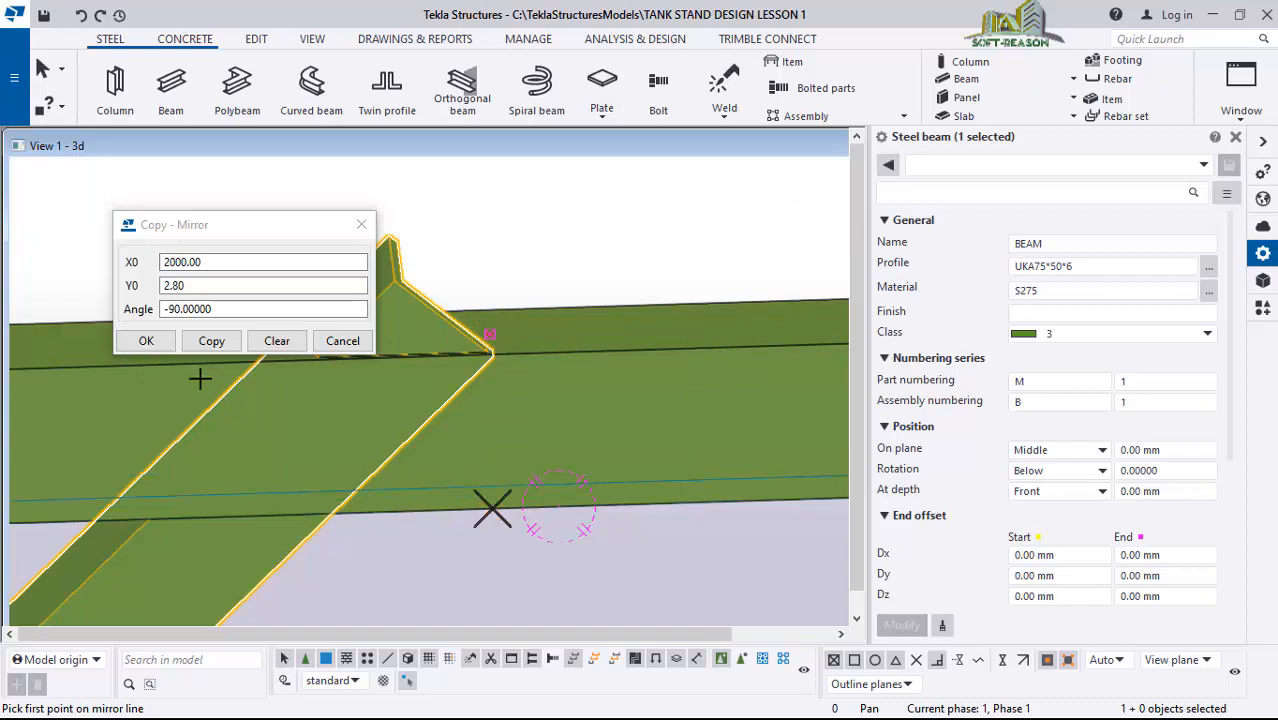
{"action": "left_click", "coordinate": [214, 343]}
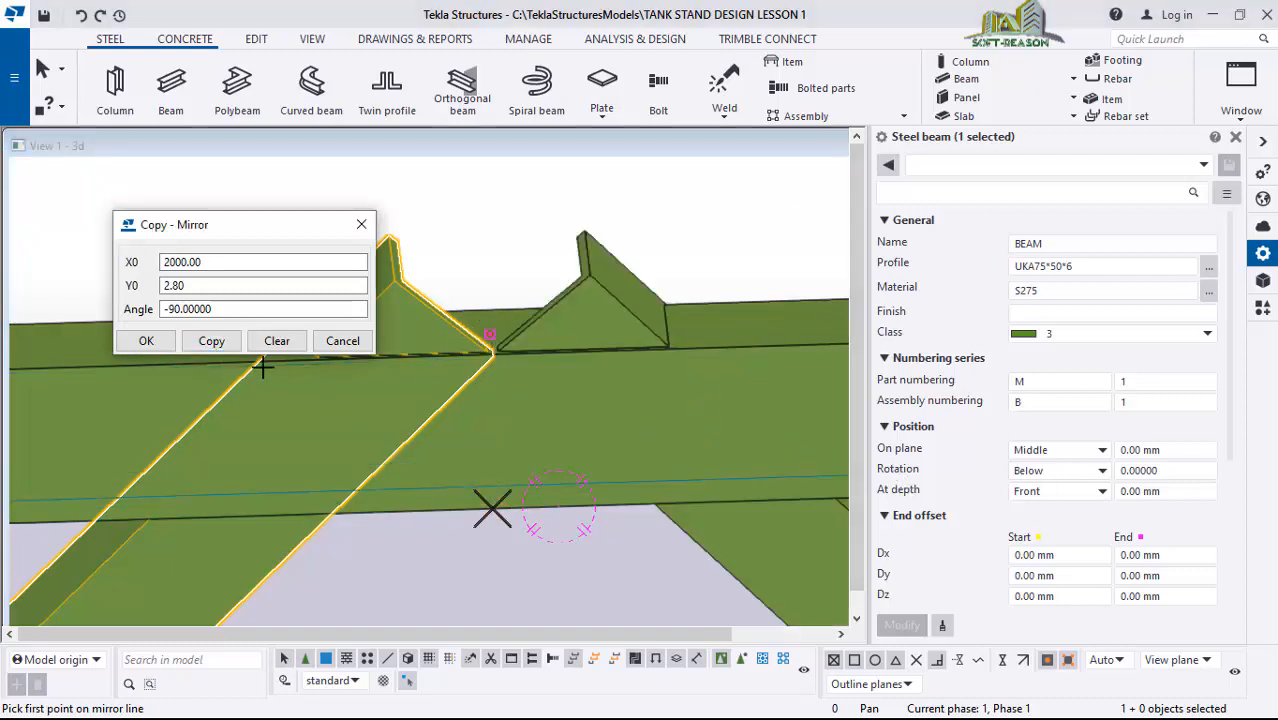
{"action": "left_click", "coordinate": [150, 347]}
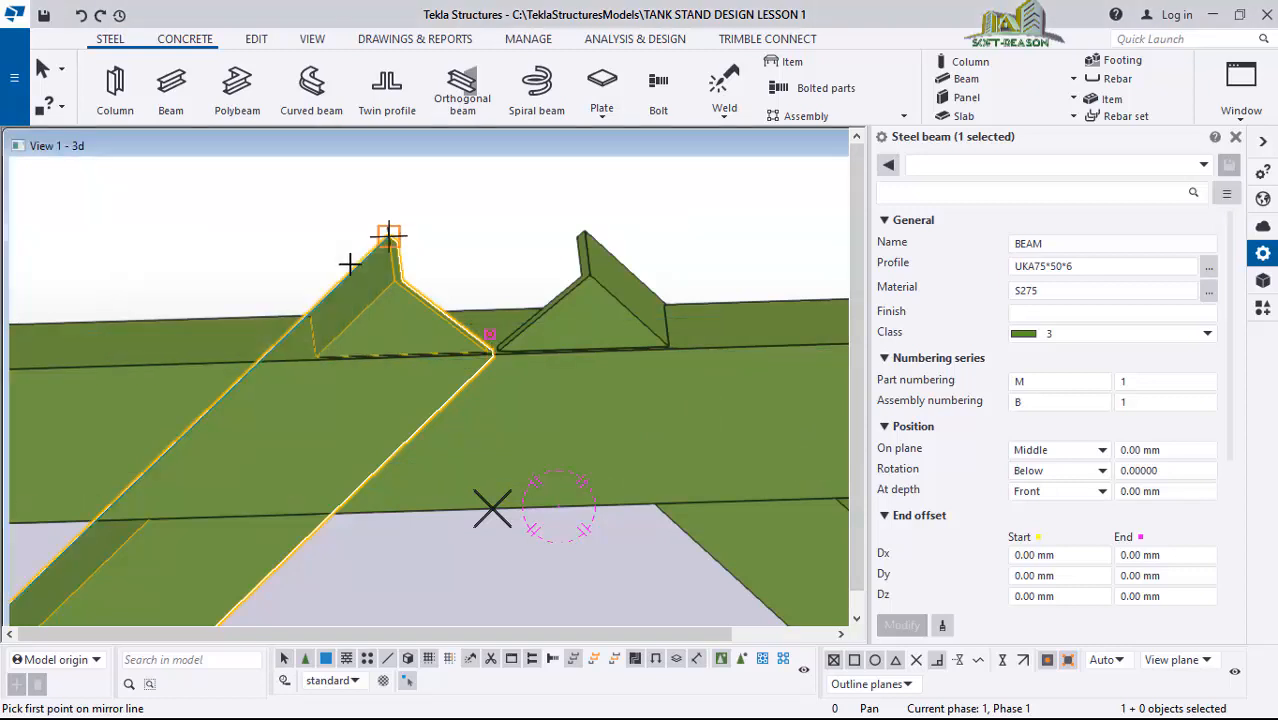
{"action": "scroll", "coordinate": [340, 256], "scroll_direction": "down", "scroll_amount": 4}
{"action": "scroll", "coordinate": [345, 320], "scroll_direction": "up", "scroll_amount": 4}
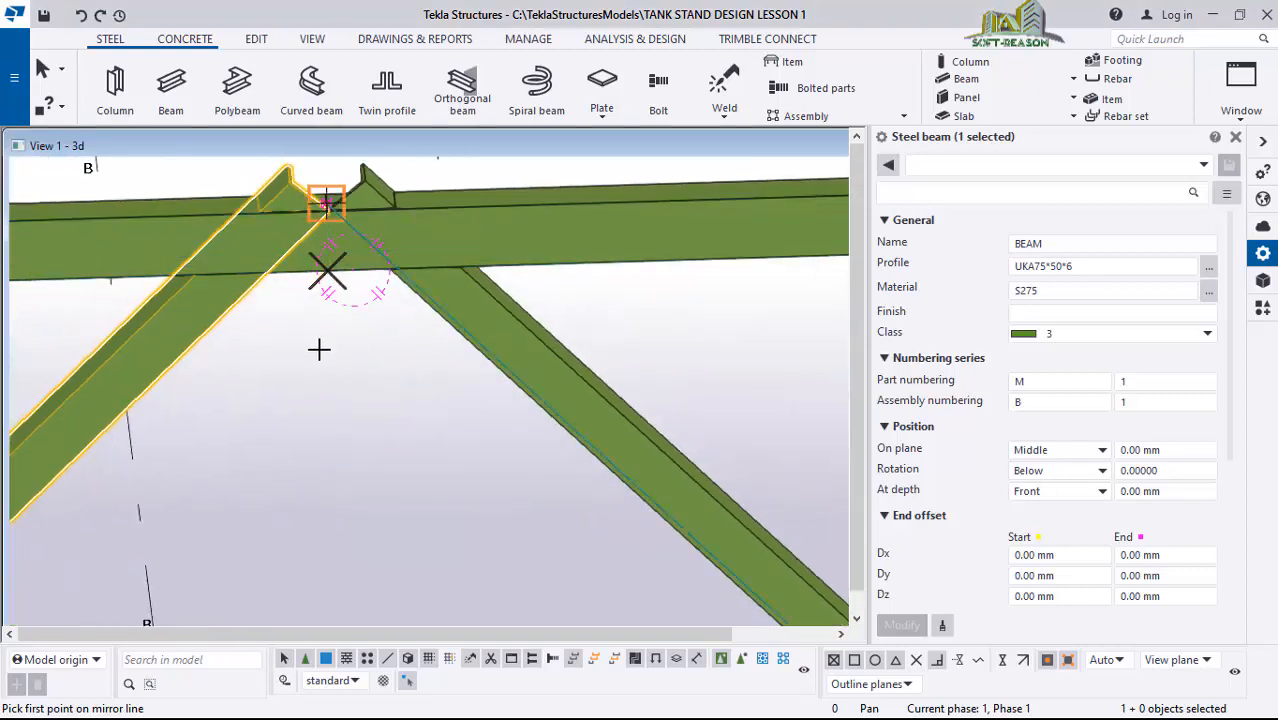
{"action": "scroll", "coordinate": [326, 311], "scroll_direction": "up", "scroll_amount": 1}
{"action": "right_click", "coordinate": [410, 442]}
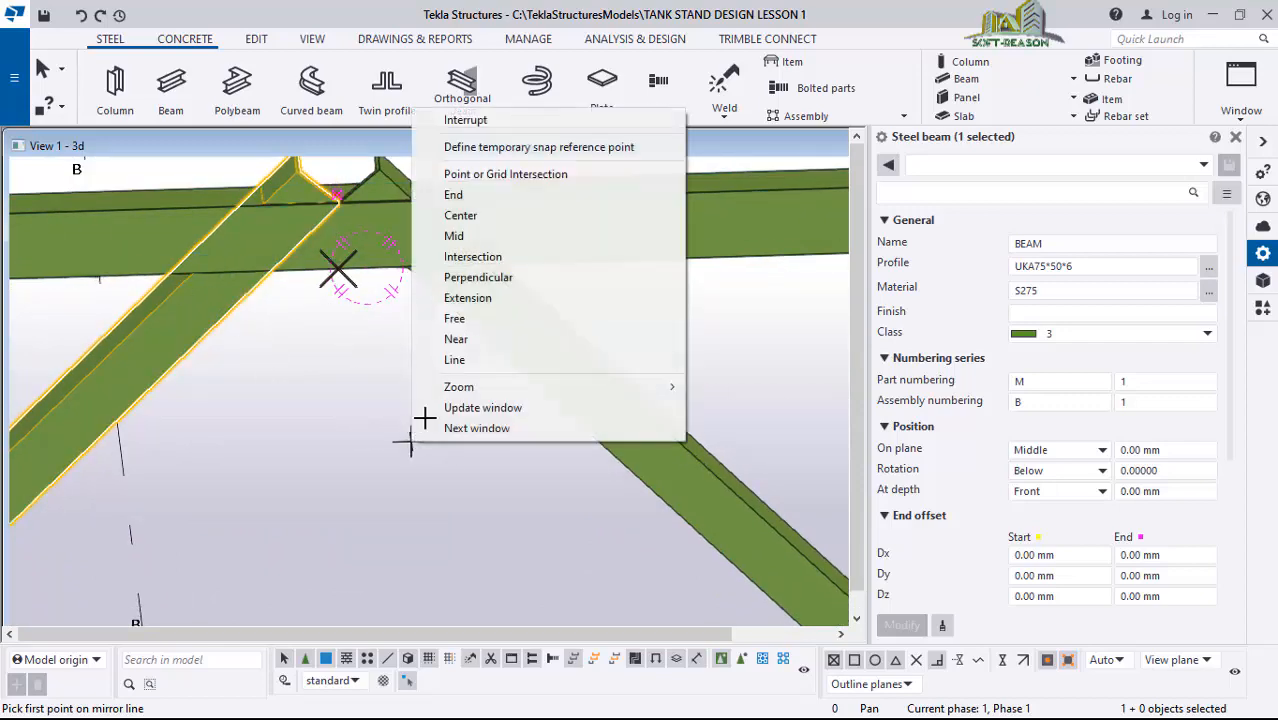
{"action": "left_click", "coordinate": [477, 123]}
{"action": "left_click", "coordinate": [444, 388]}
{"action": "scroll", "coordinate": [443, 352], "scroll_direction": "down", "scroll_amount": 3}
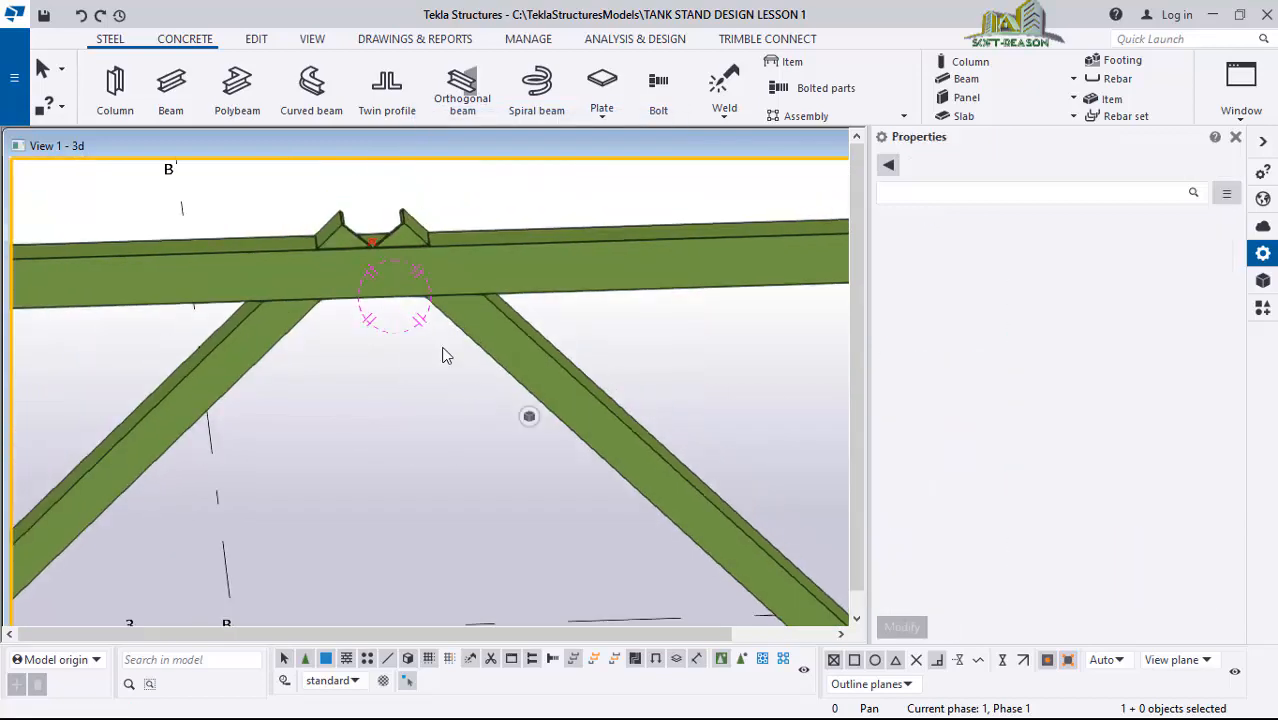
- Model a UKA75*50*6 beam from the flange edge midpoint at column A/3's base to the mid-length point of the lowest A/1–A/3 brace
{"action": "scroll", "coordinate": [431, 257], "scroll_direction": "down", "scroll_amount": 3}
{"action": "scroll", "coordinate": [700, 530], "scroll_direction": "up", "scroll_amount": 8}
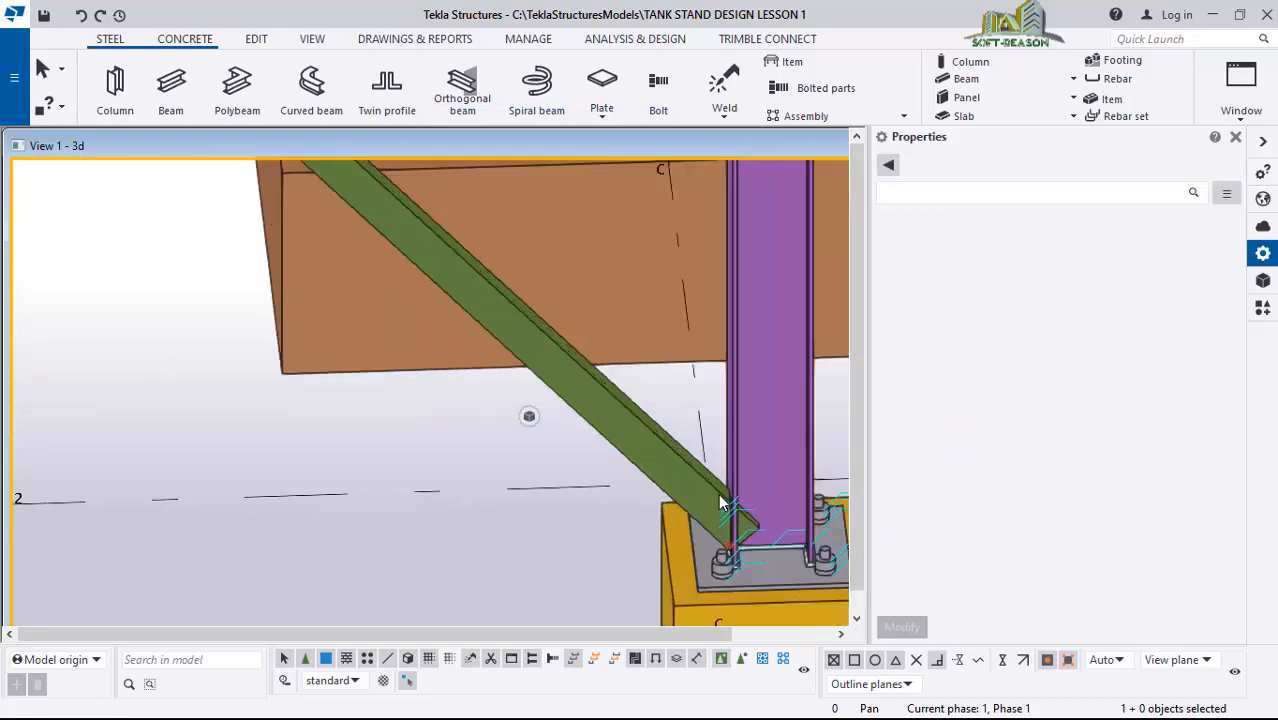
{"action": "middle_click_drag", "start_coordinate": [694, 525], "coordinate": [648, 558], "text": "ctrl"}
{"action": "scroll", "coordinate": [650, 558], "scroll_direction": "down", "scroll_amount": 4}
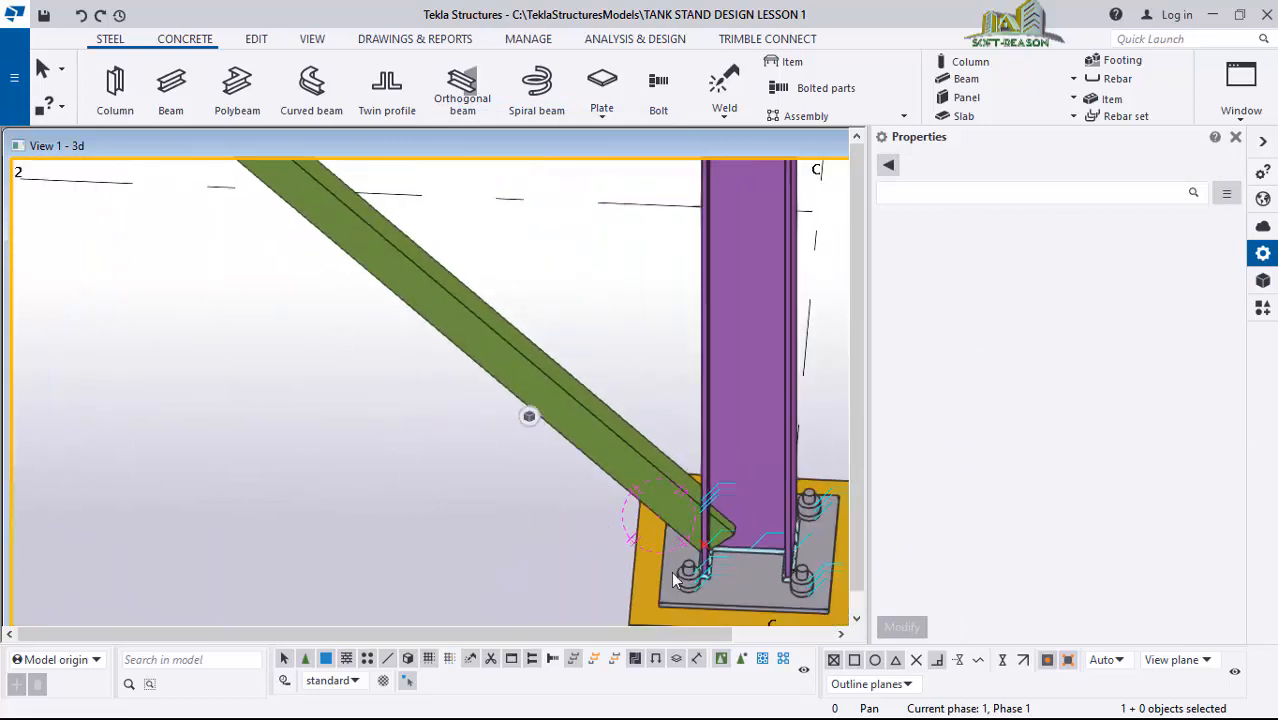
{"action": "scroll", "coordinate": [679, 493], "scroll_direction": "down", "scroll_amount": 5}
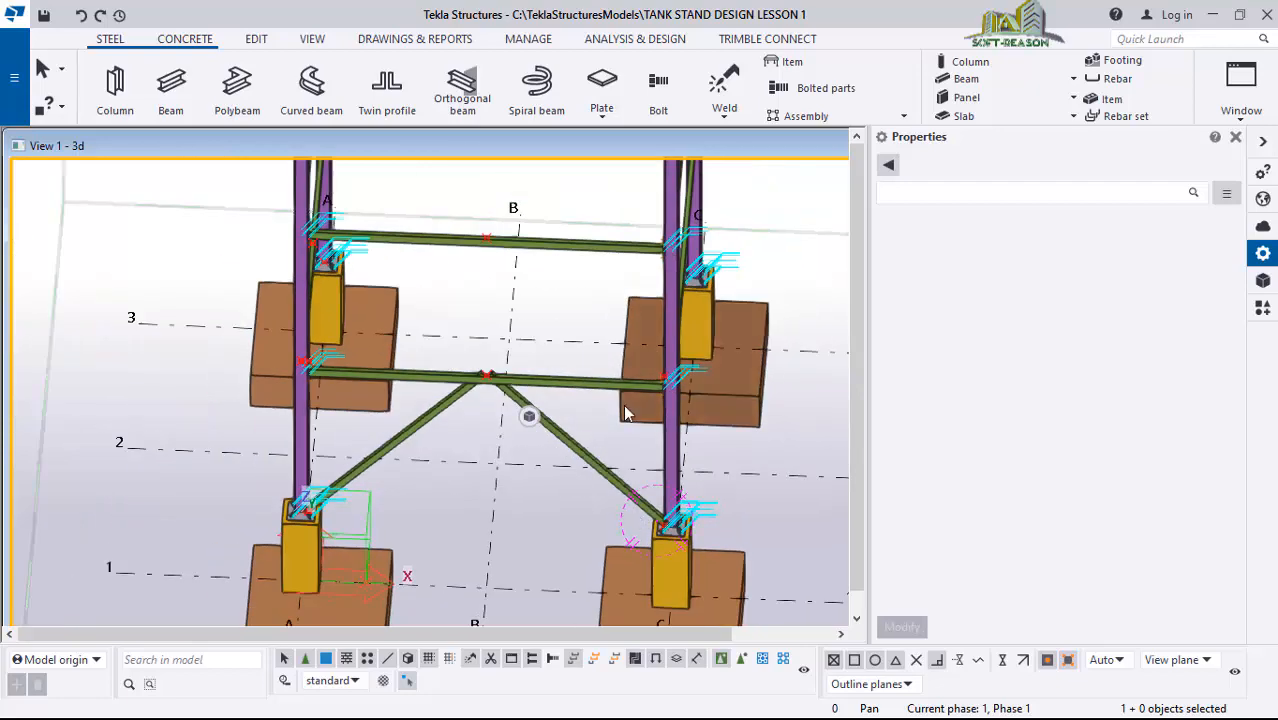
{"action": "middle_click_drag", "start_coordinate": [540, 450], "coordinate": [353, 429], "text": "ctrl"}
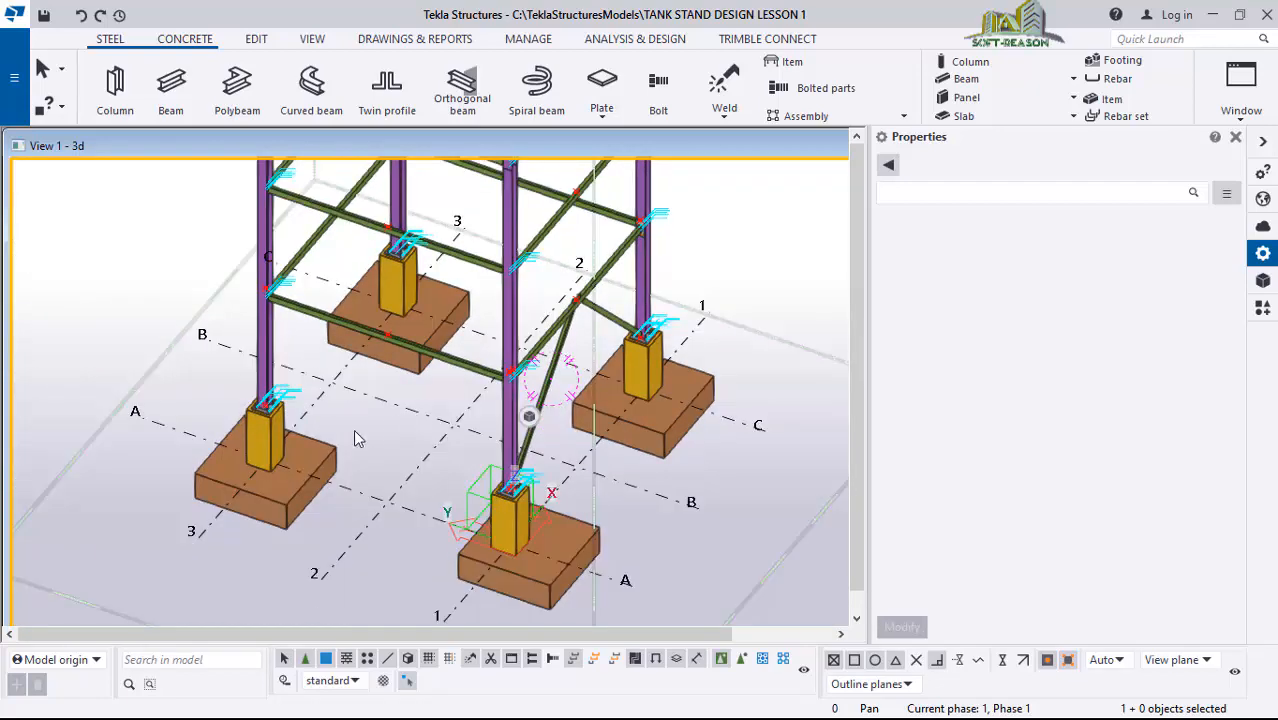
{"action": "scroll", "coordinate": [255, 440], "scroll_direction": "up", "scroll_amount": 6}
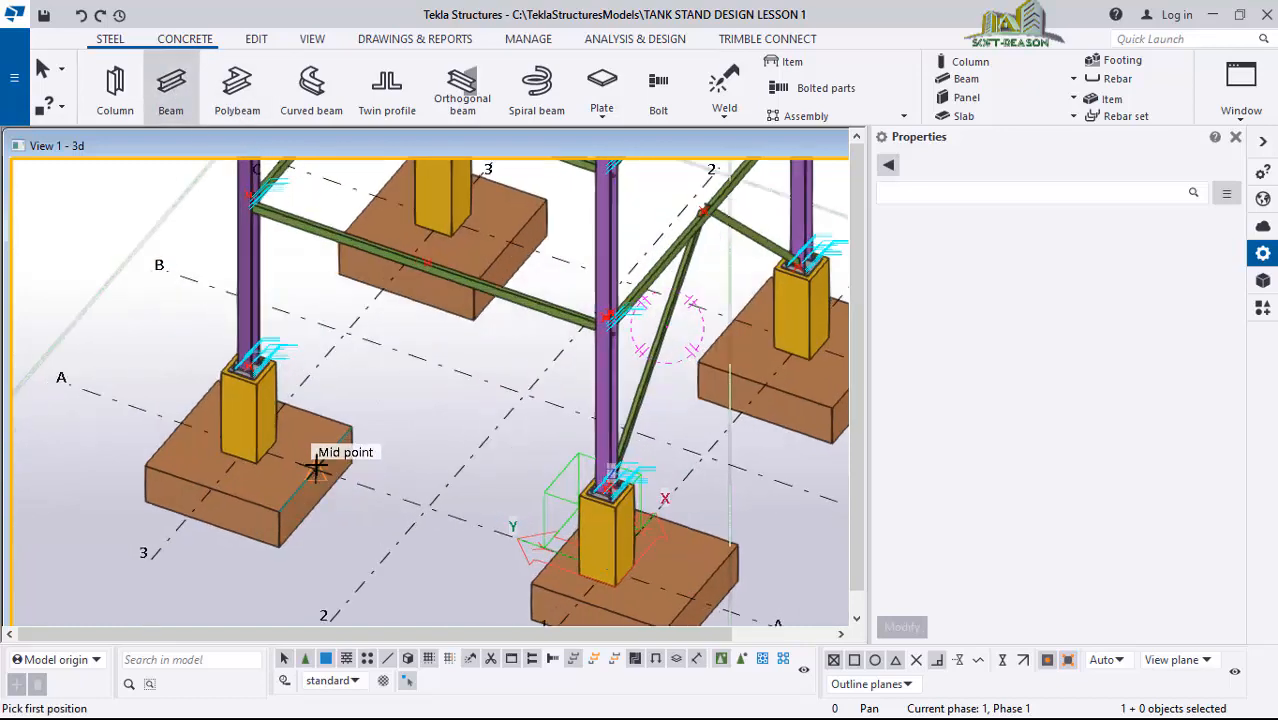
{"action": "middle_click_drag", "start_coordinate": [308, 408], "coordinate": [179, 383], "text": "ctrl"}
{"action": "scroll", "coordinate": [185, 378], "scroll_direction": "up", "scroll_amount": 2}
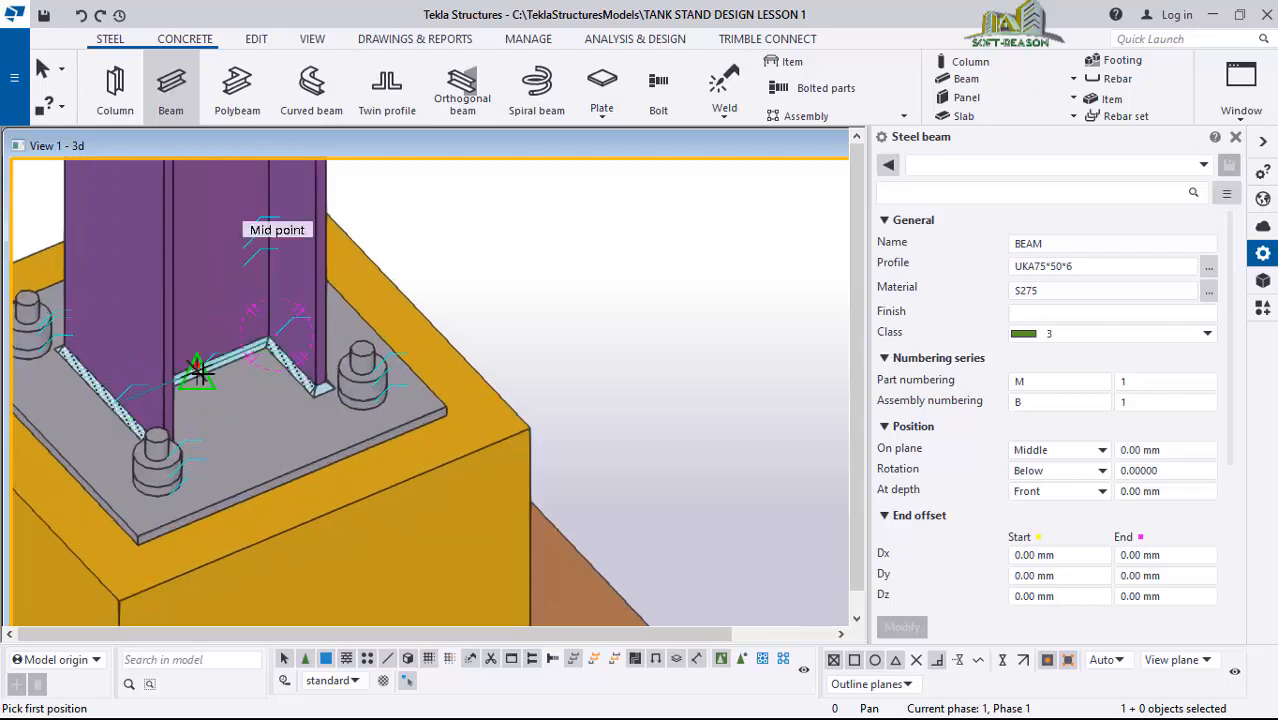
{"action": "scroll", "coordinate": [231, 438], "scroll_direction": "down", "scroll_amount": 5}
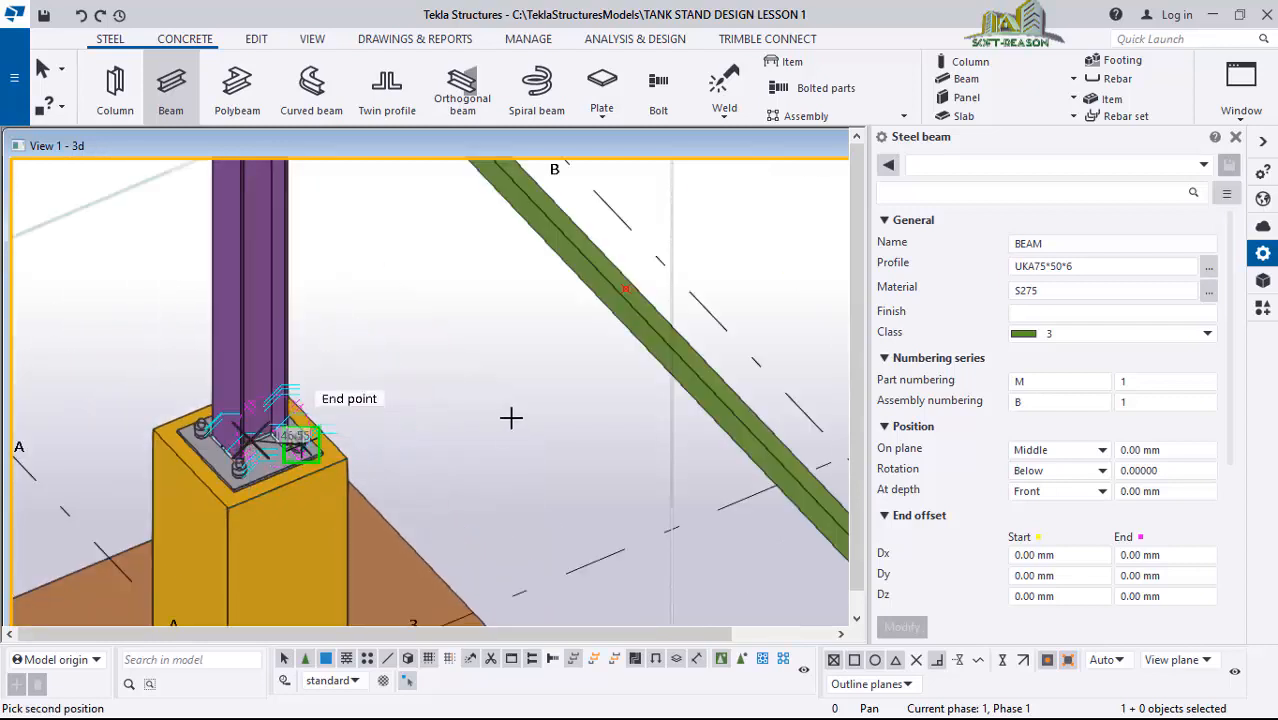
{"action": "left_click", "coordinate": [560, 333]}
{"action": "scroll", "coordinate": [265, 408], "scroll_direction": "up", "scroll_amount": 6}
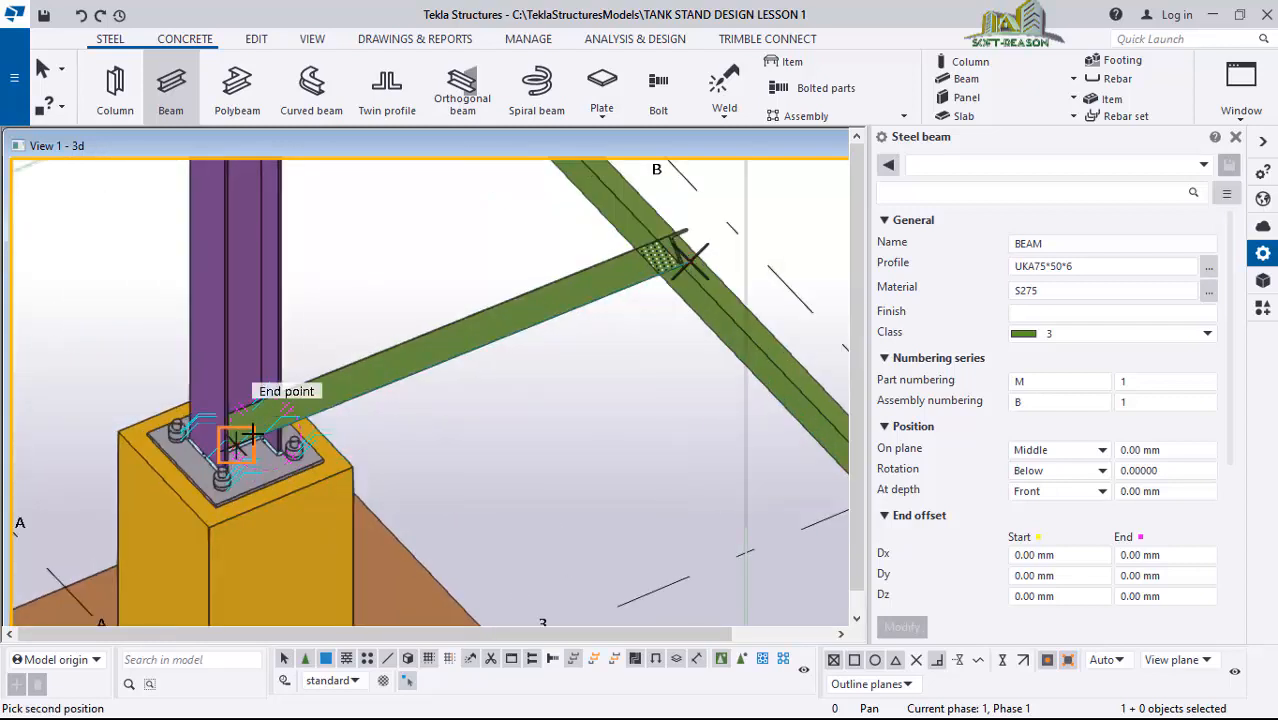
- Examine the new A/3 diagonal brace's ends at the column base and at the lowest horizontal brace
{"action": "middle_click_drag", "start_coordinate": [285, 435], "coordinate": [436, 456], "text": "ctrl"}
{"action": "scroll", "coordinate": [576, 333], "scroll_direction": "down", "scroll_amount": 3}
{"action": "scroll", "coordinate": [590, 336], "scroll_direction": "down", "scroll_amount": 5}
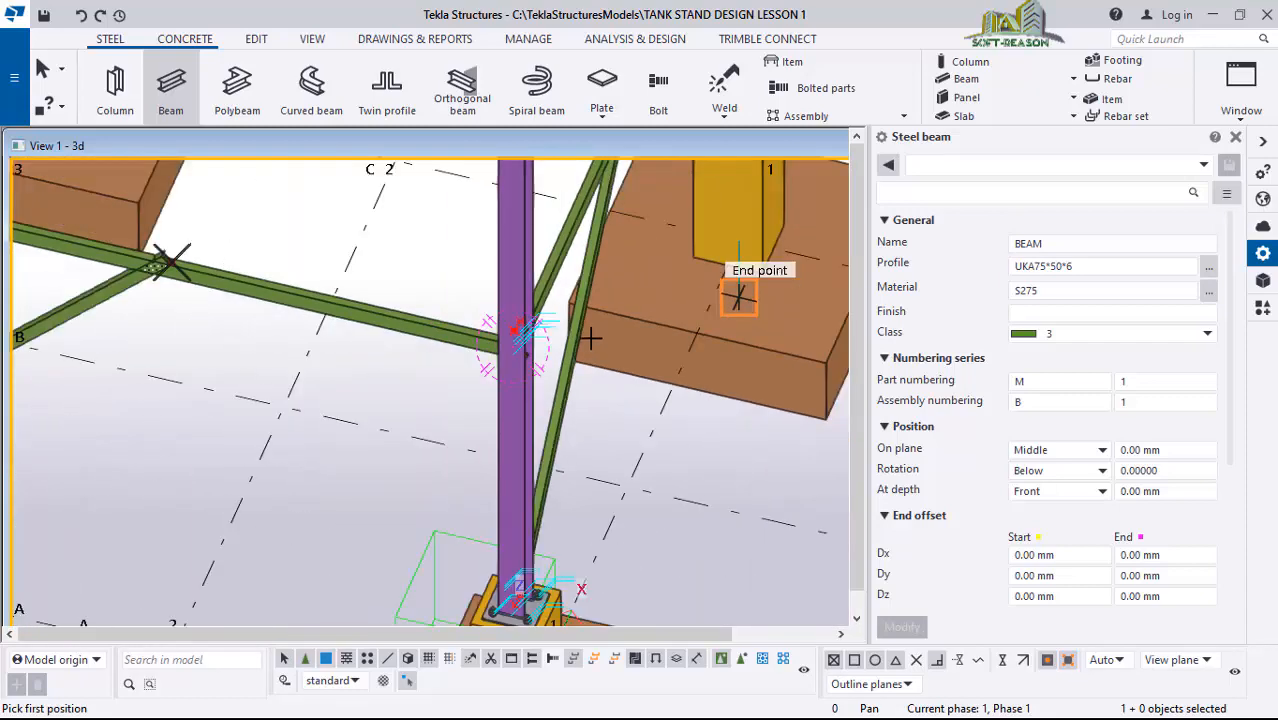
{"action": "scroll", "coordinate": [174, 454], "scroll_direction": "up", "scroll_amount": 5}
{"action": "scroll", "coordinate": [205, 360], "scroll_direction": "up", "scroll_amount": 6}
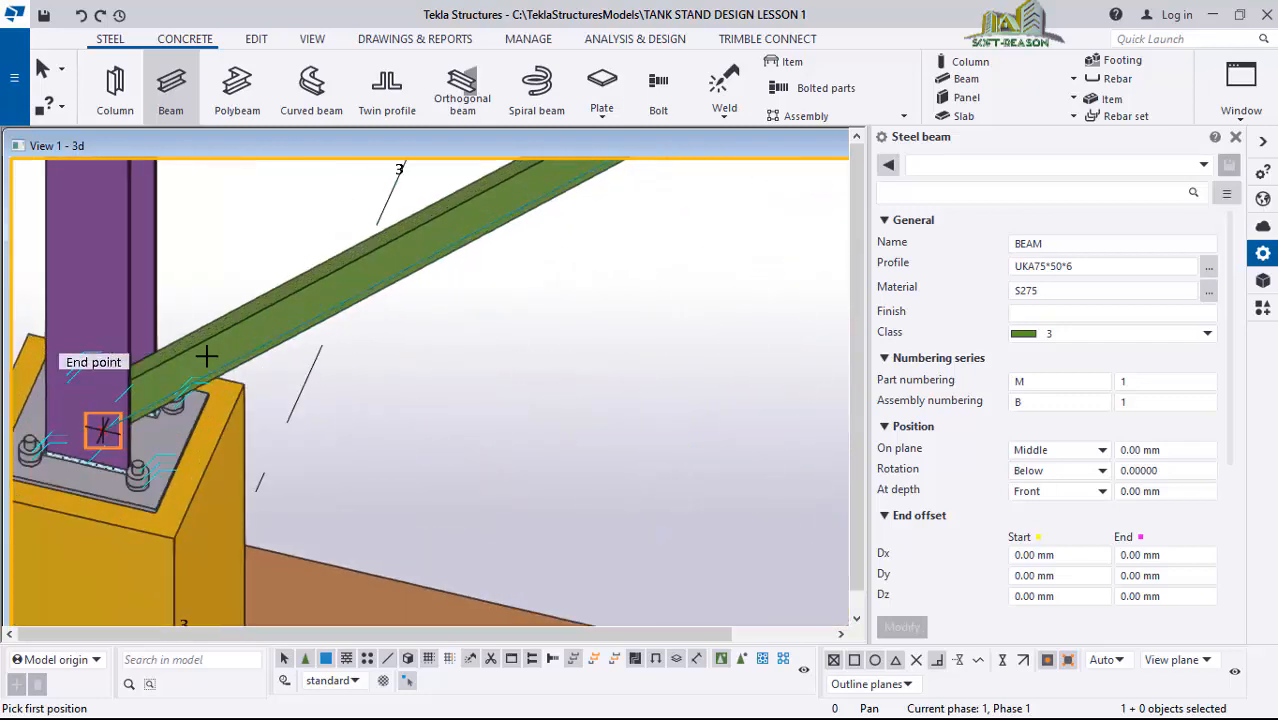
{"action": "middle_click_drag", "start_coordinate": [47, 300], "coordinate": [134, 399], "text": "ctrl"}
{"action": "scroll", "coordinate": [140, 403], "scroll_direction": "down", "scroll_amount": 1}
{"action": "scroll", "coordinate": [388, 451], "scroll_direction": "down", "scroll_amount": 1}
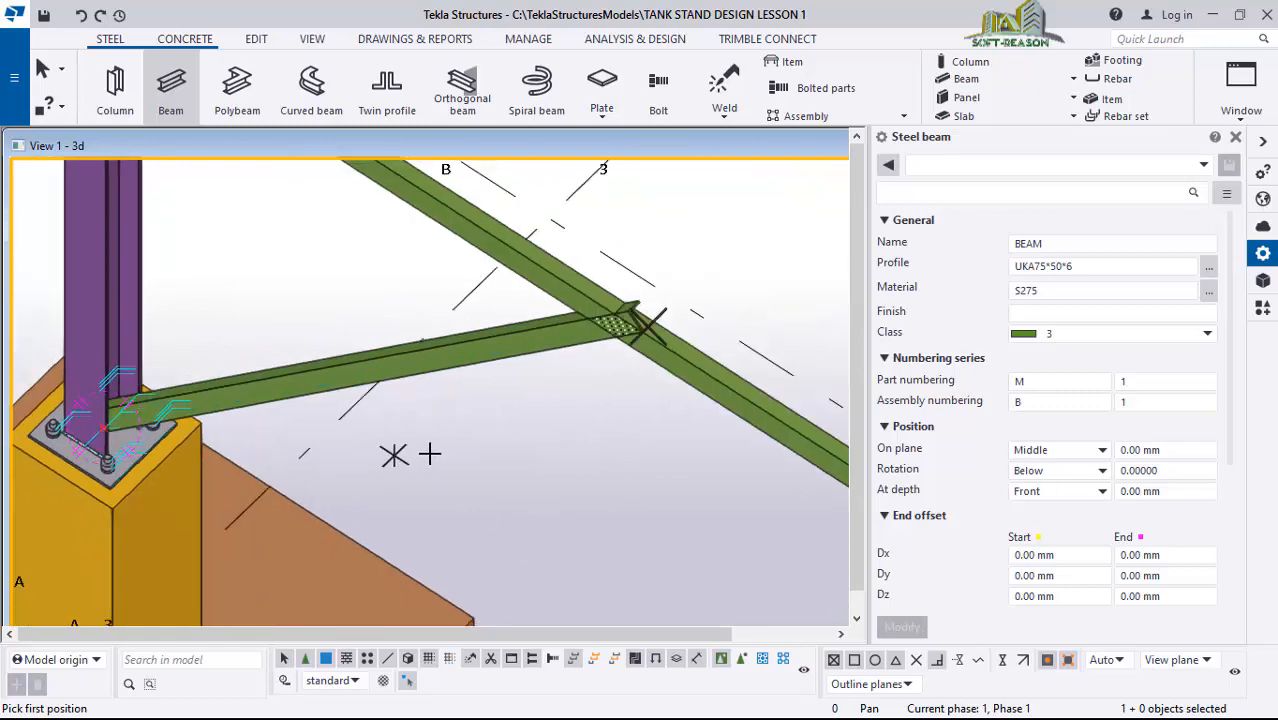
{"action": "middle_click_drag", "start_coordinate": [388, 451], "coordinate": [194, 351], "text": "ctrl"}
{"action": "scroll", "coordinate": [194, 351], "scroll_direction": "down", "scroll_amount": 2}
{"action": "middle_click_drag", "start_coordinate": [430, 360], "coordinate": [640, 342], "text": "ctrl"}
{"action": "scroll", "coordinate": [232, 410], "scroll_direction": "down", "scroll_amount": 2}
{"action": "scroll", "coordinate": [230, 484], "scroll_direction": "down", "scroll_amount": 1}
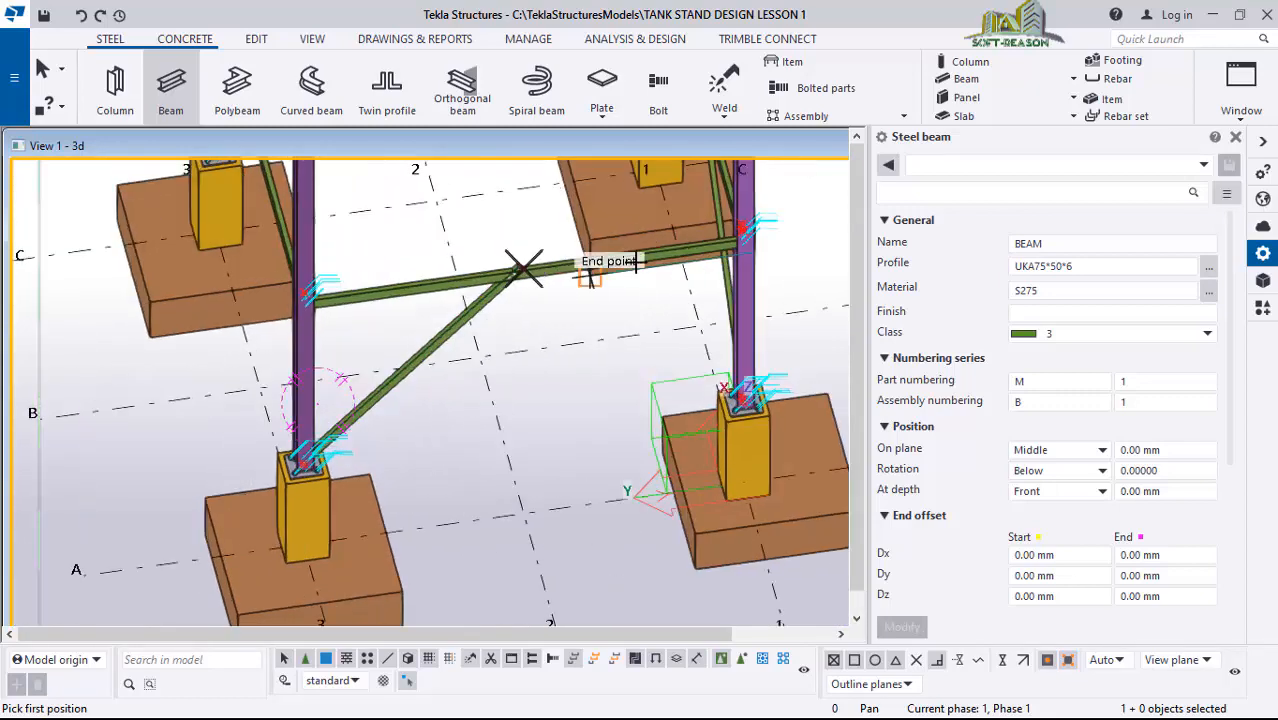
- Mirror-copy the A/3 diagonal brace about the lowest A/1–A/3 brace's midpoint, with X0 0.00, Y0 2000.00 and angle 180
{"action": "scroll", "coordinate": [536, 340], "scroll_direction": "up", "scroll_amount": 4}
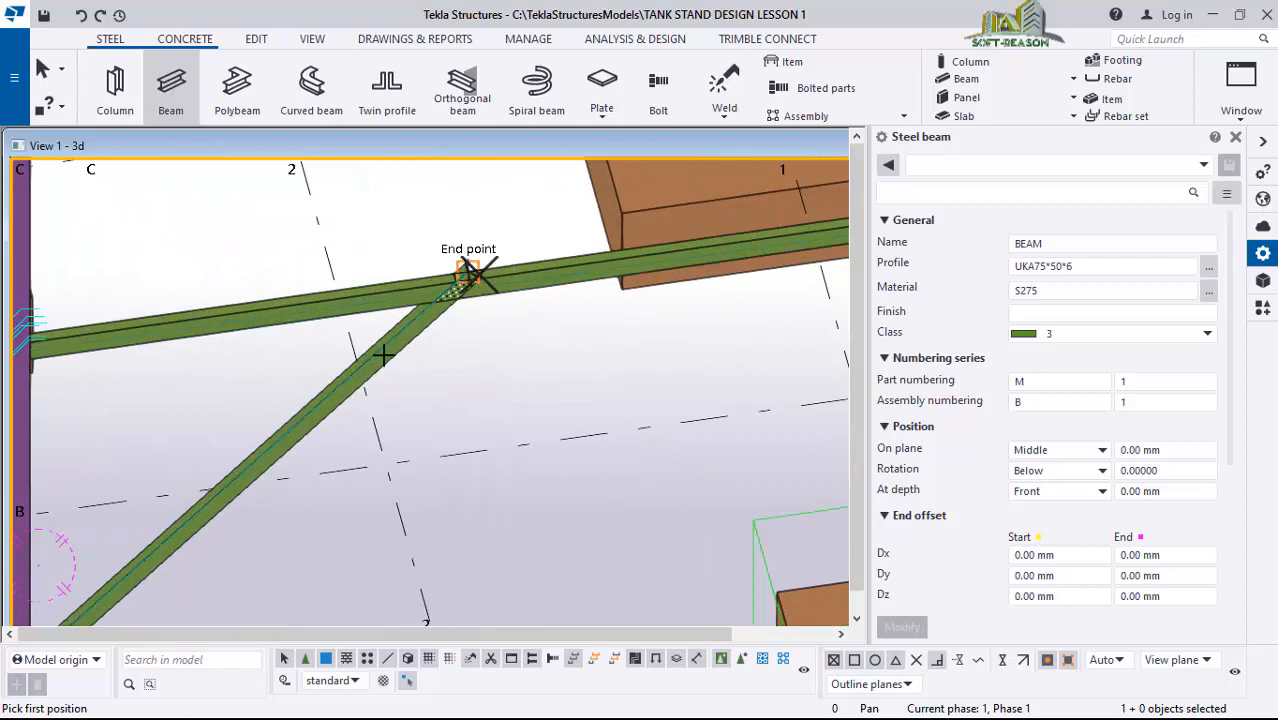
{"action": "right_click", "coordinate": [363, 224]}
{"action": "left_click", "coordinate": [410, 236]}
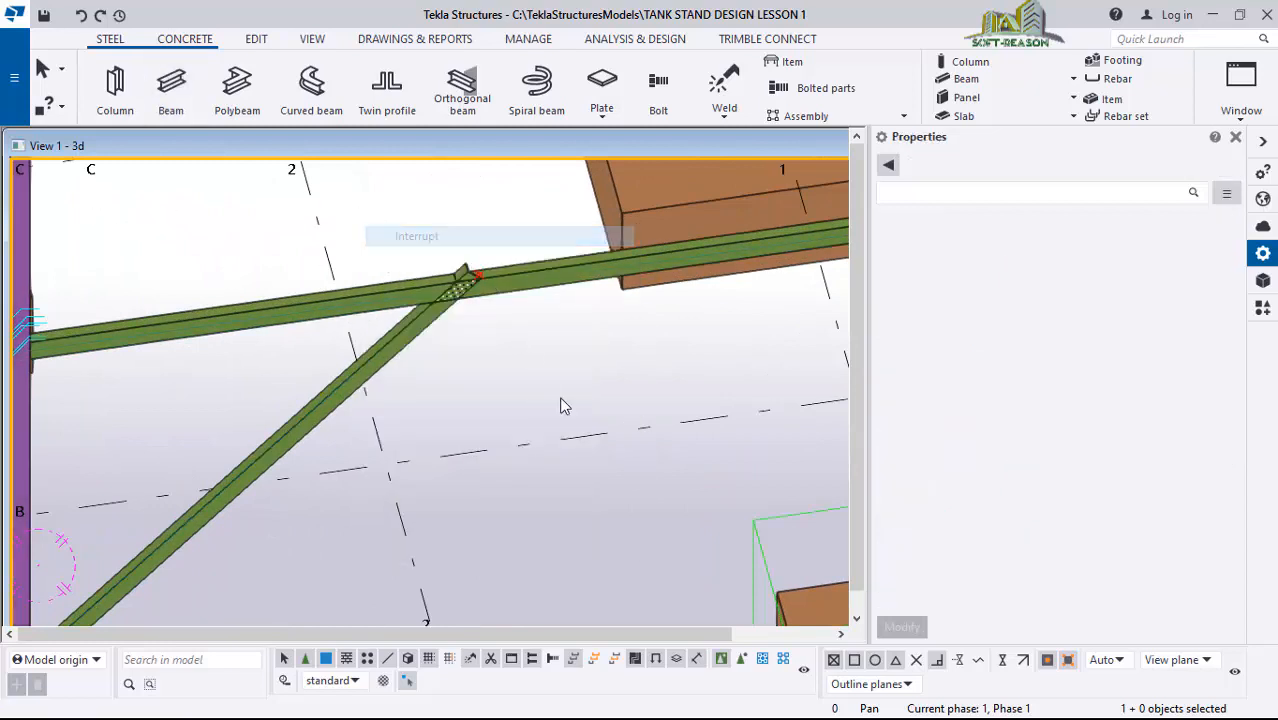
{"action": "left_click", "coordinate": [371, 389]}
{"action": "right_click", "coordinate": [524, 360]}
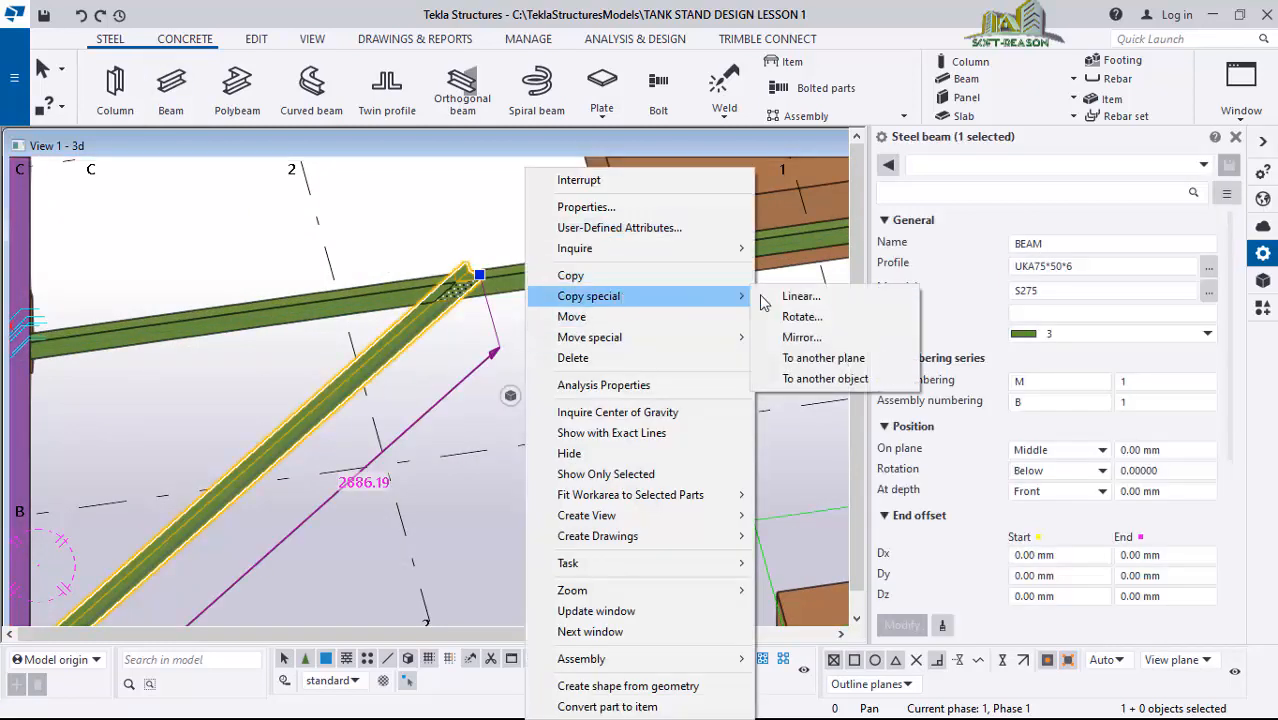
{"action": "left_click", "coordinate": [800, 338]}
{"action": "scroll", "coordinate": [508, 305], "scroll_direction": "up", "scroll_amount": 3}
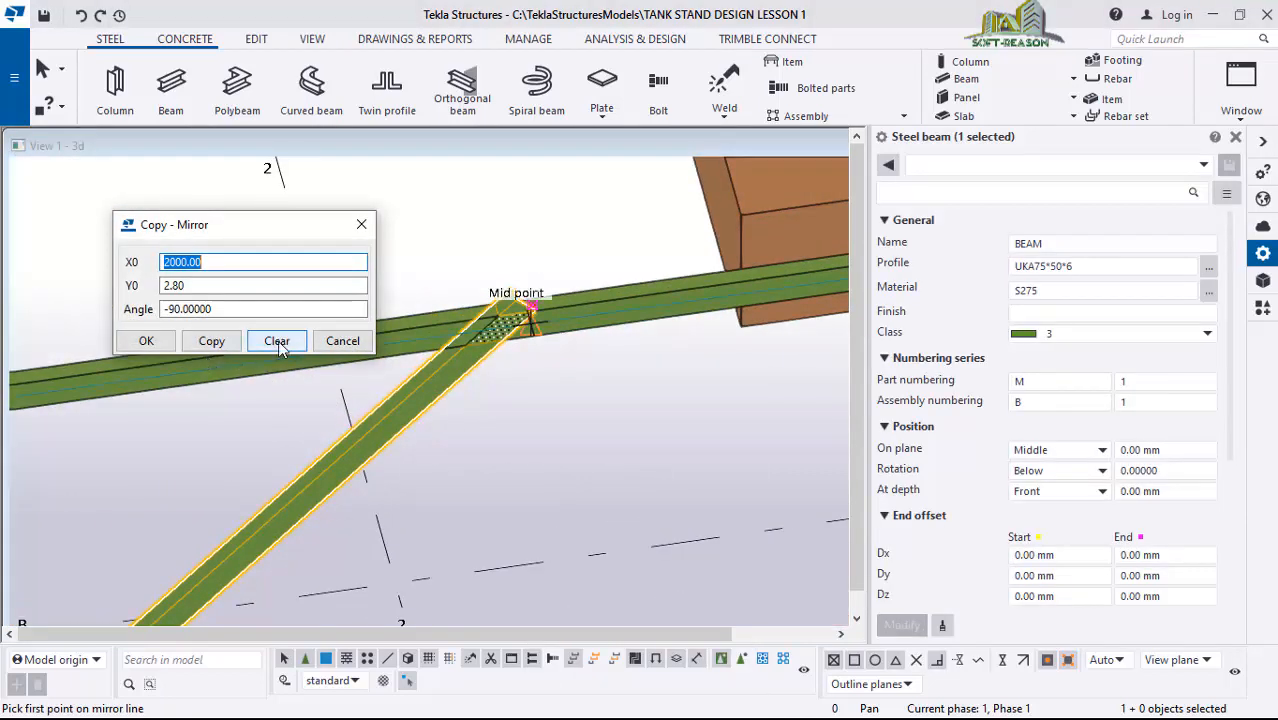
{"action": "scroll", "coordinate": [530, 300], "scroll_direction": "up", "scroll_amount": 5}
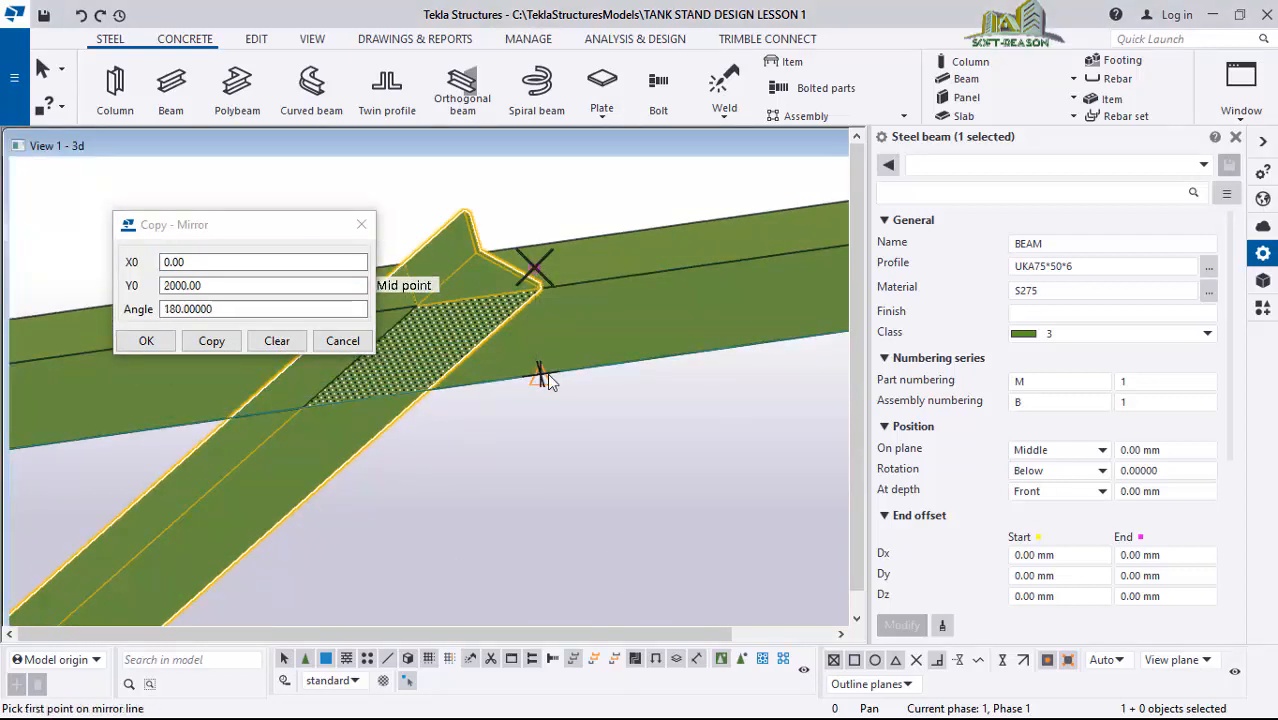
{"action": "left_click", "coordinate": [220, 345]}
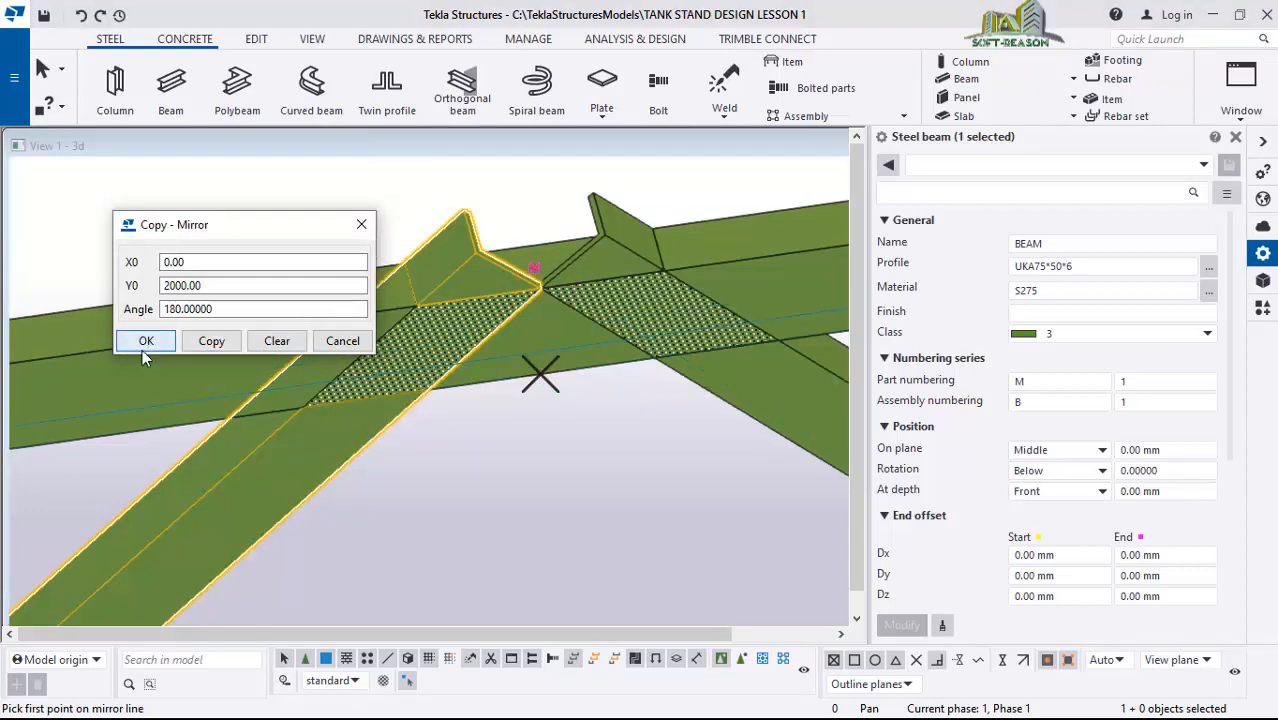
{"action": "left_click", "coordinate": [143, 343]}
{"action": "right_click", "coordinate": [323, 208]}
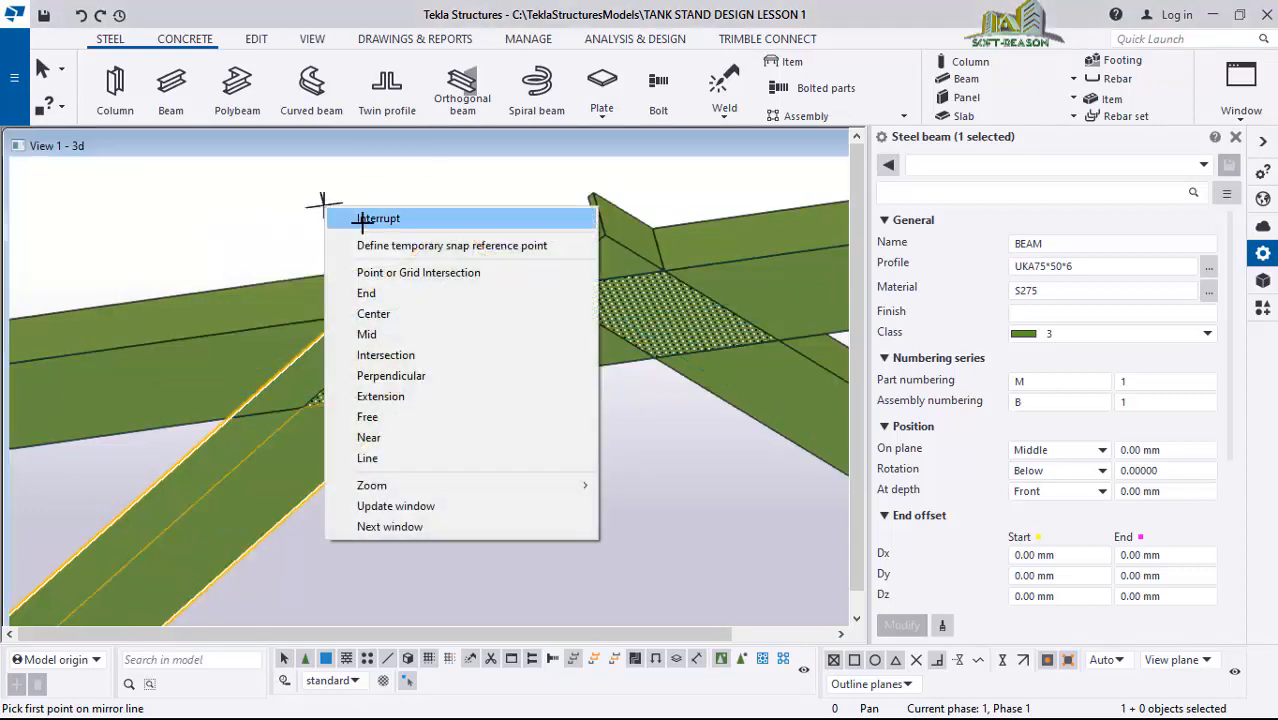
{"action": "left_click", "coordinate": [362, 219]}
{"action": "left_click", "coordinate": [526, 446]}
{"action": "scroll", "coordinate": [390, 335], "scroll_direction": "down", "scroll_amount": 2}
{"action": "scroll", "coordinate": [298, 292], "scroll_direction": "down", "scroll_amount": 4}
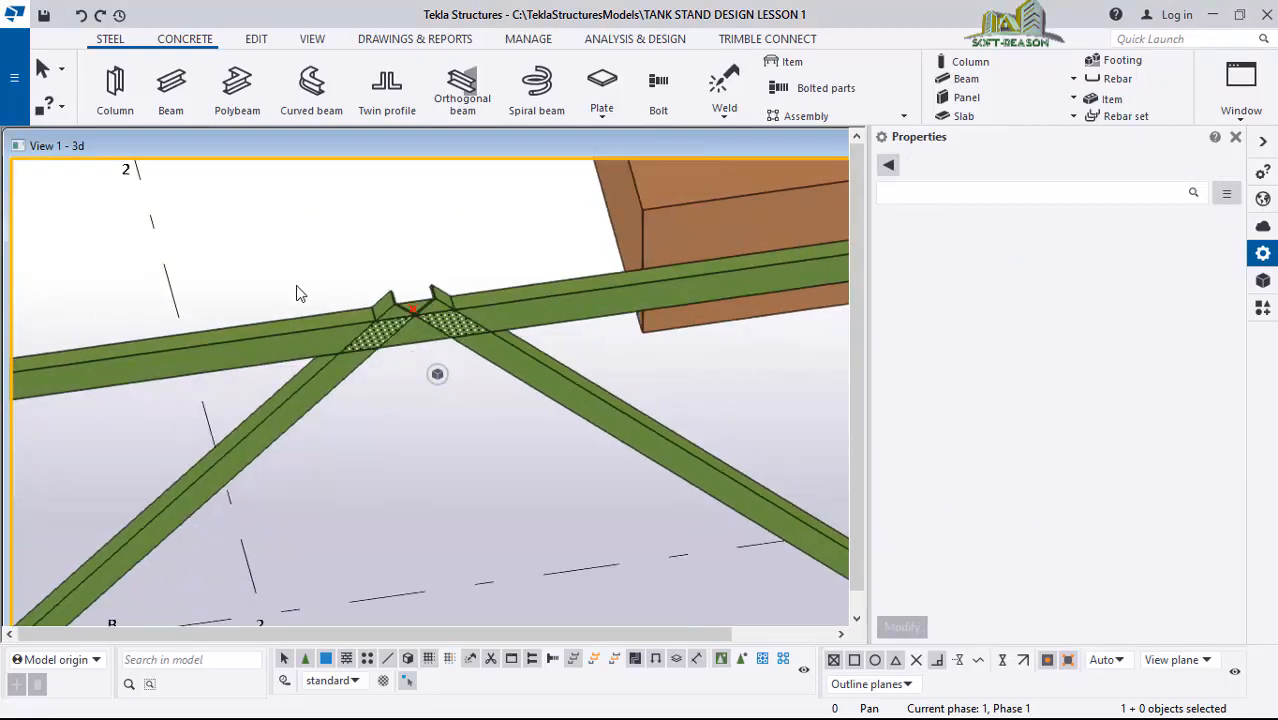
- Examine the mirrored diagonal brace at column A/1's base and the completed brace pair on the A/1–A/3 side
{"action": "scroll", "coordinate": [622, 456], "scroll_direction": "up", "scroll_amount": 4}
{"action": "mouse_move", "coordinate": [656, 521]}
{"action": "middle_mouse_down", "text": "ctrl"}
{"action": "mouse_move", "coordinate": [932, 469]}
{"action": "mouse_move", "coordinate": [796, 508]}
{"action": "mouse_move", "coordinate": [707, 491]}
{"action": "middle_mouse_up", "text": "ctrl"}
{"action": "scroll", "coordinate": [750, 485], "scroll_direction": "down", "scroll_amount": 4}
{"action": "scroll", "coordinate": [490, 418], "scroll_direction": "down", "scroll_amount": 4}
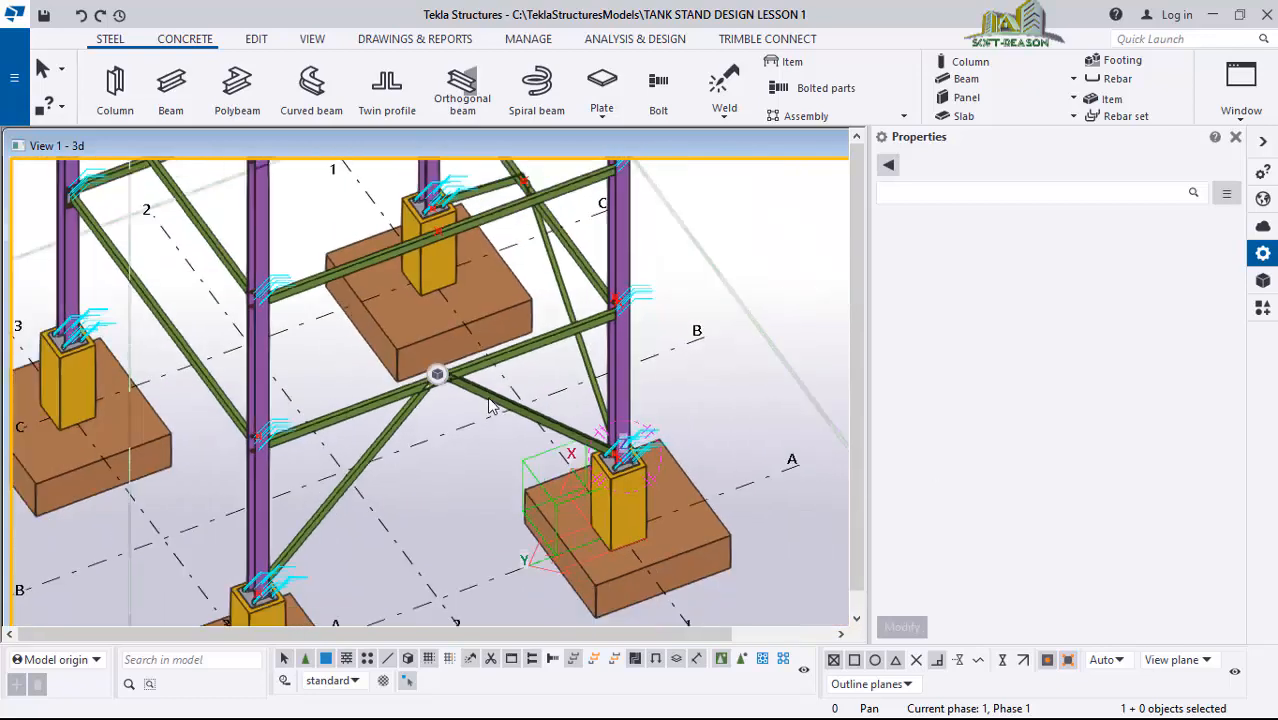
{"action": "scroll", "coordinate": [437, 323], "scroll_direction": "up", "scroll_amount": 4}
{"action": "scroll", "coordinate": [437, 323], "scroll_direction": "down", "scroll_amount": 4}
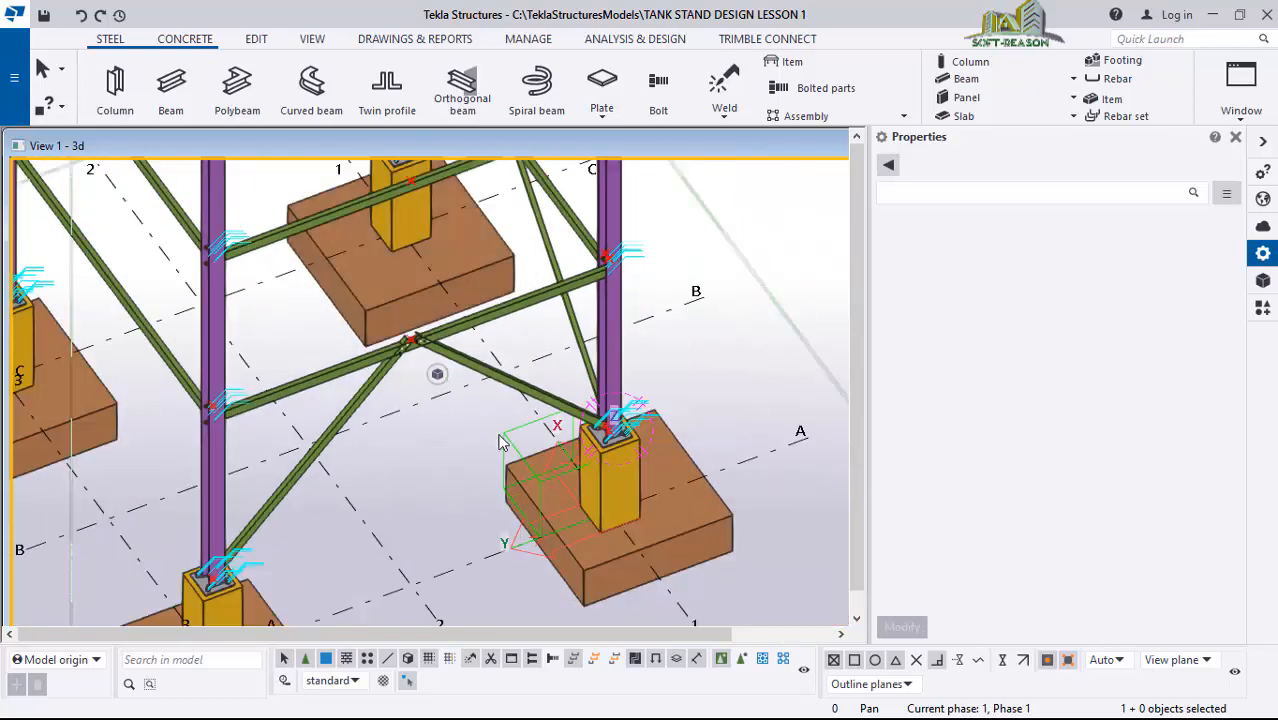
{"action": "scroll", "coordinate": [458, 436], "scroll_direction": "up", "scroll_amount": 2}
{"action": "left_click", "coordinate": [437, 375]}
{"action": "scroll", "coordinate": [440, 349], "scroll_direction": "up", "scroll_amount": 1}
{"action": "scroll", "coordinate": [450, 328], "scroll_direction": "down", "scroll_amount": 2}
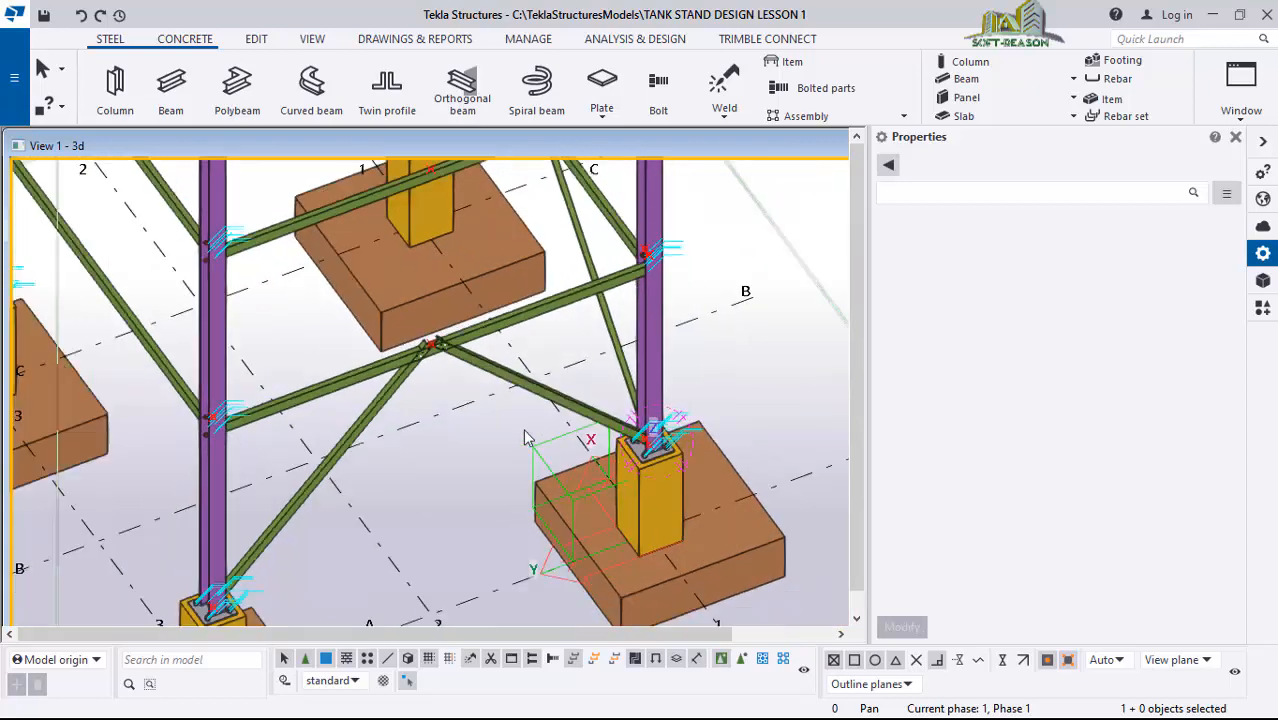
- Model a UKA75*50*6 beam from column A/3 at the lowest A/1–A/3 brace's level to the midpoint of the second A/1–A/3 horizontal brace
{"action": "middle_click_drag", "start_coordinate": [450, 328], "coordinate": [391, 336], "text": "ctrl"}
{"action": "scroll", "coordinate": [405, 212], "scroll_direction": "up", "scroll_amount": 6}
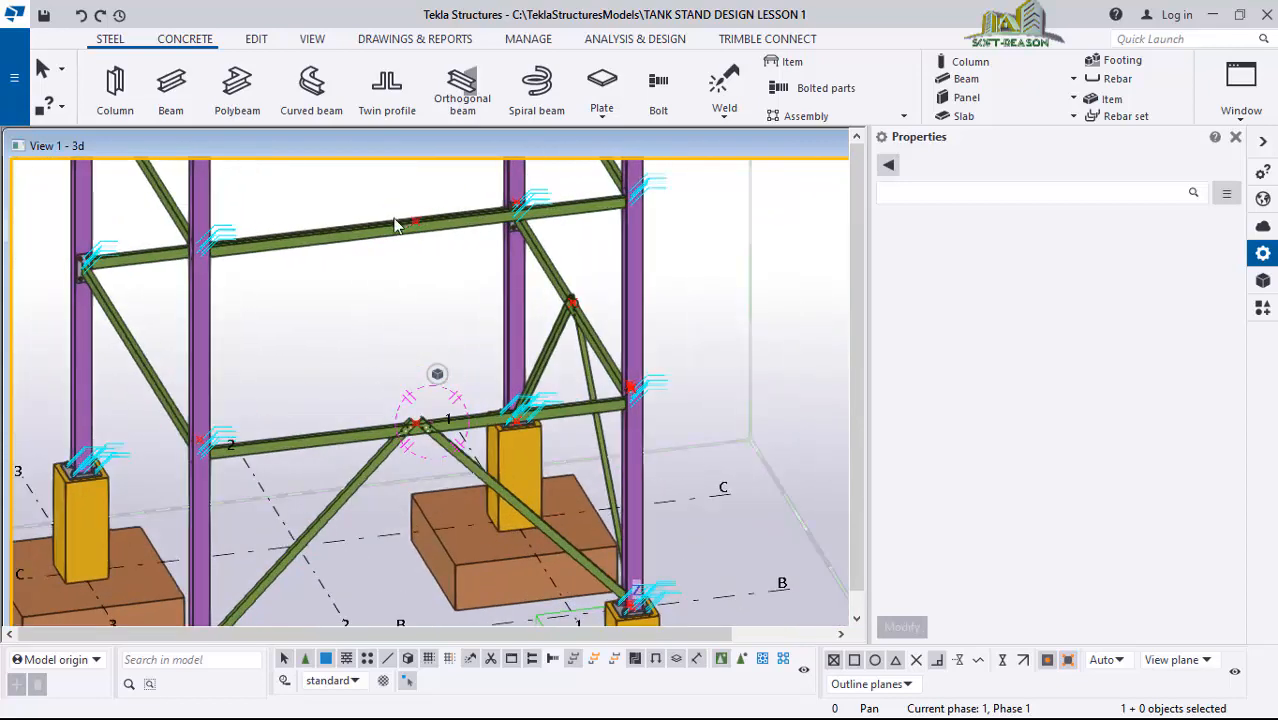
{"action": "middle_click_drag", "start_coordinate": [264, 400], "coordinate": [226, 382], "text": "ctrl"}
{"action": "scroll", "coordinate": [520, 424], "scroll_direction": "down", "scroll_amount": 3}
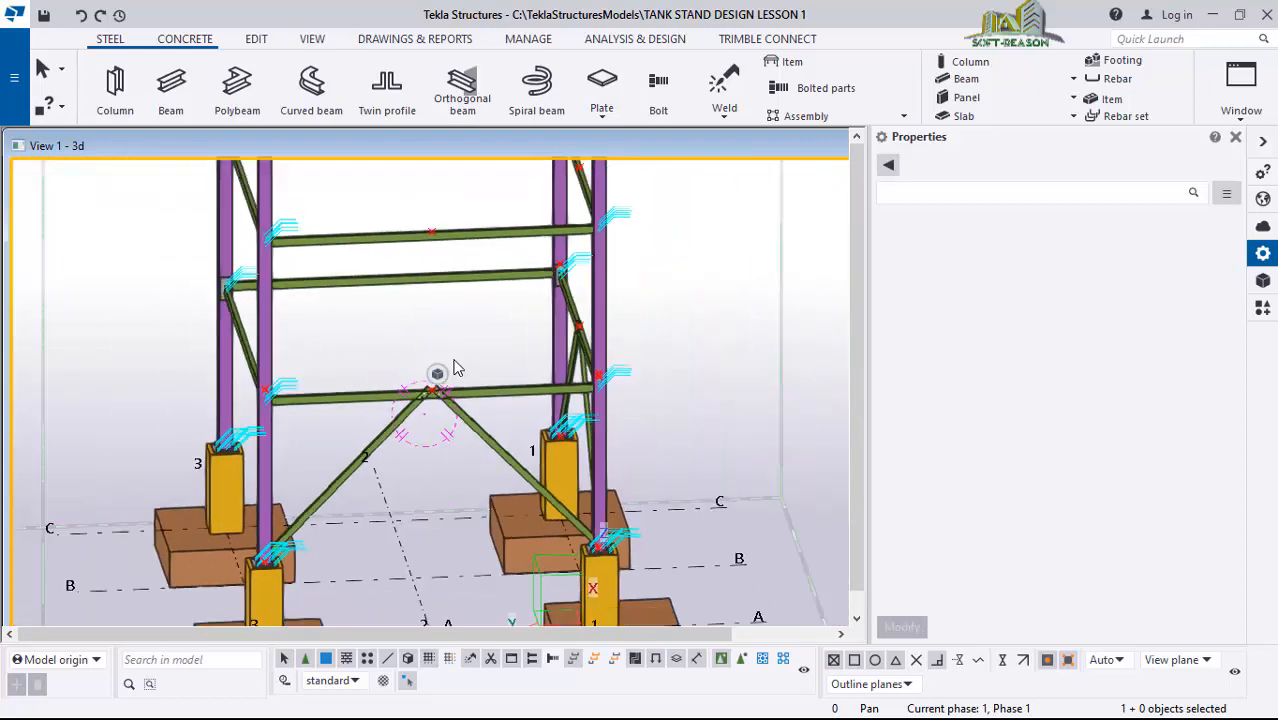
{"action": "scroll", "coordinate": [456, 365], "scroll_direction": "up", "scroll_amount": 1}
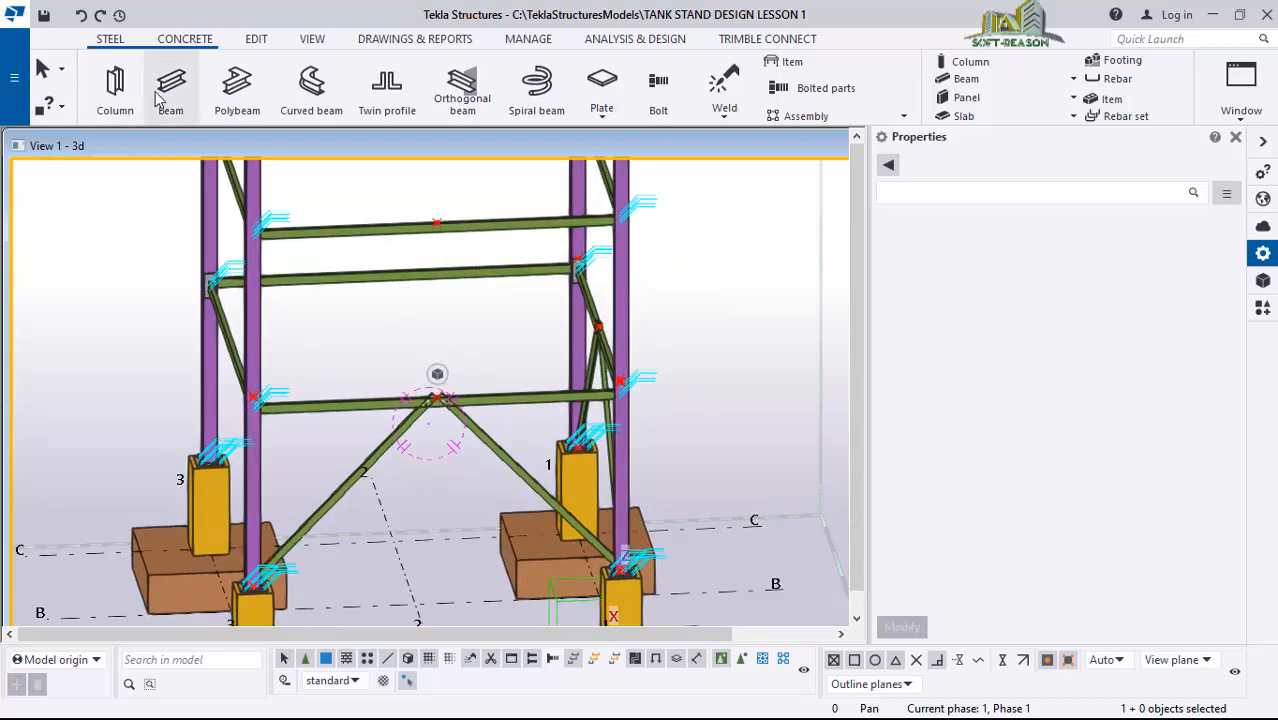
{"action": "scroll", "coordinate": [334, 351], "scroll_direction": "up", "scroll_amount": 2}
{"action": "scroll", "coordinate": [471, 451], "scroll_direction": "down", "scroll_amount": 2}
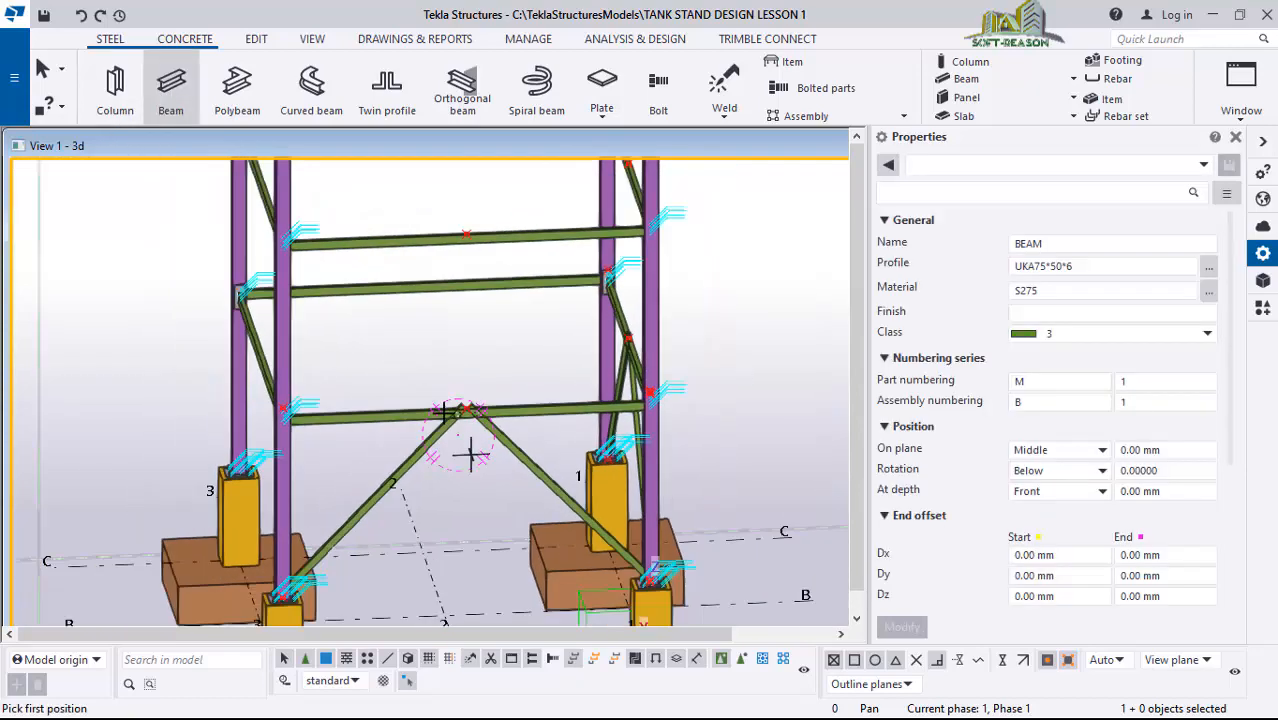
{"action": "scroll", "coordinate": [324, 412], "scroll_direction": "up", "scroll_amount": 1}
{"action": "scroll", "coordinate": [313, 410], "scroll_direction": "up", "scroll_amount": 8}
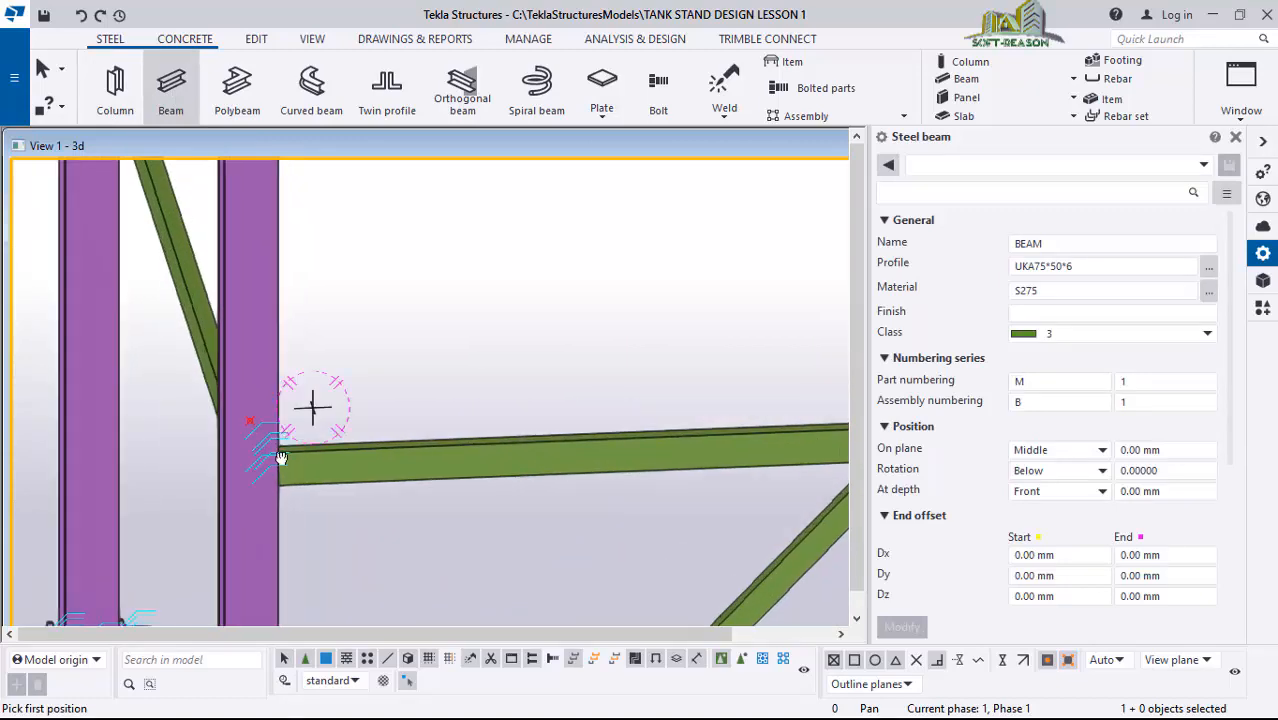
{"action": "scroll", "coordinate": [656, 285], "scroll_direction": "down", "scroll_amount": 5}
{"action": "scroll", "coordinate": [428, 428], "scroll_direction": "up", "scroll_amount": 5}
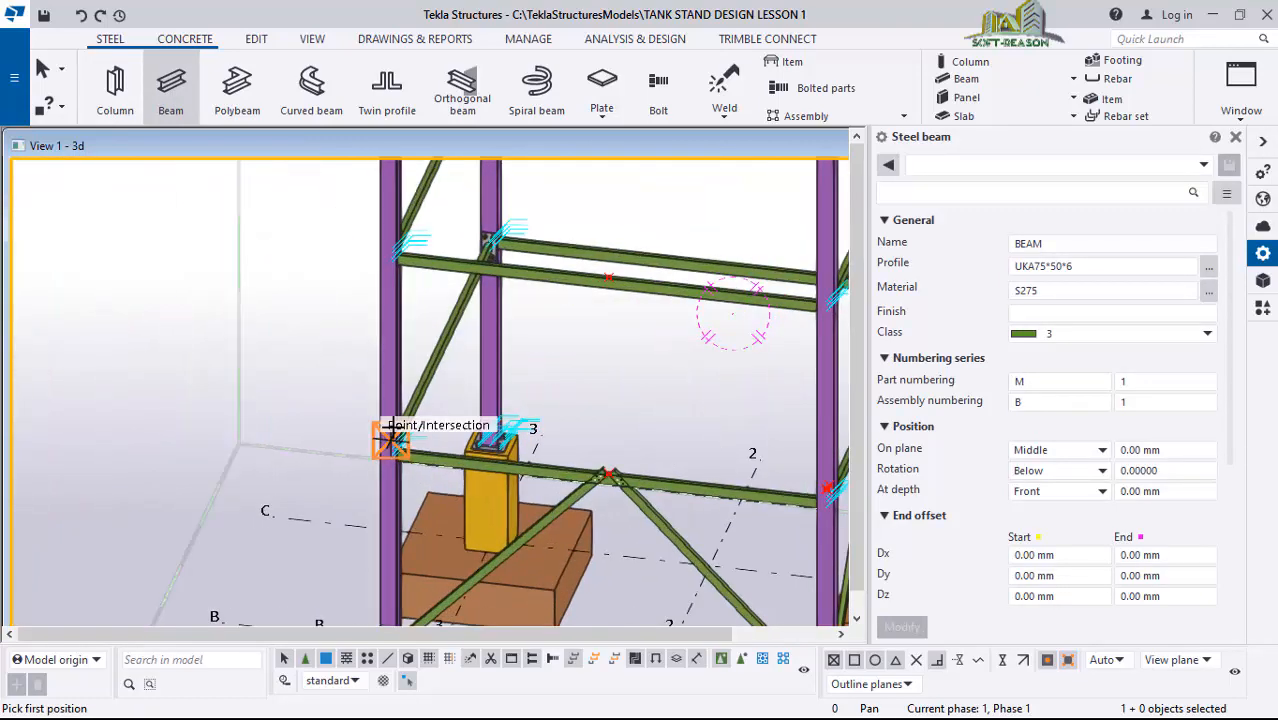
{"action": "scroll", "coordinate": [381, 482], "scroll_direction": "up", "scroll_amount": 6}
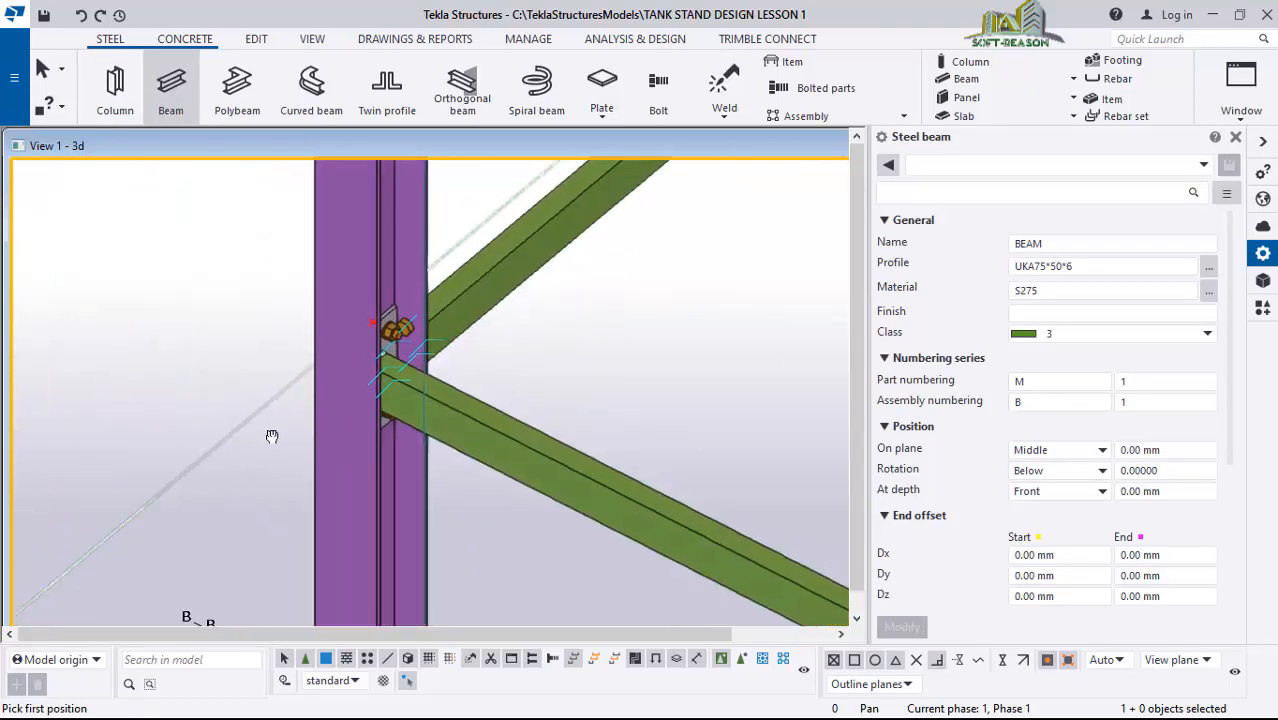
{"action": "scroll", "coordinate": [371, 341], "scroll_direction": "up", "scroll_amount": 3}
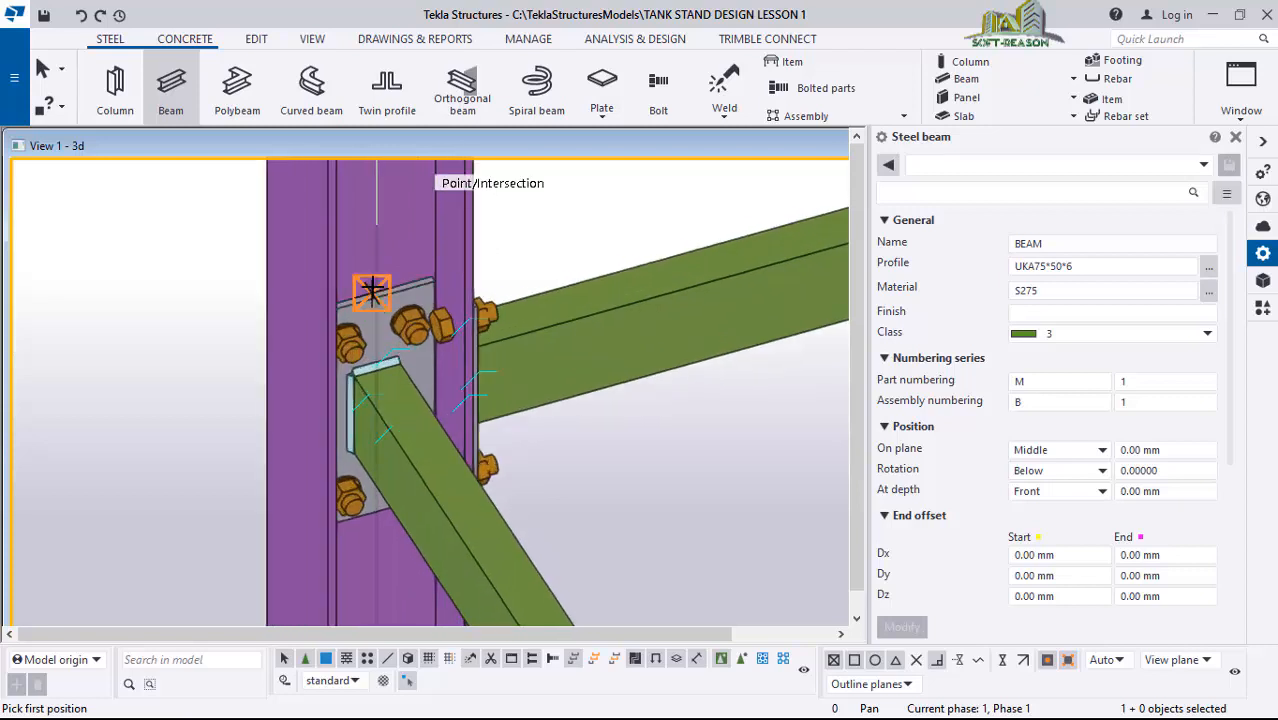
{"action": "scroll", "coordinate": [330, 432], "scroll_direction": "down", "scroll_amount": 4}
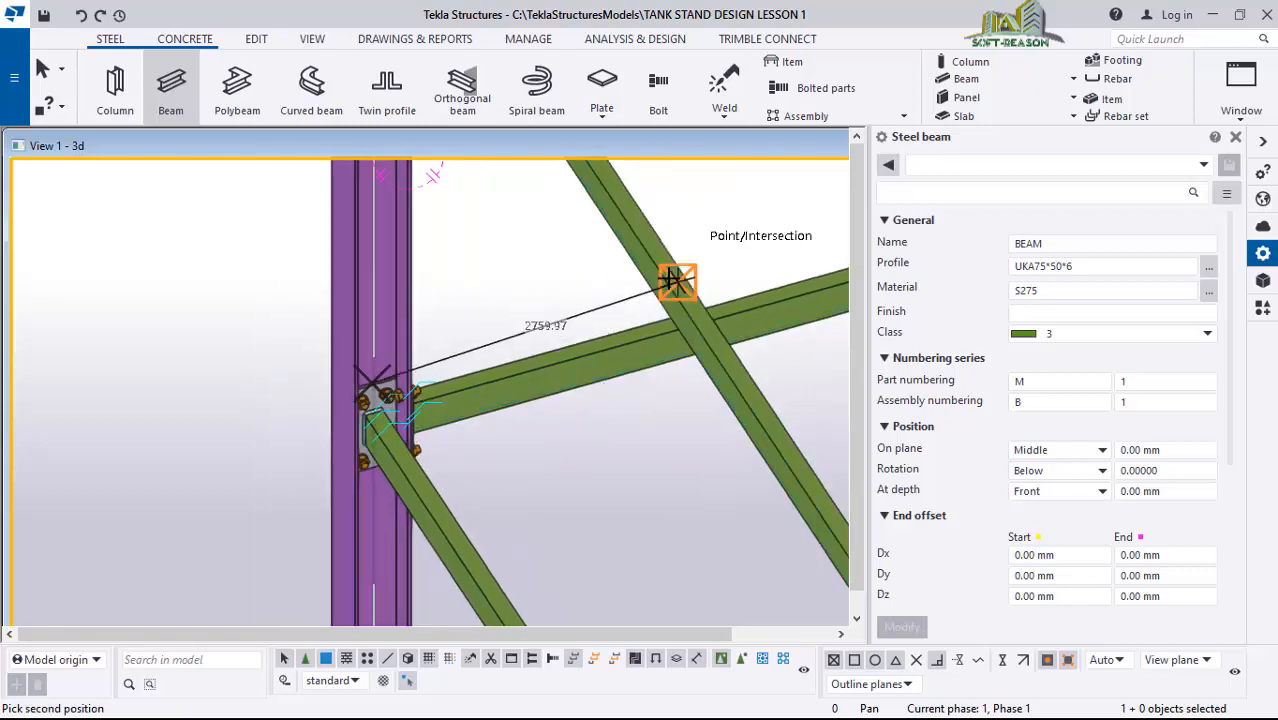
{"action": "left_click", "coordinate": [443, 362]}
{"action": "scroll", "coordinate": [443, 362], "scroll_direction": "up", "scroll_amount": 2}
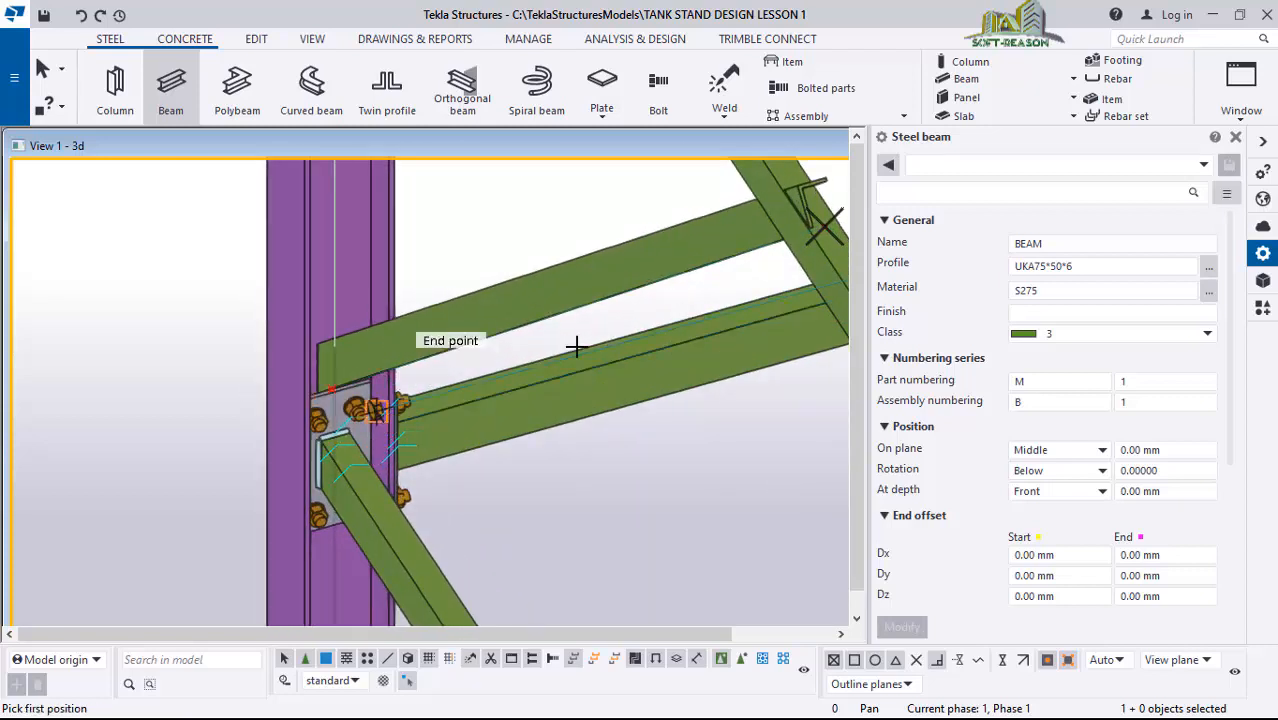
{"action": "scroll", "coordinate": [655, 421], "scroll_direction": "up", "scroll_amount": 1}
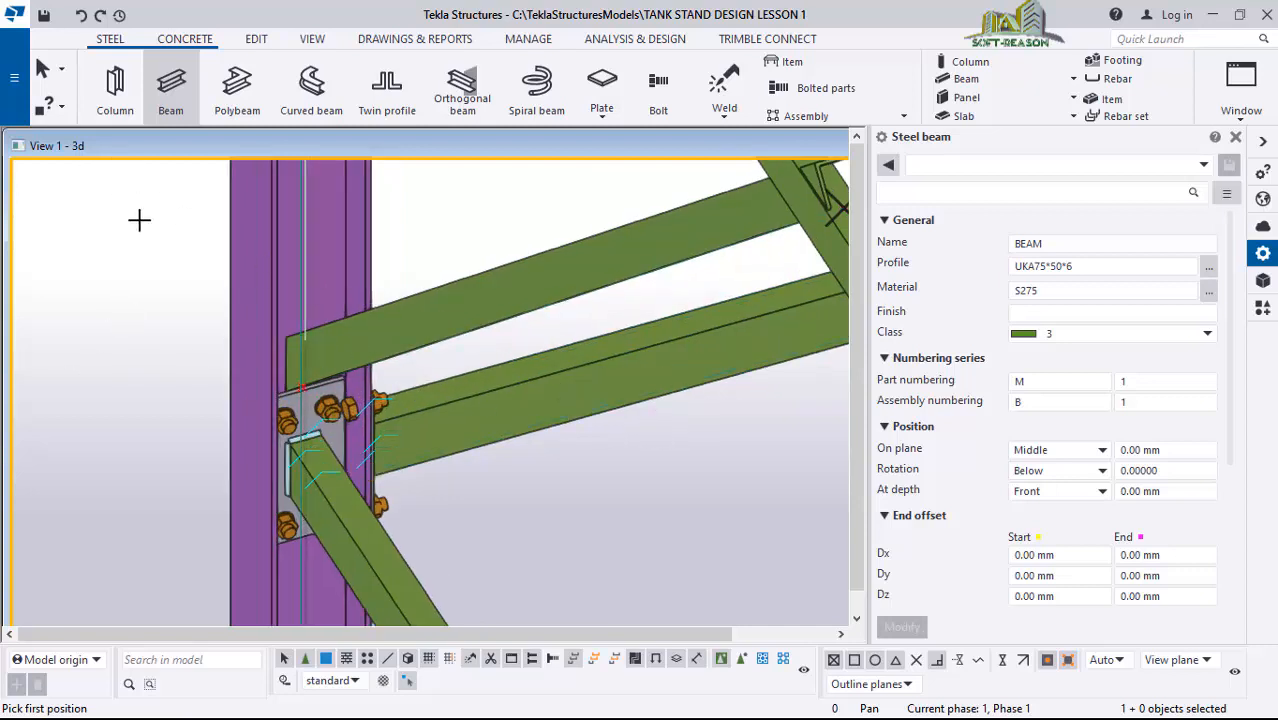
{"action": "left_click", "coordinate": [54, 75]}
{"action": "scroll", "coordinate": [200, 410], "scroll_direction": "down", "scroll_amount": 3}
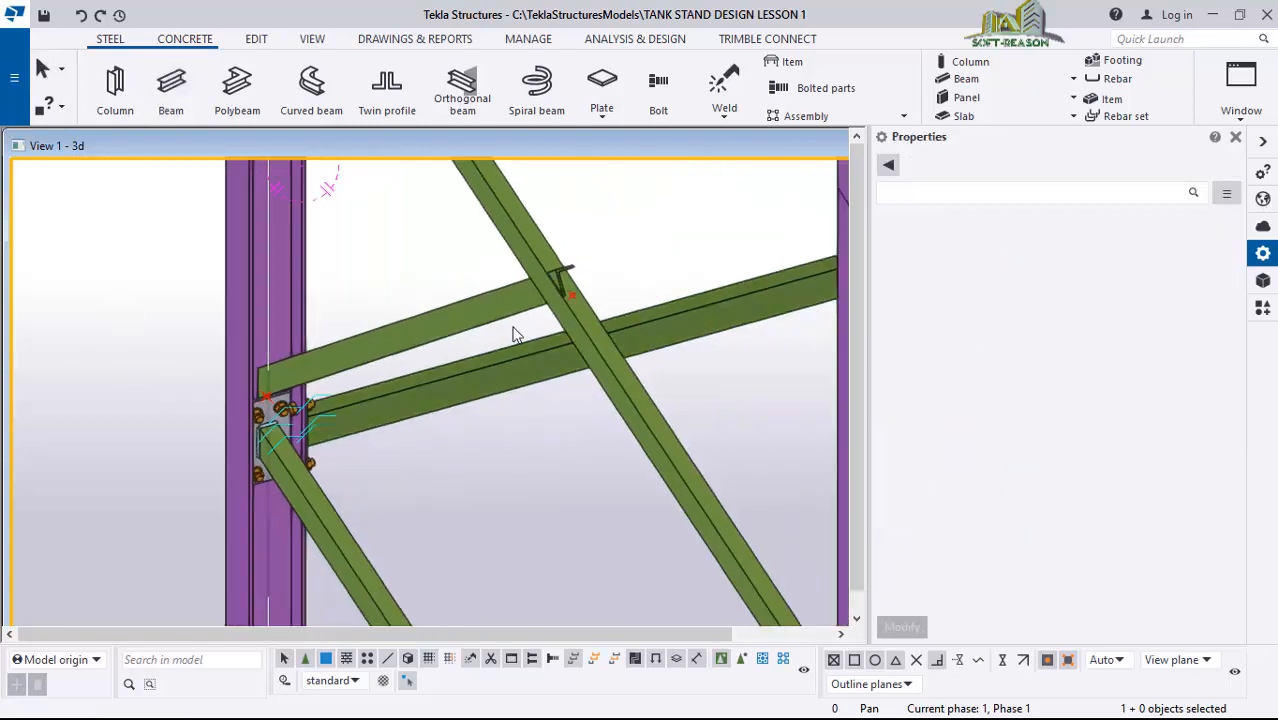
- Mirror-copy the second-tier A/3 diagonal about the second A/1–A/3 brace's midpoint, with X0 2.80, Y0 2000.00 and angle 180
{"action": "middle_click_drag", "start_coordinate": [555, 320], "coordinate": [611, 330], "text": "ctrl"}
{"action": "middle_click_drag", "start_coordinate": [736, 283], "coordinate": [815, 230], "text": "ctrl"}
{"action": "scroll", "coordinate": [350, 360], "scroll_direction": "down", "scroll_amount": 1}
{"action": "left_click", "coordinate": [407, 353]}
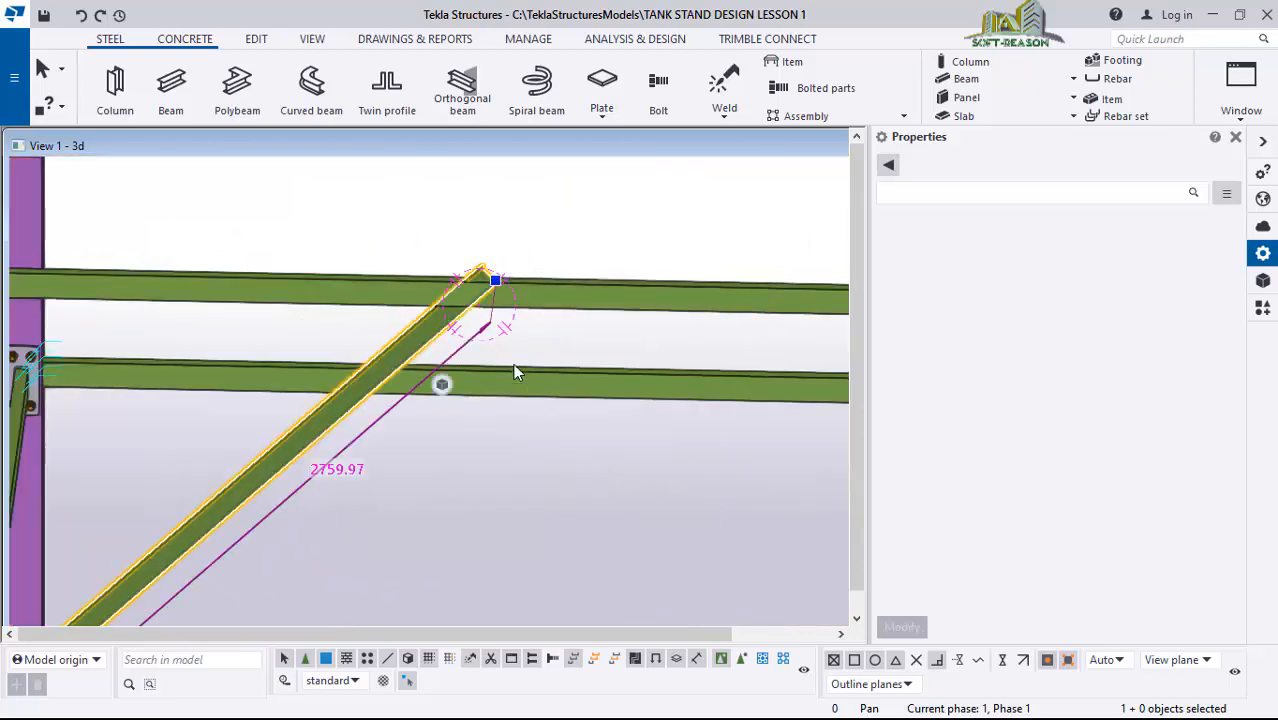
{"action": "scroll", "coordinate": [442, 379], "scroll_direction": "up", "scroll_amount": 1}
{"action": "right_click", "coordinate": [440, 300]}
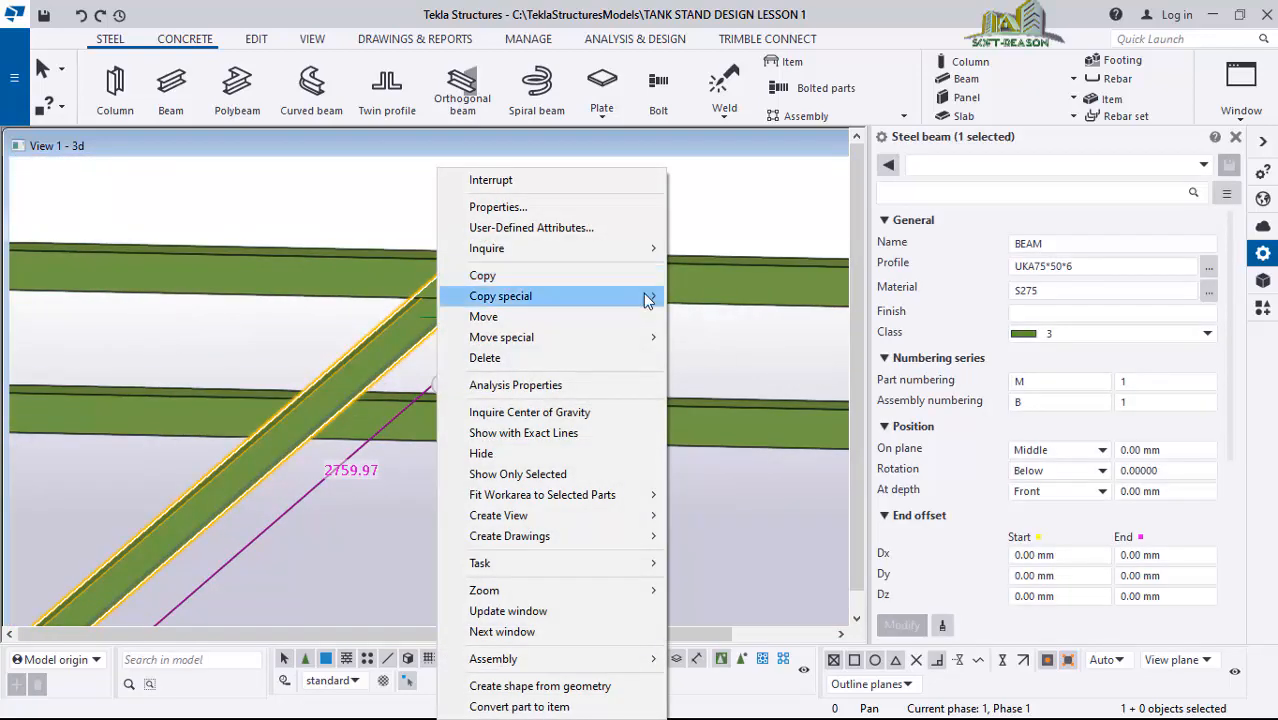
{"action": "mouse_move", "coordinate": [652, 300]}
{"action": "left_click", "coordinate": [710, 335]}
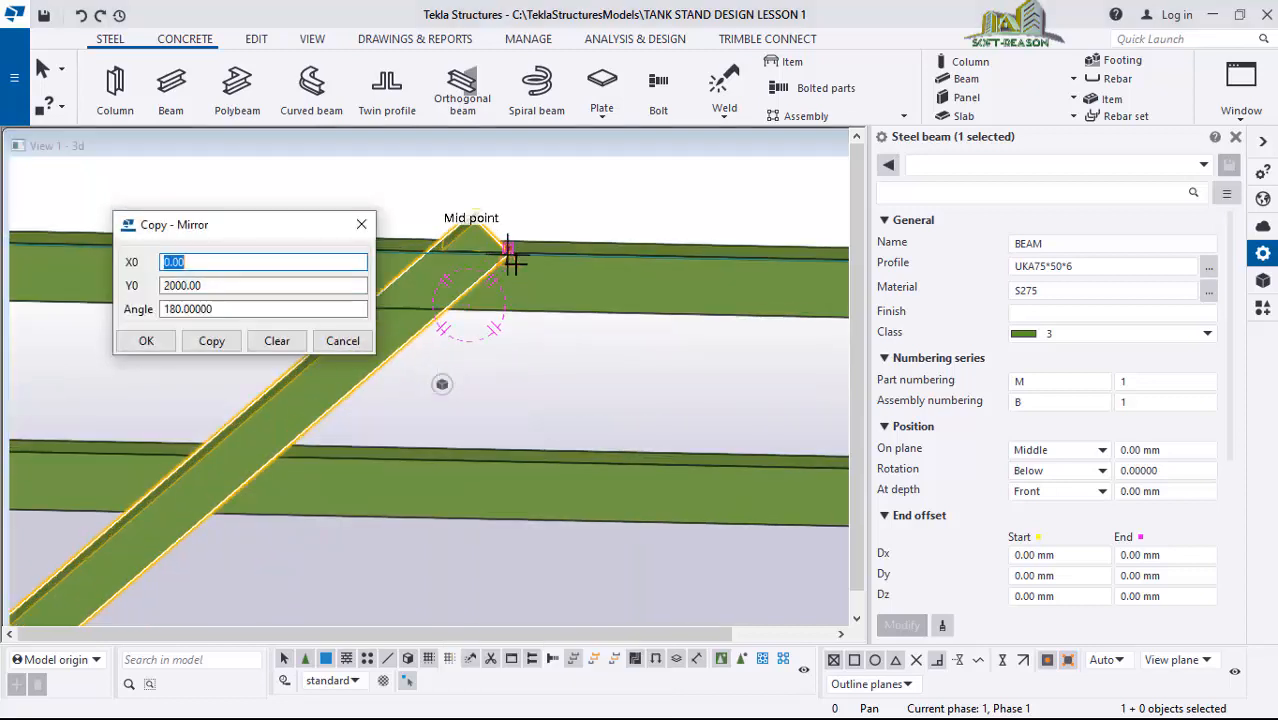
{"action": "scroll", "coordinate": [510, 250], "scroll_direction": "up", "scroll_amount": 4}
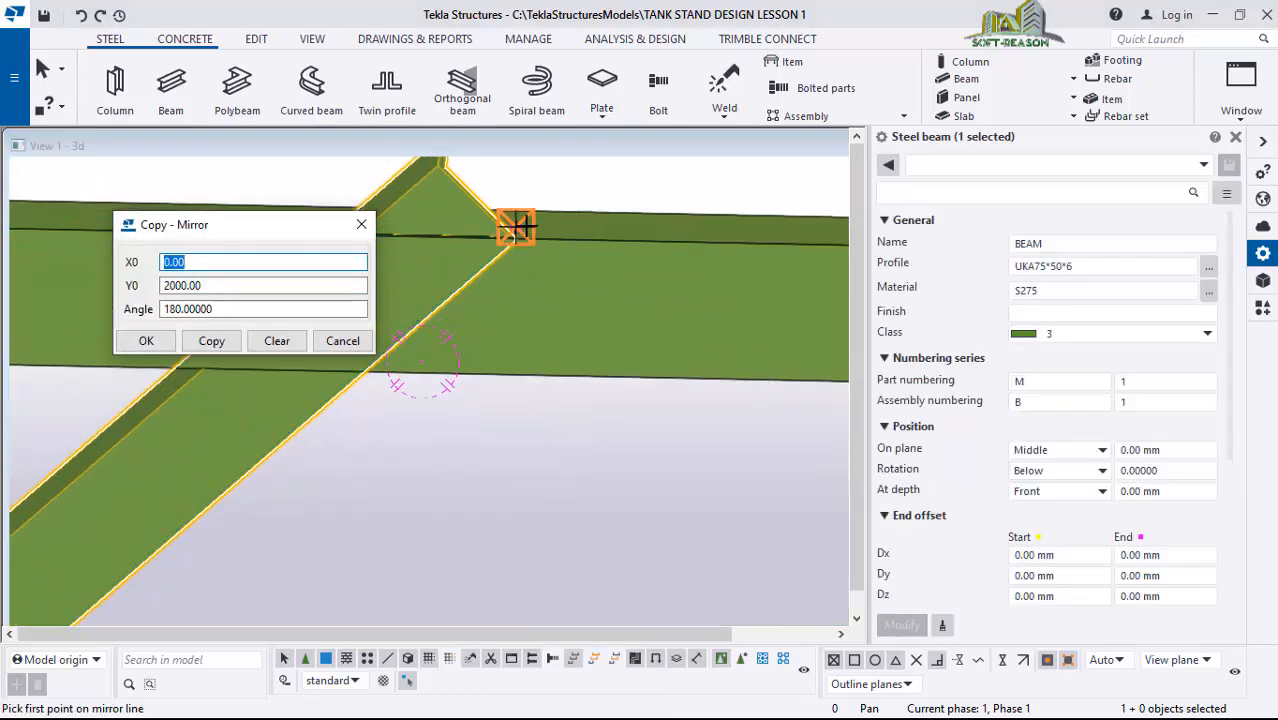
{"action": "left_click", "coordinate": [515, 228]}
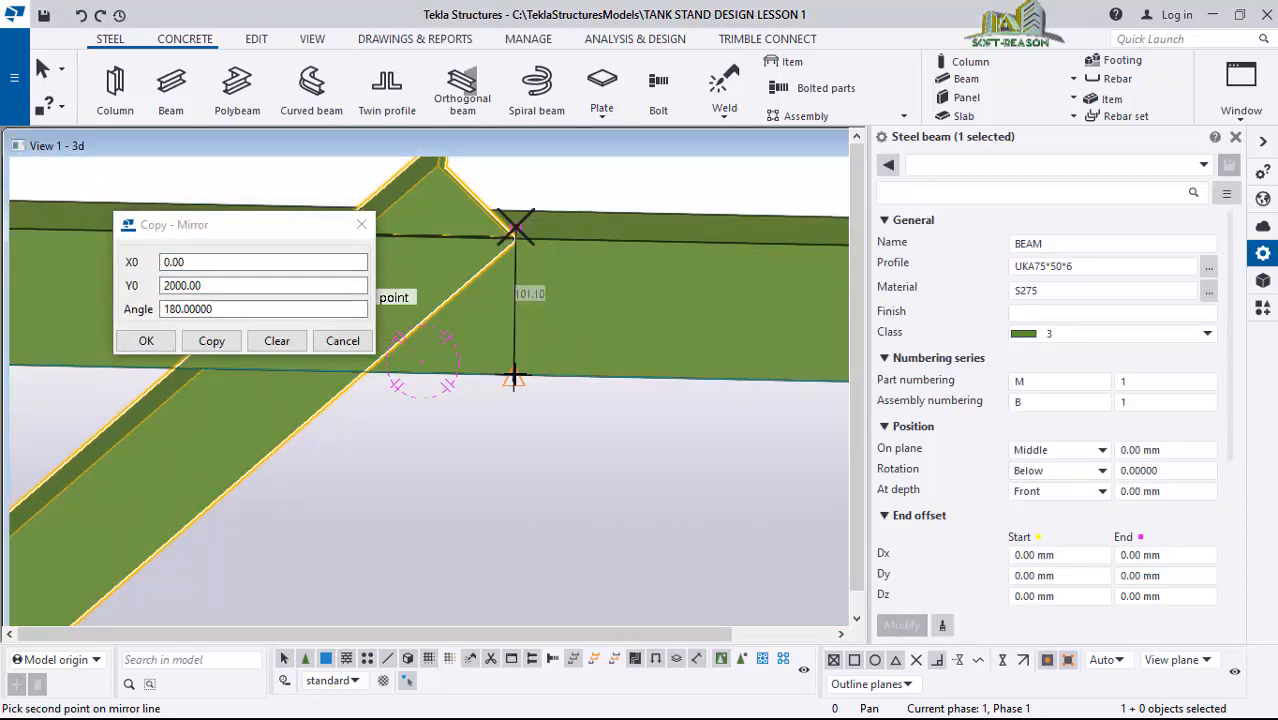
{"action": "left_click", "coordinate": [514, 377]}
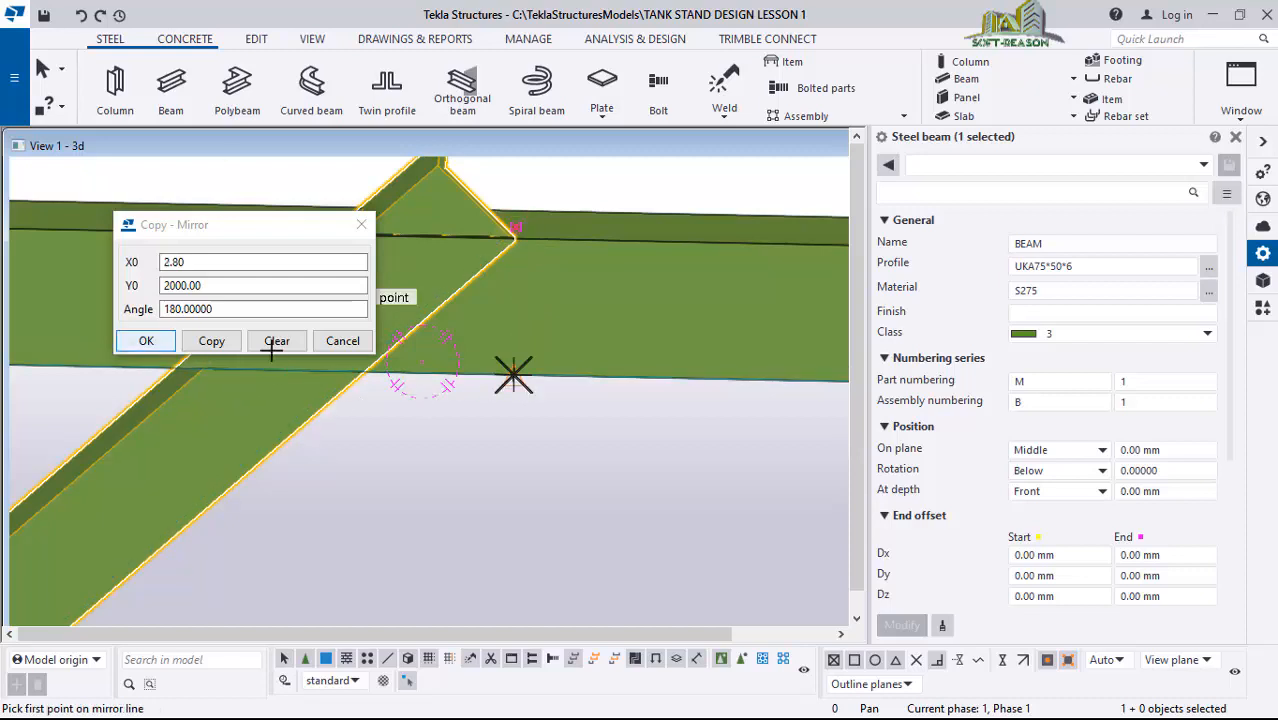
{"action": "left_click", "coordinate": [212, 341]}
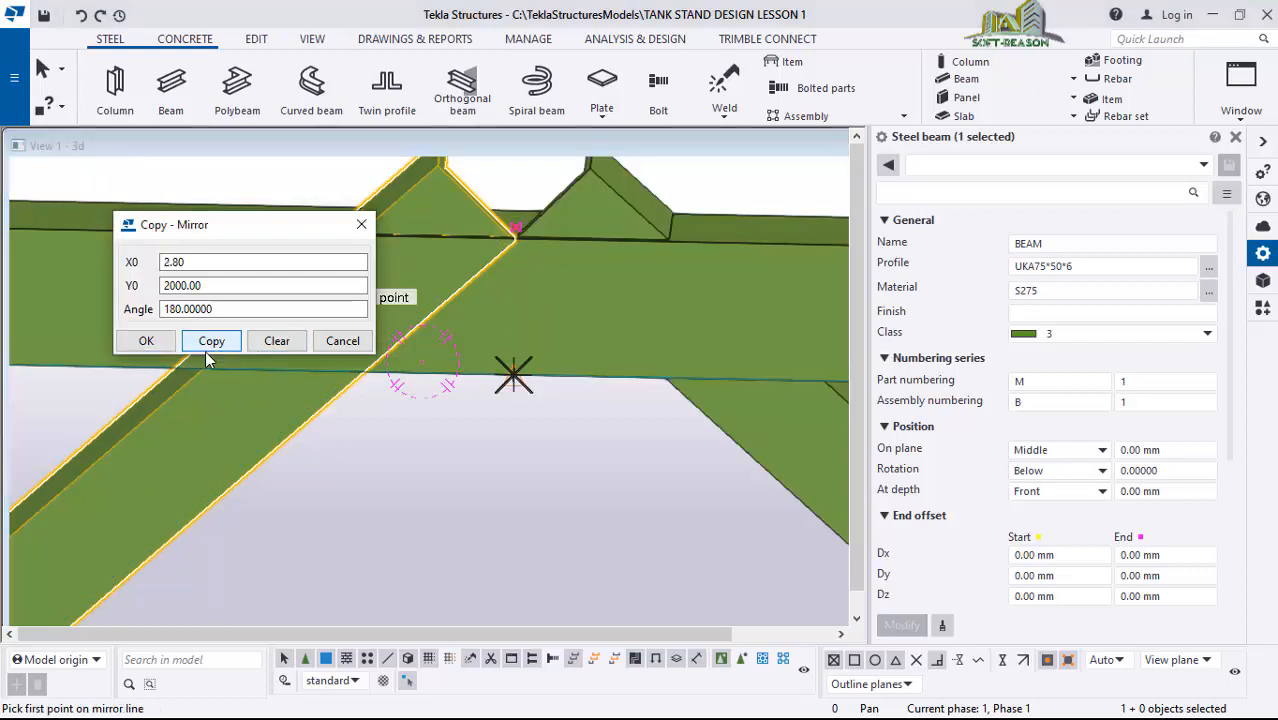
{"action": "left_click", "coordinate": [145, 340]}
{"action": "right_click", "coordinate": [452, 430]}
{"action": "left_click", "coordinate": [527, 89]}
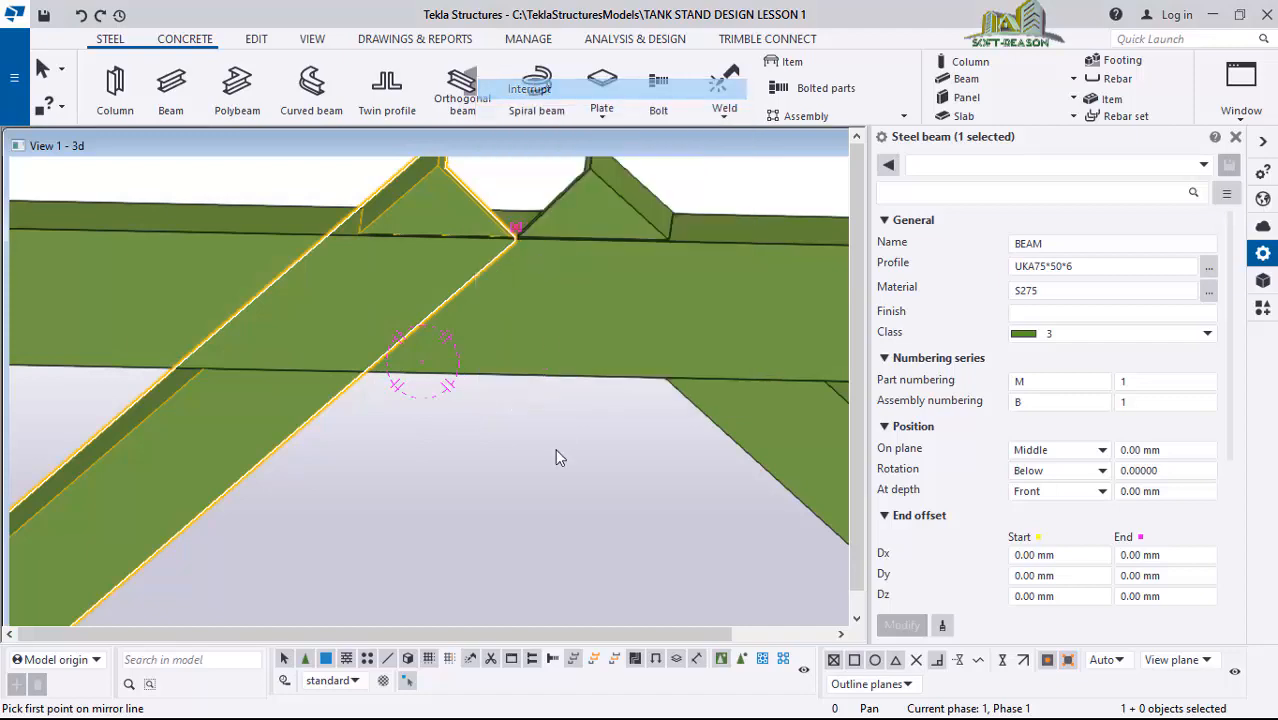
- Model a UKA75*50*6 beam from column A/1 at the lowest A/1–C/1 brace's level to the midpoint of the second A/1–C/1 horizontal brace
{"action": "scroll", "coordinate": [340, 350], "scroll_direction": "down", "scroll_amount": 6}
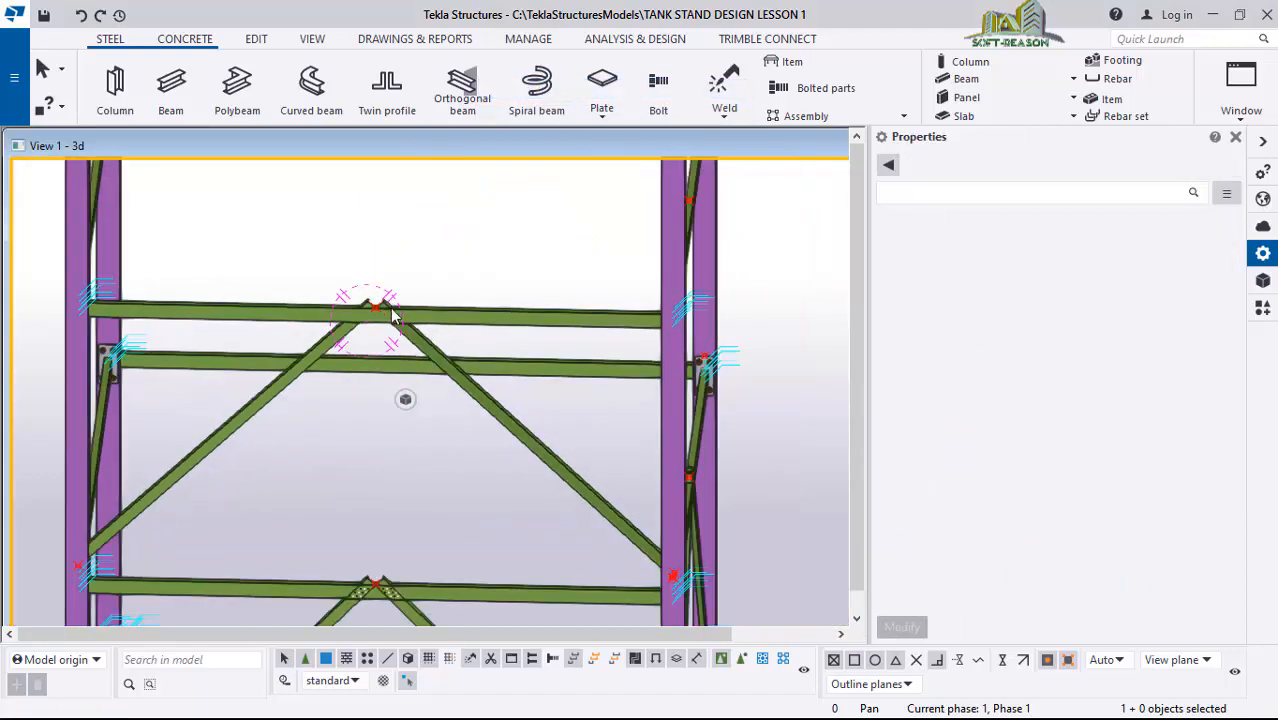
{"action": "middle_click_drag", "start_coordinate": [575, 375], "coordinate": [261, 360], "text": "ctrl"}
{"action": "scroll", "coordinate": [432, 517], "scroll_direction": "down", "scroll_amount": 3}
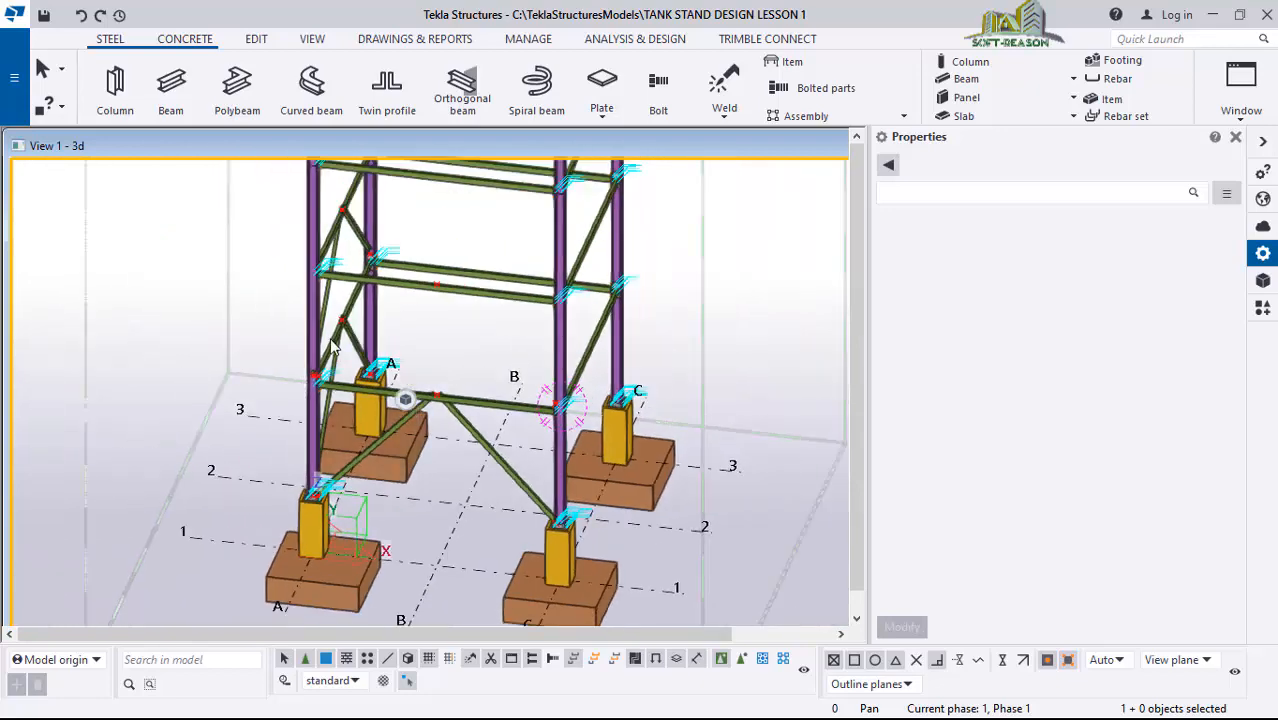
{"action": "scroll", "coordinate": [303, 308], "scroll_direction": "up", "scroll_amount": 2}
{"action": "scroll", "coordinate": [305, 380], "scroll_direction": "up", "scroll_amount": 5}
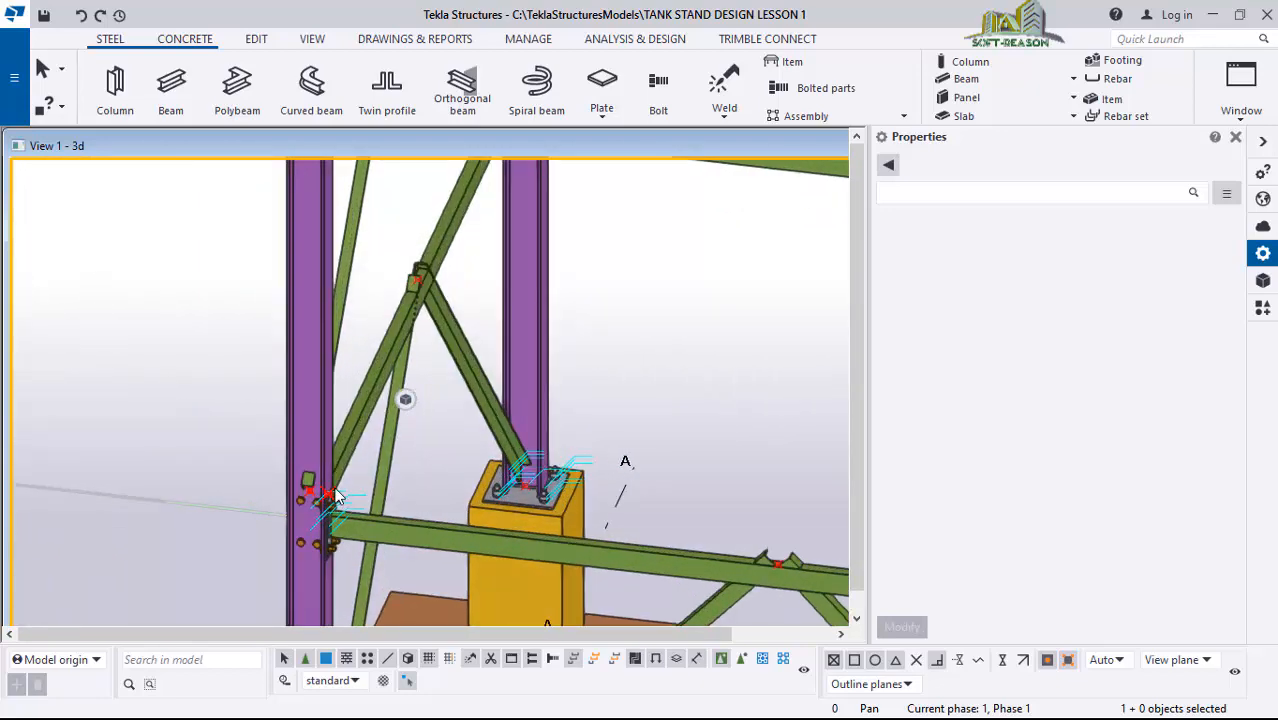
{"action": "middle_click_drag", "start_coordinate": [323, 508], "coordinate": [222, 496], "text": "ctrl"}
{"action": "scroll", "coordinate": [328, 494], "scroll_direction": "up", "scroll_amount": 2}
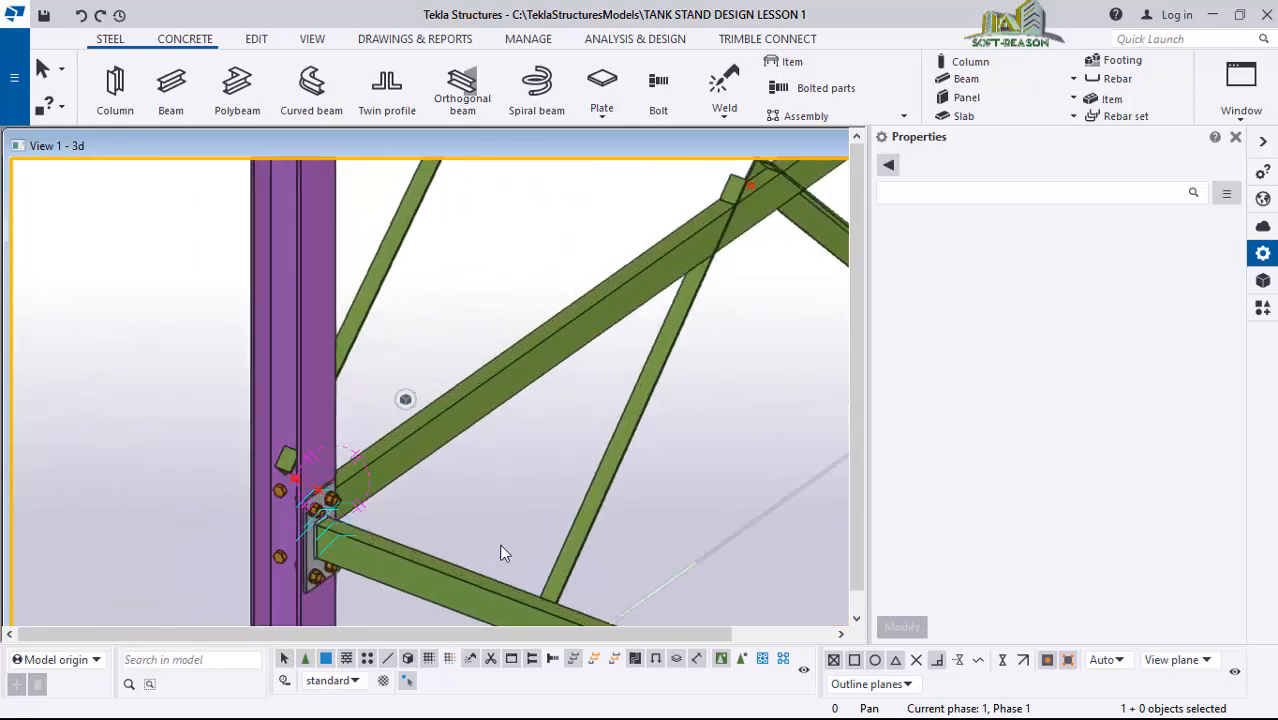
{"action": "left_click", "coordinate": [171, 92]}
{"action": "scroll", "coordinate": [362, 539], "scroll_direction": "up", "scroll_amount": 3}
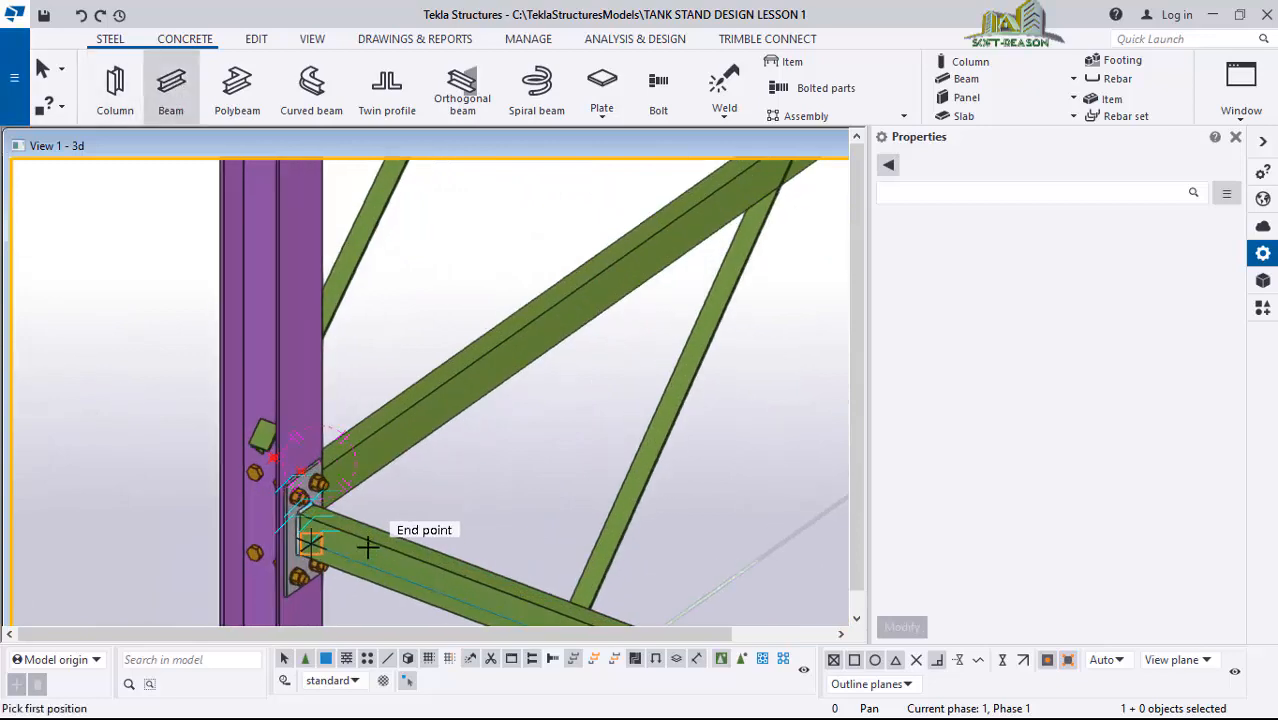
{"action": "left_click", "coordinate": [240, 454]}
{"action": "scroll", "coordinate": [46, 491], "scroll_direction": "down", "scroll_amount": 5}
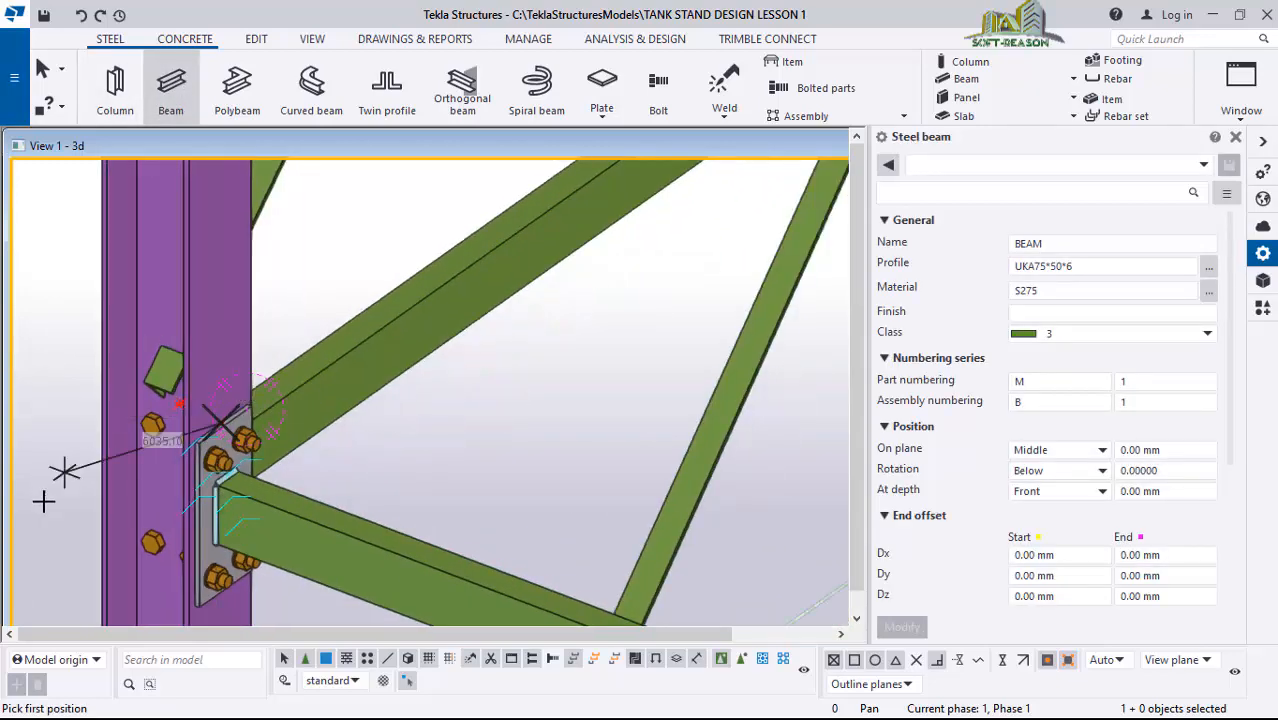
{"action": "scroll", "coordinate": [410, 330], "scroll_direction": "up", "scroll_amount": 2}
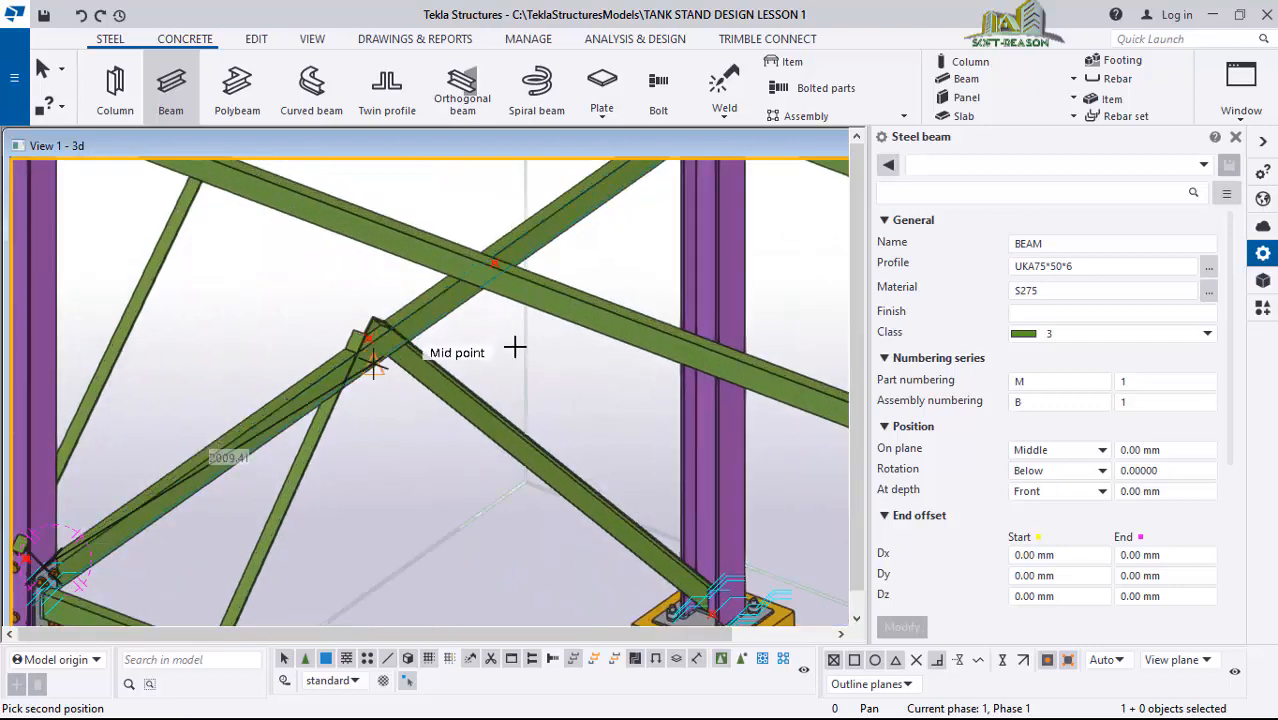
{"action": "middle_click_drag", "start_coordinate": [499, 320], "coordinate": [268, 291], "text": "ctrl"}
{"action": "scroll", "coordinate": [202, 297], "scroll_direction": "down", "scroll_amount": 3}
{"action": "scroll", "coordinate": [540, 480], "scroll_direction": "up", "scroll_amount": 3}
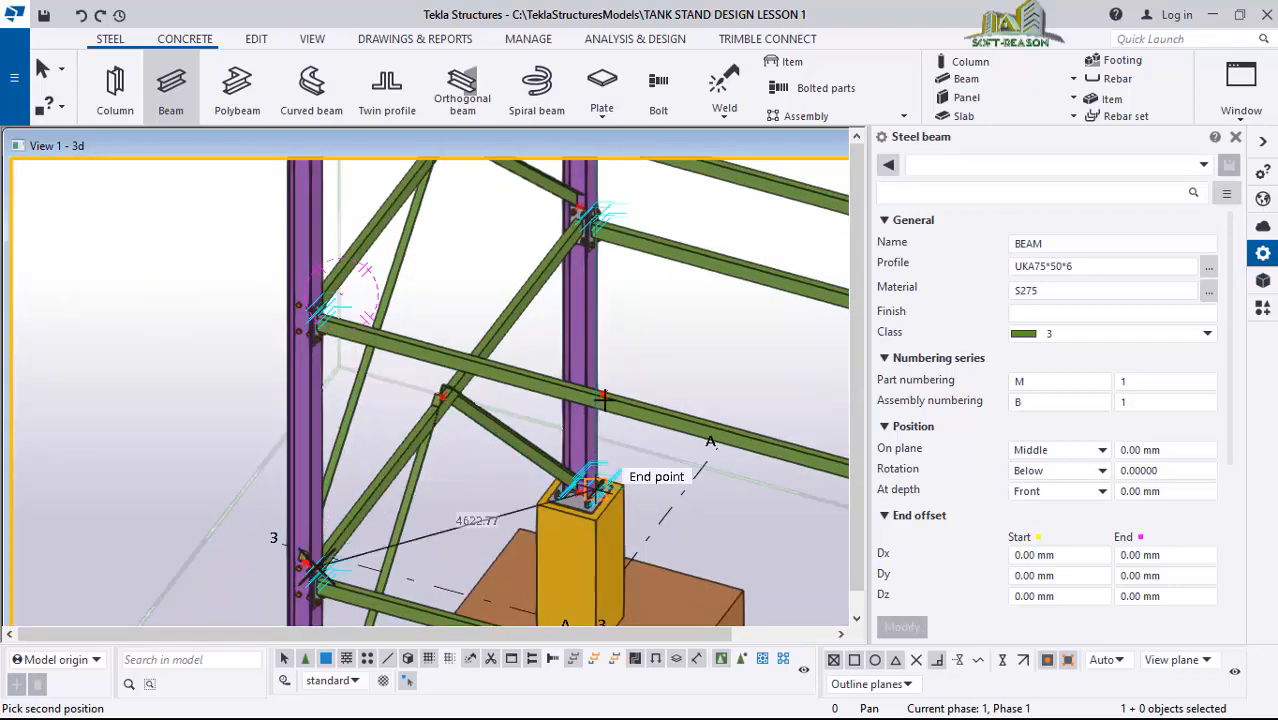
{"action": "scroll", "coordinate": [599, 386], "scroll_direction": "up", "scroll_amount": 2}
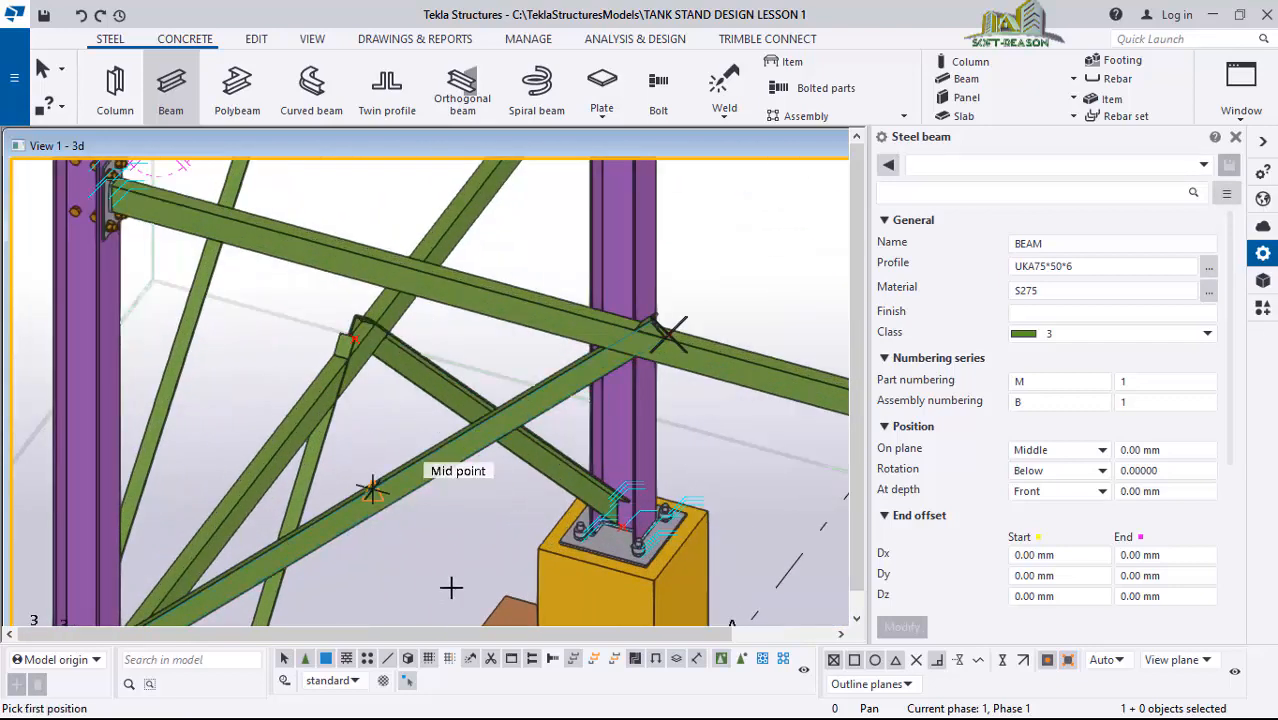
{"action": "key", "text": "Escape"}
- Examine the new second-tier A/1–C/1 diagonal's lower end at column A/1's bolted joint
{"action": "scroll", "coordinate": [422, 531], "scroll_direction": "up", "scroll_amount": 3}
{"action": "scroll", "coordinate": [440, 355], "scroll_direction": "down", "scroll_amount": 3}
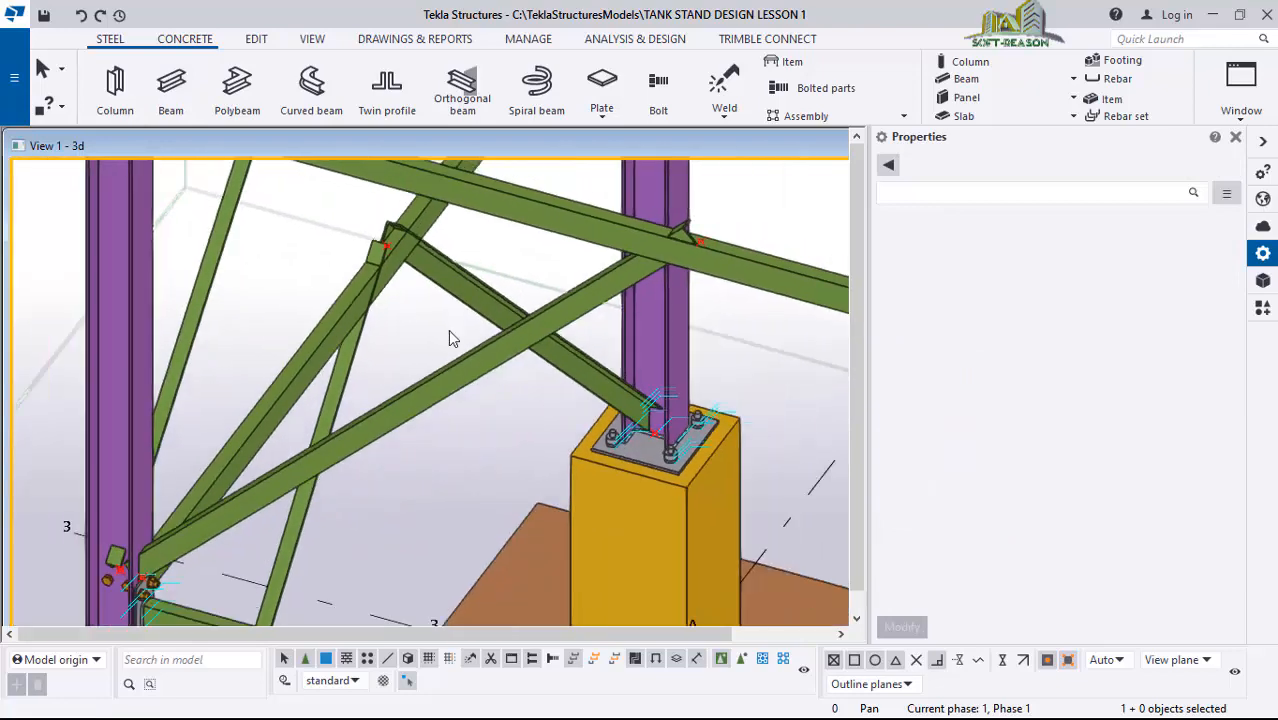
{"action": "scroll", "coordinate": [285, 485], "scroll_direction": "up", "scroll_amount": 2}
{"action": "scroll", "coordinate": [135, 536], "scroll_direction": "up", "scroll_amount": 2}
{"action": "scroll", "coordinate": [211, 531], "scroll_direction": "up", "scroll_amount": 2}
{"action": "scroll", "coordinate": [212, 523], "scroll_direction": "up", "scroll_amount": 1}
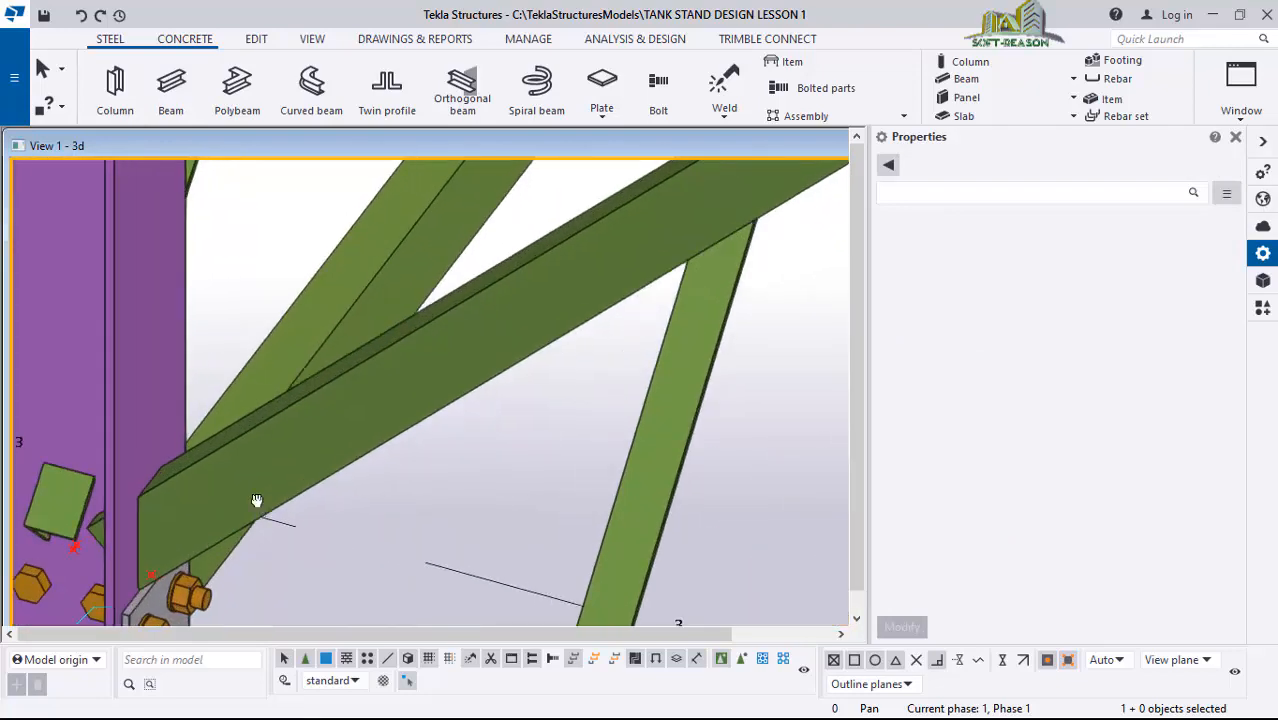
{"action": "middle_click_drag", "start_coordinate": [256, 502], "coordinate": [224, 487], "text": "ctrl"}
{"action": "scroll", "coordinate": [240, 520], "scroll_direction": "down", "scroll_amount": 5}
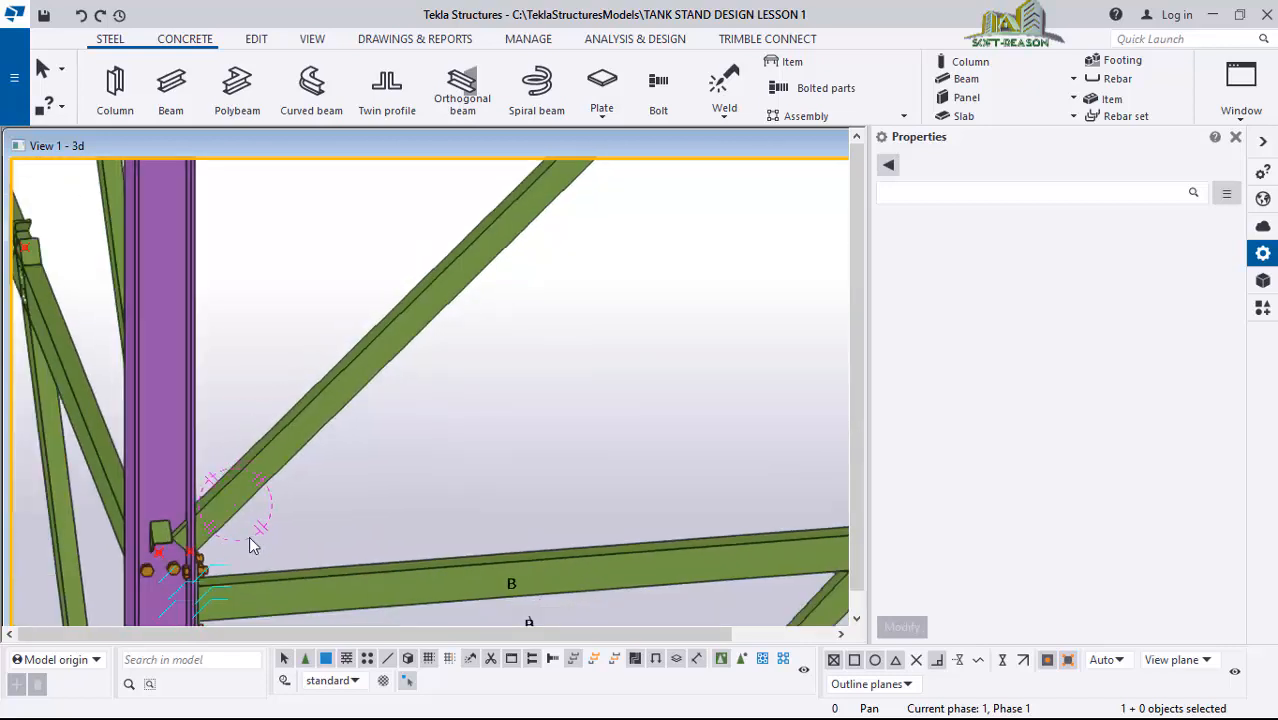
- Mirror-copy the second-tier A/1–C/1 diagonal about the second A/1–C/1 brace's midpoint, with X0 2000.00, Y0 2.80 and angle -90
{"action": "scroll", "coordinate": [458, 341], "scroll_direction": "up", "scroll_amount": 2}
{"action": "left_click", "coordinate": [453, 346]}
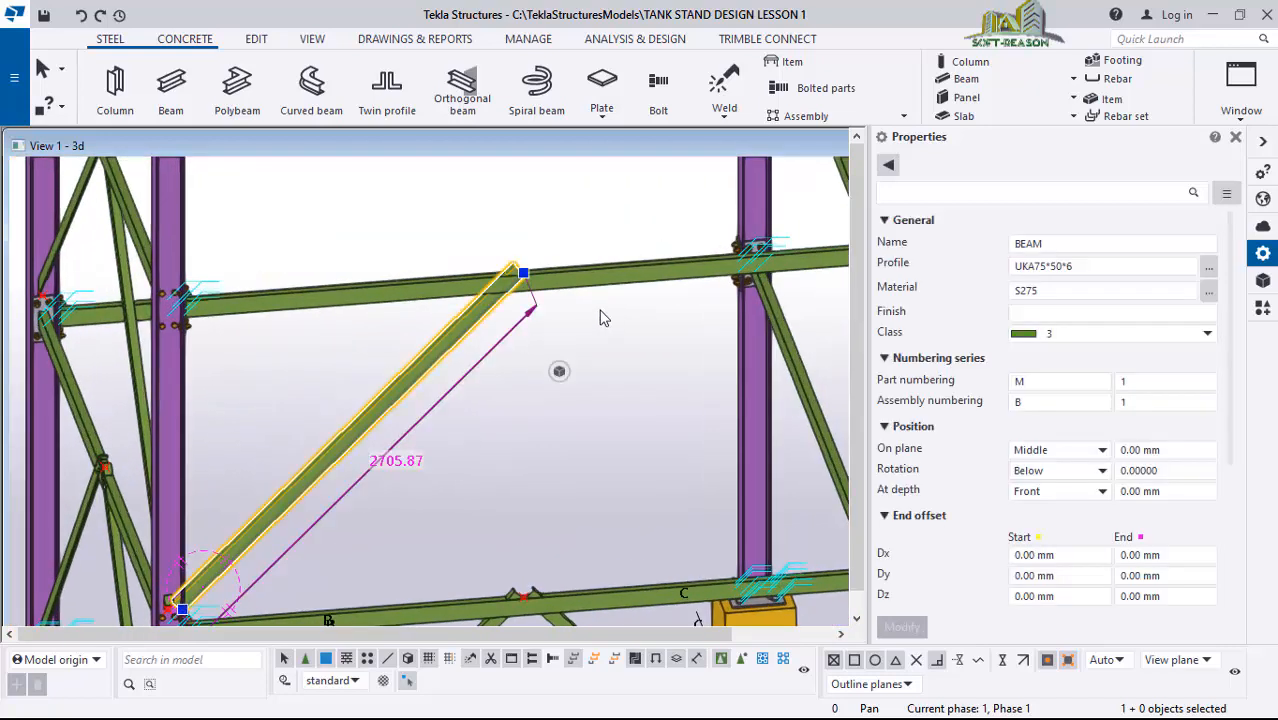
{"action": "right_click", "coordinate": [600, 317]}
{"action": "mouse_move", "coordinate": [712, 300]}
{"action": "left_click", "coordinate": [884, 345]}
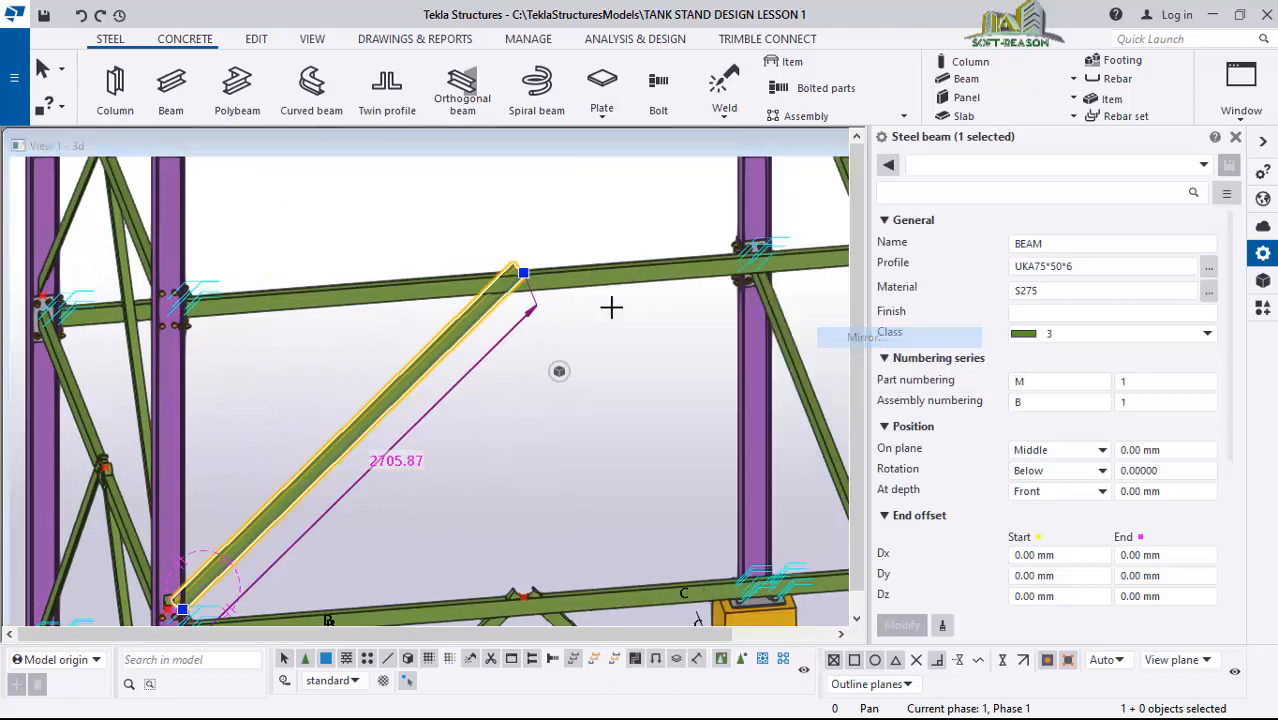
{"action": "scroll", "coordinate": [515, 270], "scroll_direction": "up", "scroll_amount": 5}
{"action": "scroll", "coordinate": [527, 273], "scroll_direction": "up", "scroll_amount": 3}
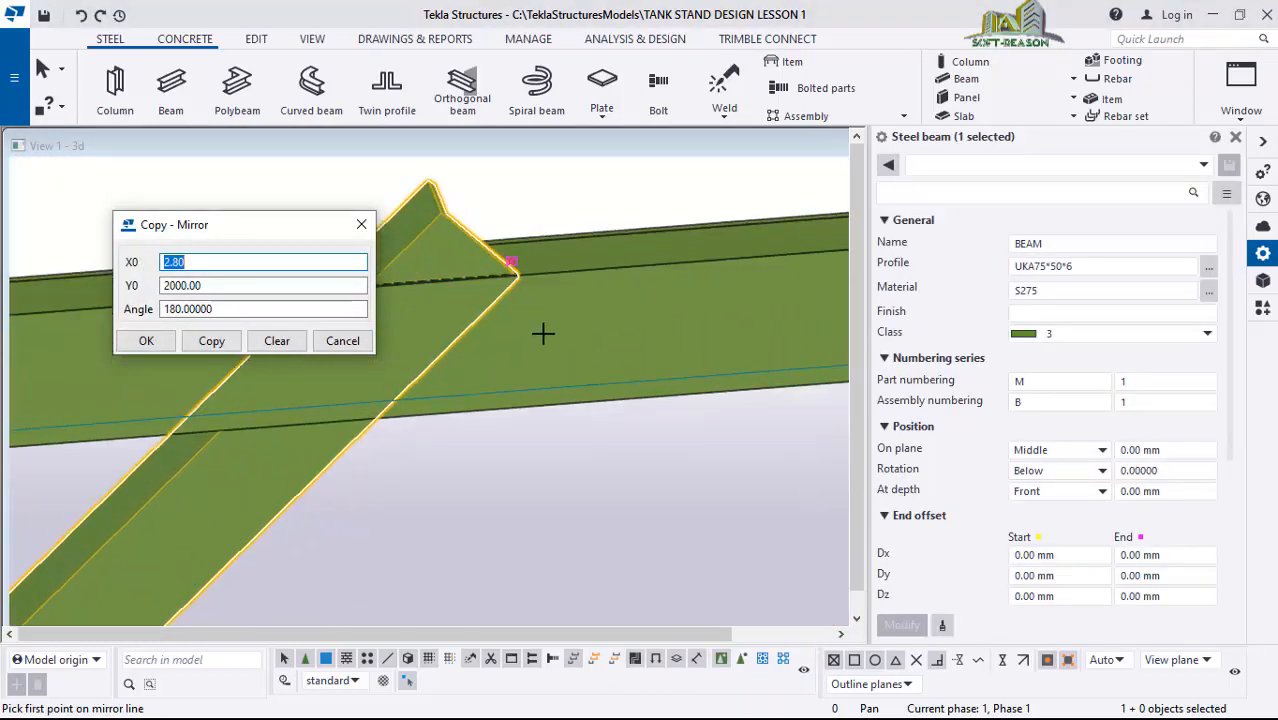
{"action": "left_click", "coordinate": [503, 250]}
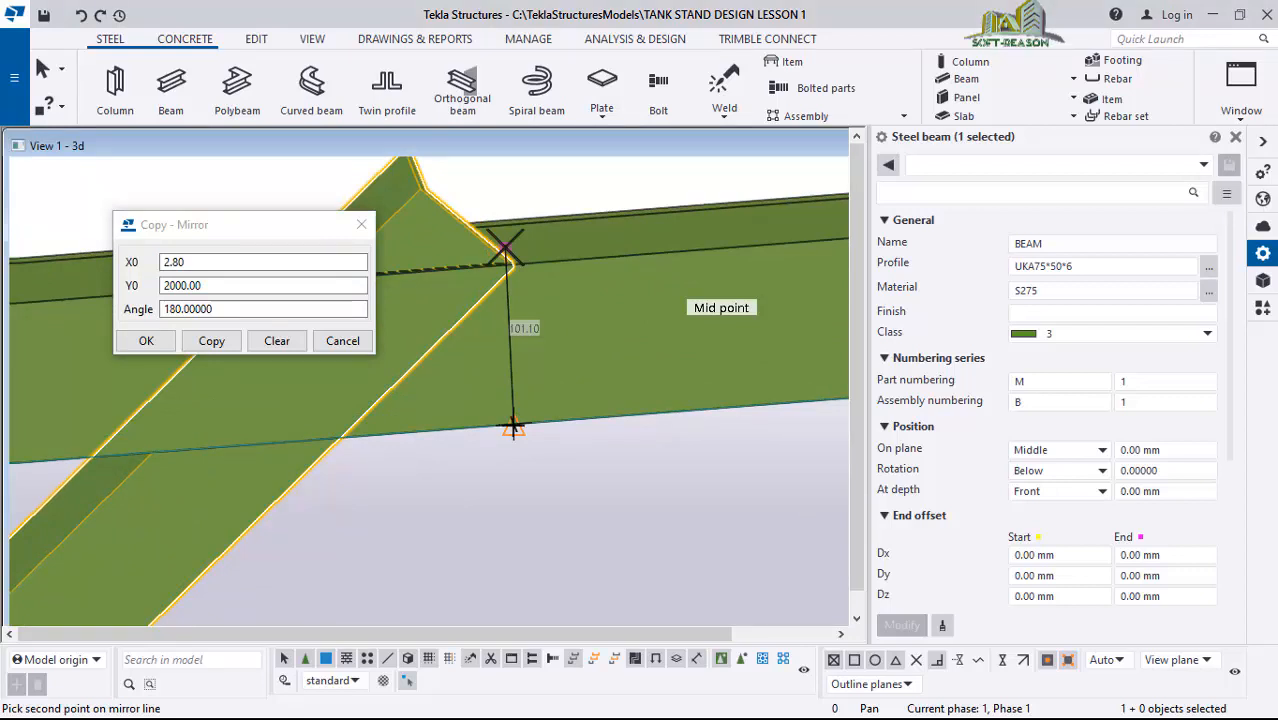
{"action": "left_click", "coordinate": [512, 426]}
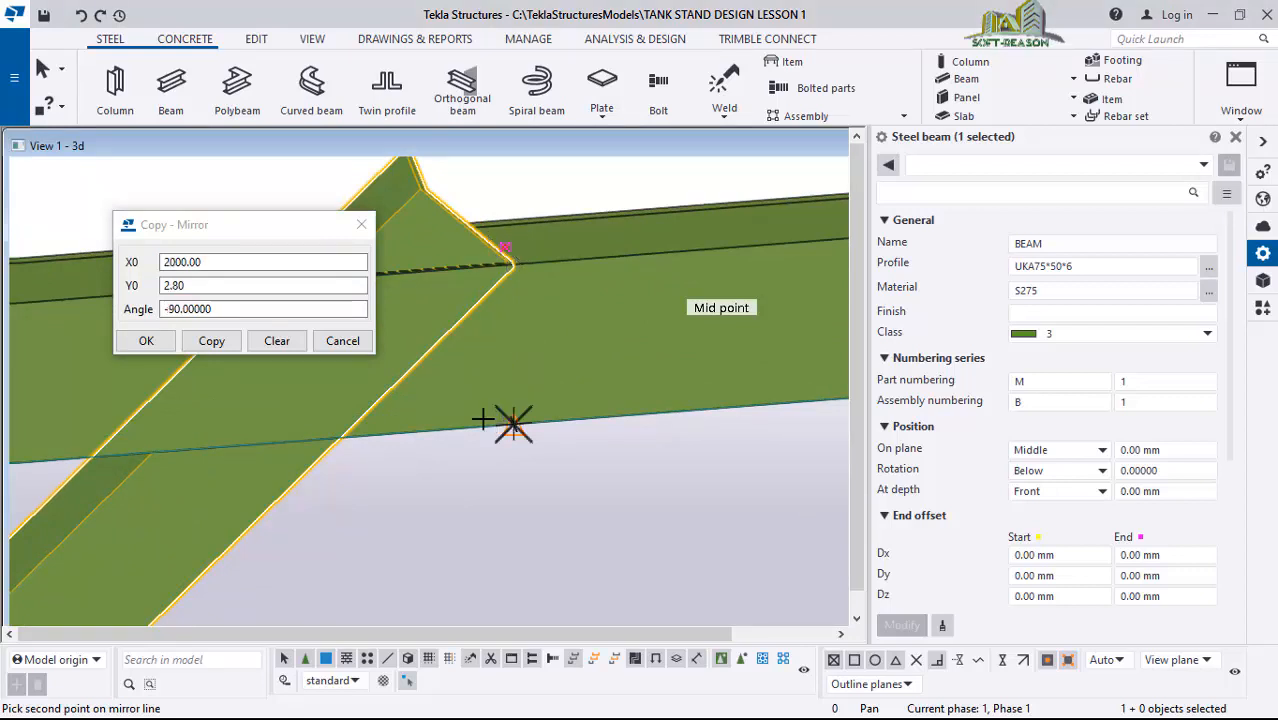
{"action": "left_click", "coordinate": [210, 342]}
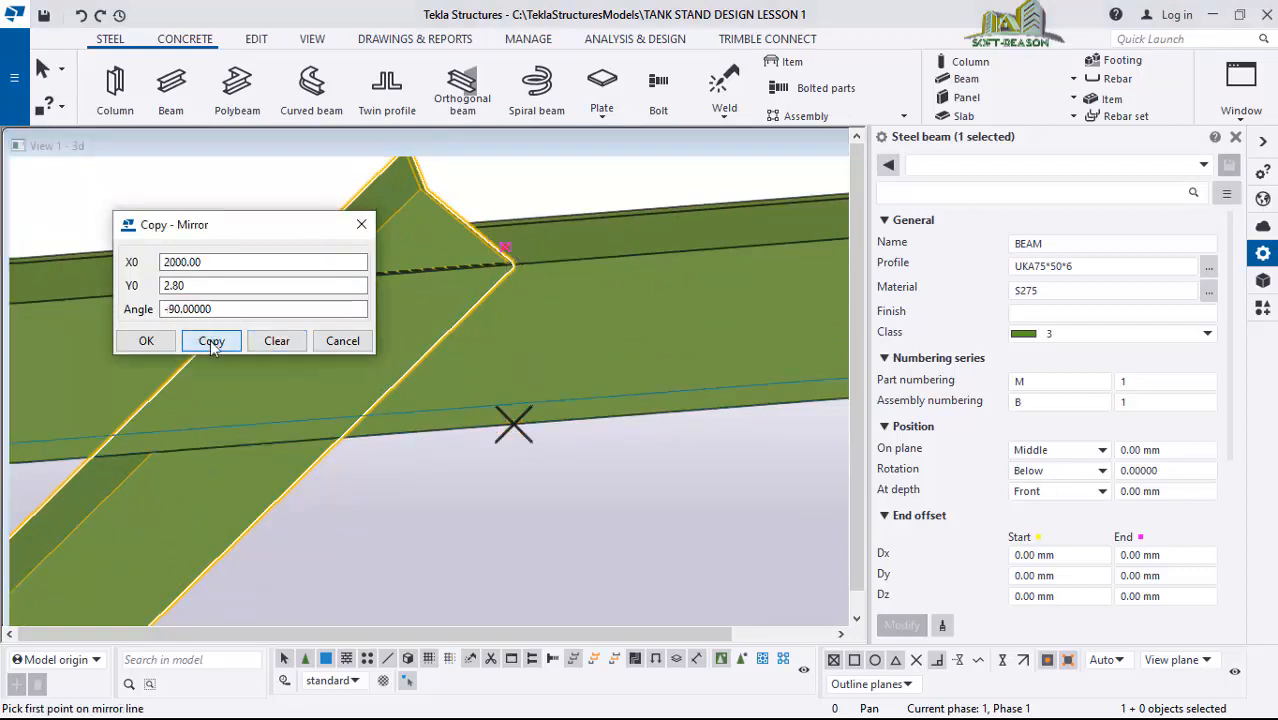
{"action": "left_click", "coordinate": [125, 341]}
{"action": "right_click", "coordinate": [520, 505]}
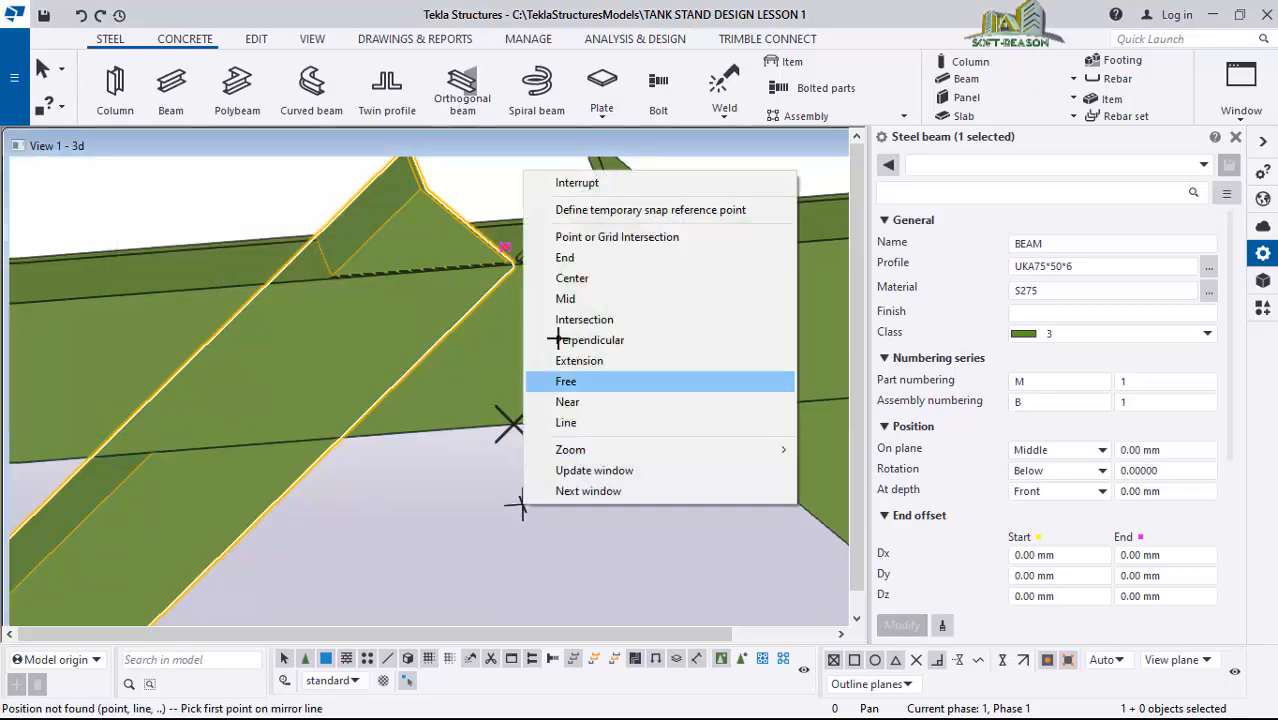
{"action": "left_click", "coordinate": [577, 182]}
{"action": "left_click", "coordinate": [577, 443]}
{"action": "scroll", "coordinate": [520, 365], "scroll_direction": "down", "scroll_amount": 4}
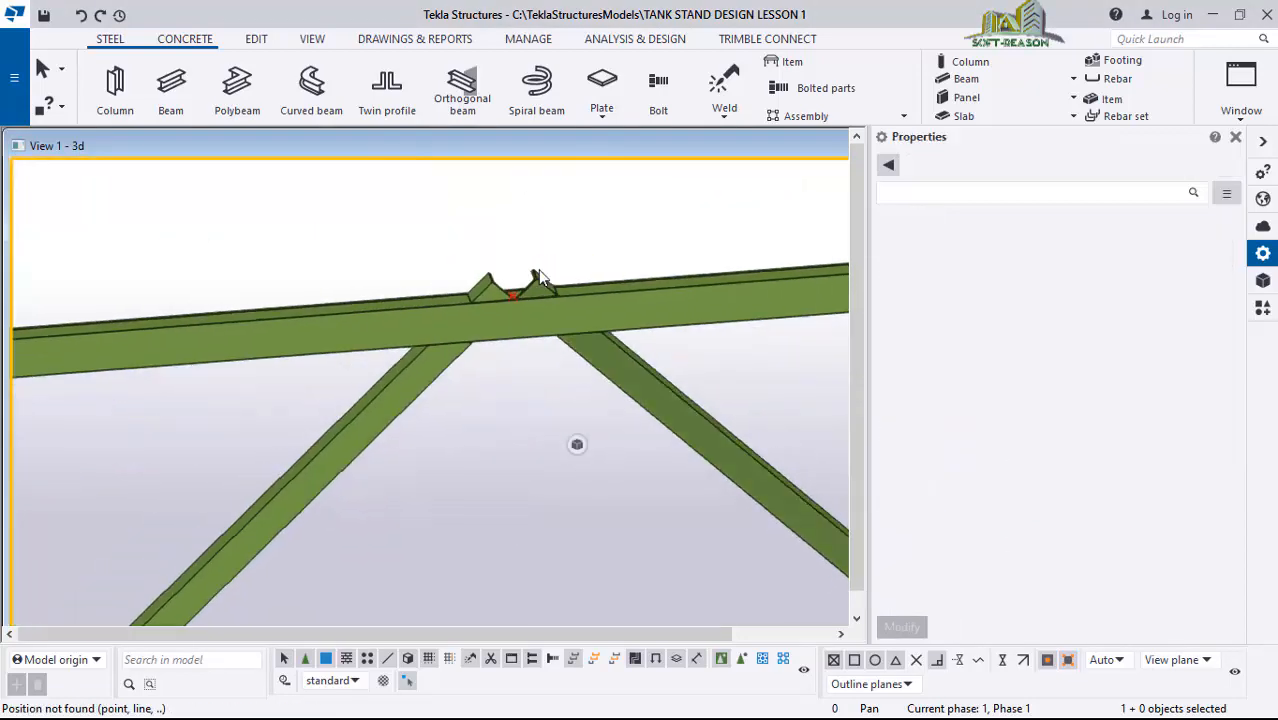
- Search the applications and components catalog for 11
{"action": "scroll", "coordinate": [537, 277], "scroll_direction": "down", "scroll_amount": 10}
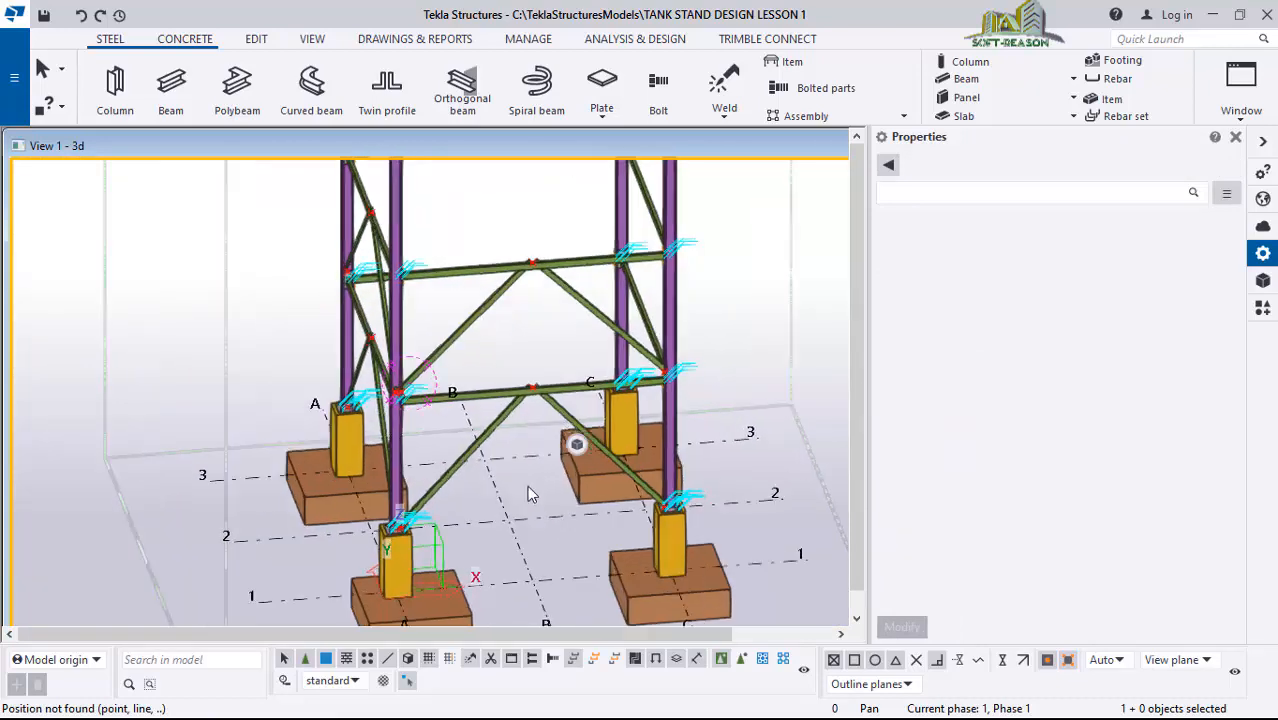
{"action": "scroll", "coordinate": [527, 485], "scroll_direction": "up", "scroll_amount": 4}
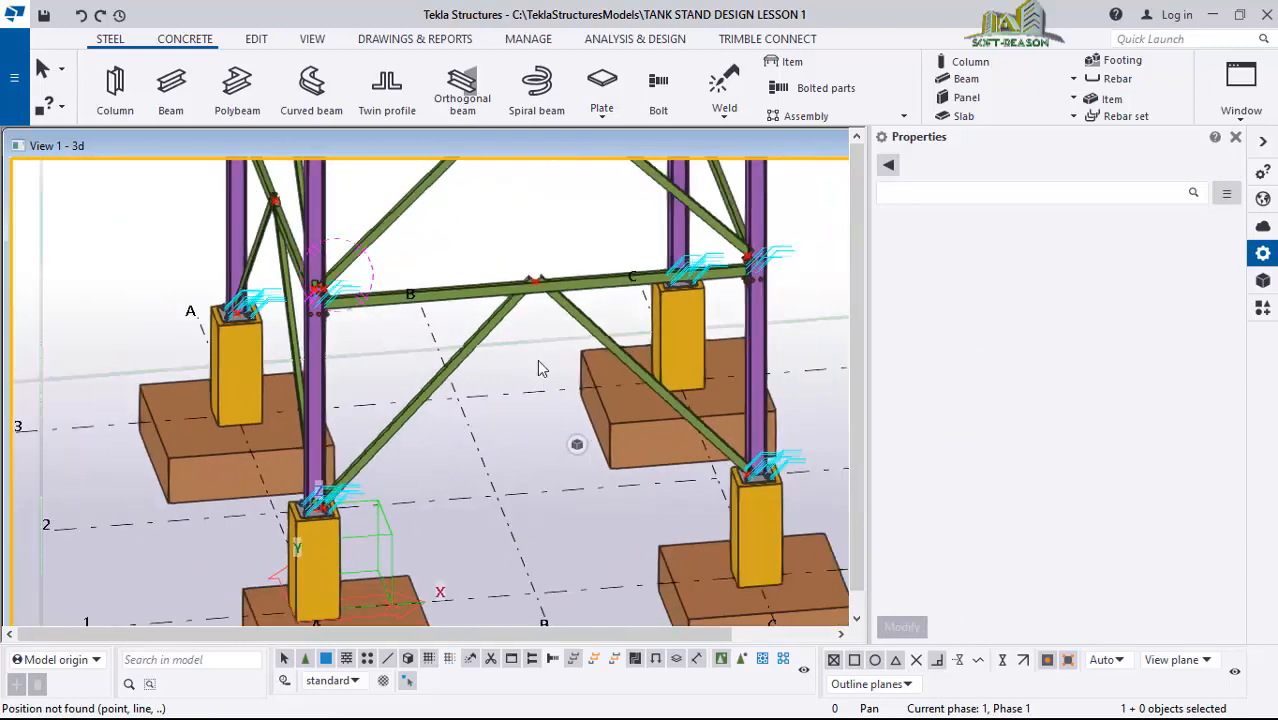
{"action": "scroll", "coordinate": [537, 369], "scroll_direction": "up", "scroll_amount": 2}
{"action": "scroll", "coordinate": [505, 430], "scroll_direction": "up", "scroll_amount": 3}
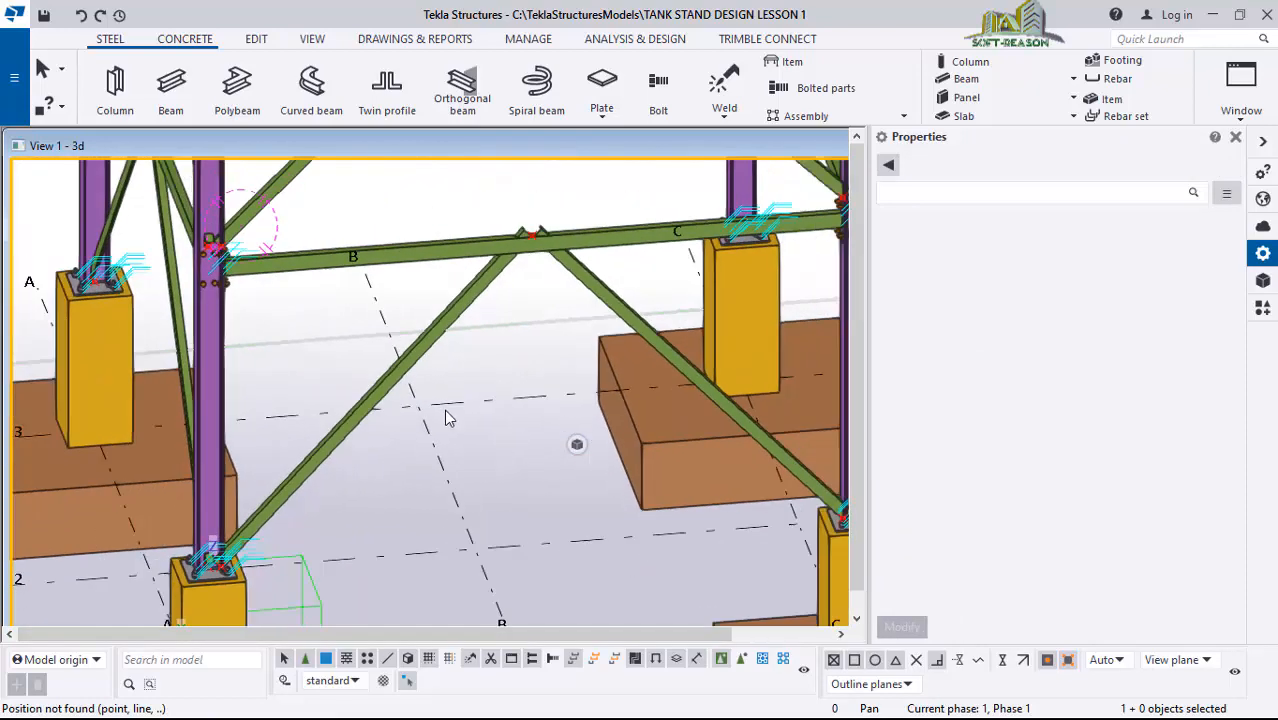
{"action": "scroll", "coordinate": [579, 242], "scroll_direction": "up", "scroll_amount": 3}
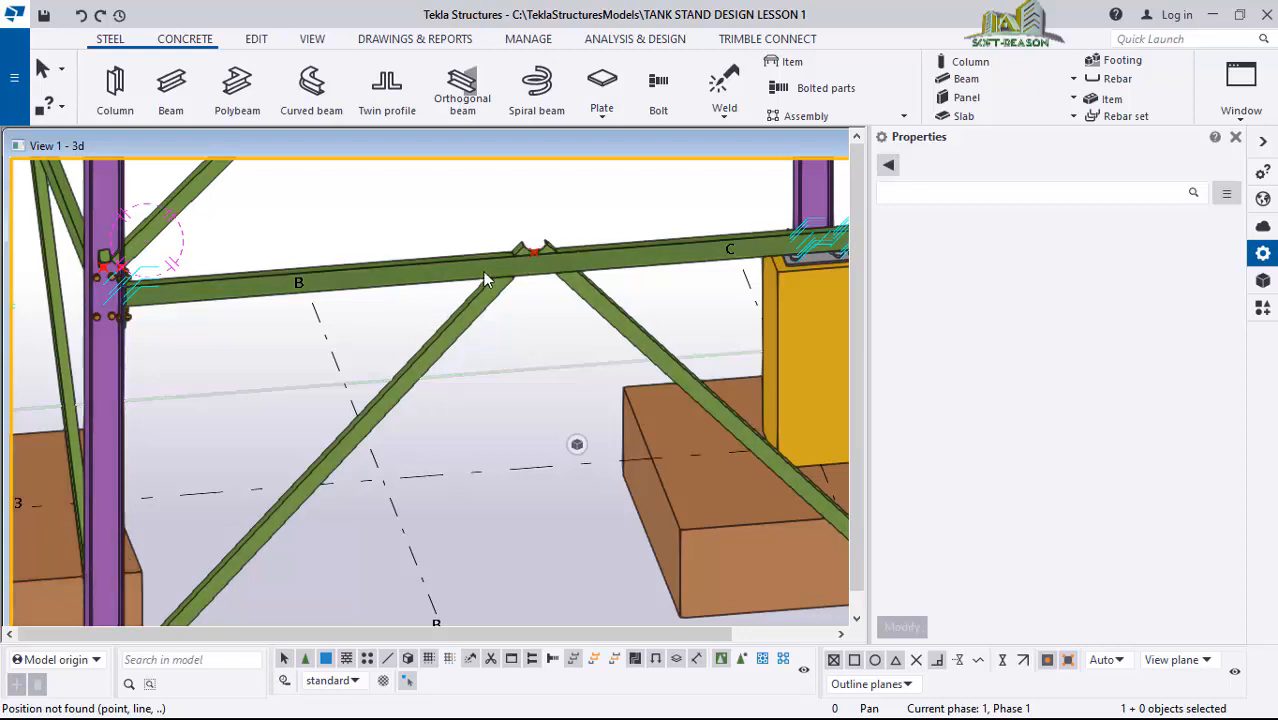
{"action": "scroll", "coordinate": [483, 271], "scroll_direction": "down", "scroll_amount": 3}
{"action": "left_click", "coordinate": [532, 451]}
{"action": "left_click", "coordinate": [1262, 307]}
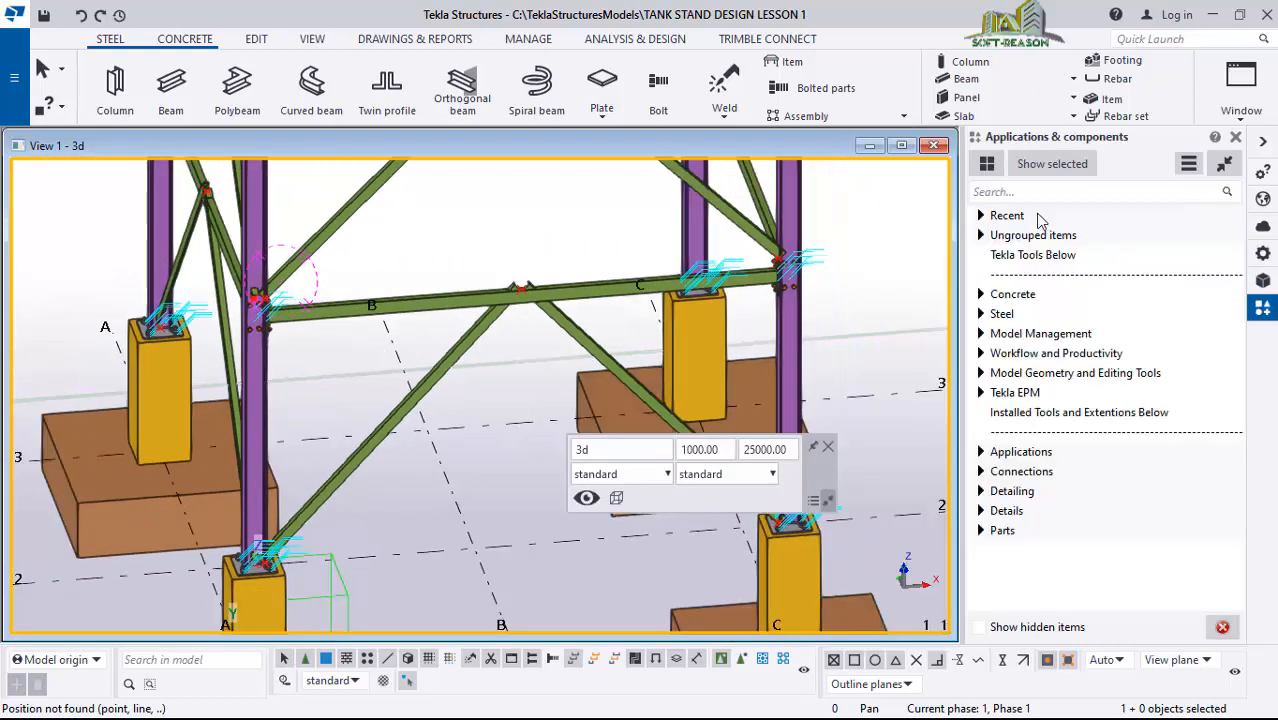
{"action": "left_click", "coordinate": [1064, 193]}
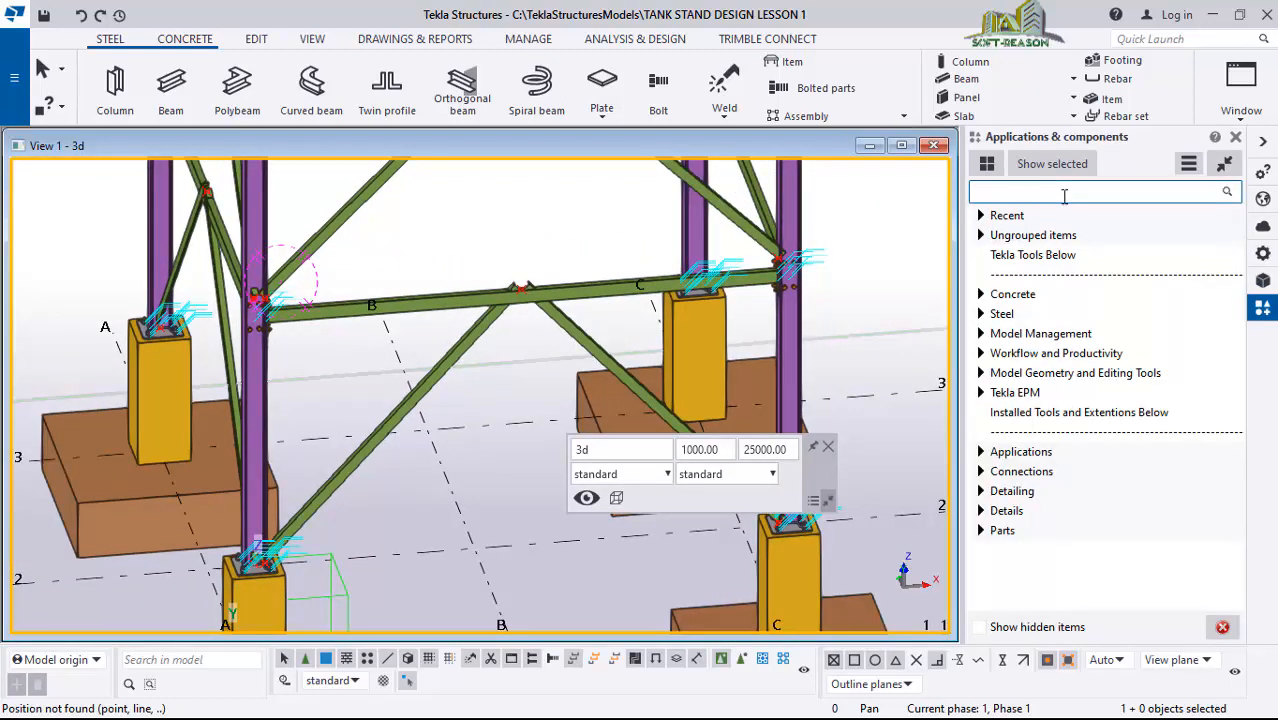
{"action": "type", "text": "11"}
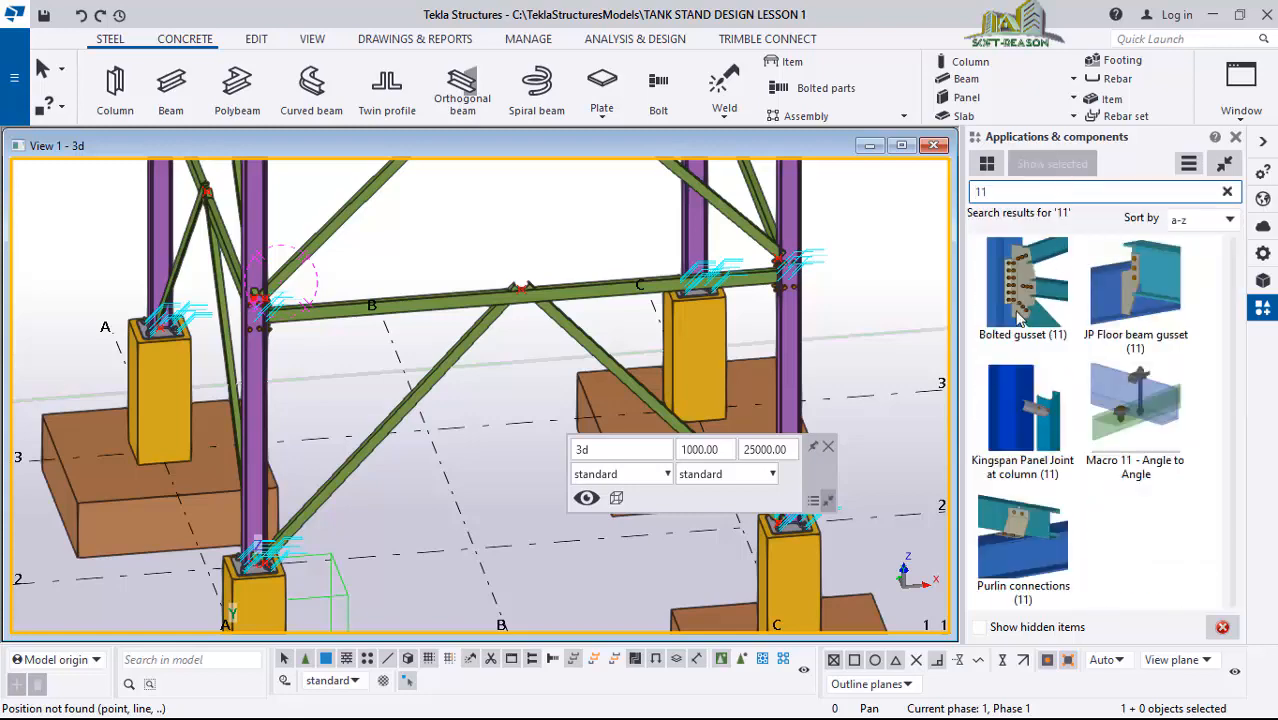
- Apply Bolted gusset (11) with the lowest A/1–C/1 horizontal brace as main part and the two diagonals below it as secondary parts
{"action": "left_click", "coordinate": [1027, 308]}
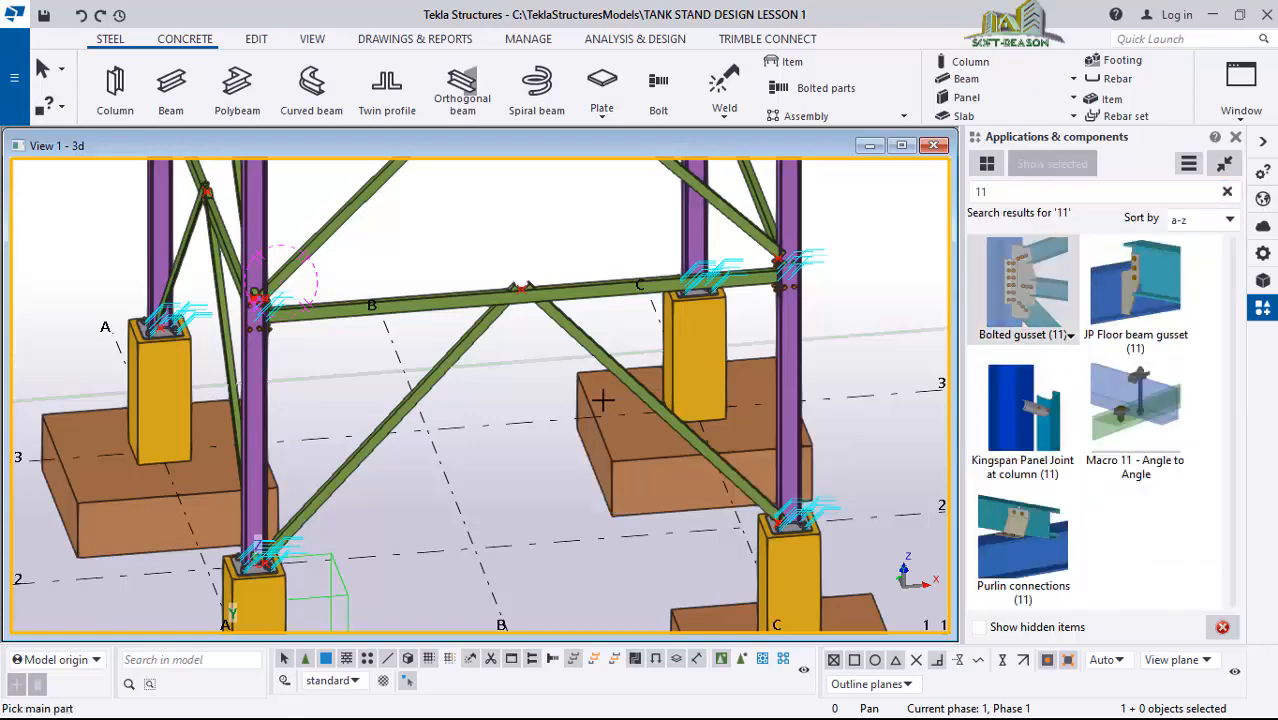
{"action": "scroll", "coordinate": [490, 300], "scroll_direction": "up", "scroll_amount": 5}
{"action": "left_click", "coordinate": [425, 264]}
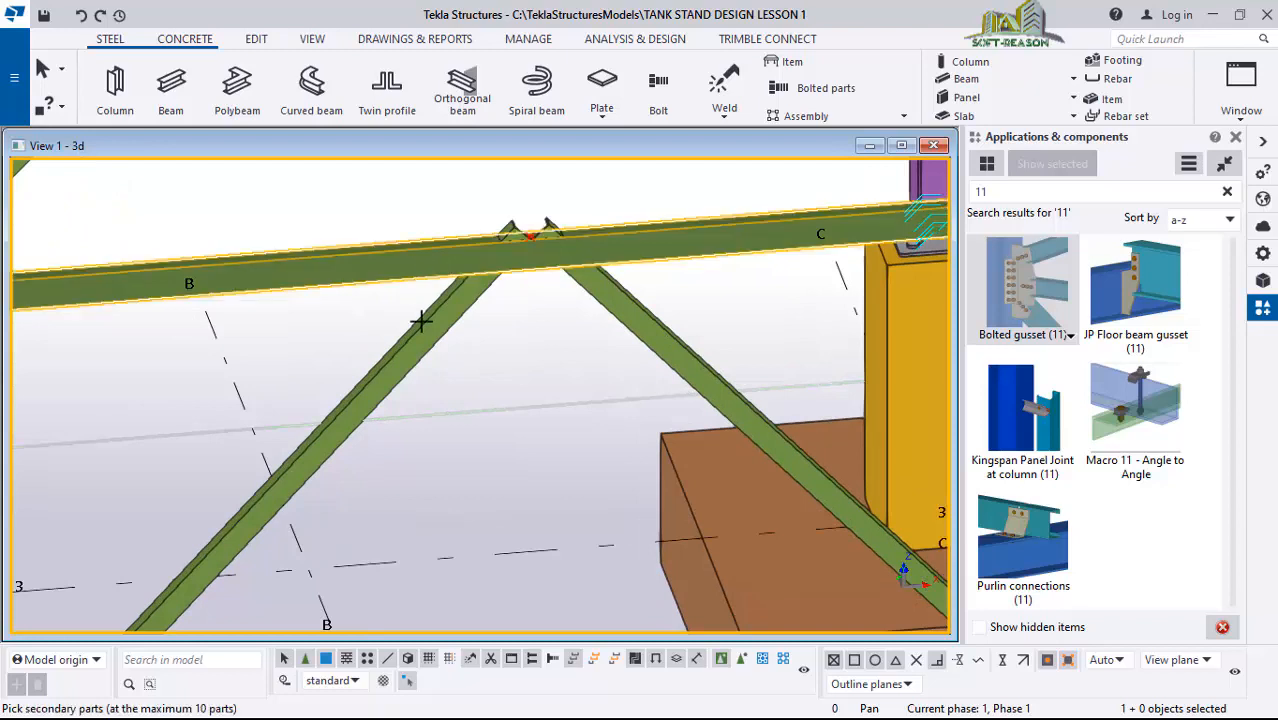
{"action": "left_click", "coordinate": [435, 321]}
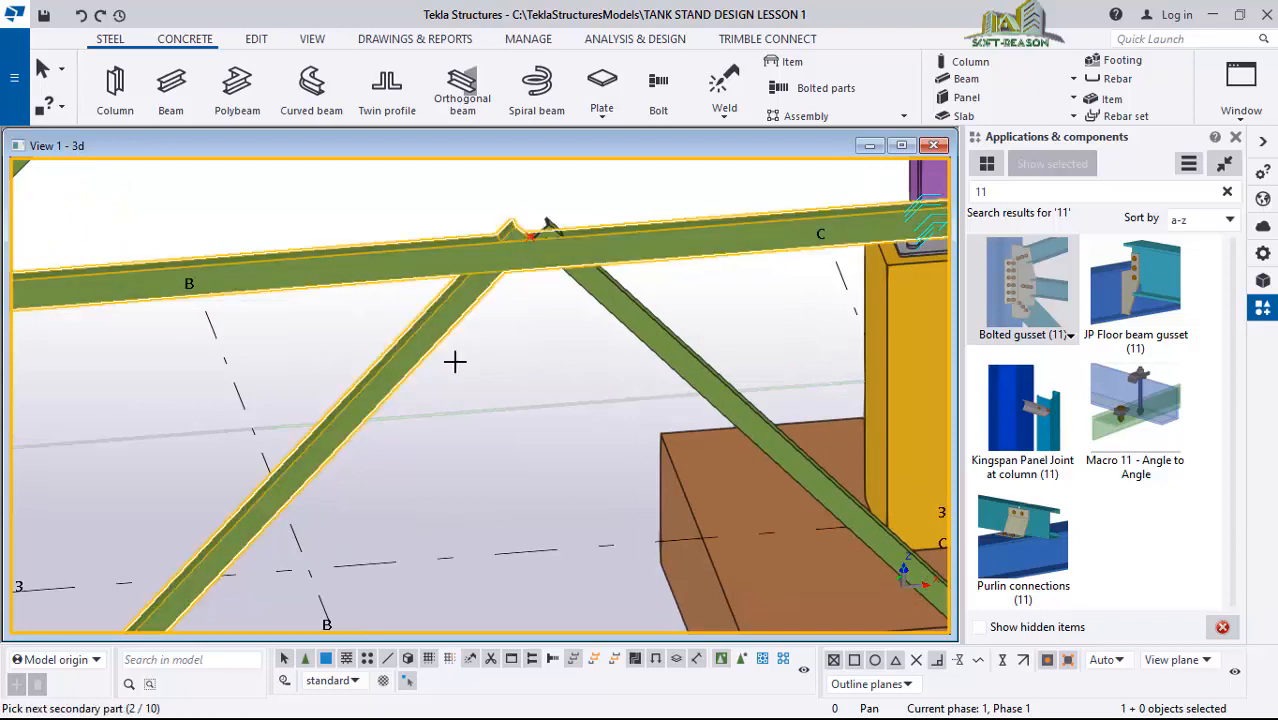
{"action": "left_click", "coordinate": [610, 309]}
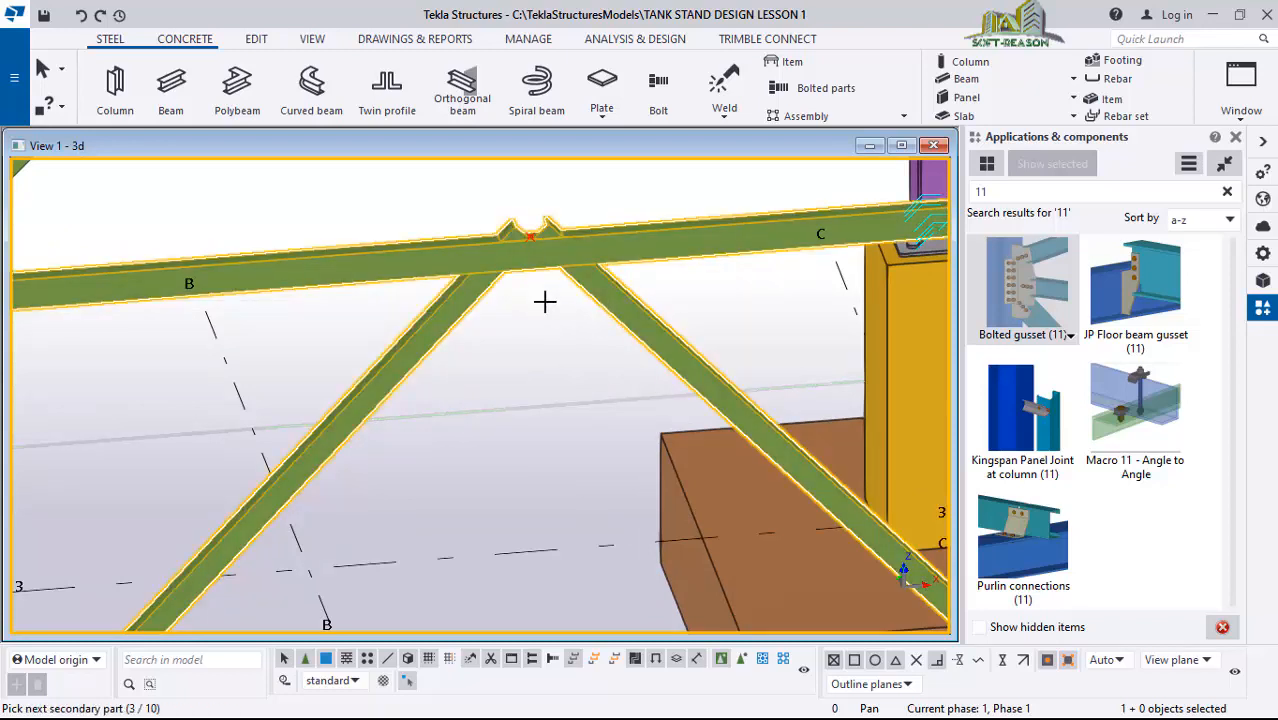
{"action": "middle_click", "coordinate": [543, 301]}
{"action": "scroll", "coordinate": [562, 290], "scroll_direction": "up", "scroll_amount": 4}
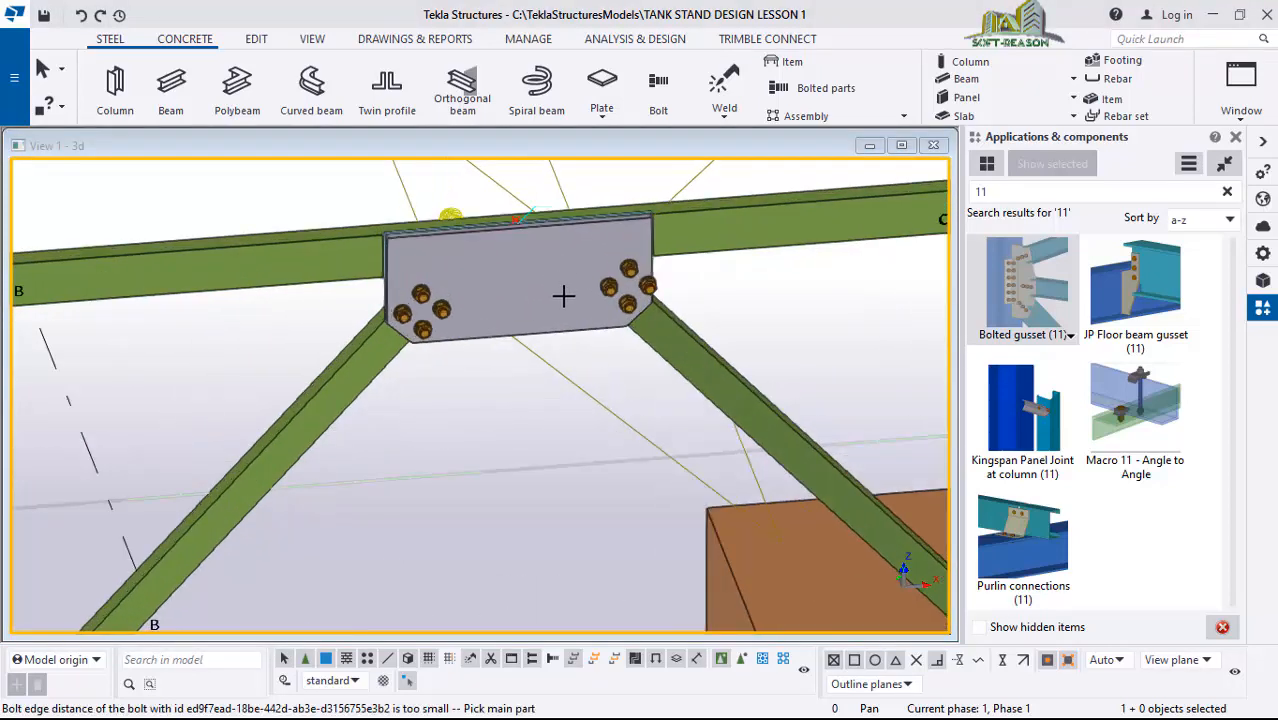
{"action": "scroll", "coordinate": [380, 350], "scroll_direction": "up", "scroll_amount": 2}
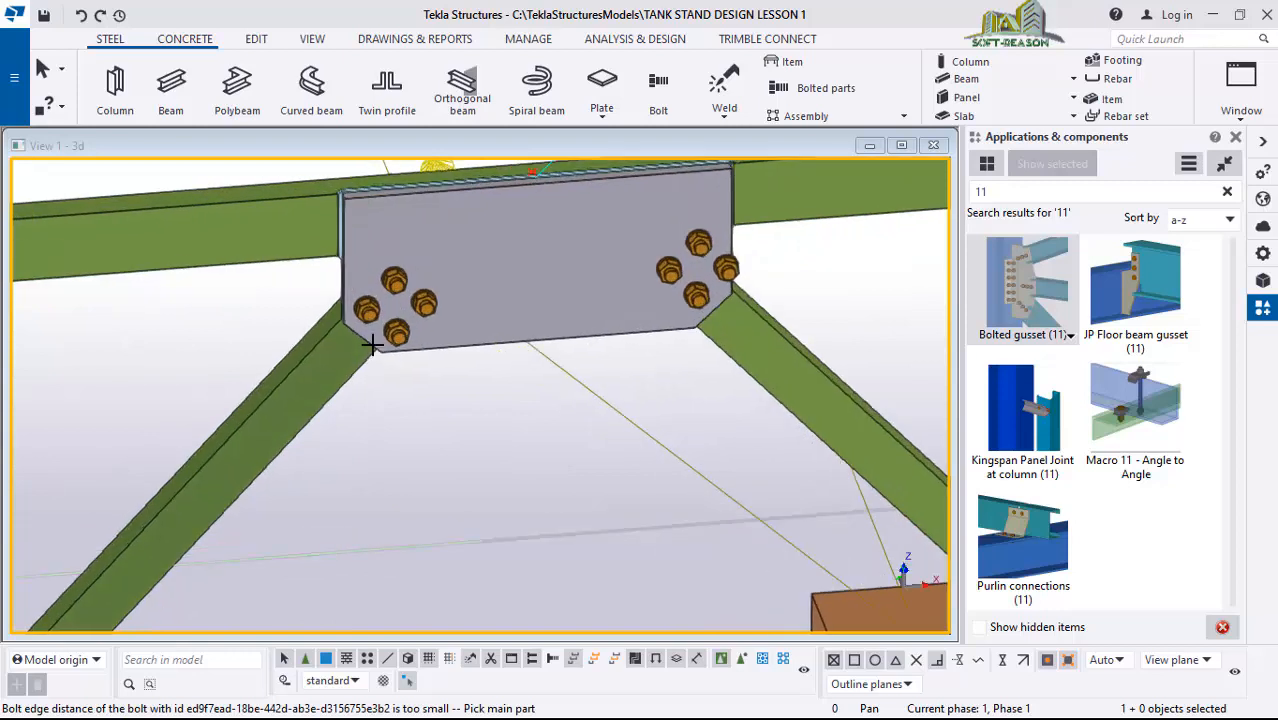
{"action": "scroll", "coordinate": [397, 316], "scroll_direction": "up", "scroll_amount": 2}
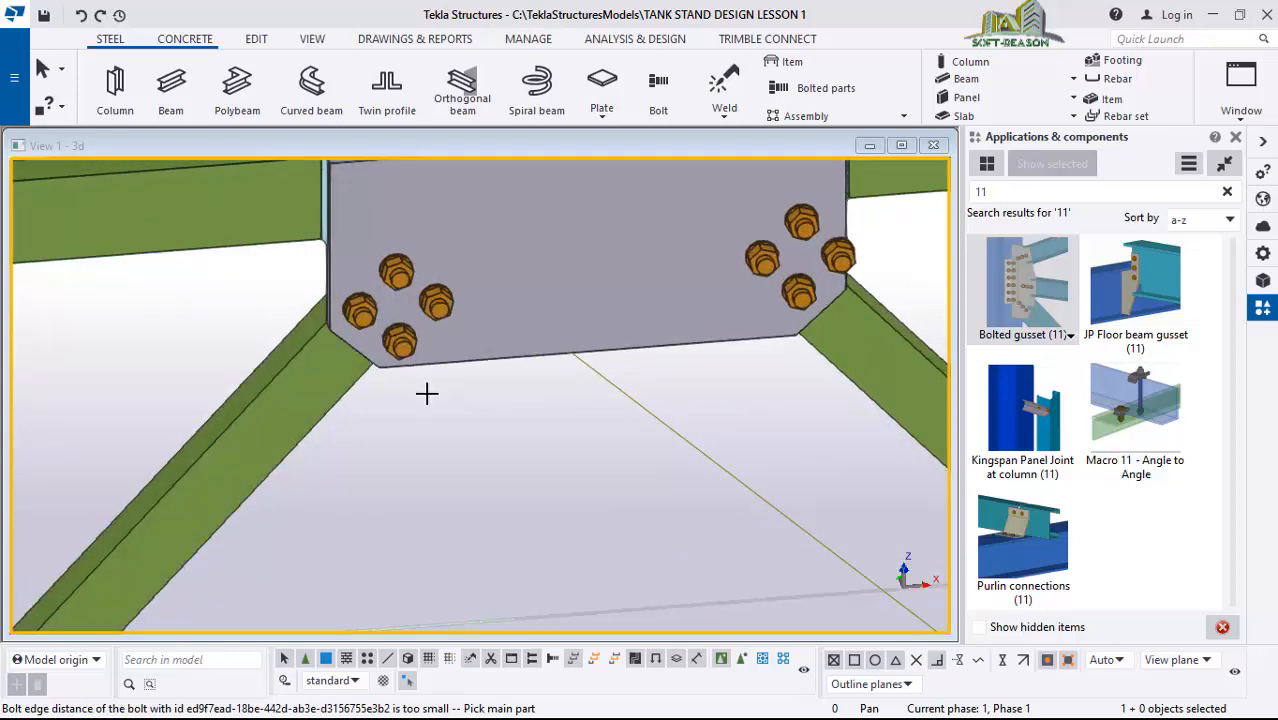
{"action": "scroll", "coordinate": [431, 405], "scroll_direction": "down", "scroll_amount": 2}
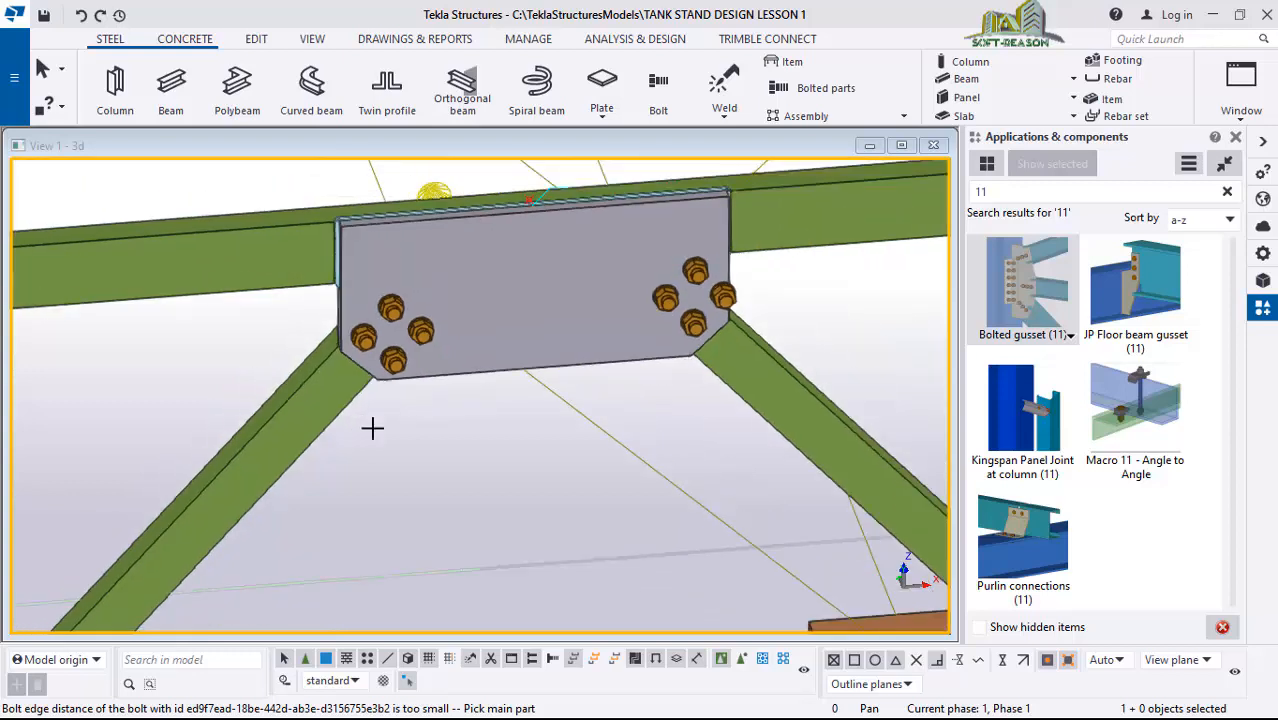
{"action": "scroll", "coordinate": [457, 494], "scroll_direction": "down", "scroll_amount": 1}
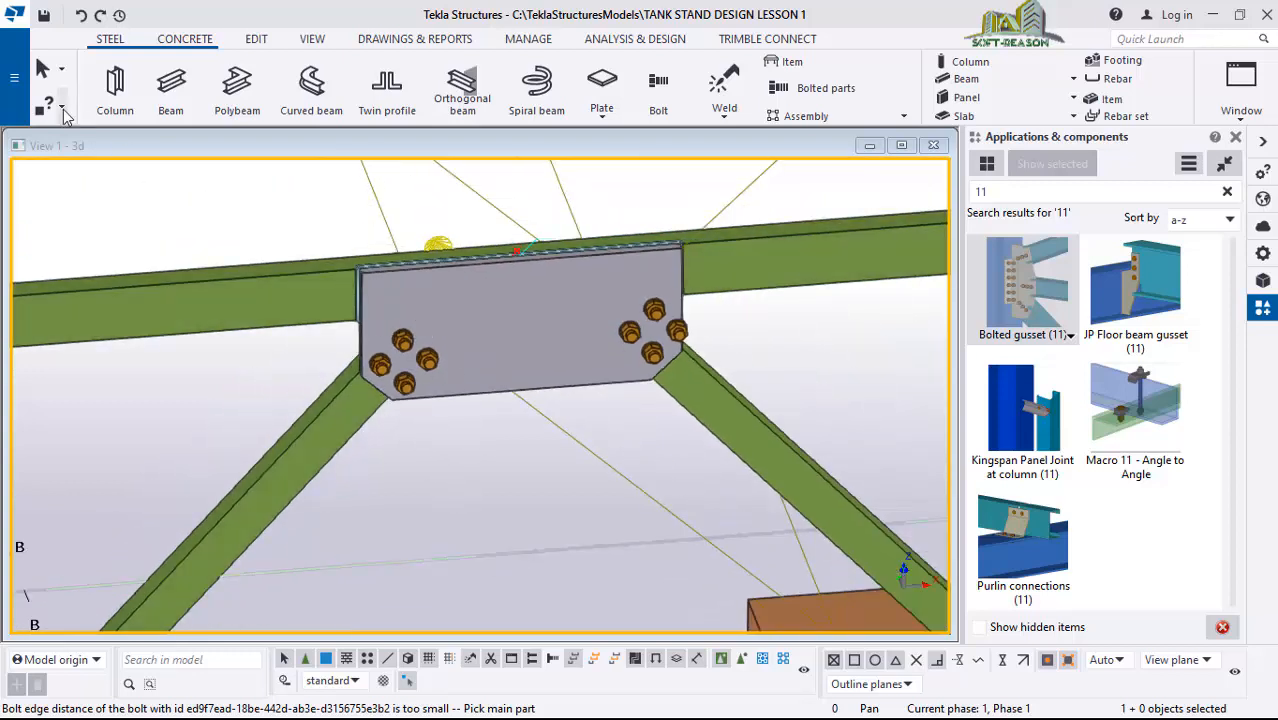
{"action": "left_click", "coordinate": [40, 64]}
{"action": "right_click", "coordinate": [469, 447]}
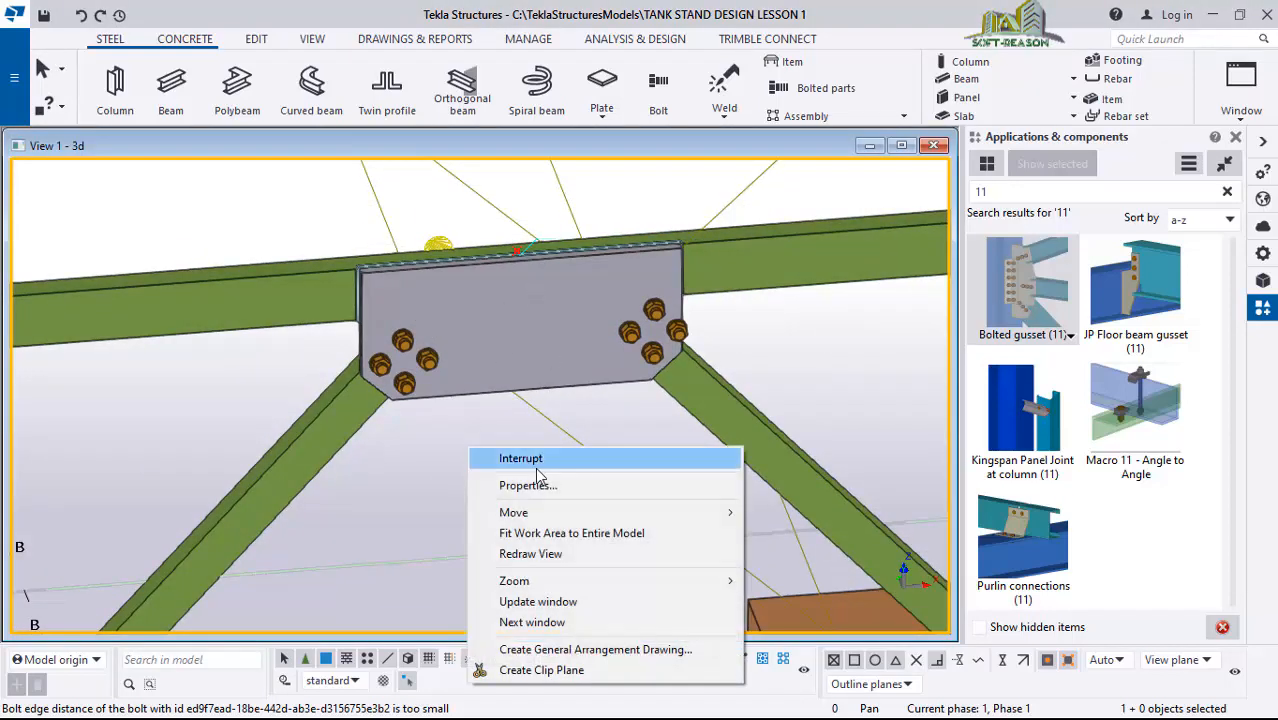
{"action": "left_click", "coordinate": [514, 456]}
- In the new gusset connection's Brace bolts 1 settings, enter 30 mm edge distances and two bolts along the brace spaced 70 mm
{"action": "left_click", "coordinate": [477, 385]}
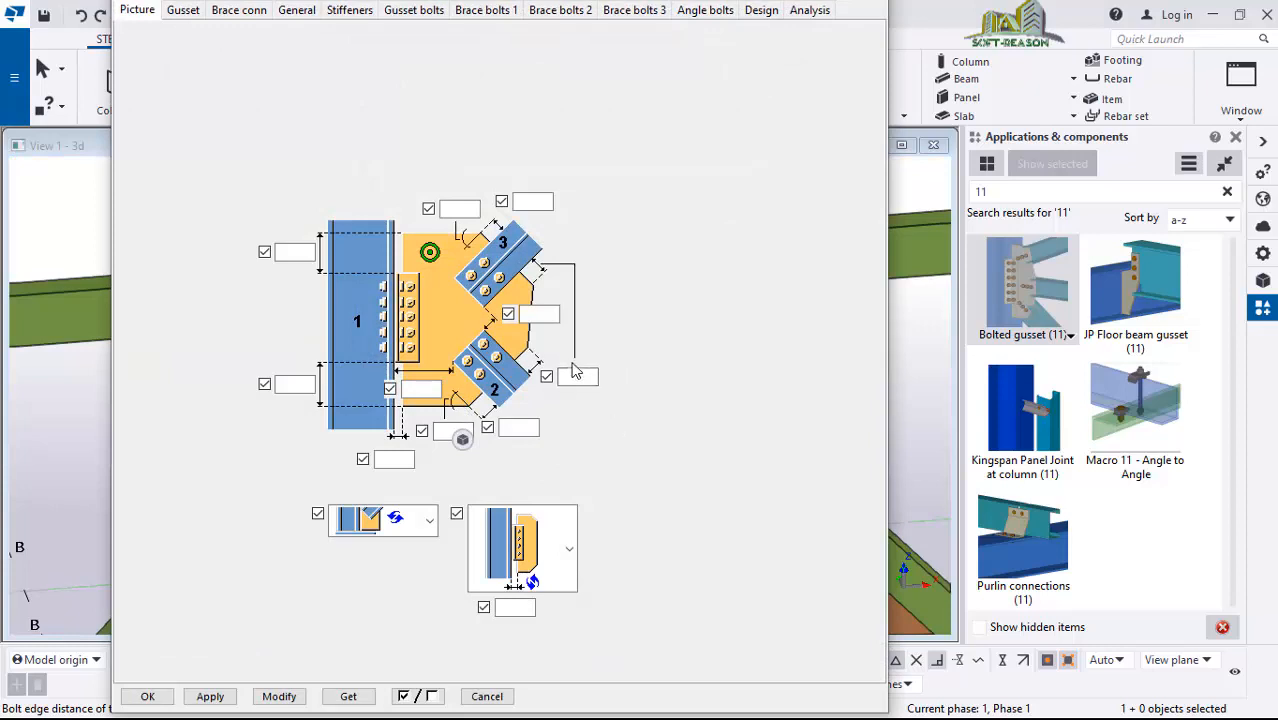
{"action": "left_click", "coordinate": [482, 11]}
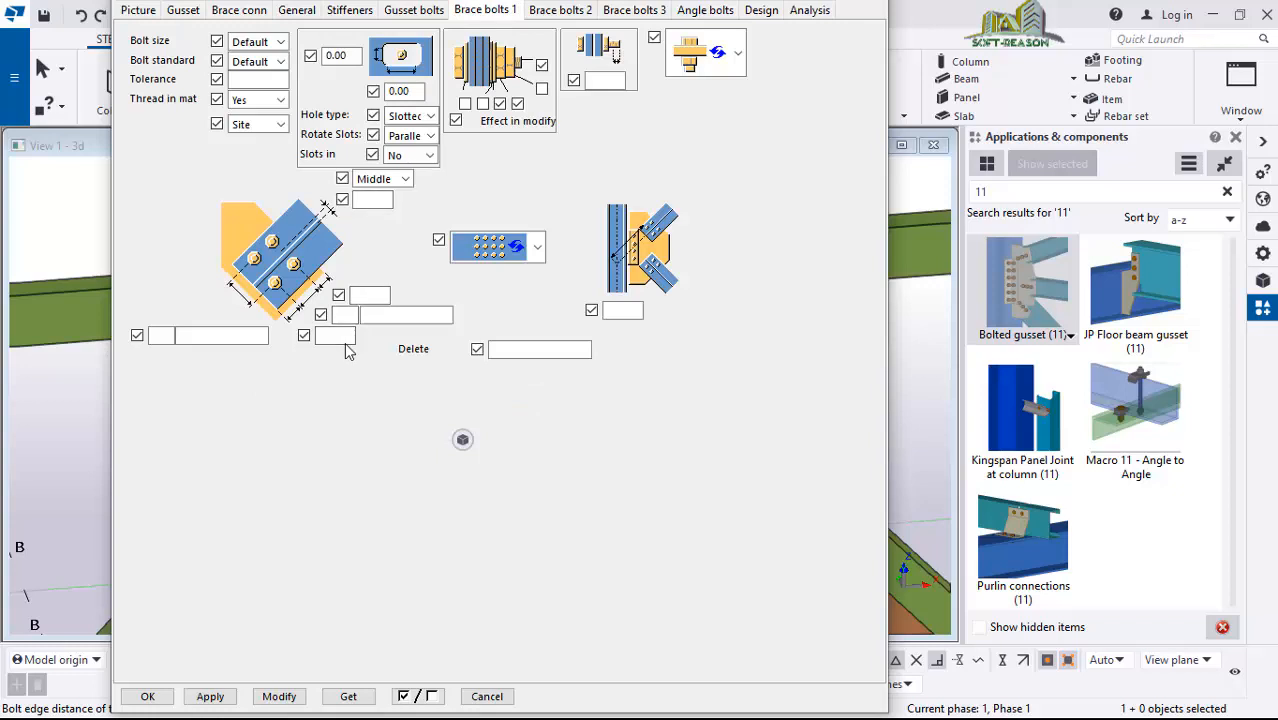
{"action": "left_click", "coordinate": [362, 298]}
{"action": "type", "text": "30"}
{"action": "left_click", "coordinate": [341, 315]}
{"action": "type", "text": "2"}
{"action": "left_click", "coordinate": [407, 315]}
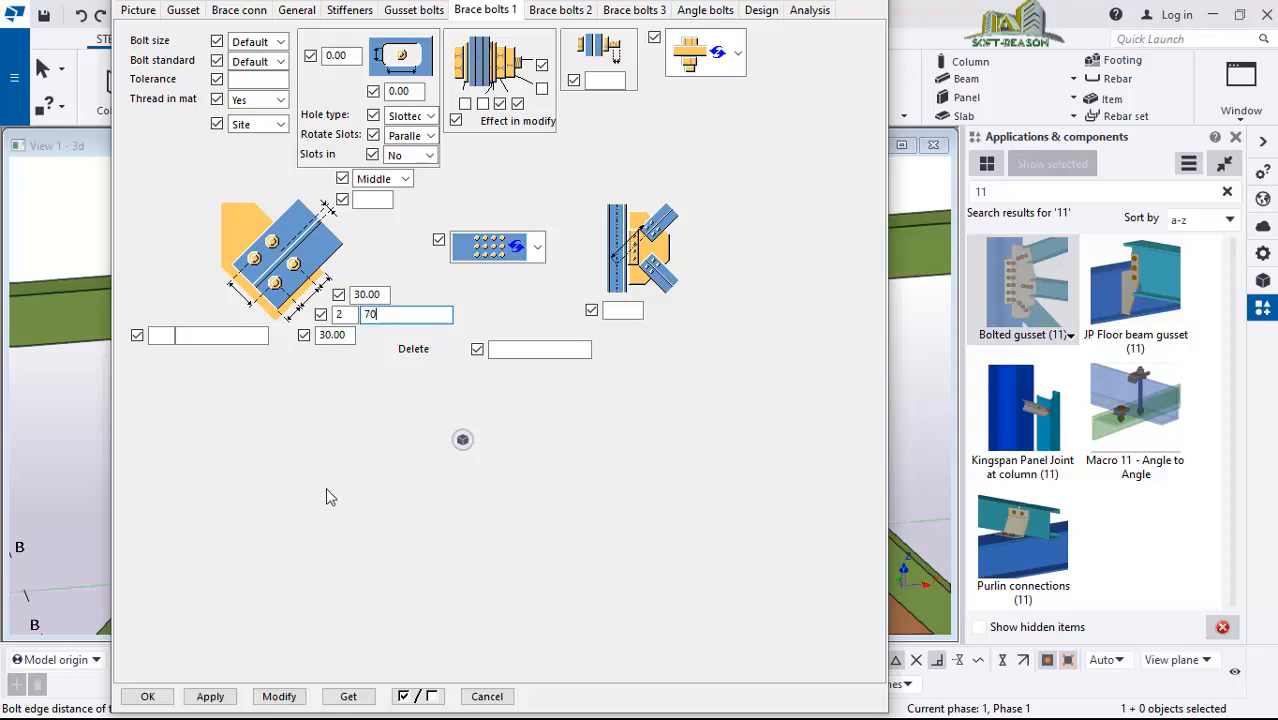
{"action": "scroll", "coordinate": [48, 432], "scroll_direction": "down", "scroll_amount": 6}
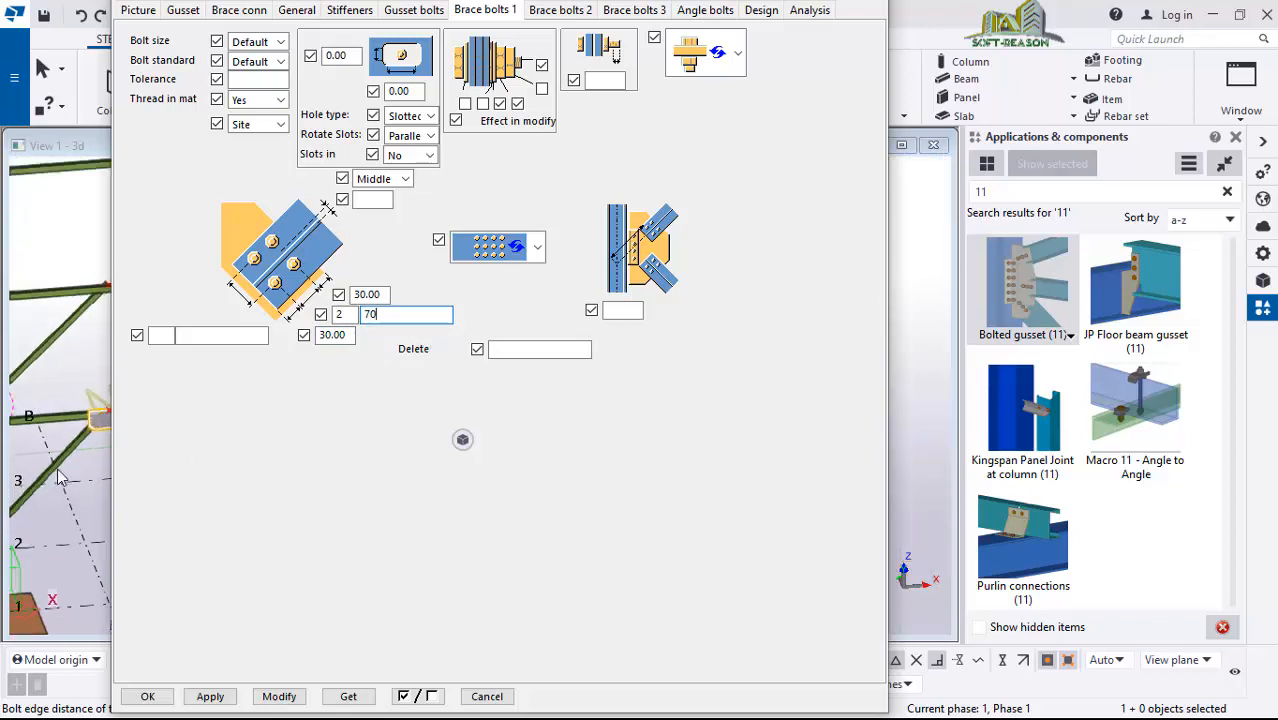
{"action": "scroll", "coordinate": [80, 460], "scroll_direction": "up", "scroll_amount": 5}
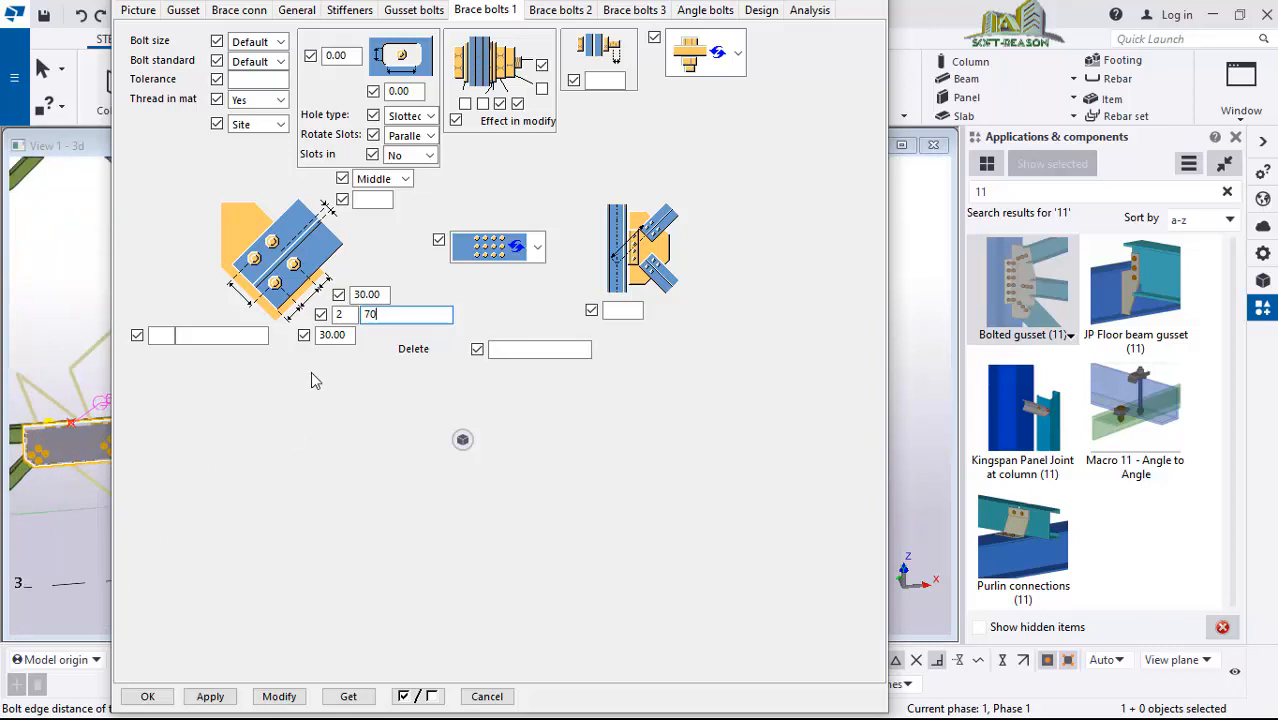
- Set the Brace bolts 1 crosswise bolt count to 1 with 30 mm spacing, modify the gusset connection and examine its bolts
{"action": "left_click", "coordinate": [160, 337]}
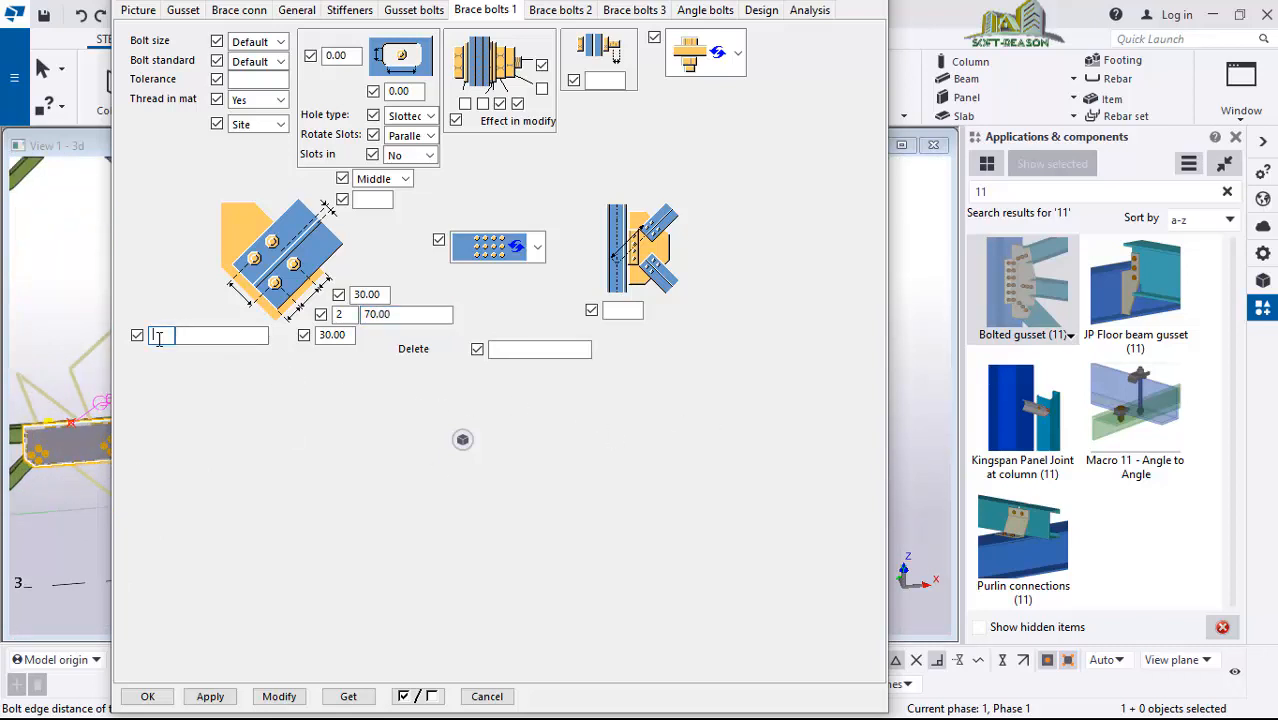
{"action": "type", "text": "1"}
{"action": "left_click", "coordinate": [200, 337]}
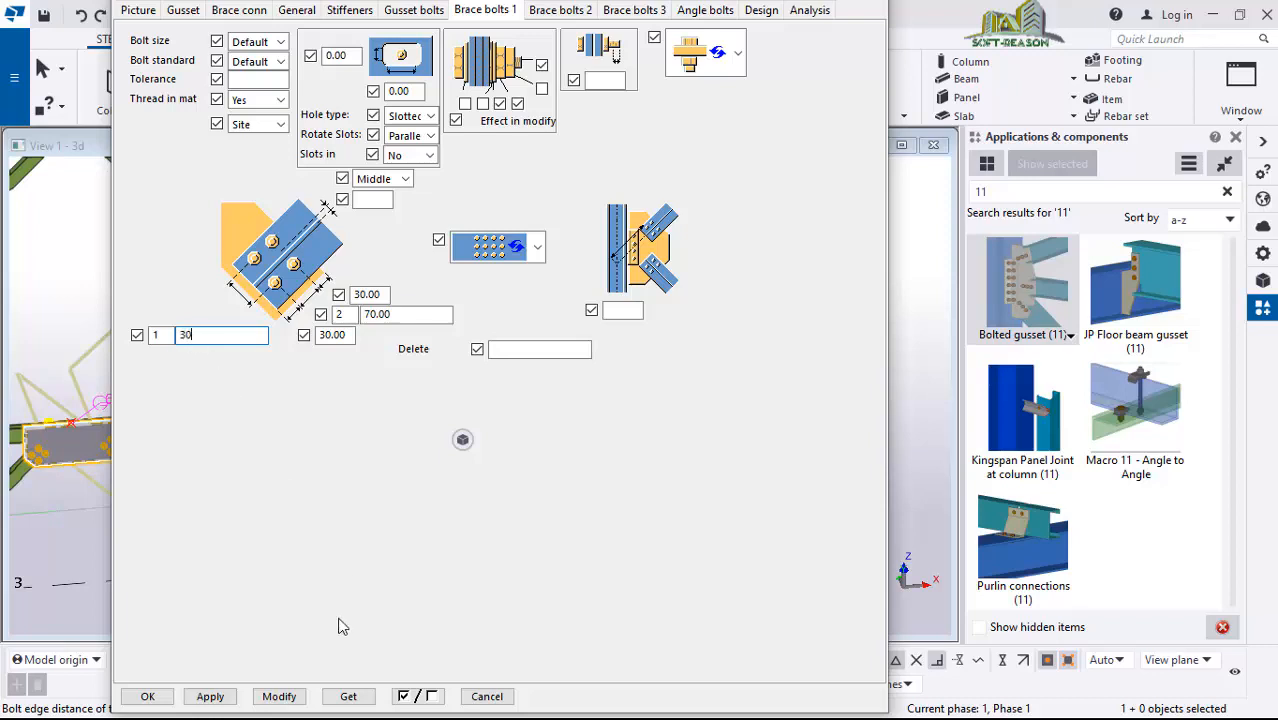
{"action": "scroll", "coordinate": [40, 460], "scroll_direction": "up", "scroll_amount": 6}
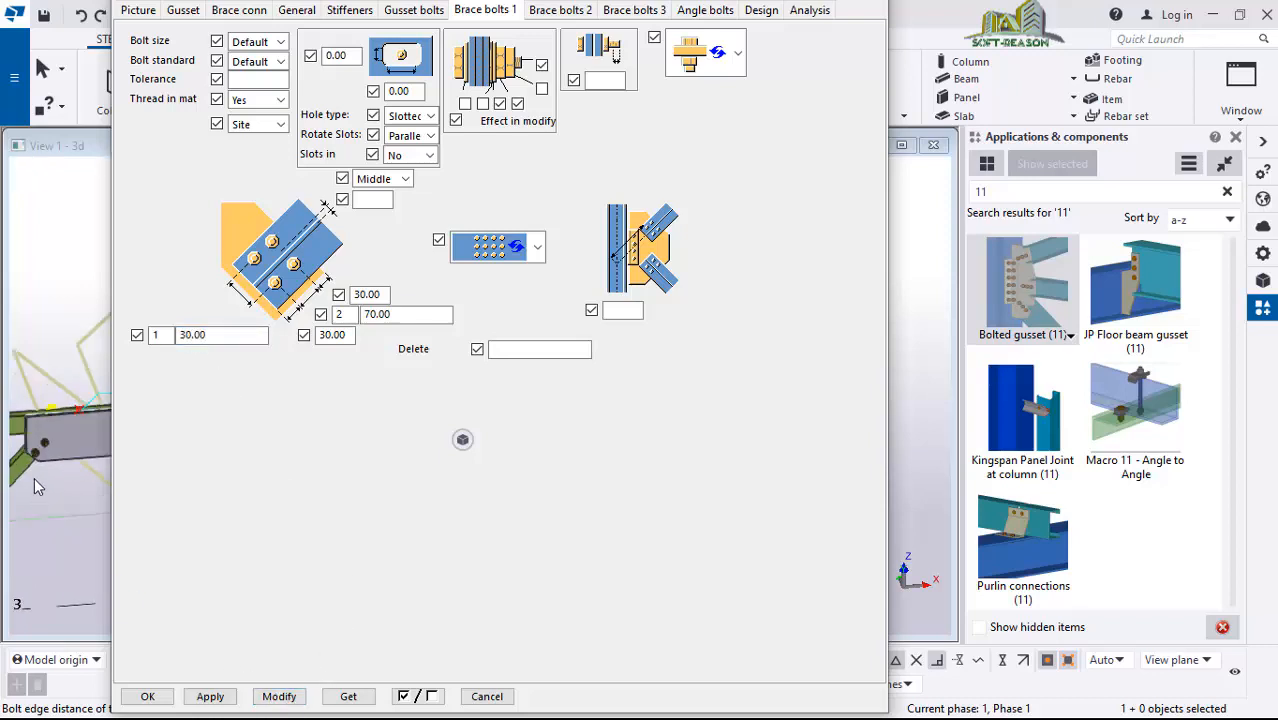
{"action": "scroll", "coordinate": [40, 460], "scroll_direction": "up", "scroll_amount": 3}
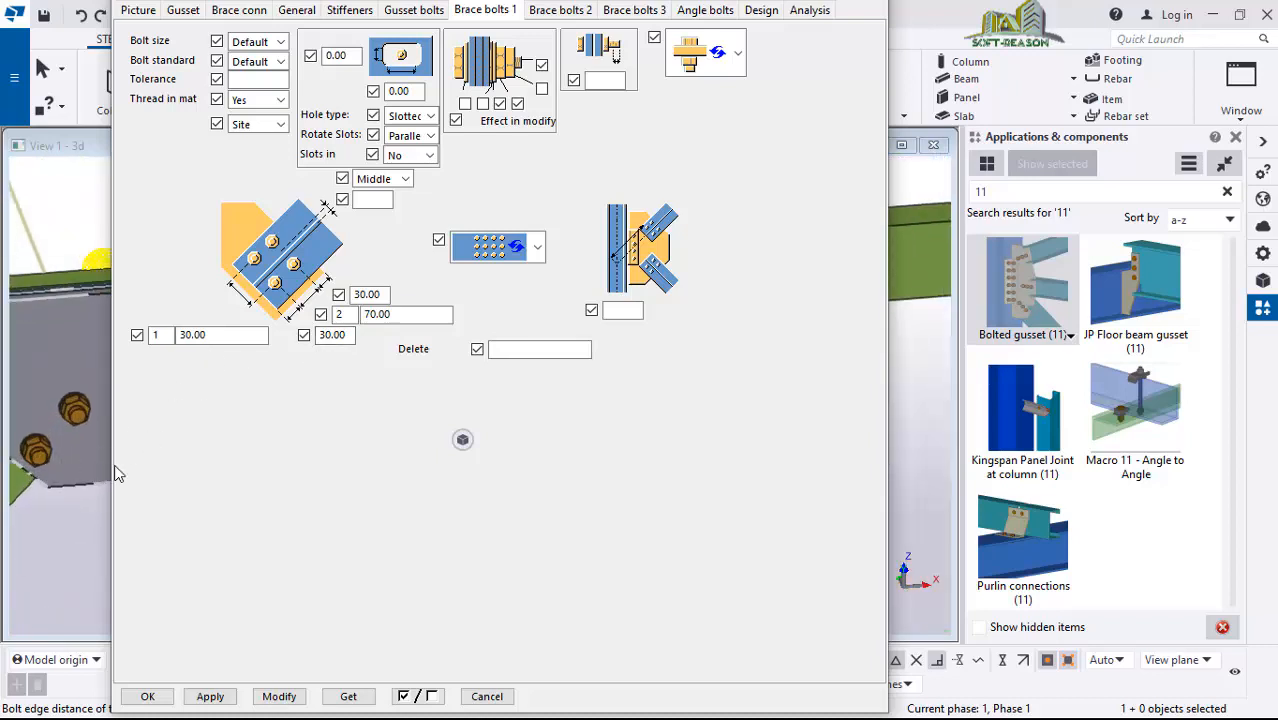
{"action": "scroll", "coordinate": [42, 478], "scroll_direction": "up", "scroll_amount": 3}
{"action": "scroll", "coordinate": [42, 478], "scroll_direction": "up", "scroll_amount": 3}
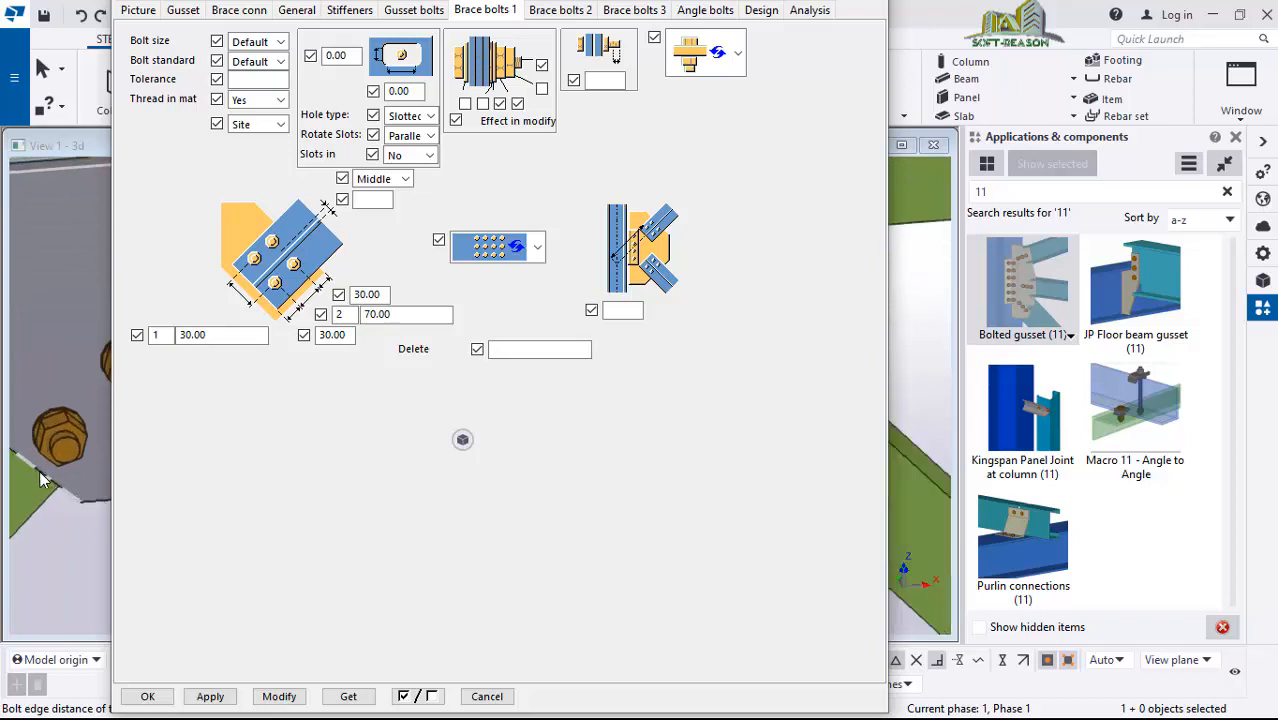
- Set both Brace bolts 1 edge distances of the gusset connection to 50 mm
{"action": "scroll", "coordinate": [42, 478], "scroll_direction": "down", "scroll_amount": 3}
{"action": "scroll", "coordinate": [48, 476], "scroll_direction": "up", "scroll_amount": 1}
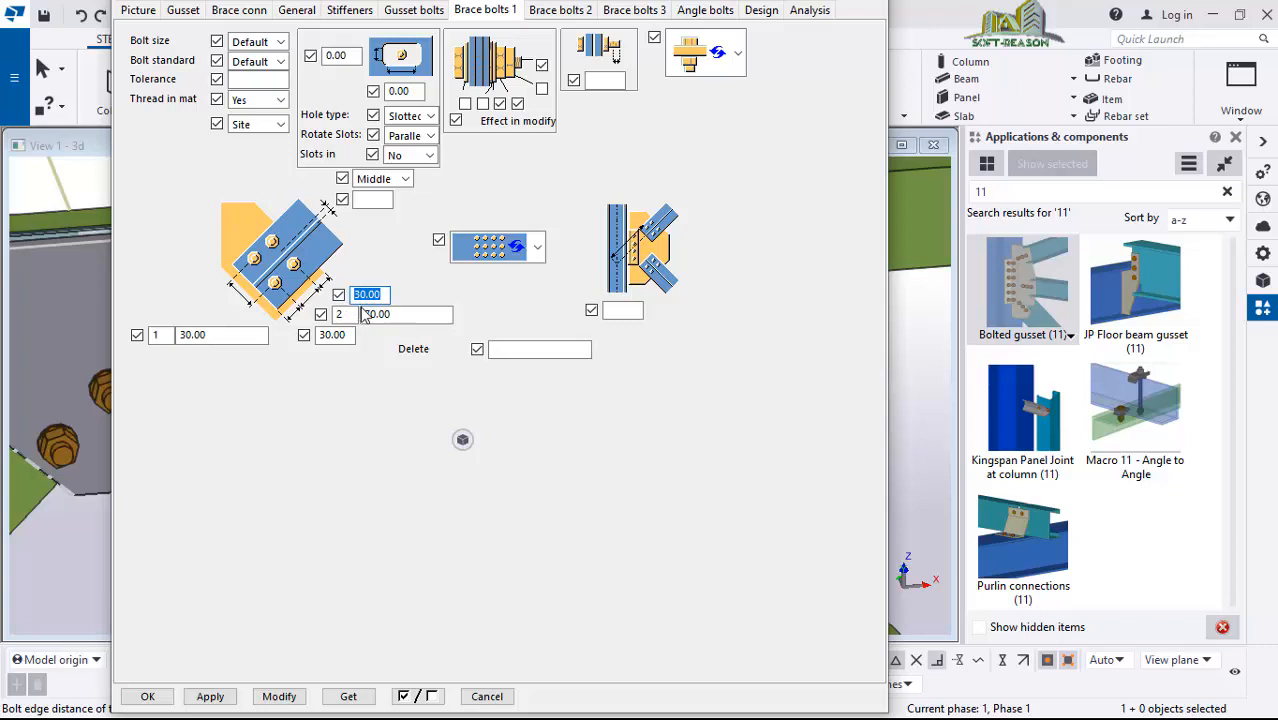
{"action": "type", "text": "50"}
{"action": "left_click", "coordinate": [311, 339]}
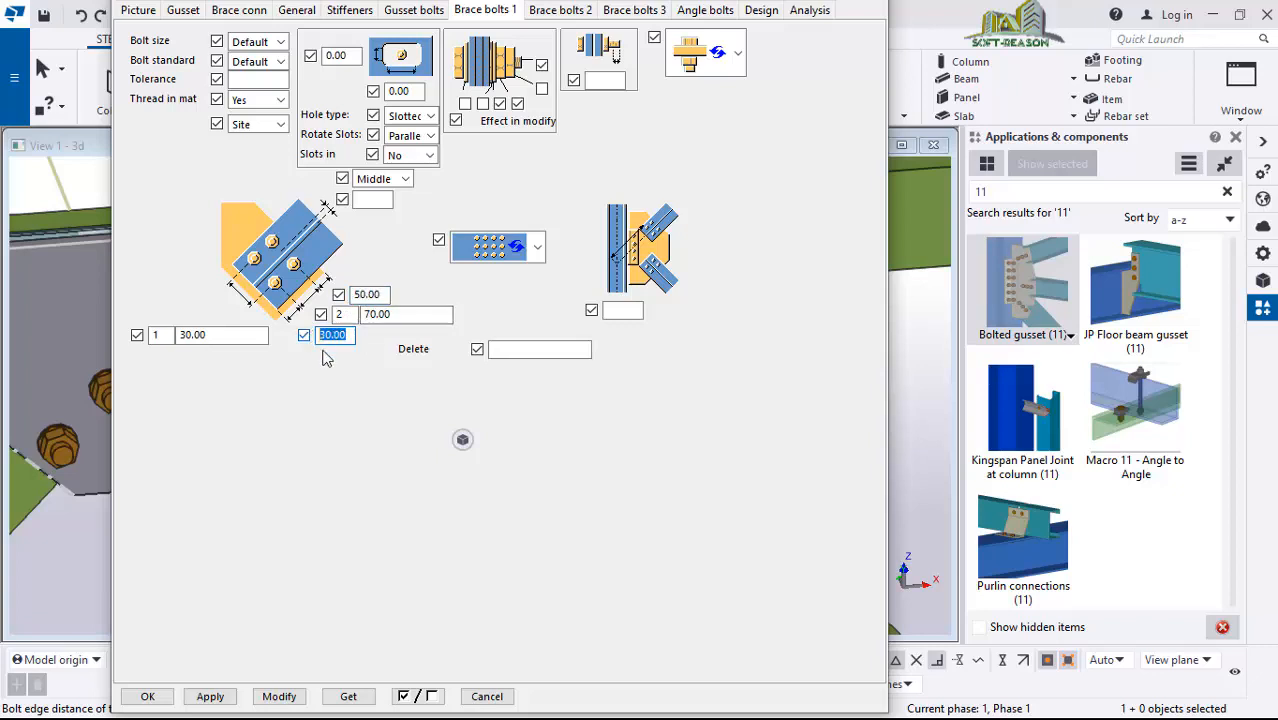
{"action": "type", "text": "50"}
- Set the Brace bolts 1 spacing to 100 mm along the brace and 50 mm across it, and modify the gusset connection
{"action": "left_click", "coordinate": [364, 317]}
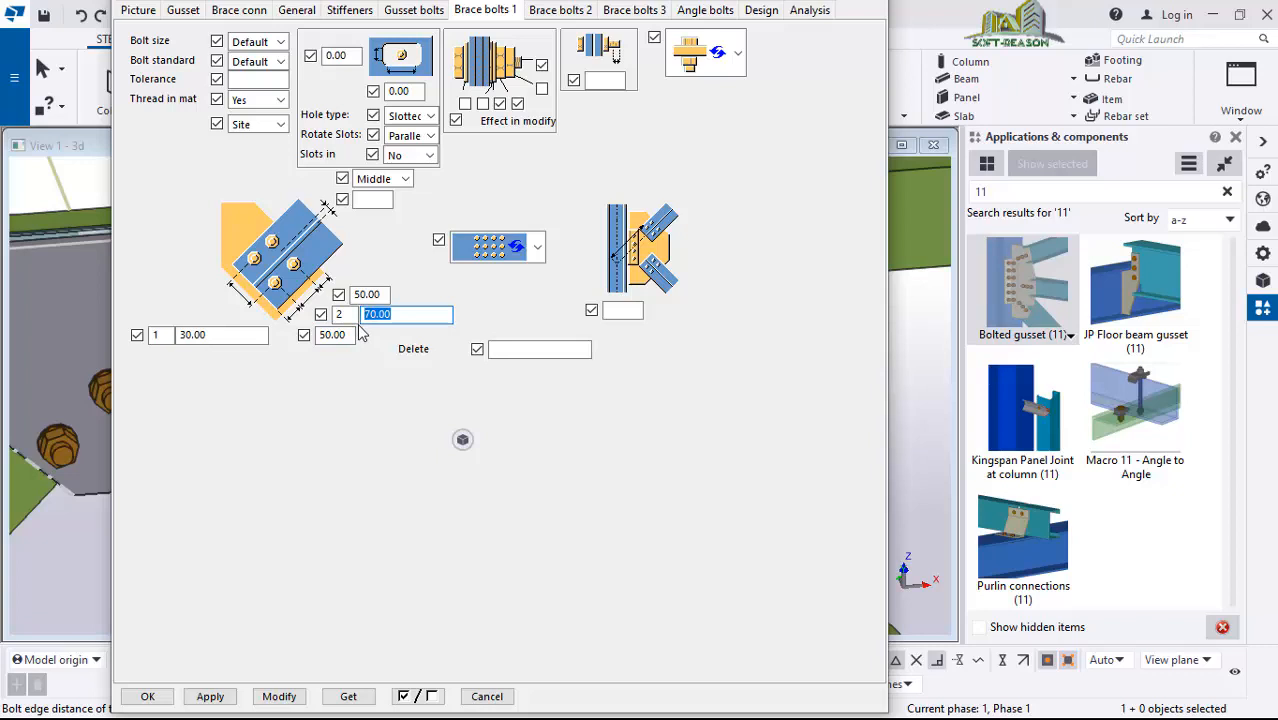
{"action": "type", "text": "100"}
{"action": "left_click", "coordinate": [184, 340]}
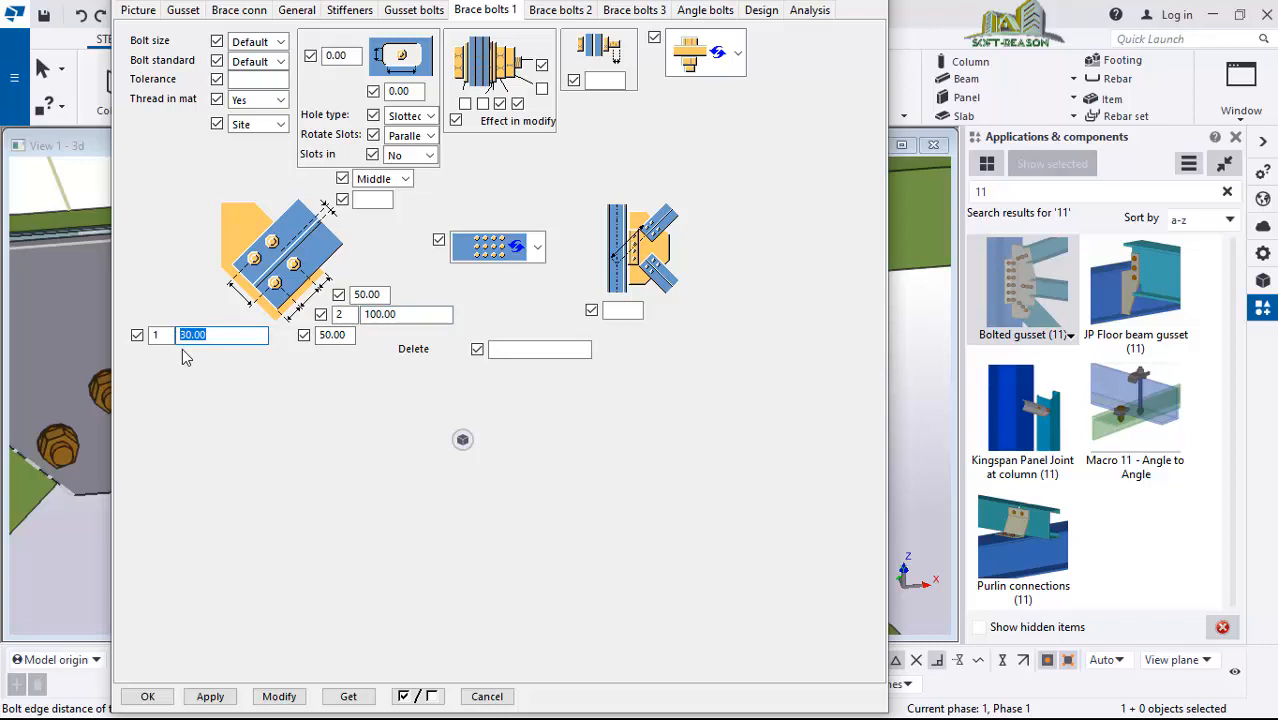
{"action": "type", "text": "50"}
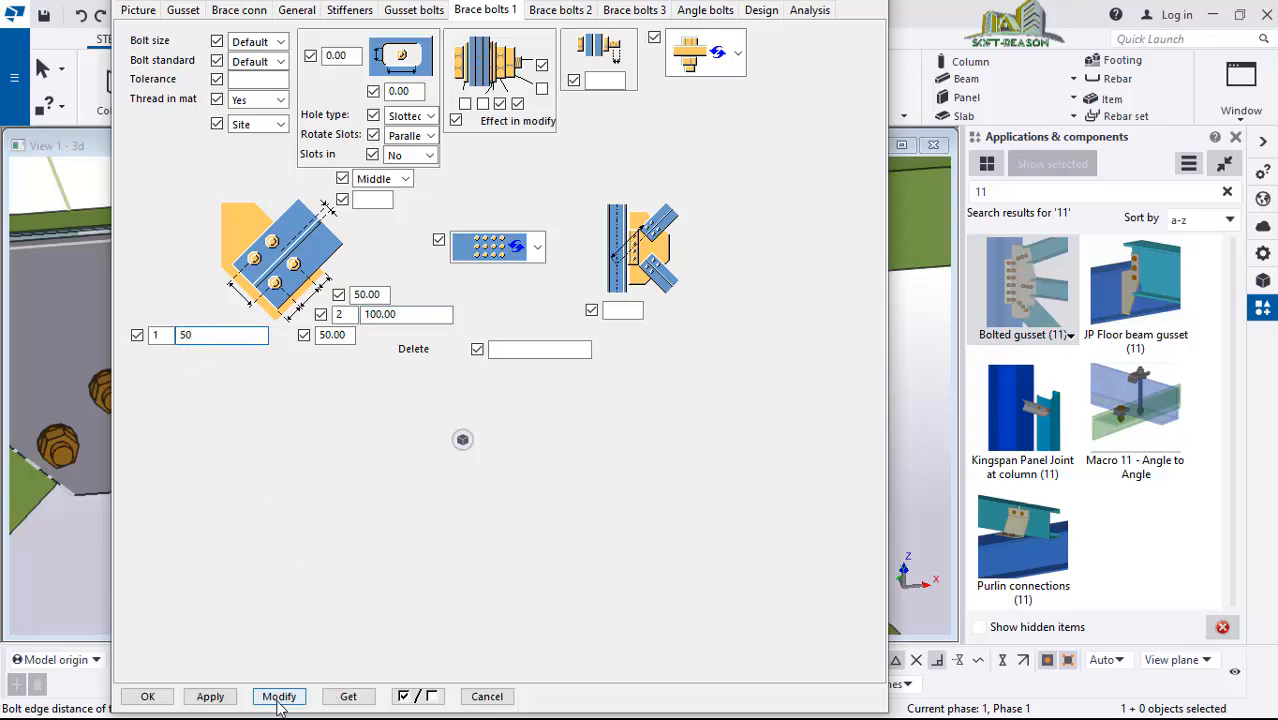
{"action": "left_click", "coordinate": [279, 696]}
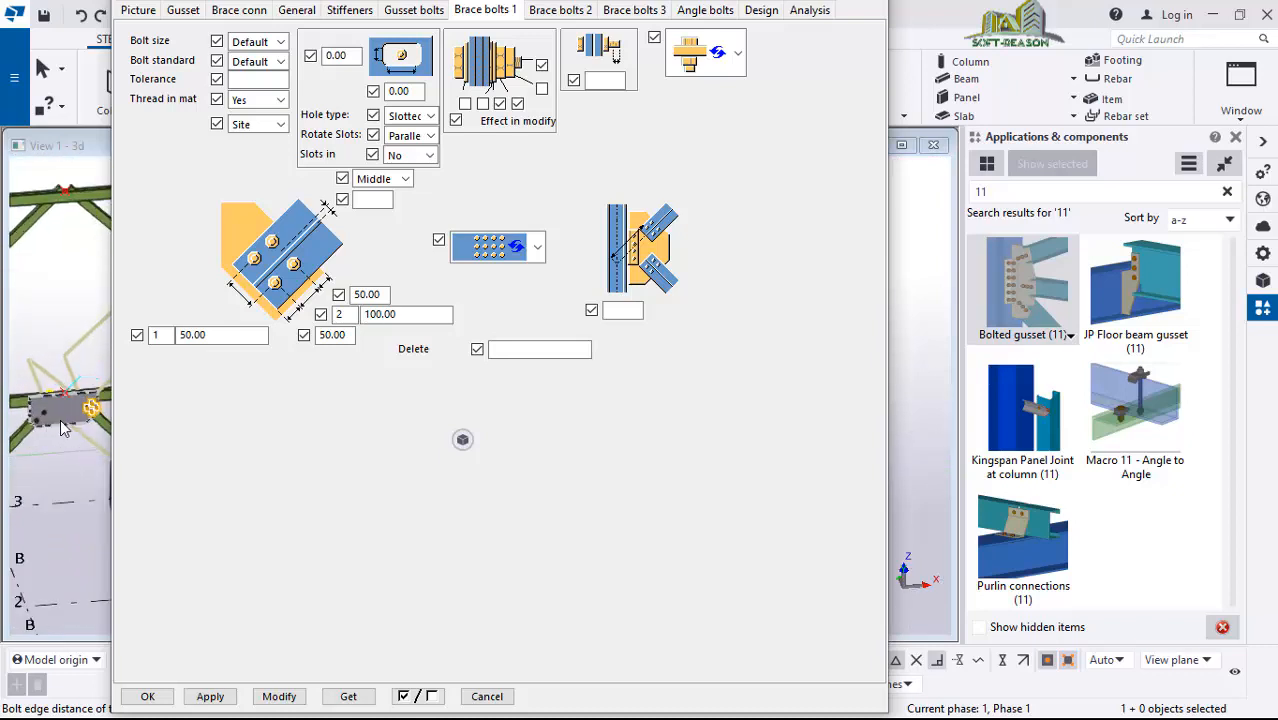
- Give Brace bolts 2 50 mm edge distances, two bolts spaced 100 mm along the brace and one crosswise with 50 mm spacing, and modify the connection
{"action": "scroll", "coordinate": [97, 424], "scroll_direction": "up", "scroll_amount": 5}
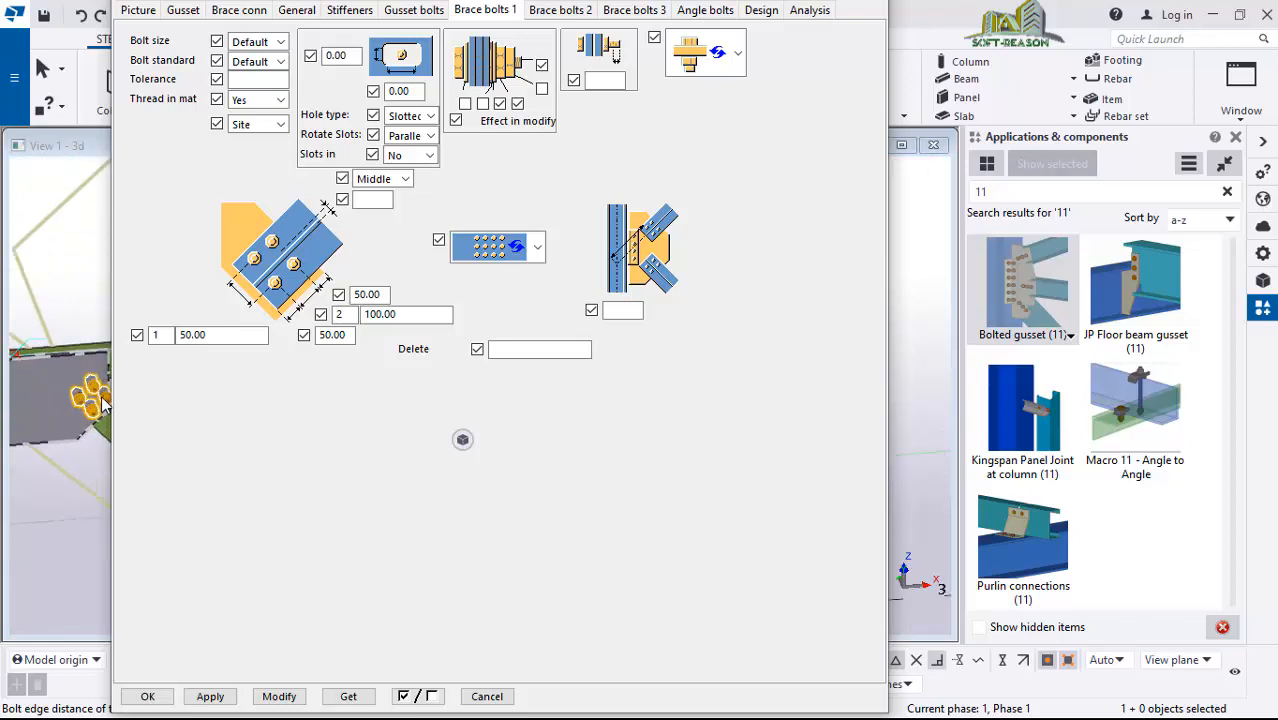
{"action": "scroll", "coordinate": [35, 424], "scroll_direction": "down", "scroll_amount": 1}
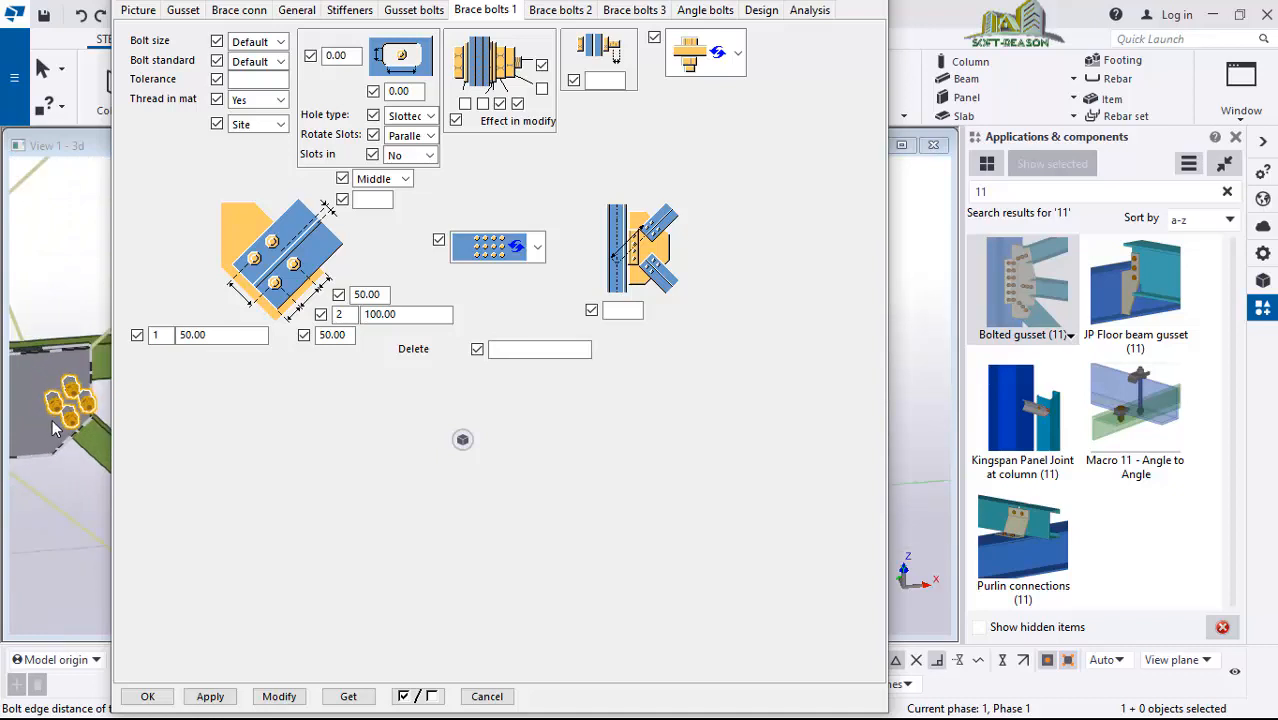
{"action": "left_click", "coordinate": [558, 11]}
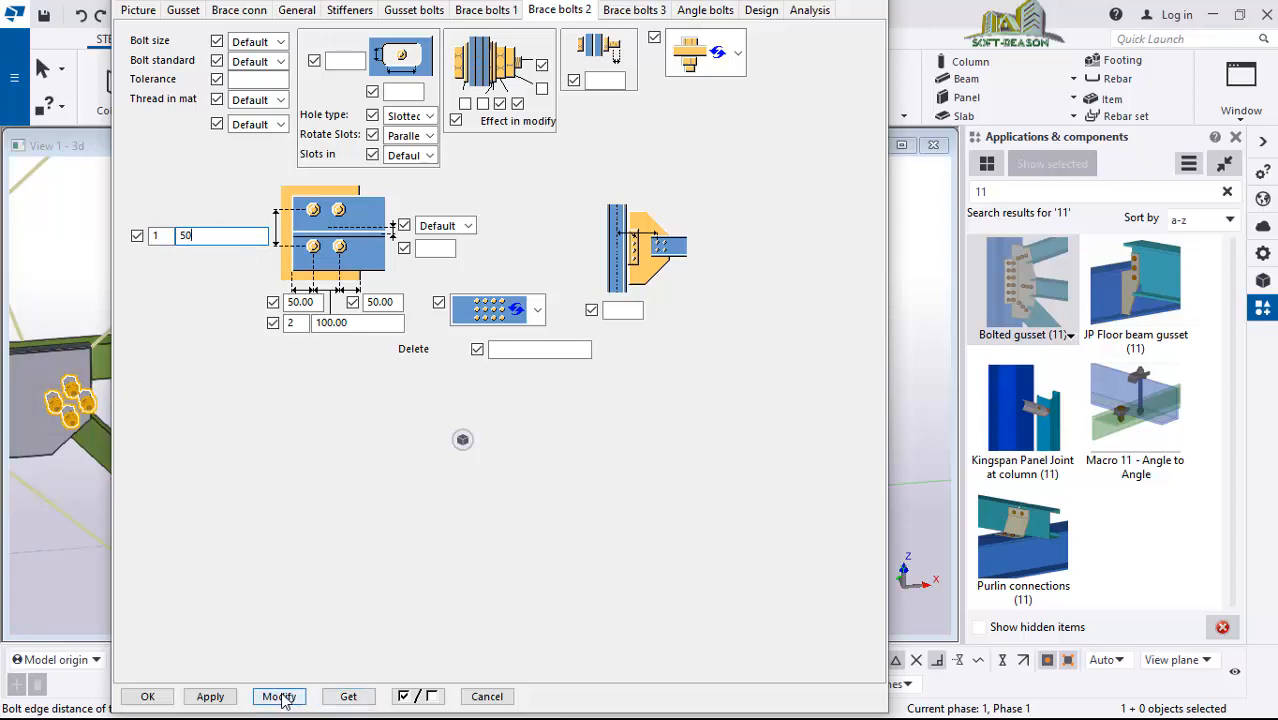
{"action": "scroll", "coordinate": [66, 410], "scroll_direction": "up", "scroll_amount": 2}
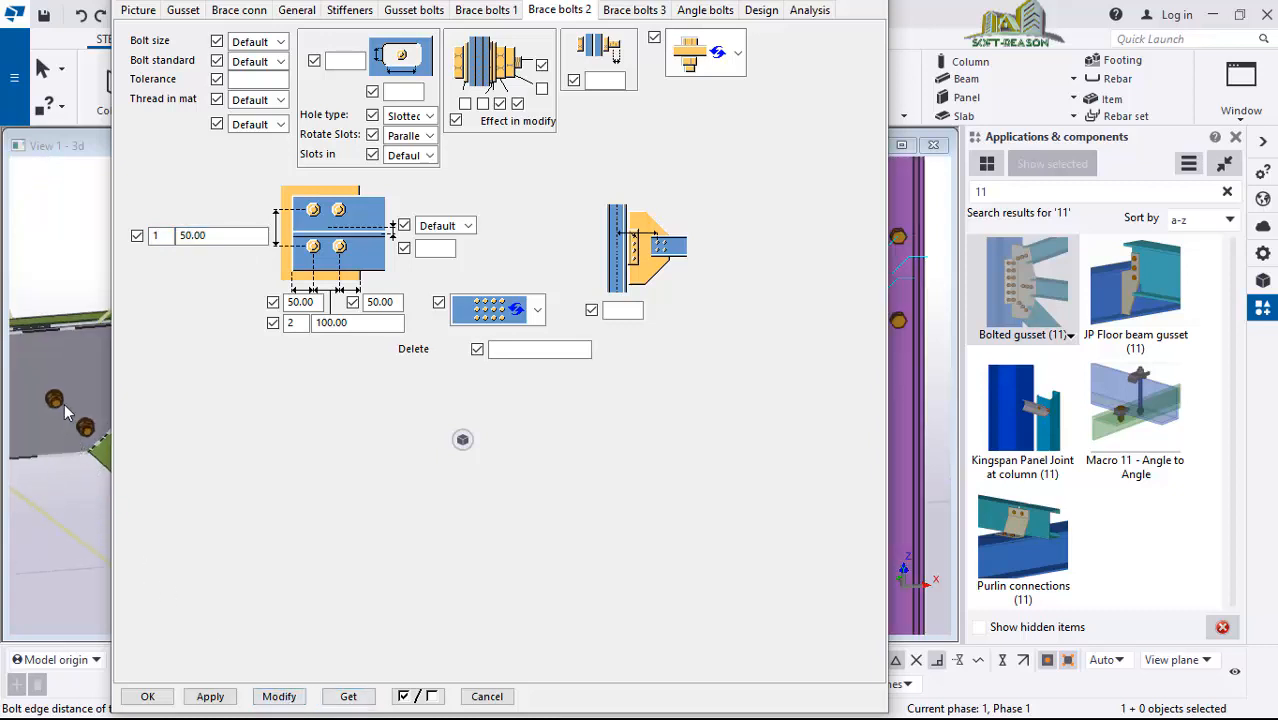
- Close the connection settings and examine the modified gusset and the diagonal's lower end at the column base near grid A
{"action": "scroll", "coordinate": [68, 414], "scroll_direction": "down", "scroll_amount": 4}
{"action": "scroll", "coordinate": [70, 405], "scroll_direction": "up", "scroll_amount": 3}
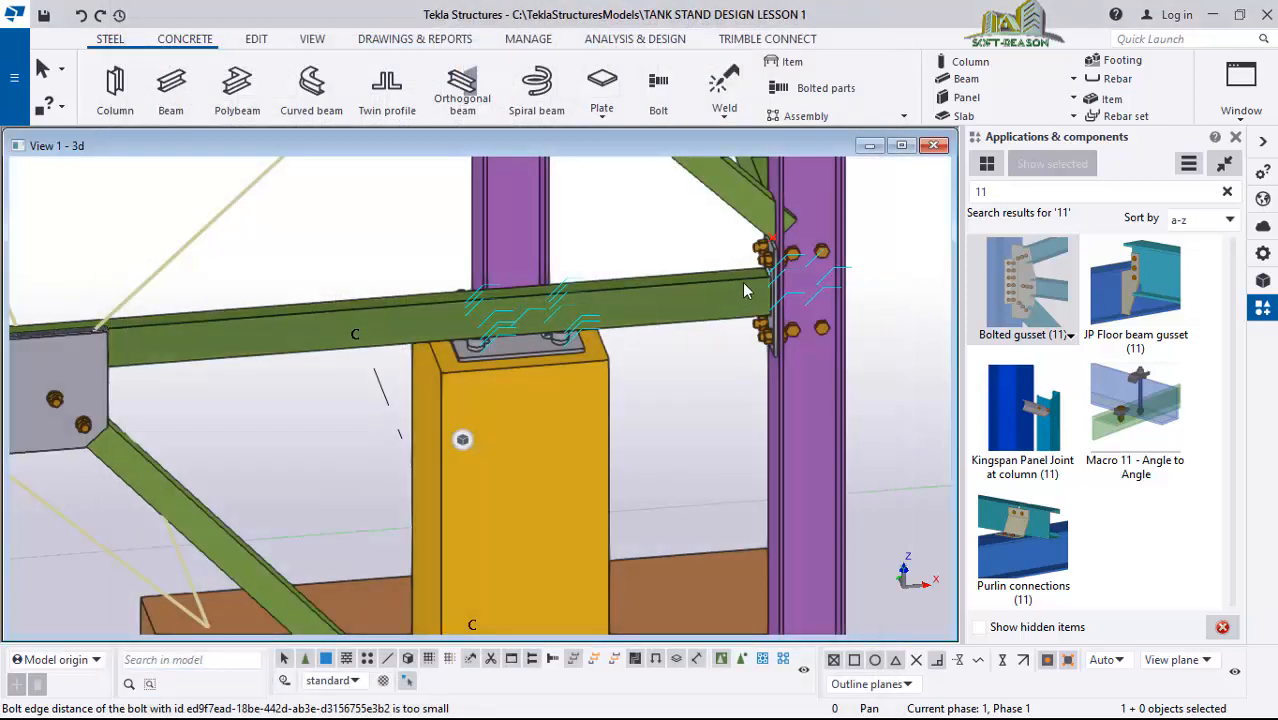
{"action": "scroll", "coordinate": [745, 290], "scroll_direction": "down", "scroll_amount": 4}
{"action": "scroll", "coordinate": [430, 340], "scroll_direction": "up", "scroll_amount": 6}
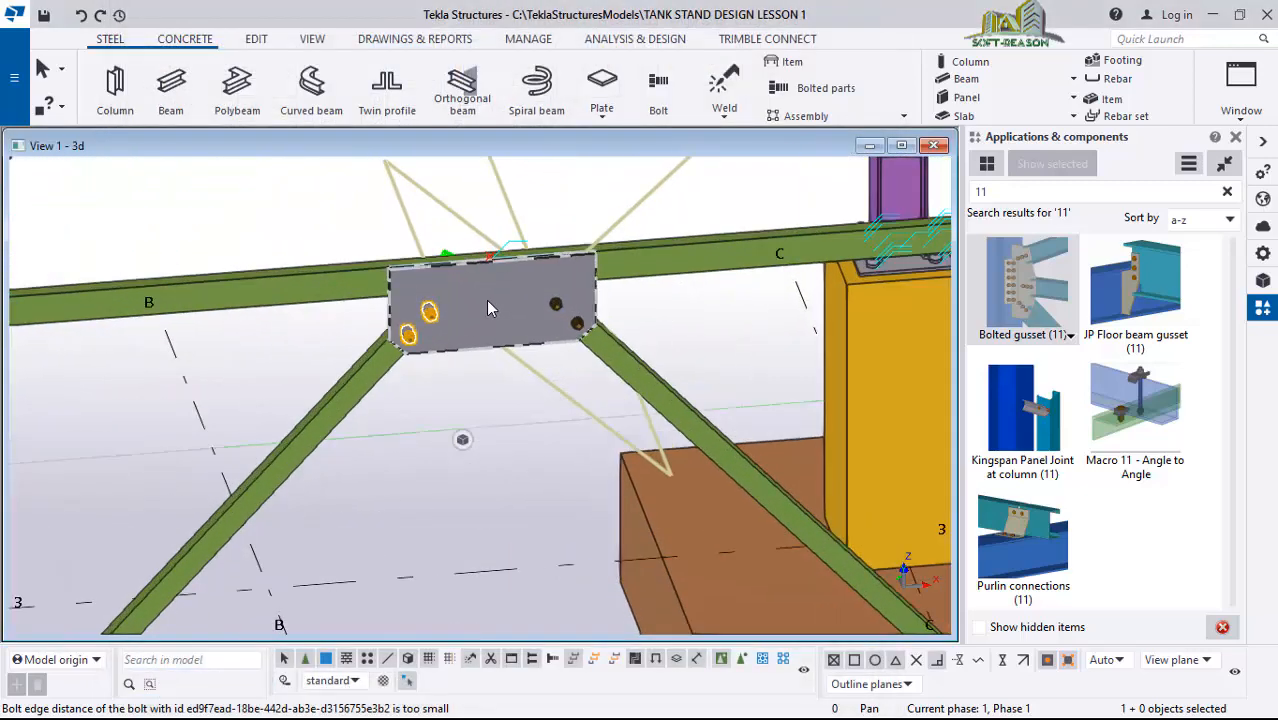
{"action": "scroll", "coordinate": [378, 357], "scroll_direction": "down", "scroll_amount": 6}
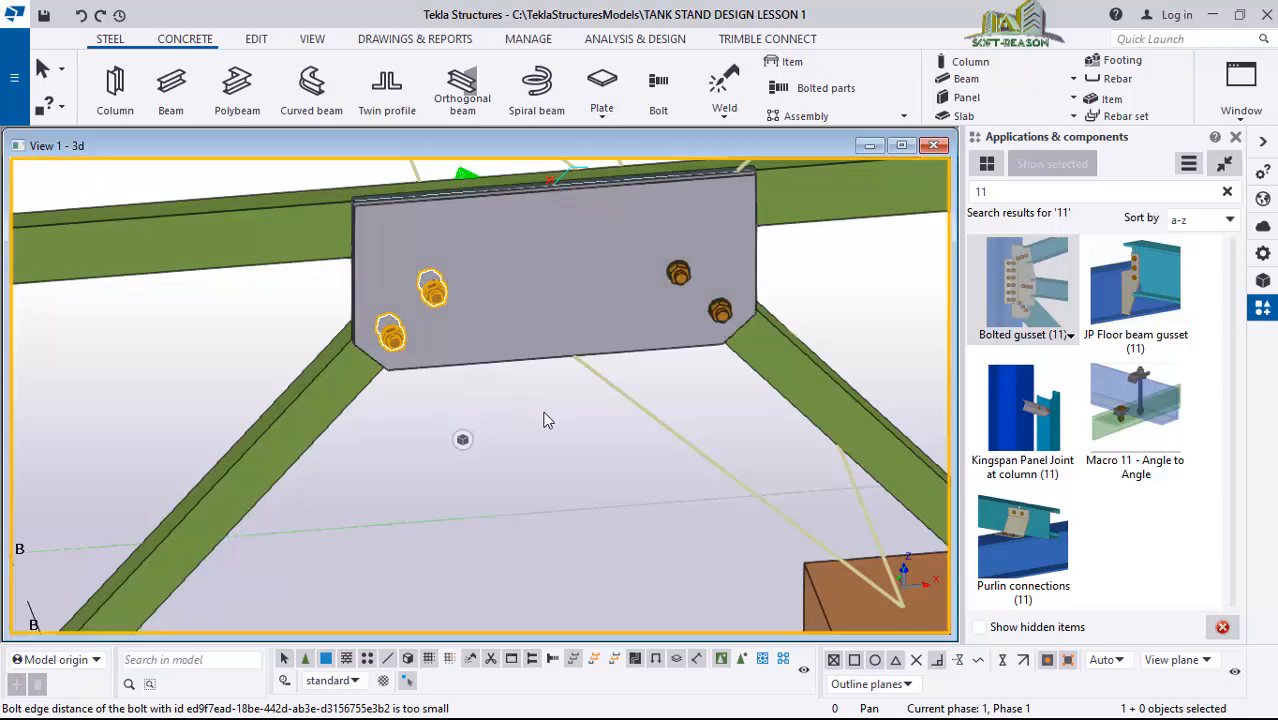
{"action": "scroll", "coordinate": [446, 265], "scroll_direction": "down", "scroll_amount": 3}
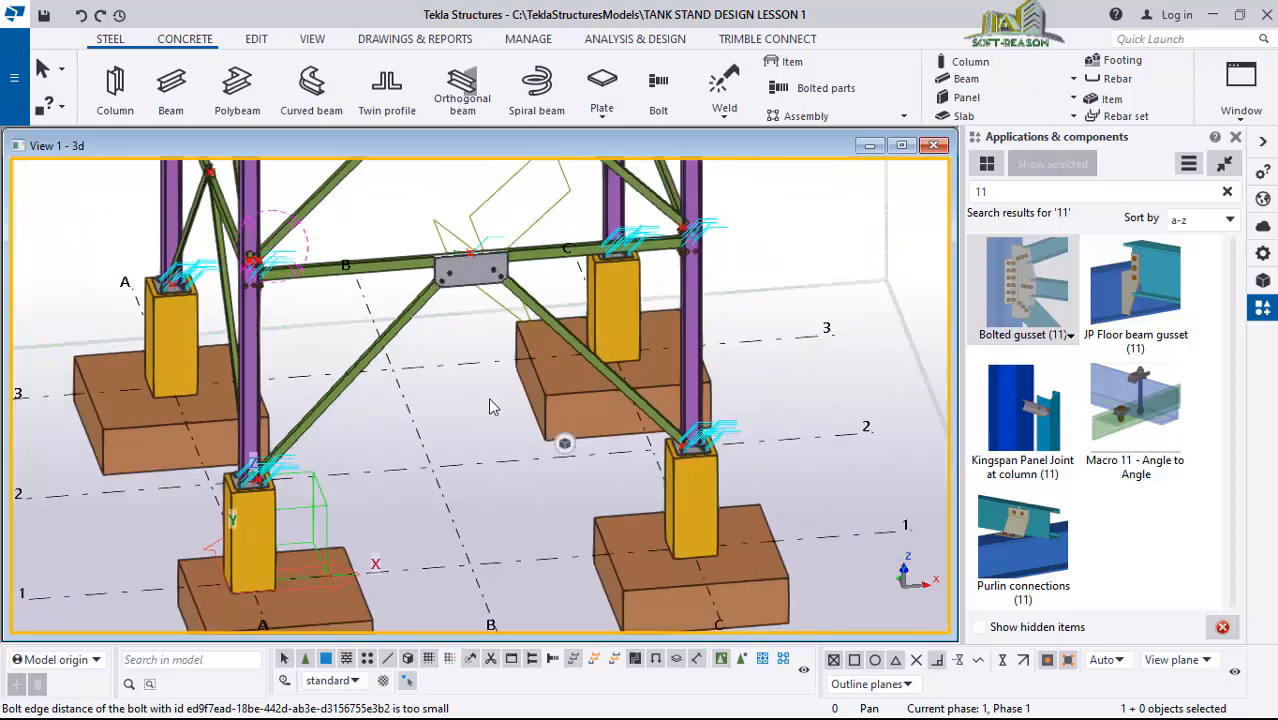
{"action": "scroll", "coordinate": [292, 452], "scroll_direction": "up", "scroll_amount": 2}
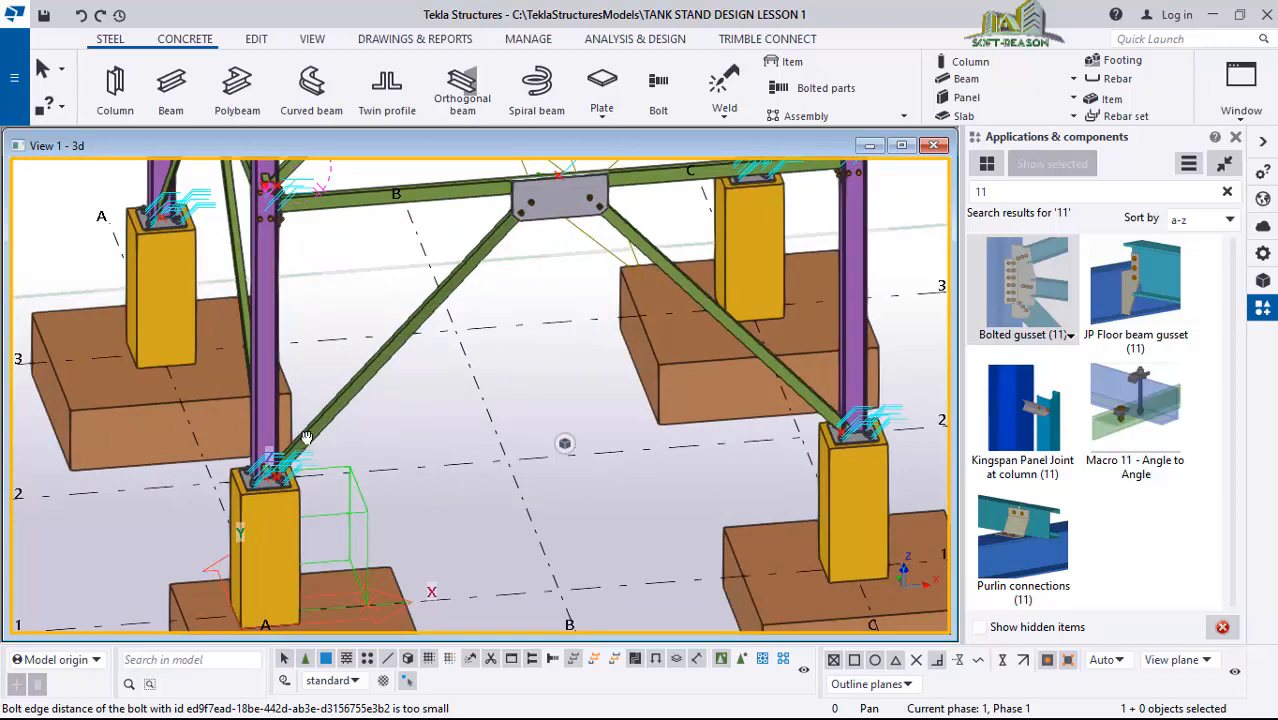
{"action": "scroll", "coordinate": [287, 468], "scroll_direction": "up", "scroll_amount": 5}
{"action": "scroll", "coordinate": [290, 428], "scroll_direction": "up", "scroll_amount": 4}
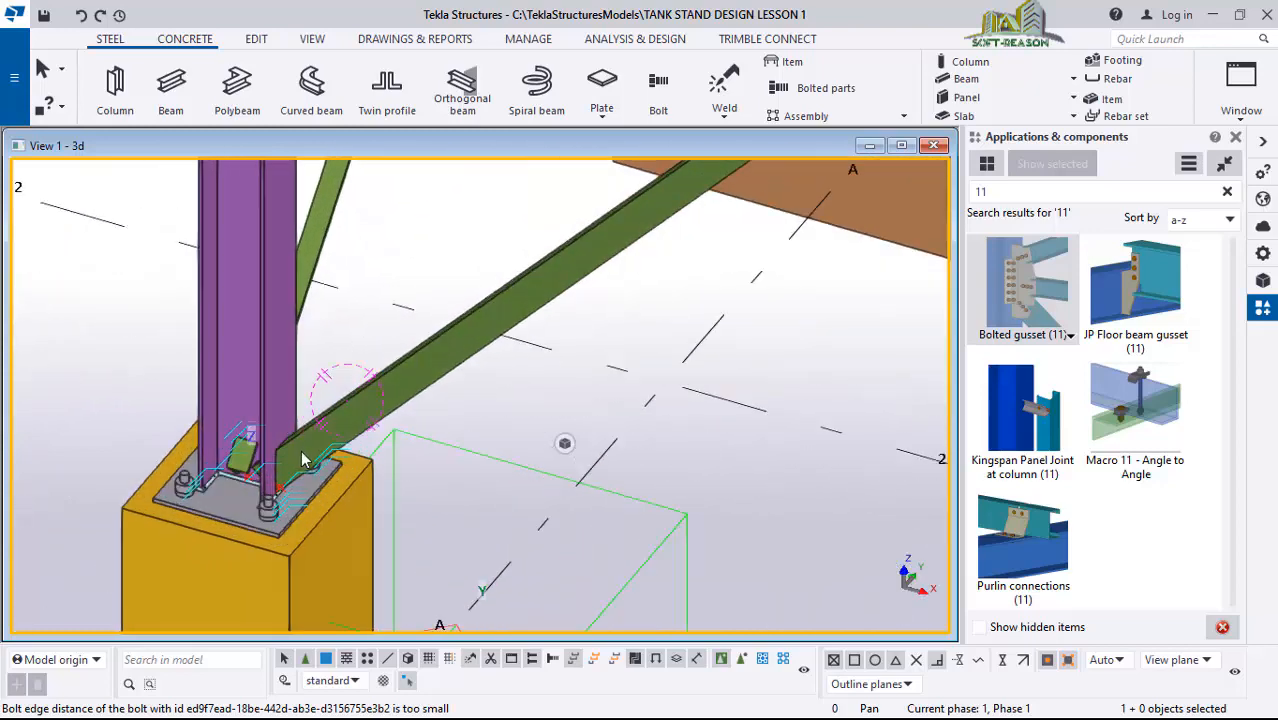
- Apply a Bolted gusset (11) between the base of column A/1 and the lowest diagonal brace on the grid 1 face
{"action": "left_click", "coordinate": [1062, 278]}
{"action": "left_click", "coordinate": [257, 340]}
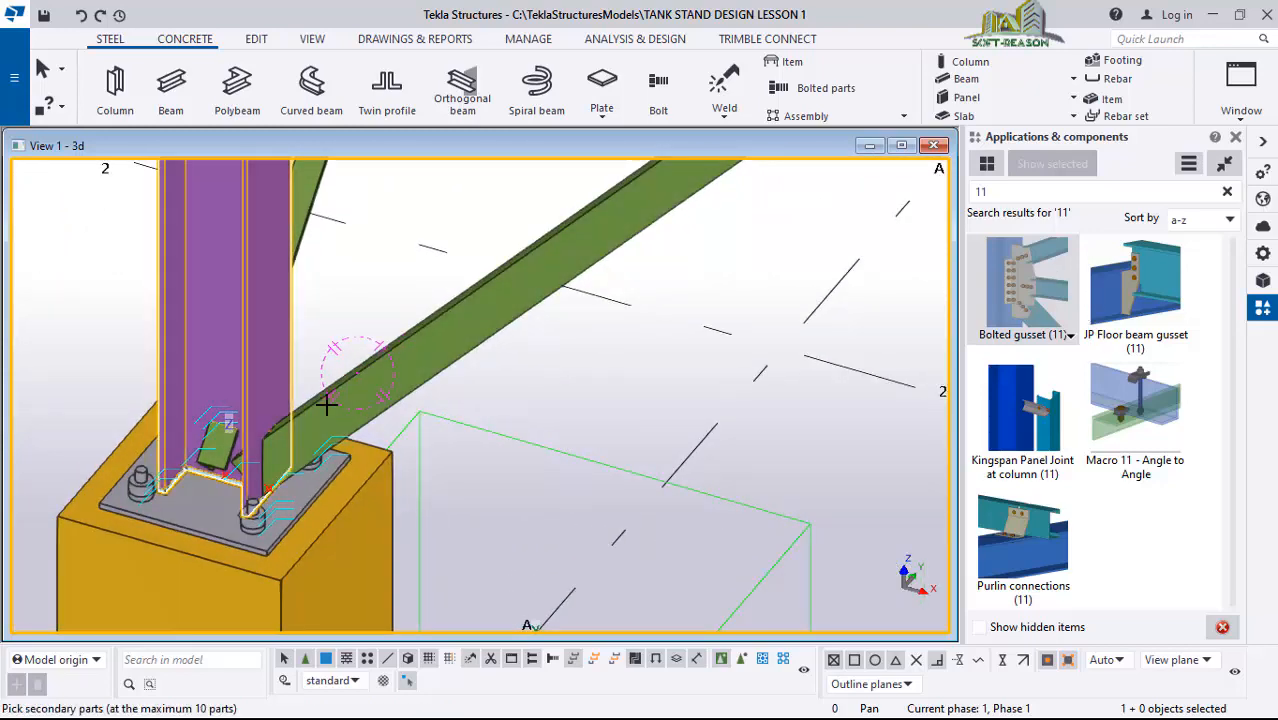
{"action": "left_click", "coordinate": [389, 383]}
{"action": "middle_click", "coordinate": [298, 433]}
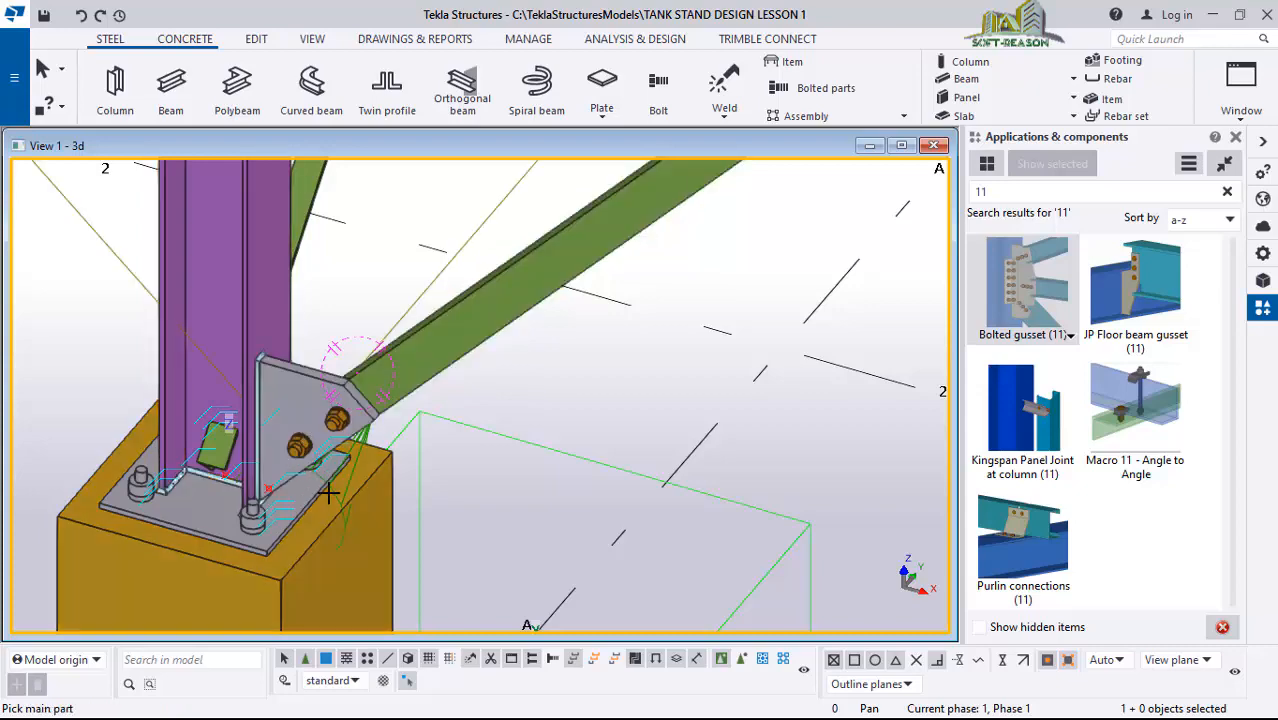
- Add a bolted gusset joining the base of column C/1 to the other lowest diagonal on the grid 1 face
{"action": "scroll", "coordinate": [203, 374], "scroll_direction": "down", "scroll_amount": 3}
{"action": "scroll", "coordinate": [204, 374], "scroll_direction": "down", "scroll_amount": 4}
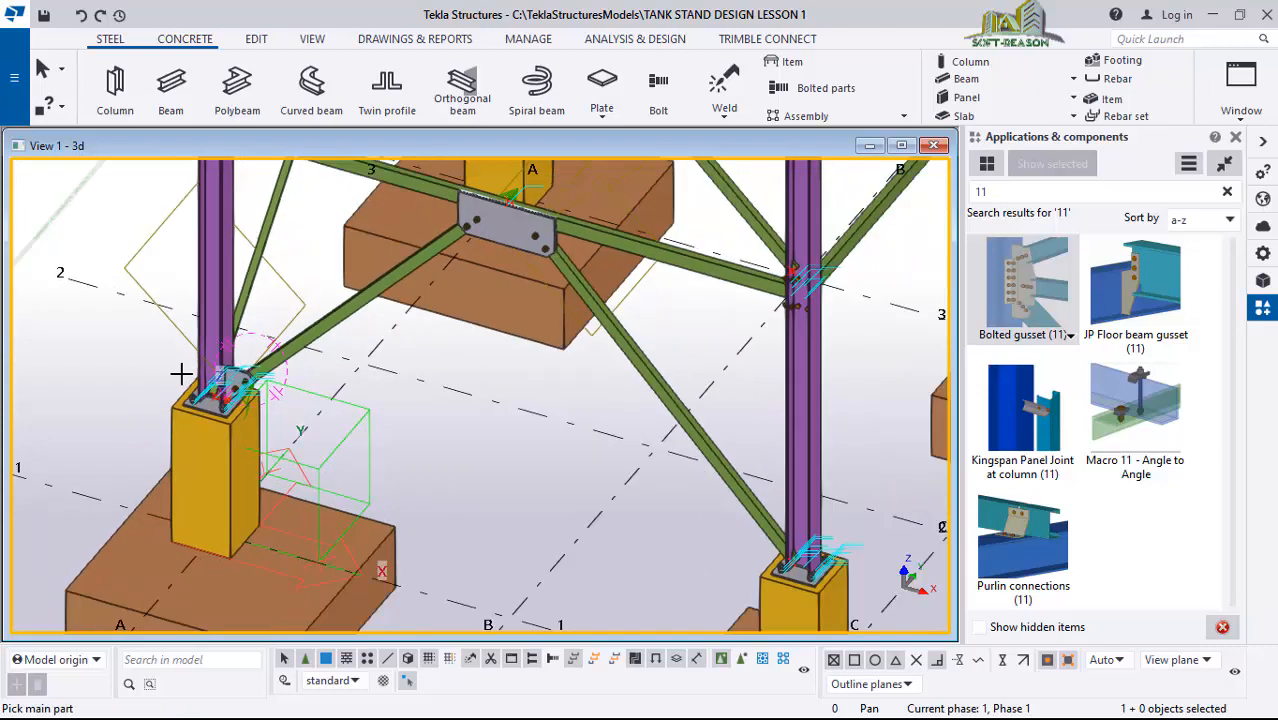
{"action": "scroll", "coordinate": [576, 508], "scroll_direction": "up", "scroll_amount": 1}
{"action": "middle_click_drag", "start_coordinate": [676, 536], "coordinate": [818, 498], "text": "ctrl"}
{"action": "scroll", "coordinate": [690, 505], "scroll_direction": "up", "scroll_amount": 5}
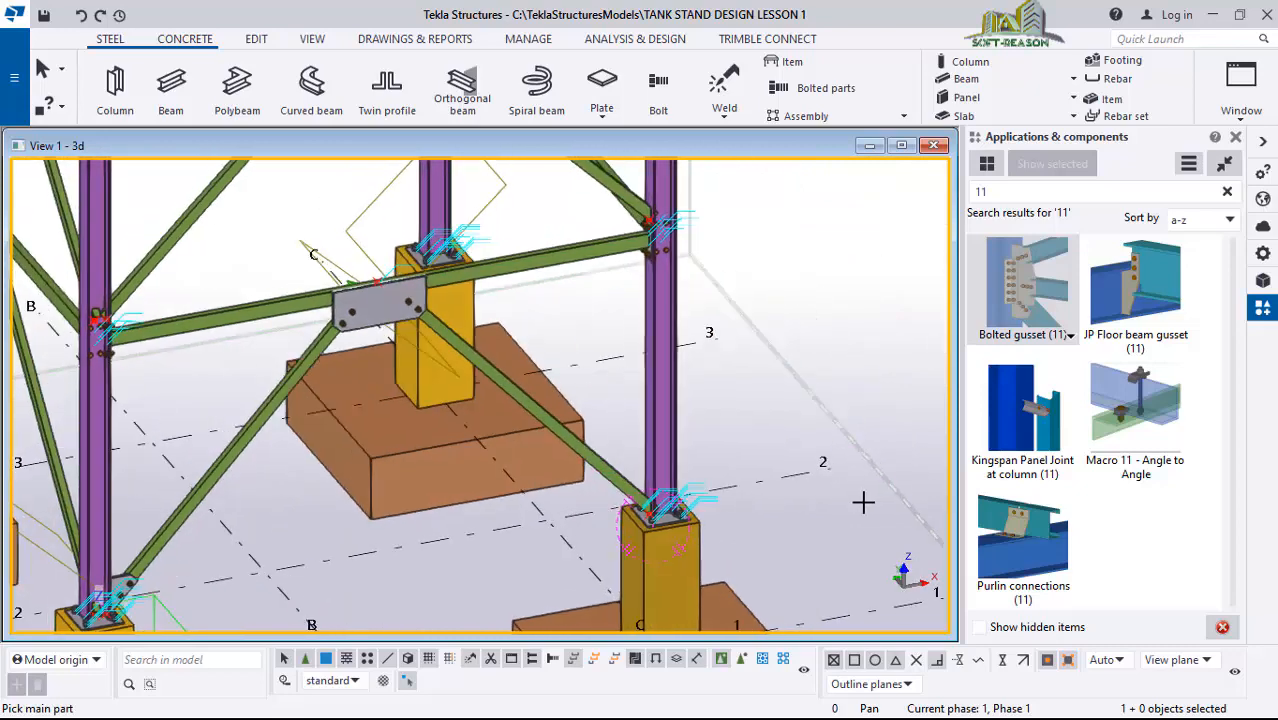
{"action": "left_click", "coordinate": [674, 442]}
{"action": "left_click", "coordinate": [617, 470]}
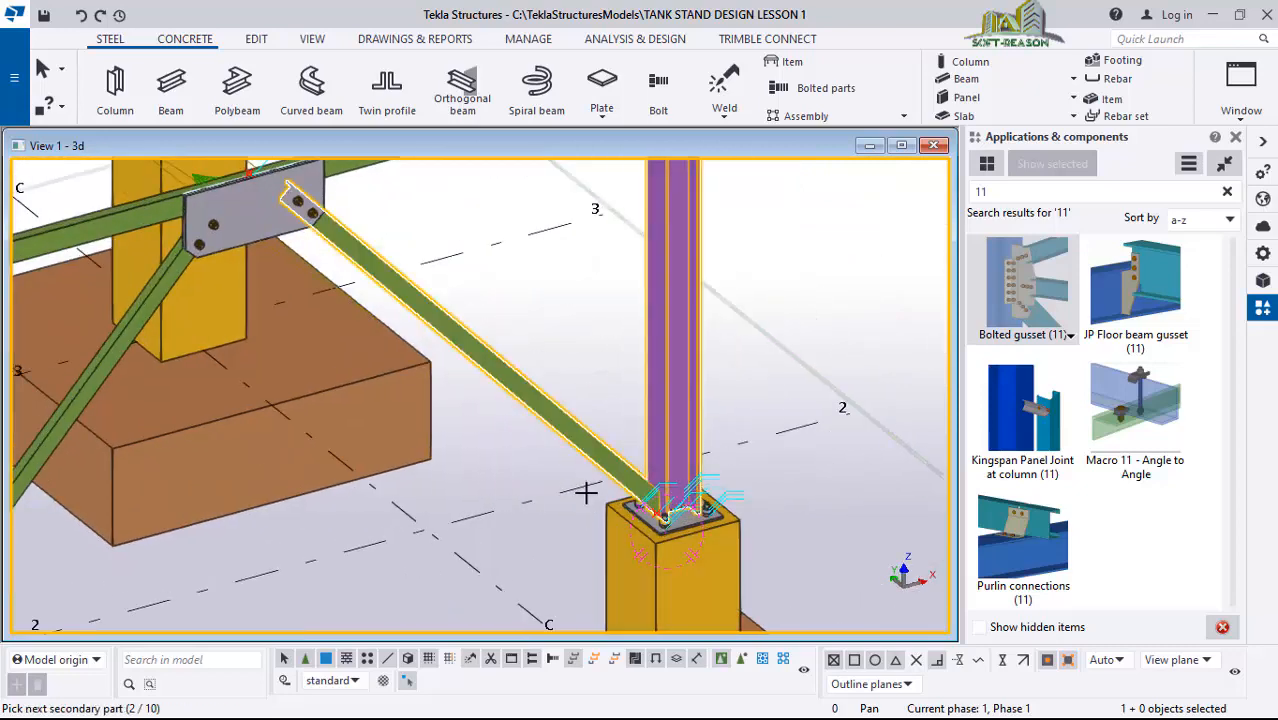
{"action": "middle_click", "coordinate": [584, 488]}
- Connect both lowest diagonal braces to the middle of the lowest horizontal beam on the grid A face with a bolted gusset
{"action": "scroll", "coordinate": [656, 456], "scroll_direction": "down", "scroll_amount": 6}
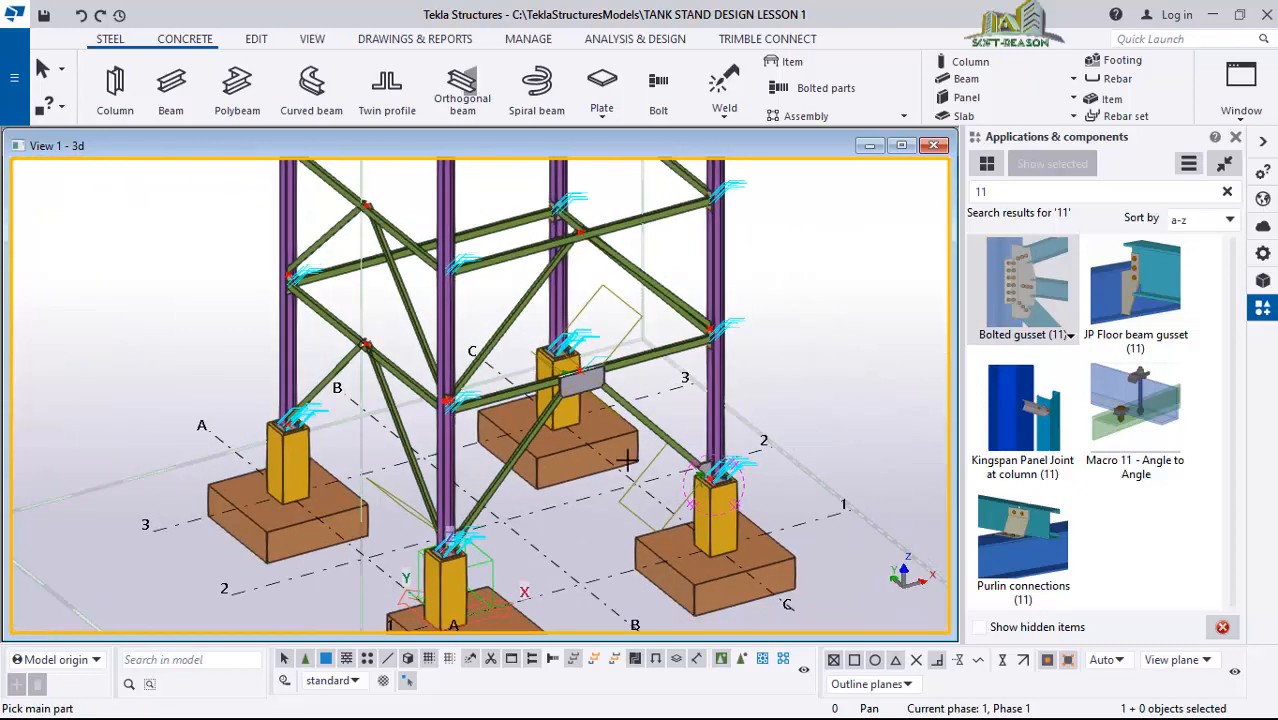
{"action": "scroll", "coordinate": [365, 330], "scroll_direction": "up", "scroll_amount": 5}
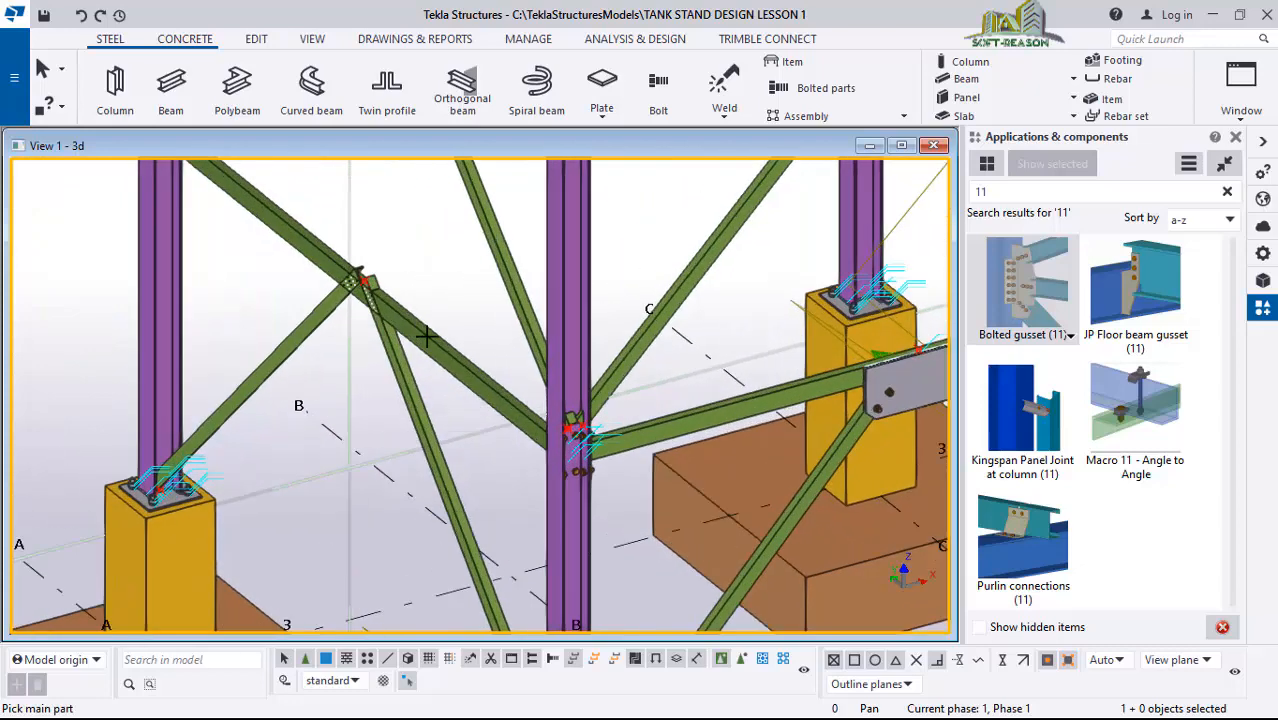
{"action": "left_click", "coordinate": [300, 245]}
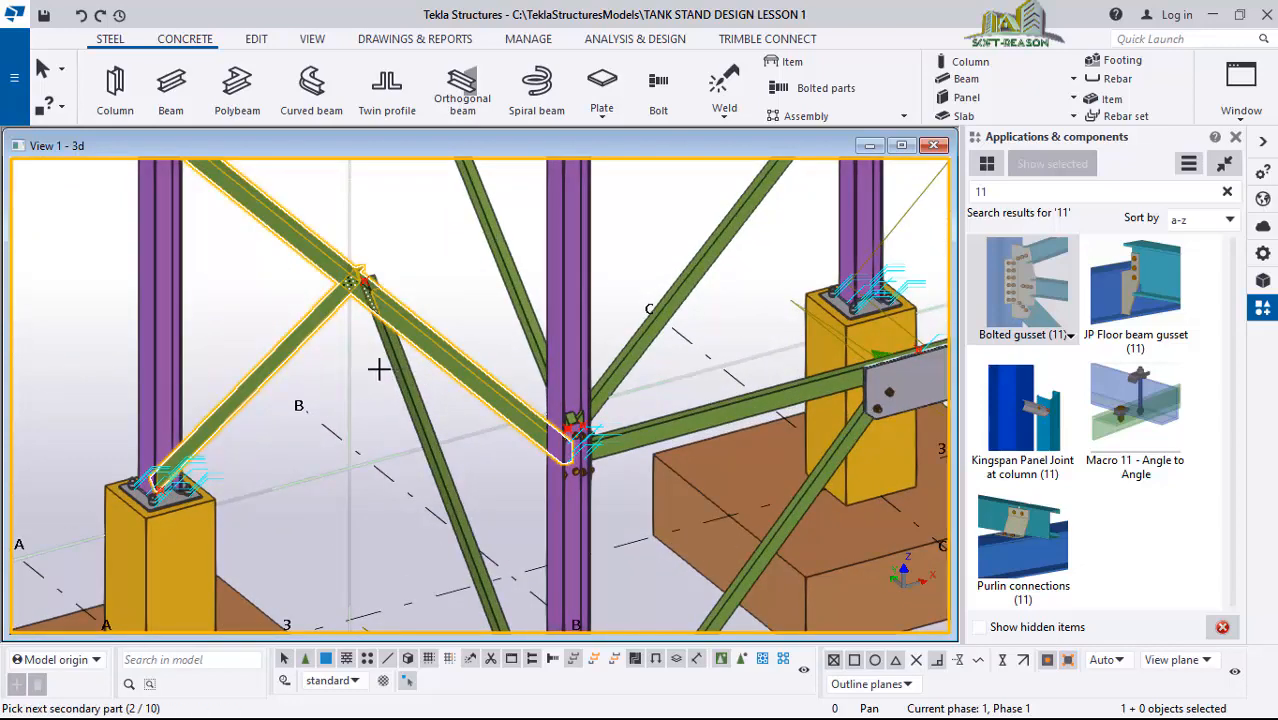
{"action": "middle_click", "coordinate": [356, 340]}
- Add a bolted gusset joining the base of column A/3 to the lowest diagonal brace on the grid A face
{"action": "scroll", "coordinate": [240, 430], "scroll_direction": "up", "scroll_amount": 2}
{"action": "scroll", "coordinate": [100, 508], "scroll_direction": "up", "scroll_amount": 2}
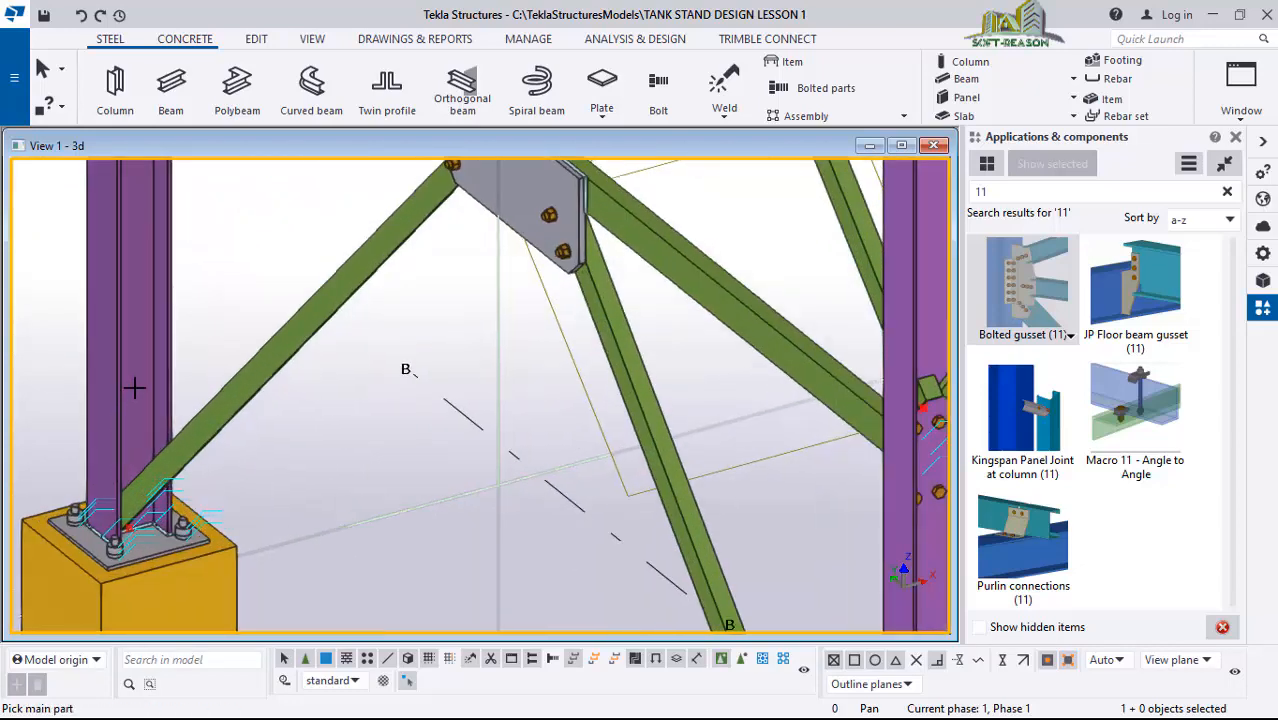
{"action": "left_click", "coordinate": [135, 387]}
{"action": "left_click", "coordinate": [208, 428]}
{"action": "middle_click", "coordinate": [203, 460]}
- Add a bolted gusset joining the base of column A/1 to the lowest diagonal brace on the grid A face
{"action": "scroll", "coordinate": [225, 308], "scroll_direction": "down", "scroll_amount": 5}
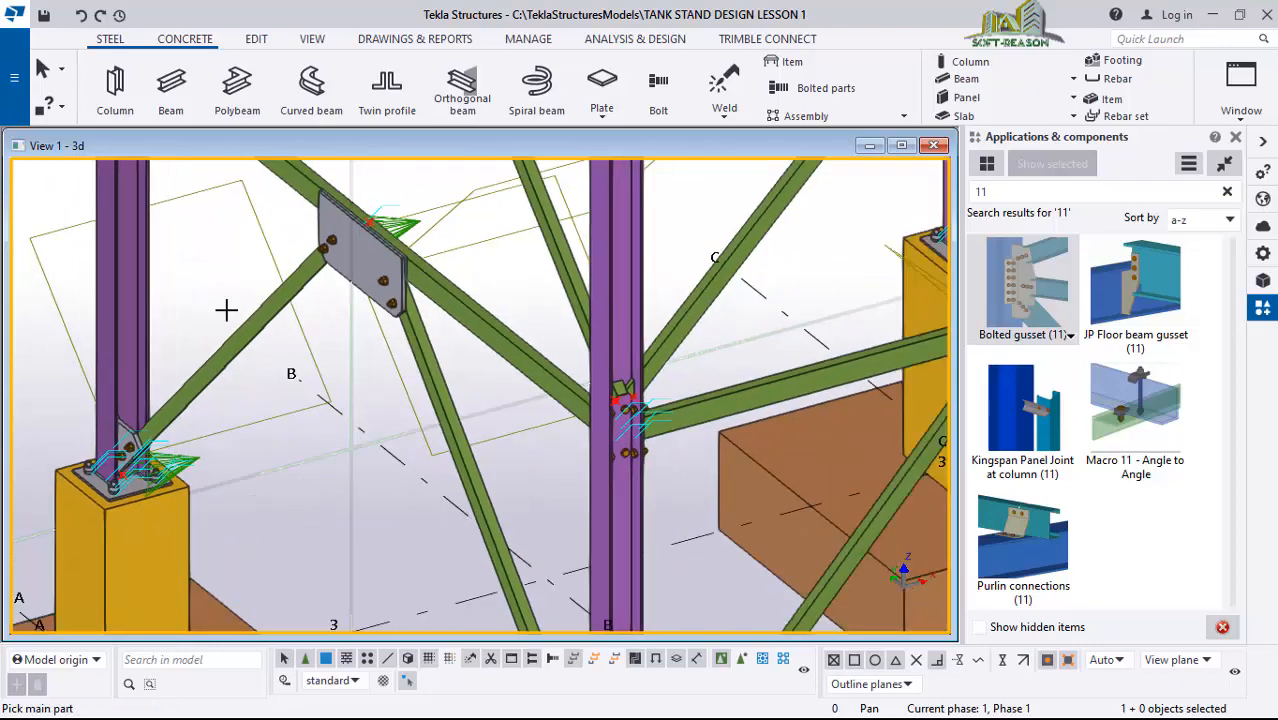
{"action": "scroll", "coordinate": [402, 610], "scroll_direction": "up", "scroll_amount": 1}
{"action": "middle_click_drag", "start_coordinate": [390, 504], "coordinate": [648, 466], "text": "ctrl"}
{"action": "scroll", "coordinate": [300, 486], "scroll_direction": "up", "scroll_amount": 3}
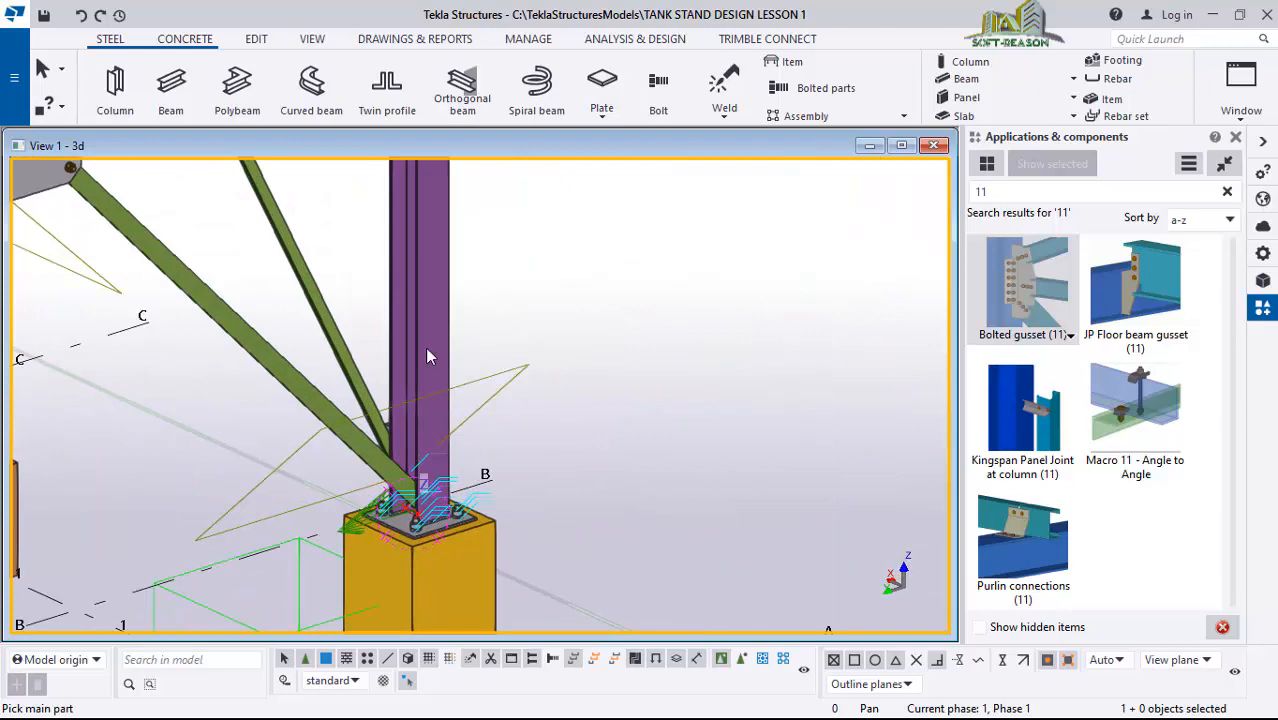
{"action": "left_click", "coordinate": [427, 356]}
{"action": "left_click", "coordinate": [318, 408]}
{"action": "middle_click", "coordinate": [316, 475]}
{"action": "scroll", "coordinate": [414, 483], "scroll_direction": "down", "scroll_amount": 6}
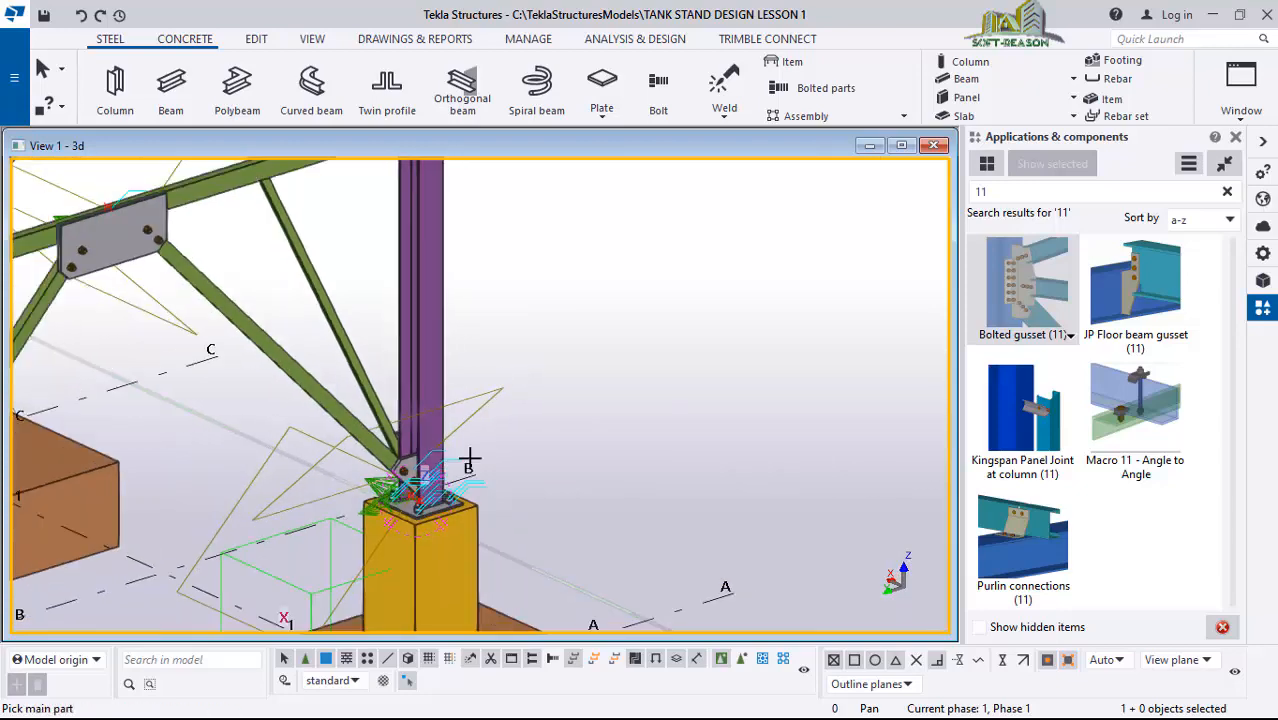
{"action": "scroll", "coordinate": [483, 304], "scroll_direction": "up", "scroll_amount": 1}
{"action": "scroll", "coordinate": [516, 308], "scroll_direction": "up", "scroll_amount": 3}
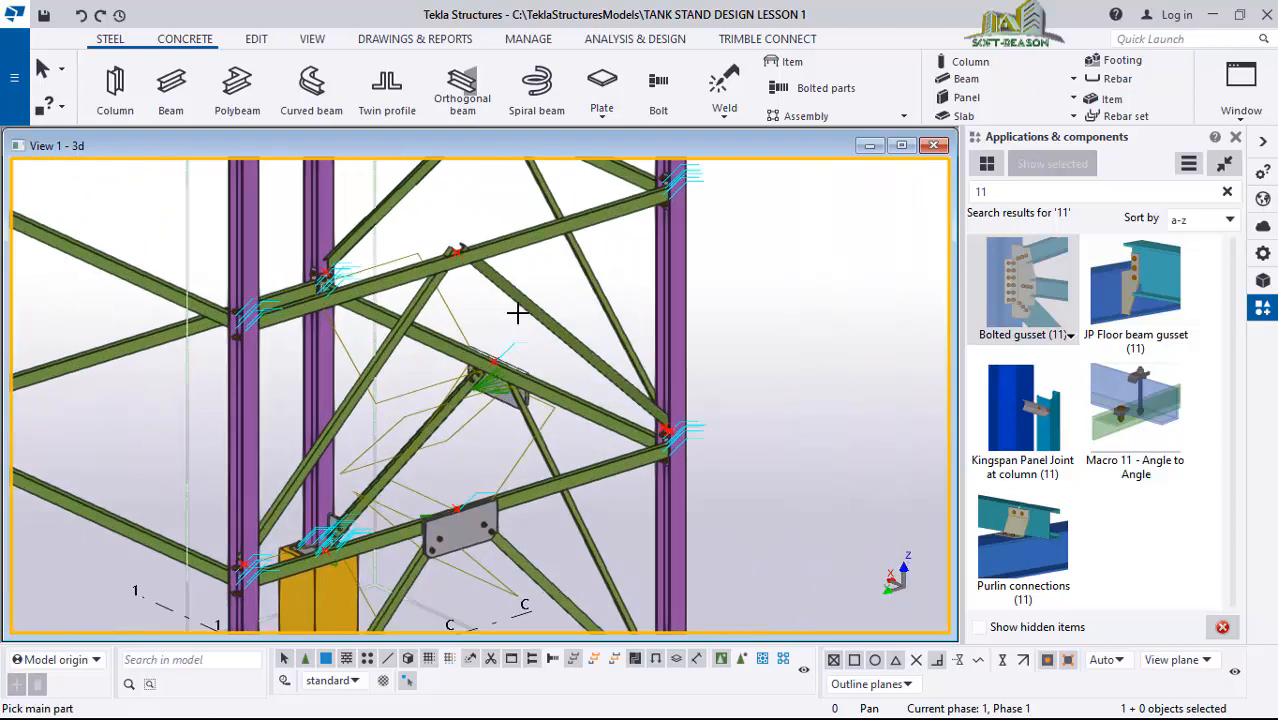
{"action": "middle_click_drag", "start_coordinate": [545, 374], "coordinate": [568, 399], "text": "ctrl"}
{"action": "scroll", "coordinate": [761, 473], "scroll_direction": "down", "scroll_amount": 1}
{"action": "scroll", "coordinate": [686, 457], "scroll_direction": "down", "scroll_amount": 2}
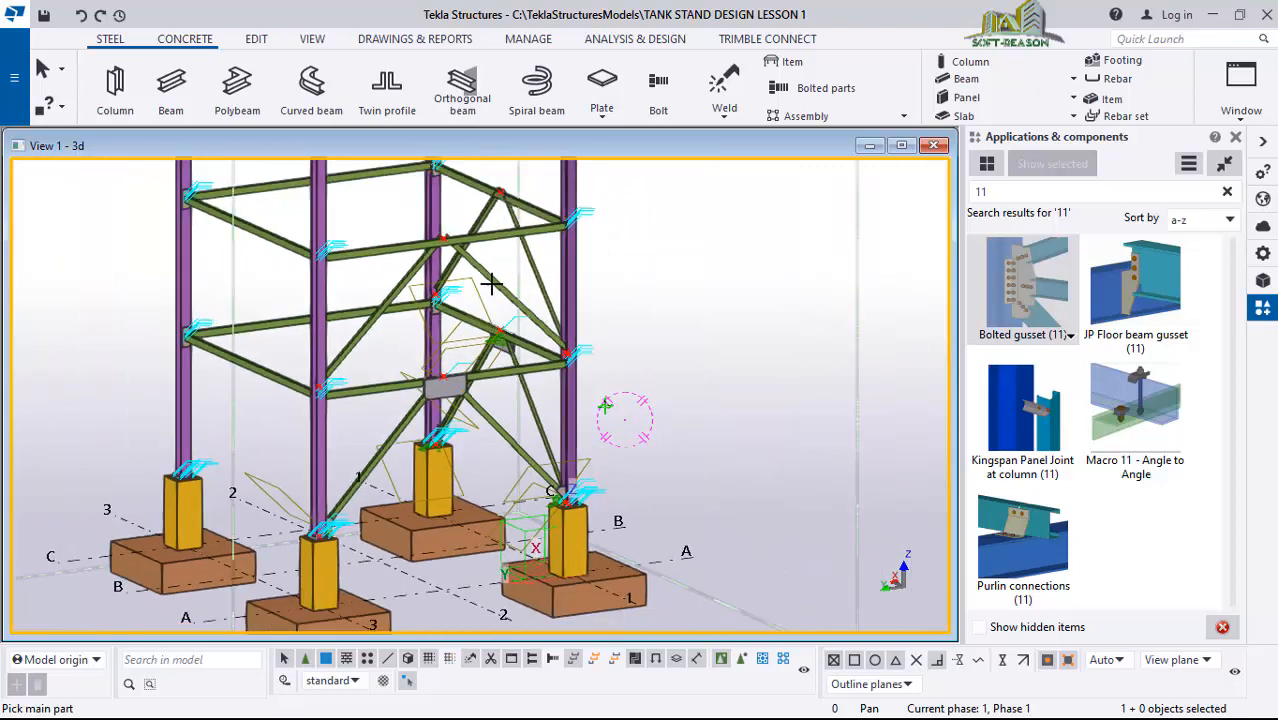
{"action": "scroll", "coordinate": [470, 250], "scroll_direction": "up", "scroll_amount": 3}
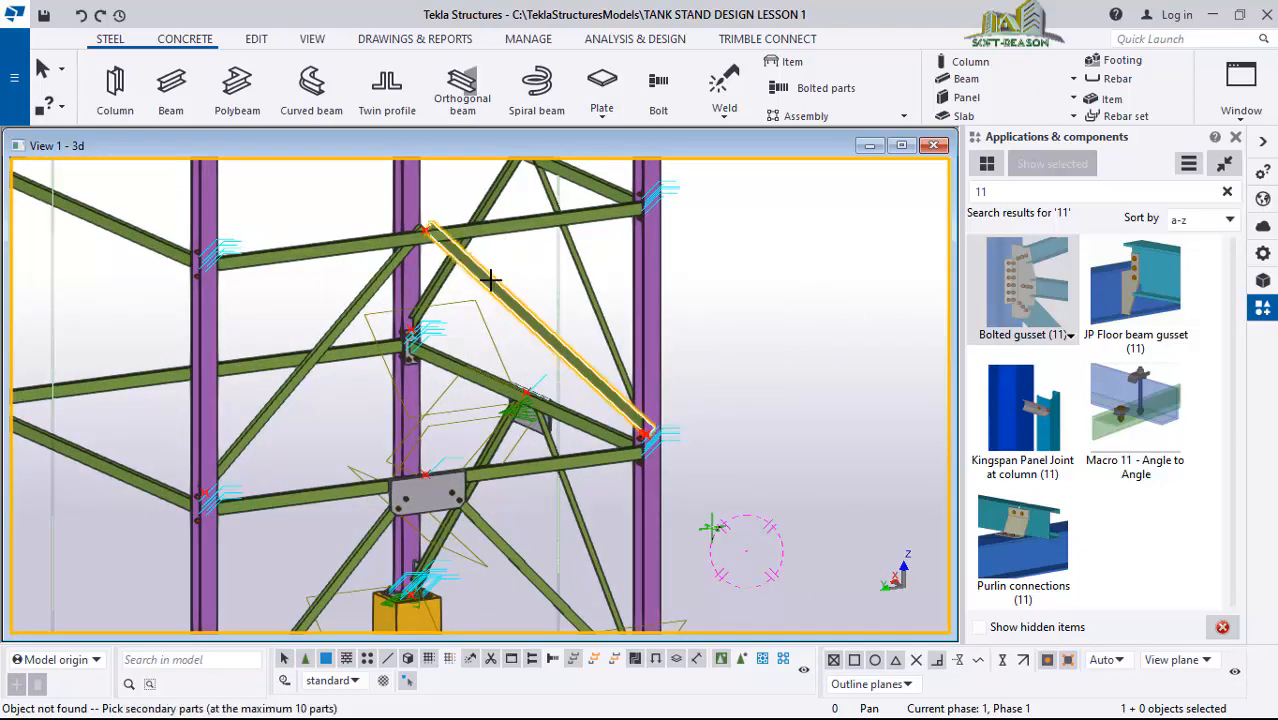
{"action": "right_click", "coordinate": [532, 256]}
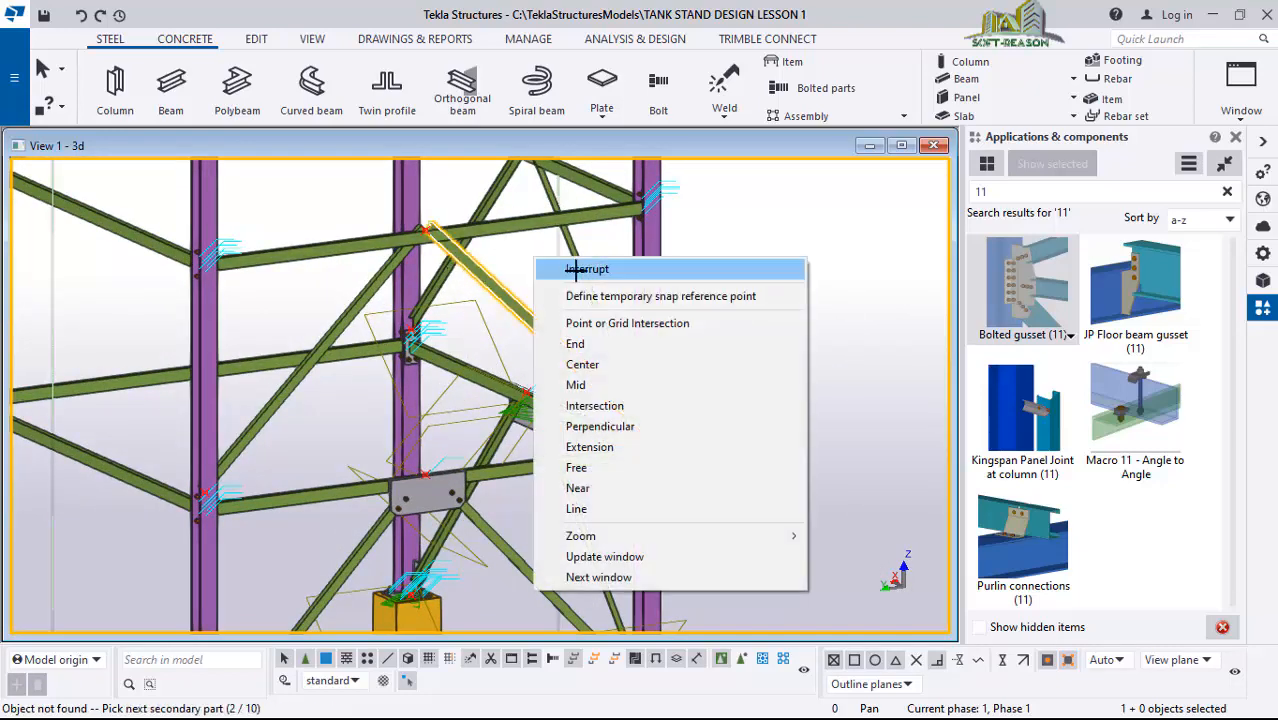
{"action": "left_click", "coordinate": [565, 265]}
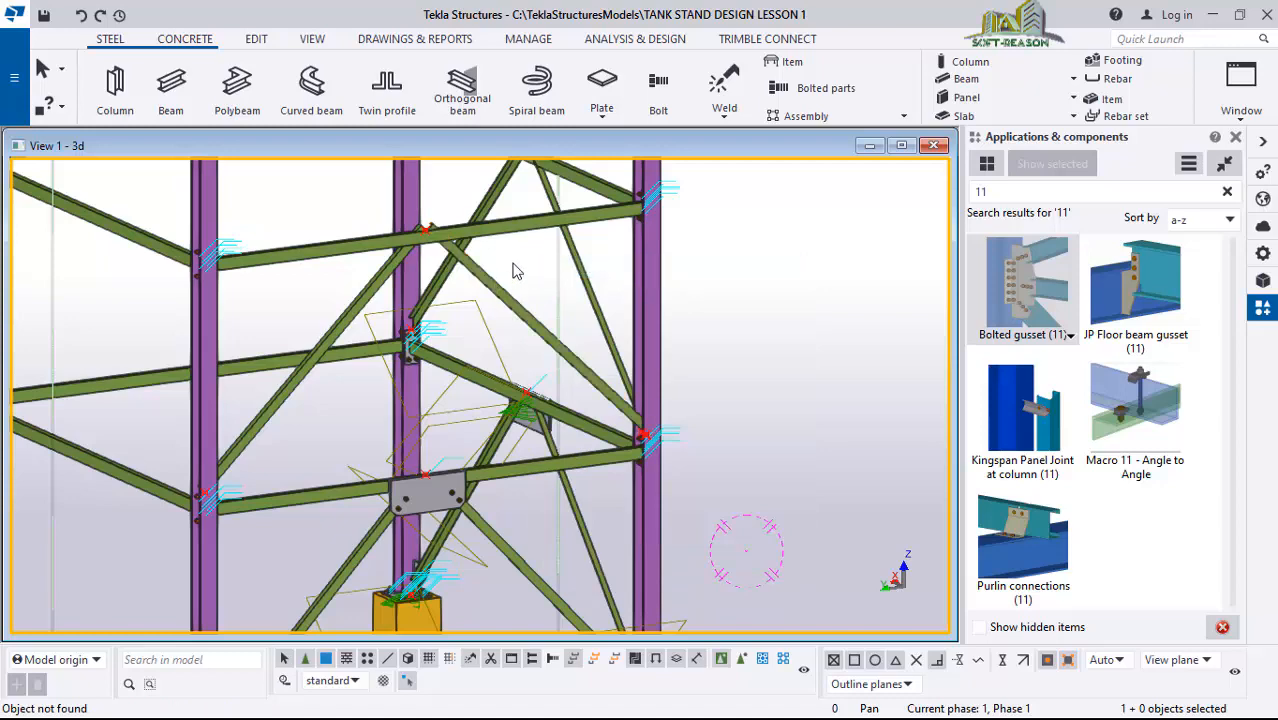
- Connect the two second-level diagonals to the middle of the second horizontal beam on the grid A face with a bolted gusset
{"action": "scroll", "coordinate": [404, 228], "scroll_direction": "up", "scroll_amount": 1}
{"action": "left_click", "coordinate": [404, 230]}
{"action": "scroll", "coordinate": [390, 300], "scroll_direction": "up", "scroll_amount": 2}
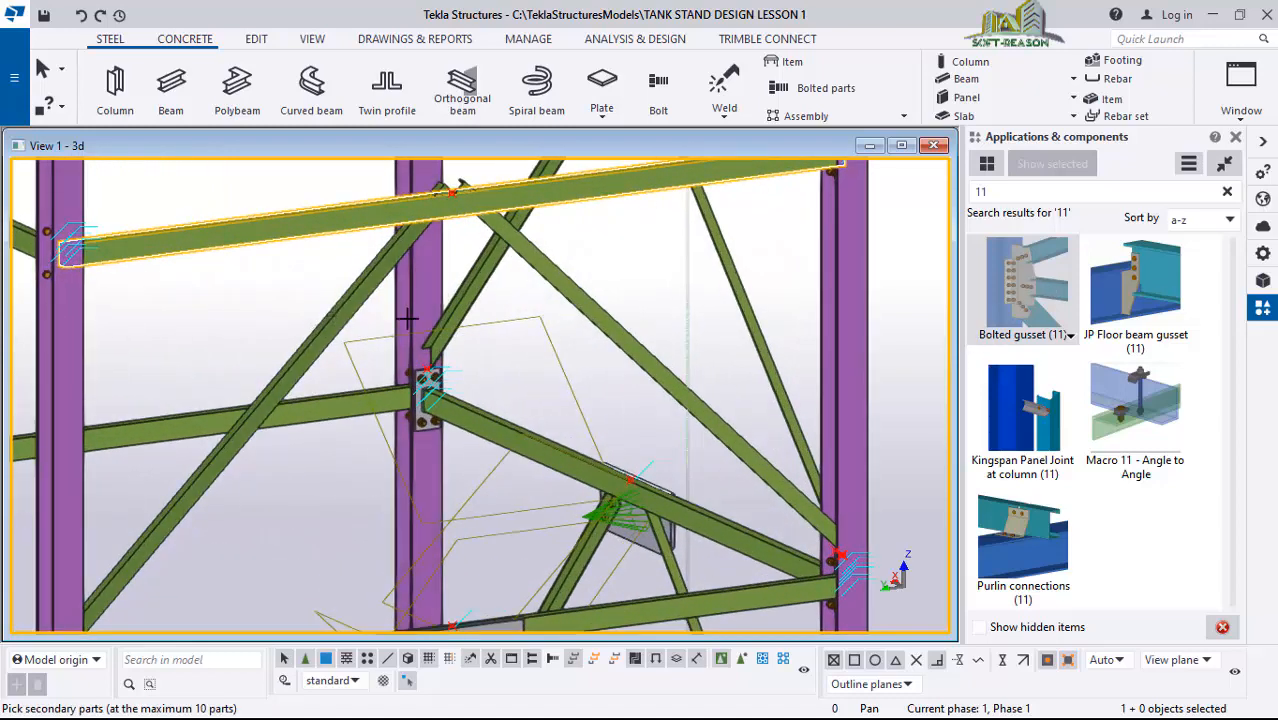
{"action": "left_click", "coordinate": [352, 306]}
{"action": "middle_click", "coordinate": [504, 299]}
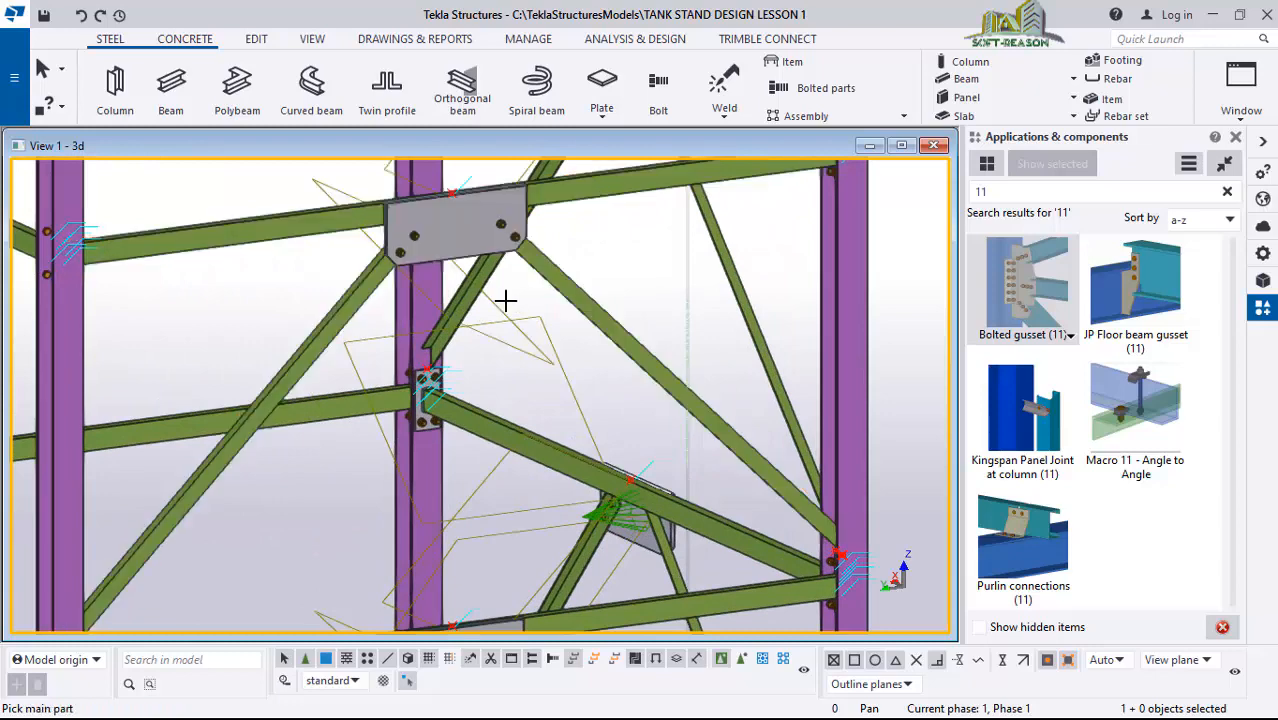
- Add a bolted gusset joining column A/1 to the second-level diagonal's lower end on the grid A face
{"action": "scroll", "coordinate": [385, 236], "scroll_direction": "down", "scroll_amount": 3}
{"action": "scroll", "coordinate": [628, 440], "scroll_direction": "up", "scroll_amount": 3}
{"action": "scroll", "coordinate": [620, 350], "scroll_direction": "up", "scroll_amount": 2}
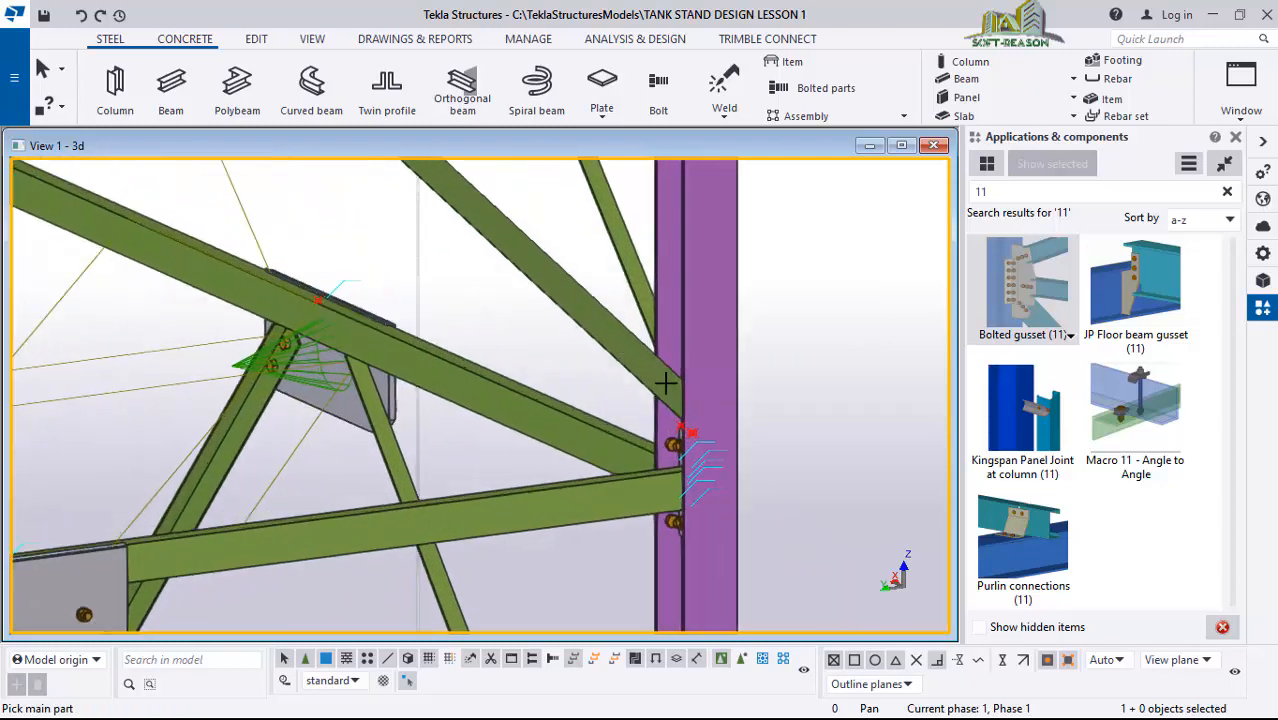
{"action": "left_click", "coordinate": [707, 322]}
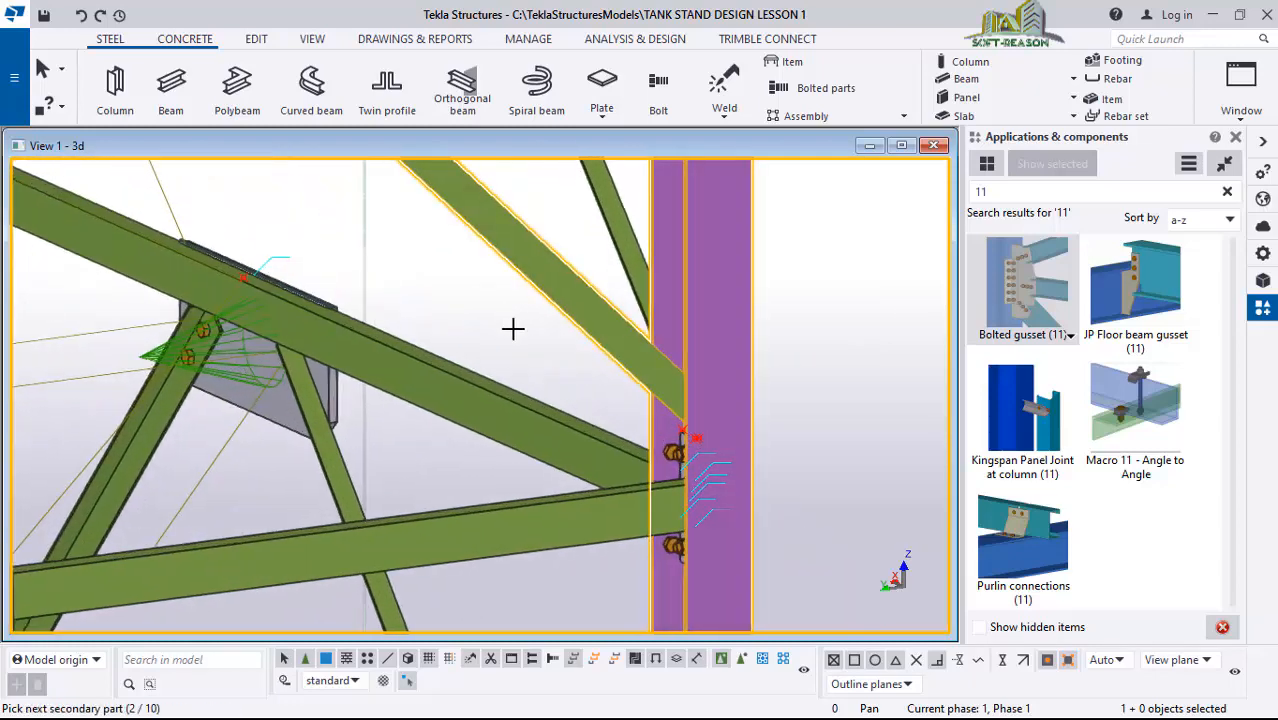
{"action": "scroll", "coordinate": [700, 328], "scroll_direction": "down", "scroll_amount": 1}
{"action": "middle_click_drag", "start_coordinate": [673, 397], "coordinate": [830, 542], "text": "ctrl"}
{"action": "middle_click", "coordinate": [712, 398]}
- Examine the new gusset plate and its bolts at the first-level joint of column A/1 from several angles
{"action": "scroll", "coordinate": [712, 398], "scroll_direction": "down", "scroll_amount": 3}
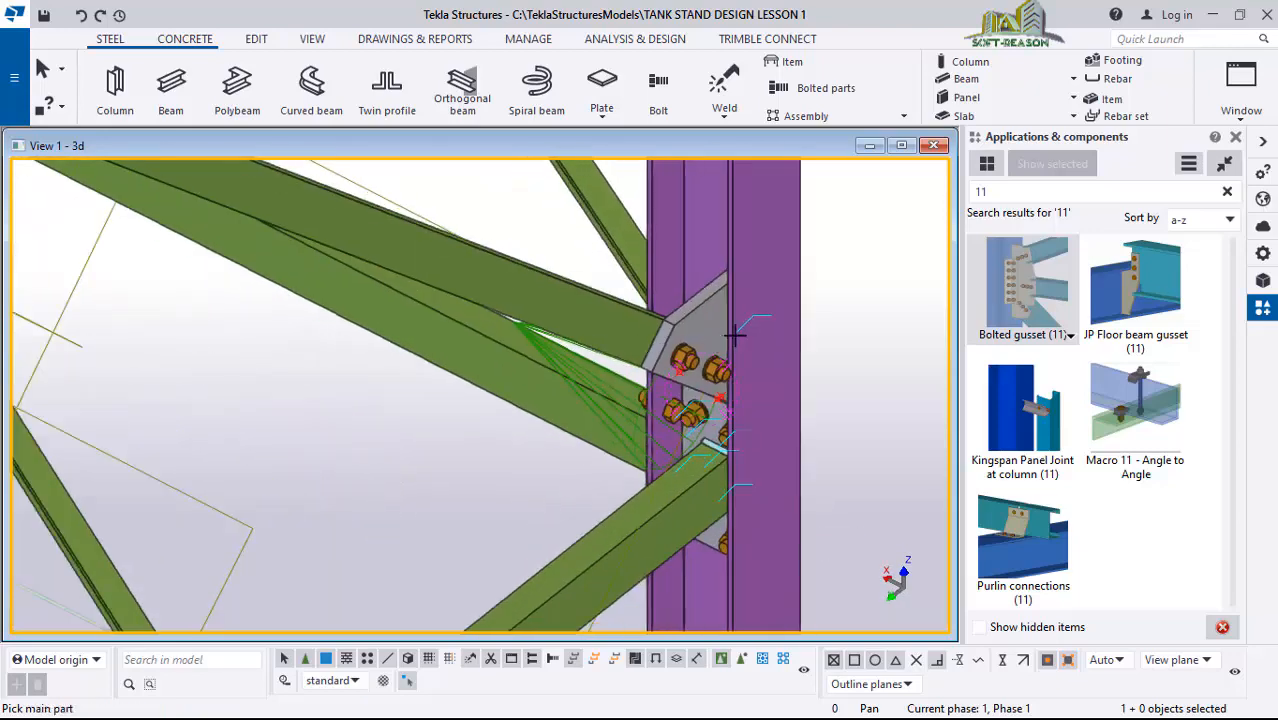
{"action": "scroll", "coordinate": [740, 360], "scroll_direction": "up", "scroll_amount": 4}
{"action": "middle_click_drag", "start_coordinate": [745, 348], "coordinate": [719, 479], "text": "ctrl"}
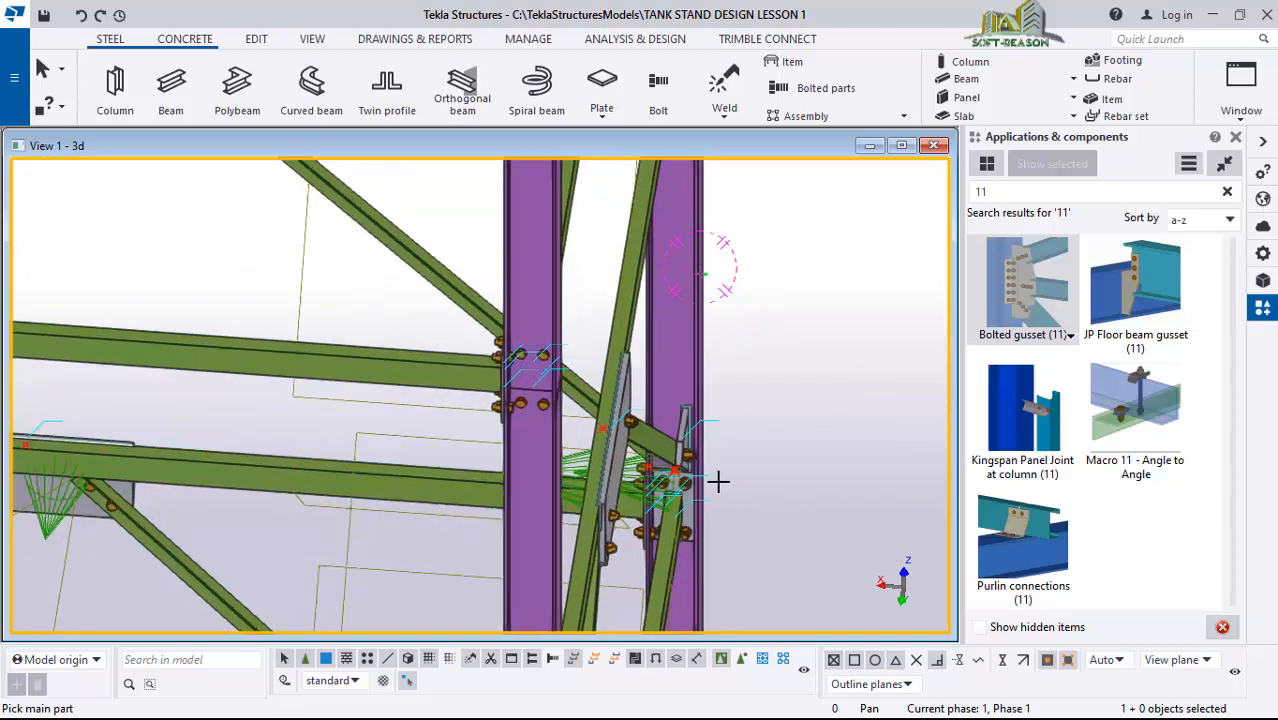
{"action": "scroll", "coordinate": [719, 479], "scroll_direction": "up", "scroll_amount": 8}
{"action": "scroll", "coordinate": [678, 507], "scroll_direction": "up", "scroll_amount": 2}
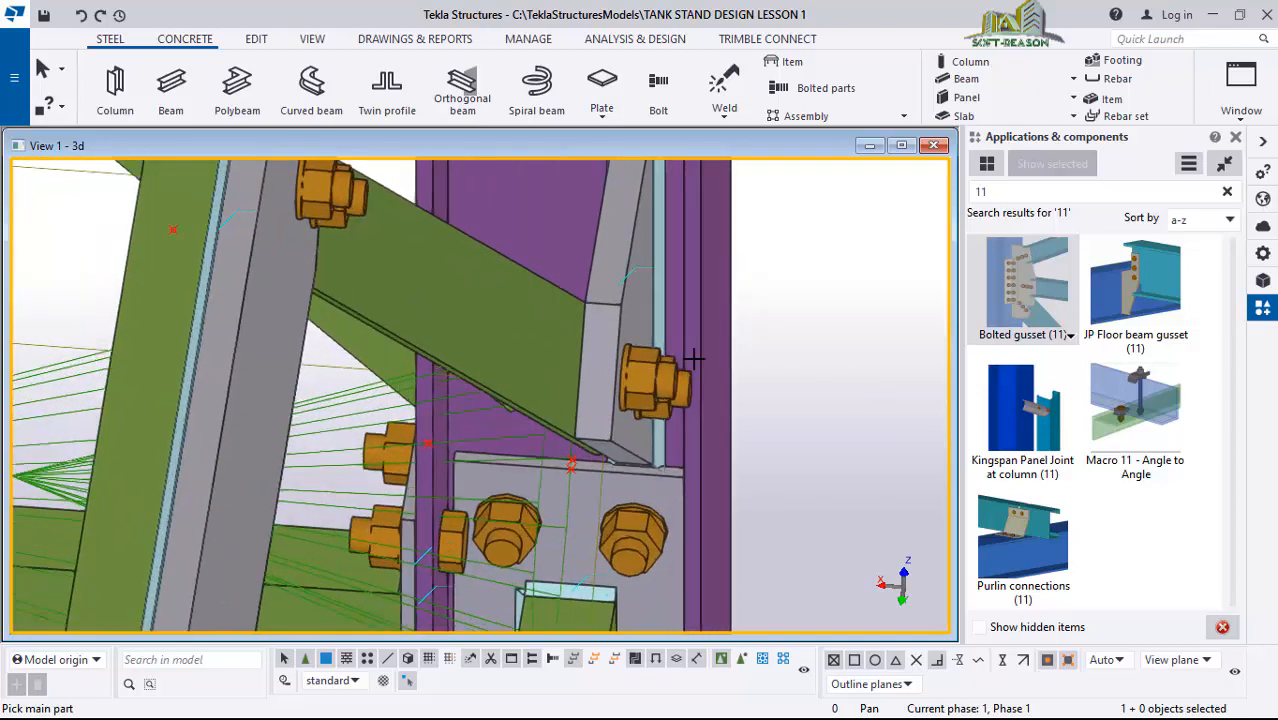
{"action": "middle_click_drag", "start_coordinate": [613, 407], "coordinate": [706, 357], "text": "ctrl"}
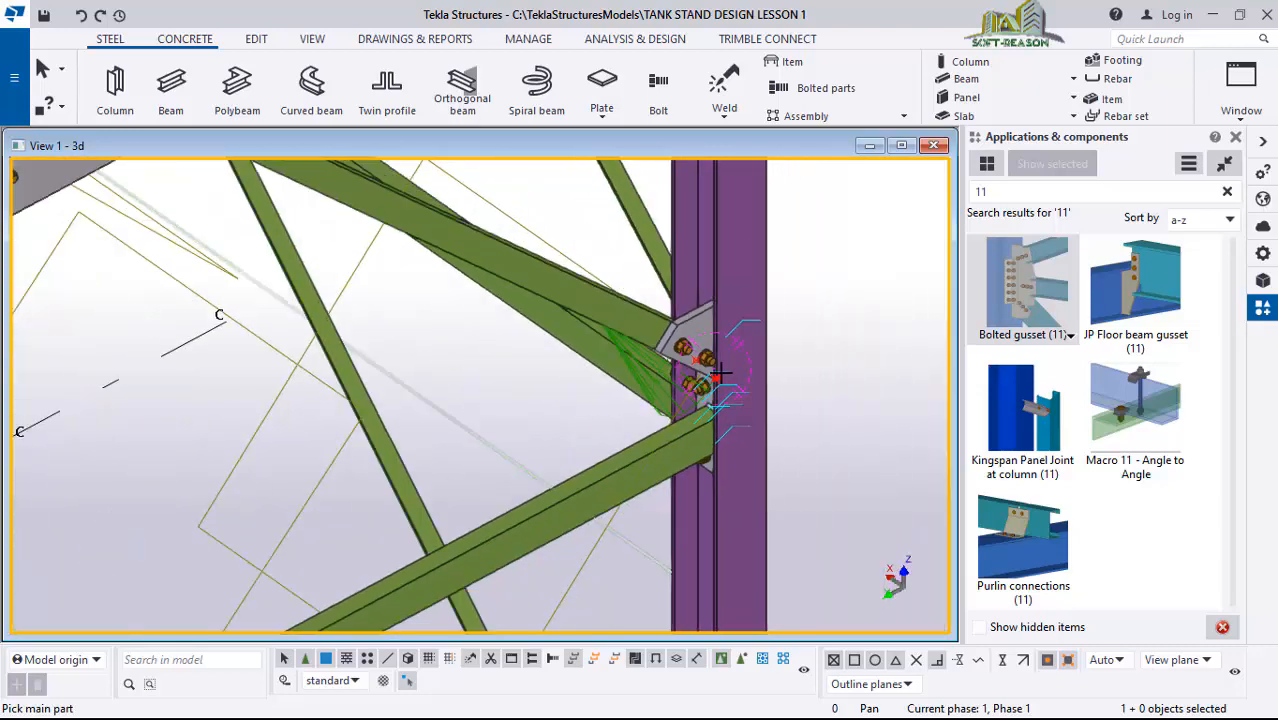
{"action": "scroll", "coordinate": [720, 372], "scroll_direction": "down", "scroll_amount": 3}
{"action": "scroll", "coordinate": [414, 260], "scroll_direction": "up", "scroll_amount": 1}
{"action": "scroll", "coordinate": [777, 392], "scroll_direction": "up", "scroll_amount": 2}
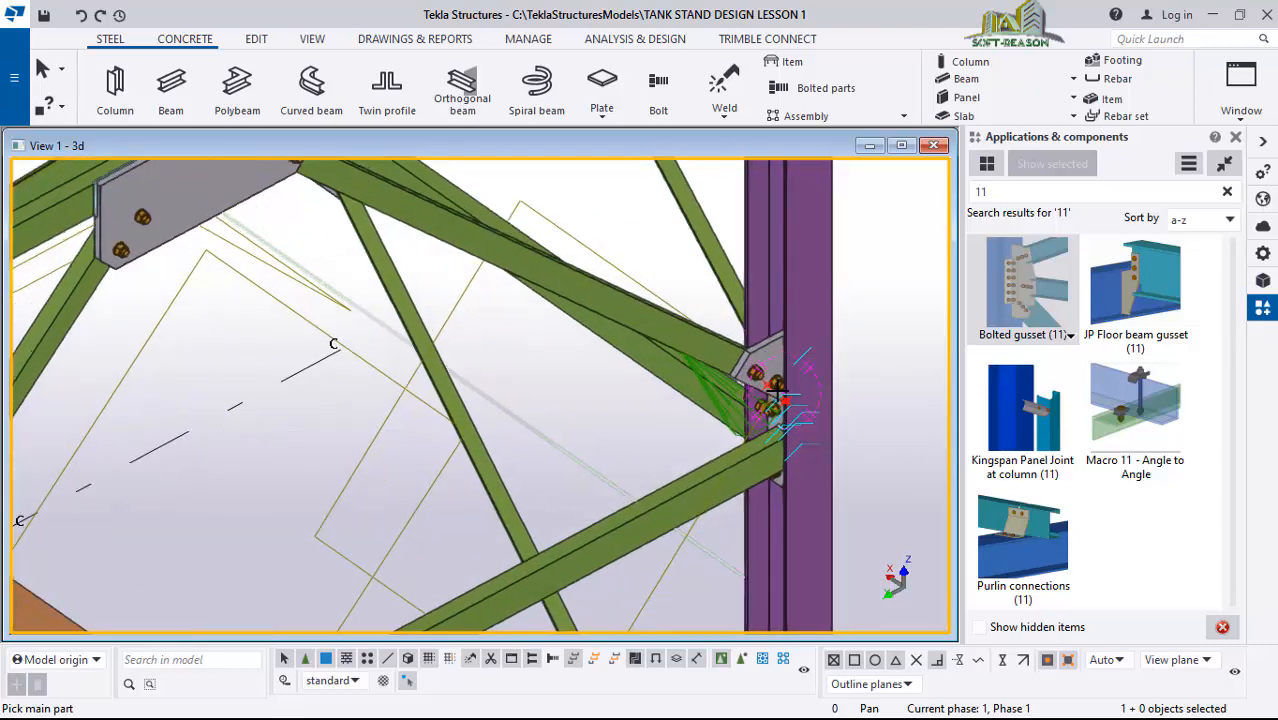
{"action": "scroll", "coordinate": [779, 397], "scroll_direction": "up", "scroll_amount": 4}
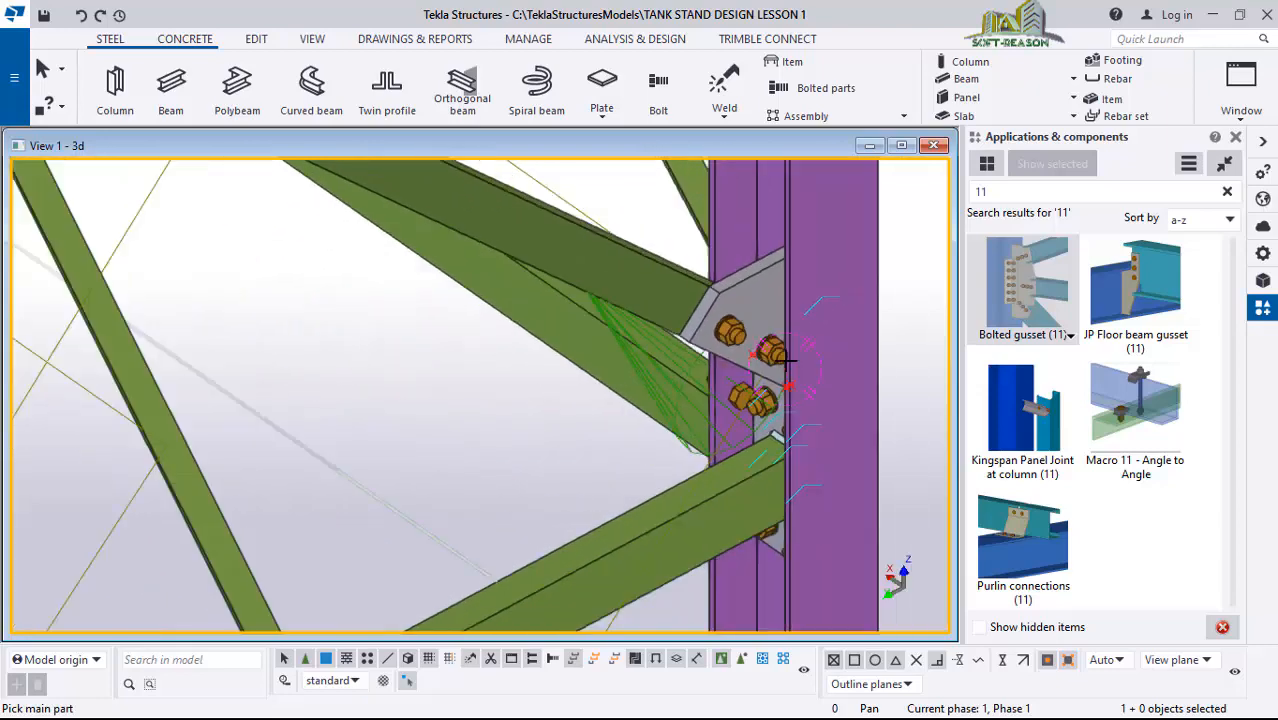
{"action": "scroll", "coordinate": [789, 355], "scroll_direction": "down", "scroll_amount": 3}
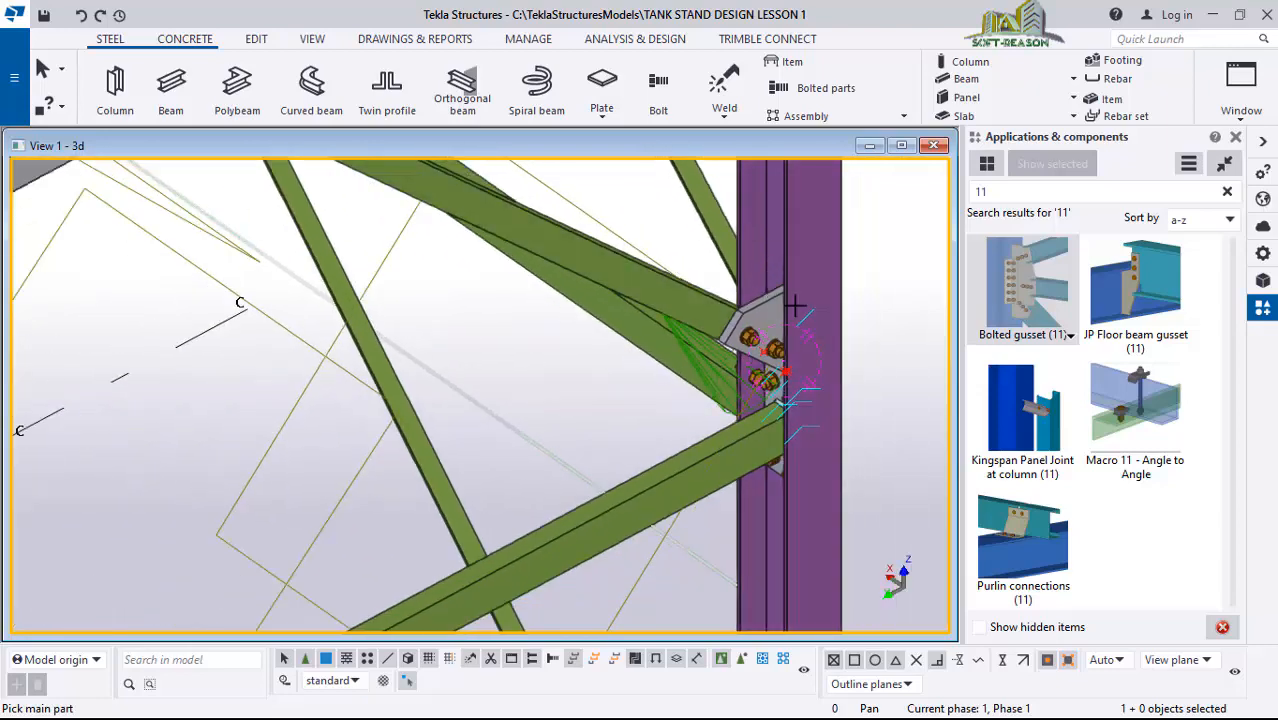
{"action": "scroll", "coordinate": [836, 322], "scroll_direction": "down", "scroll_amount": 4}
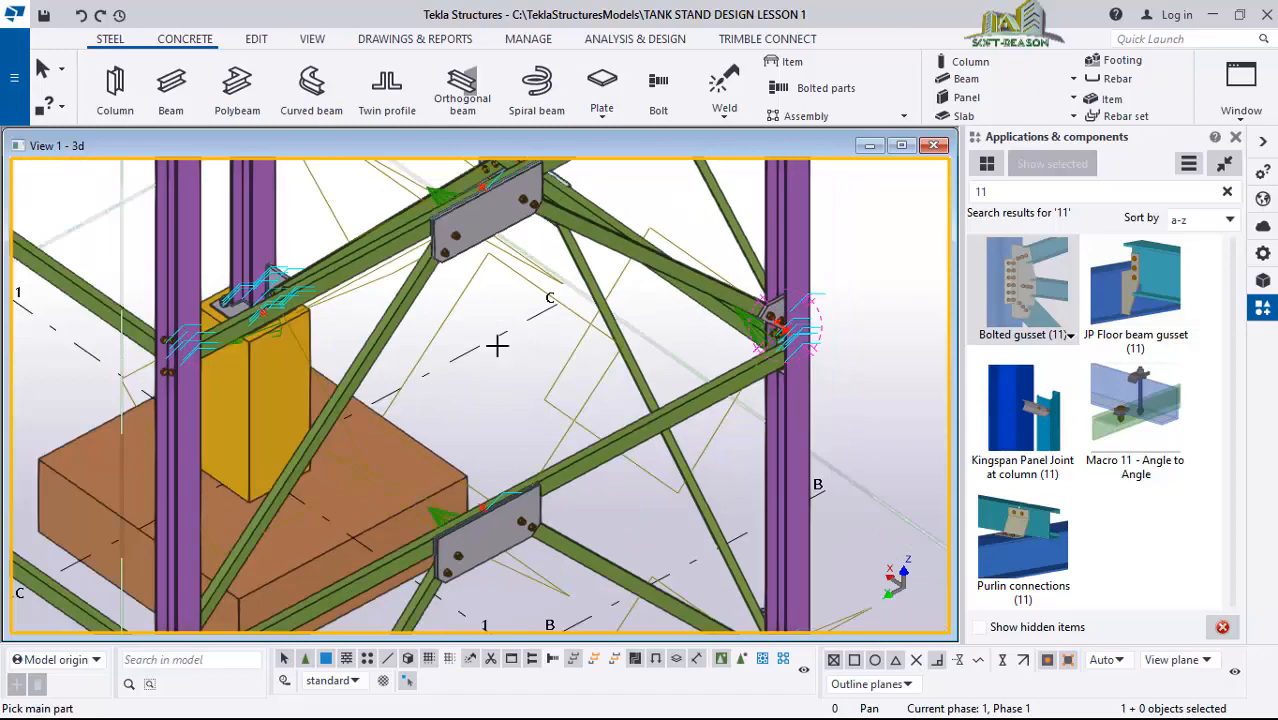
- Add a bolted gusset joining column A/3 to the second-level diagonal's lower end on the grid A face
{"action": "middle_click_drag", "start_coordinate": [444, 434], "coordinate": [548, 442]}
{"action": "scroll", "coordinate": [739, 485], "scroll_direction": "down", "scroll_amount": 3}
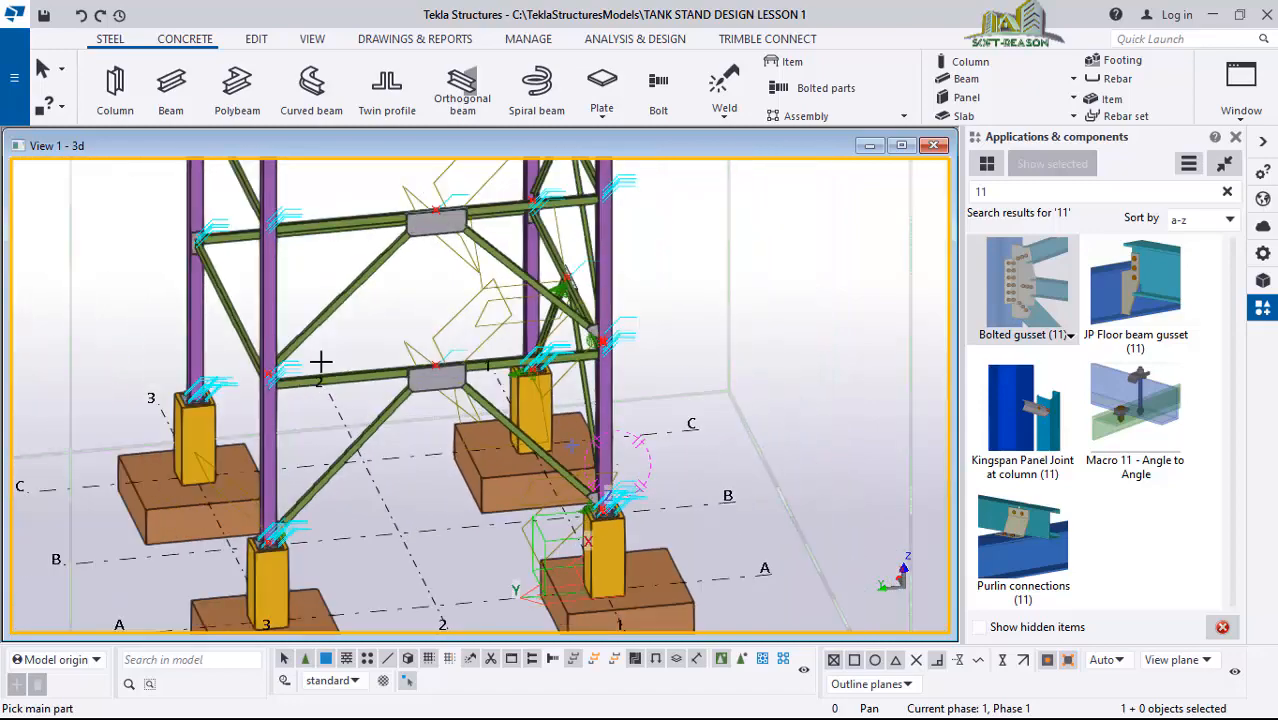
{"action": "scroll", "coordinate": [308, 365], "scroll_direction": "up", "scroll_amount": 2}
{"action": "scroll", "coordinate": [224, 367], "scroll_direction": "up", "scroll_amount": 2}
{"action": "middle_click_drag", "start_coordinate": [371, 400], "coordinate": [522, 277], "text": "ctrl"}
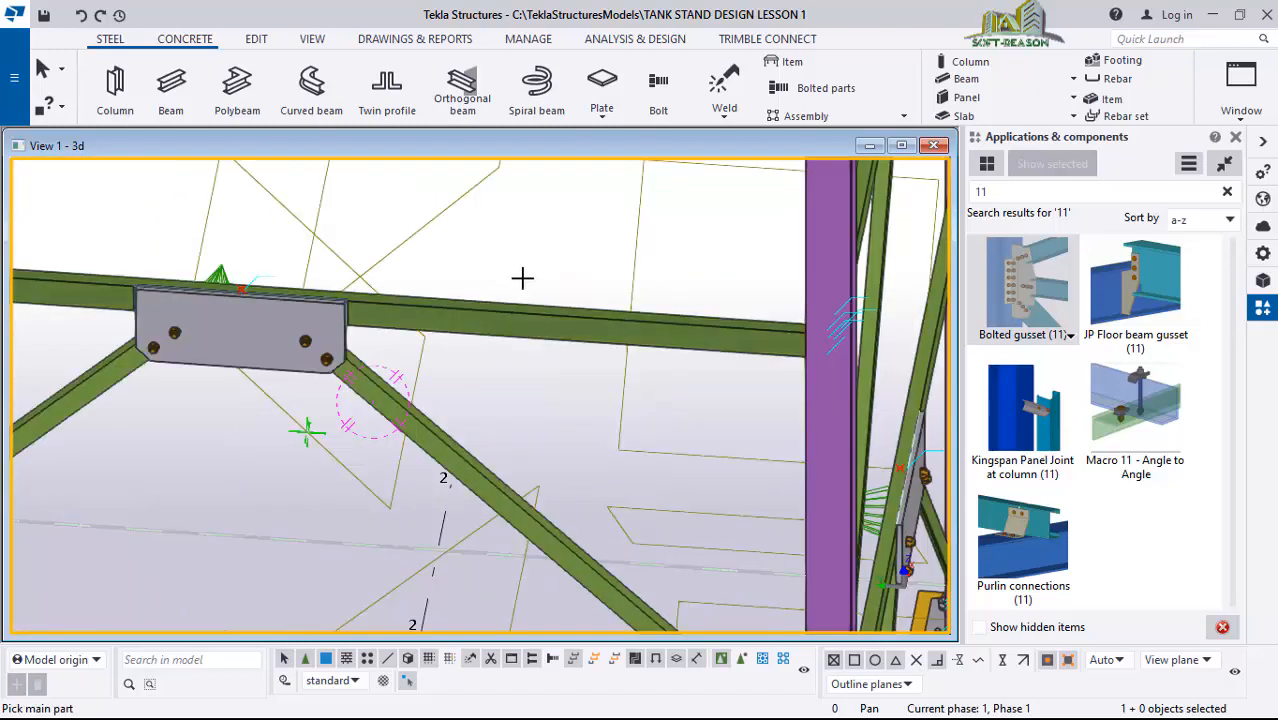
{"action": "scroll", "coordinate": [655, 287], "scroll_direction": "down", "scroll_amount": 2}
{"action": "scroll", "coordinate": [250, 450], "scroll_direction": "up", "scroll_amount": 6}
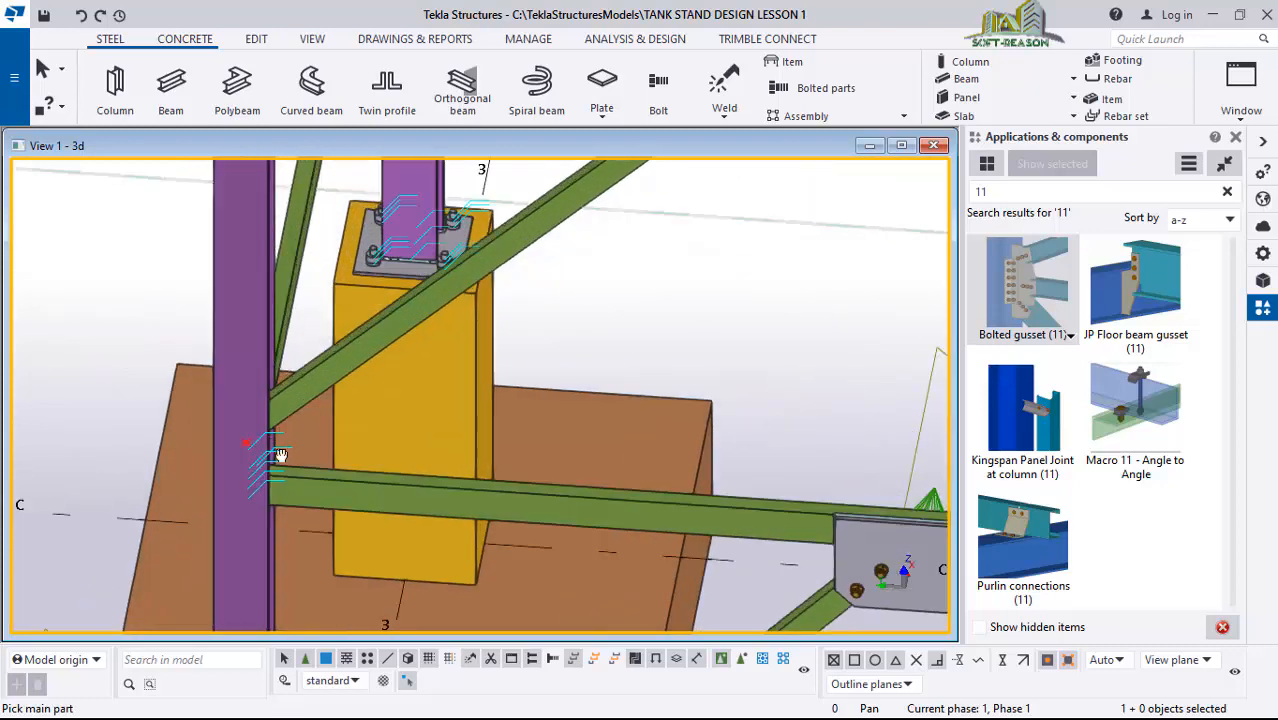
{"action": "middle_click_drag", "start_coordinate": [197, 455], "coordinate": [337, 428], "text": "ctrl"}
{"action": "left_click", "coordinate": [231, 257]}
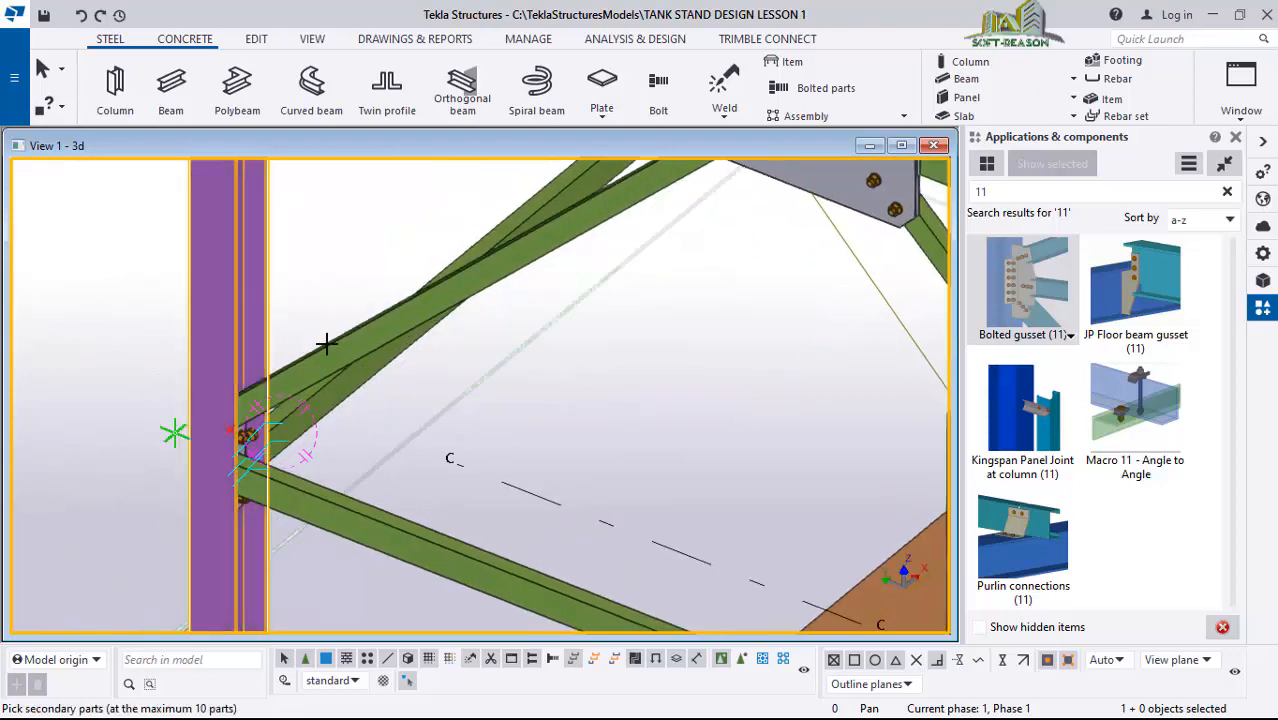
{"action": "middle_click", "coordinate": [316, 376]}
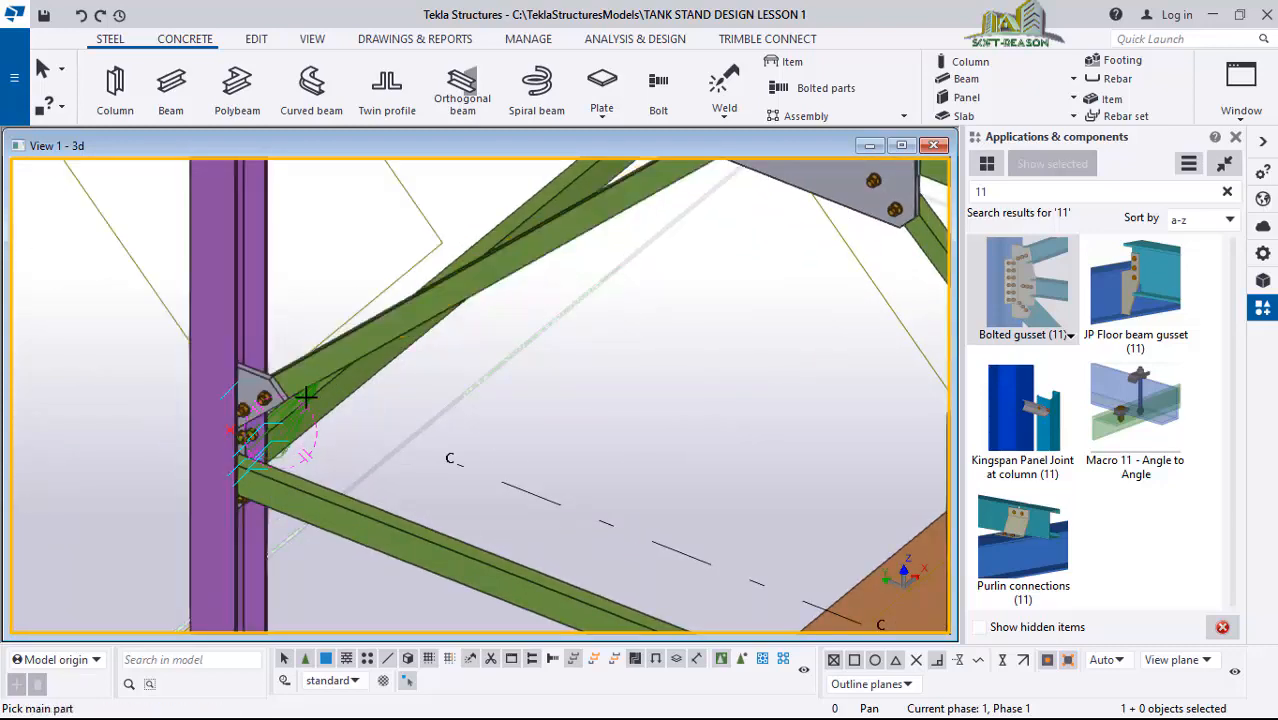
{"action": "scroll", "coordinate": [272, 398], "scroll_direction": "up", "scroll_amount": 2}
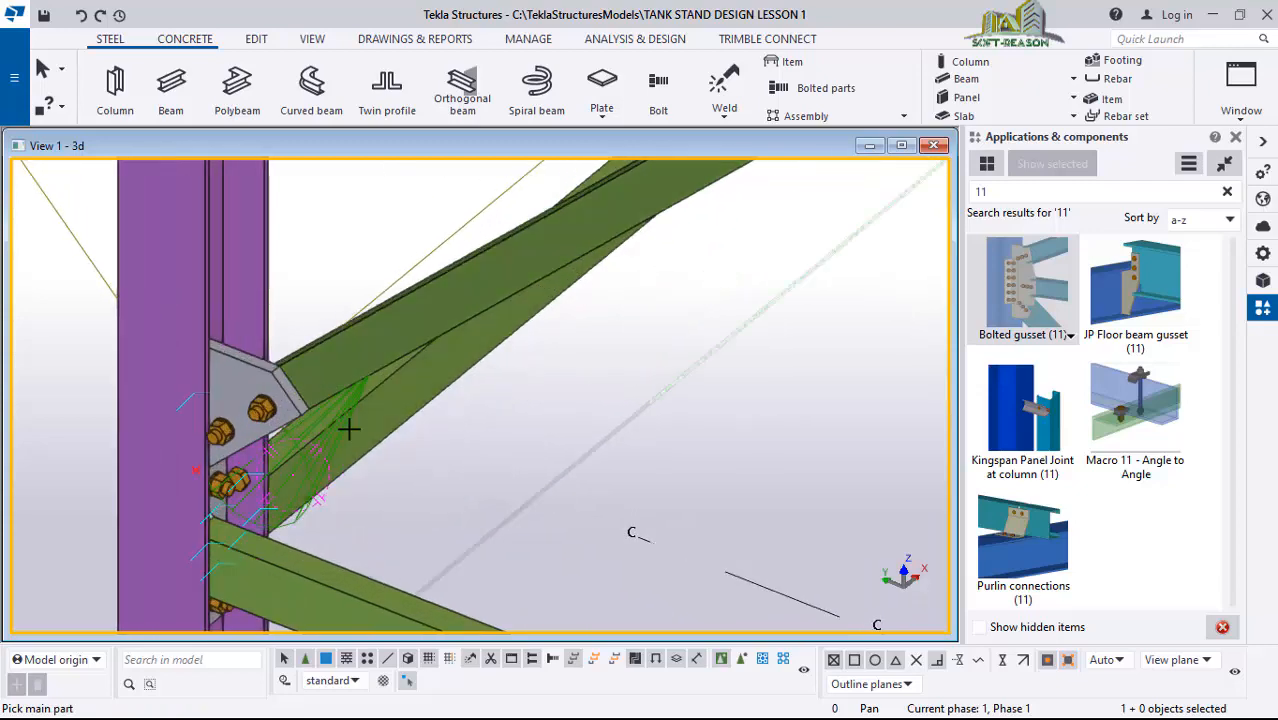
- Connect the two second-level diagonals to the middle of the second horizontal beam on the grid 1 face with a bolted gusset
{"action": "scroll", "coordinate": [348, 428], "scroll_direction": "down", "scroll_amount": 5}
{"action": "scroll", "coordinate": [366, 447], "scroll_direction": "down", "scroll_amount": 5}
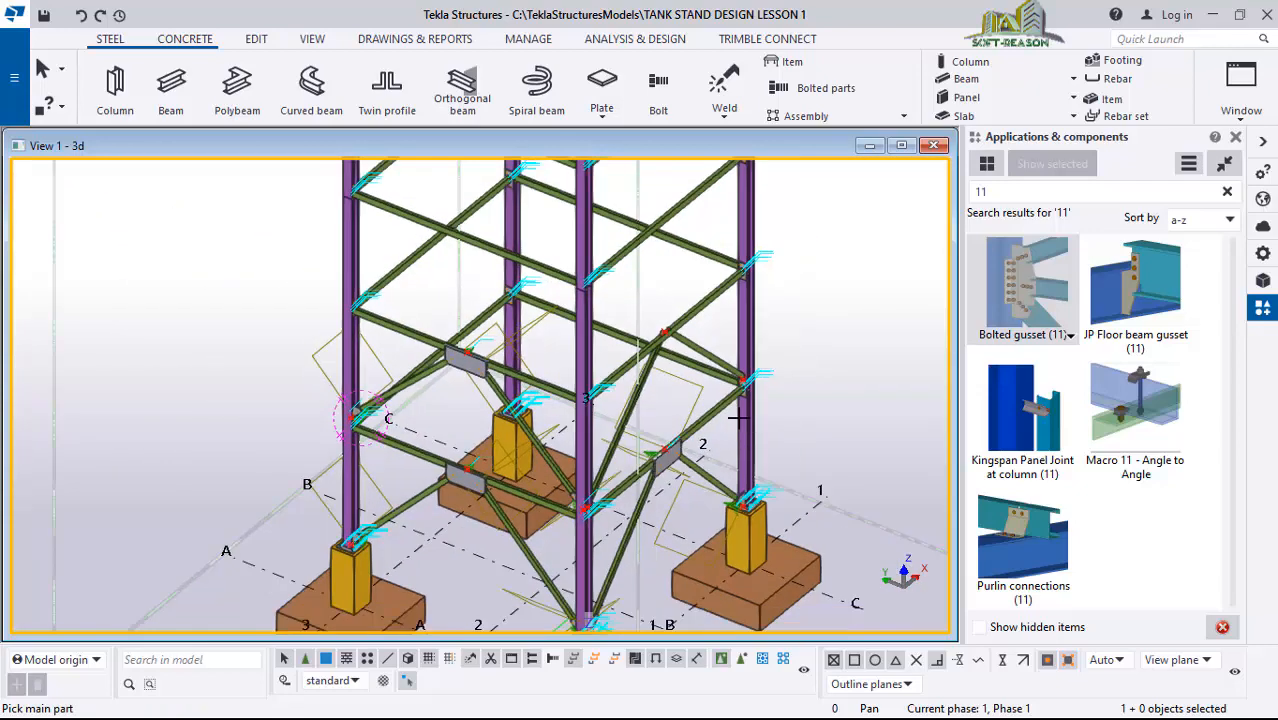
{"action": "scroll", "coordinate": [622, 277], "scroll_direction": "up", "scroll_amount": 5}
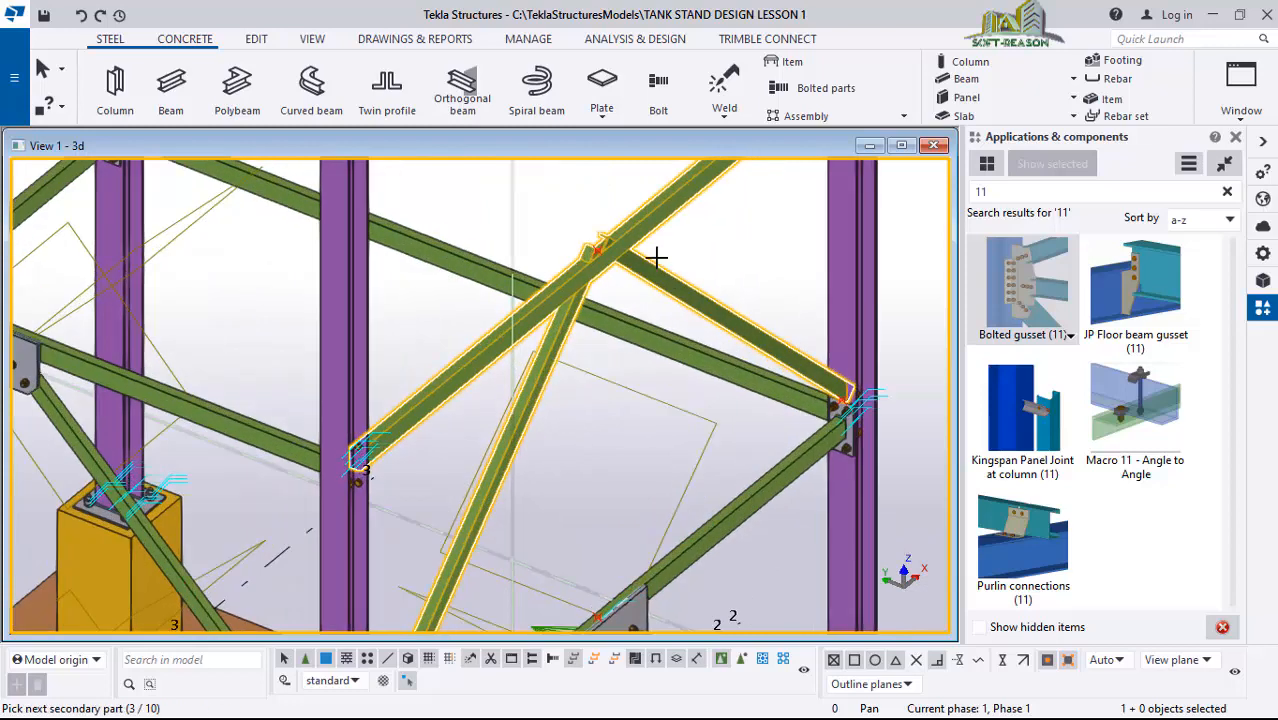
{"action": "middle_click", "coordinate": [656, 257]}
- Add a bolted gusset joining column C/1 to the second-level diagonal's lower end on the grid 1 face
{"action": "scroll", "coordinate": [656, 257], "scroll_direction": "up", "scroll_amount": 3}
{"action": "scroll", "coordinate": [838, 348], "scroll_direction": "up", "scroll_amount": 2}
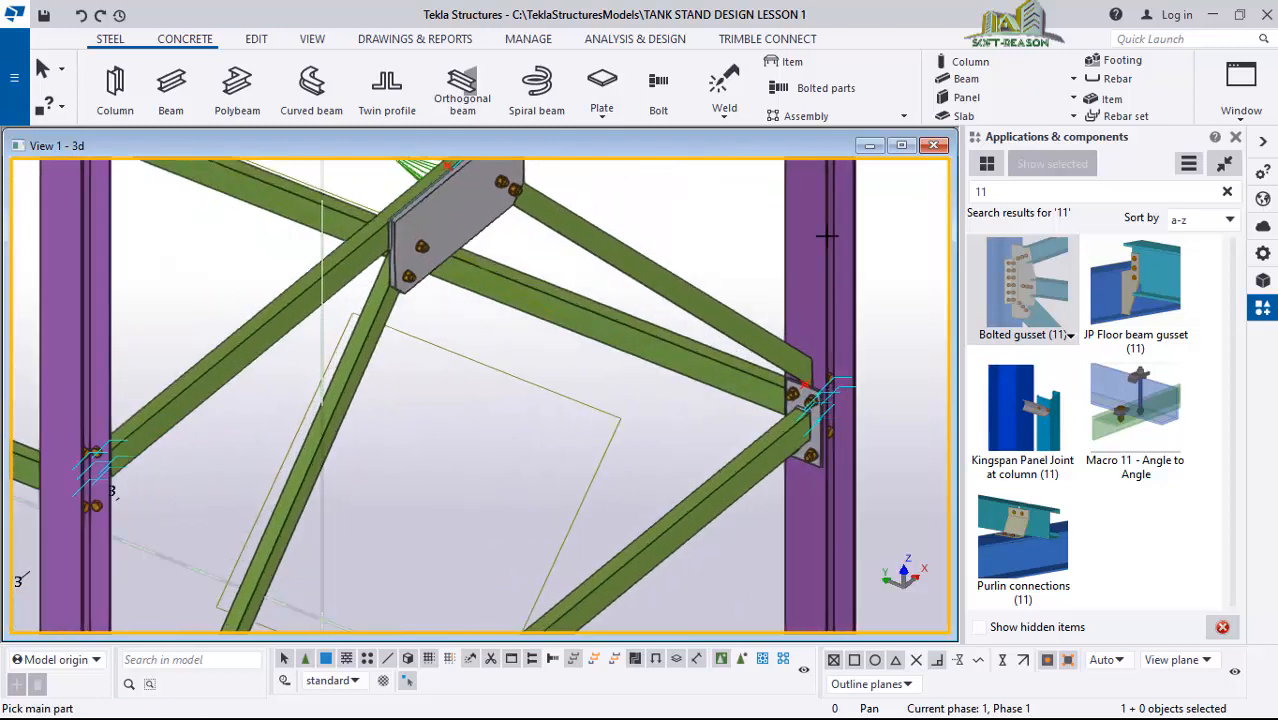
{"action": "left_click", "coordinate": [780, 334]}
{"action": "scroll", "coordinate": [773, 390], "scroll_direction": "up", "scroll_amount": 2}
{"action": "left_click", "coordinate": [703, 313]}
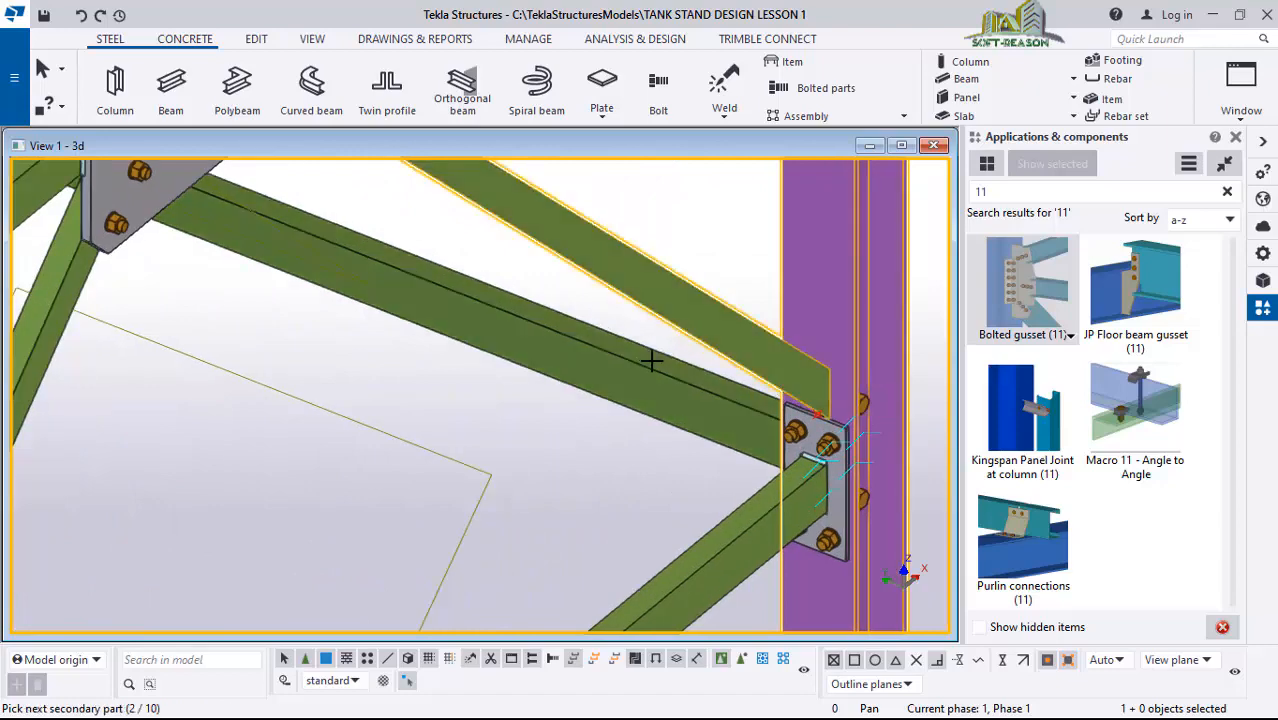
{"action": "middle_click", "coordinate": [730, 281]}
- Add a bolted gusset joining column A/1 to the second-level diagonal's lower end on the grid 1 face
{"action": "scroll", "coordinate": [730, 281], "scroll_direction": "down", "scroll_amount": 5}
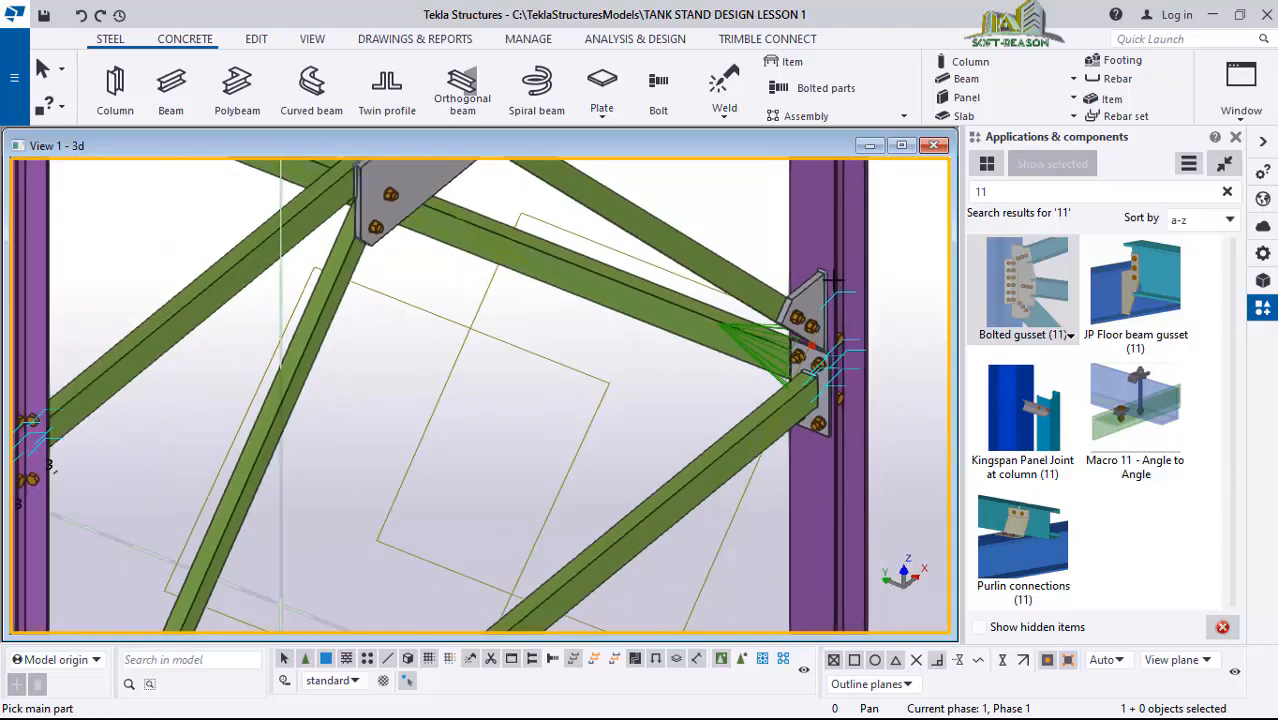
{"action": "scroll", "coordinate": [611, 250], "scroll_direction": "down", "scroll_amount": 3}
{"action": "middle_click_drag", "start_coordinate": [465, 494], "coordinate": [250, 445], "text": "ctrl"}
{"action": "scroll", "coordinate": [521, 443], "scroll_direction": "up", "scroll_amount": 2}
{"action": "scroll", "coordinate": [521, 443], "scroll_direction": "up", "scroll_amount": 3}
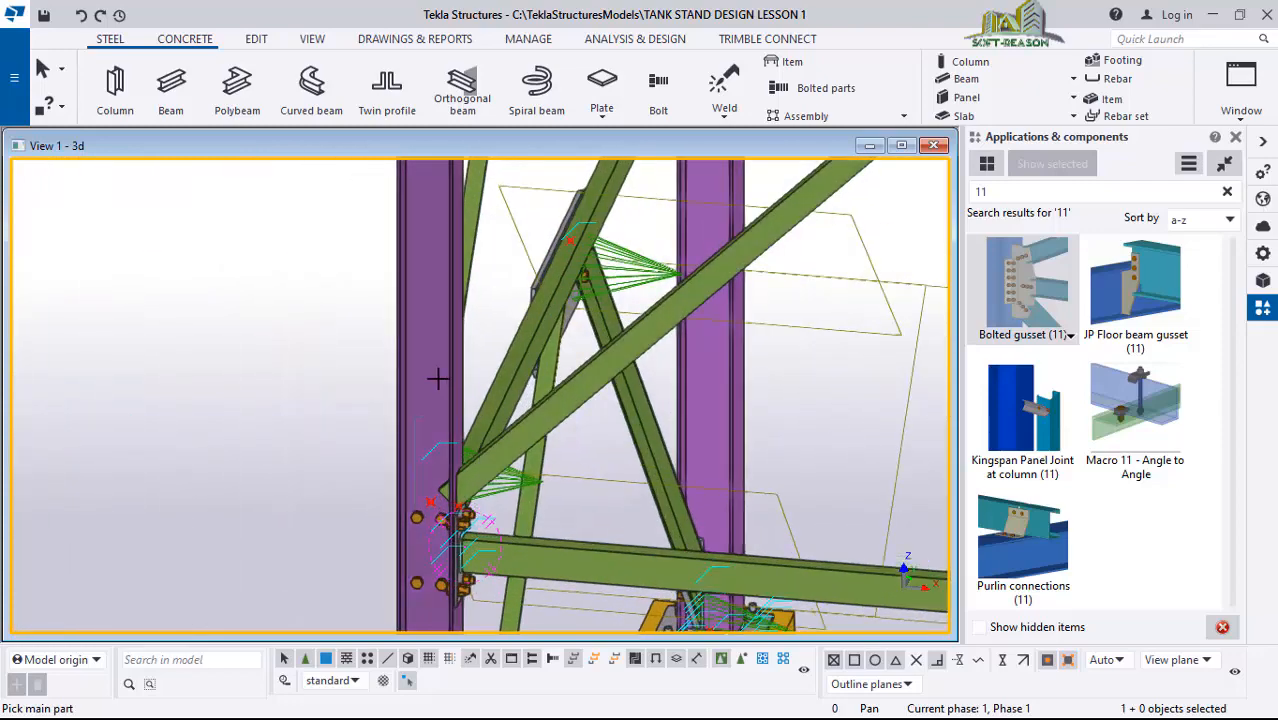
{"action": "left_click", "coordinate": [436, 374]}
{"action": "left_click", "coordinate": [580, 404]}
{"action": "middle_click", "coordinate": [558, 440]}
{"action": "scroll", "coordinate": [334, 394], "scroll_direction": "down", "scroll_amount": 8}
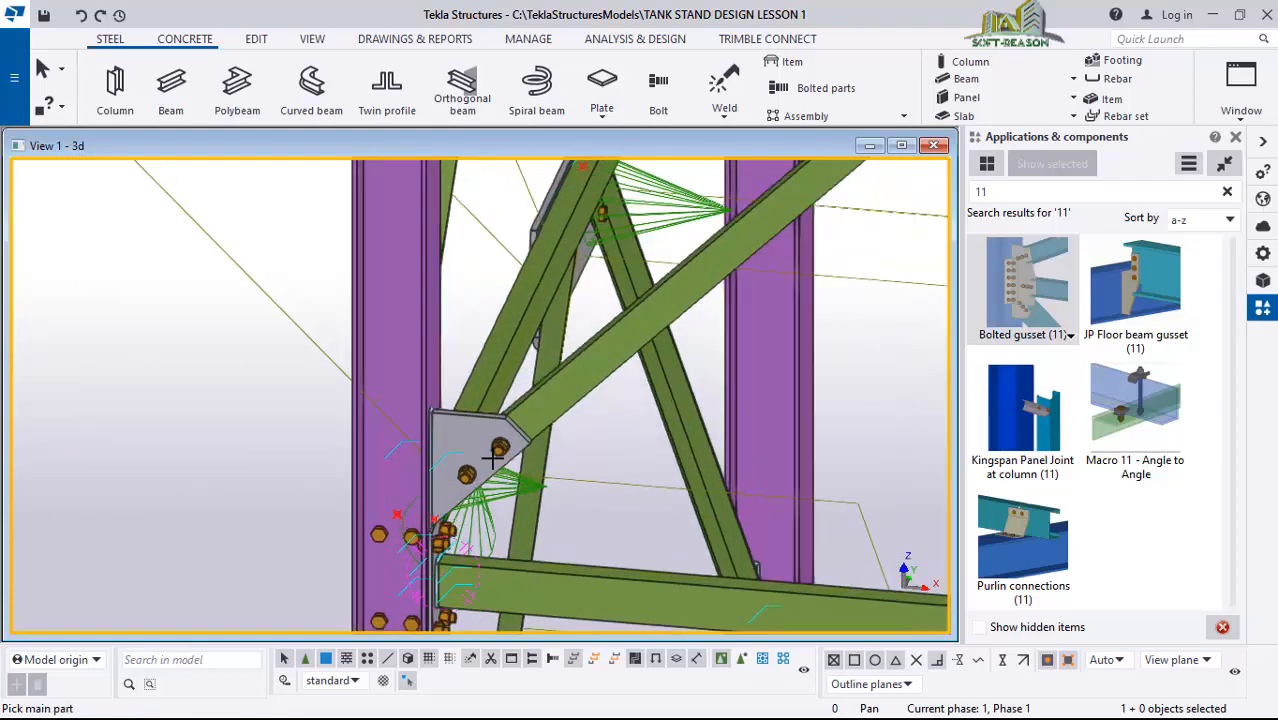
- Look over the bolted gusset connections on the stand's lower levels, comparing the grid 1 face with the other faces
{"action": "scroll", "coordinate": [357, 370], "scroll_direction": "down", "scroll_amount": 5}
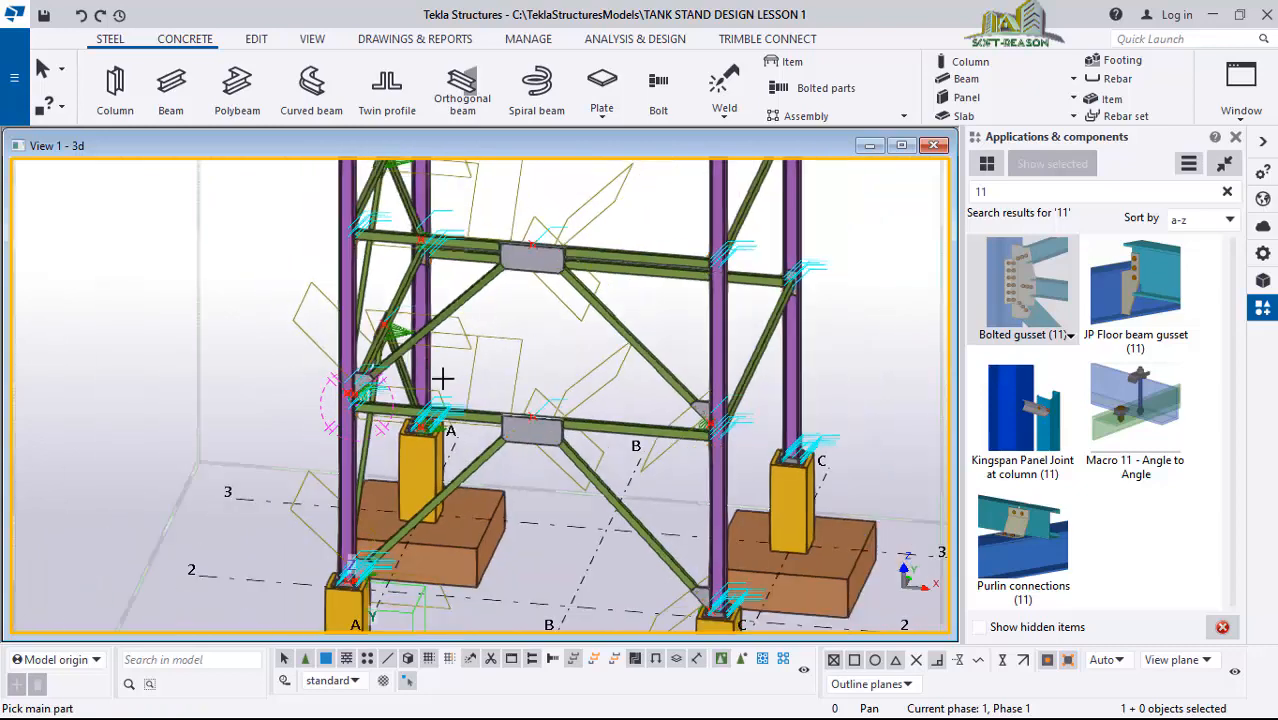
{"action": "middle_click_drag", "start_coordinate": [442, 371], "coordinate": [556, 302], "text": "ctrl"}
{"action": "scroll", "coordinate": [582, 334], "scroll_direction": "up", "scroll_amount": 2}
{"action": "scroll", "coordinate": [560, 320], "scroll_direction": "down", "scroll_amount": 3}
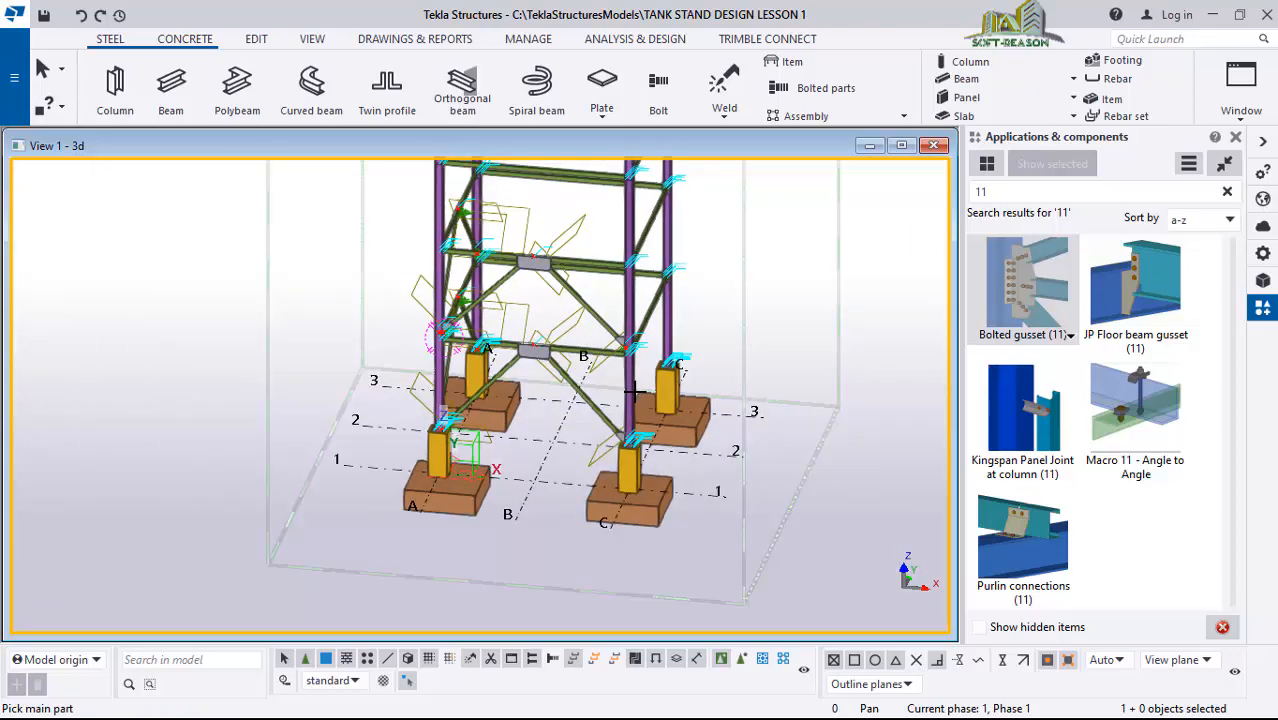
{"action": "scroll", "coordinate": [576, 367], "scroll_direction": "up", "scroll_amount": 2}
{"action": "scroll", "coordinate": [686, 403], "scroll_direction": "up", "scroll_amount": 2}
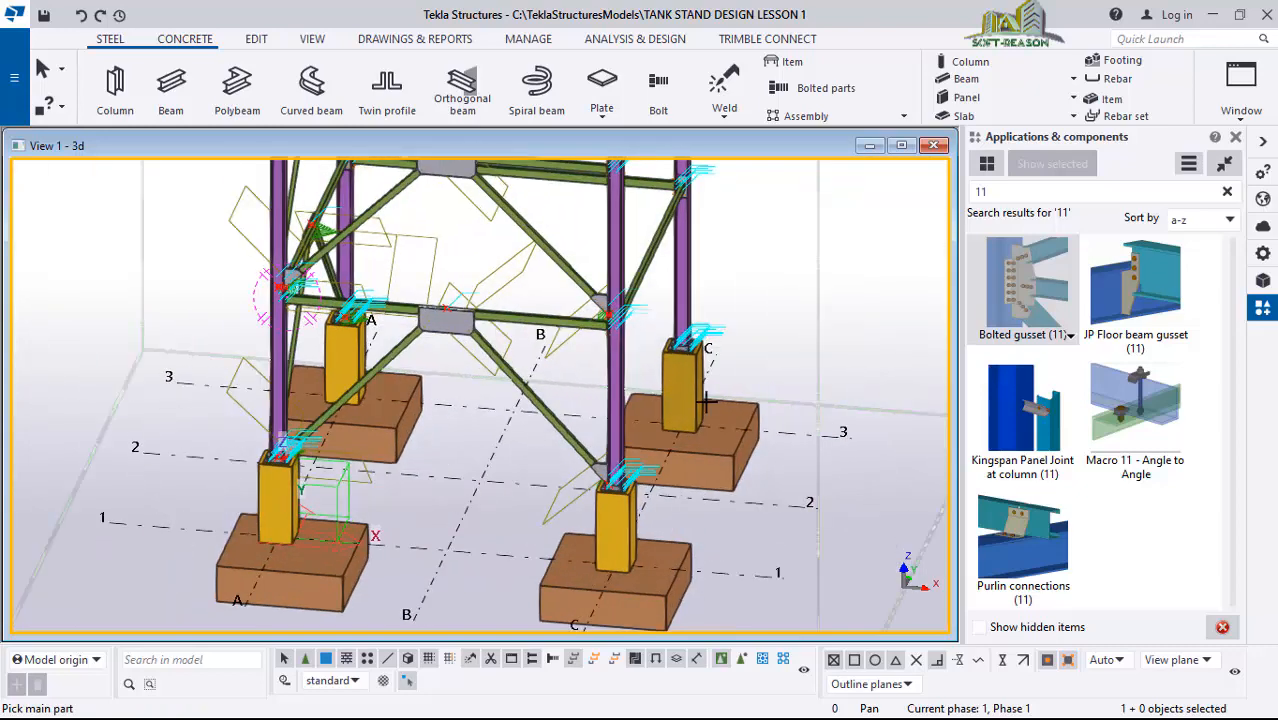
{"action": "scroll", "coordinate": [428, 417], "scroll_direction": "up", "scroll_amount": 1}
{"action": "scroll", "coordinate": [431, 380], "scroll_direction": "up", "scroll_amount": 1}
{"action": "scroll", "coordinate": [431, 380], "scroll_direction": "down", "scroll_amount": 3}
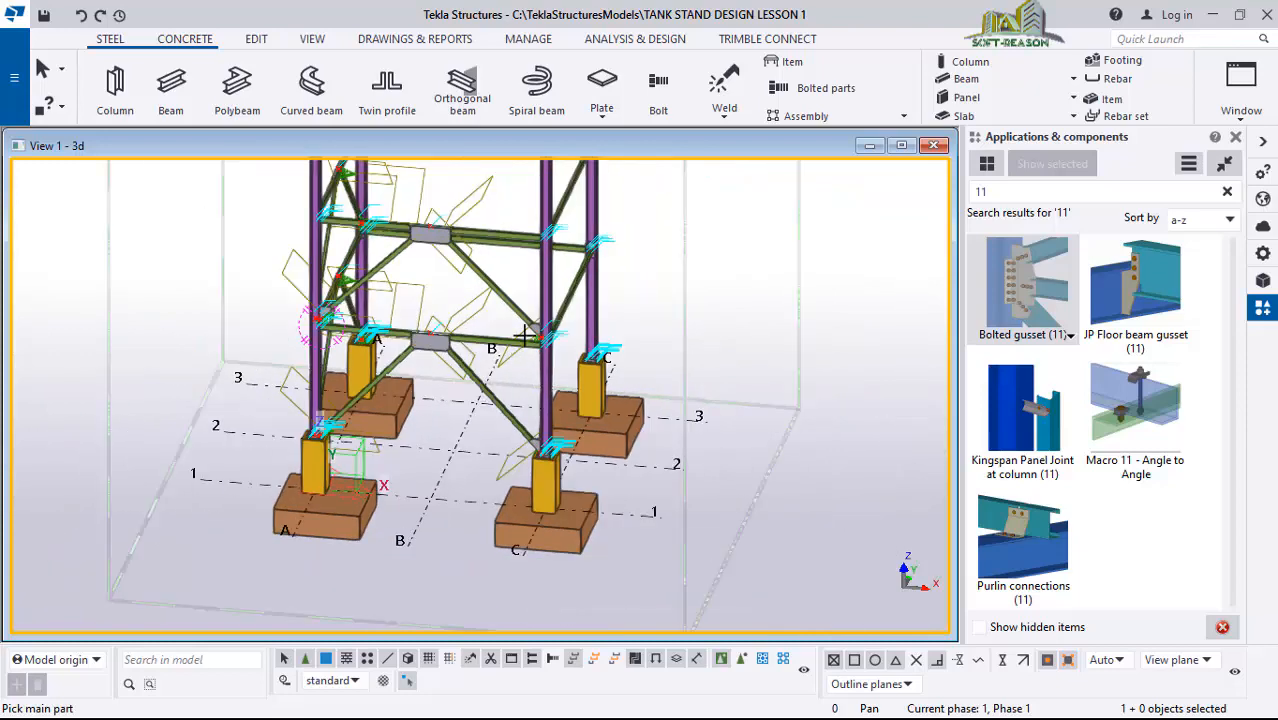
- Copy the two first-level diagonals of the grid 1 face from grid line 1 to grid line 3
{"action": "scroll", "coordinate": [513, 339], "scroll_direction": "up", "scroll_amount": 3}
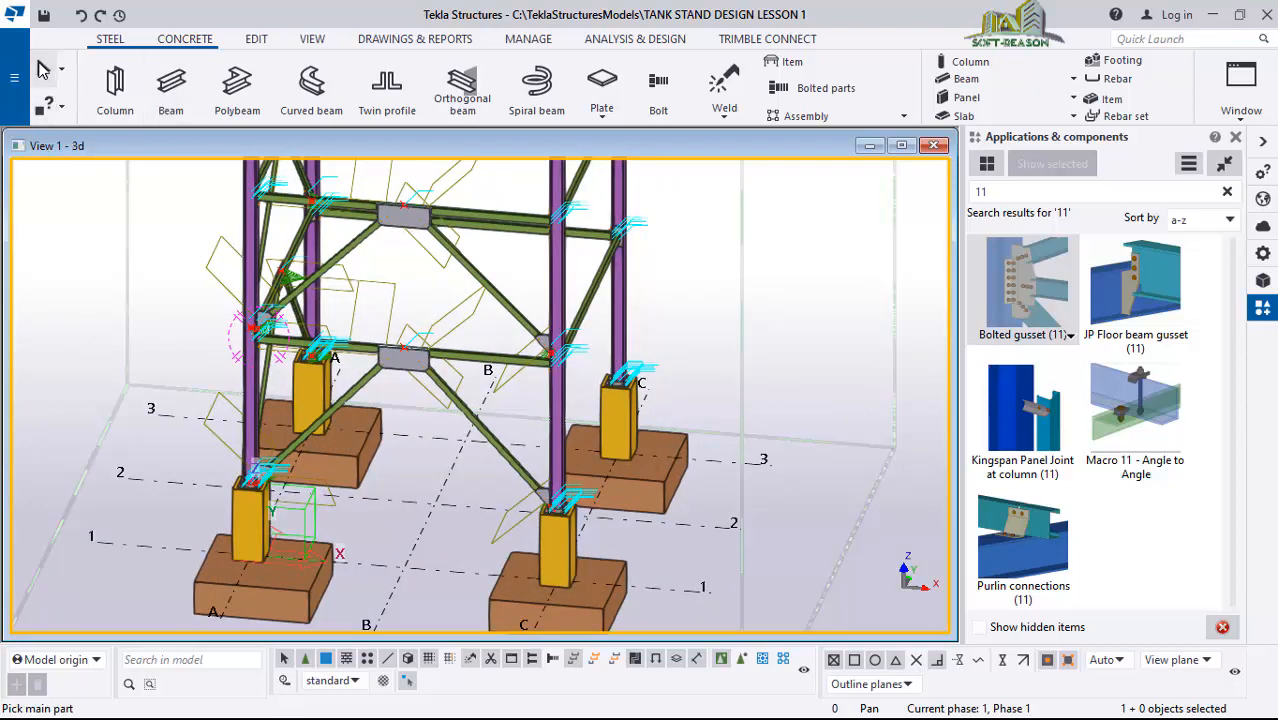
{"action": "scroll", "coordinate": [472, 414], "scroll_direction": "up", "scroll_amount": 2}
{"action": "left_click", "coordinate": [445, 400]}
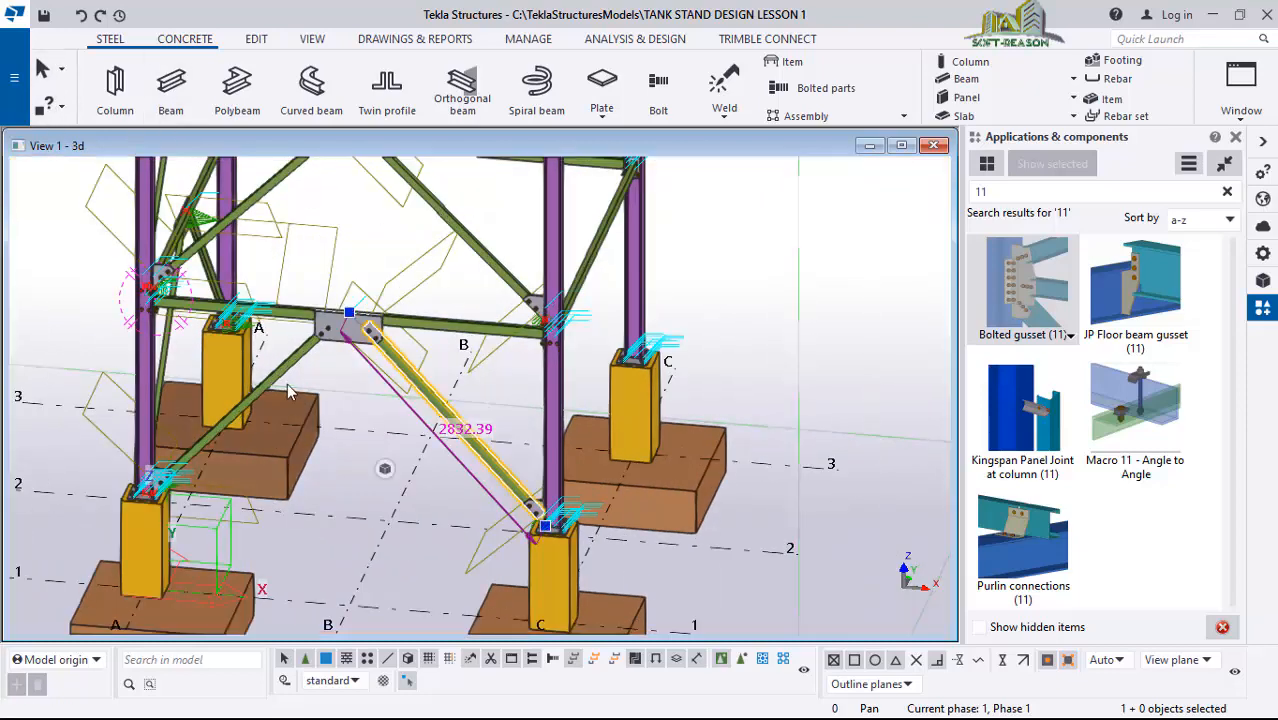
{"action": "left_click", "coordinate": [250, 405], "text": "ctrl"}
{"action": "scroll", "coordinate": [400, 435], "scroll_direction": "down", "scroll_amount": 3}
{"action": "scroll", "coordinate": [400, 435], "scroll_direction": "up", "scroll_amount": 2}
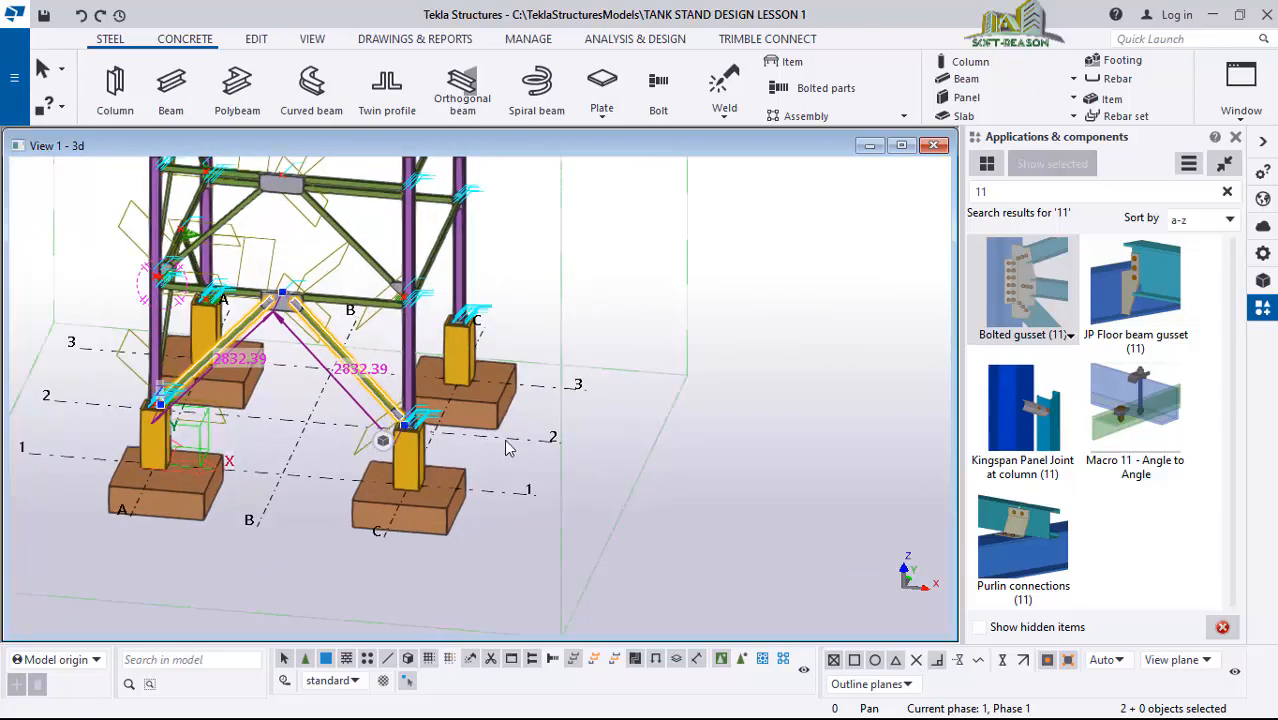
{"action": "right_click", "coordinate": [614, 211]}
{"action": "key", "text": "Escape"}
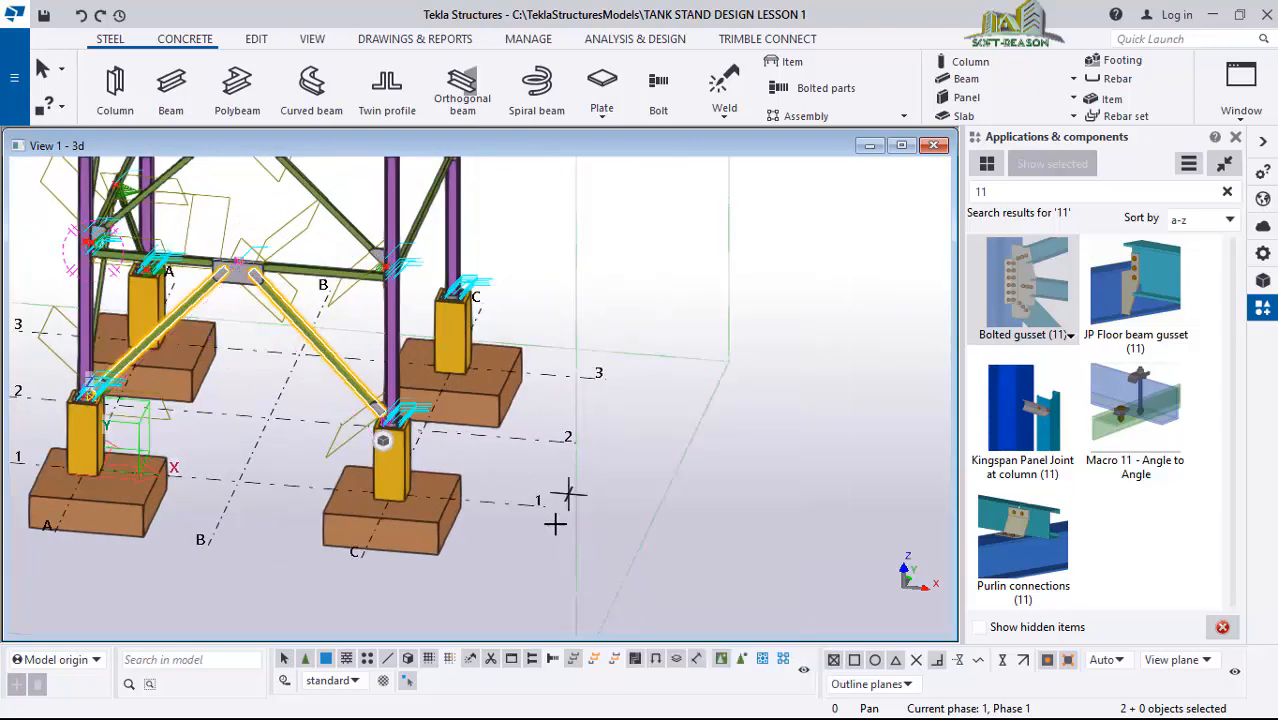
{"action": "scroll", "coordinate": [565, 491], "scroll_direction": "up", "scroll_amount": 2}
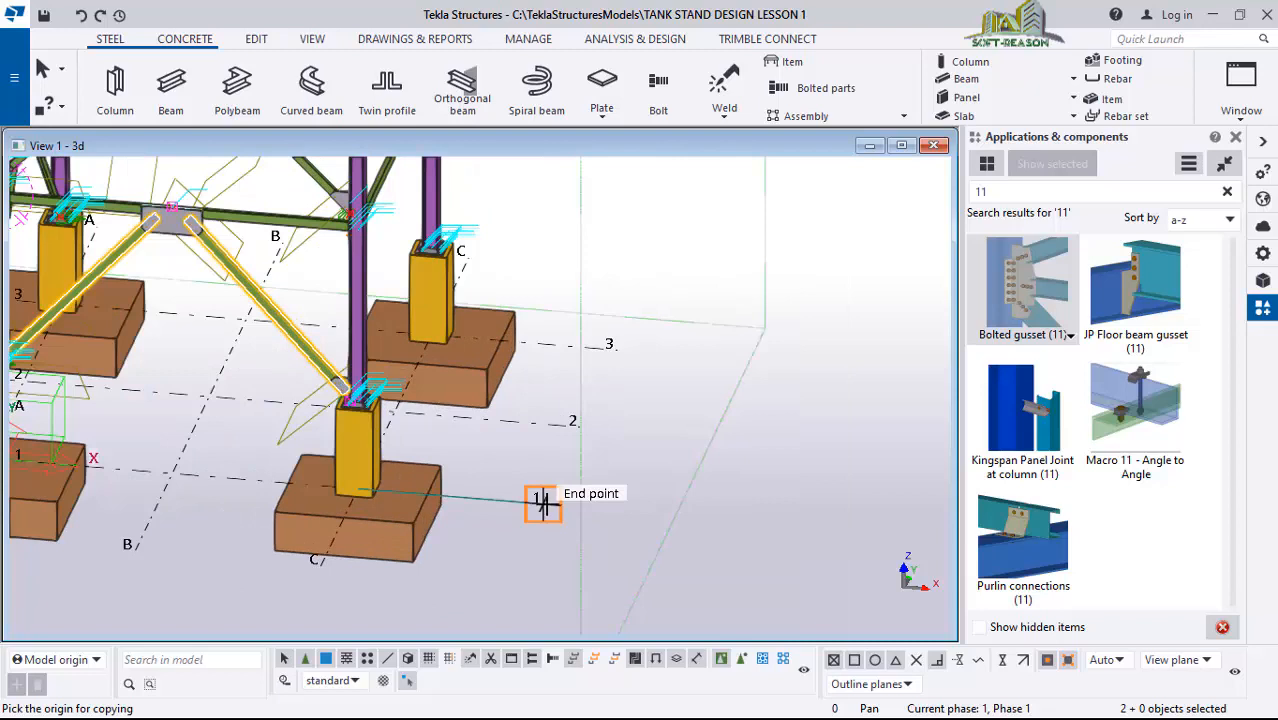
{"action": "left_click", "coordinate": [540, 500]}
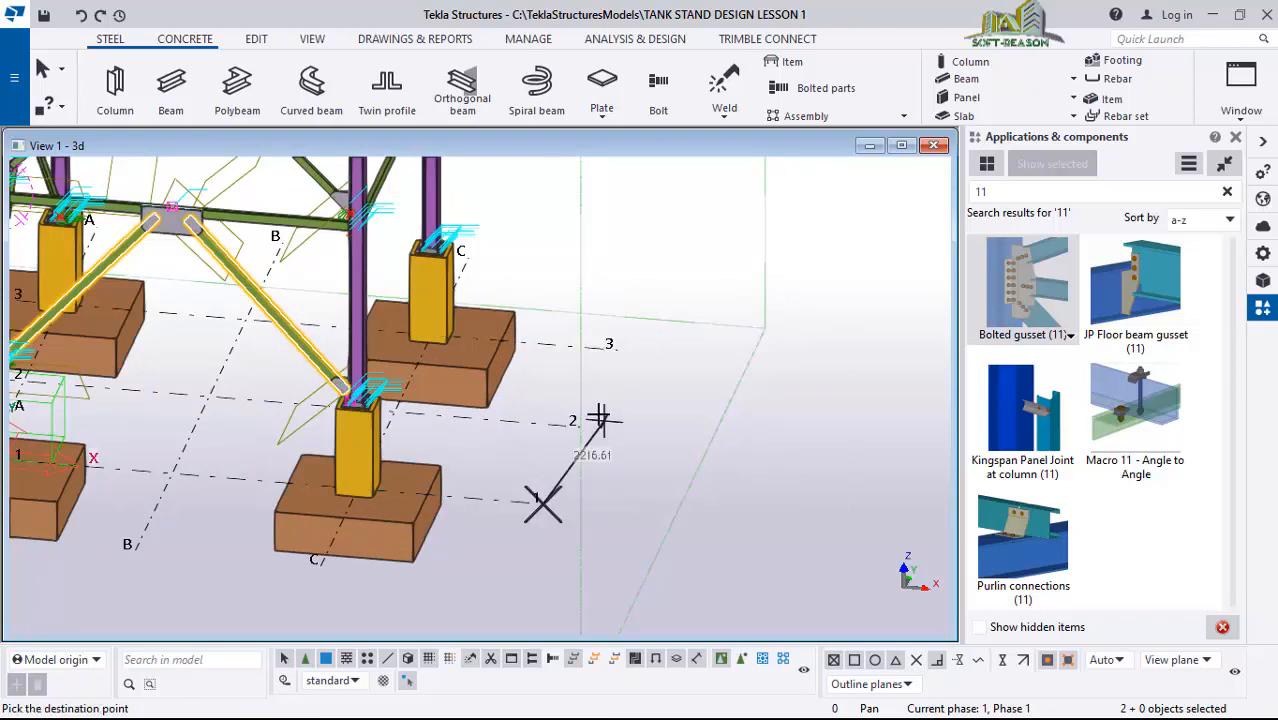
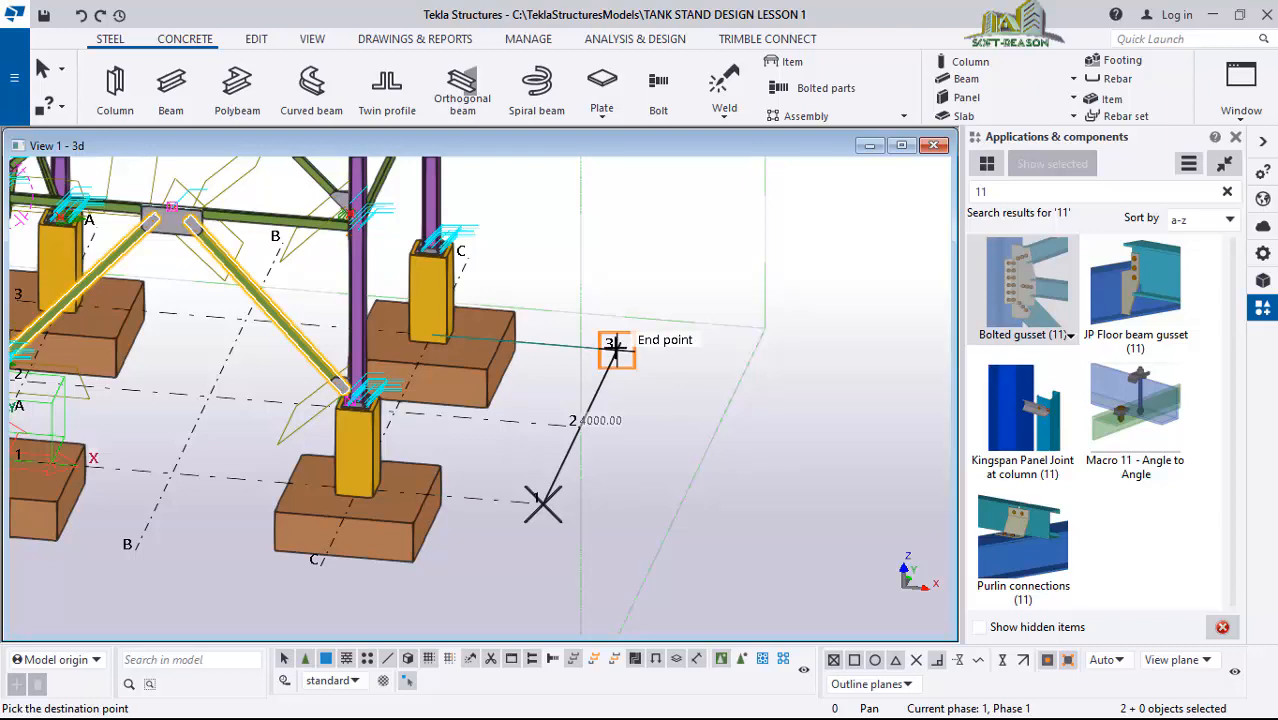
{"action": "scroll", "coordinate": [617, 372], "scroll_direction": "down", "scroll_amount": 3}
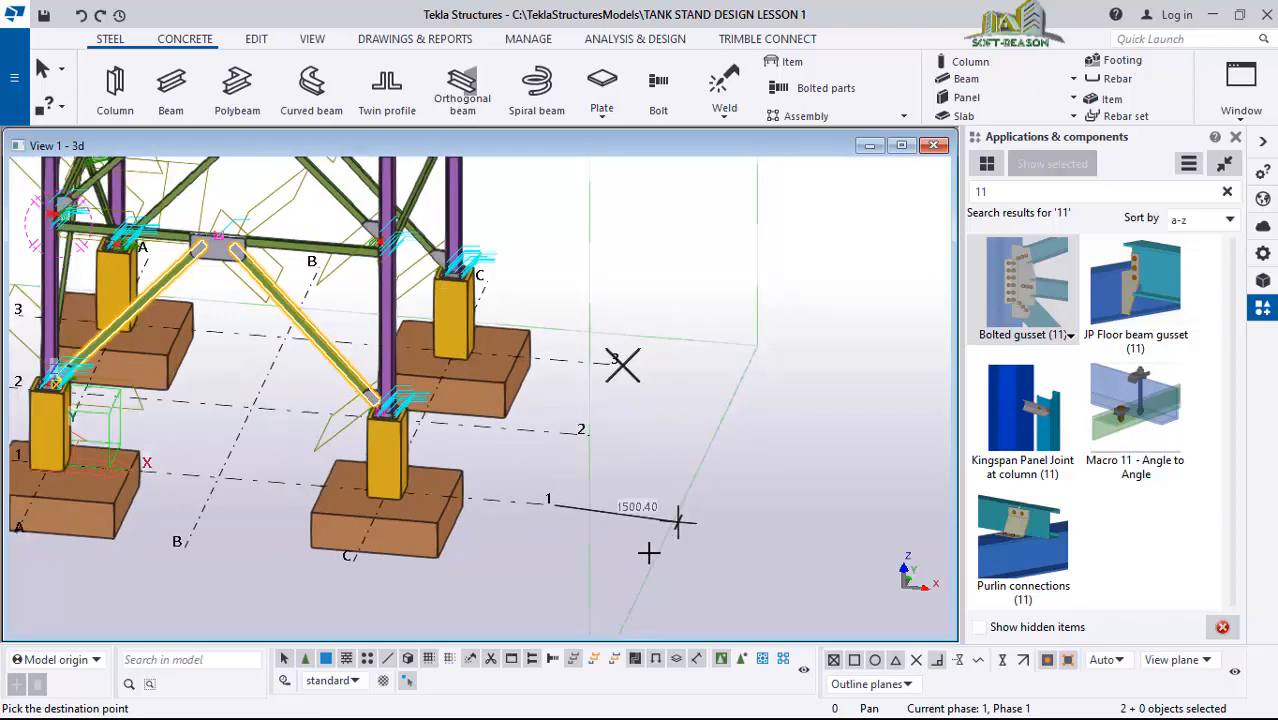
{"action": "left_click", "coordinate": [578, 510]}
{"action": "scroll", "coordinate": [542, 395], "scroll_direction": "up", "scroll_amount": 3}
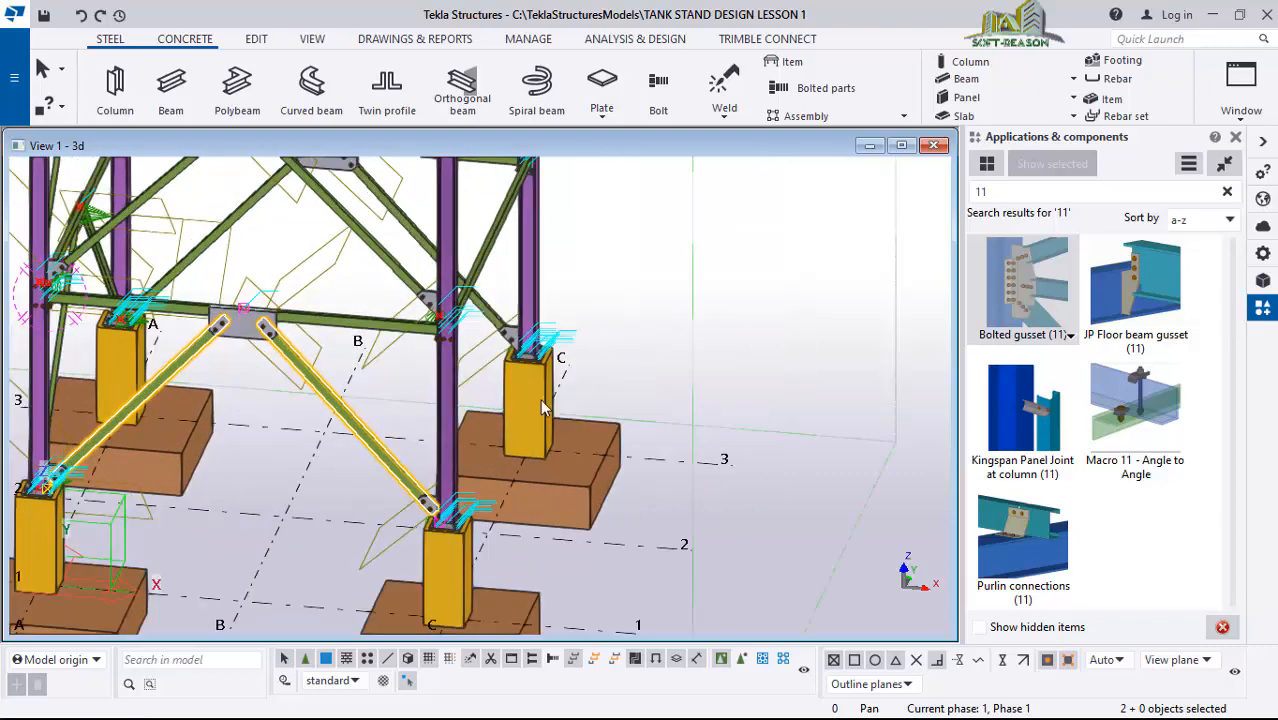
- Delete the bolted gusset at the middle of the first-level horizontal beam on the grid 3 face
{"action": "middle_click_drag", "start_coordinate": [501, 281], "coordinate": [868, 357], "text": "ctrl"}
{"action": "scroll", "coordinate": [650, 308], "scroll_direction": "up", "scroll_amount": 8}
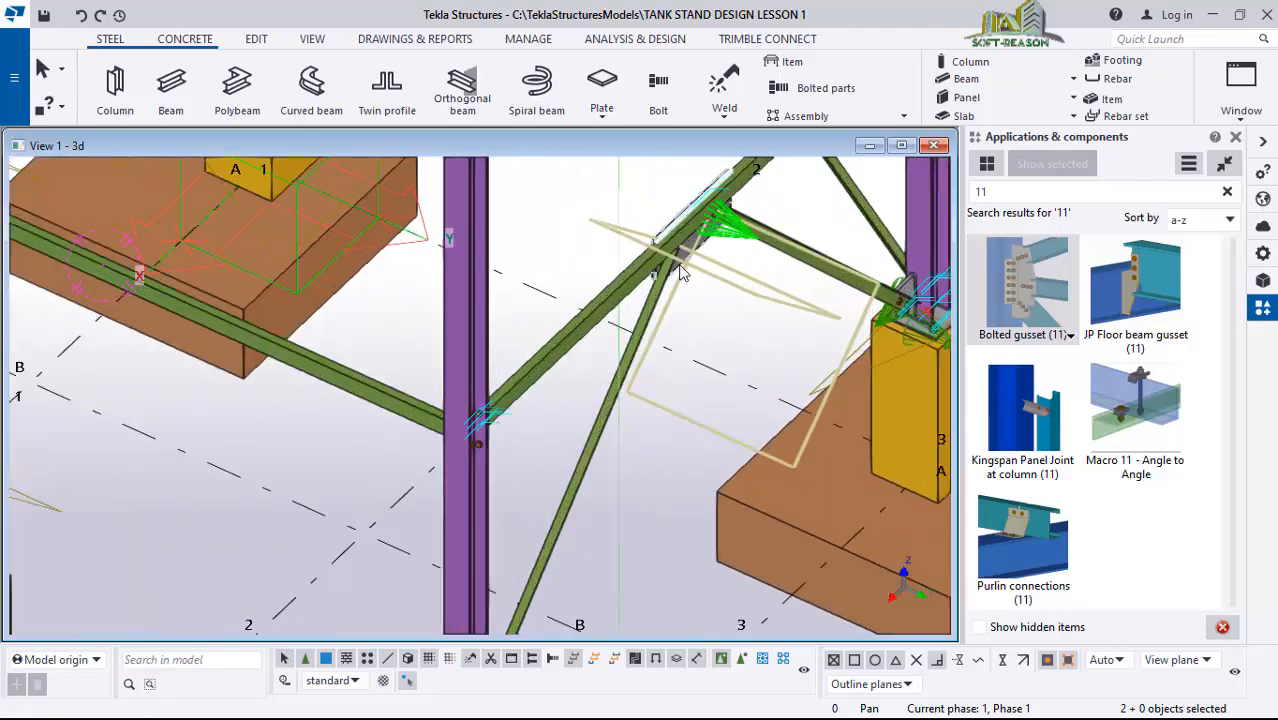
{"action": "scroll", "coordinate": [650, 308], "scroll_direction": "down", "scroll_amount": 6}
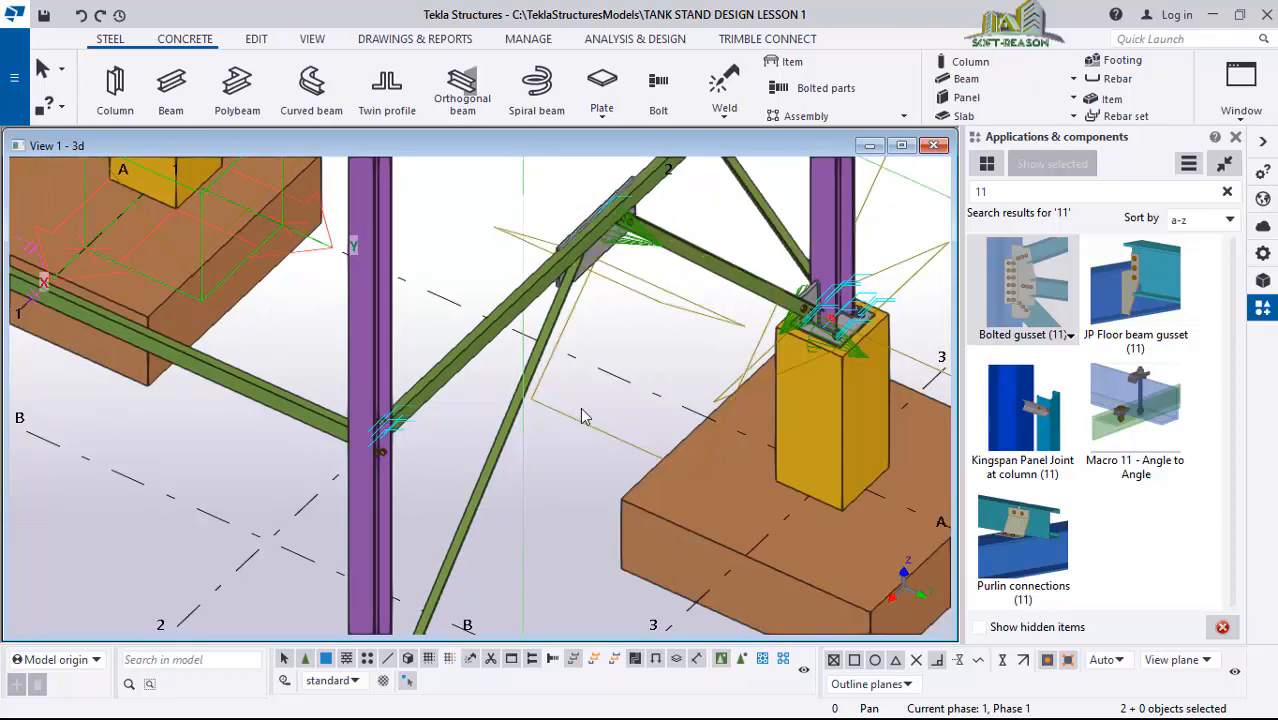
{"action": "mouse_move", "coordinate": [580, 405]}
{"action": "middle_mouse_down", "text": "ctrl"}
{"action": "mouse_move", "coordinate": [501, 398]}
{"action": "mouse_move", "coordinate": [450, 253]}
{"action": "mouse_move", "coordinate": [446, 280]}
{"action": "mouse_move", "coordinate": [492, 282]}
{"action": "mouse_move", "coordinate": [432, 208]}
{"action": "mouse_move", "coordinate": [452, 224]}
{"action": "mouse_move", "coordinate": [436, 222]}
{"action": "mouse_move", "coordinate": [460, 270]}
{"action": "mouse_move", "coordinate": [446, 240]}
{"action": "middle_mouse_up", "text": "ctrl"}
{"action": "left_click", "coordinate": [453, 258]}
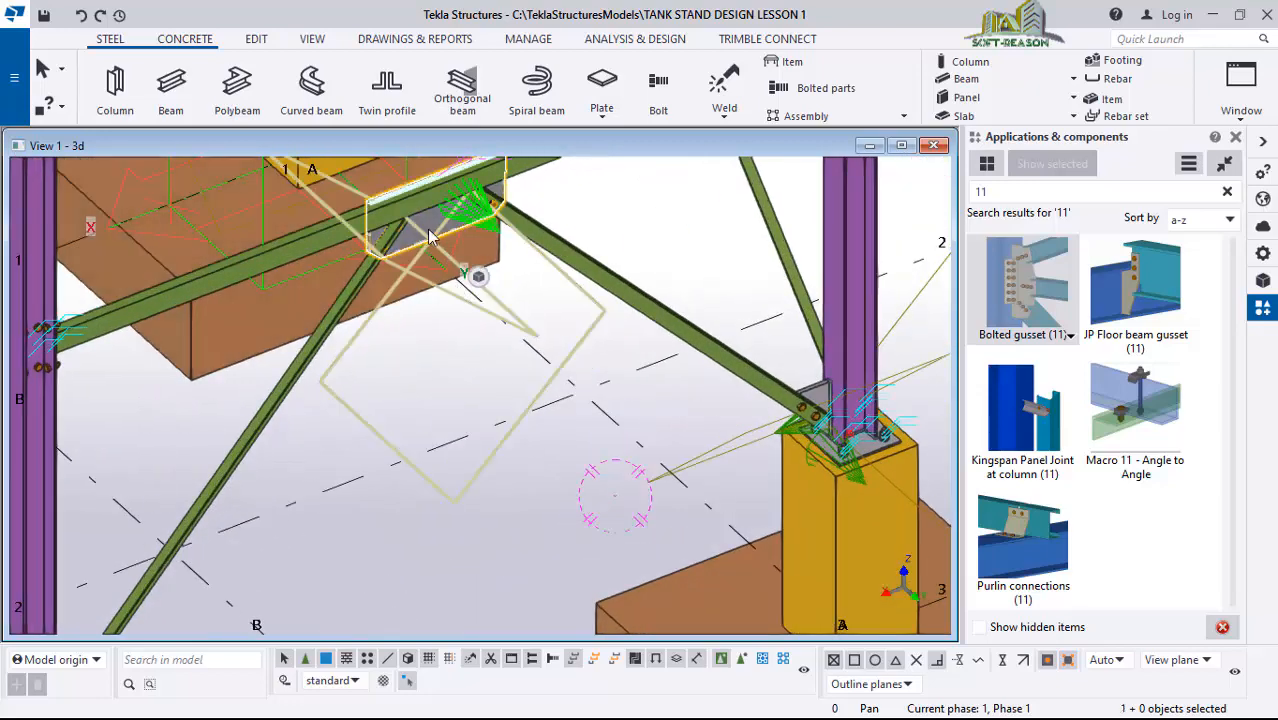
{"action": "right_click", "coordinate": [437, 234]}
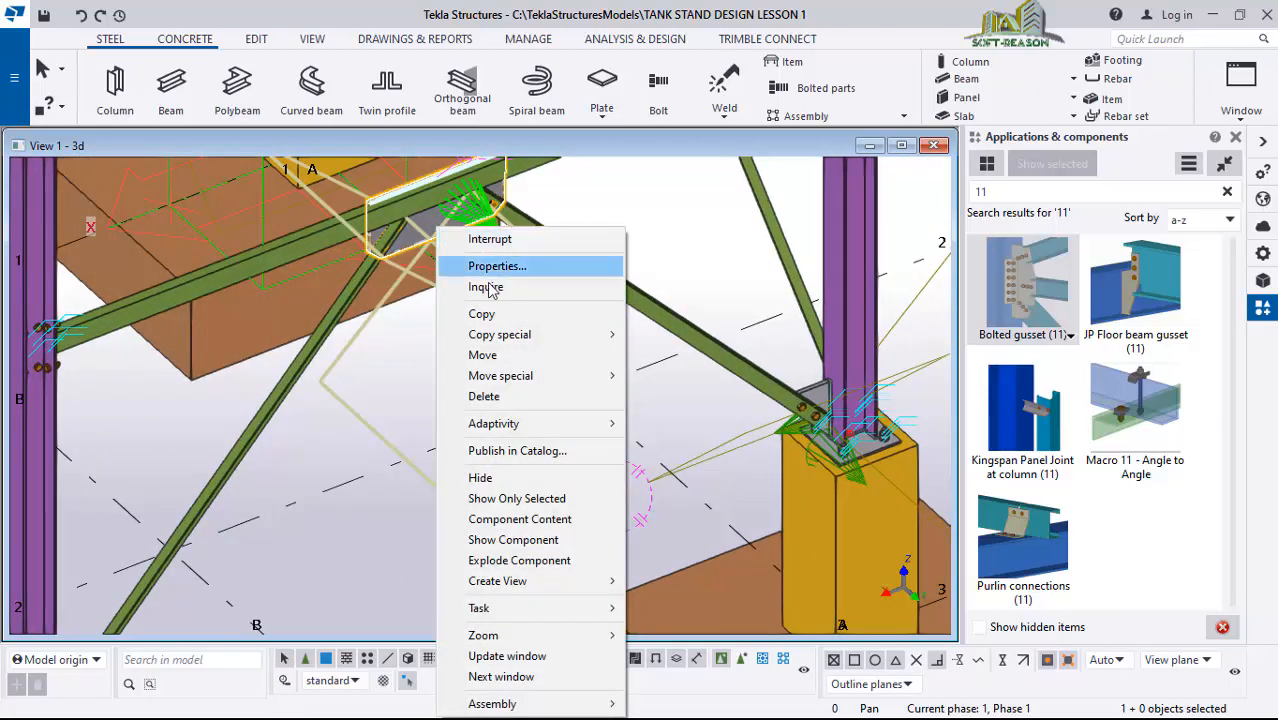
{"action": "left_click", "coordinate": [491, 397]}
- Set the rotation of the first-level diagonal at the foot of column A/3 on the grid 3 face to Top
{"action": "scroll", "coordinate": [826, 375], "scroll_direction": "up", "scroll_amount": 5}
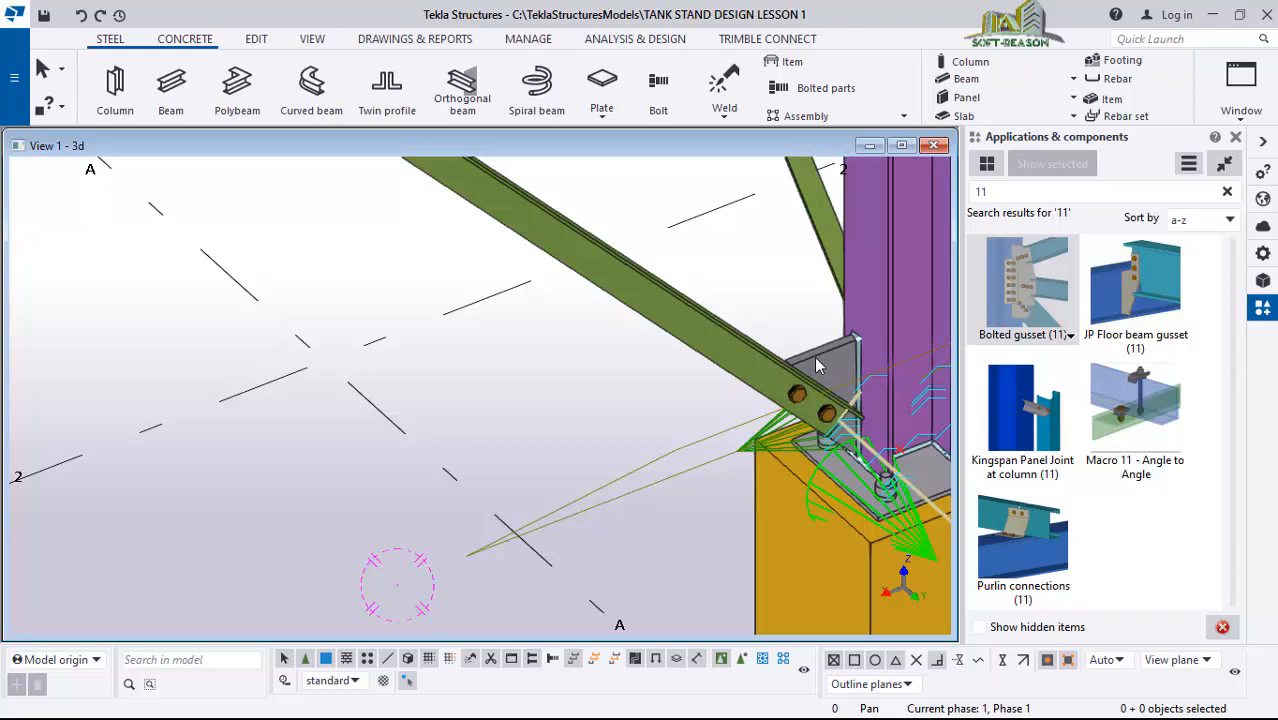
{"action": "left_click", "coordinate": [816, 358]}
{"action": "scroll", "coordinate": [603, 396], "scroll_direction": "up", "scroll_amount": 2}
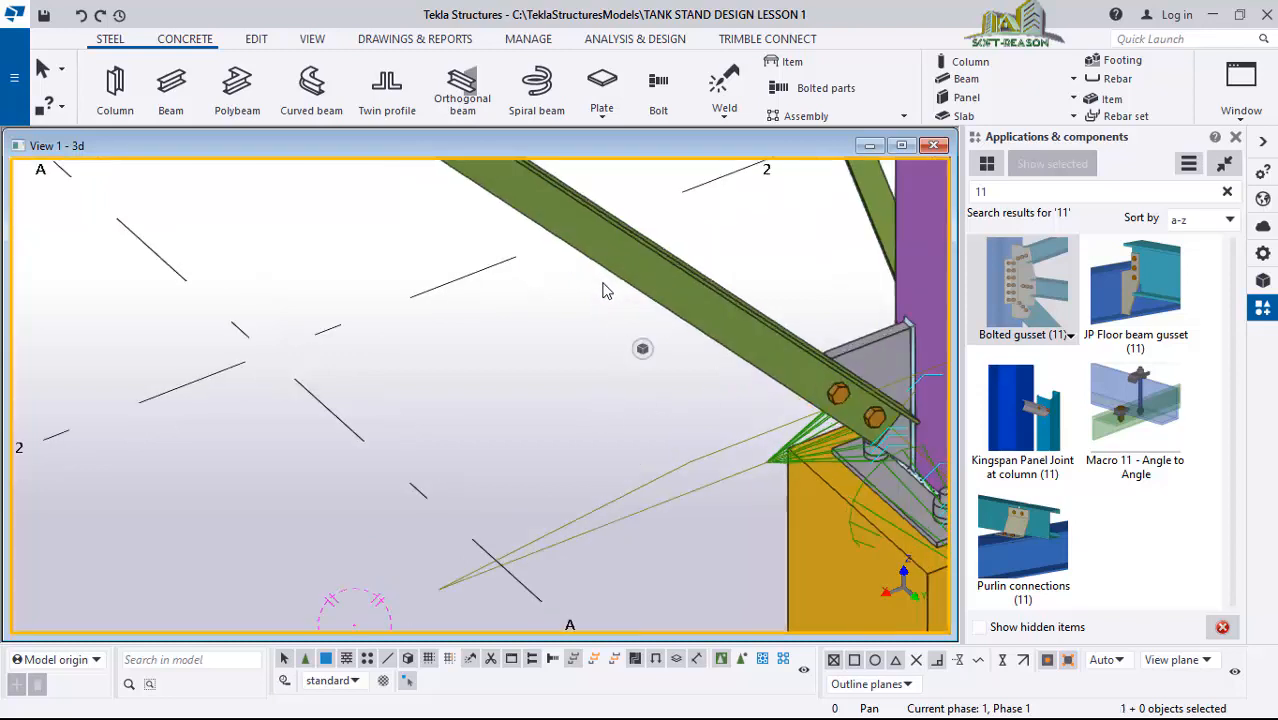
{"action": "left_click", "coordinate": [613, 262]}
{"action": "scroll", "coordinate": [502, 343], "scroll_direction": "down", "scroll_amount": 2}
{"action": "left_click", "coordinate": [1262, 254]}
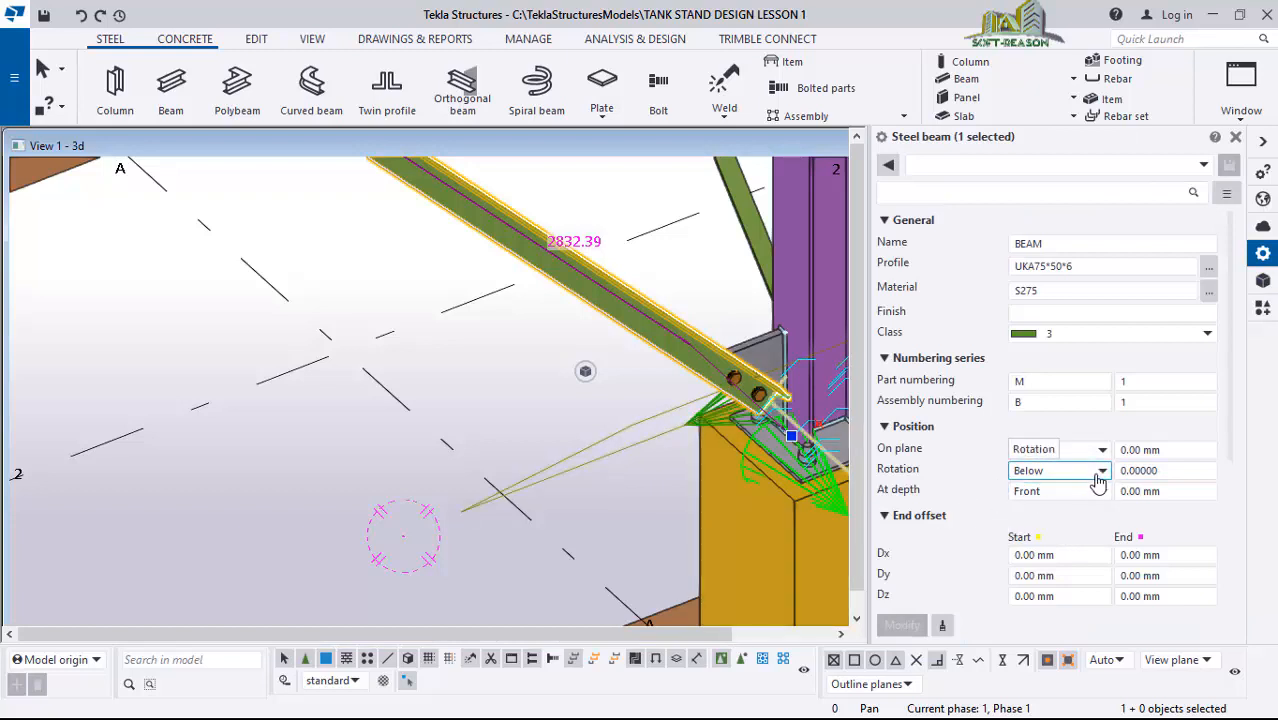
{"action": "left_click", "coordinate": [1103, 474]}
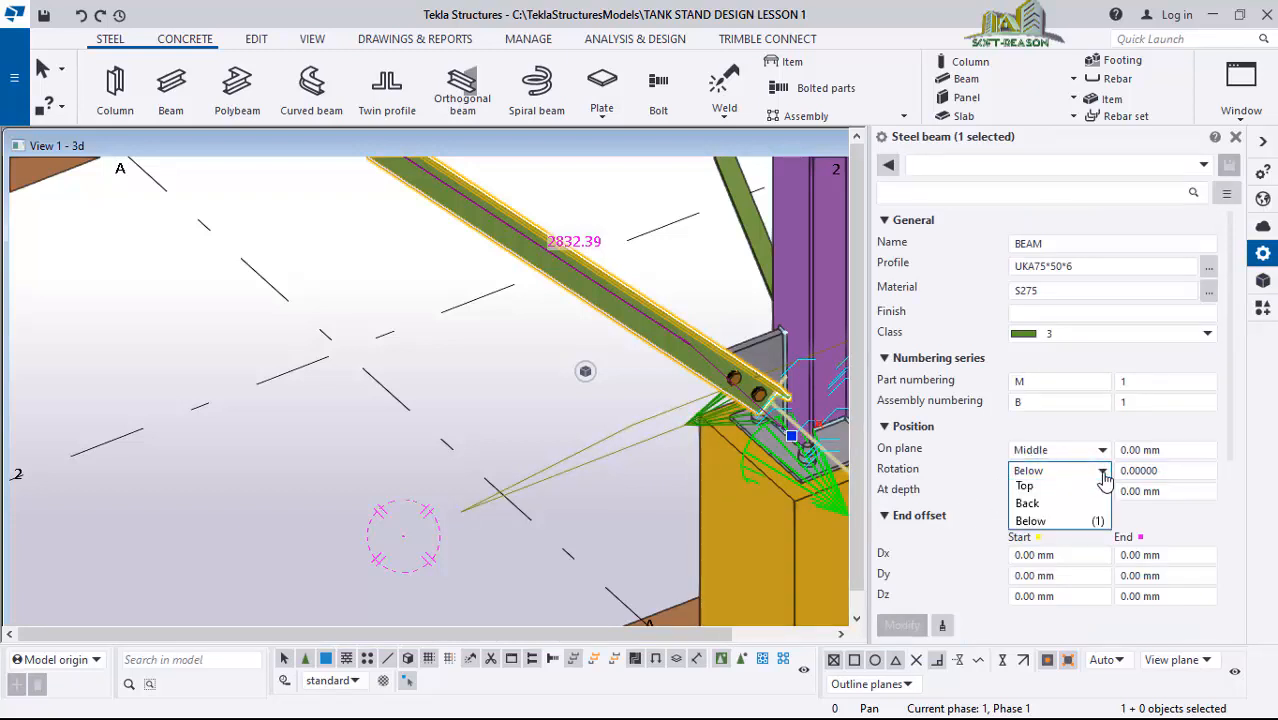
{"action": "left_click", "coordinate": [1035, 508]}
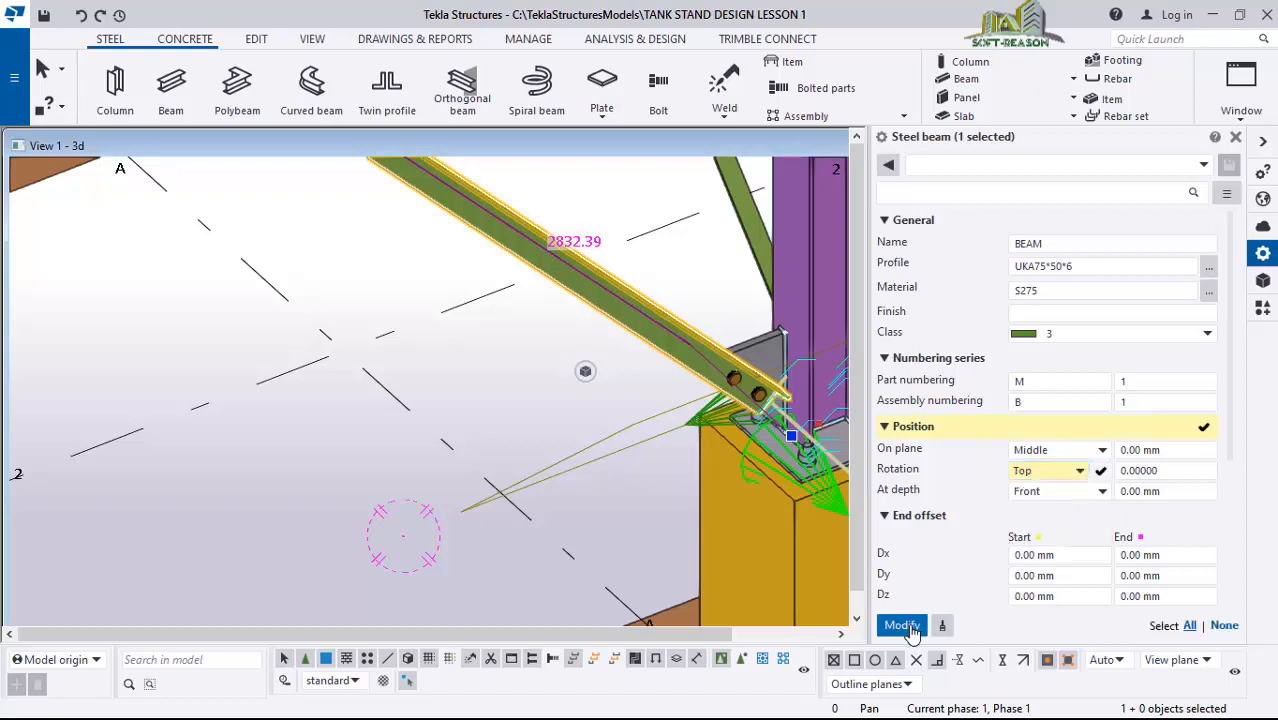
{"action": "left_click", "coordinate": [902, 625]}
{"action": "scroll", "coordinate": [727, 400], "scroll_direction": "up", "scroll_amount": 5}
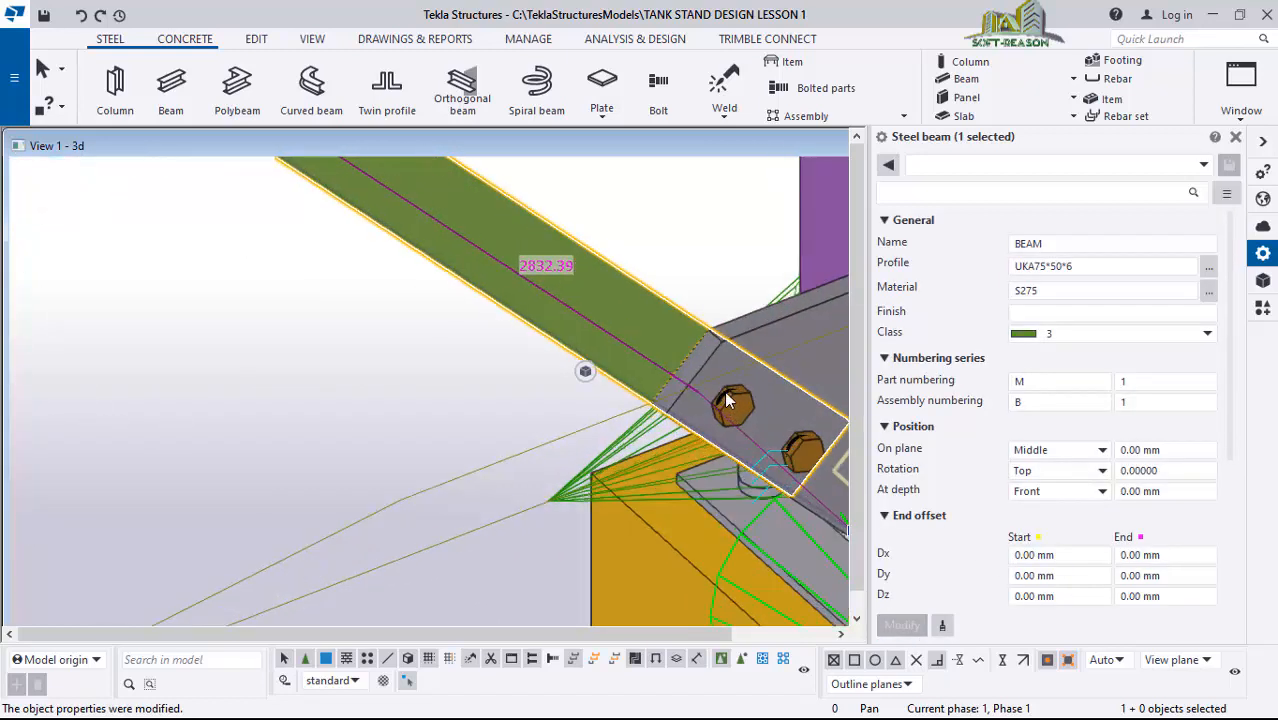
{"action": "middle_click_drag", "start_coordinate": [727, 400], "coordinate": [736, 338], "text": "ctrl"}
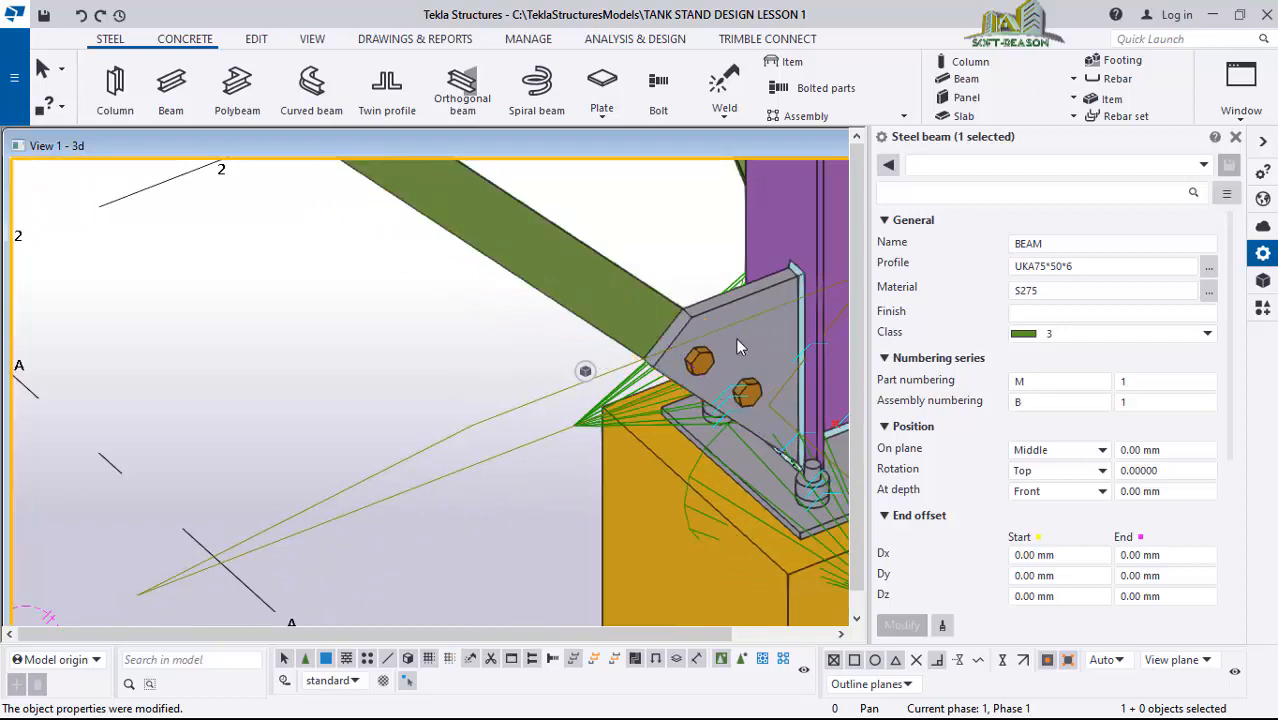
- Examine where the two first-level diagonals meet the middle of the horizontal beam on the grid 3 face
{"action": "scroll", "coordinate": [736, 345], "scroll_direction": "down", "scroll_amount": 10}
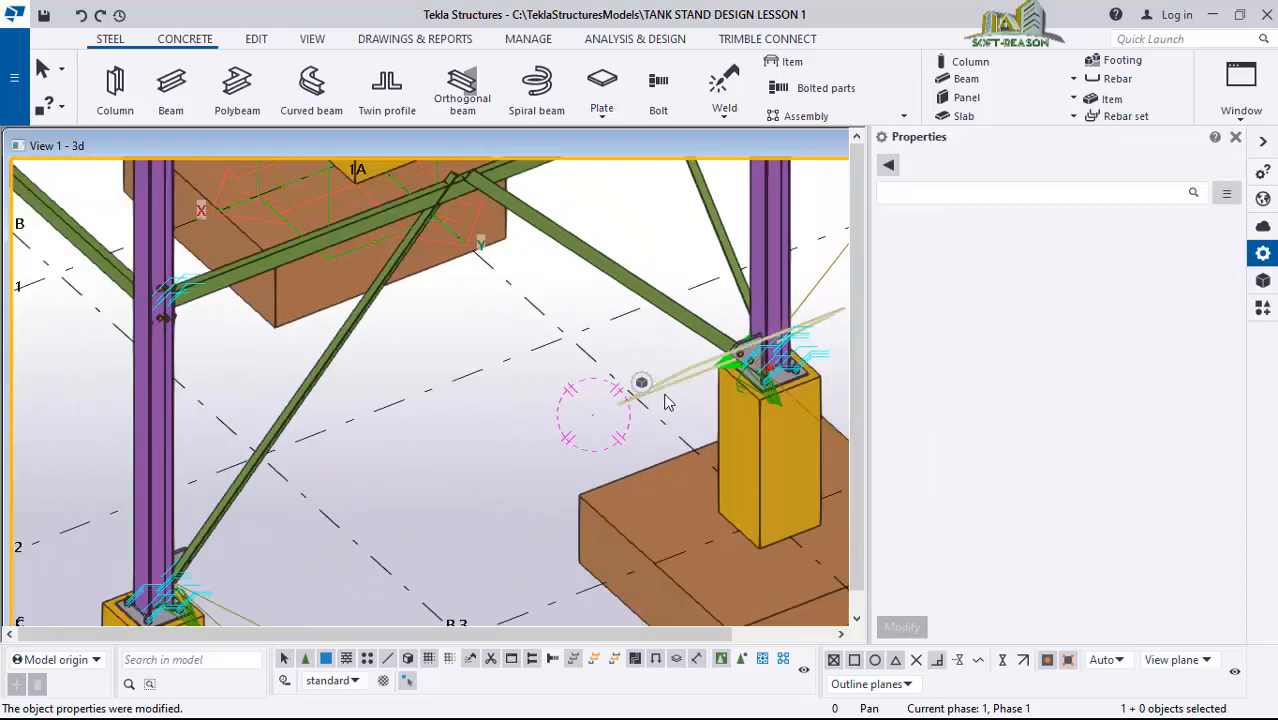
{"action": "scroll", "coordinate": [668, 402], "scroll_direction": "down", "scroll_amount": 2}
{"action": "scroll", "coordinate": [488, 195], "scroll_direction": "up", "scroll_amount": 4}
{"action": "scroll", "coordinate": [495, 217], "scroll_direction": "up", "scroll_amount": 1}
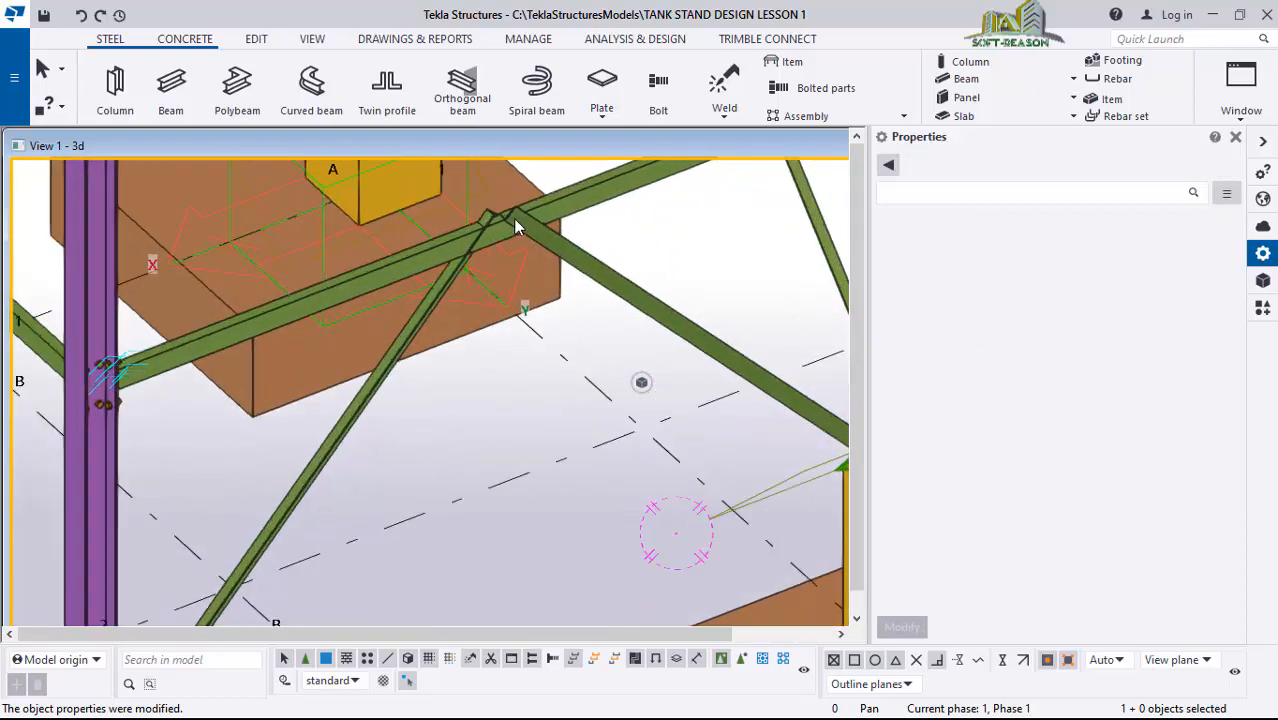
{"action": "scroll", "coordinate": [505, 235], "scroll_direction": "down", "scroll_amount": 1}
{"action": "scroll", "coordinate": [500, 311], "scroll_direction": "down", "scroll_amount": 1}
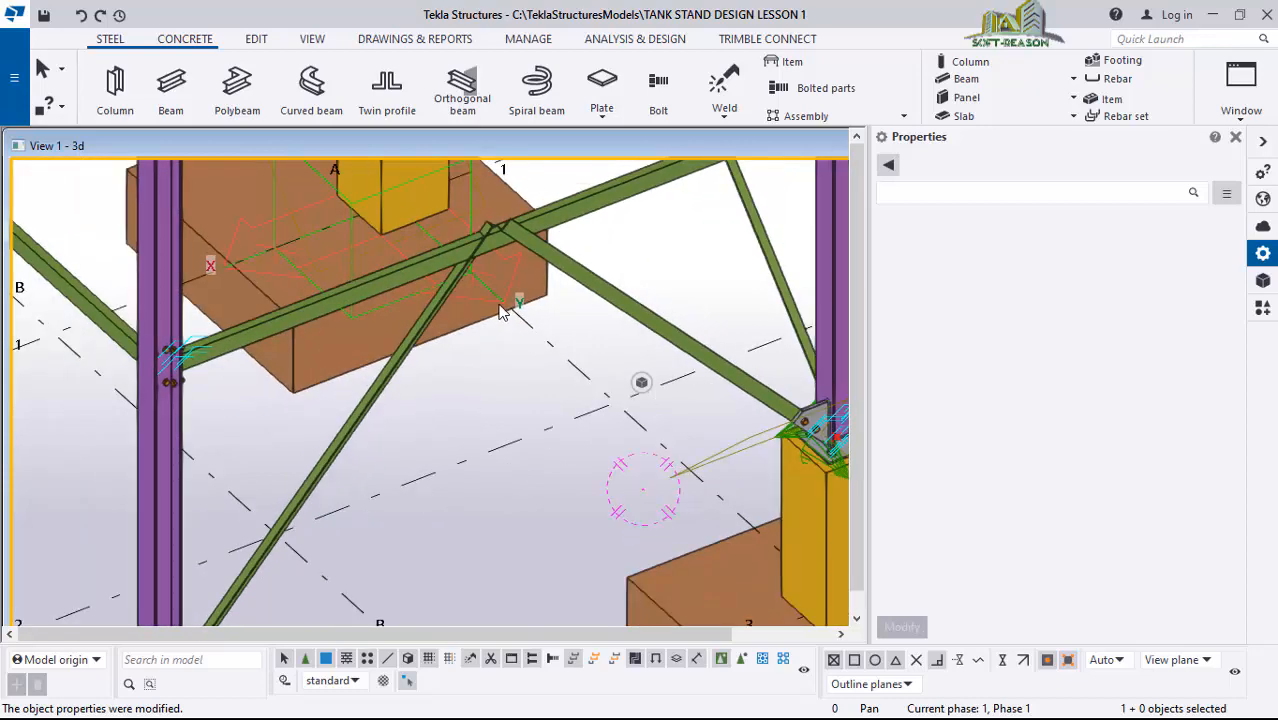
{"action": "scroll", "coordinate": [499, 305], "scroll_direction": "down", "scroll_amount": 1}
{"action": "middle_click_drag", "start_coordinate": [500, 255], "coordinate": [487, 231], "text": "ctrl"}
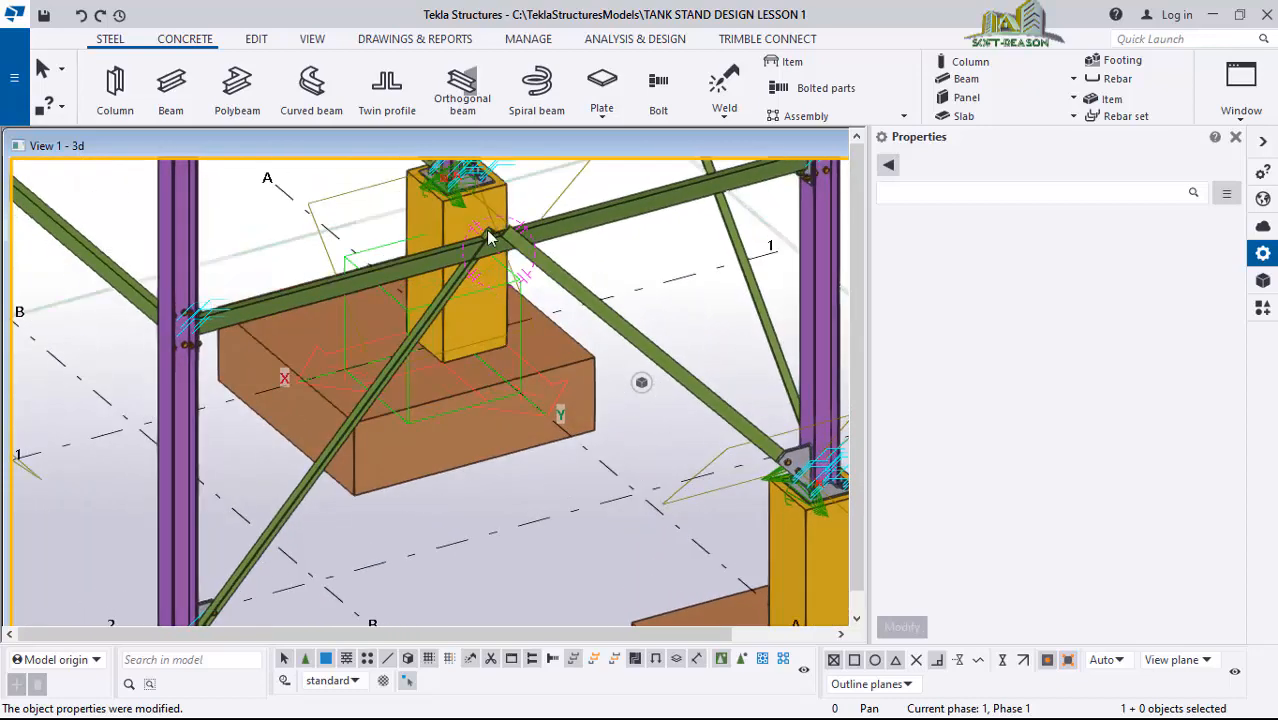
- Undo the last rotation change, and set the rotation of both first-level diagonals on the grid 3 face to Top
{"action": "left_click", "coordinate": [86, 18]}
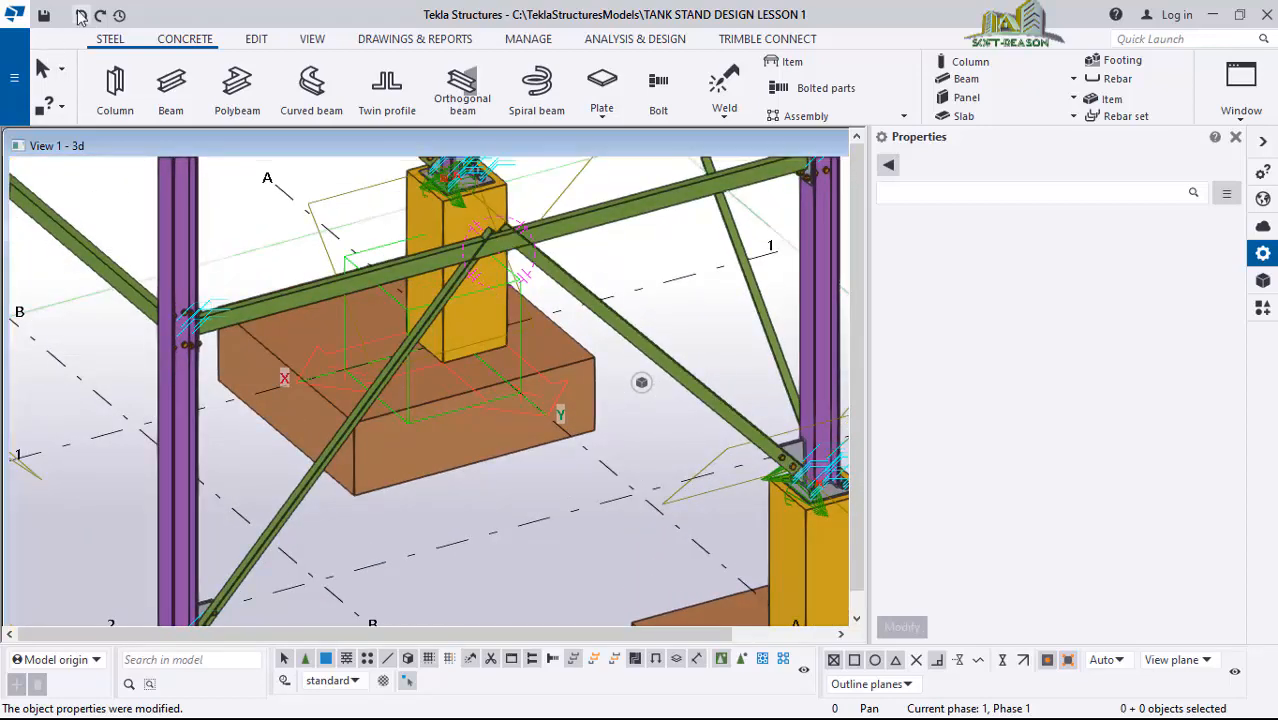
{"action": "left_click", "coordinate": [668, 360]}
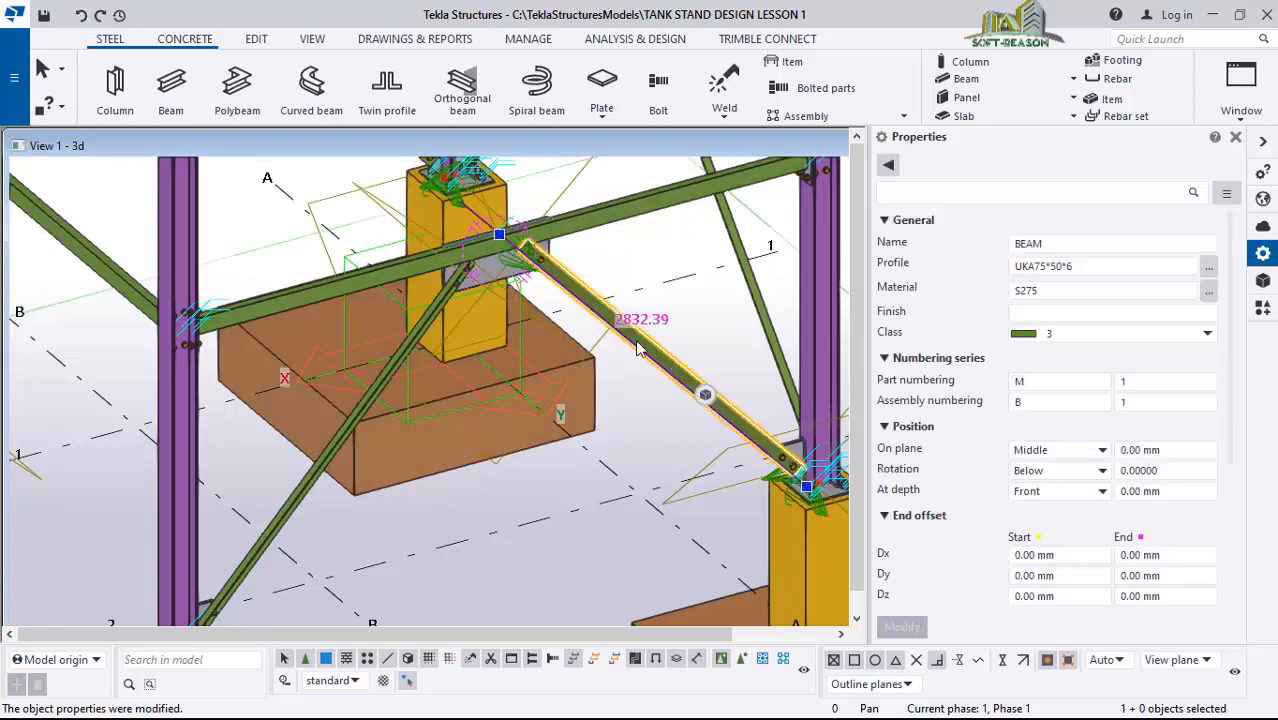
{"action": "left_click", "coordinate": [300, 530], "text": "ctrl"}
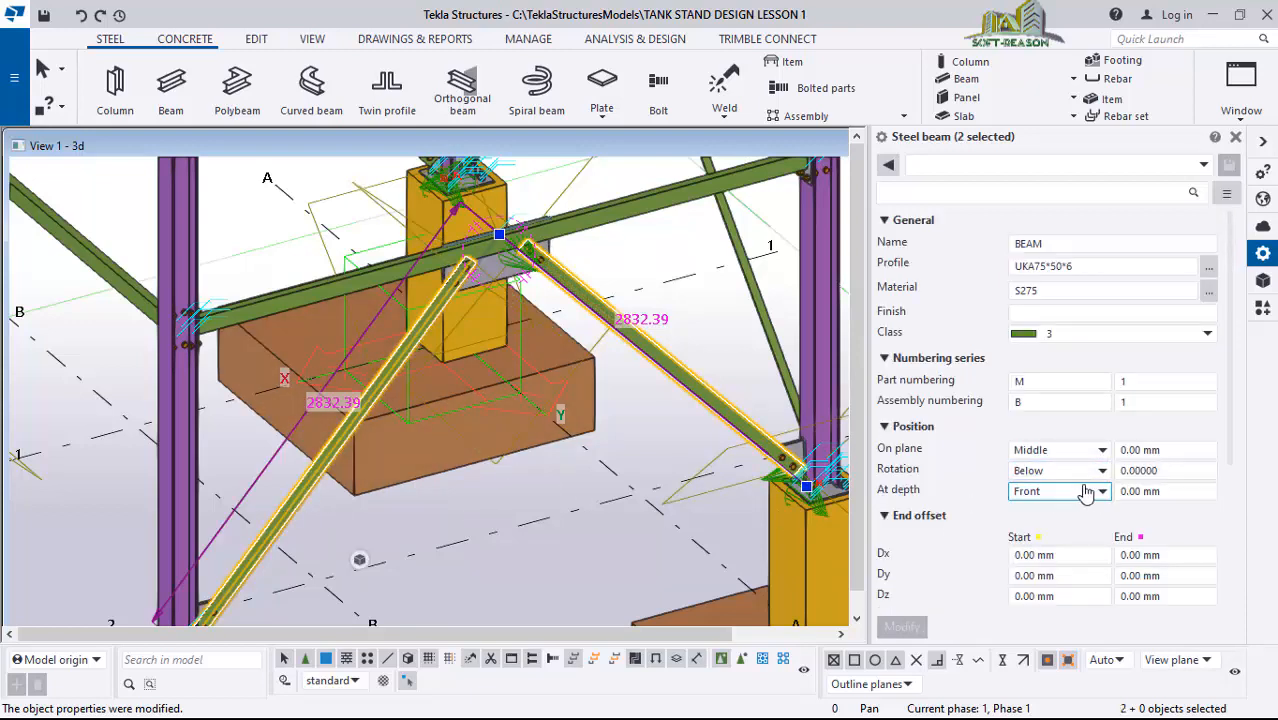
{"action": "left_click", "coordinate": [1103, 474]}
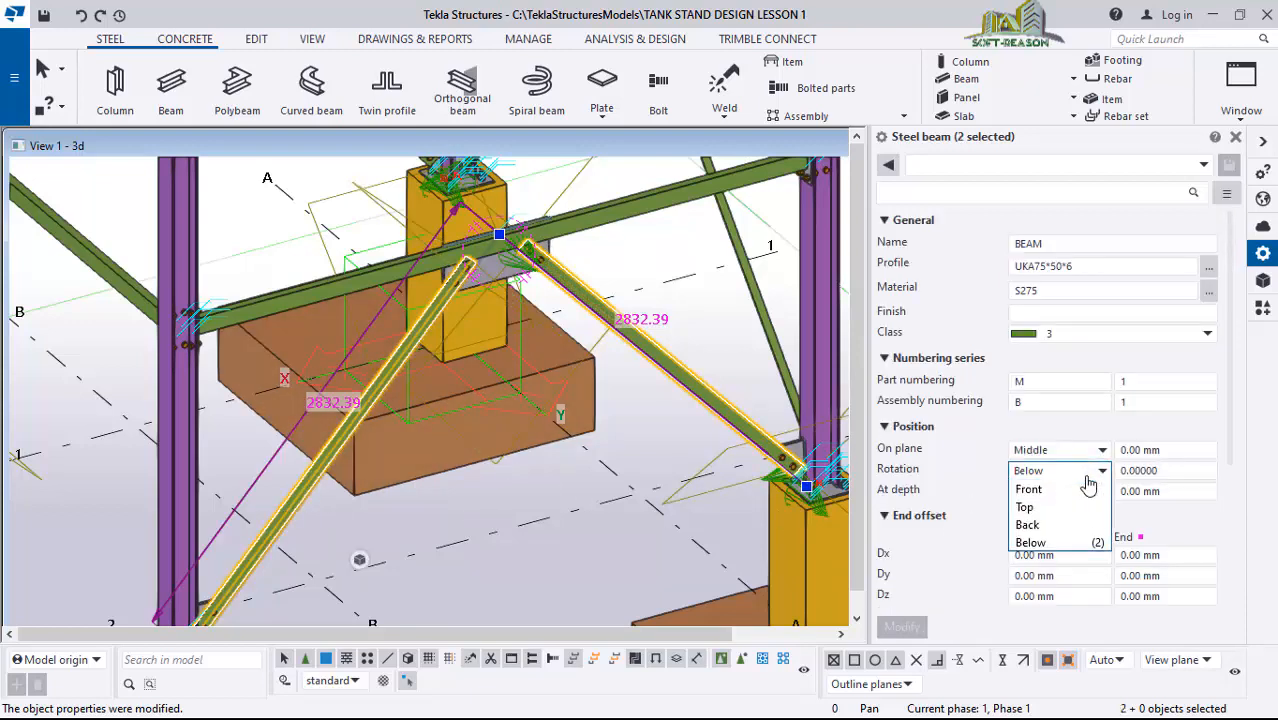
{"action": "left_click", "coordinate": [1030, 507]}
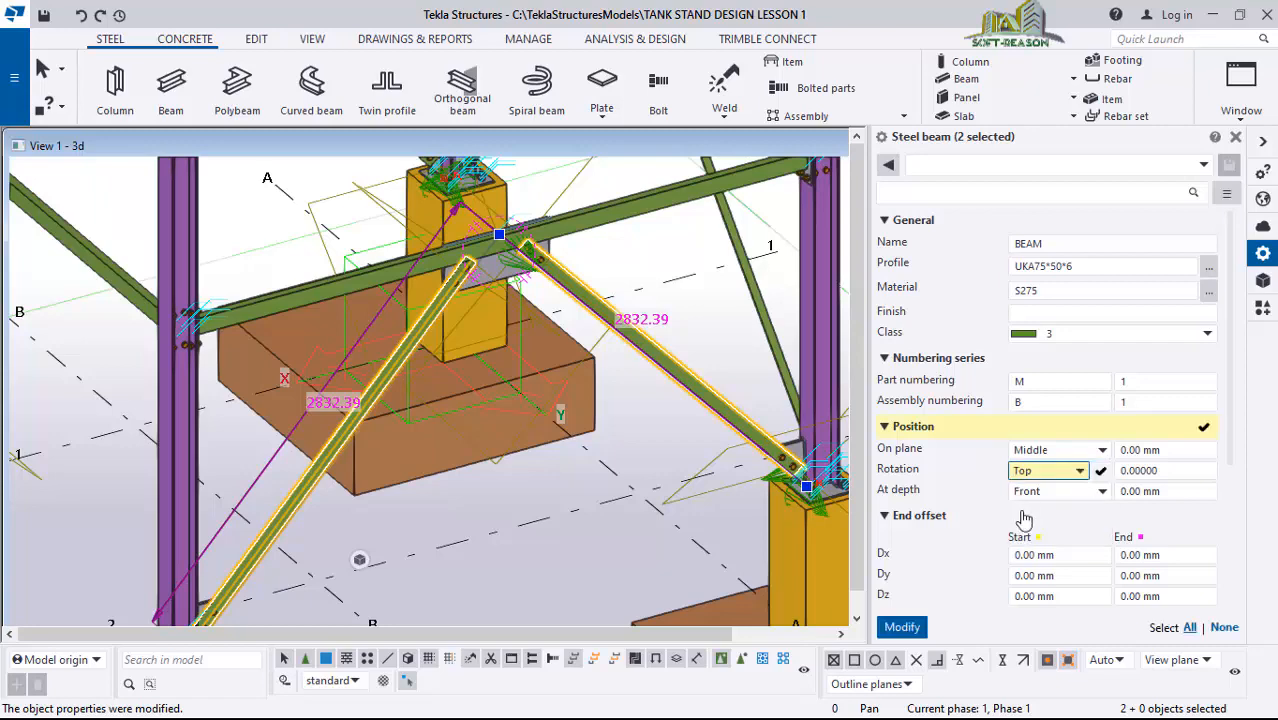
{"action": "left_click", "coordinate": [902, 627]}
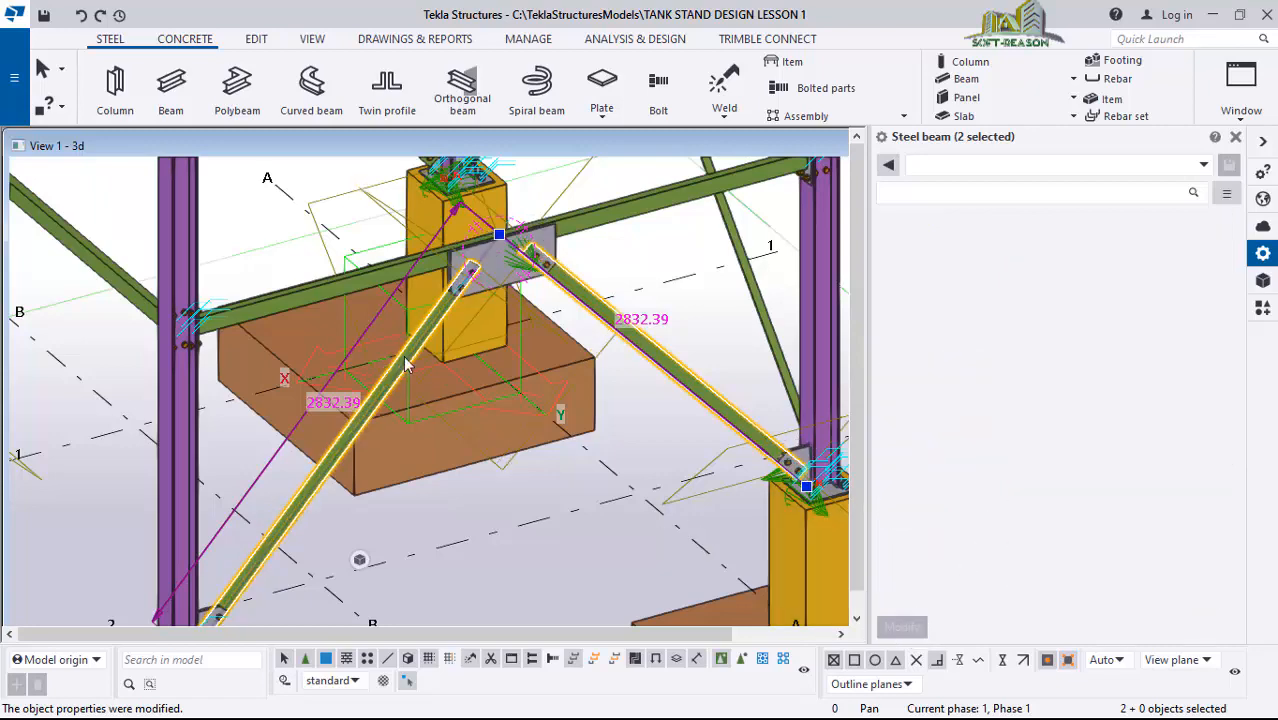
{"action": "scroll", "coordinate": [641, 412], "scroll_direction": "up", "scroll_amount": 5}
{"action": "scroll", "coordinate": [688, 352], "scroll_direction": "up", "scroll_amount": 2}
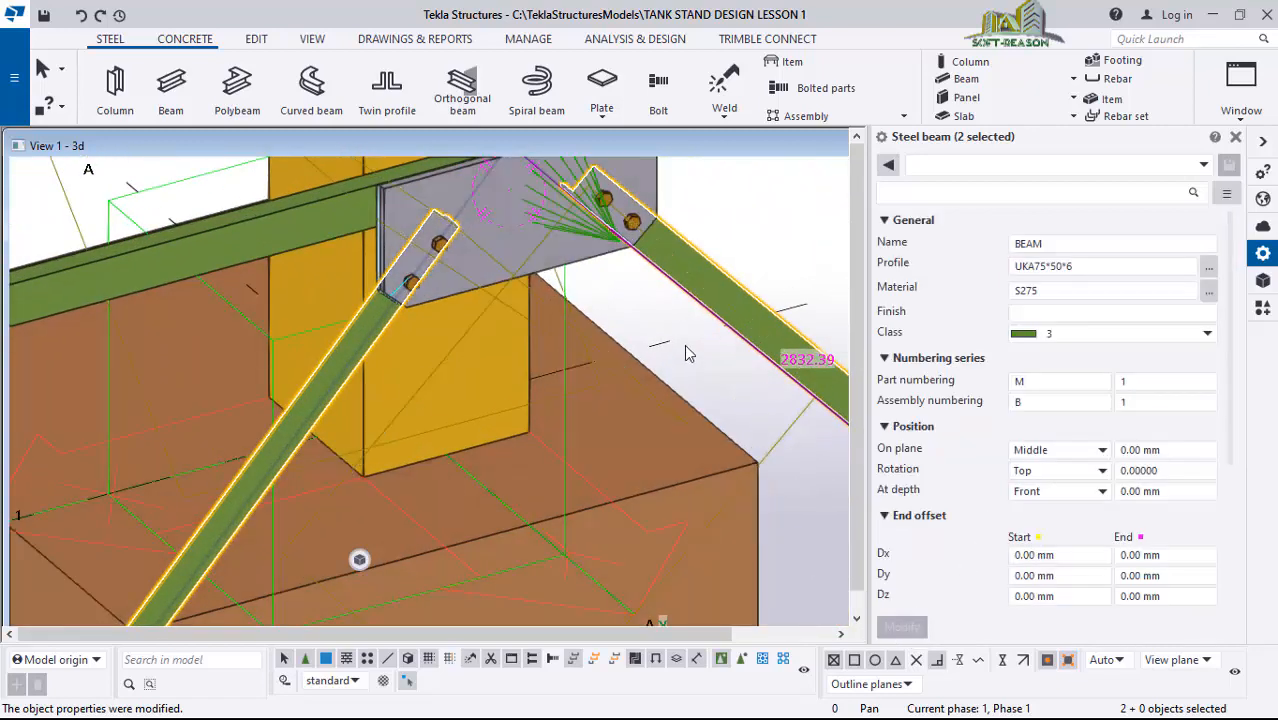
{"action": "left_click", "coordinate": [683, 358]}
- Examine the first-level diagonals and gussets on the faces around the tank stand
{"action": "scroll", "coordinate": [557, 304], "scroll_direction": "down", "scroll_amount": 5}
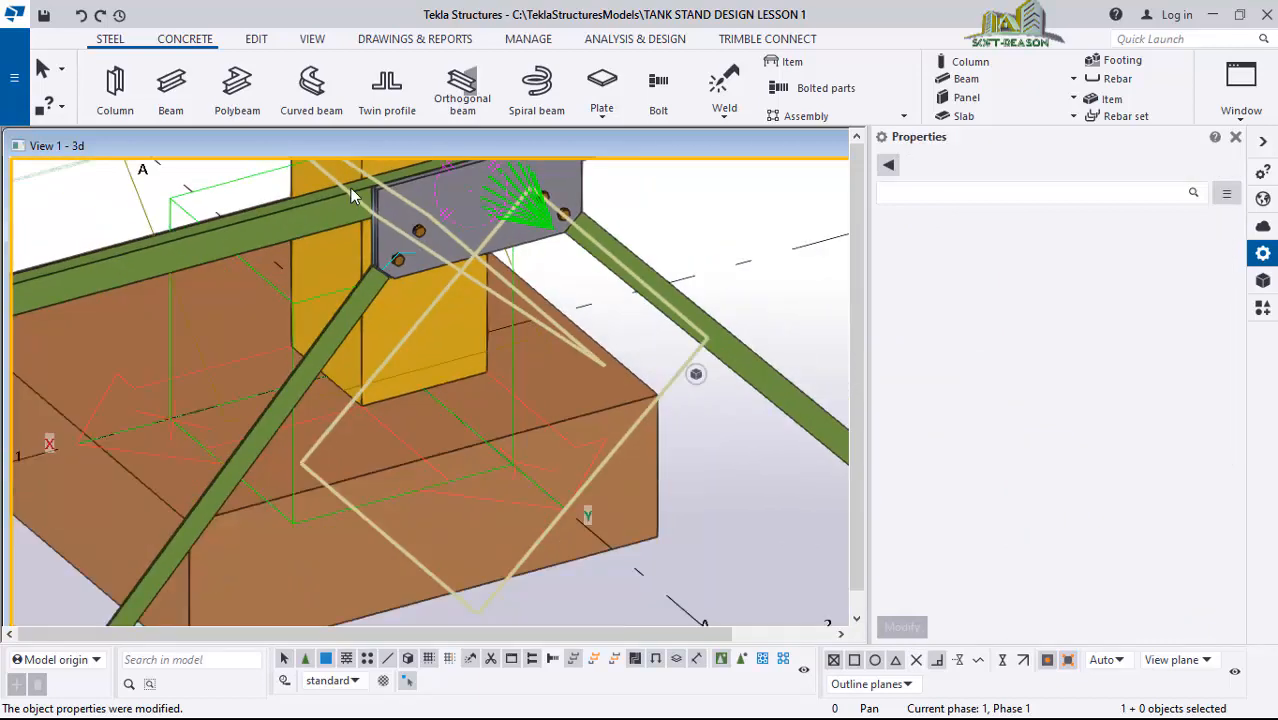
{"action": "scroll", "coordinate": [436, 357], "scroll_direction": "down", "scroll_amount": 8}
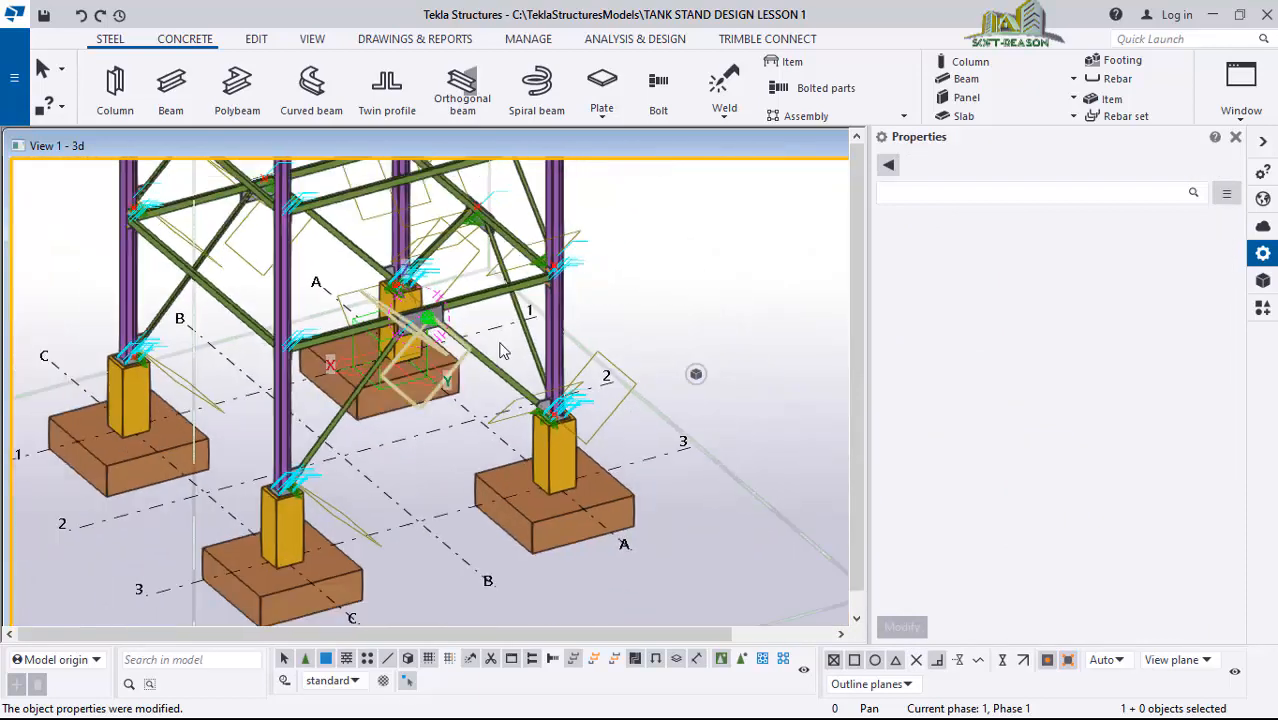
{"action": "scroll", "coordinate": [503, 430], "scroll_direction": "down", "scroll_amount": 2}
{"action": "scroll", "coordinate": [432, 405], "scroll_direction": "up", "scroll_amount": 2}
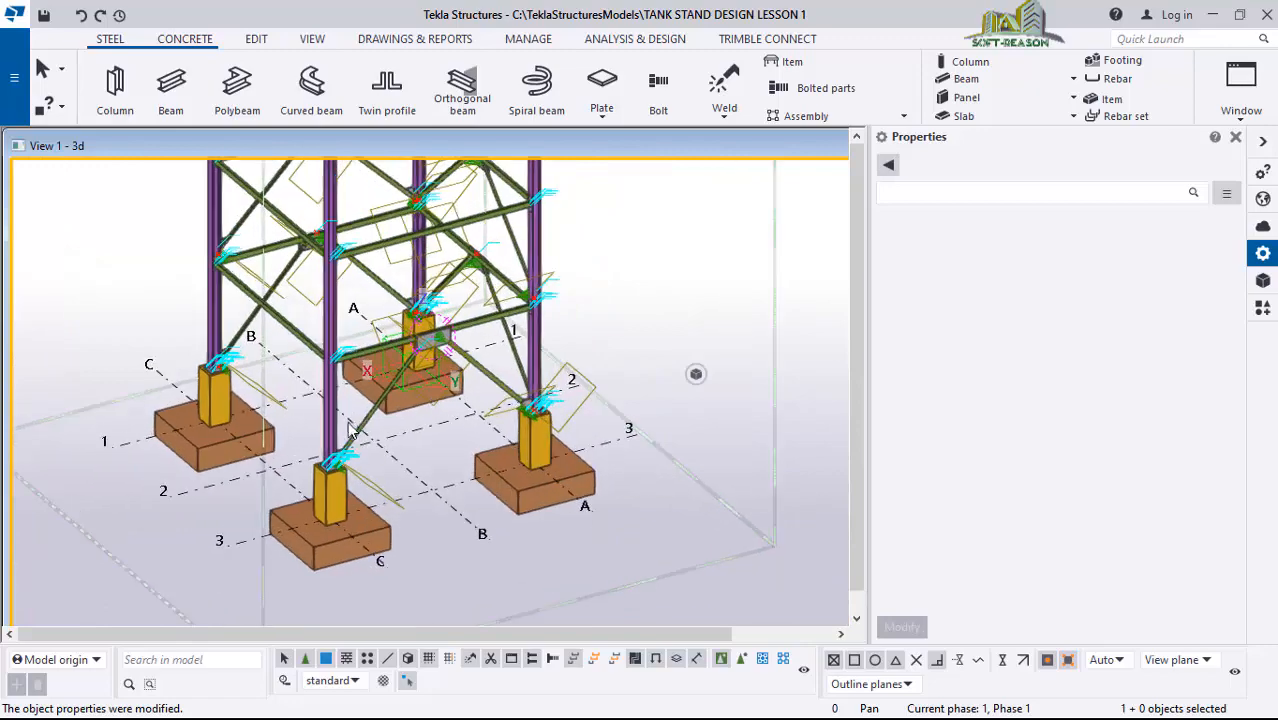
{"action": "mouse_move", "coordinate": [347, 421]}
{"action": "middle_mouse_down", "text": "ctrl"}
{"action": "mouse_move", "coordinate": [693, 403]}
{"action": "mouse_move", "coordinate": [723, 421]}
{"action": "mouse_move", "coordinate": [700, 410]}
{"action": "middle_mouse_up", "text": "ctrl"}
{"action": "scroll", "coordinate": [579, 342], "scroll_direction": "down", "scroll_amount": 2}
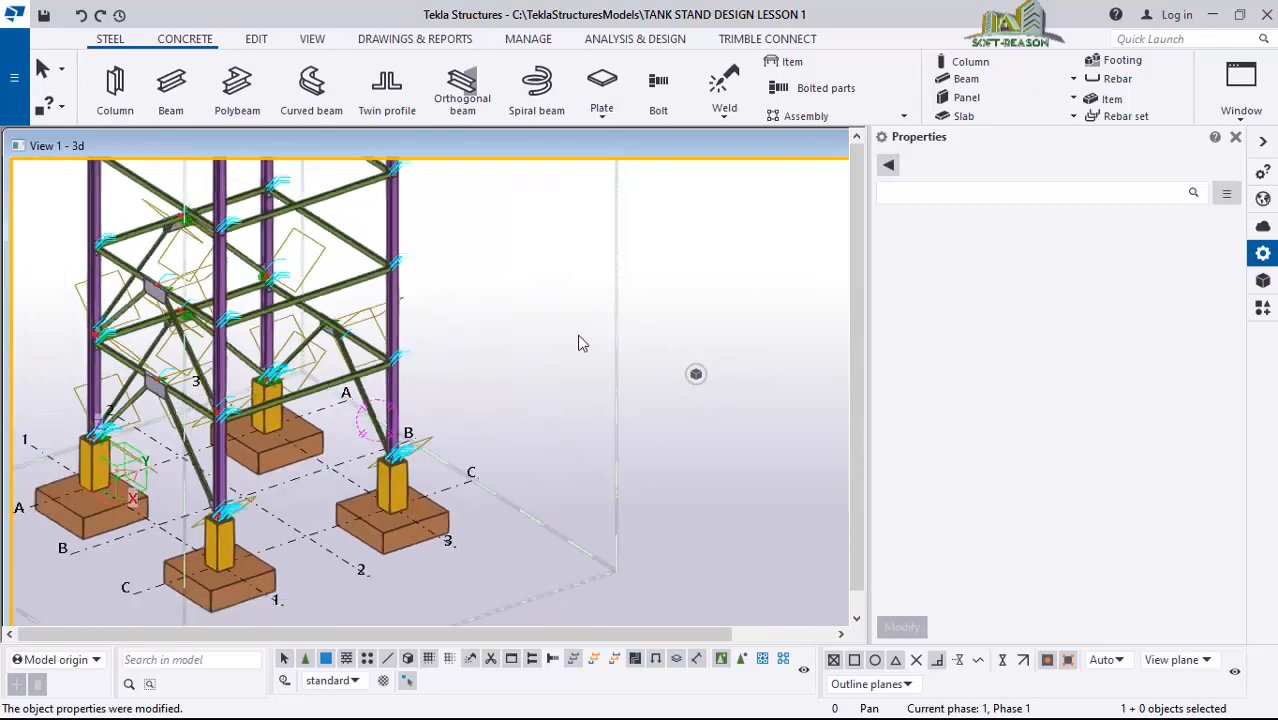
{"action": "scroll", "coordinate": [350, 406], "scroll_direction": "up", "scroll_amount": 2}
{"action": "scroll", "coordinate": [412, 392], "scroll_direction": "down", "scroll_amount": 2}
{"action": "mouse_move", "coordinate": [295, 425]}
{"action": "middle_mouse_down", "text": "ctrl"}
{"action": "mouse_move", "coordinate": [519, 428]}
{"action": "mouse_move", "coordinate": [542, 328]}
{"action": "middle_mouse_up", "text": "ctrl"}
{"action": "scroll", "coordinate": [542, 328], "scroll_direction": "down", "scroll_amount": 1}
{"action": "scroll", "coordinate": [42, 470], "scroll_direction": "up", "scroll_amount": 3}
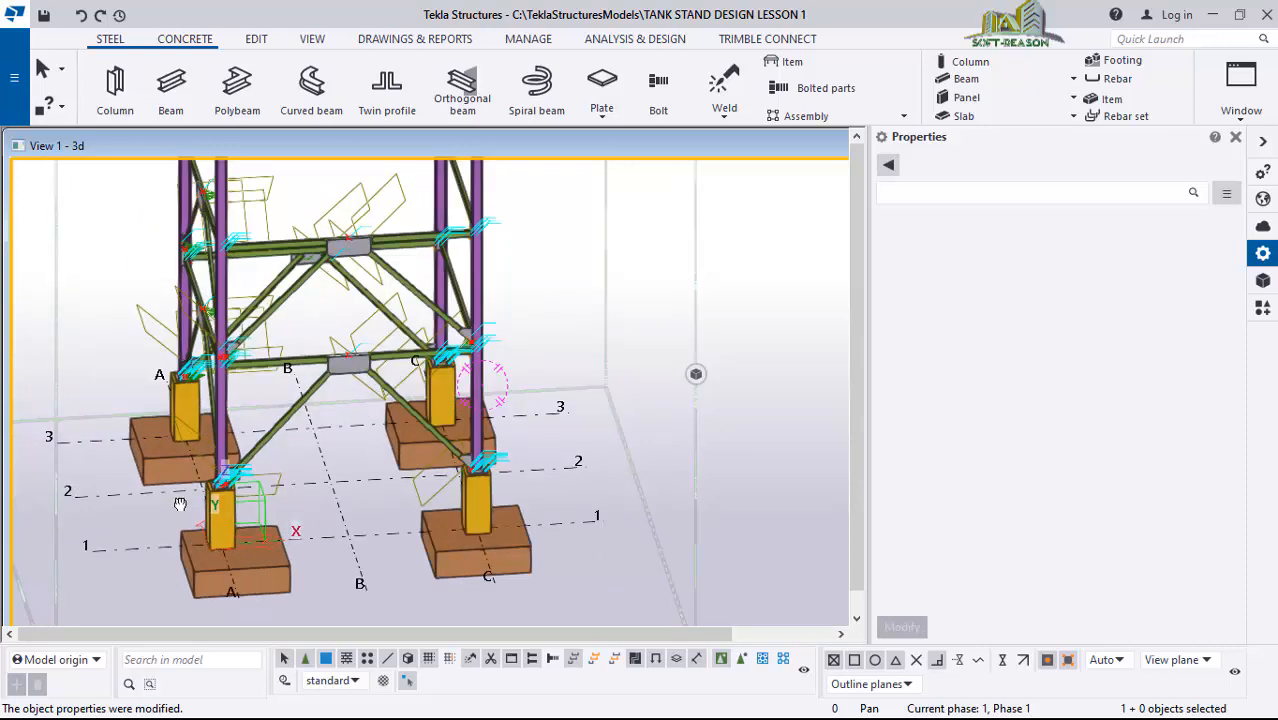
{"action": "middle_click_drag", "start_coordinate": [180, 504], "coordinate": [337, 578], "text": "ctrl"}
{"action": "scroll", "coordinate": [222, 384], "scroll_direction": "up", "scroll_amount": 2}
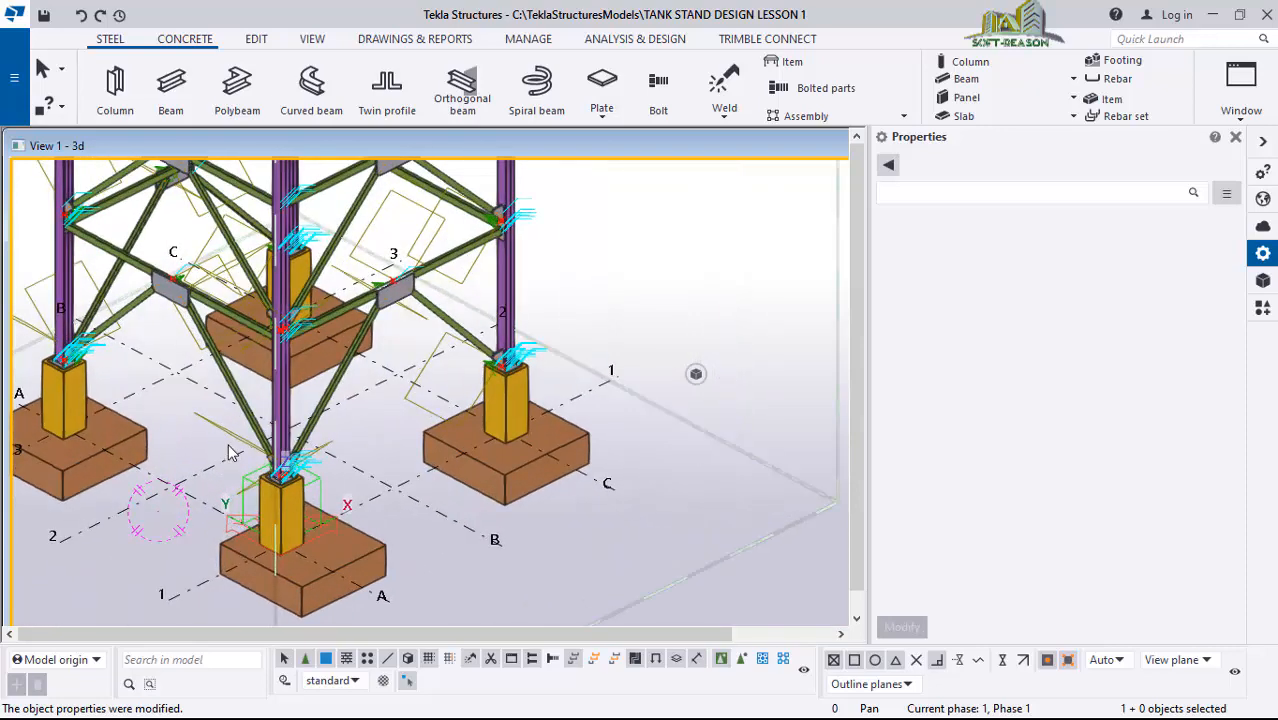
- Copy the two first-level diagonals of the grid A face from grid line A to grid line C
{"action": "left_click", "coordinate": [237, 368]}
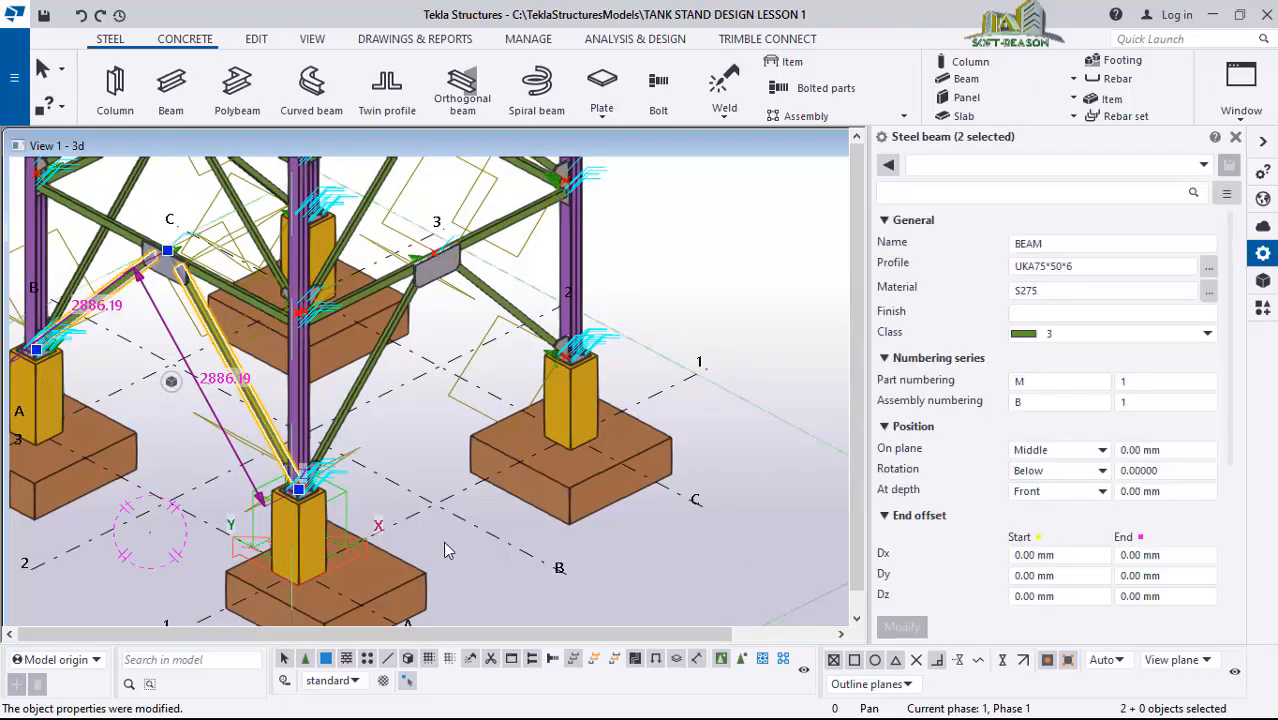
{"action": "scroll", "coordinate": [333, 366], "scroll_direction": "down", "scroll_amount": 1}
{"action": "right_click", "coordinate": [632, 313]}
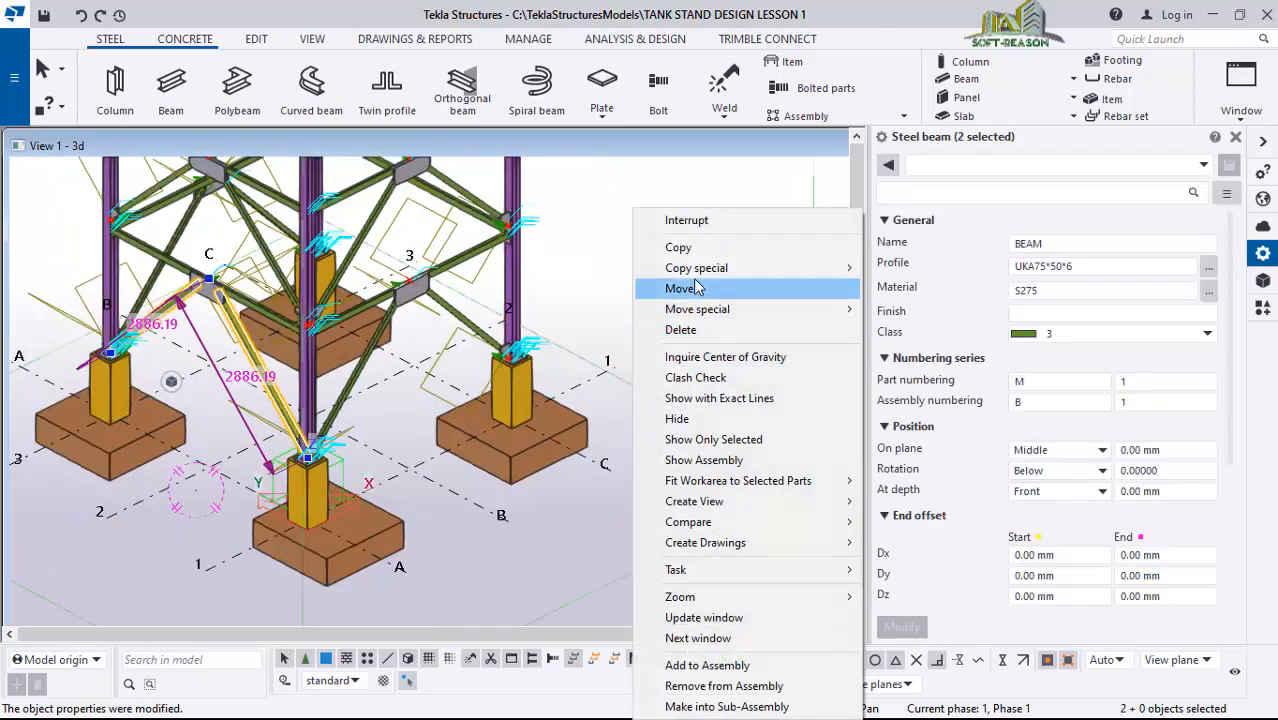
{"action": "mouse_move", "coordinate": [697, 277]}
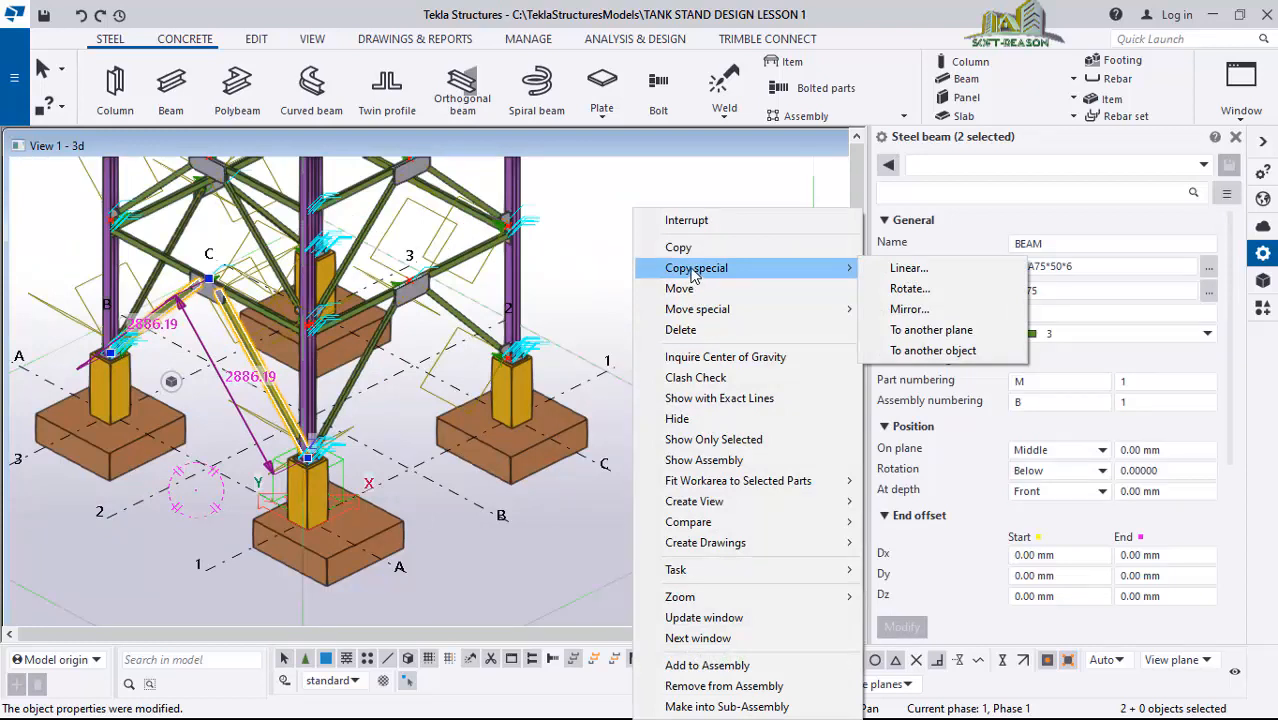
{"action": "left_click", "coordinate": [680, 248]}
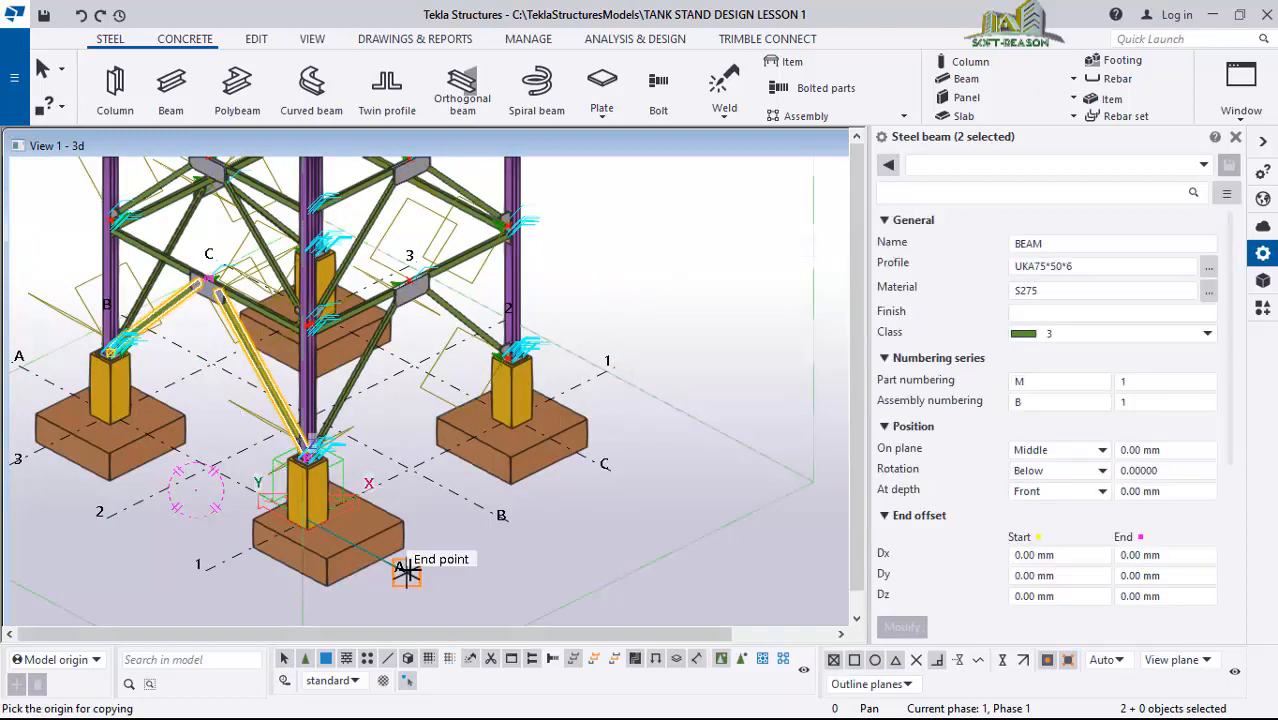
{"action": "left_click", "coordinate": [611, 470]}
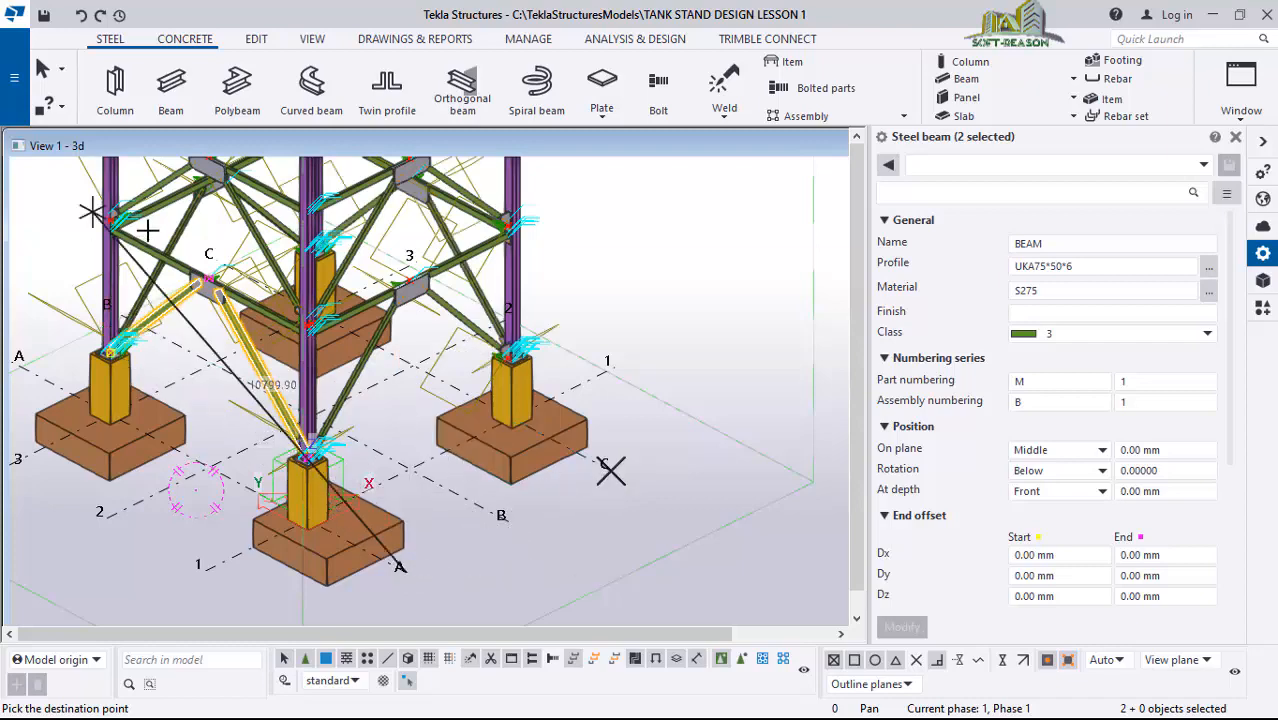
{"action": "right_click", "coordinate": [738, 228]}
{"action": "left_click", "coordinate": [755, 240]}
- Set the rotation of both first-level diagonals on the grid C face to Top
{"action": "scroll", "coordinate": [523, 315], "scroll_direction": "up", "scroll_amount": 2}
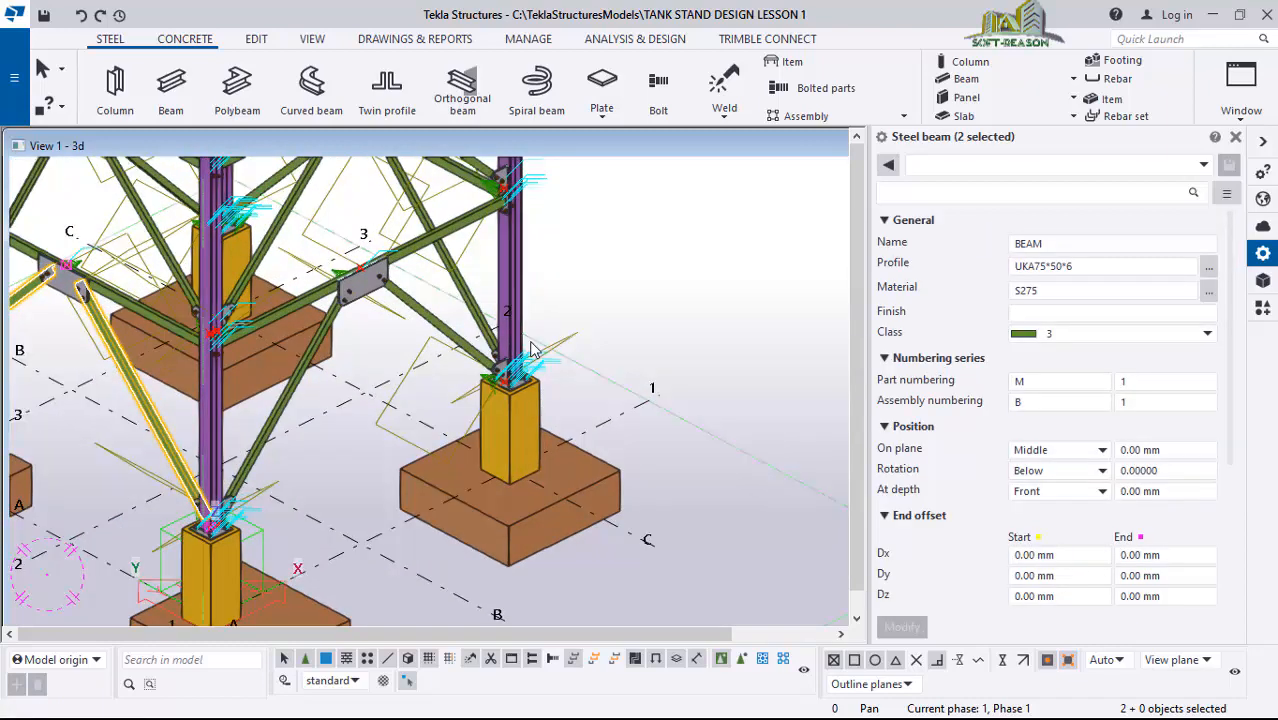
{"action": "middle_click_drag", "start_coordinate": [521, 338], "coordinate": [473, 330], "text": "ctrl"}
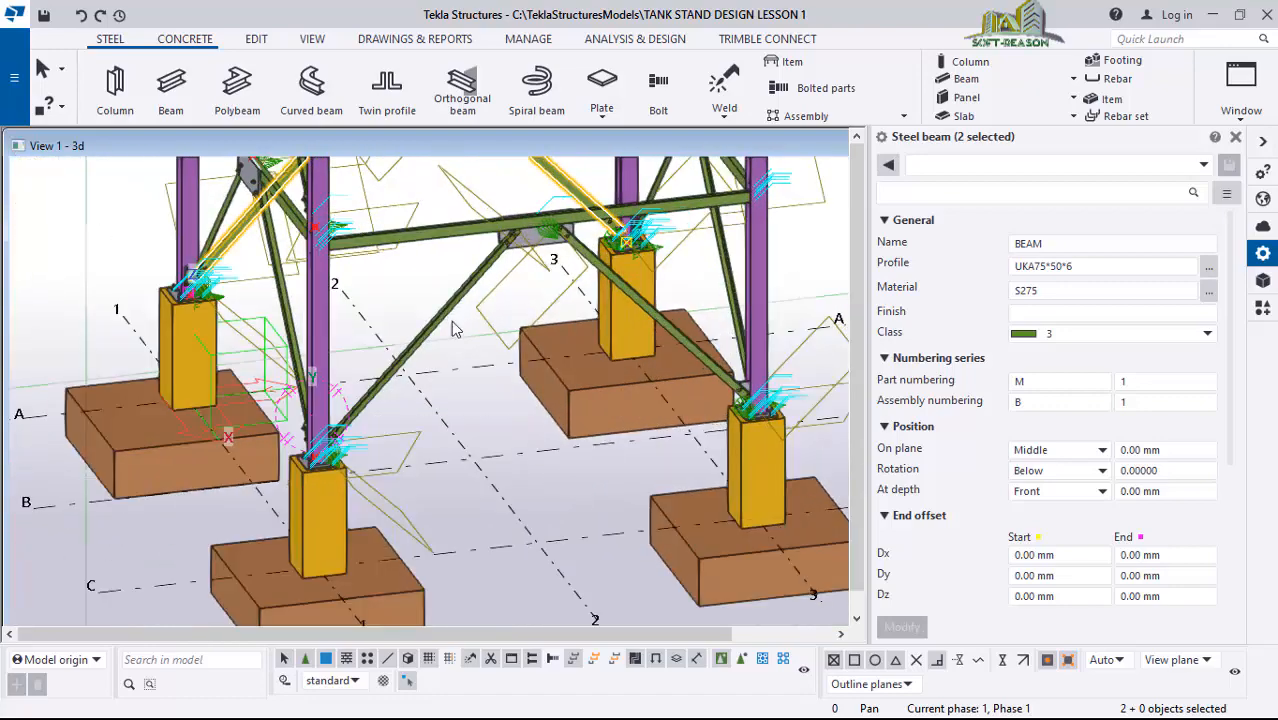
{"action": "left_click", "coordinate": [440, 318]}
{"action": "scroll", "coordinate": [578, 338], "scroll_direction": "up", "scroll_amount": 2}
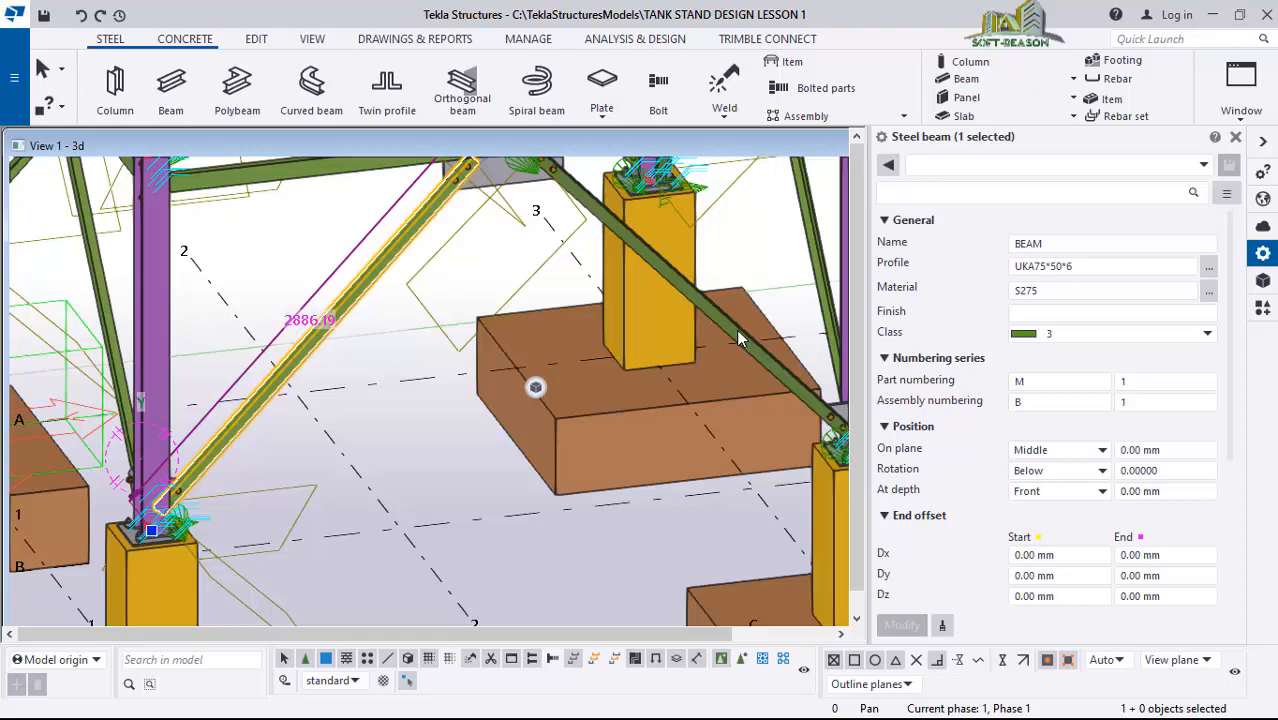
{"action": "left_click", "coordinate": [737, 334], "text": "ctrl"}
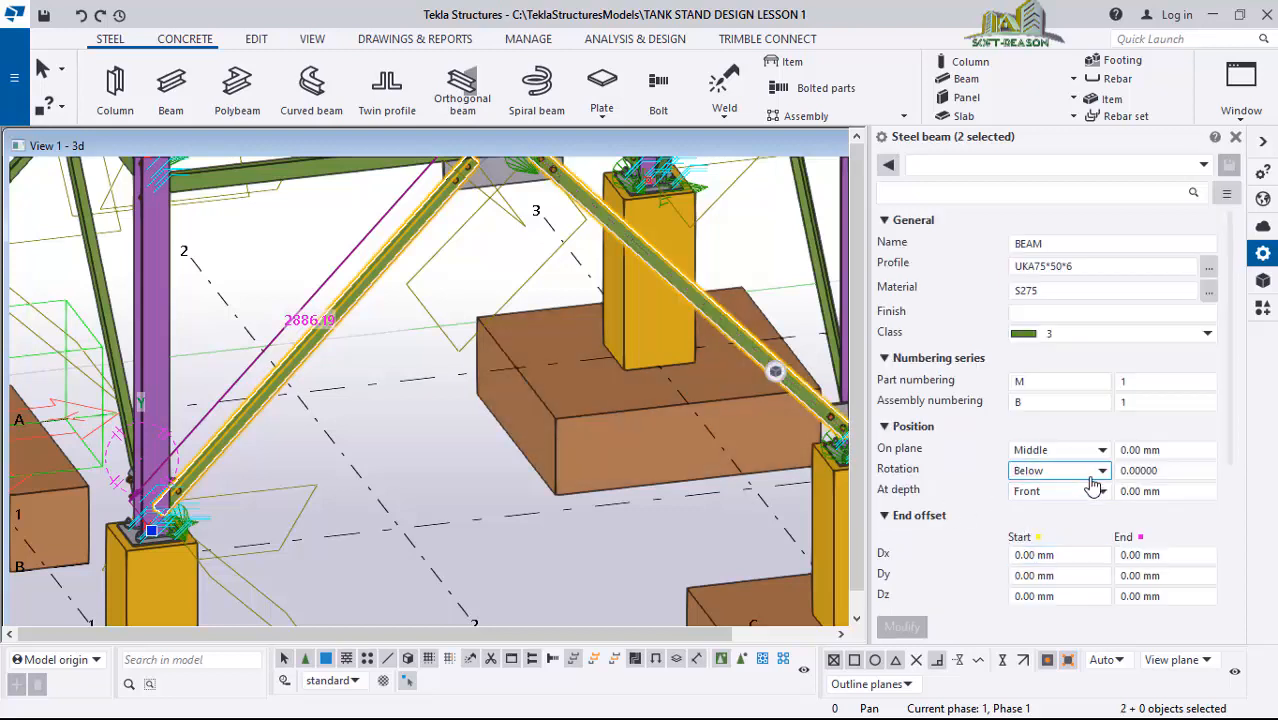
{"action": "left_click", "coordinate": [1089, 476]}
{"action": "left_click", "coordinate": [1053, 507]}
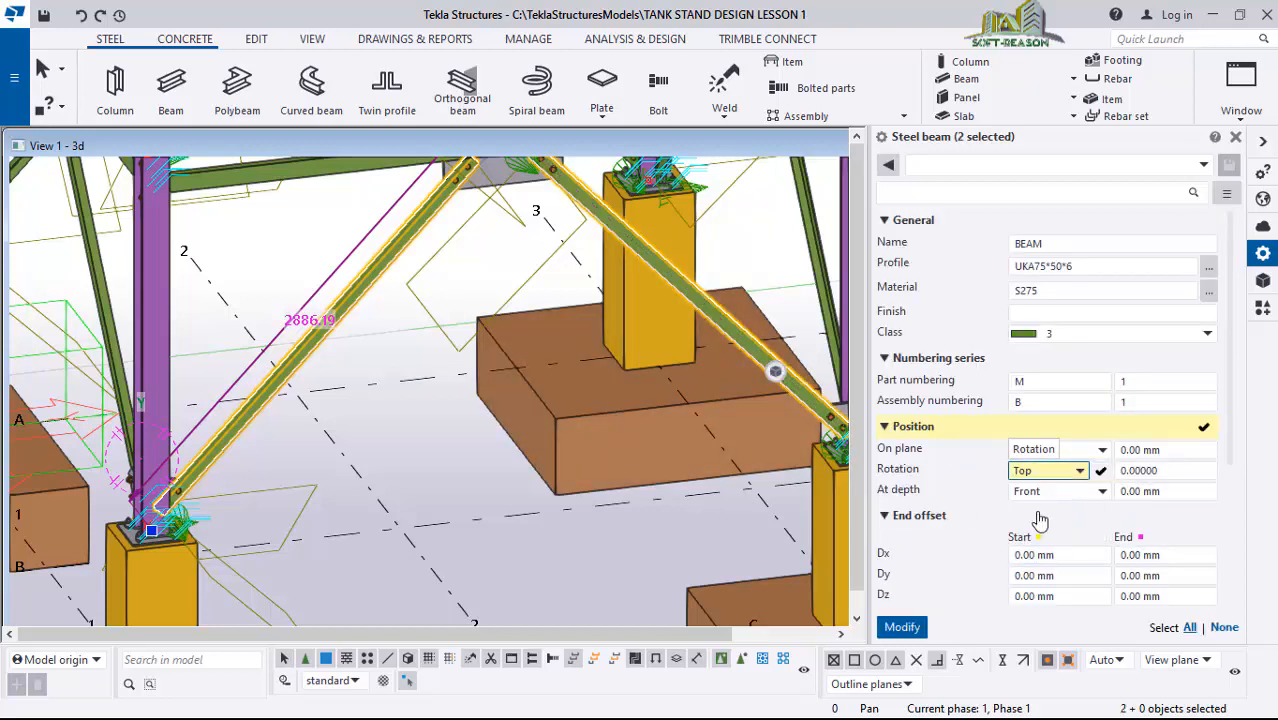
{"action": "left_click", "coordinate": [902, 627]}
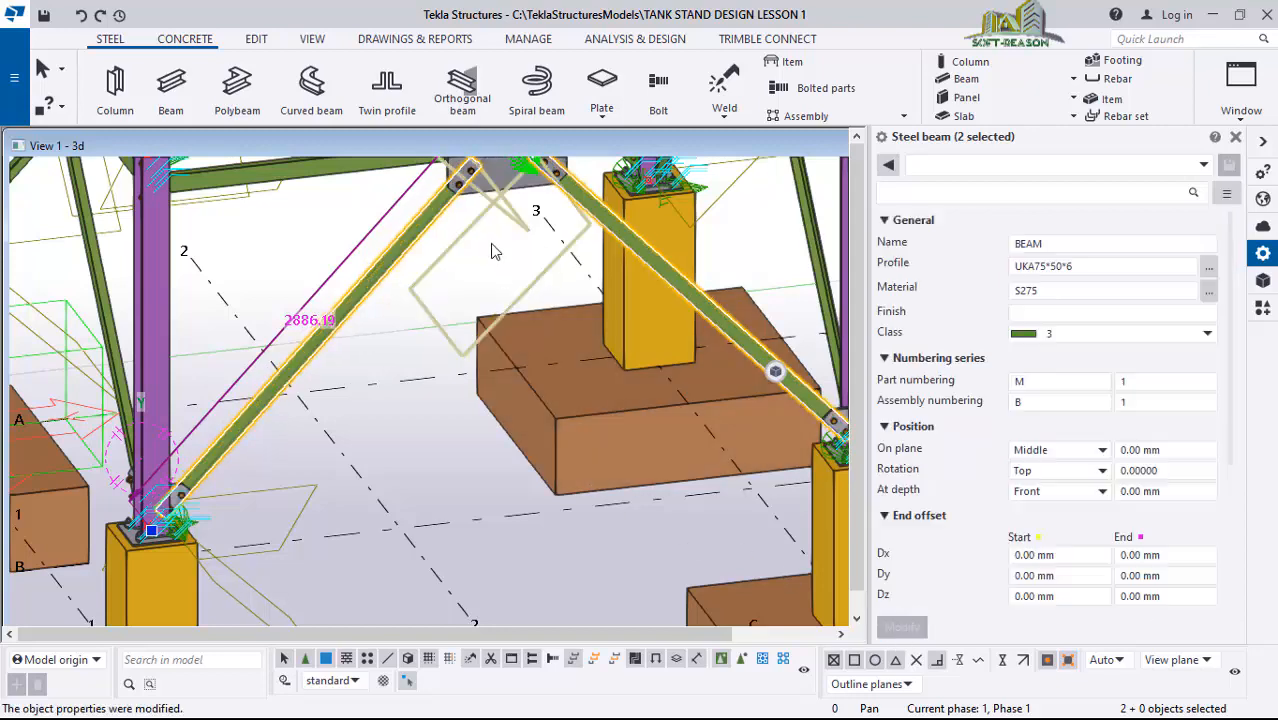
{"action": "scroll", "coordinate": [418, 375], "scroll_direction": "down", "scroll_amount": 2}
{"action": "scroll", "coordinate": [418, 375], "scroll_direction": "down", "scroll_amount": 3}
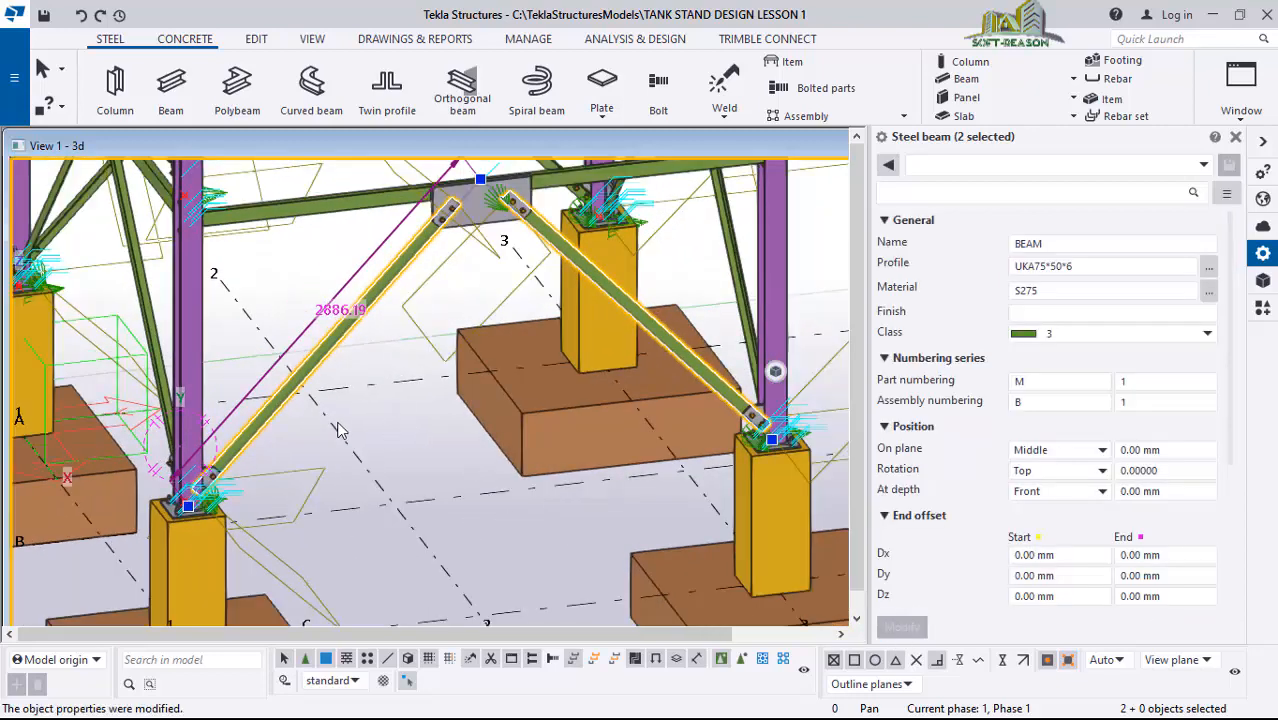
{"action": "left_click", "coordinate": [398, 424]}
- Copy the two second-level diagonals of the grid 1 face from grid line 1 to grid line 3
{"action": "scroll", "coordinate": [398, 424], "scroll_direction": "down", "scroll_amount": 1}
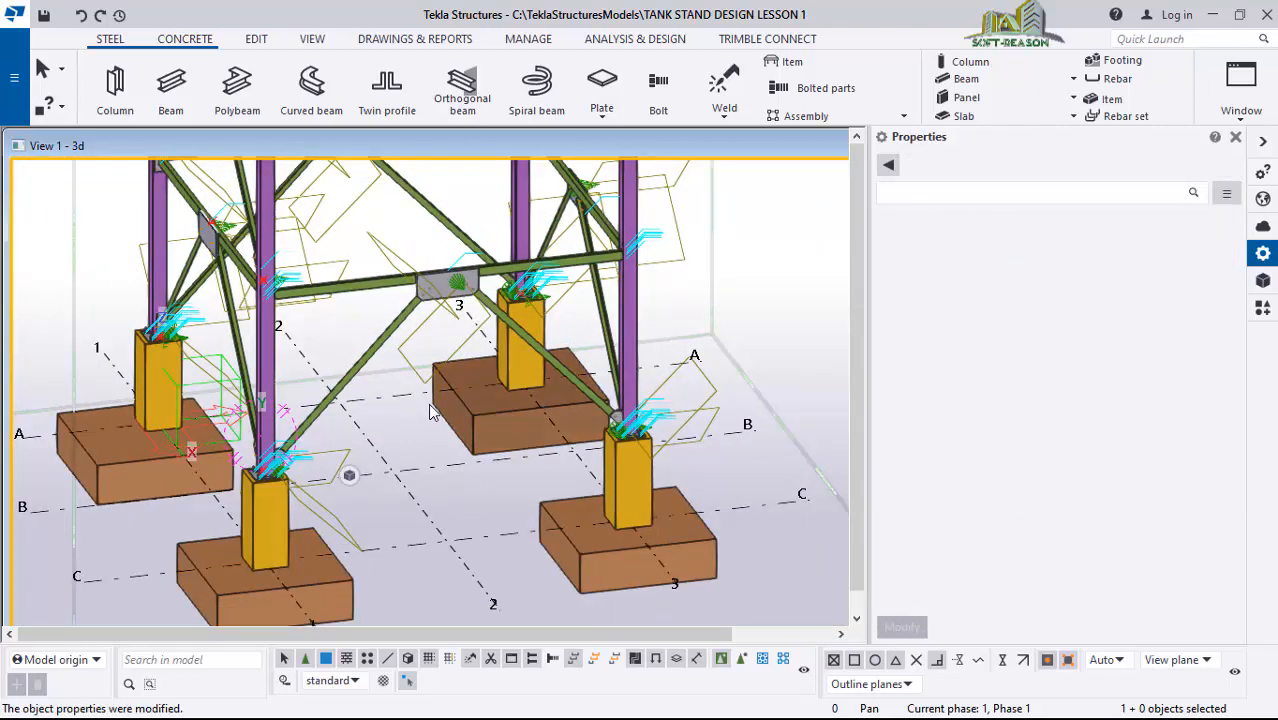
{"action": "scroll", "coordinate": [434, 412], "scroll_direction": "down", "scroll_amount": 2}
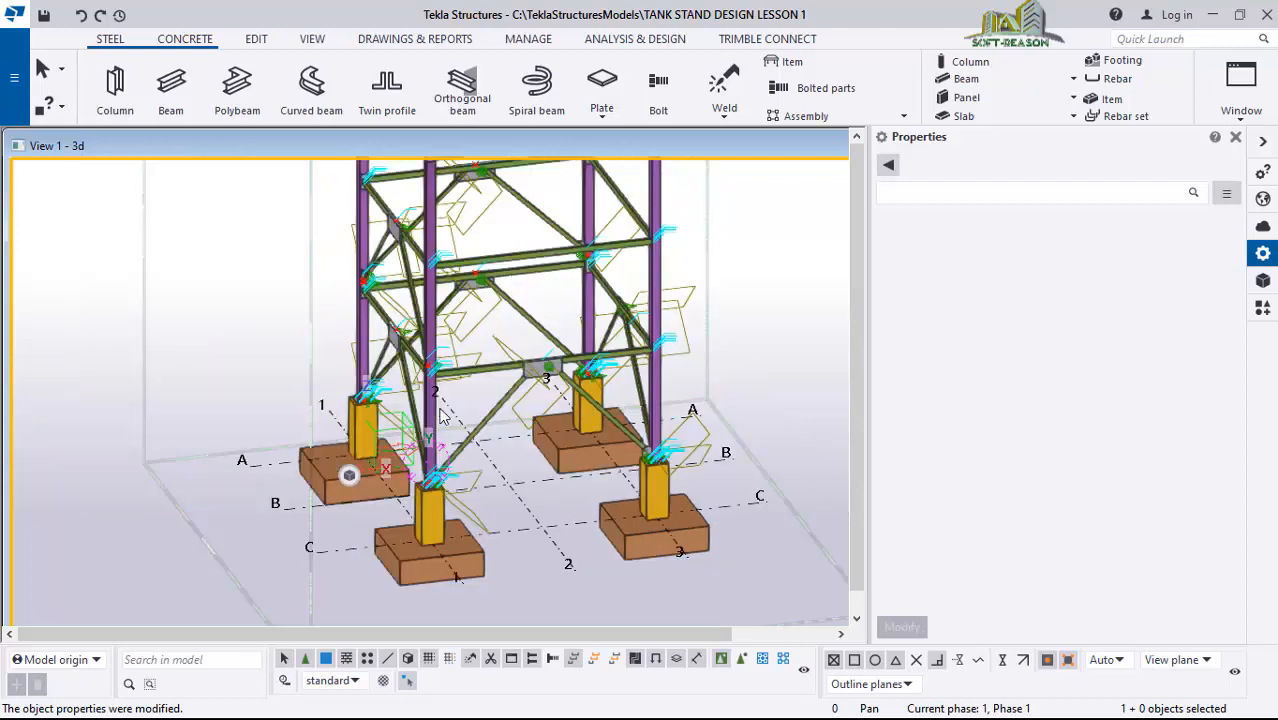
{"action": "scroll", "coordinate": [441, 415], "scroll_direction": "down", "scroll_amount": 2}
{"action": "scroll", "coordinate": [448, 413], "scroll_direction": "up", "scroll_amount": 4}
{"action": "scroll", "coordinate": [455, 411], "scroll_direction": "down", "scroll_amount": 1}
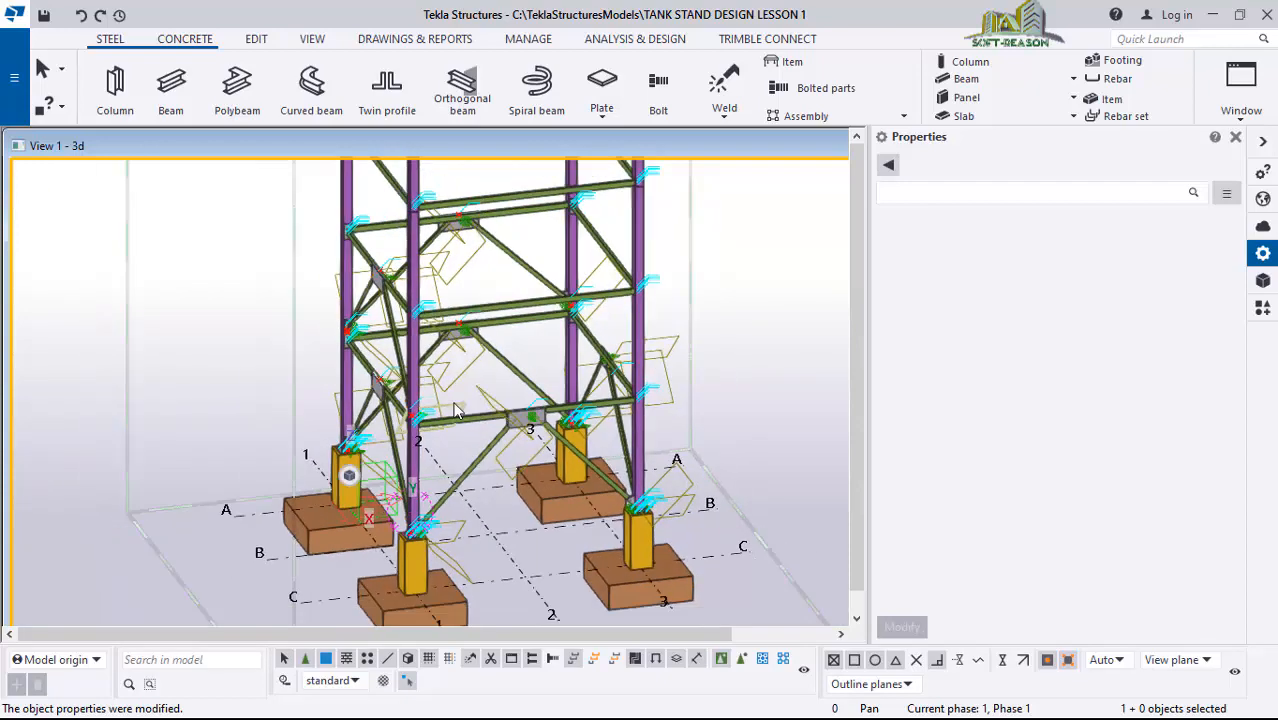
{"action": "middle_click_drag", "start_coordinate": [455, 411], "coordinate": [541, 404], "text": "ctrl"}
{"action": "scroll", "coordinate": [517, 436], "scroll_direction": "up", "scroll_amount": 3}
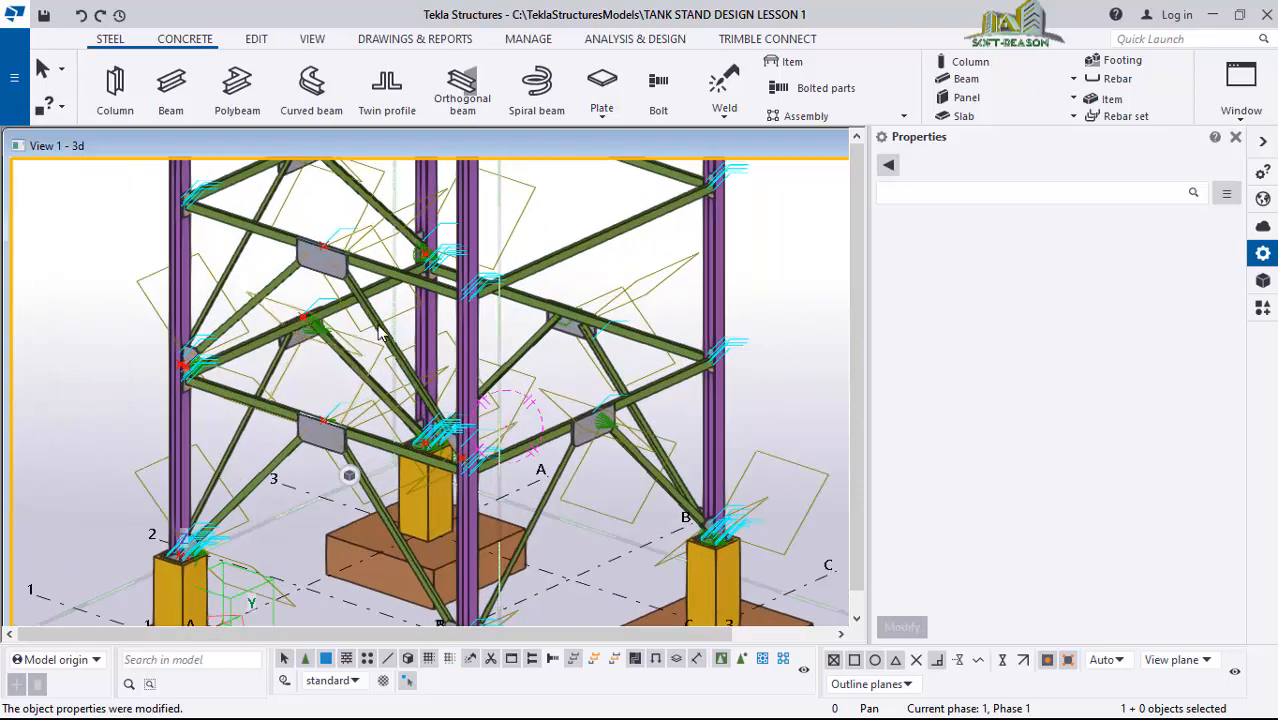
{"action": "left_click", "coordinate": [400, 335]}
{"action": "scroll", "coordinate": [283, 318], "scroll_direction": "up", "scroll_amount": 1}
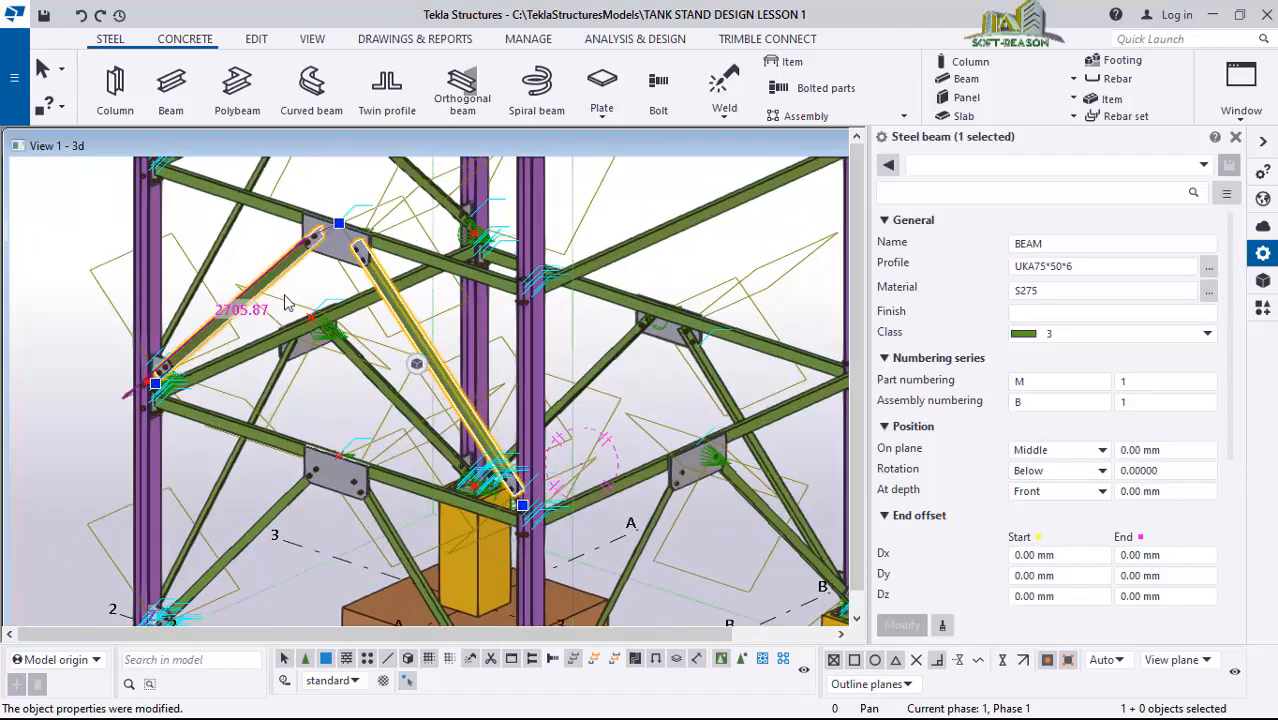
{"action": "left_click", "coordinate": [284, 302], "text": "ctrl"}
{"action": "scroll", "coordinate": [284, 302], "scroll_direction": "down", "scroll_amount": 6}
{"action": "right_click", "coordinate": [702, 212]}
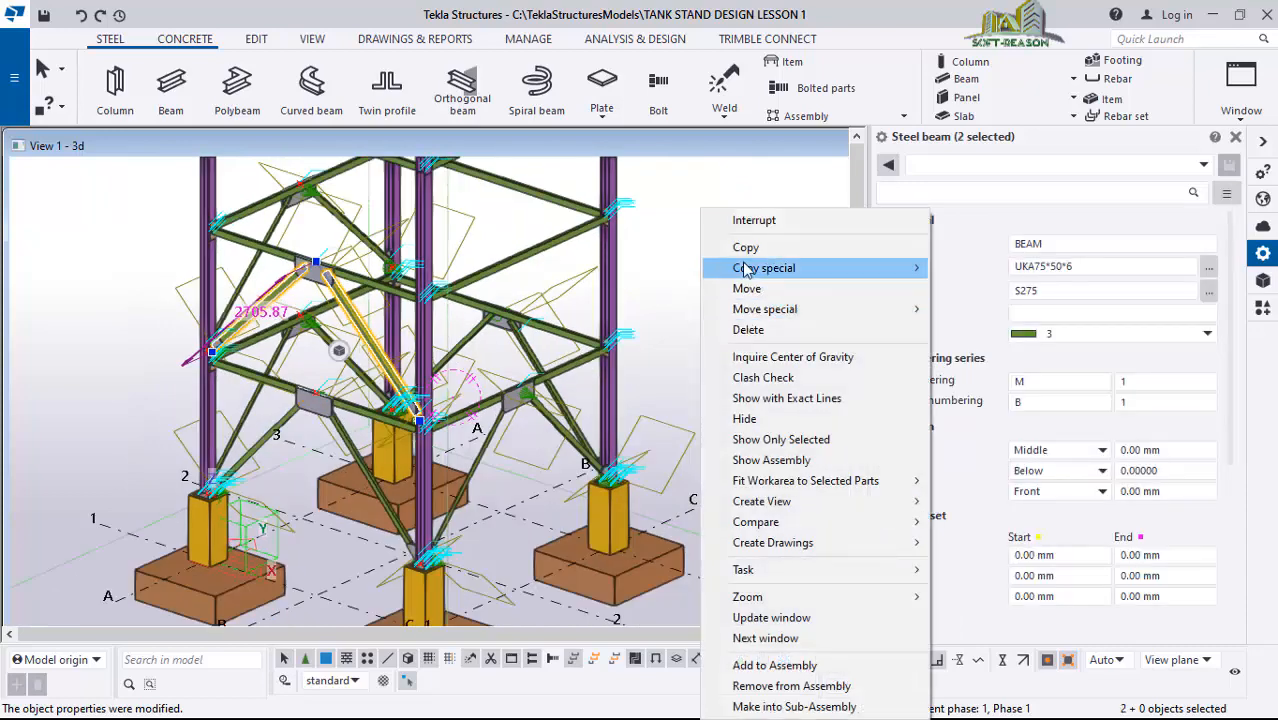
{"action": "left_click", "coordinate": [746, 247]}
{"action": "scroll", "coordinate": [442, 371], "scroll_direction": "down", "scroll_amount": 3}
{"action": "scroll", "coordinate": [500, 560], "scroll_direction": "up", "scroll_amount": 2}
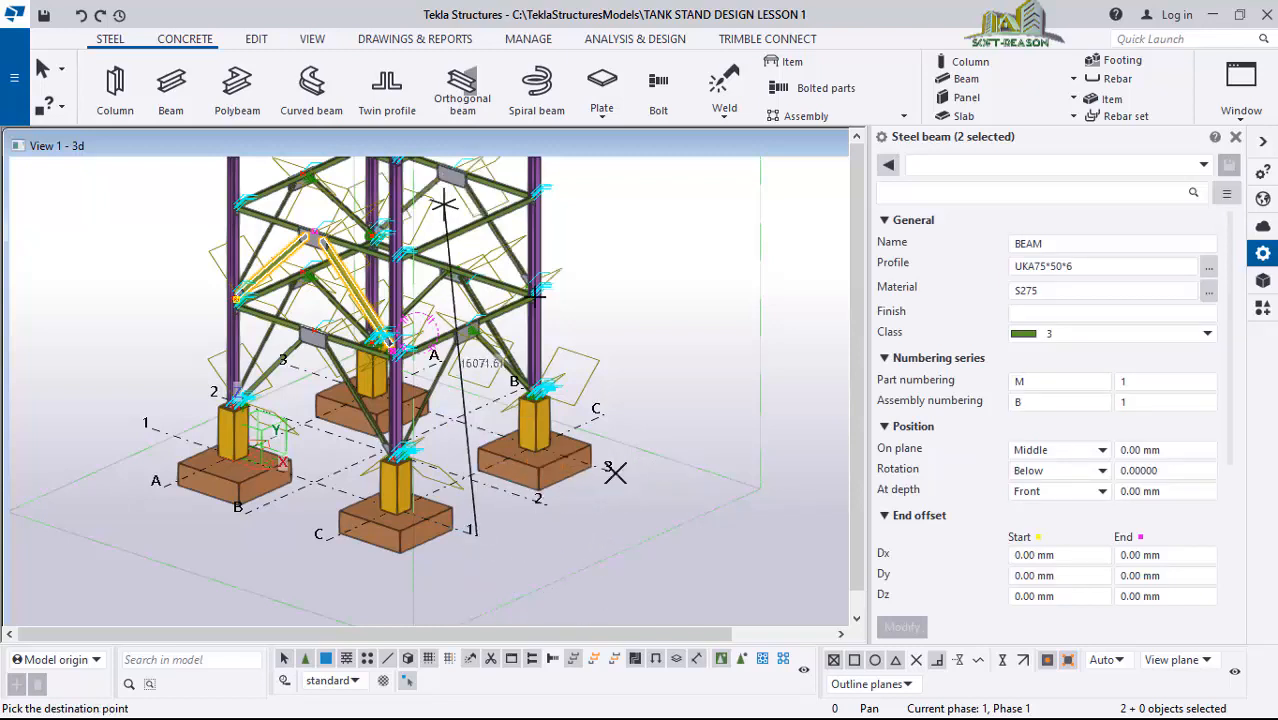
{"action": "right_click", "coordinate": [604, 224]}
{"action": "left_click", "coordinate": [652, 240]}
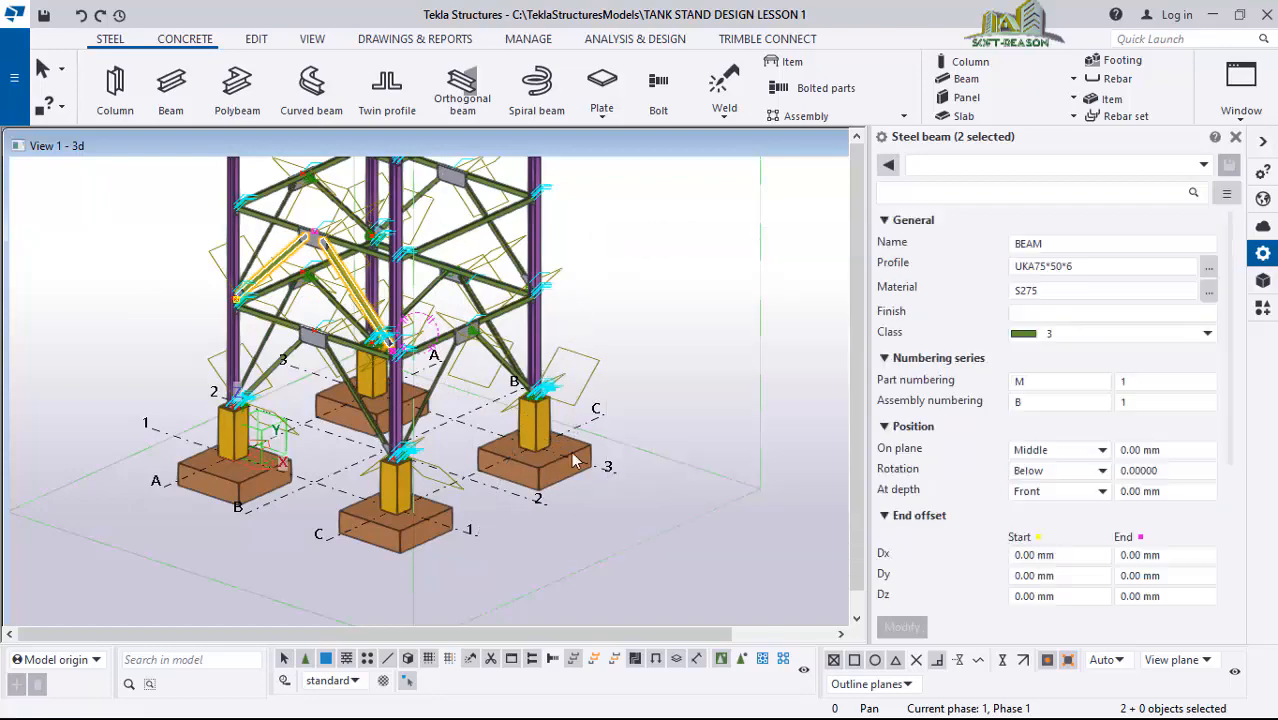
- Set the rotation of both second-level diagonals on the grid 3 face to Top
{"action": "scroll", "coordinate": [571, 454], "scroll_direction": "down", "scroll_amount": 1}
{"action": "scroll", "coordinate": [523, 232], "scroll_direction": "up", "scroll_amount": 2}
{"action": "mouse_move", "coordinate": [560, 280]}
{"action": "middle_mouse_down", "text": "ctrl"}
{"action": "mouse_move", "coordinate": [322, 416]}
{"action": "mouse_move", "coordinate": [135, 282]}
{"action": "middle_mouse_up", "text": "ctrl"}
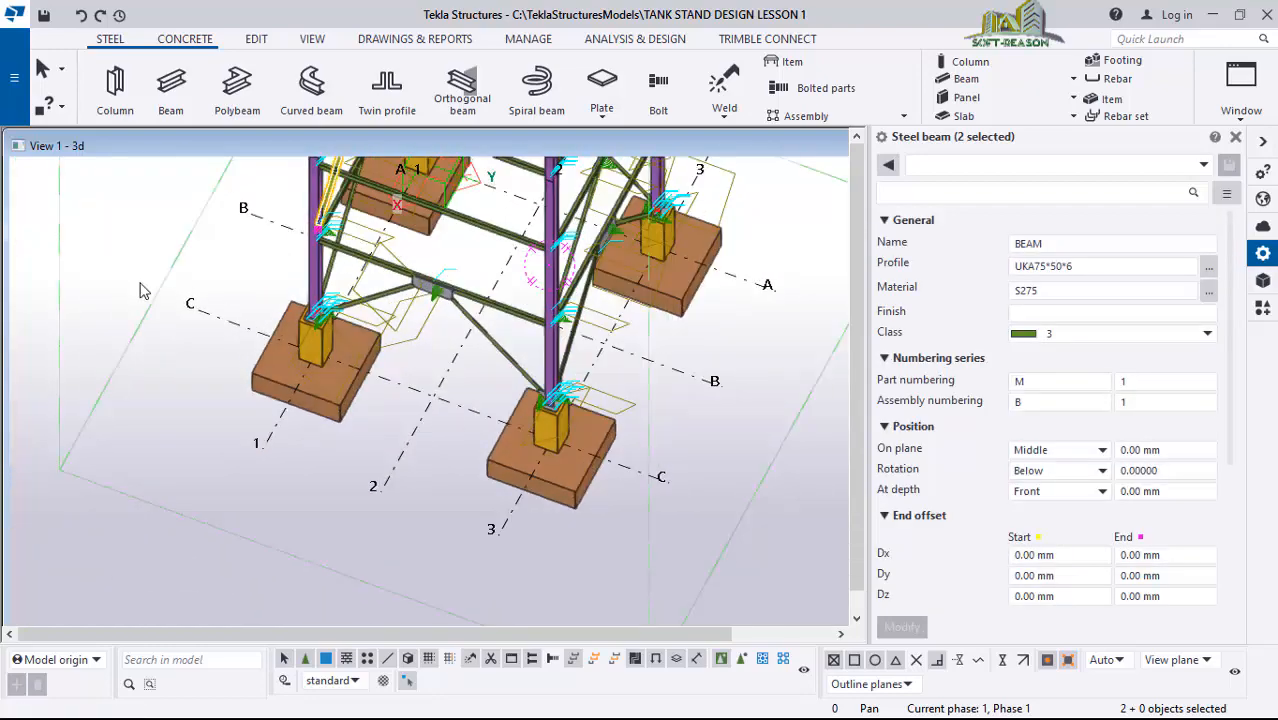
{"action": "scroll", "coordinate": [432, 362], "scroll_direction": "down", "scroll_amount": 2}
{"action": "scroll", "coordinate": [568, 186], "scroll_direction": "up", "scroll_amount": 5}
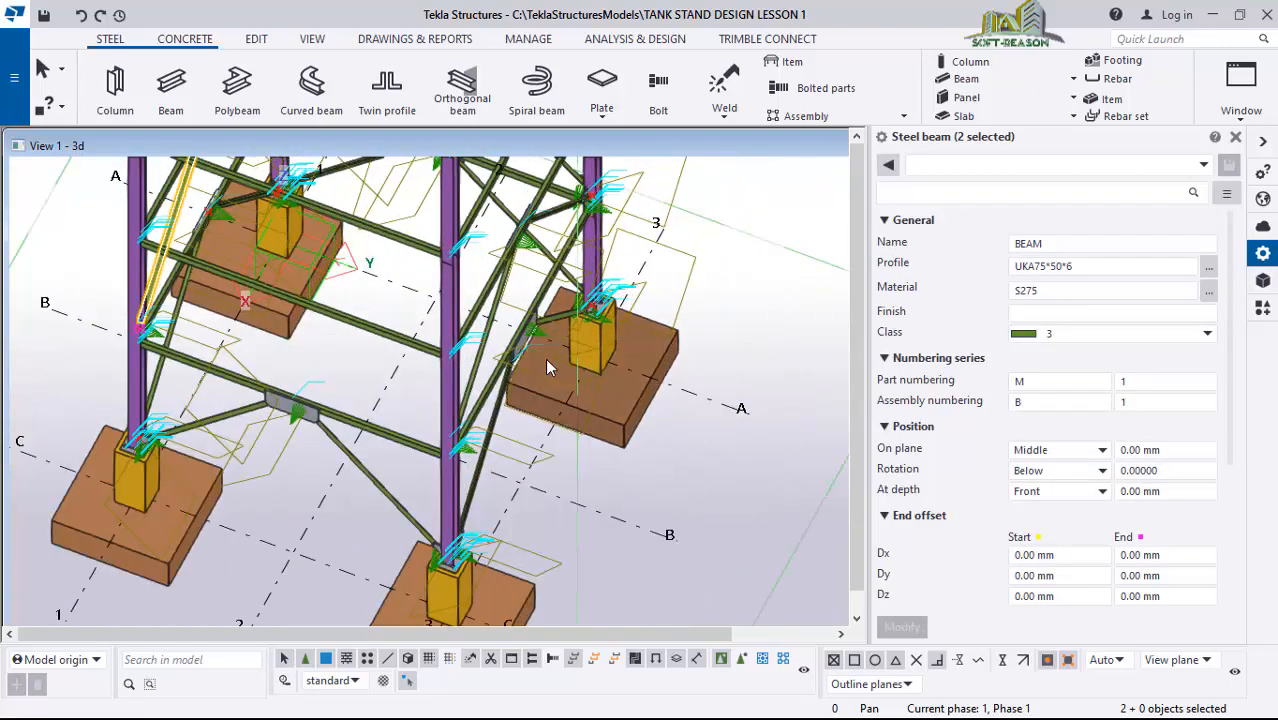
{"action": "scroll", "coordinate": [511, 468], "scroll_direction": "down", "scroll_amount": 3}
{"action": "scroll", "coordinate": [522, 284], "scroll_direction": "up", "scroll_amount": 2}
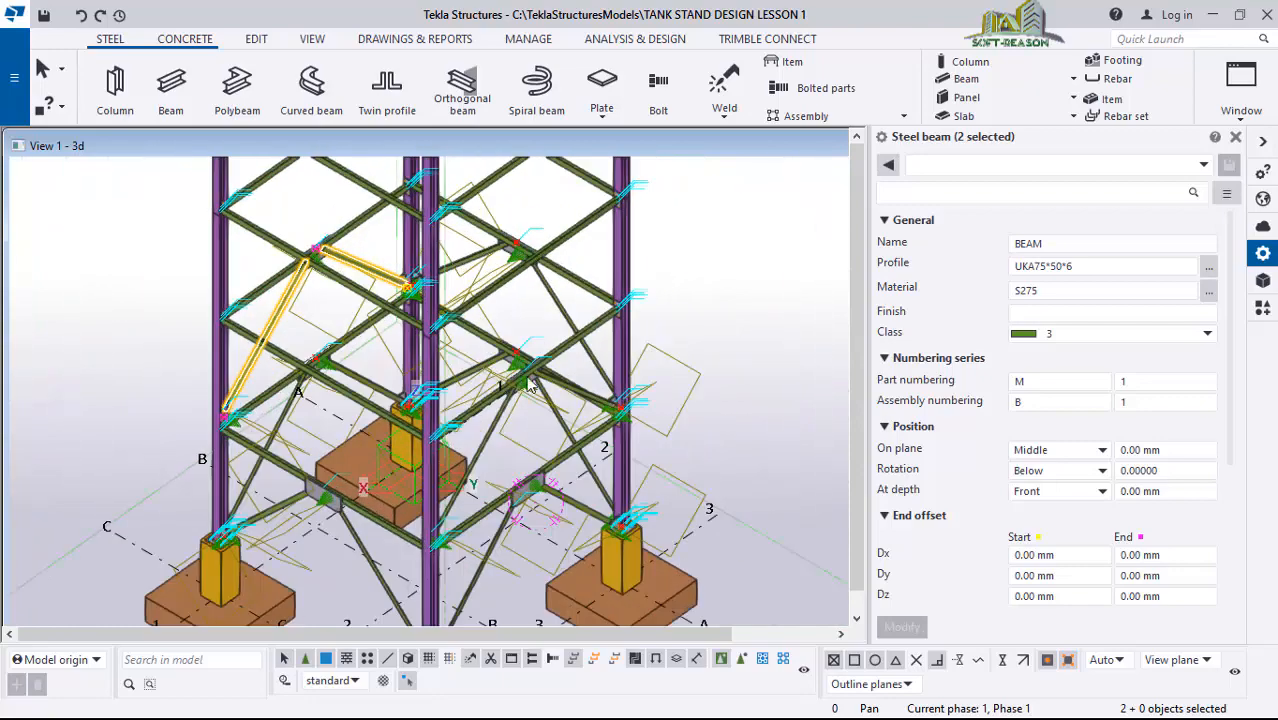
{"action": "mouse_move", "coordinate": [523, 389]}
{"action": "middle_mouse_down", "text": "ctrl"}
{"action": "mouse_move", "coordinate": [502, 322]}
{"action": "mouse_move", "coordinate": [525, 276]}
{"action": "mouse_move", "coordinate": [584, 252]}
{"action": "middle_mouse_up", "text": "ctrl"}
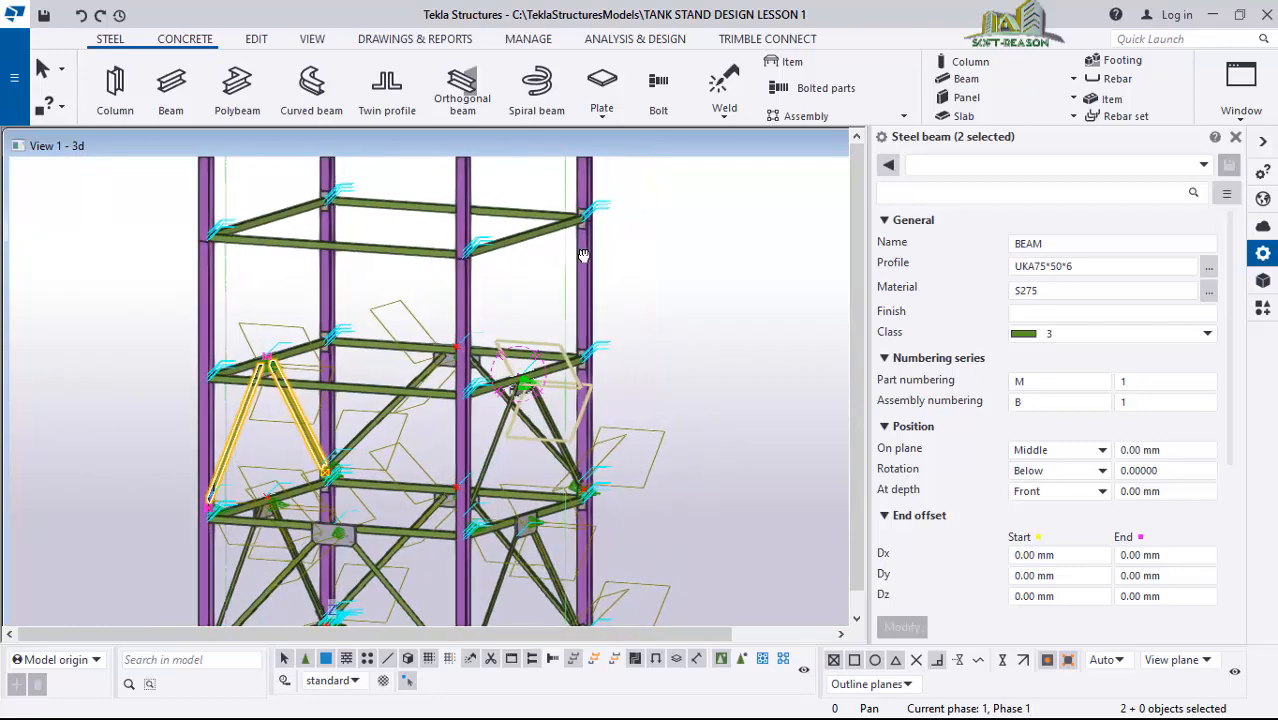
{"action": "scroll", "coordinate": [586, 396], "scroll_direction": "up", "scroll_amount": 2}
{"action": "left_click", "coordinate": [445, 481]}
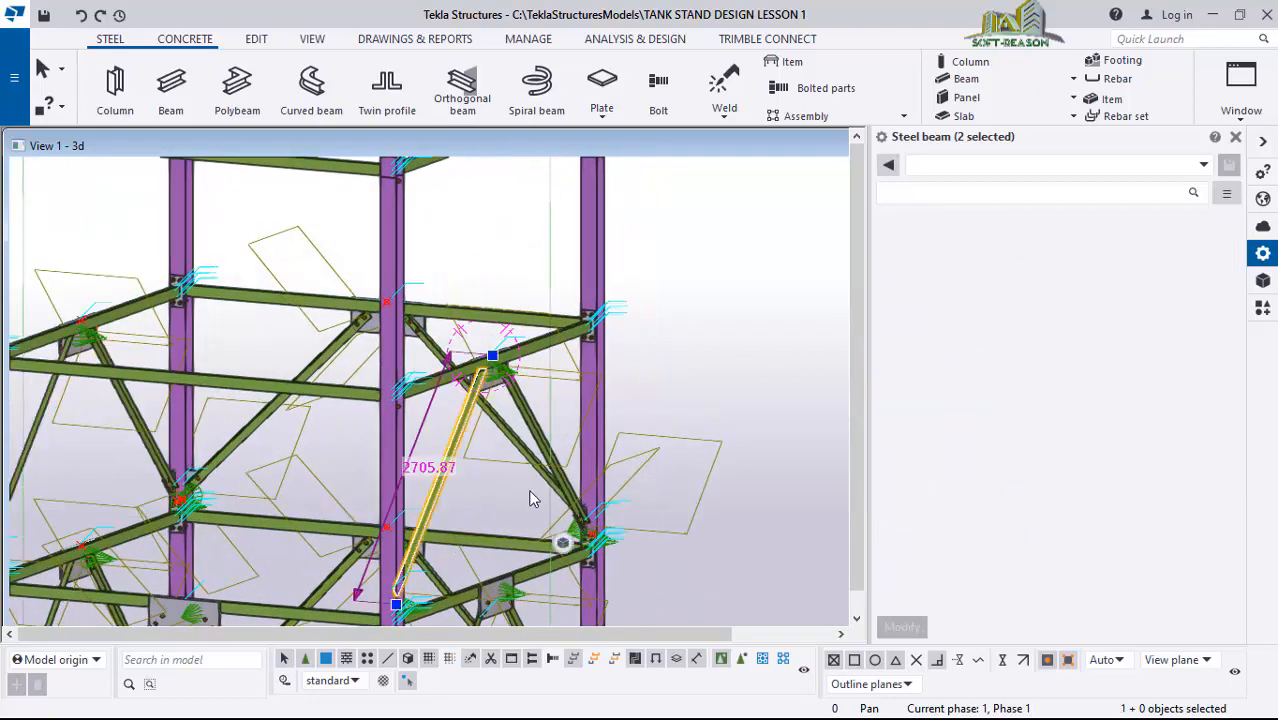
{"action": "scroll", "coordinate": [529, 460], "scroll_direction": "up", "scroll_amount": 2}
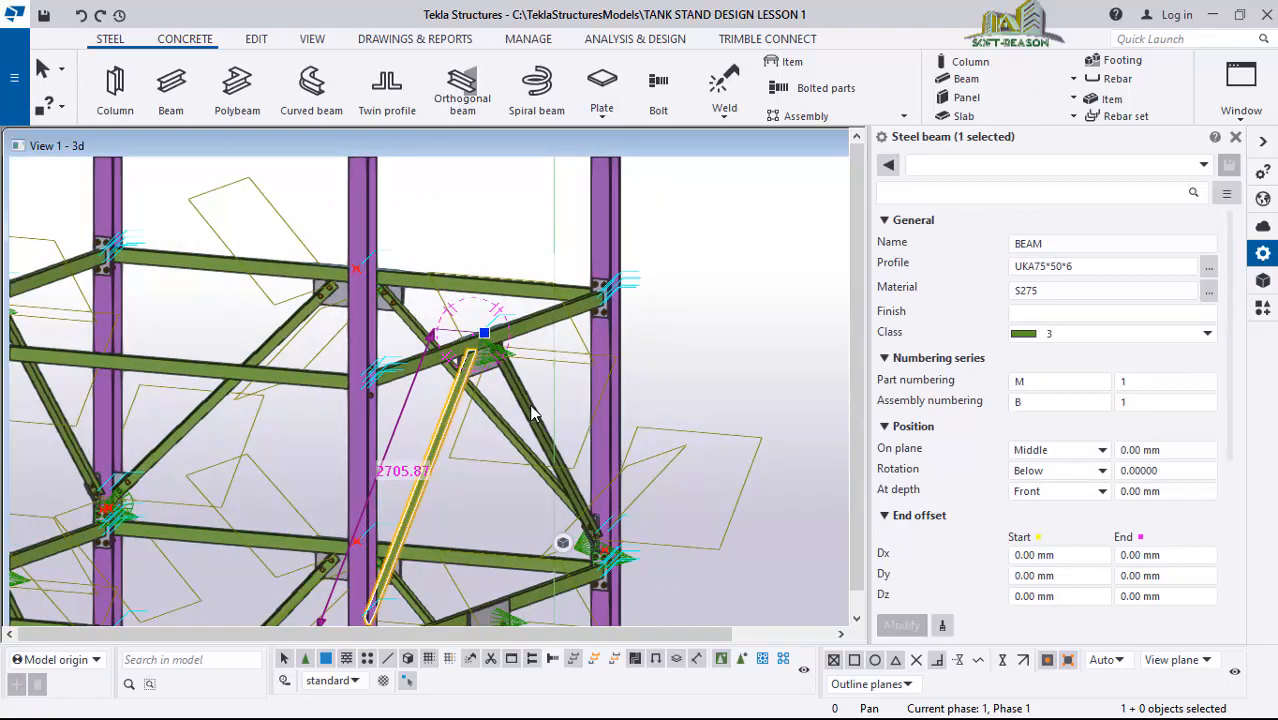
{"action": "left_click", "coordinate": [533, 413], "text": "ctrl"}
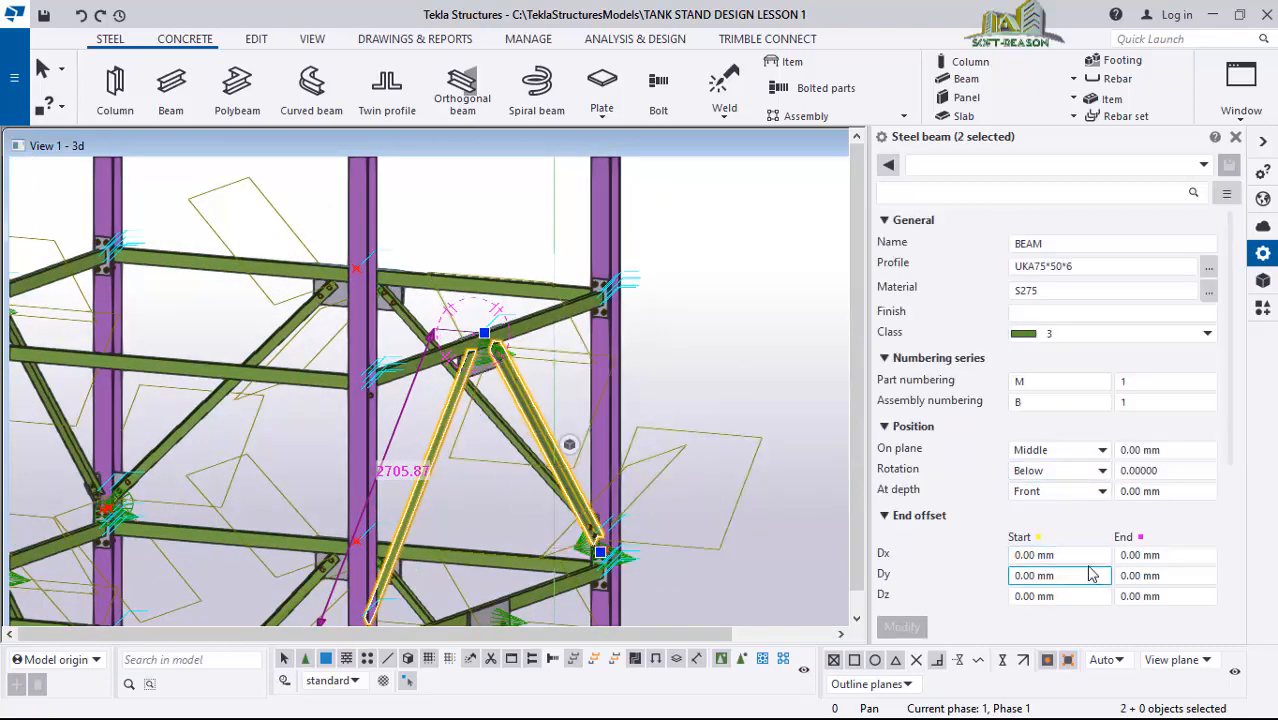
{"action": "left_click", "coordinate": [1088, 474]}
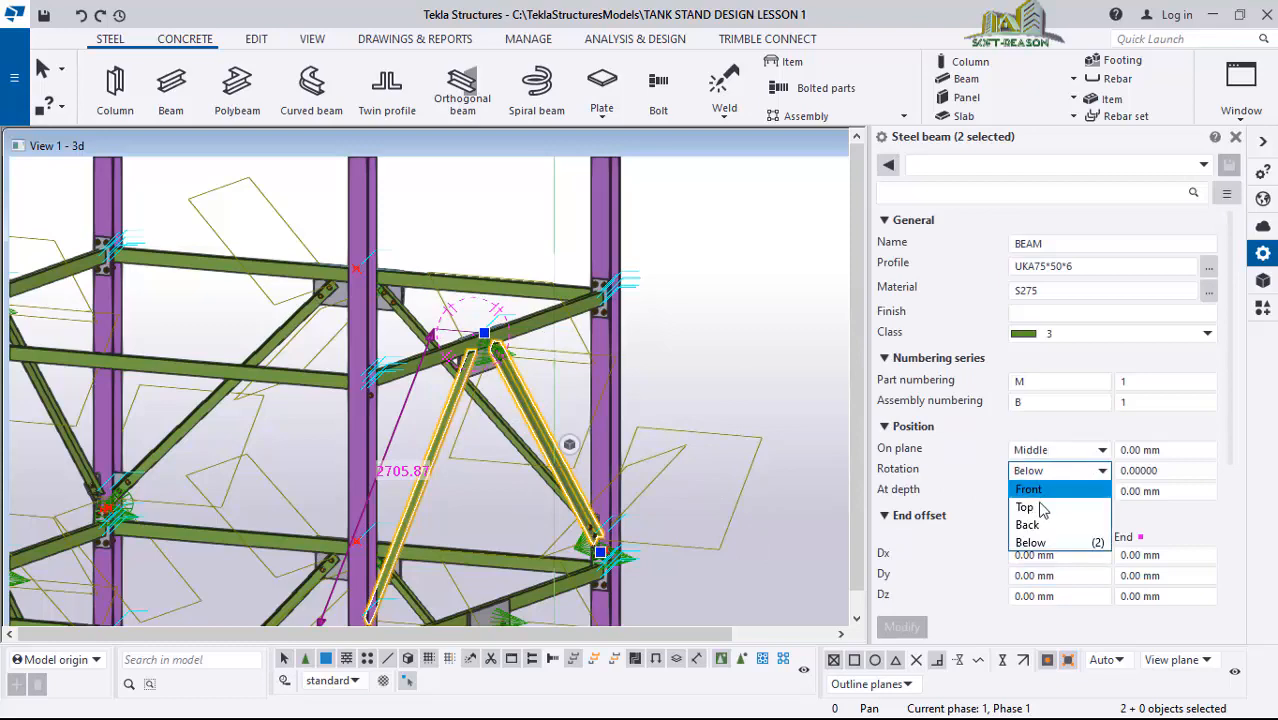
{"action": "left_click", "coordinate": [1030, 496]}
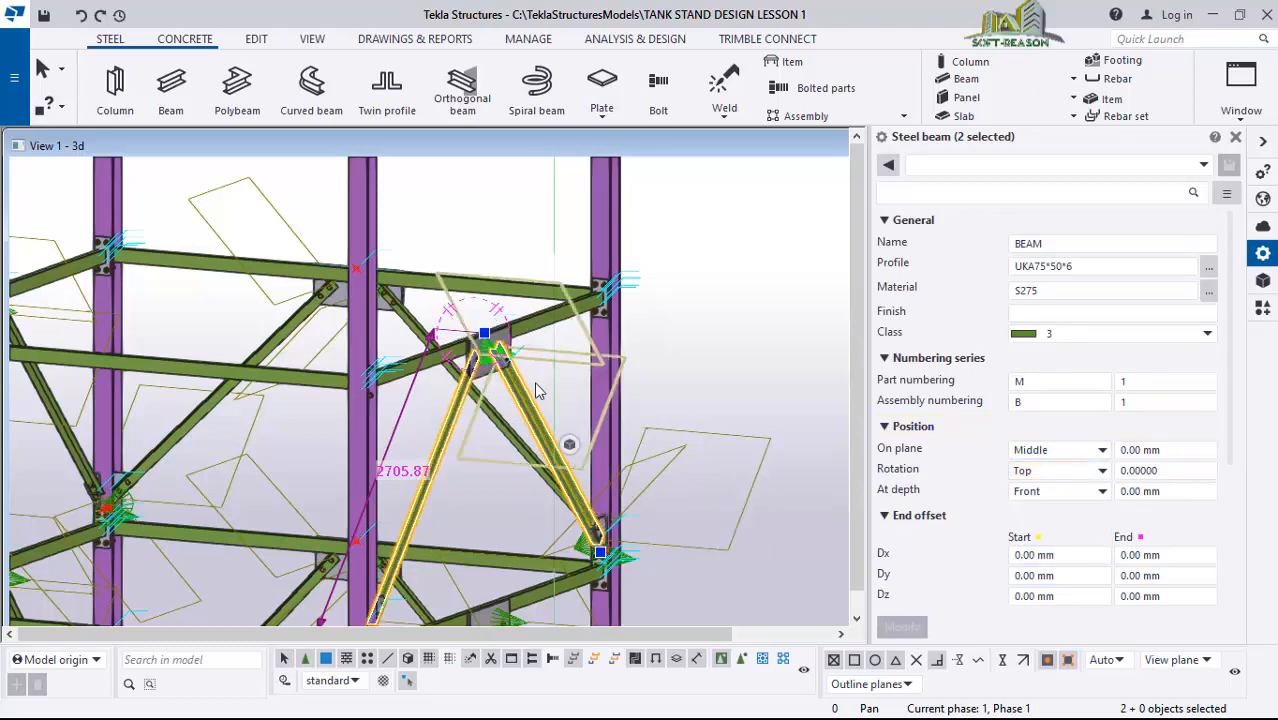
{"action": "middle_click", "coordinate": [693, 357]}
{"action": "scroll", "coordinate": [470, 343], "scroll_direction": "up", "scroll_amount": 2}
{"action": "left_click", "coordinate": [468, 347]}
{"action": "scroll", "coordinate": [457, 284], "scroll_direction": "down", "scroll_amount": 3}
{"action": "scroll", "coordinate": [457, 284], "scroll_direction": "down", "scroll_amount": 4}
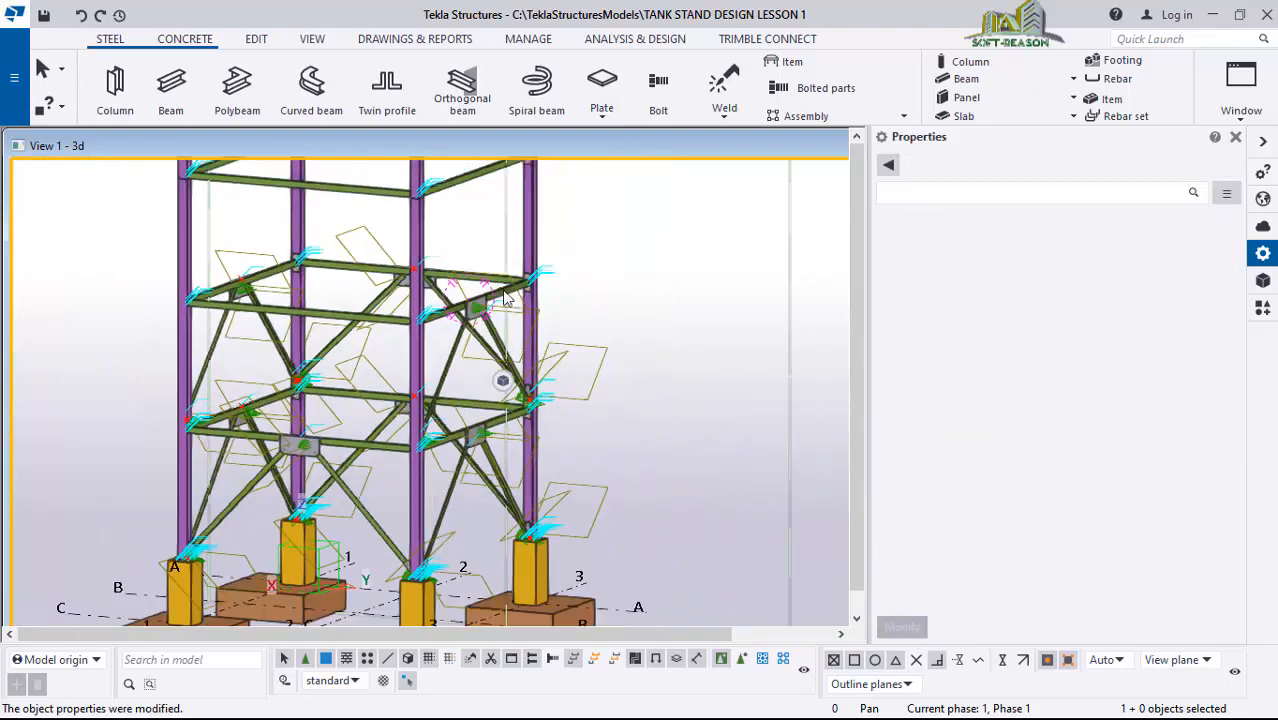
- Copy the two second-level diagonals of the grid A face from grid line A to grid line C
{"action": "scroll", "coordinate": [358, 400], "scroll_direction": "up", "scroll_amount": 2}
{"action": "scroll", "coordinate": [561, 413], "scroll_direction": "down", "scroll_amount": 3}
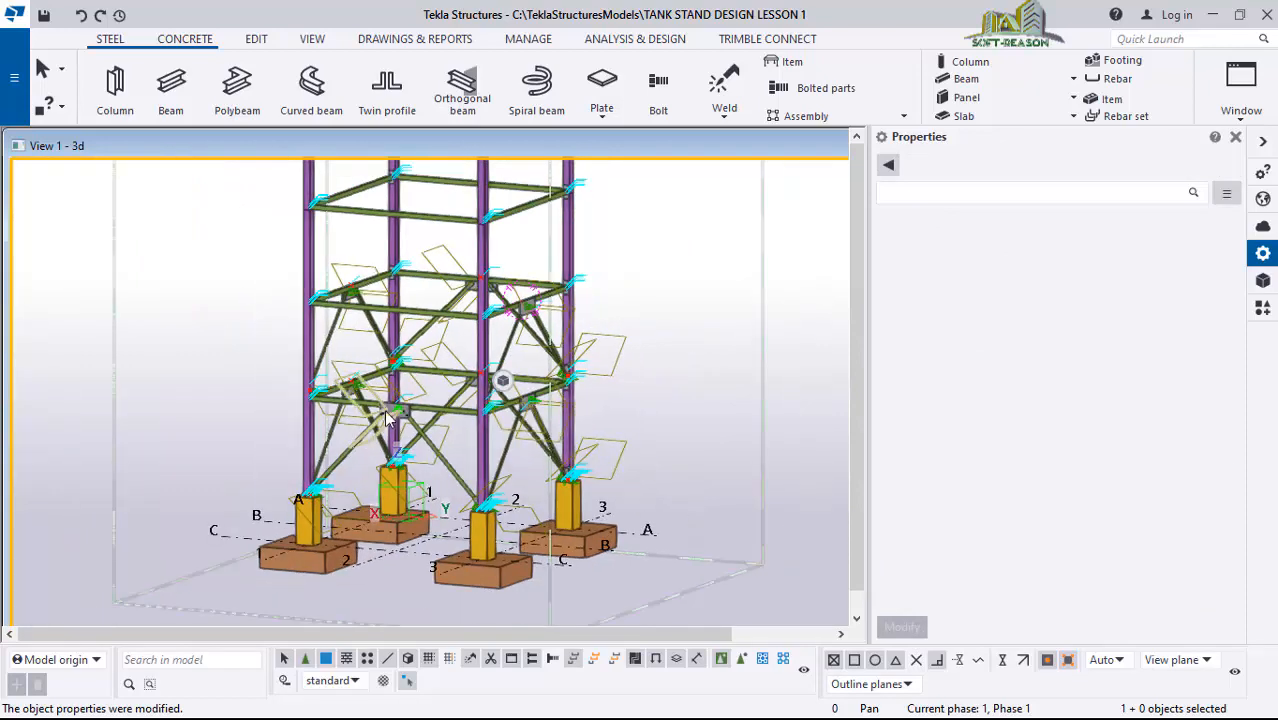
{"action": "mouse_move", "coordinate": [388, 418]}
{"action": "middle_mouse_down", "text": "ctrl"}
{"action": "mouse_move", "coordinate": [421, 447]}
{"action": "mouse_move", "coordinate": [586, 473]}
{"action": "mouse_move", "coordinate": [527, 437]}
{"action": "middle_mouse_up", "text": "ctrl"}
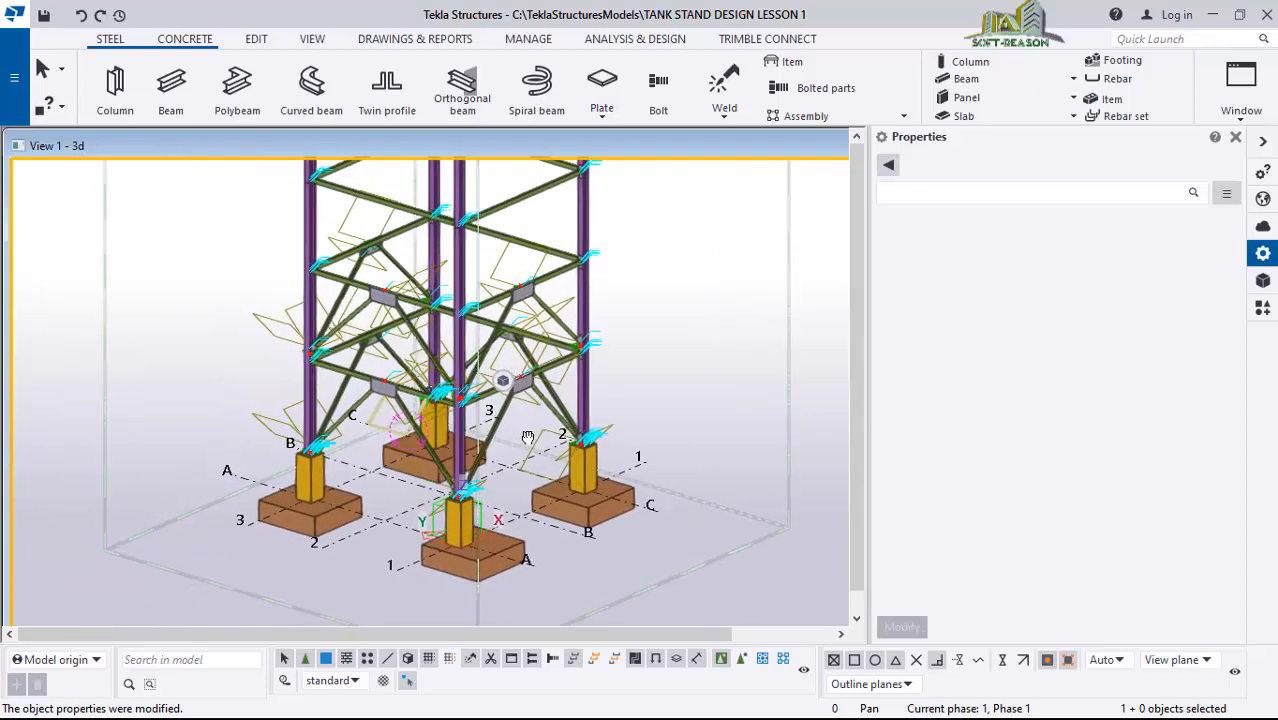
{"action": "scroll", "coordinate": [527, 437], "scroll_direction": "up", "scroll_amount": 5}
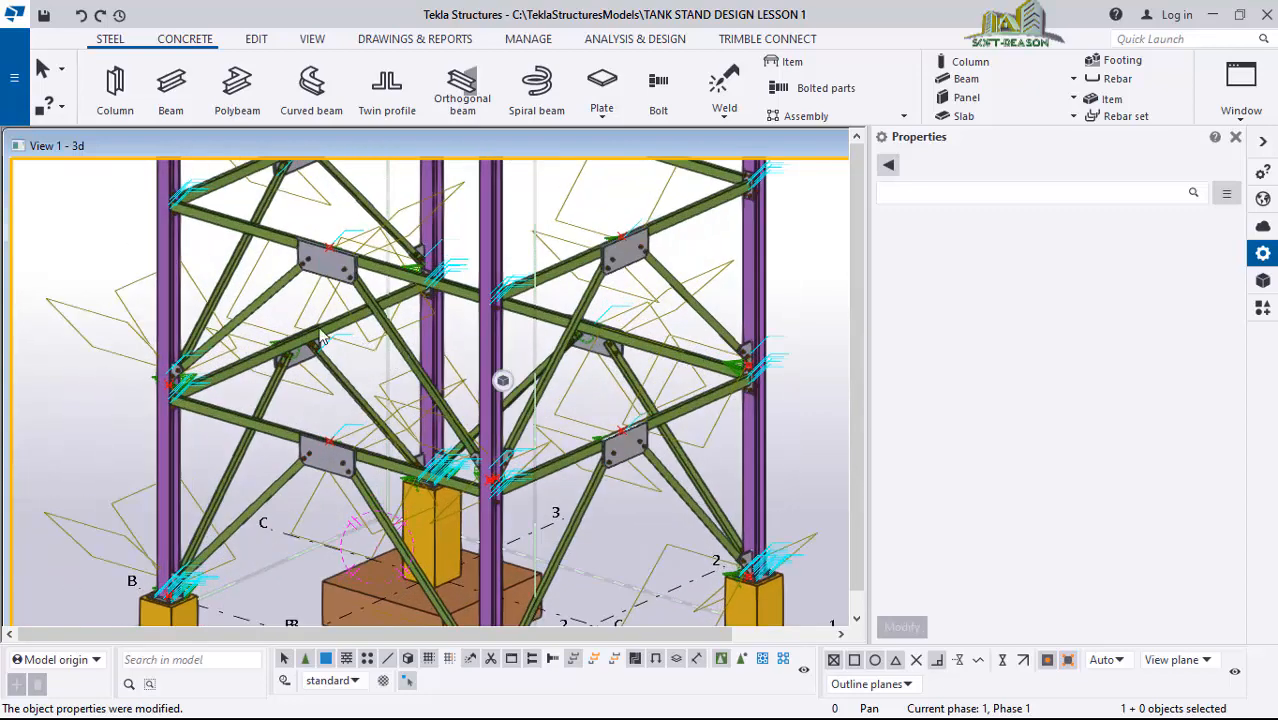
{"action": "left_click", "coordinate": [270, 295], "text": "ctrl"}
{"action": "left_click", "coordinate": [745, 322], "text": "ctrl"}
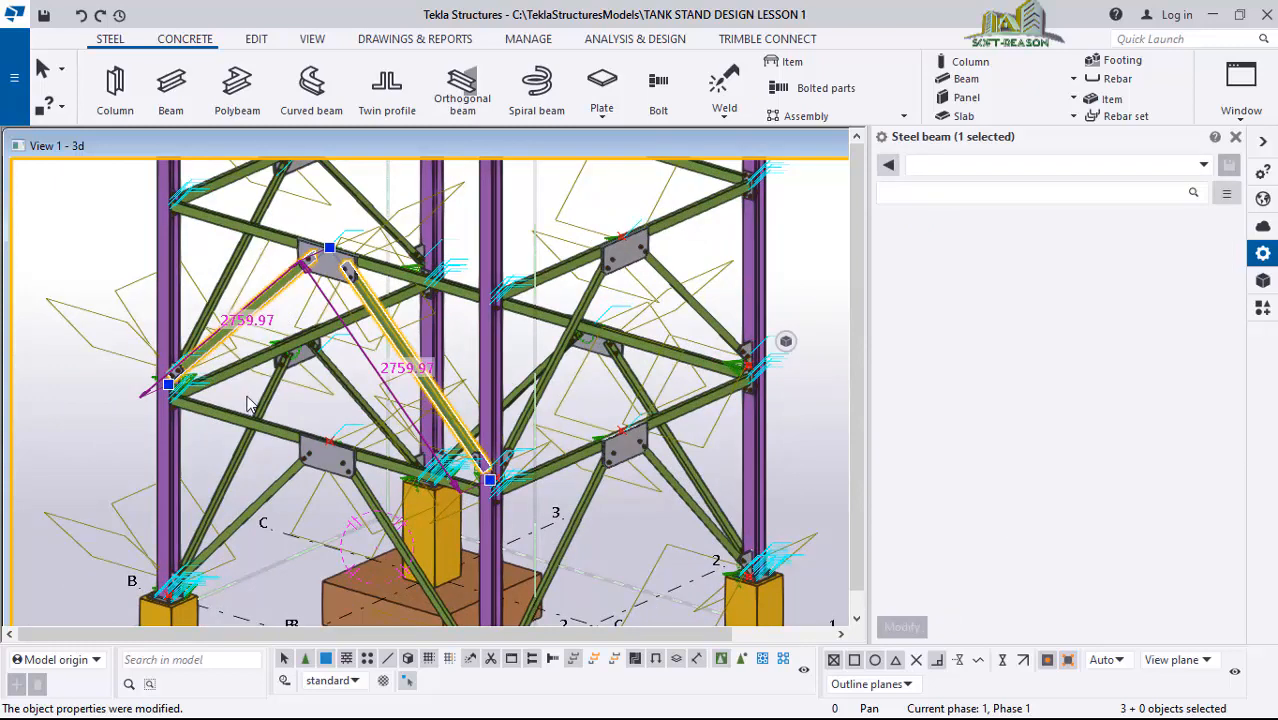
{"action": "right_click", "coordinate": [28, 367]}
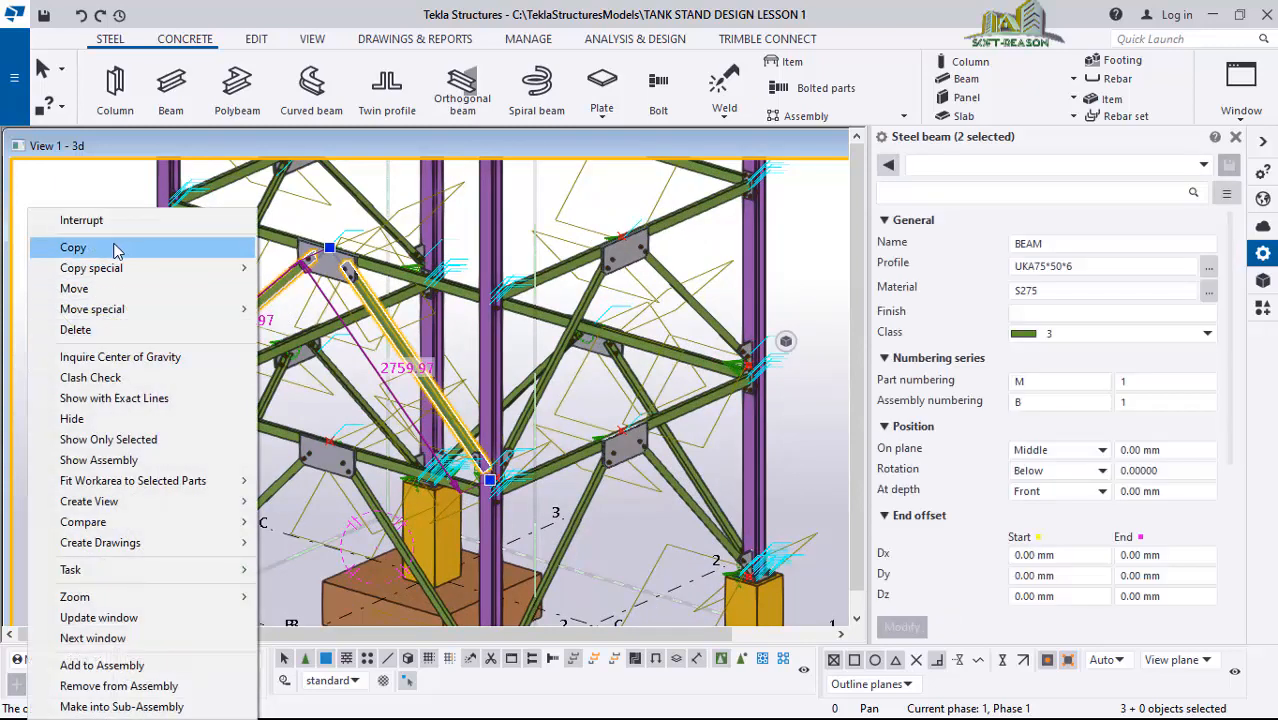
{"action": "left_click", "coordinate": [118, 250]}
{"action": "scroll", "coordinate": [228, 283], "scroll_direction": "down", "scroll_amount": 2}
{"action": "scroll", "coordinate": [228, 283], "scroll_direction": "down", "scroll_amount": 2}
{"action": "scroll", "coordinate": [460, 580], "scroll_direction": "up", "scroll_amount": 2}
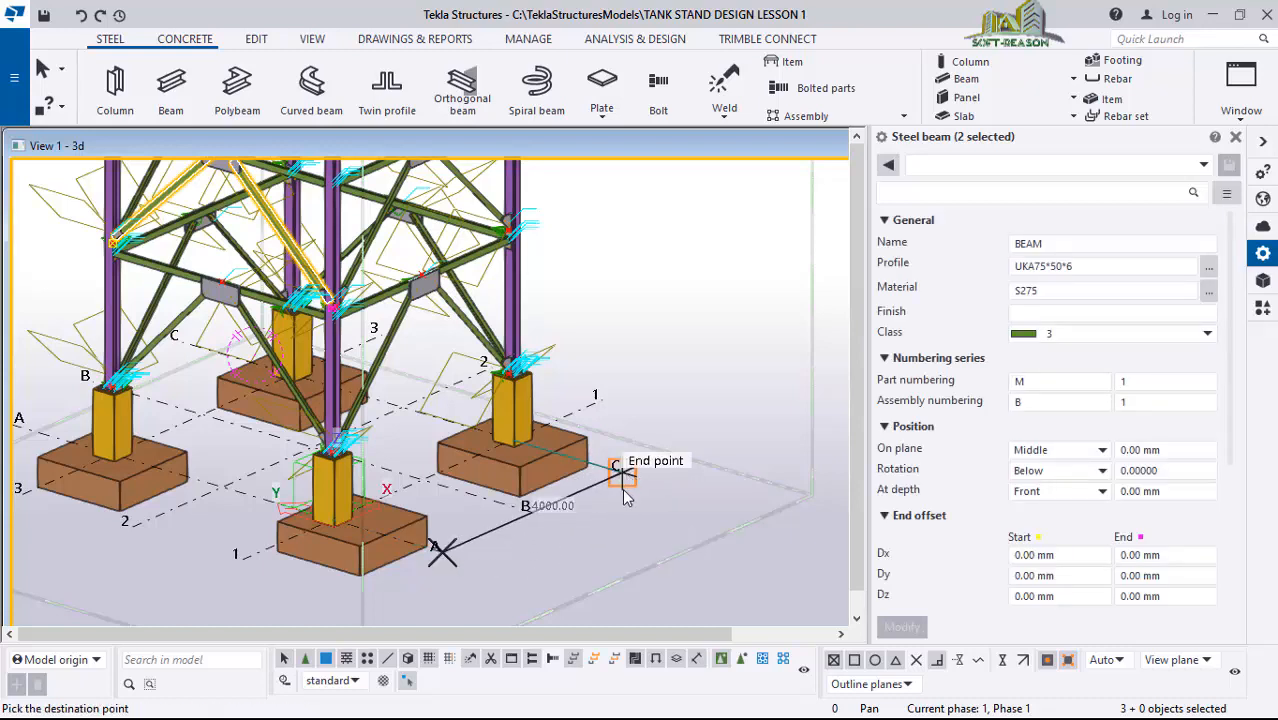
{"action": "scroll", "coordinate": [608, 476], "scroll_direction": "down", "scroll_amount": 1}
{"action": "right_click", "coordinate": [654, 378]}
{"action": "left_click", "coordinate": [700, 386]}
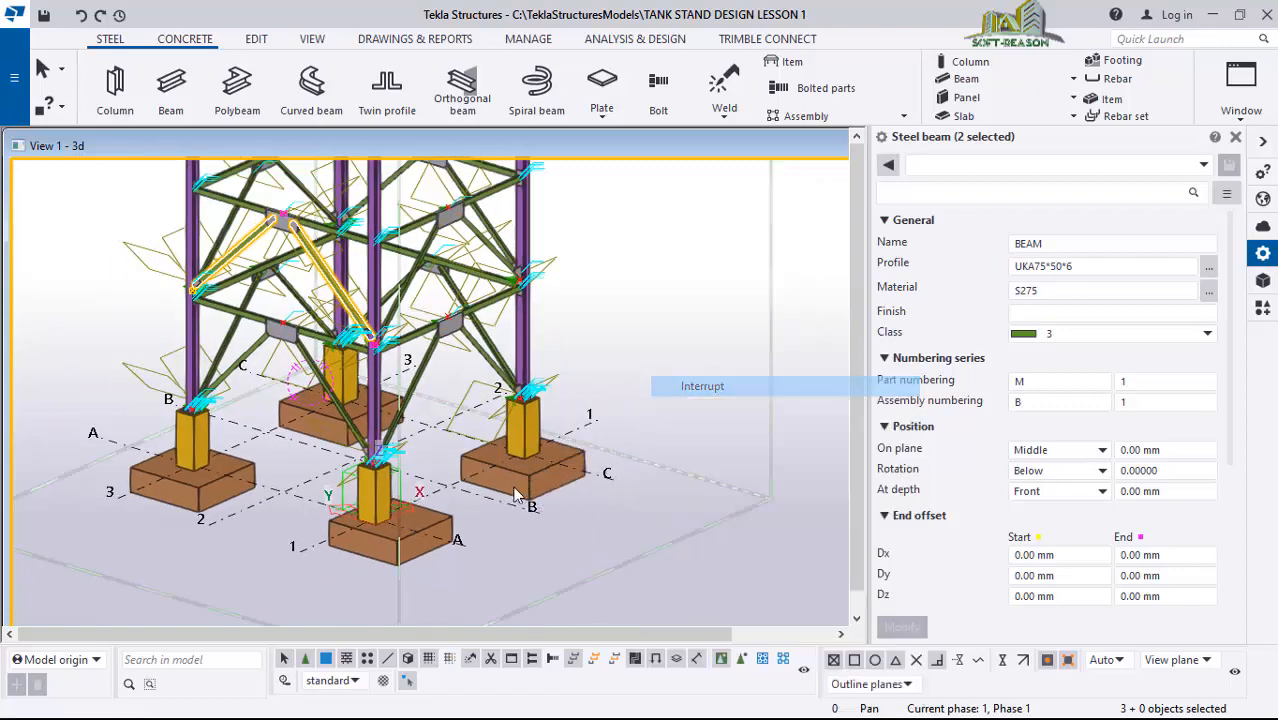
- Set the rotation of both second-level diagonals on the grid C face to Top
{"action": "scroll", "coordinate": [515, 493], "scroll_direction": "down", "scroll_amount": 2}
{"action": "scroll", "coordinate": [487, 390], "scroll_direction": "up", "scroll_amount": 3}
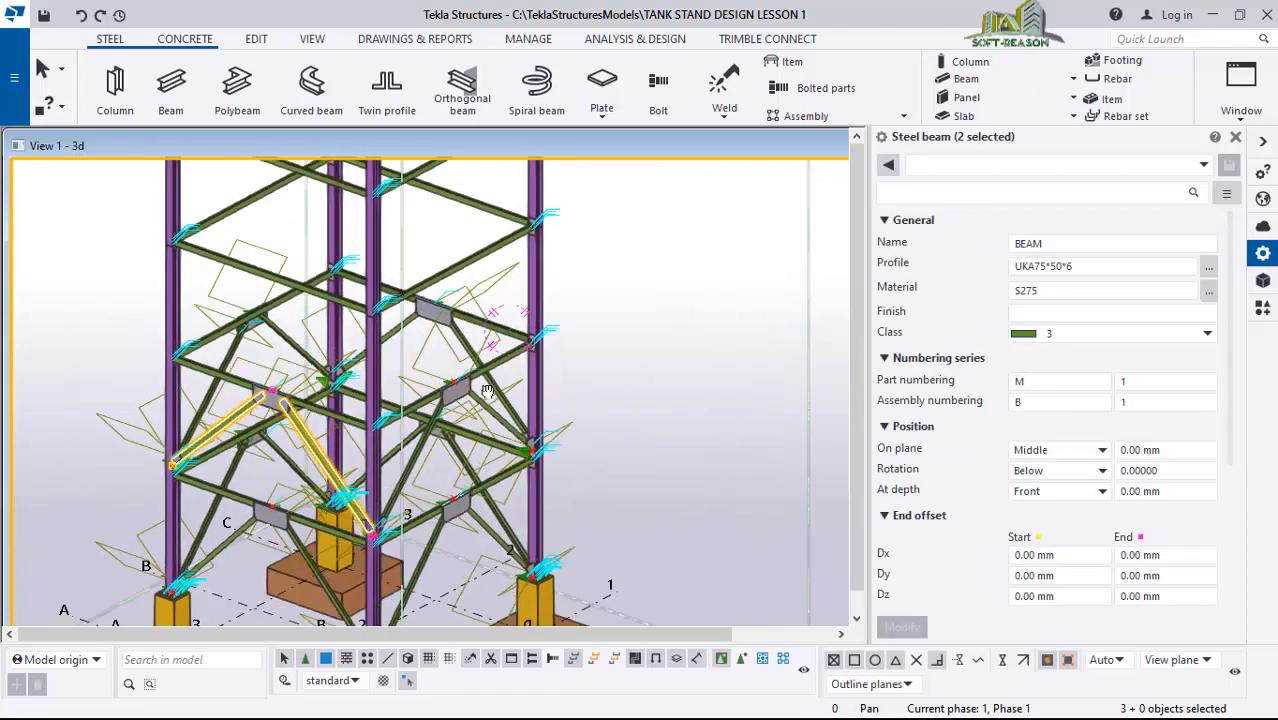
{"action": "middle_click_drag", "start_coordinate": [488, 391], "coordinate": [262, 292], "text": "ctrl"}
{"action": "scroll", "coordinate": [614, 311], "scroll_direction": "up", "scroll_amount": 4}
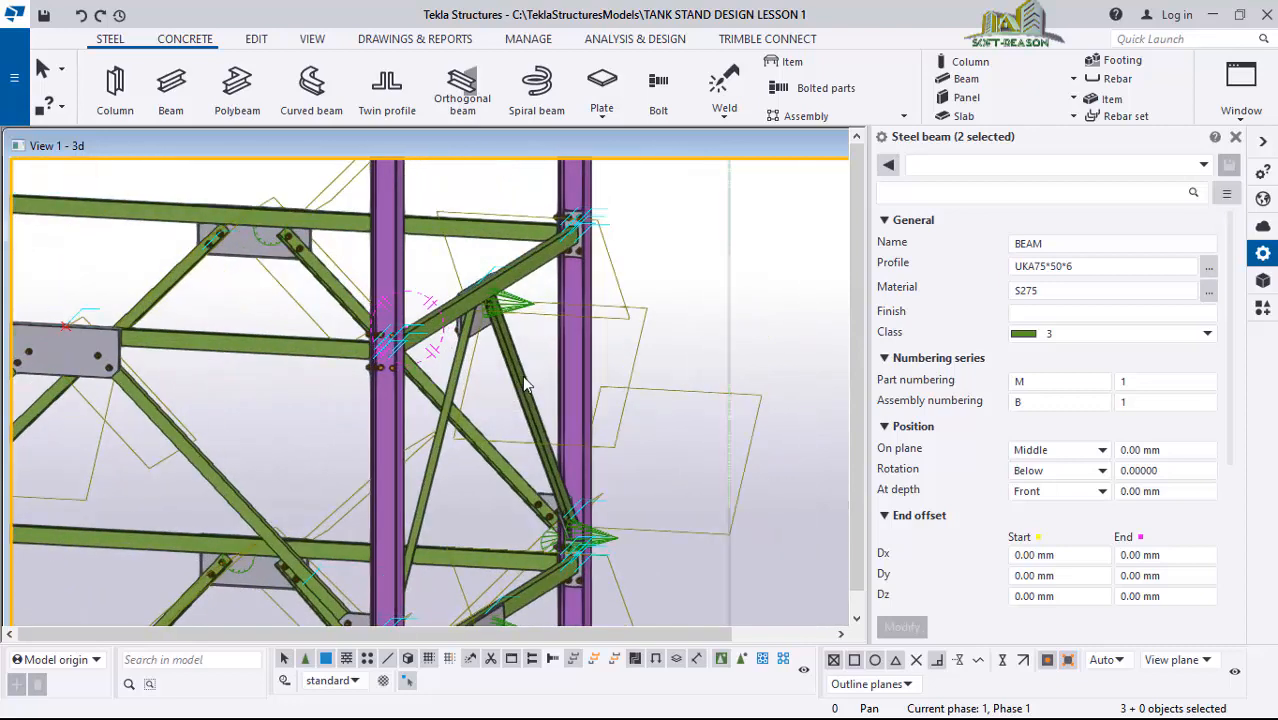
{"action": "left_click", "coordinate": [526, 385]}
{"action": "left_click", "coordinate": [432, 472], "text": "ctrl"}
{"action": "left_click", "coordinate": [1060, 554]}
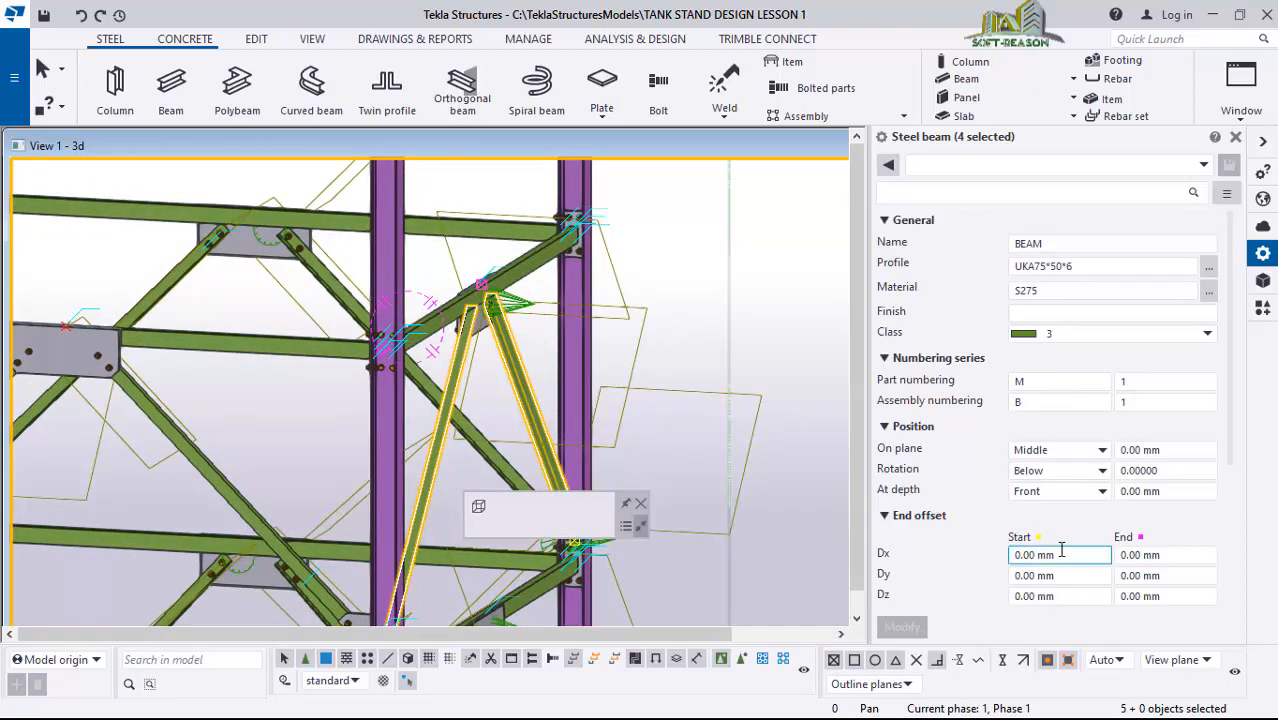
{"action": "left_click", "coordinate": [1087, 474]}
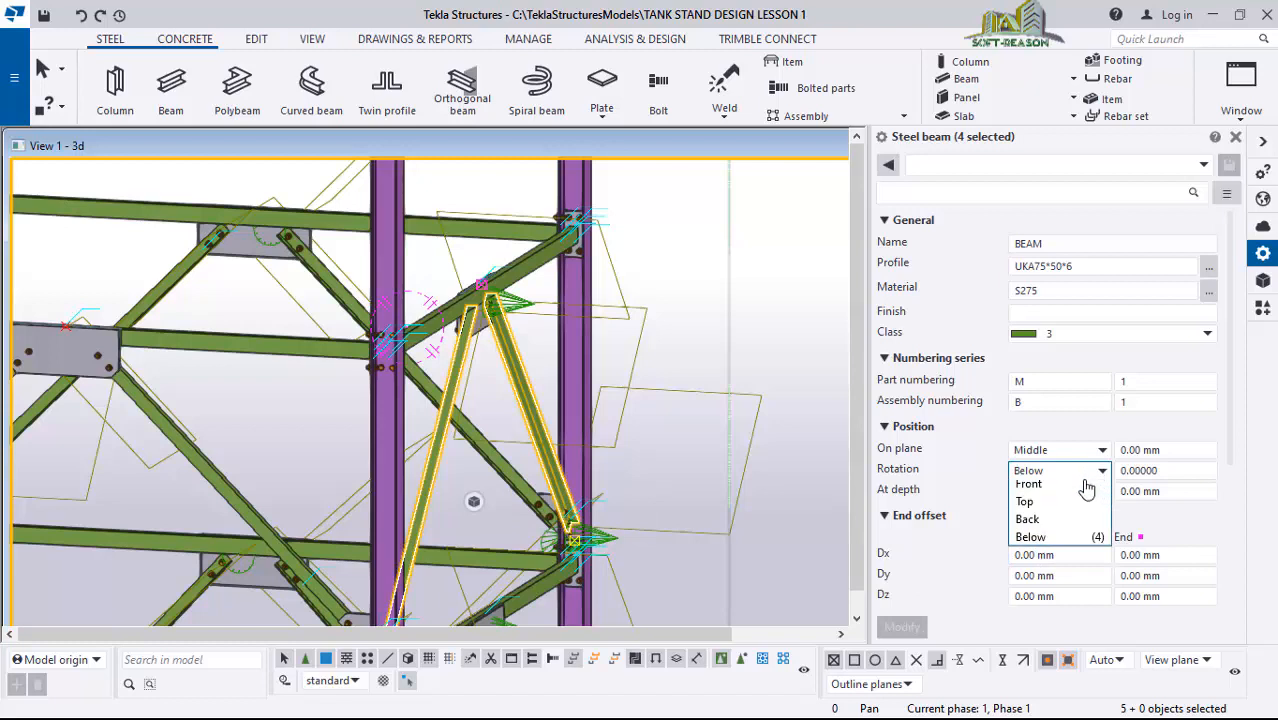
{"action": "left_click", "coordinate": [1040, 509]}
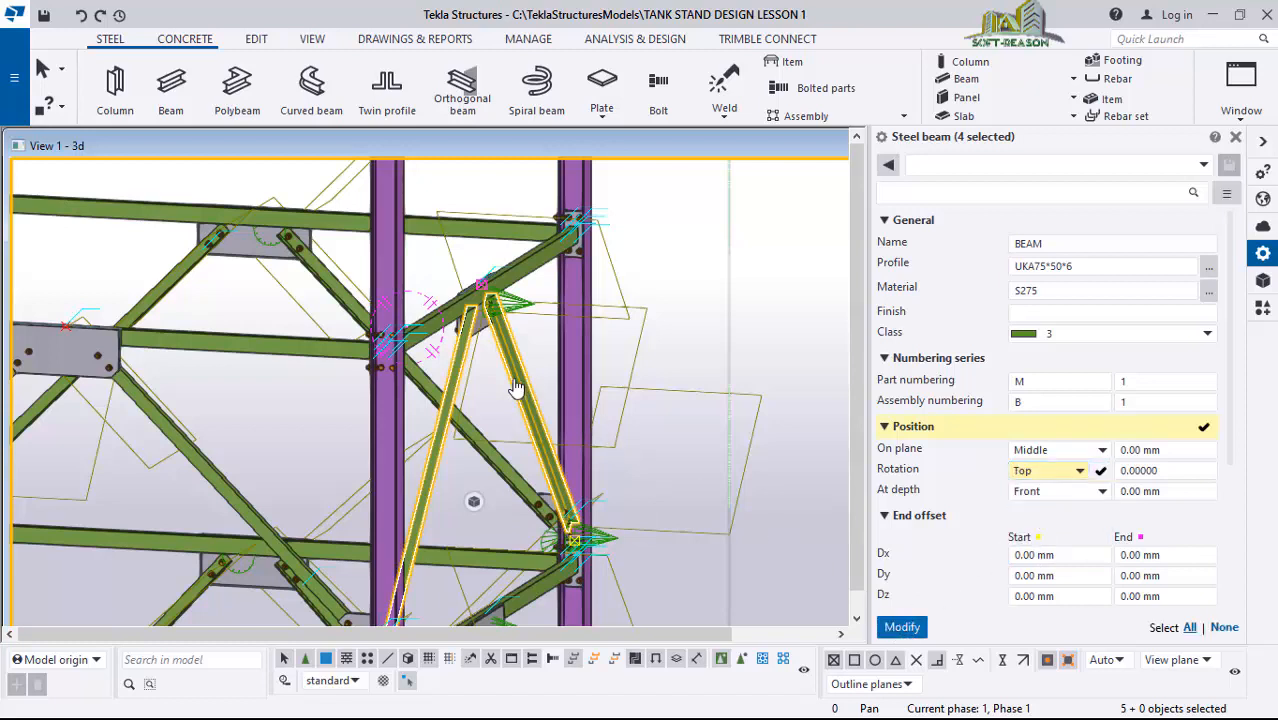
{"action": "scroll", "coordinate": [540, 422], "scroll_direction": "up", "scroll_amount": 1}
{"action": "left_click", "coordinate": [767, 382]}
{"action": "scroll", "coordinate": [760, 368], "scroll_direction": "down", "scroll_amount": 2}
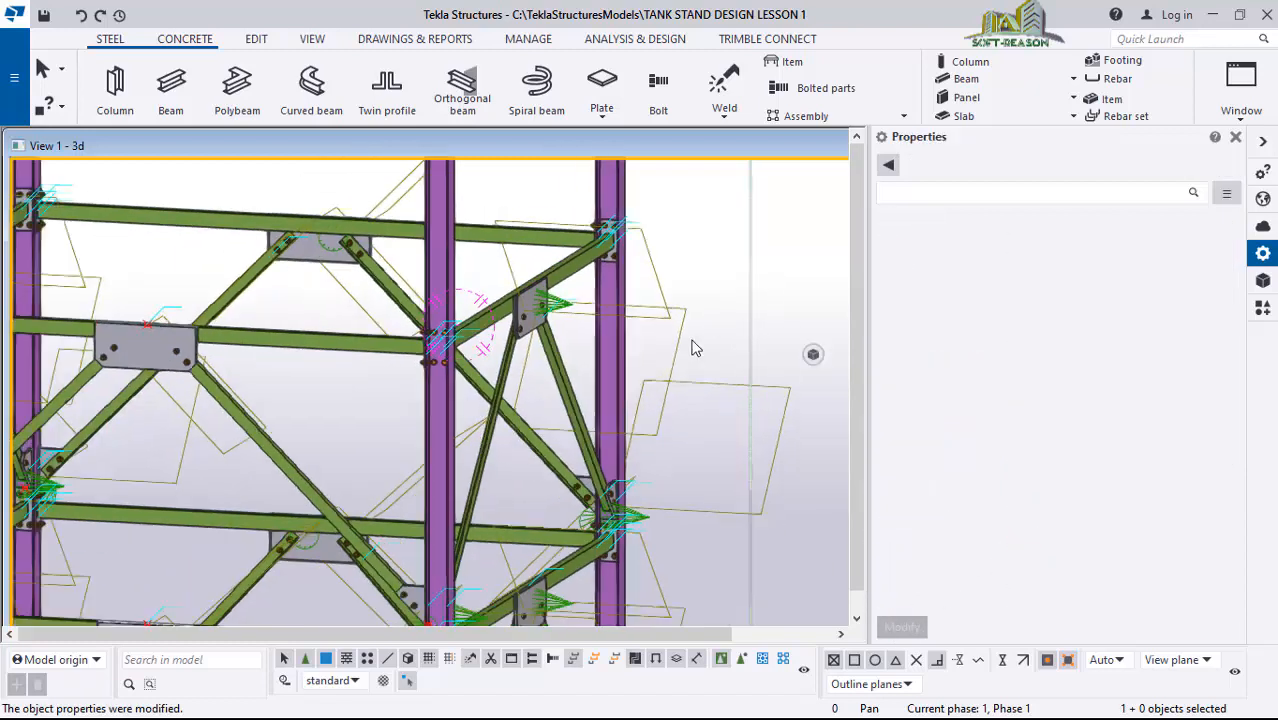
- Examine the first- and second-level bracing on all faces and the unbraced levels above it
{"action": "scroll", "coordinate": [434, 300], "scroll_direction": "down", "scroll_amount": 5}
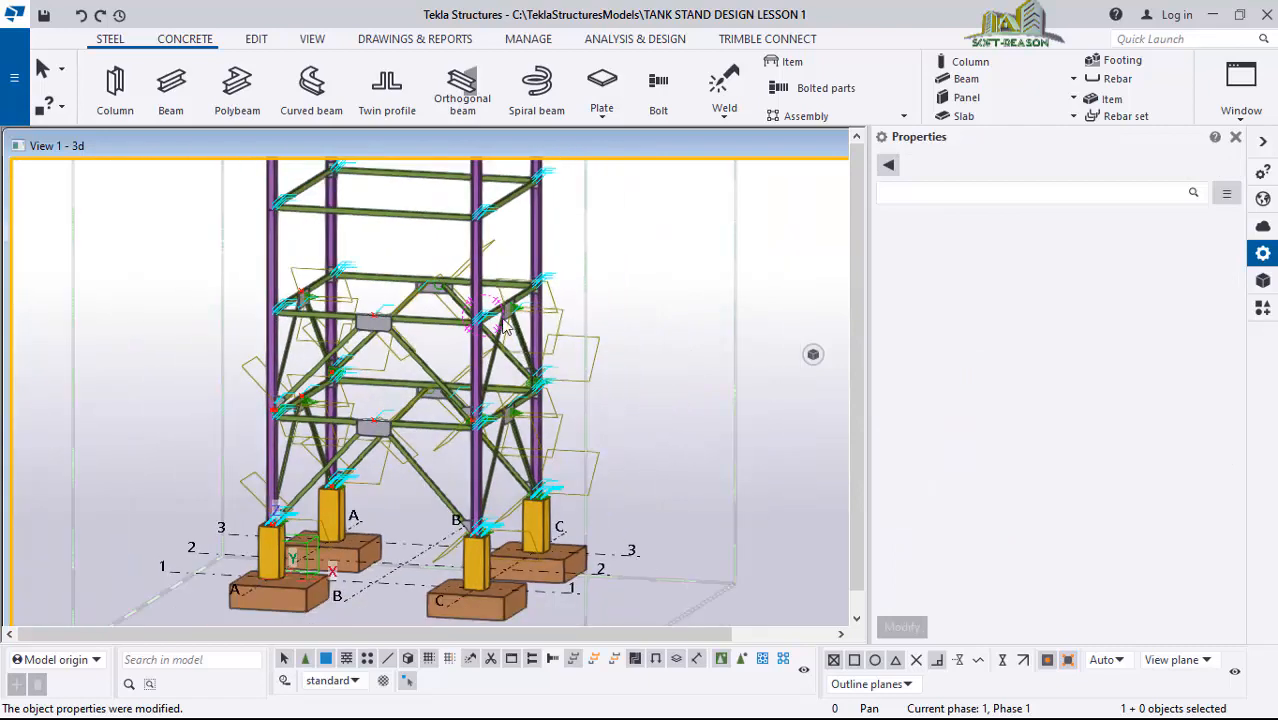
{"action": "scroll", "coordinate": [505, 327], "scroll_direction": "up", "scroll_amount": 6}
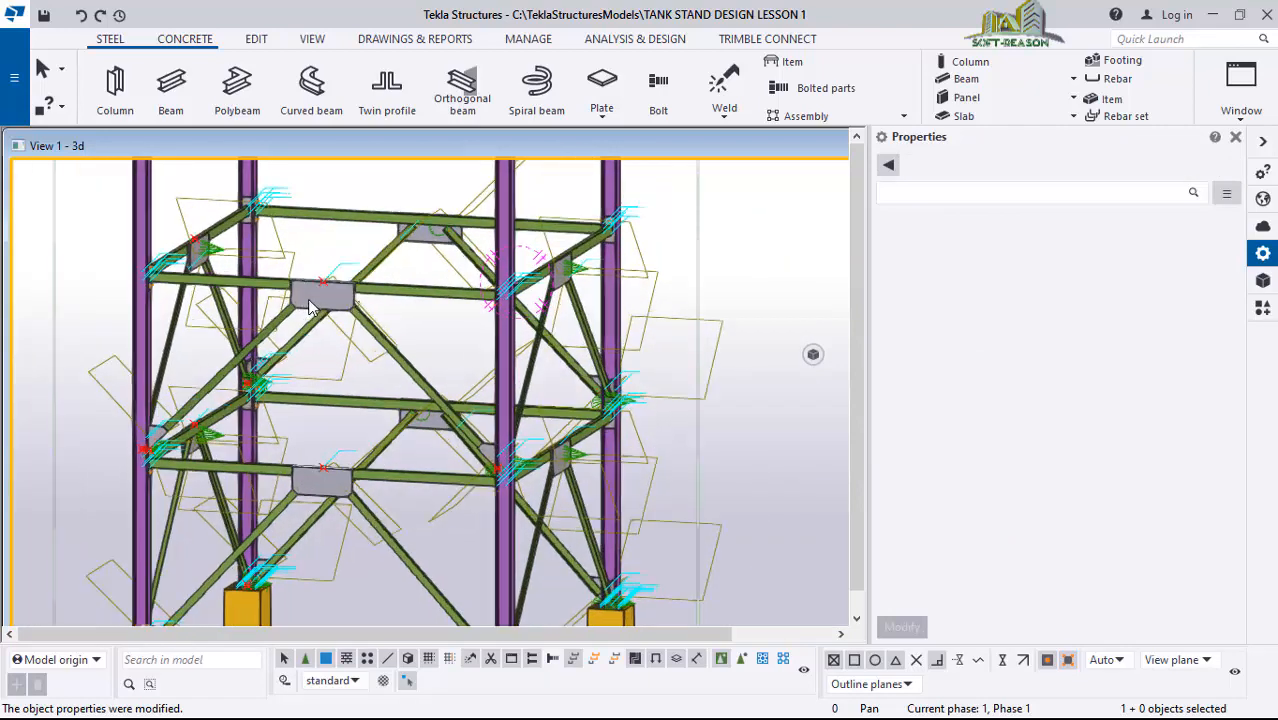
{"action": "scroll", "coordinate": [424, 365], "scroll_direction": "down", "scroll_amount": 4}
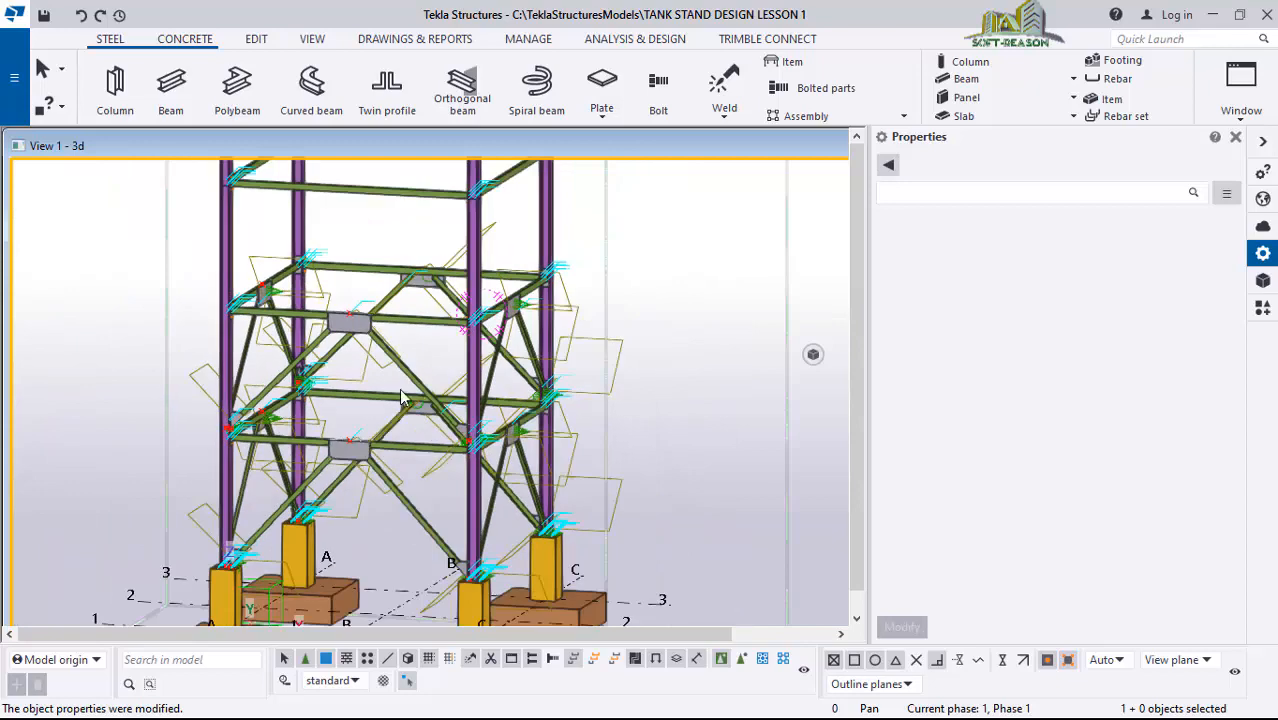
{"action": "scroll", "coordinate": [410, 433], "scroll_direction": "down", "scroll_amount": 4}
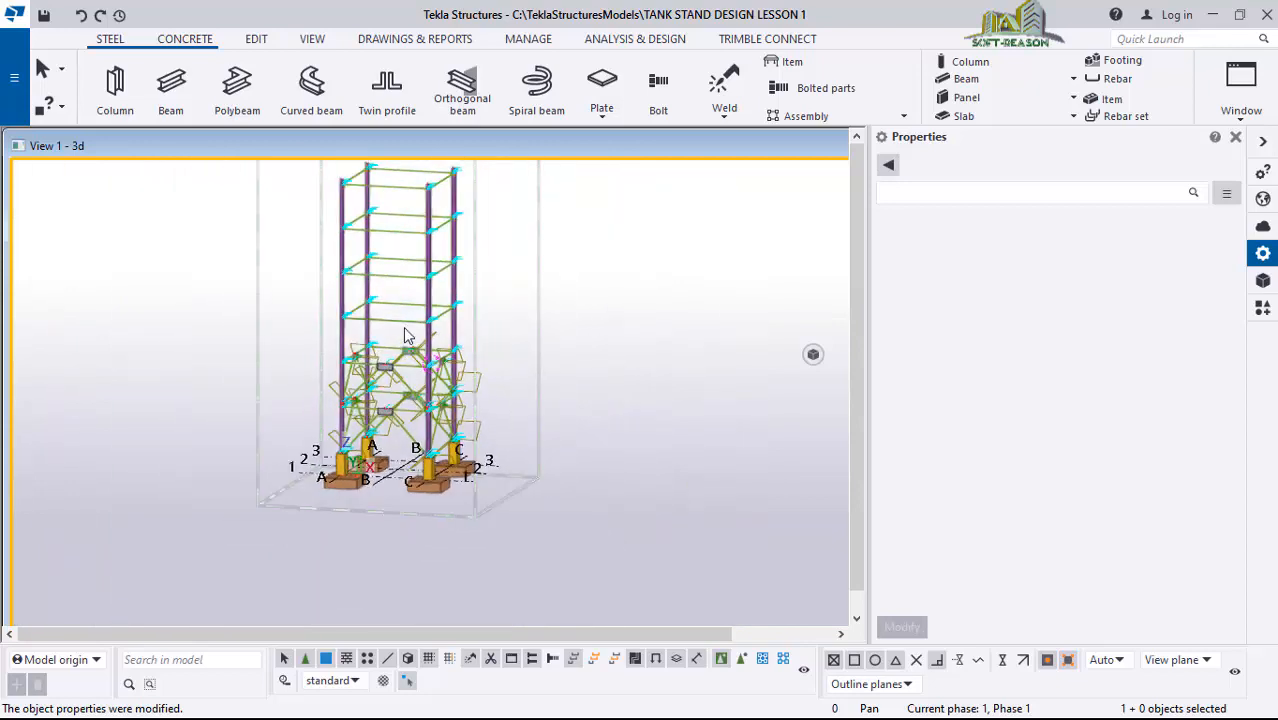
{"action": "scroll", "coordinate": [395, 234], "scroll_direction": "up", "scroll_amount": 2}
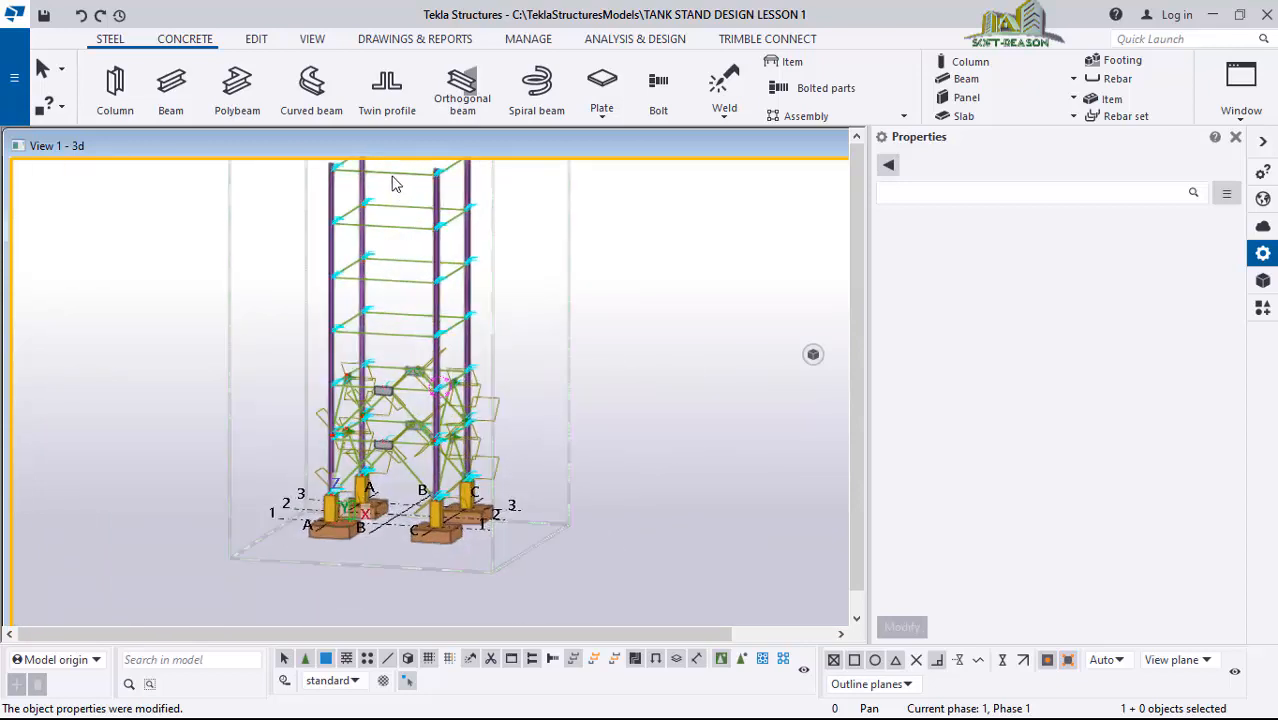
{"action": "scroll", "coordinate": [395, 184], "scroll_direction": "up", "scroll_amount": 2}
{"action": "scroll", "coordinate": [418, 542], "scroll_direction": "up", "scroll_amount": 5}
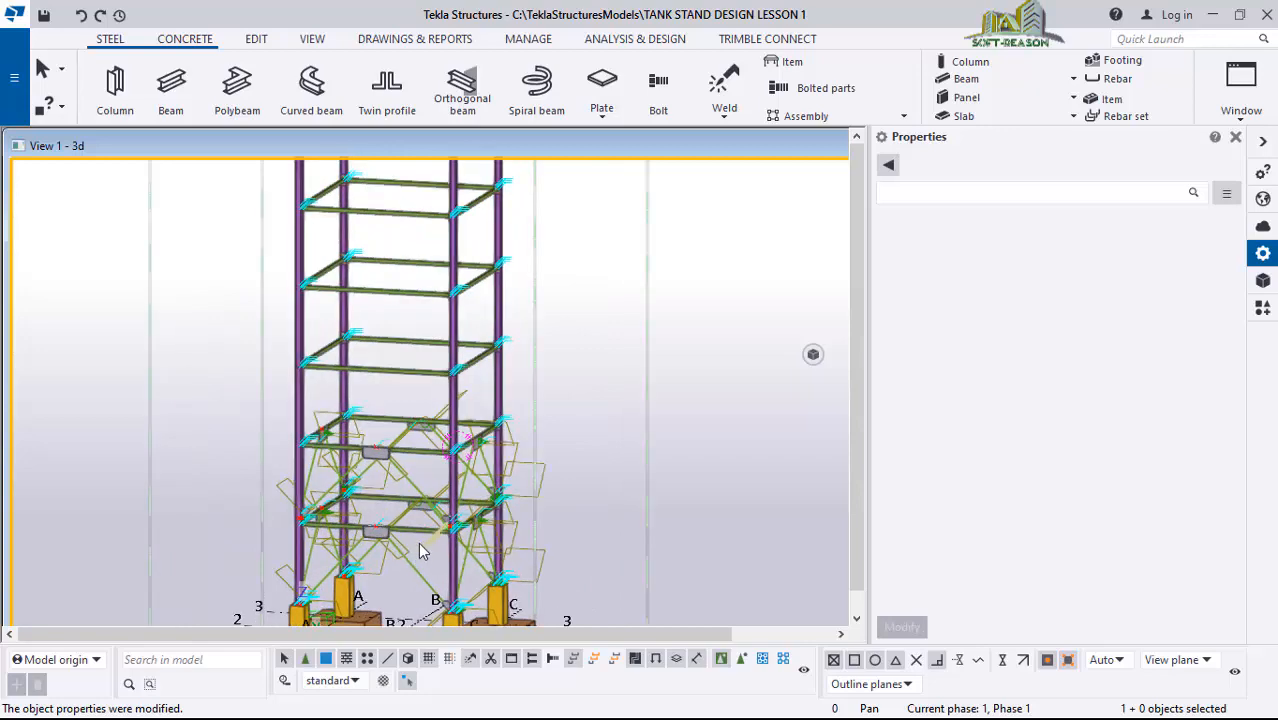
{"action": "scroll", "coordinate": [537, 452], "scroll_direction": "down", "scroll_amount": 3}
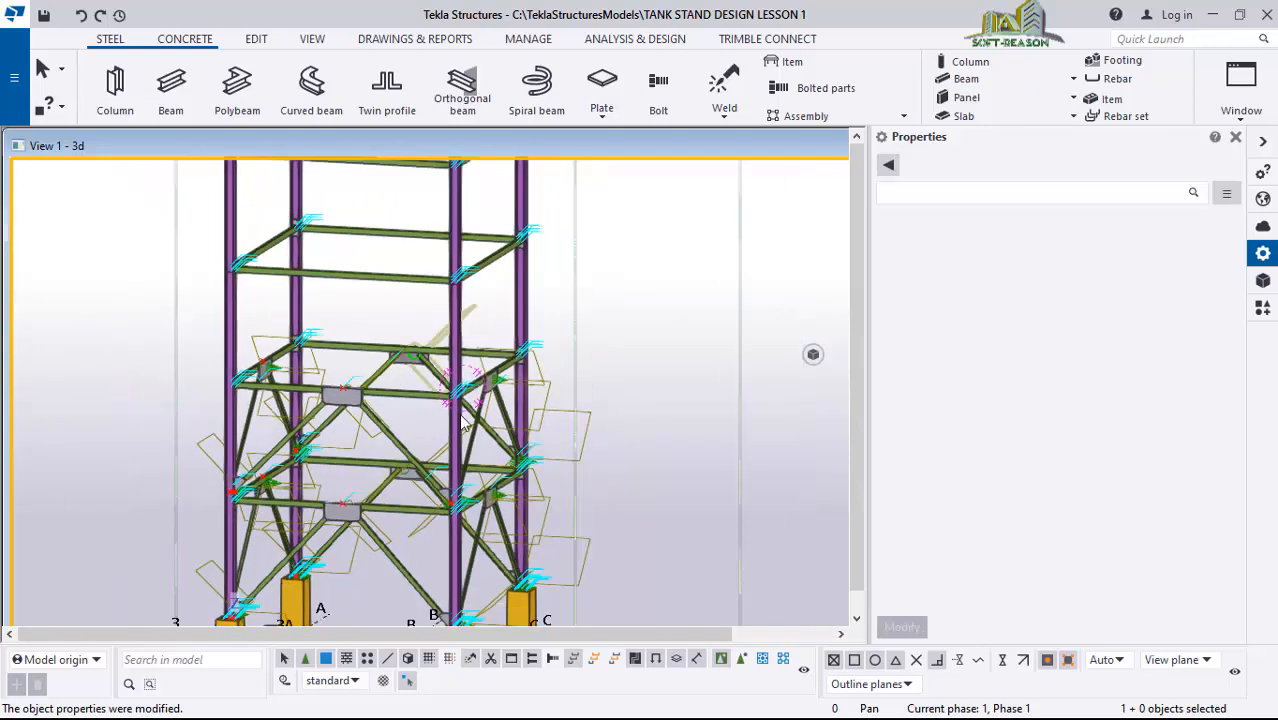
{"action": "scroll", "coordinate": [395, 445], "scroll_direction": "down", "scroll_amount": 2}
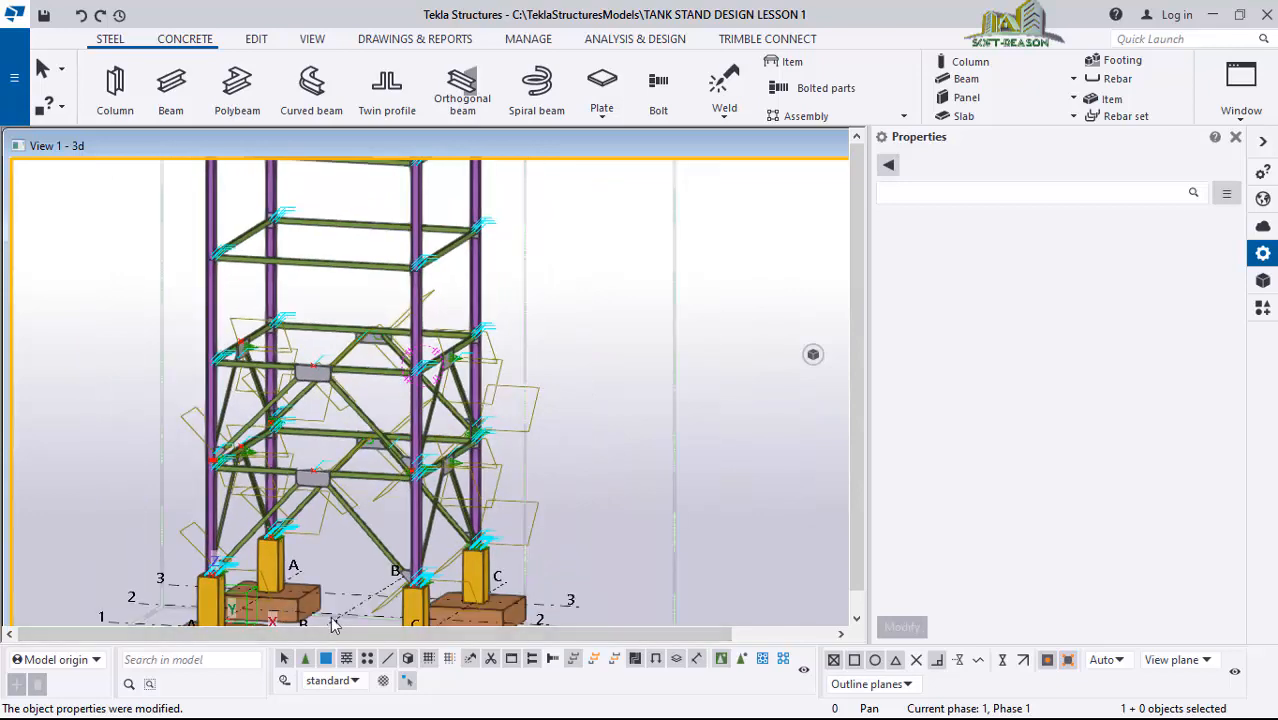
{"action": "scroll", "coordinate": [375, 442], "scroll_direction": "down", "scroll_amount": 3}
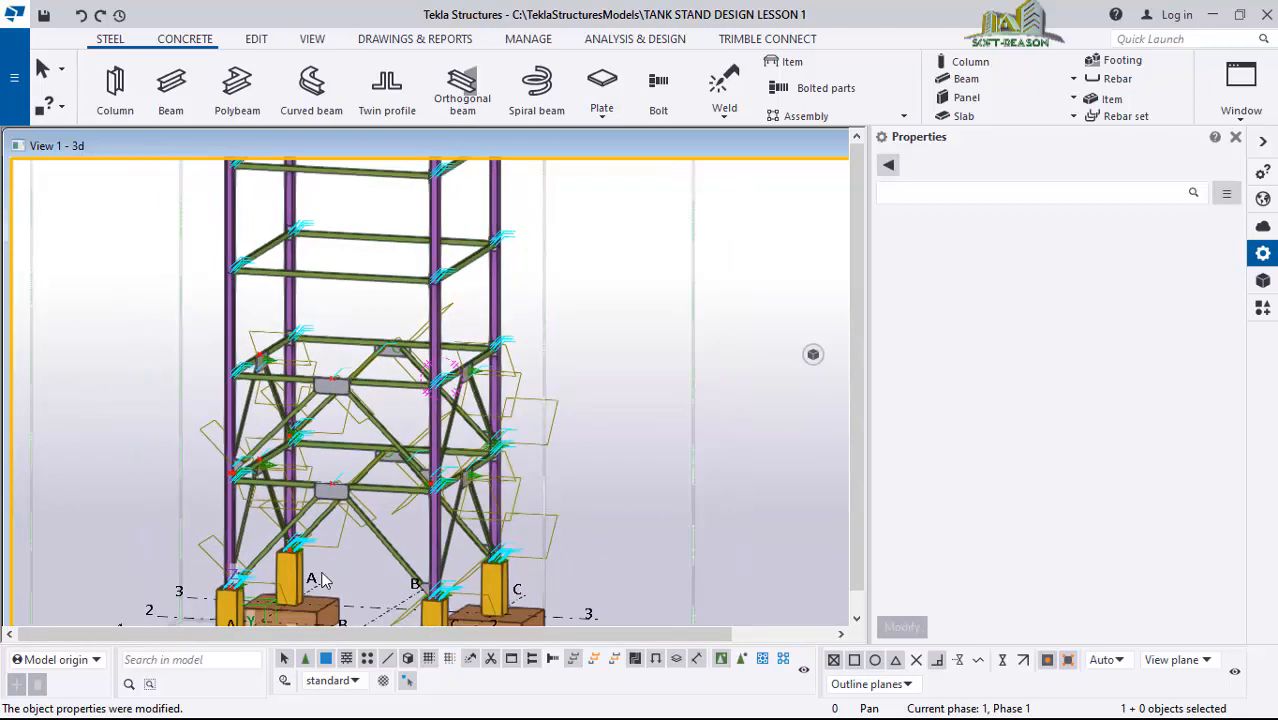
{"action": "scroll", "coordinate": [333, 600], "scroll_direction": "up", "scroll_amount": 1}
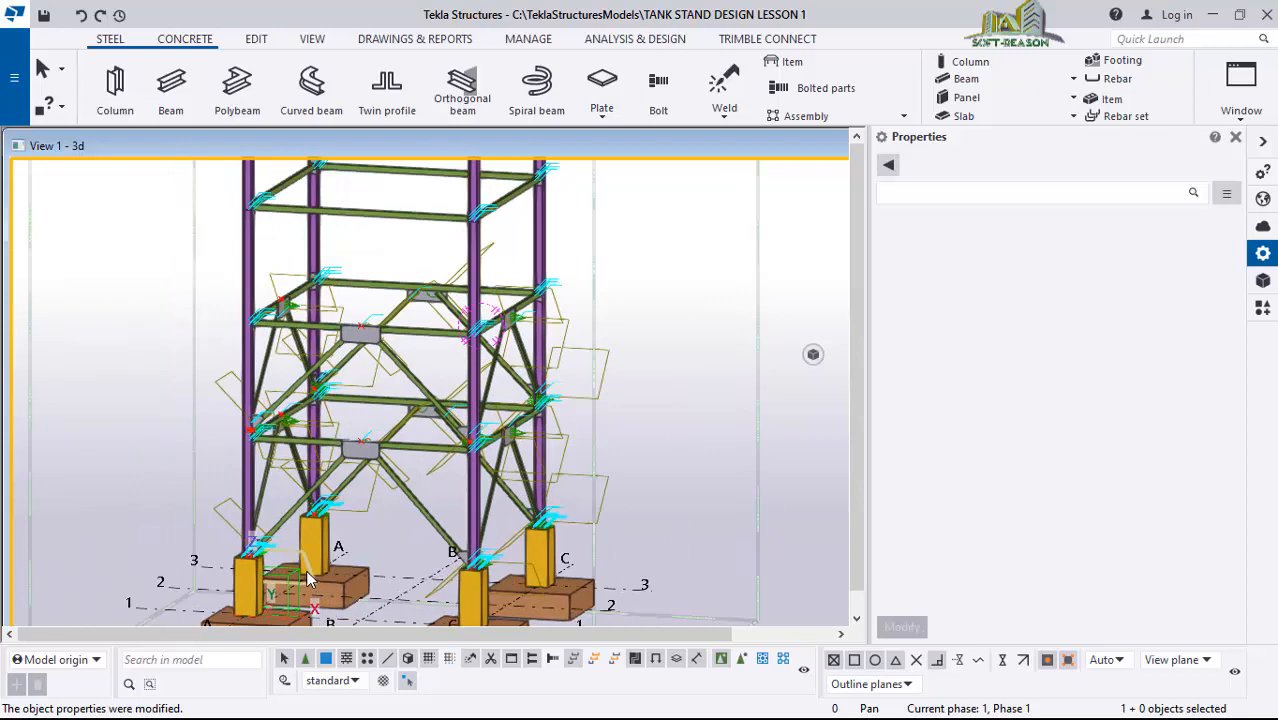
{"action": "scroll", "coordinate": [452, 354], "scroll_direction": "up", "scroll_amount": 1}
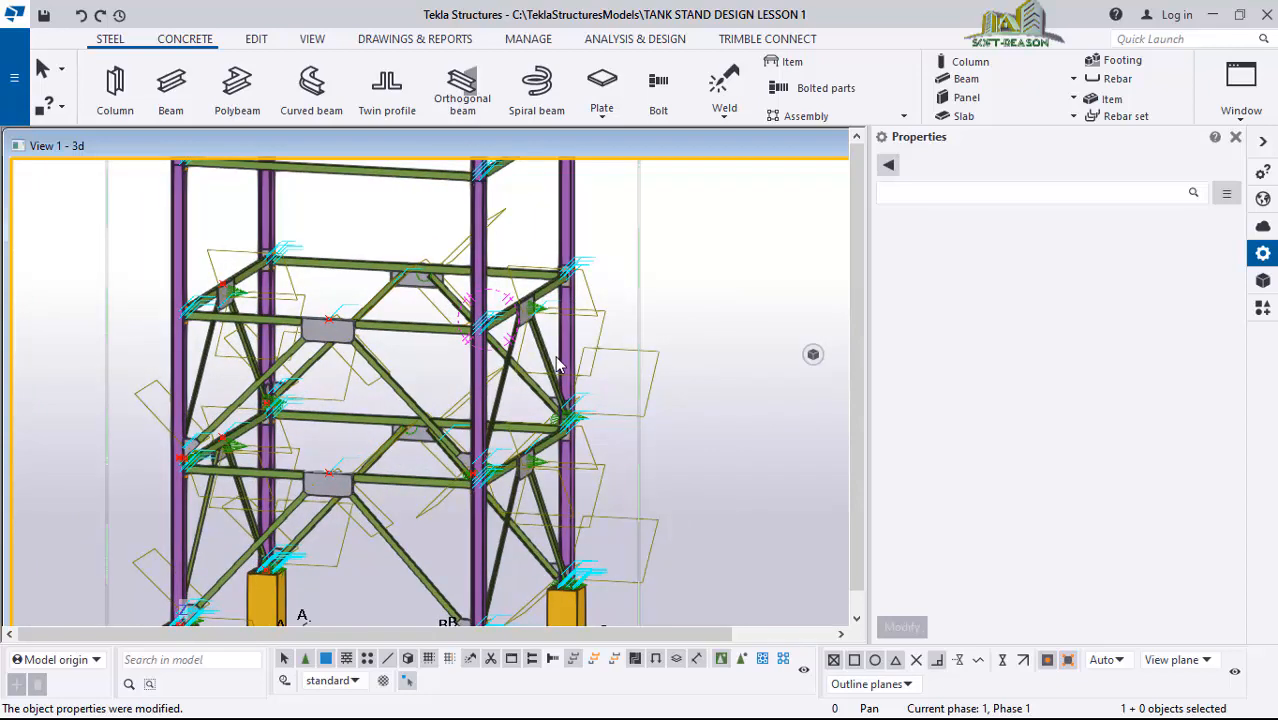
{"action": "left_click", "coordinate": [502, 403], "text": "ctrl"}
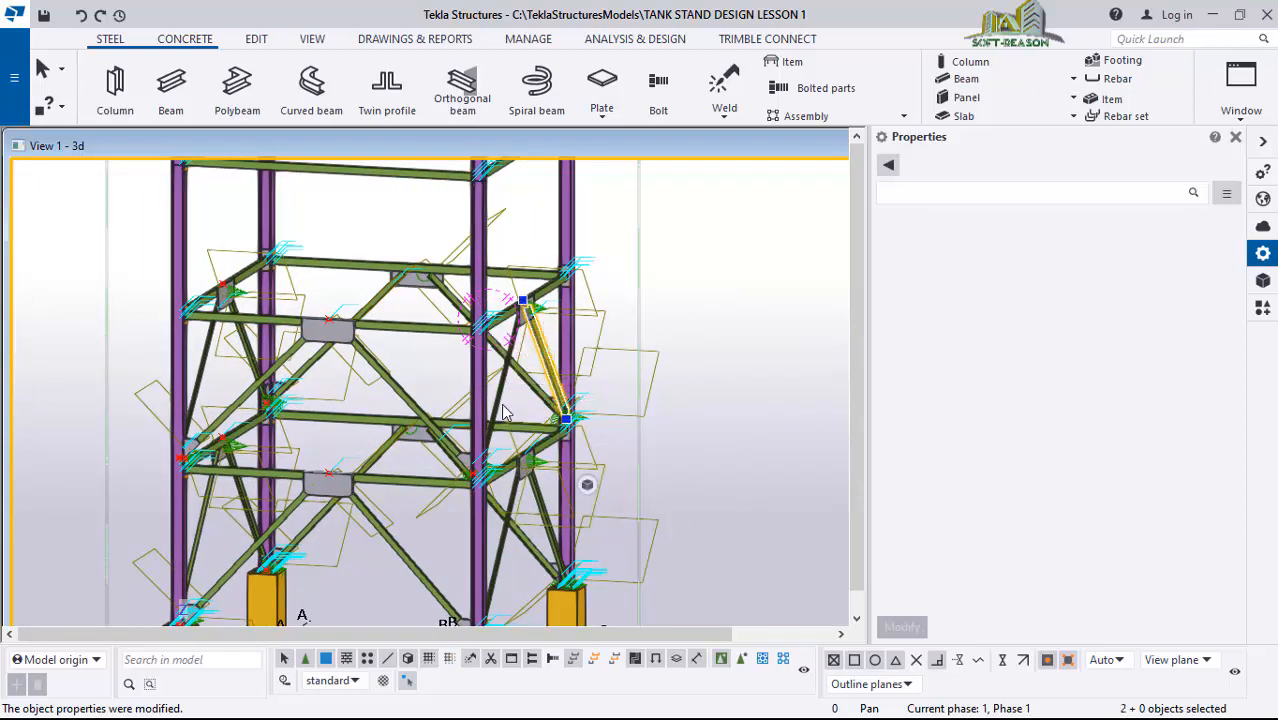
{"action": "left_click", "coordinate": [389, 370], "text": "ctrl"}
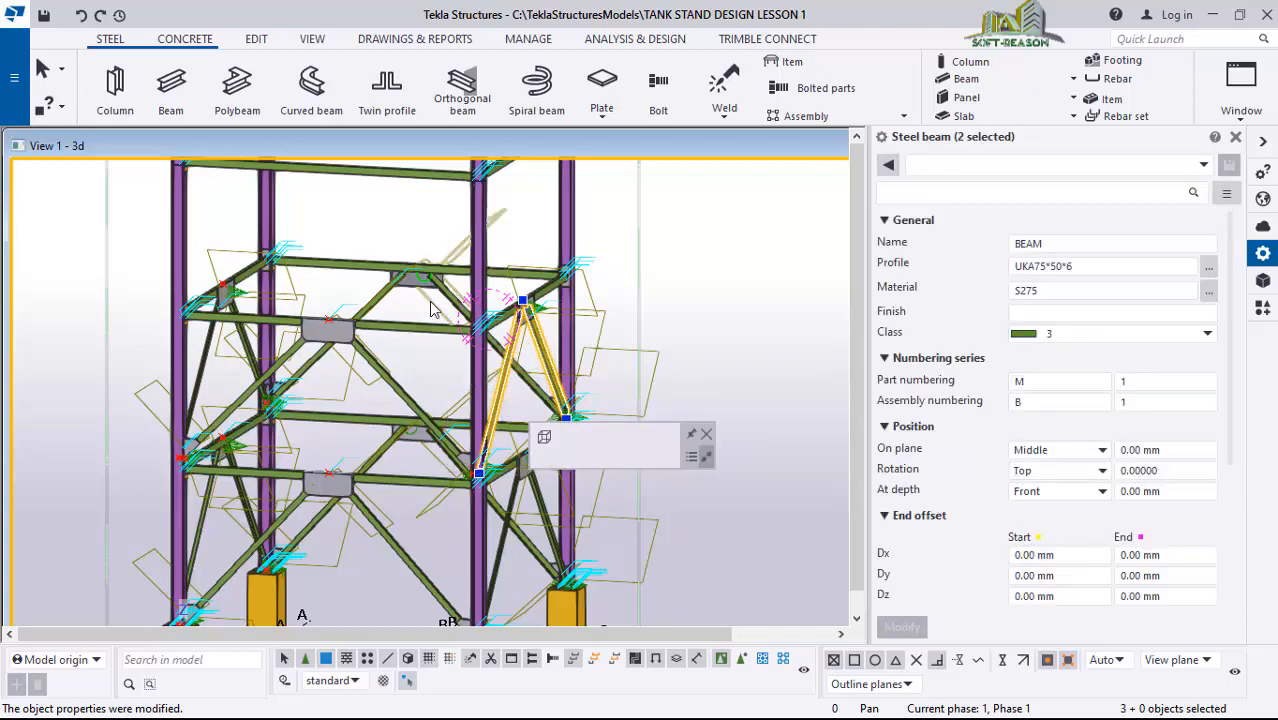
{"action": "scroll", "coordinate": [449, 311], "scroll_direction": "up", "scroll_amount": 2}
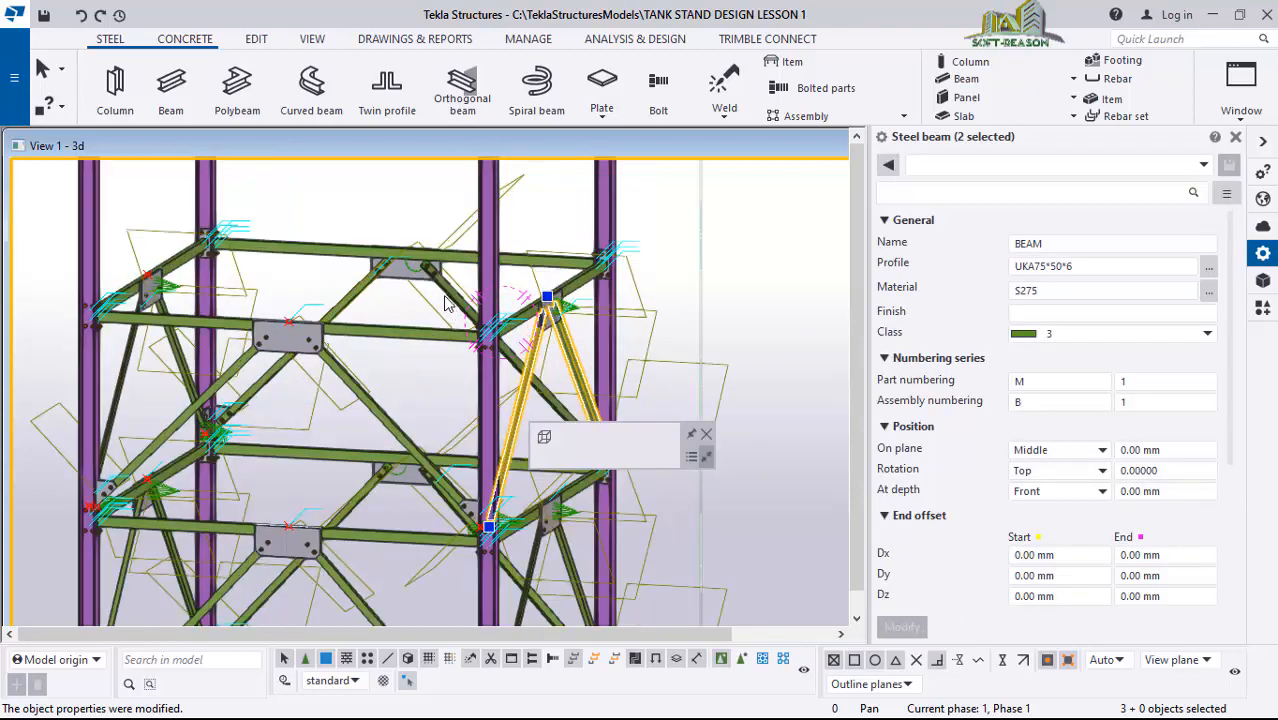
{"action": "left_click", "coordinate": [447, 306], "text": "ctrl"}
{"action": "left_click", "coordinate": [300, 336], "text": "ctrl"}
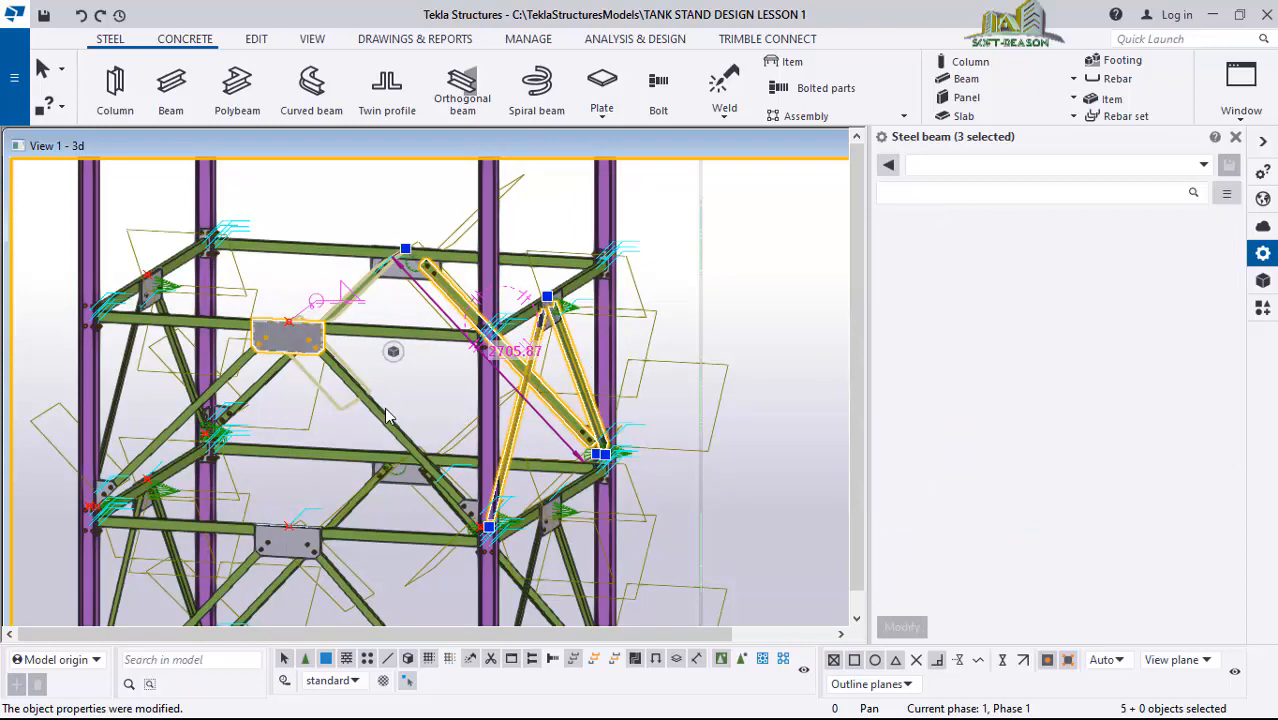
{"action": "left_click", "coordinate": [444, 416]}
{"action": "scroll", "coordinate": [440, 420], "scroll_direction": "up", "scroll_amount": 1}
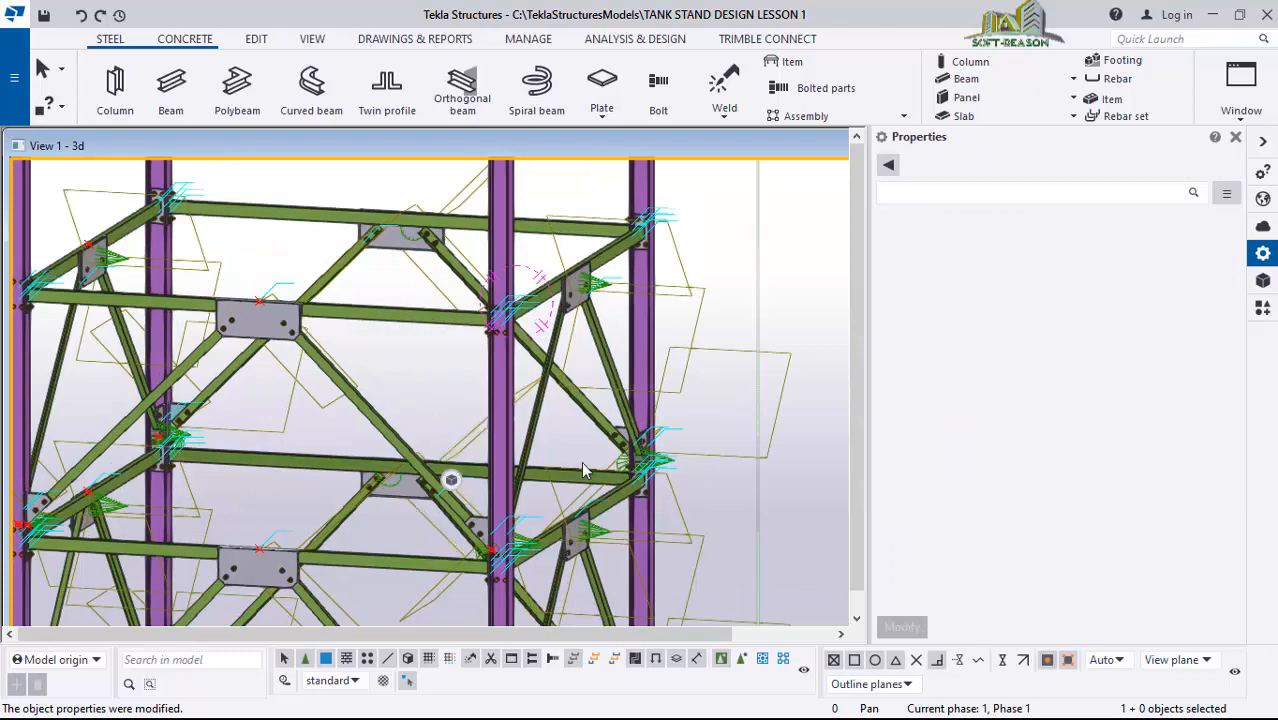
- Try to select the second-level diagonals of all the tank stand's faces together
{"action": "left_click", "coordinate": [605, 362]}
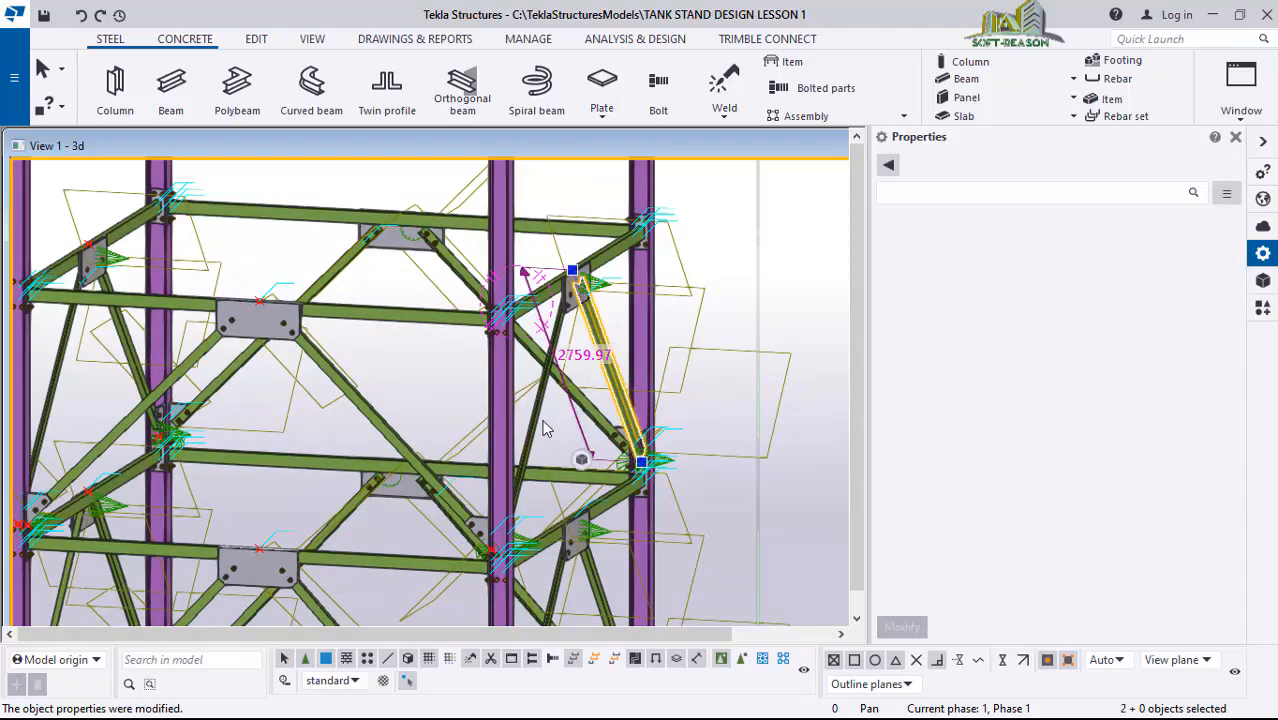
{"action": "left_click", "coordinate": [538, 422], "text": "ctrl"}
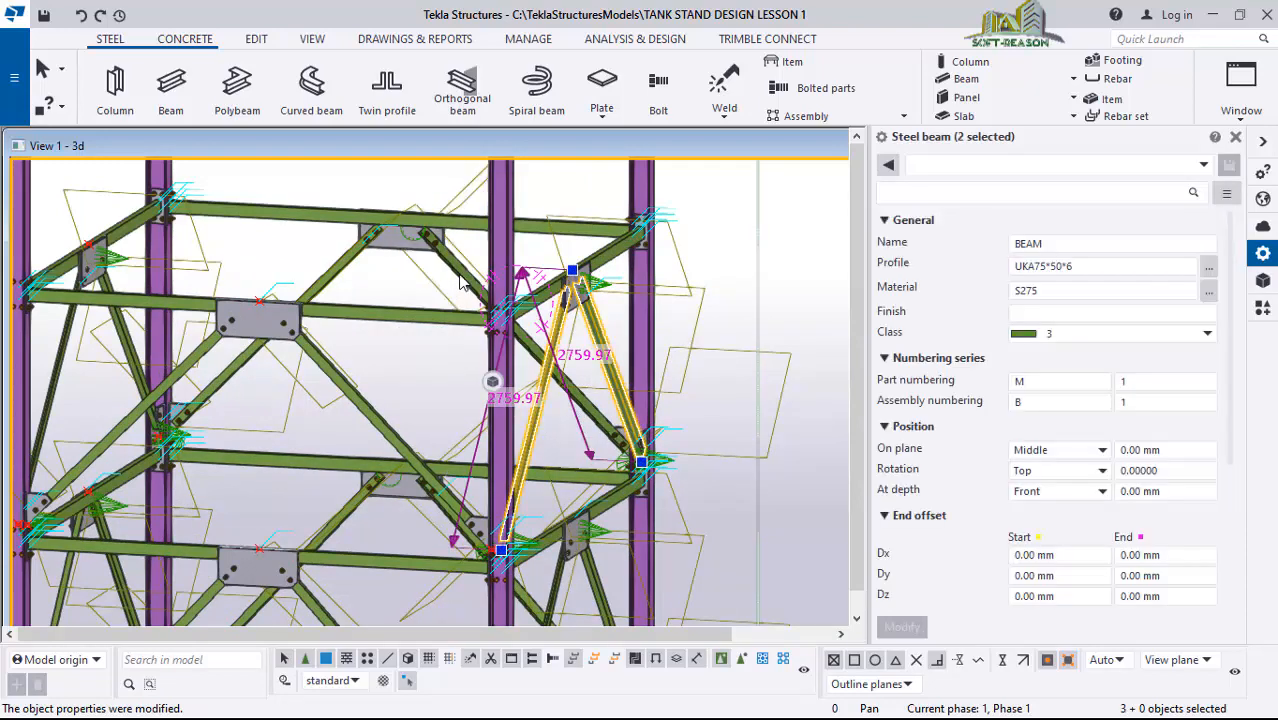
{"action": "left_click", "coordinate": [460, 283], "text": "ctrl"}
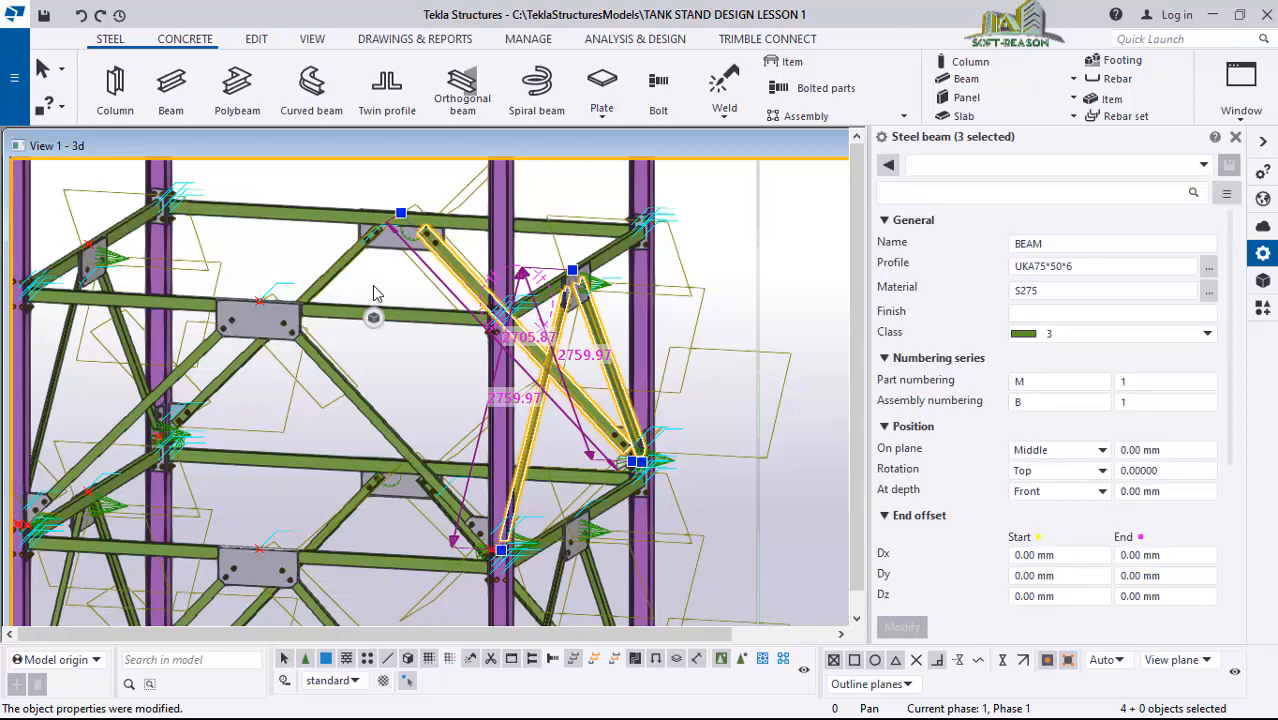
{"action": "scroll", "coordinate": [355, 280], "scroll_direction": "up", "scroll_amount": 1}
{"action": "scroll", "coordinate": [360, 277], "scroll_direction": "up", "scroll_amount": 1}
{"action": "scroll", "coordinate": [360, 277], "scroll_direction": "up", "scroll_amount": 4}
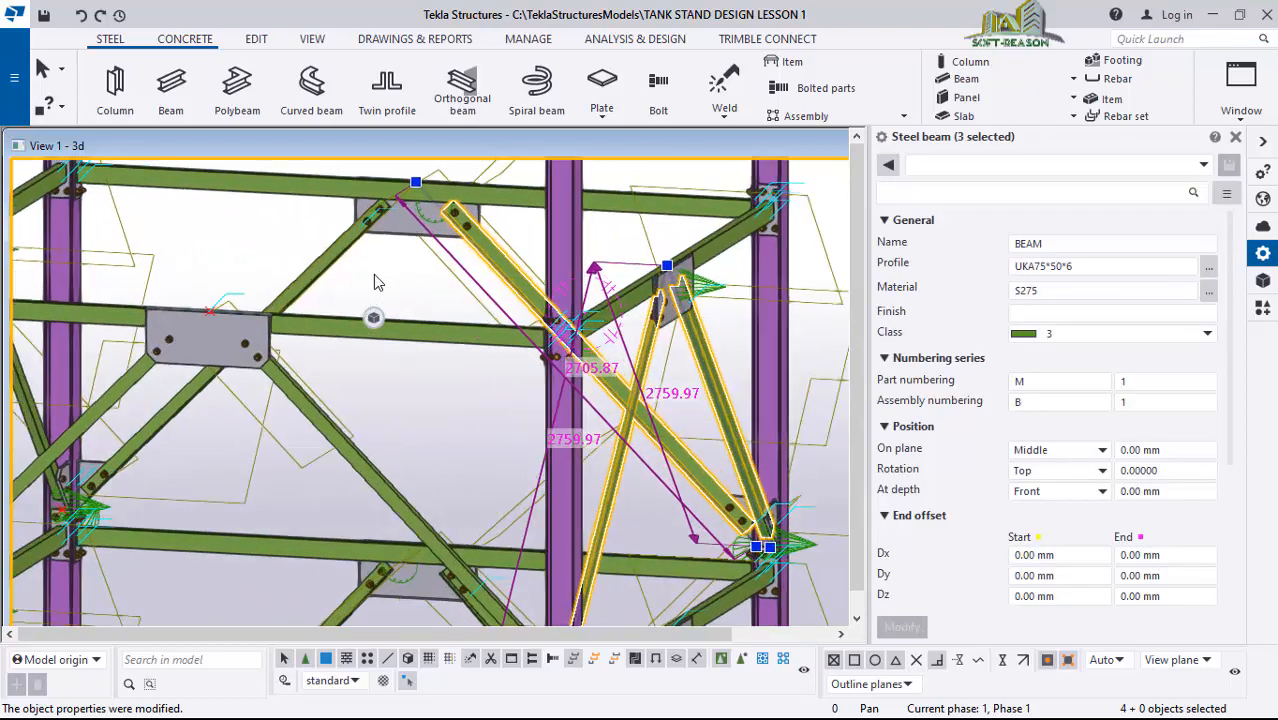
{"action": "scroll", "coordinate": [453, 289], "scroll_direction": "down", "scroll_amount": 2}
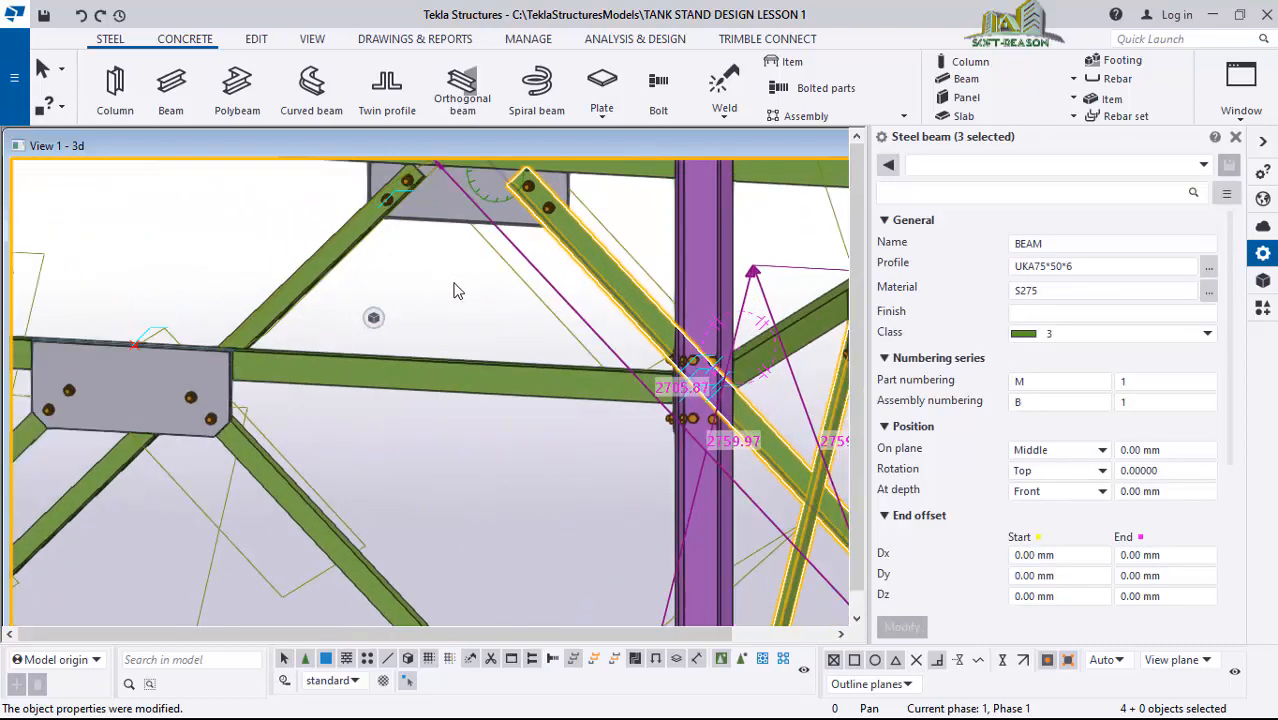
{"action": "middle_click_drag", "start_coordinate": [450, 308], "coordinate": [462, 337]}
{"action": "scroll", "coordinate": [436, 292], "scroll_direction": "down", "scroll_amount": 2}
{"action": "scroll", "coordinate": [452, 204], "scroll_direction": "down", "scroll_amount": 4}
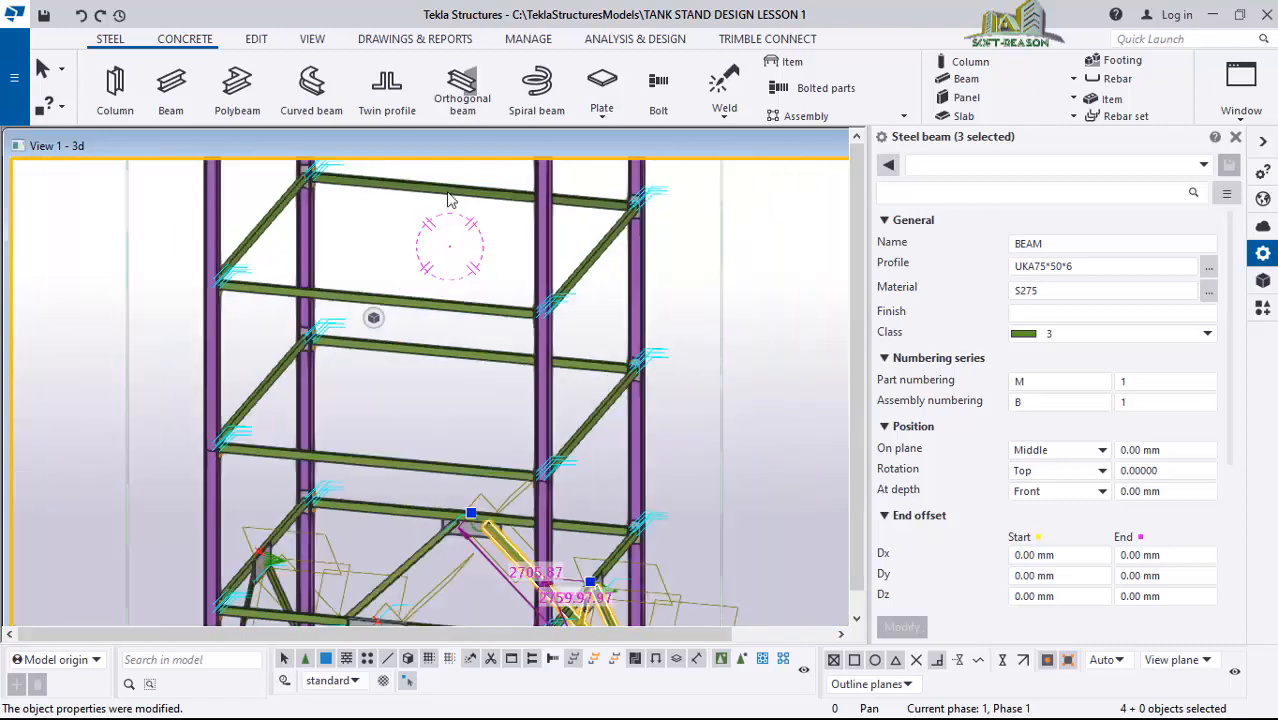
{"action": "scroll", "coordinate": [479, 560], "scroll_direction": "up", "scroll_amount": 2}
{"action": "scroll", "coordinate": [425, 472], "scroll_direction": "up", "scroll_amount": 1}
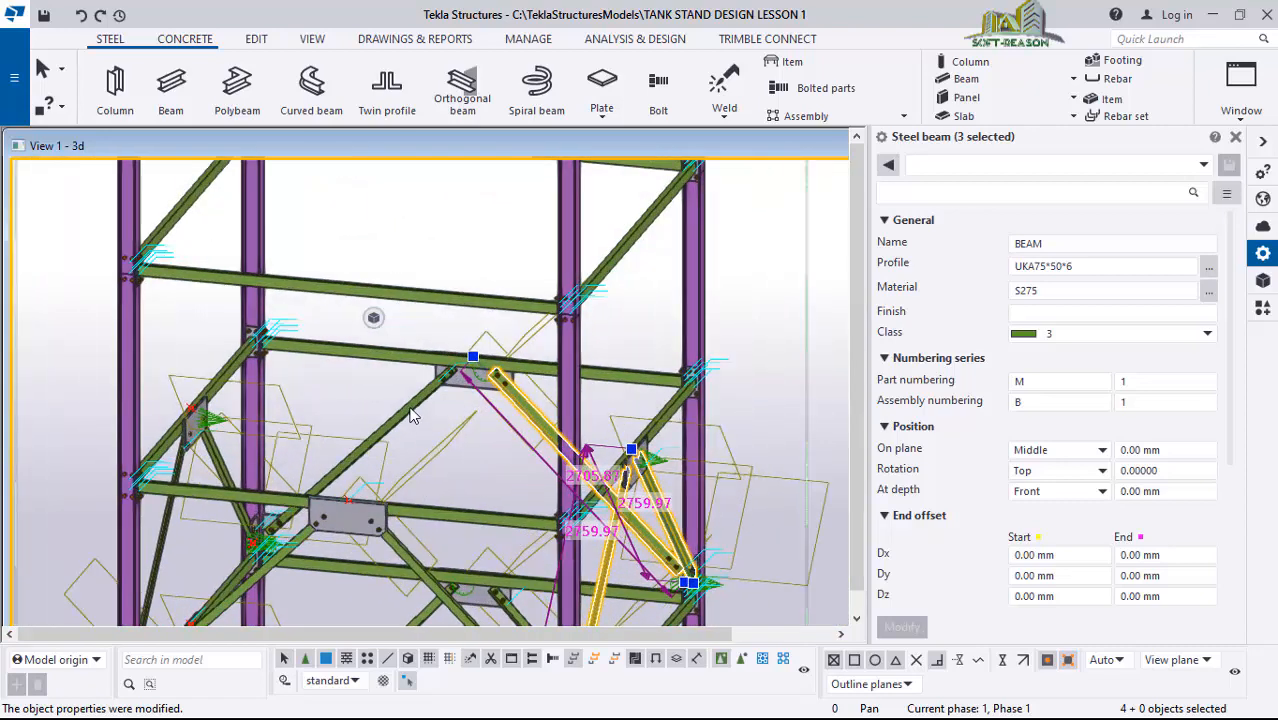
{"action": "left_click", "coordinate": [403, 411], "text": "ctrl"}
{"action": "scroll", "coordinate": [405, 348], "scroll_direction": "down", "scroll_amount": 3}
{"action": "scroll", "coordinate": [408, 572], "scroll_direction": "up", "scroll_amount": 4}
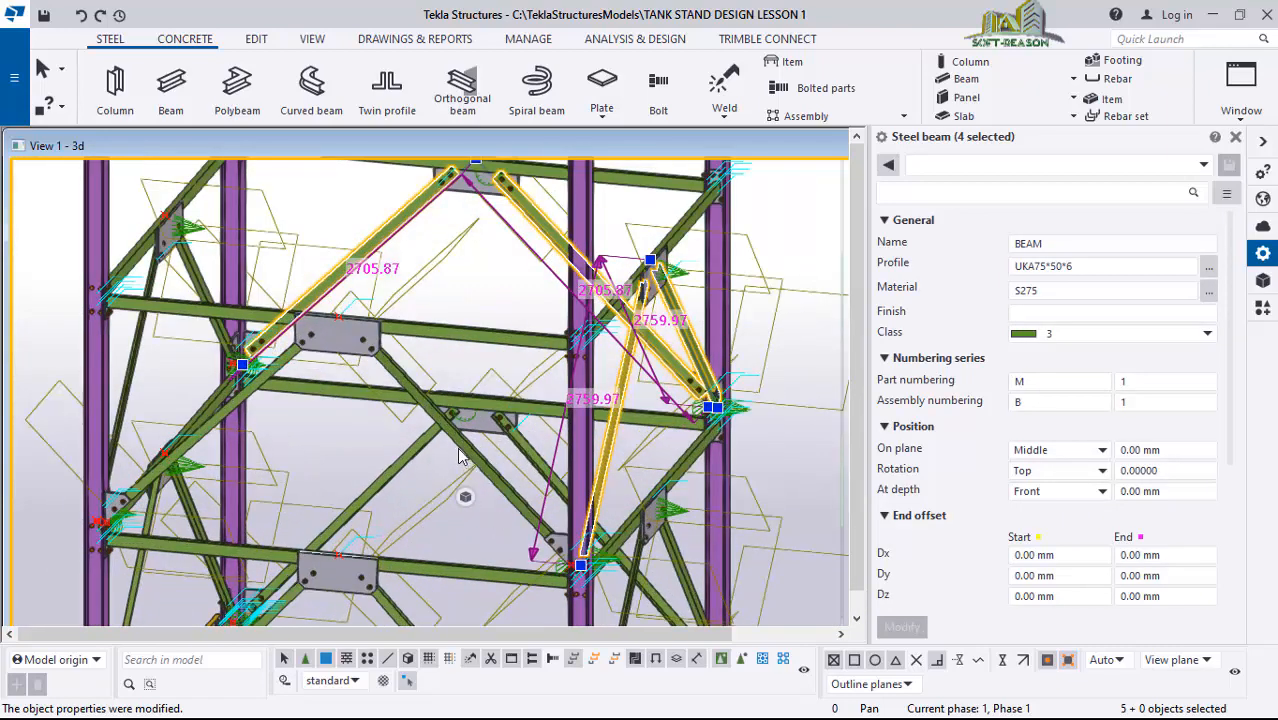
{"action": "left_click", "coordinate": [459, 450], "text": "ctrl"}
{"action": "middle_click_drag", "start_coordinate": [250, 425], "coordinate": [367, 456], "text": "ctrl"}
{"action": "left_click", "coordinate": [361, 437], "text": "ctrl"}
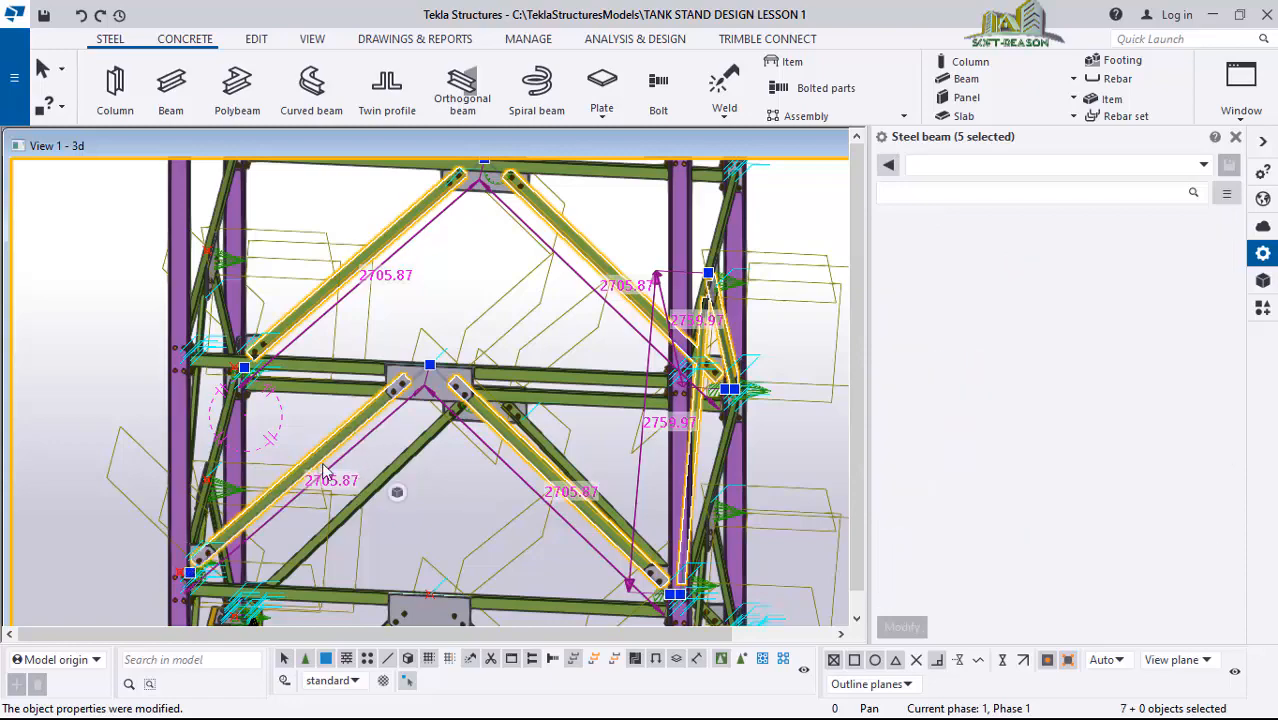
{"action": "scroll", "coordinate": [307, 440], "scroll_direction": "down", "scroll_amount": 2}
{"action": "middle_click_drag", "start_coordinate": [293, 494], "coordinate": [502, 474], "text": "ctrl"}
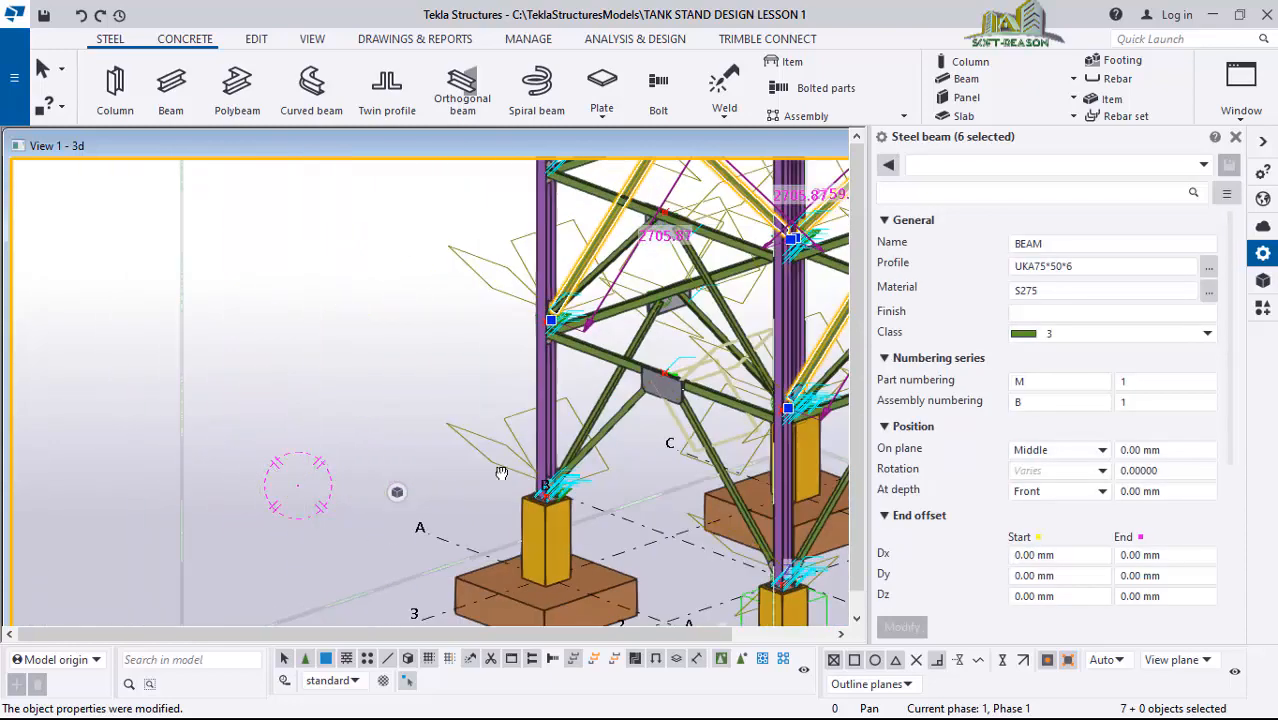
{"action": "scroll", "coordinate": [285, 471], "scroll_direction": "down", "scroll_amount": 3}
{"action": "scroll", "coordinate": [557, 444], "scroll_direction": "up", "scroll_amount": 6}
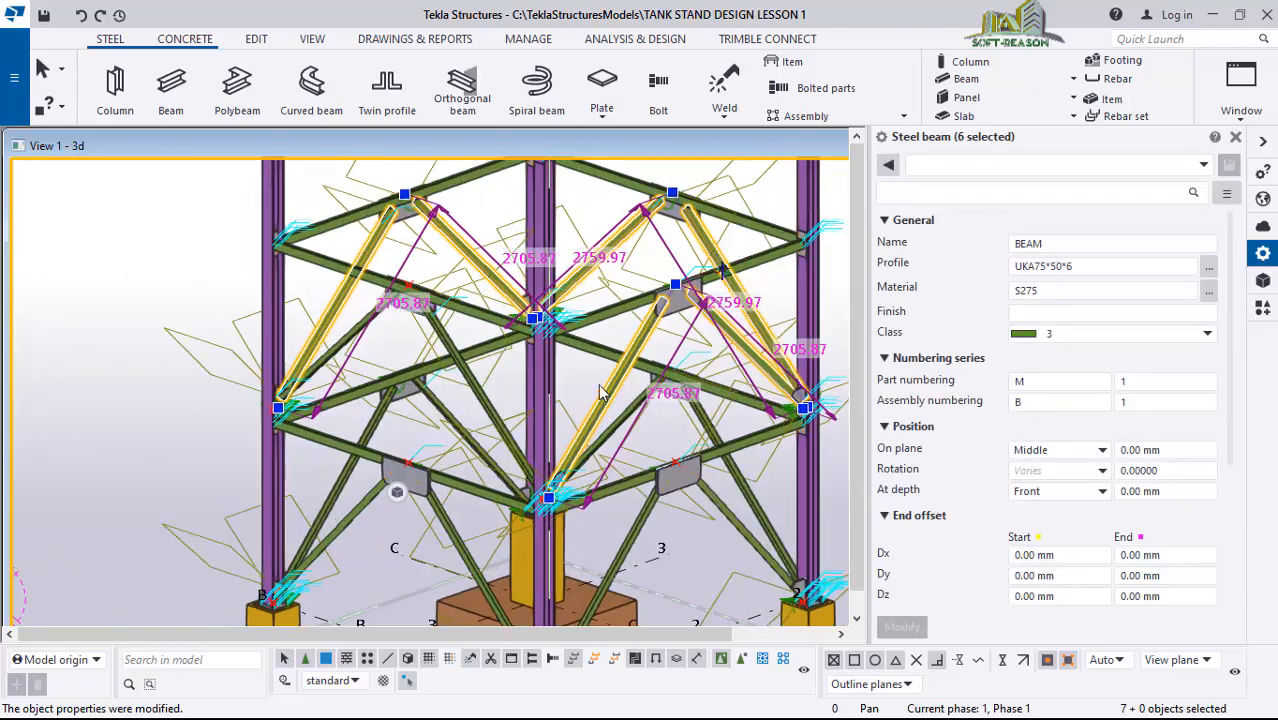
- Examine how the second-level diagonals sit against their bolted gussets on the faces around the stand
{"action": "scroll", "coordinate": [240, 337], "scroll_direction": "up", "scroll_amount": 2}
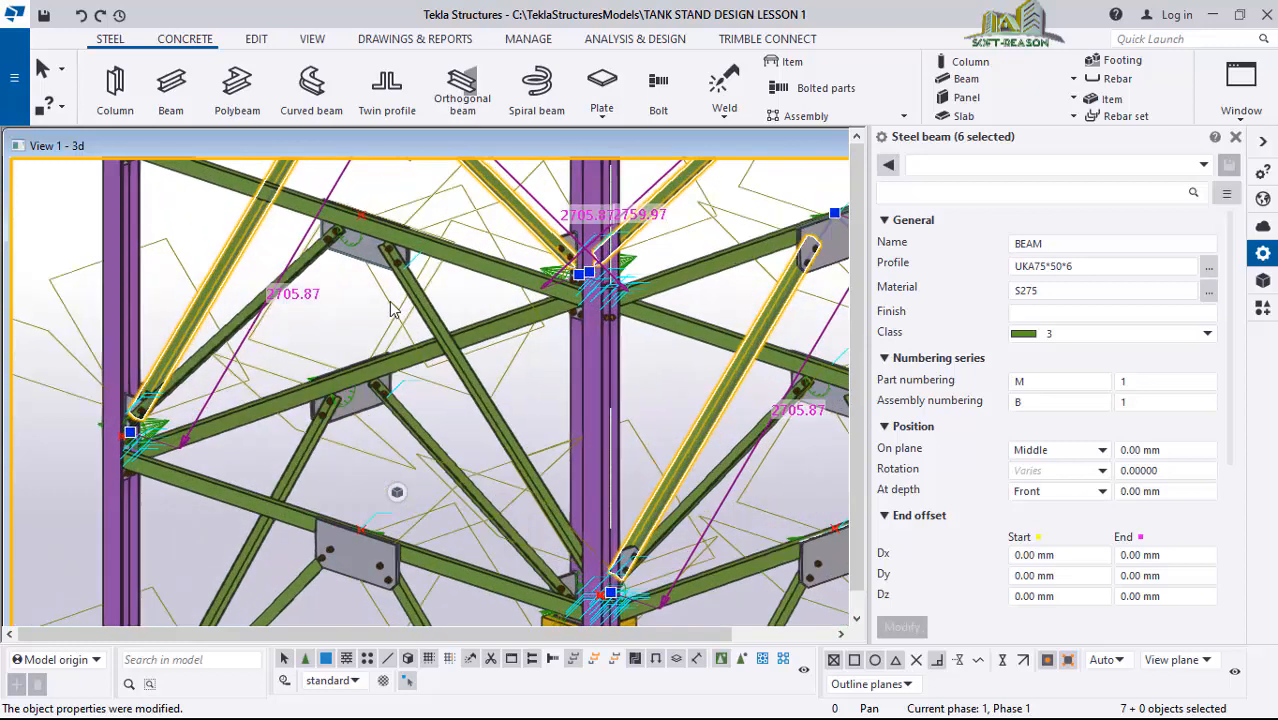
{"action": "scroll", "coordinate": [400, 260], "scroll_direction": "up", "scroll_amount": 6}
{"action": "scroll", "coordinate": [405, 268], "scroll_direction": "down", "scroll_amount": 5}
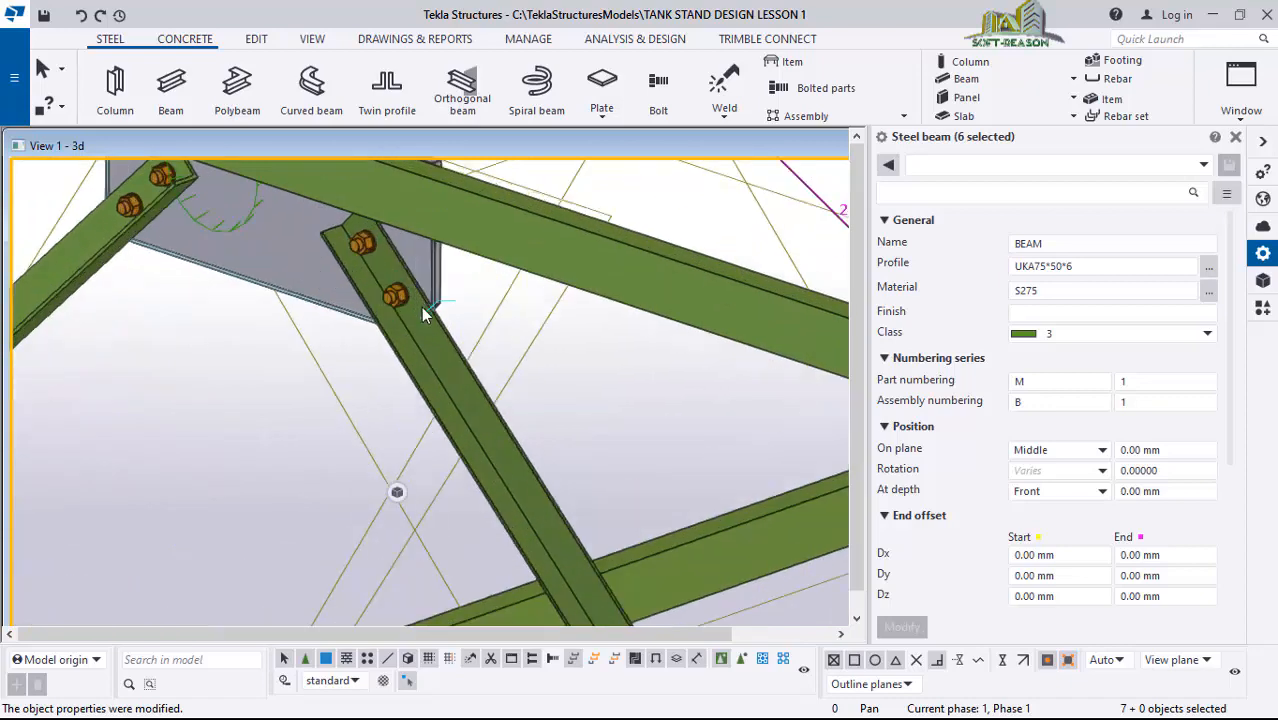
{"action": "scroll", "coordinate": [403, 287], "scroll_direction": "down", "scroll_amount": 4}
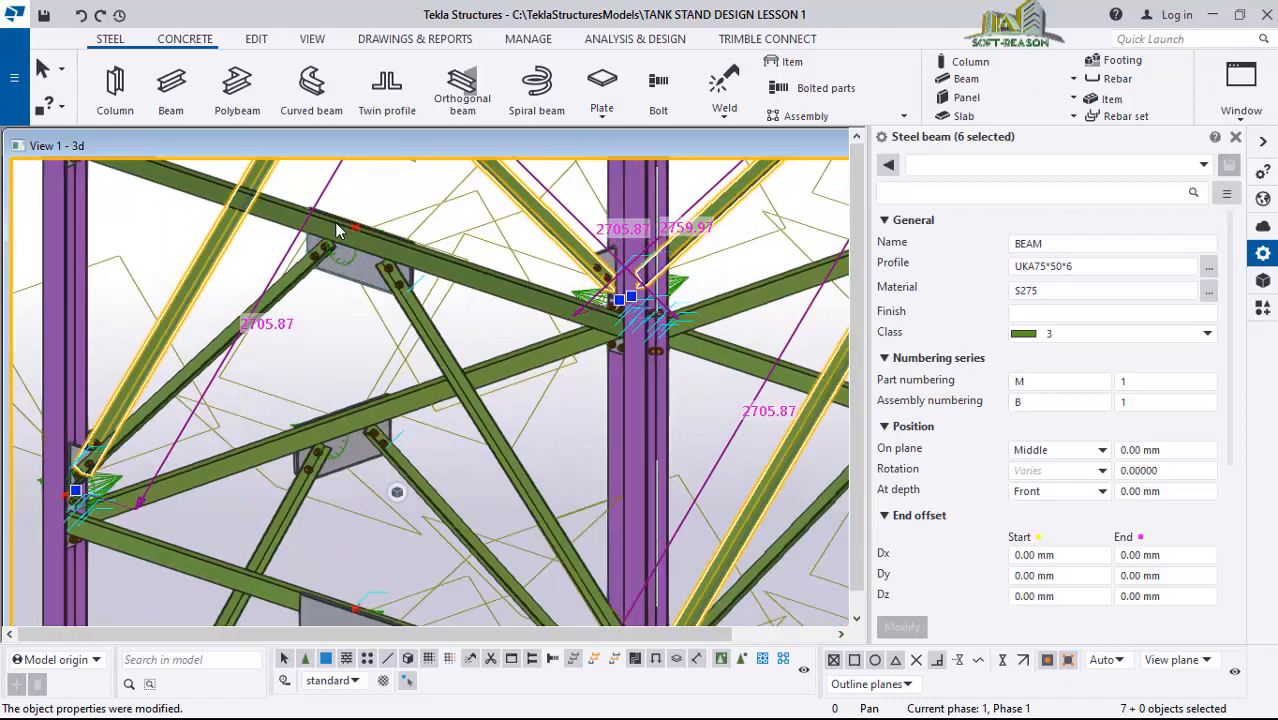
{"action": "scroll", "coordinate": [74, 457], "scroll_direction": "down", "scroll_amount": 1}
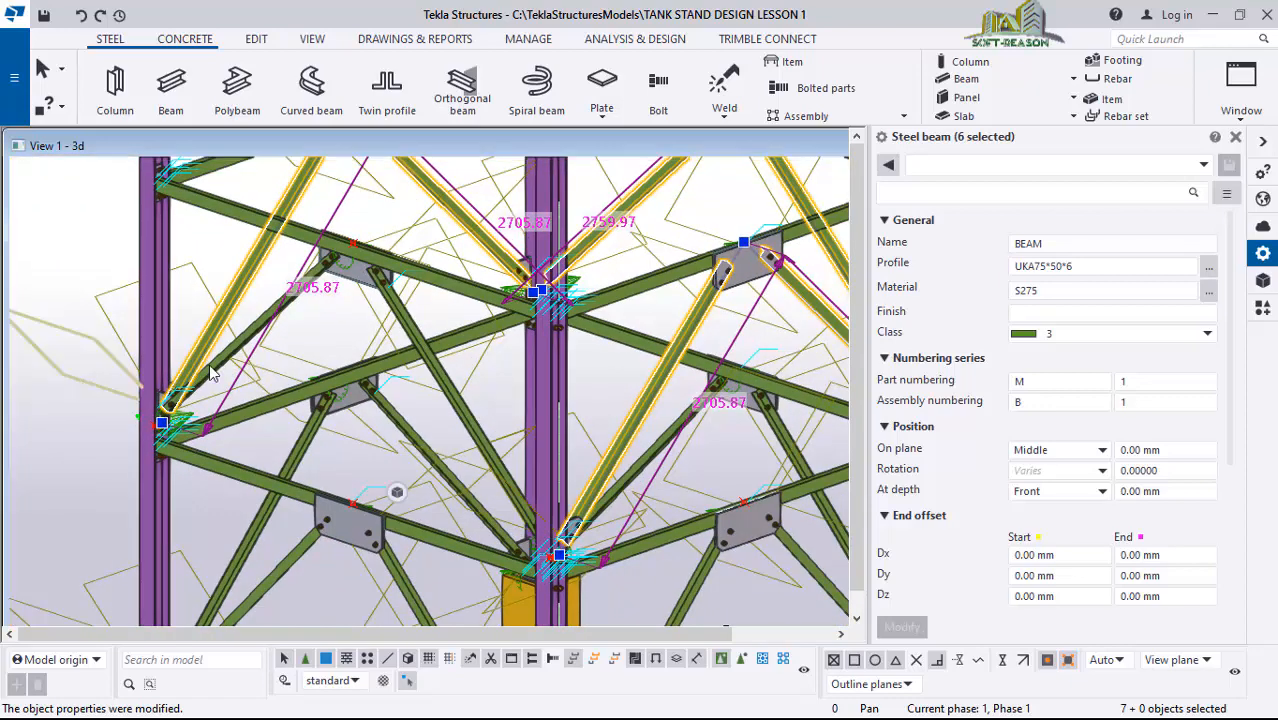
{"action": "left_click", "coordinate": [172, 408]}
{"action": "scroll", "coordinate": [369, 253], "scroll_direction": "up", "scroll_amount": 4}
{"action": "scroll", "coordinate": [302, 215], "scroll_direction": "down", "scroll_amount": 5}
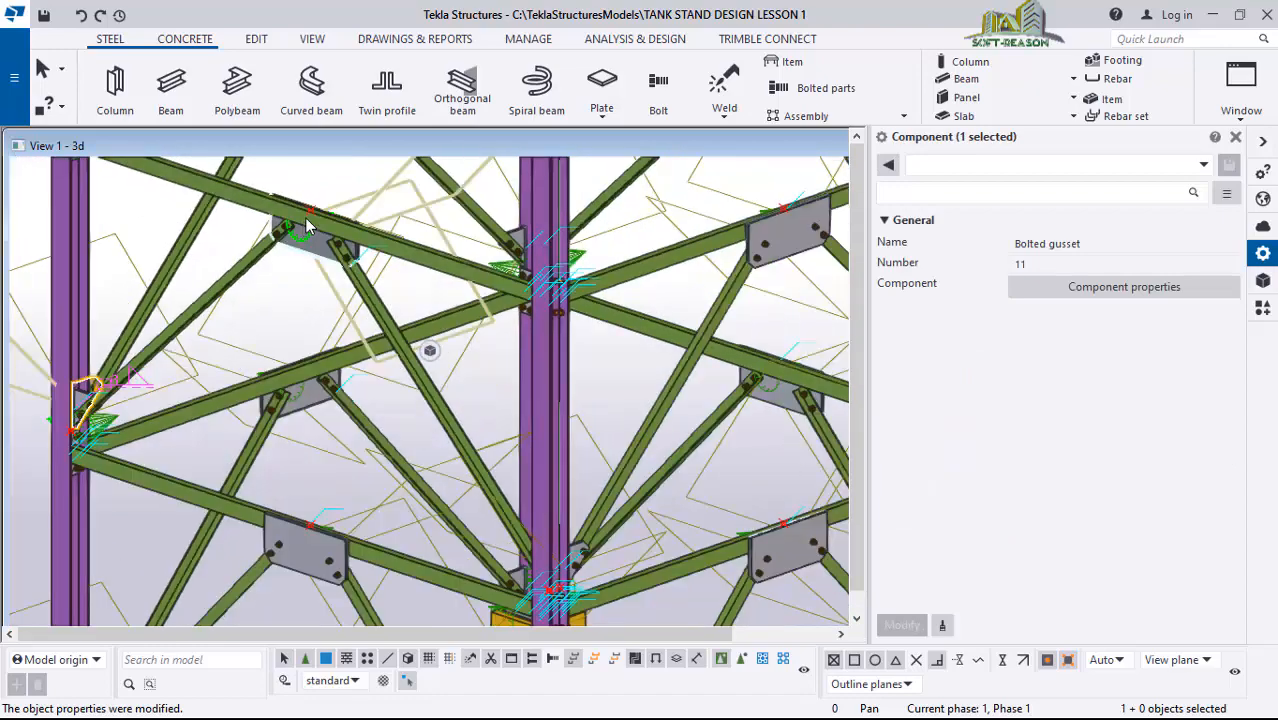
{"action": "scroll", "coordinate": [486, 424], "scroll_direction": "down", "scroll_amount": 5}
{"action": "middle_click_drag", "start_coordinate": [376, 366], "coordinate": [659, 289], "text": "ctrl"}
{"action": "scroll", "coordinate": [659, 289], "scroll_direction": "up", "scroll_amount": 1}
{"action": "scroll", "coordinate": [357, 348], "scroll_direction": "up", "scroll_amount": 3}
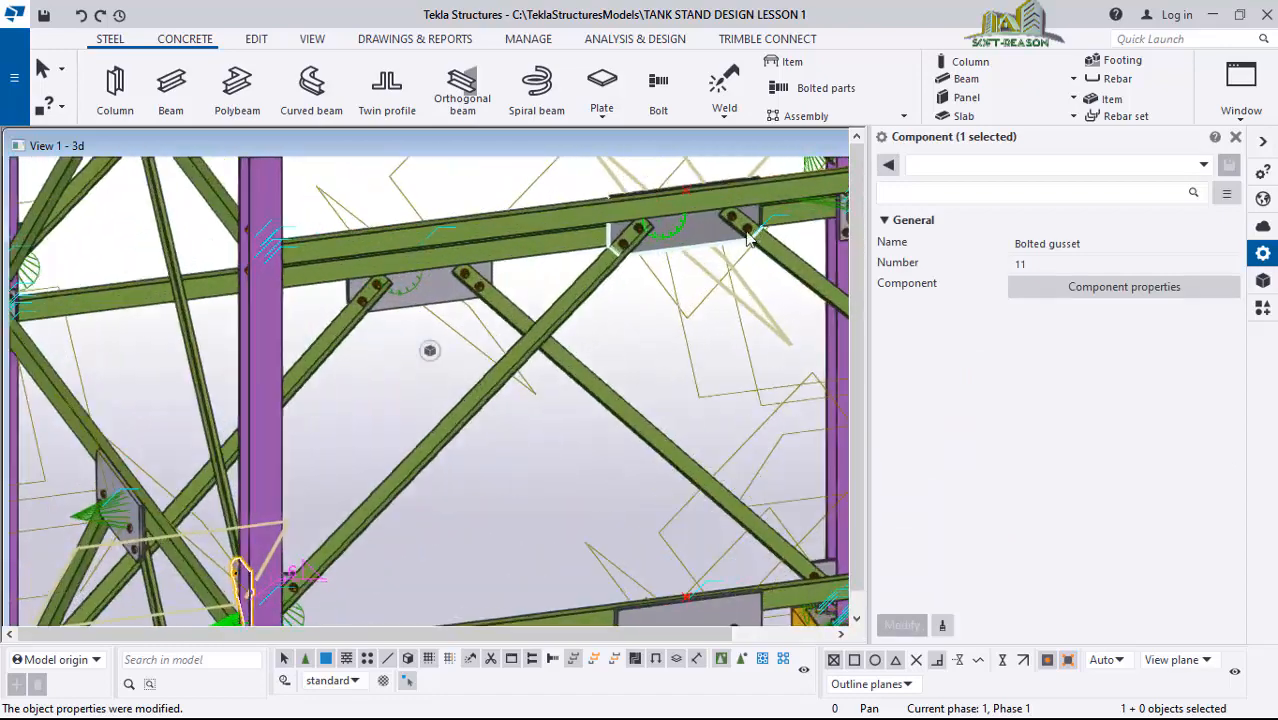
{"action": "scroll", "coordinate": [281, 452], "scroll_direction": "down", "scroll_amount": 5}
{"action": "scroll", "coordinate": [385, 280], "scroll_direction": "up", "scroll_amount": 1}
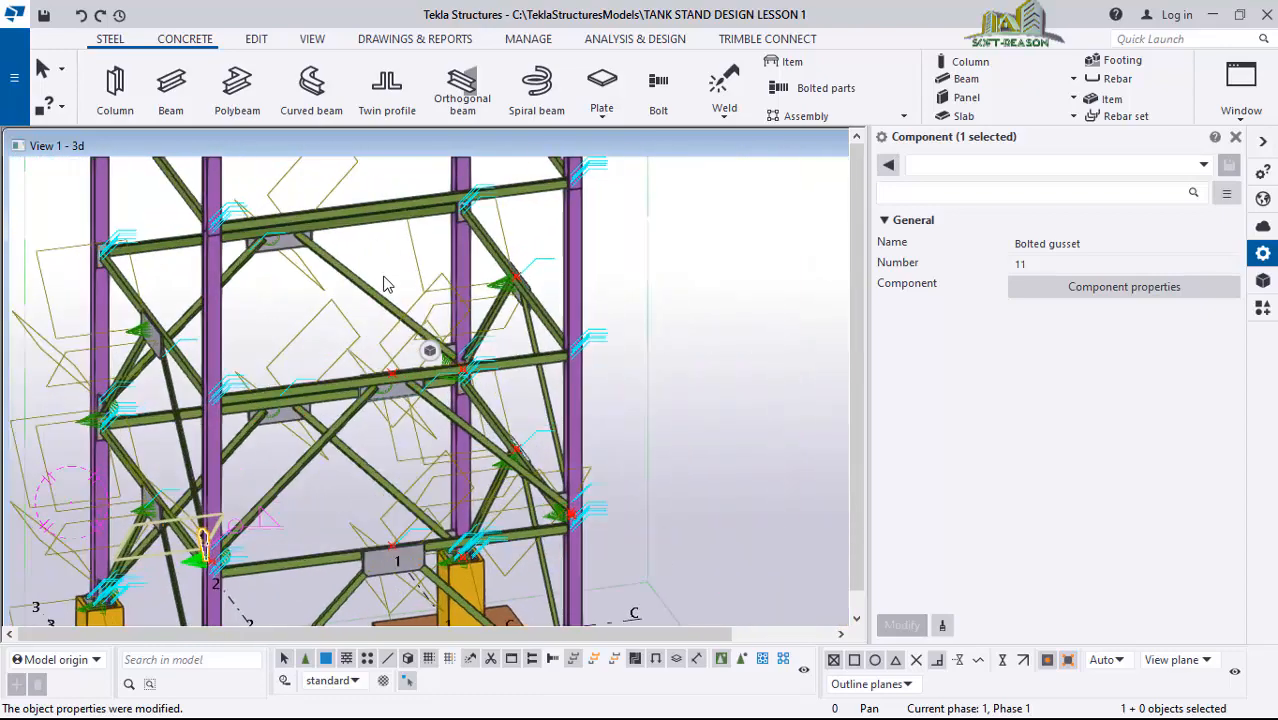
{"action": "scroll", "coordinate": [338, 412], "scroll_direction": "down", "scroll_amount": 2}
{"action": "scroll", "coordinate": [328, 414], "scroll_direction": "up", "scroll_amount": 2}
{"action": "middle_click_drag", "start_coordinate": [328, 414], "coordinate": [430, 445], "text": "ctrl"}
{"action": "scroll", "coordinate": [430, 445], "scroll_direction": "up", "scroll_amount": 2}
- Set the rotation of both second-level diagonals on the grid A face to Below
{"action": "left_click", "coordinate": [462, 450]}
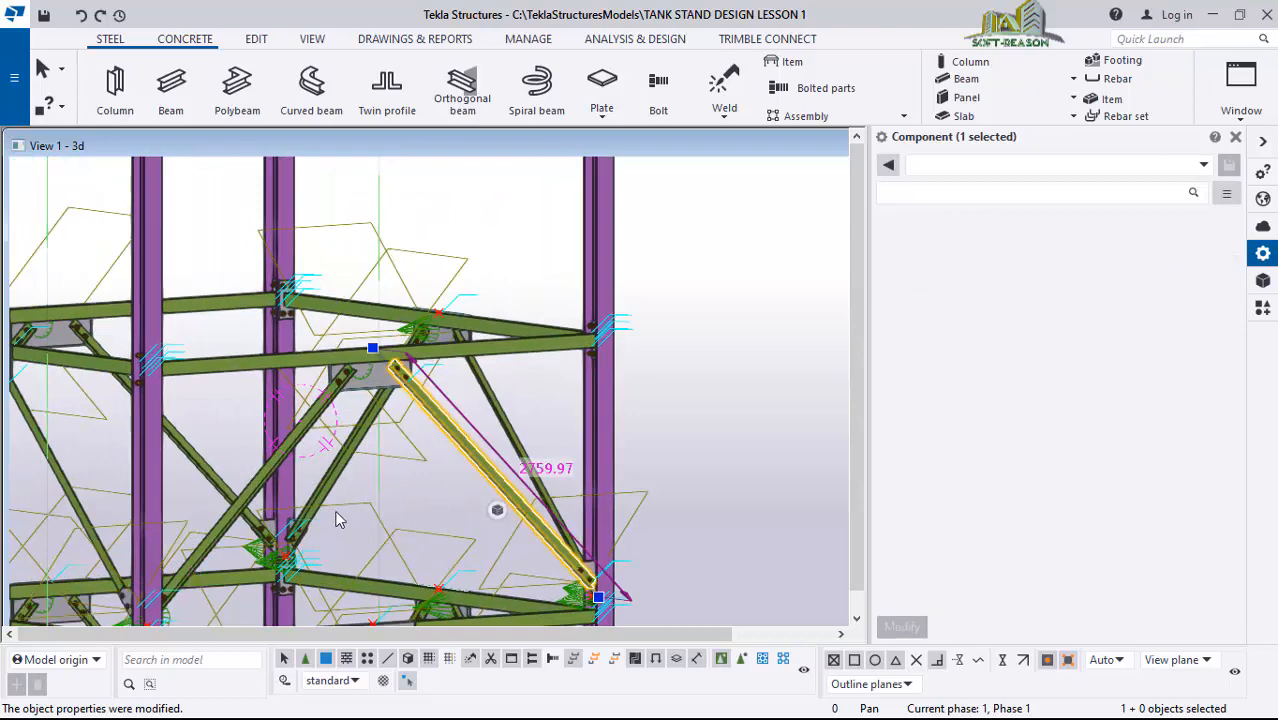
{"action": "left_click", "coordinate": [253, 503], "text": "ctrl"}
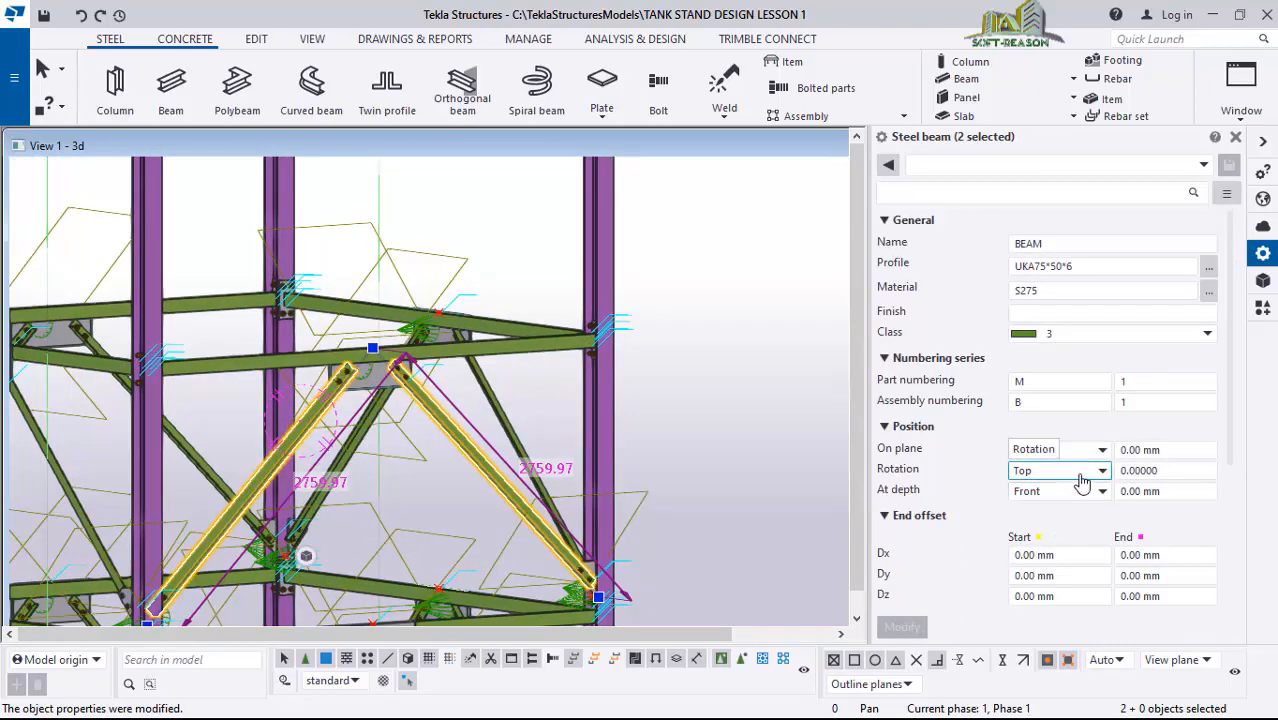
{"action": "scroll", "coordinate": [372, 342], "scroll_direction": "down", "scroll_amount": 5}
{"action": "scroll", "coordinate": [384, 583], "scroll_direction": "up", "scroll_amount": 2}
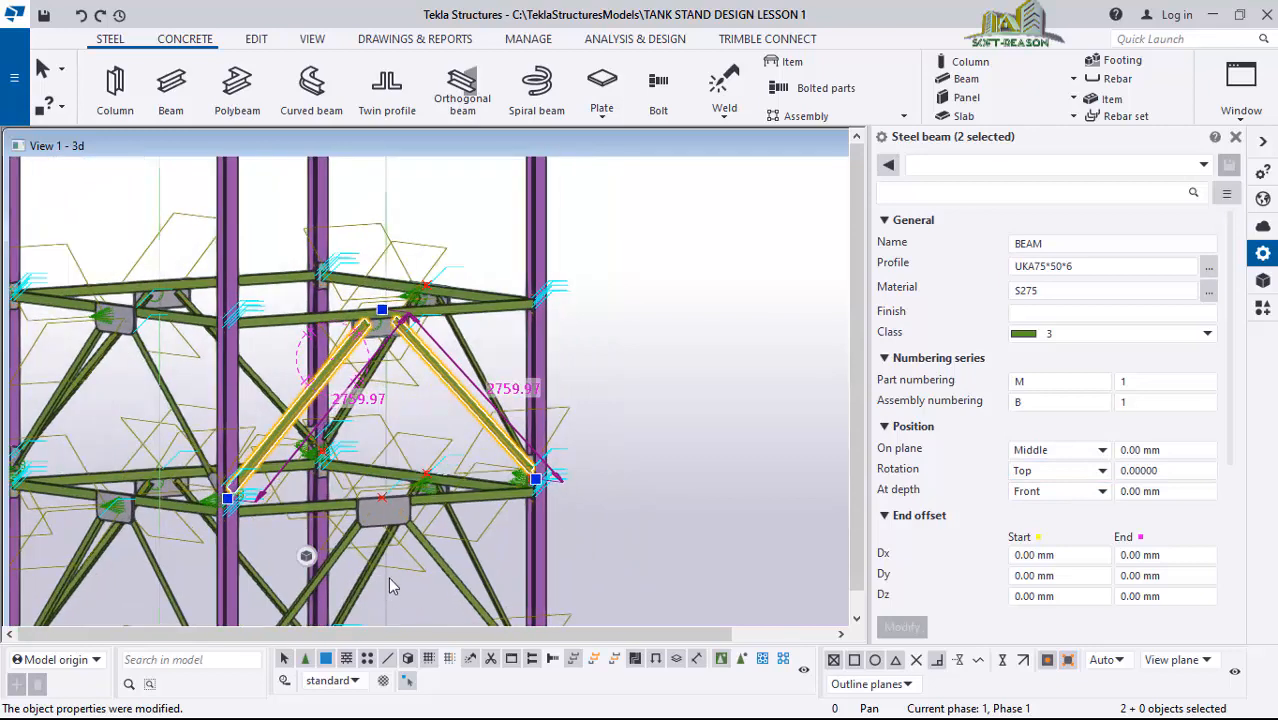
{"action": "left_click", "coordinate": [1099, 474]}
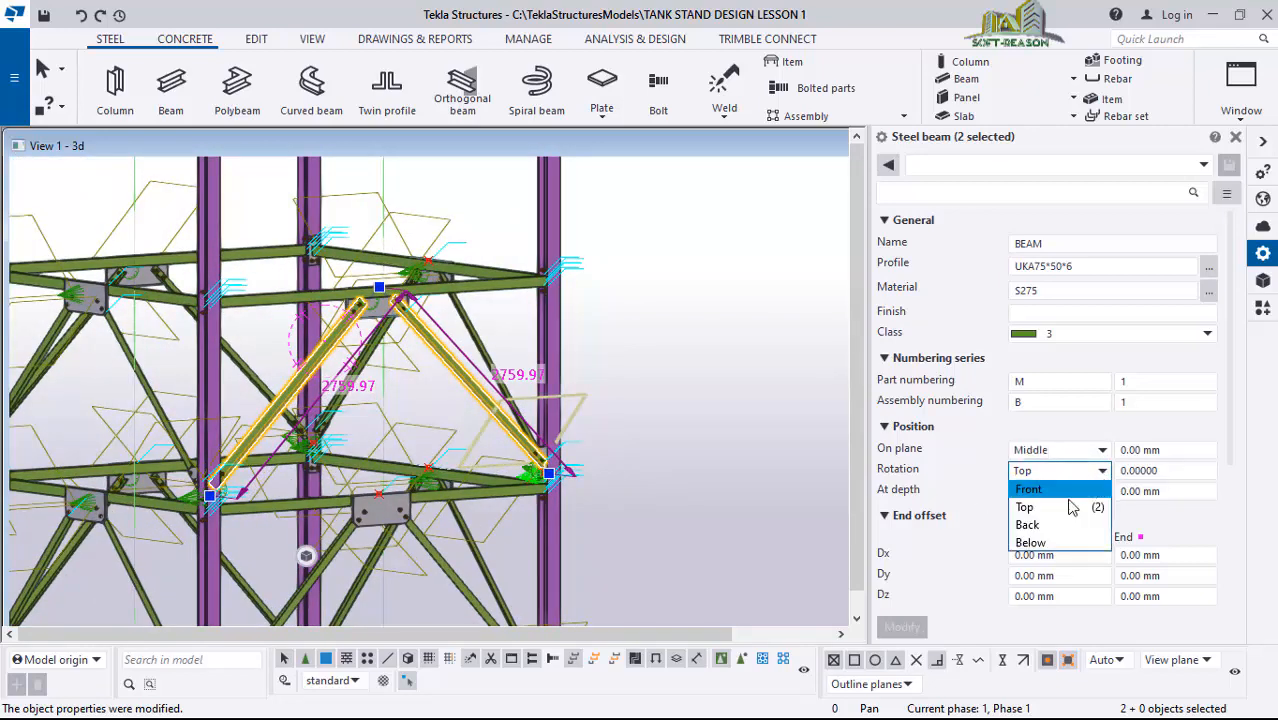
{"action": "left_click", "coordinate": [1036, 544]}
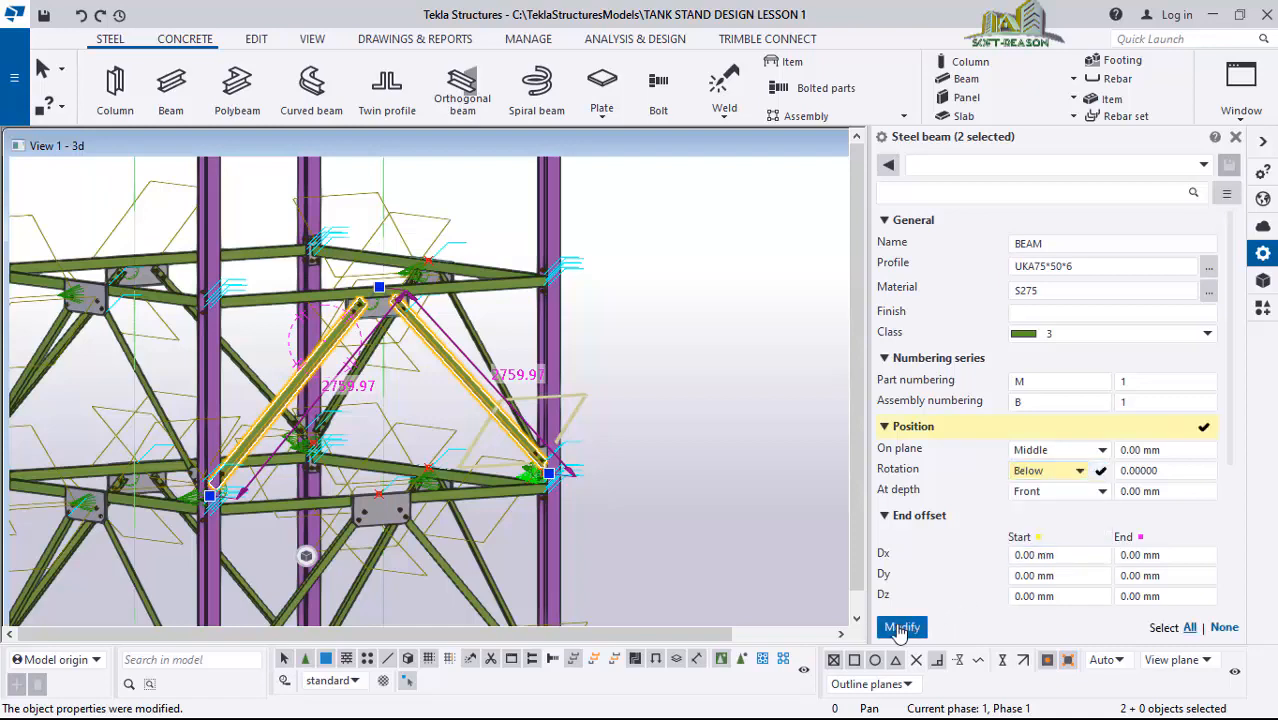
{"action": "scroll", "coordinate": [500, 458], "scroll_direction": "up", "scroll_amount": 6}
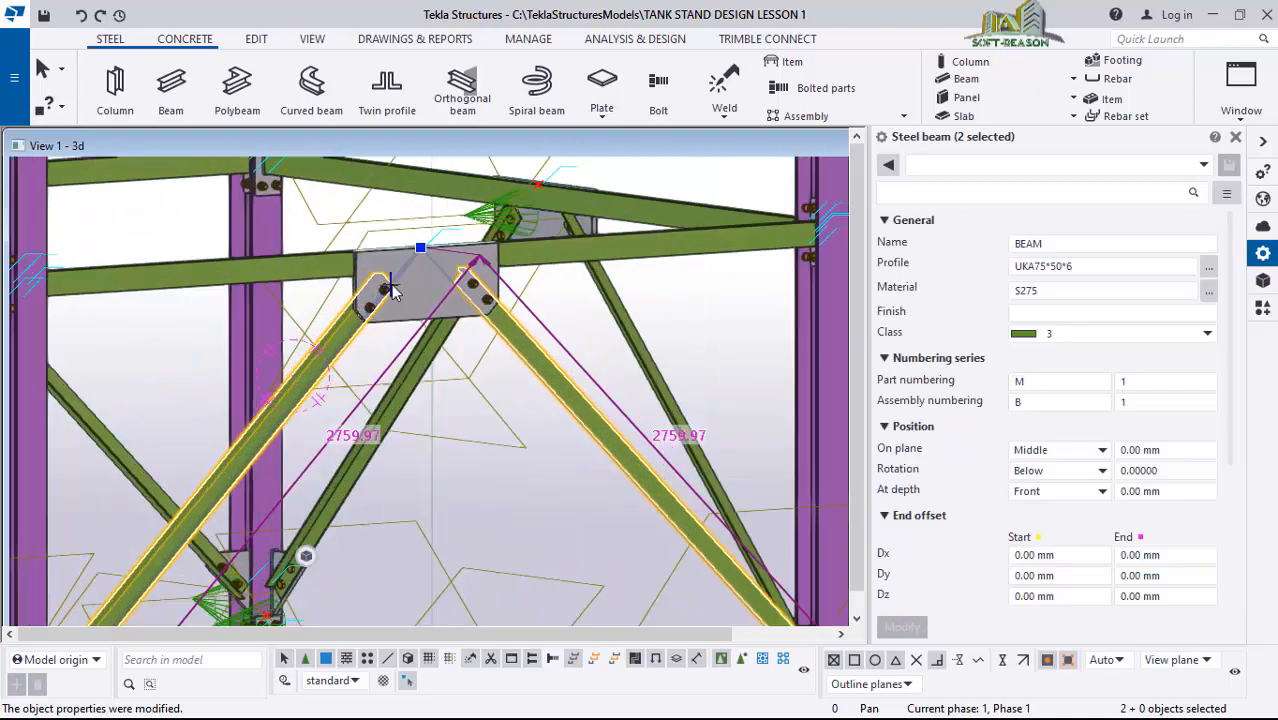
{"action": "left_click", "coordinate": [450, 246]}
{"action": "scroll", "coordinate": [440, 222], "scroll_direction": "down", "scroll_amount": 6}
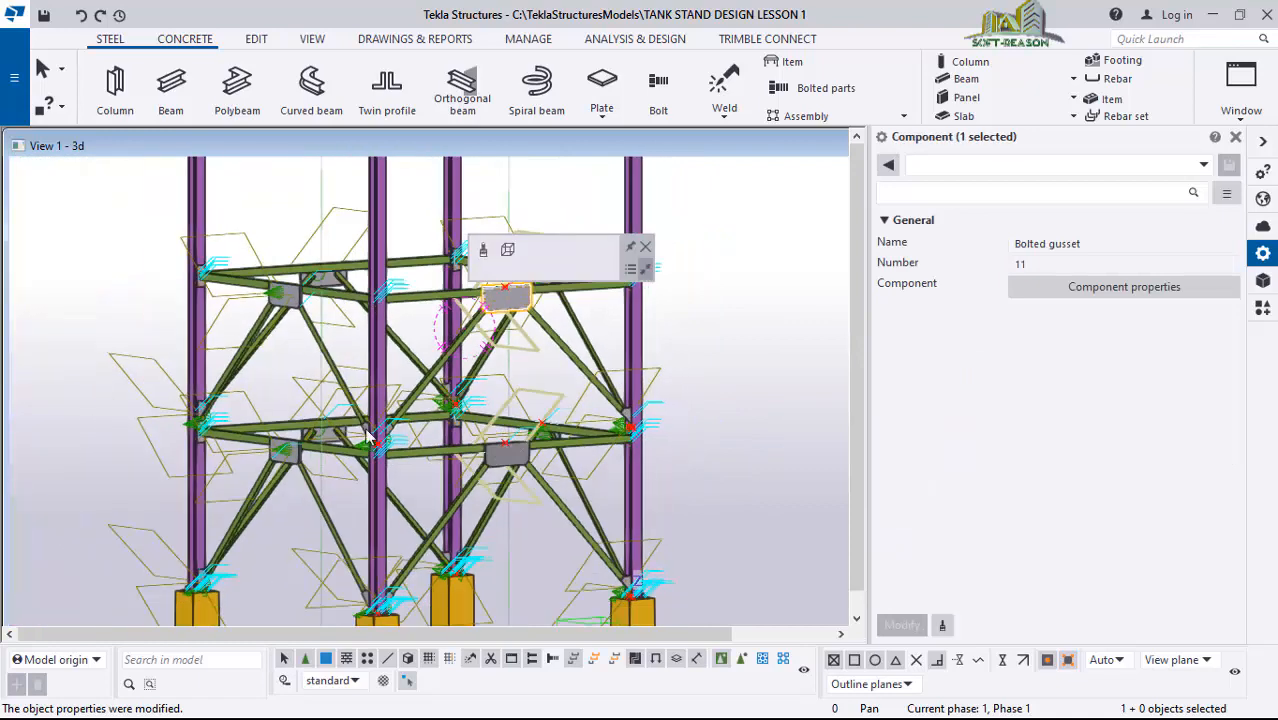
{"action": "left_click", "coordinate": [517, 370]}
- Select the four second-level diagonals on two adjacent faces of the tank stand
{"action": "scroll", "coordinate": [517, 369], "scroll_direction": "up", "scroll_amount": 4}
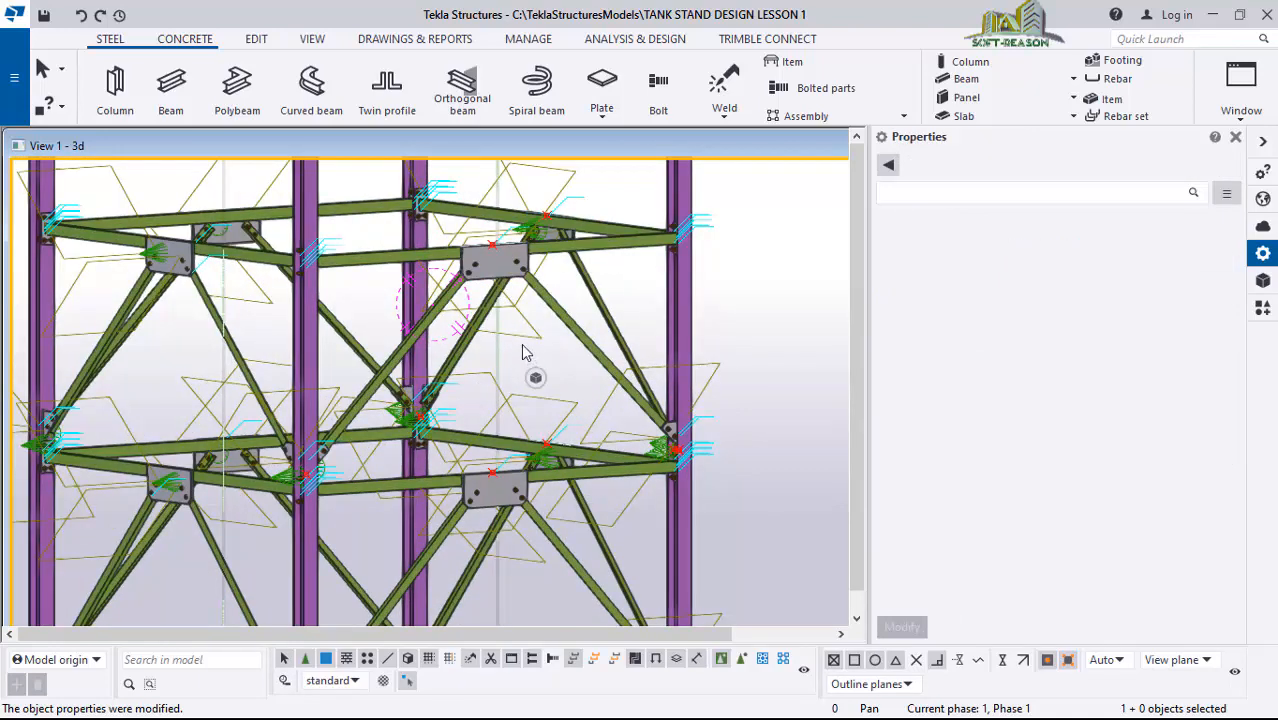
{"action": "scroll", "coordinate": [514, 371], "scroll_direction": "up", "scroll_amount": 1}
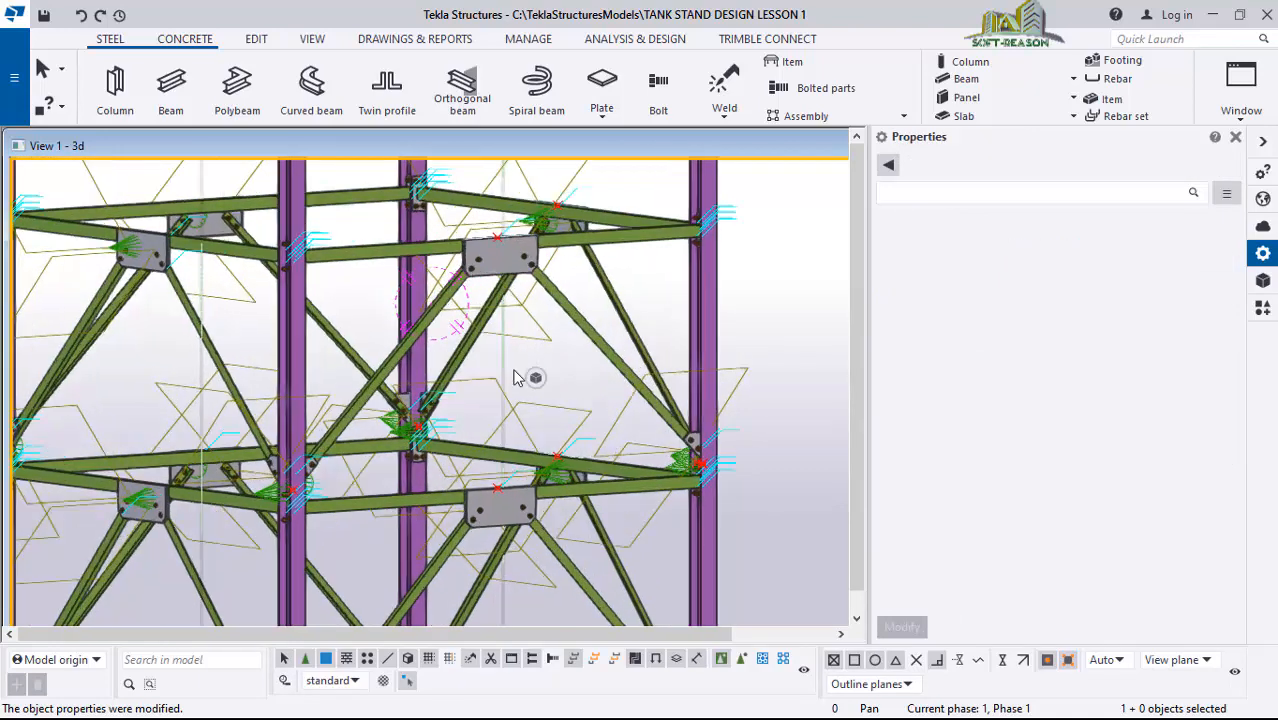
{"action": "left_click", "coordinate": [338, 346]}
{"action": "scroll", "coordinate": [208, 411], "scroll_direction": "down", "scroll_amount": 1}
{"action": "middle_click_drag", "start_coordinate": [227, 385], "coordinate": [188, 405], "text": "ctrl"}
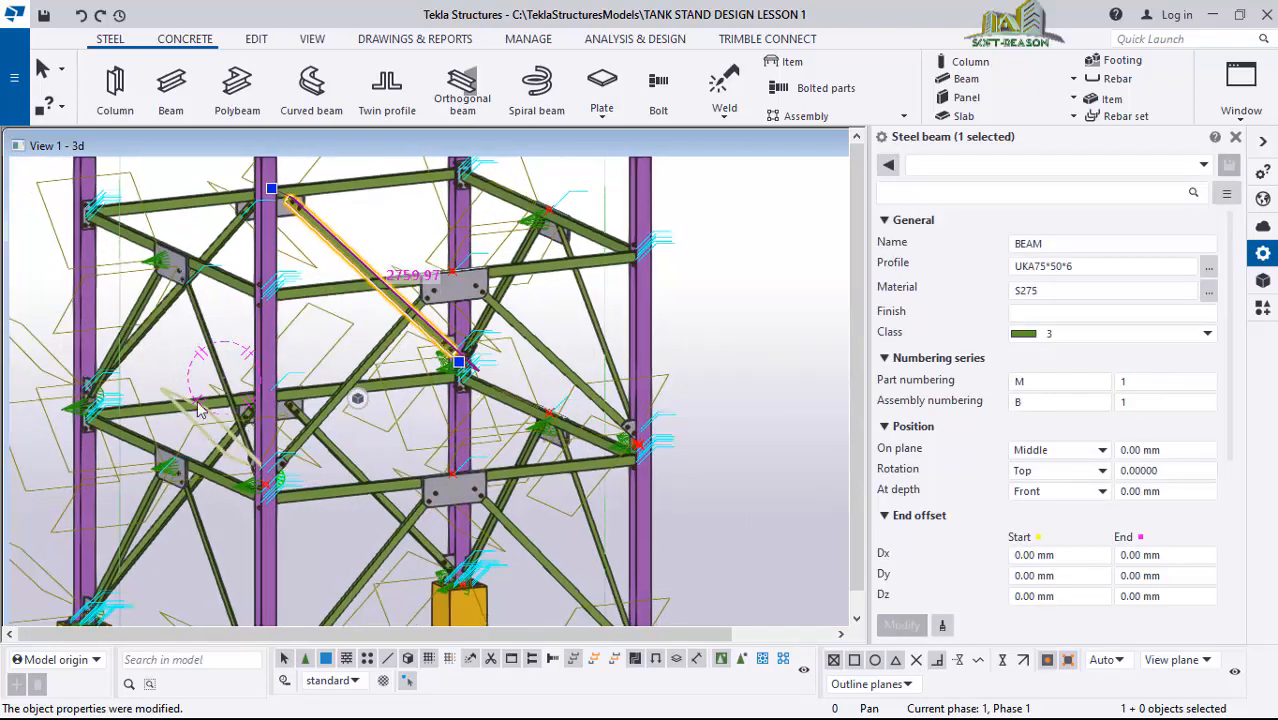
{"action": "left_click", "coordinate": [229, 236], "text": "ctrl"}
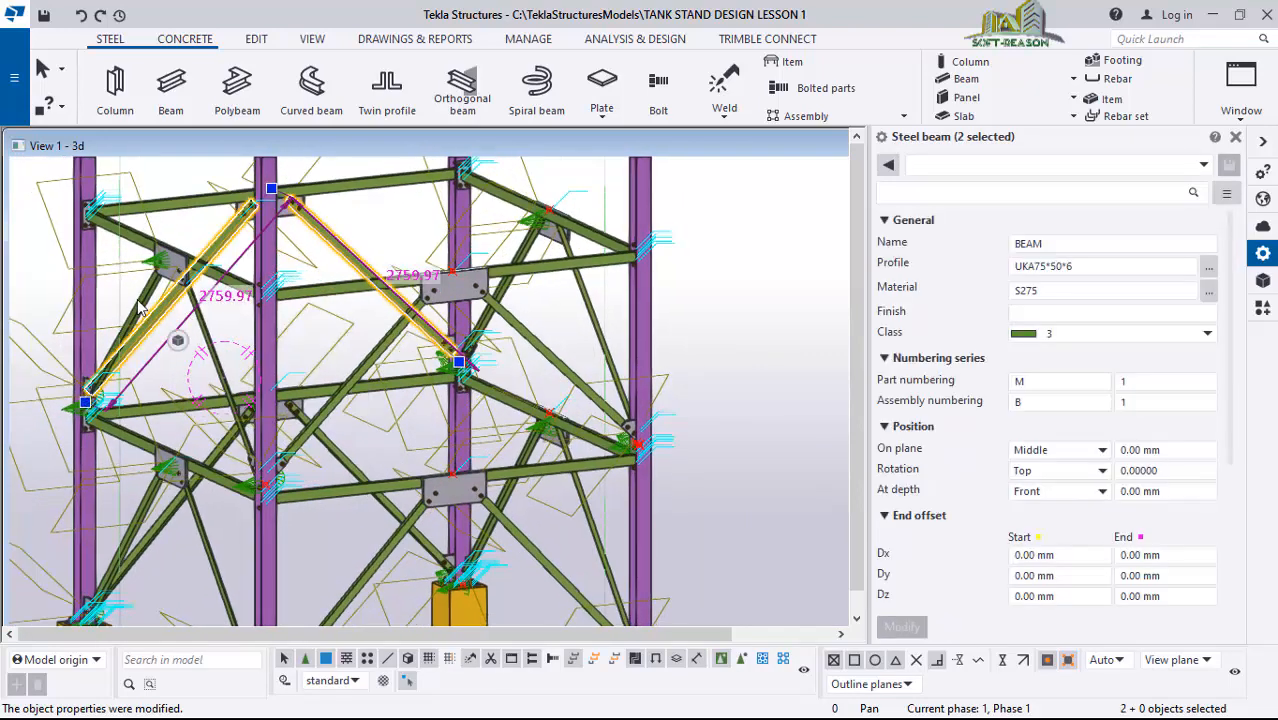
{"action": "left_click", "coordinate": [200, 338], "text": "ctrl"}
{"action": "scroll", "coordinate": [202, 335], "scroll_direction": "up", "scroll_amount": 2}
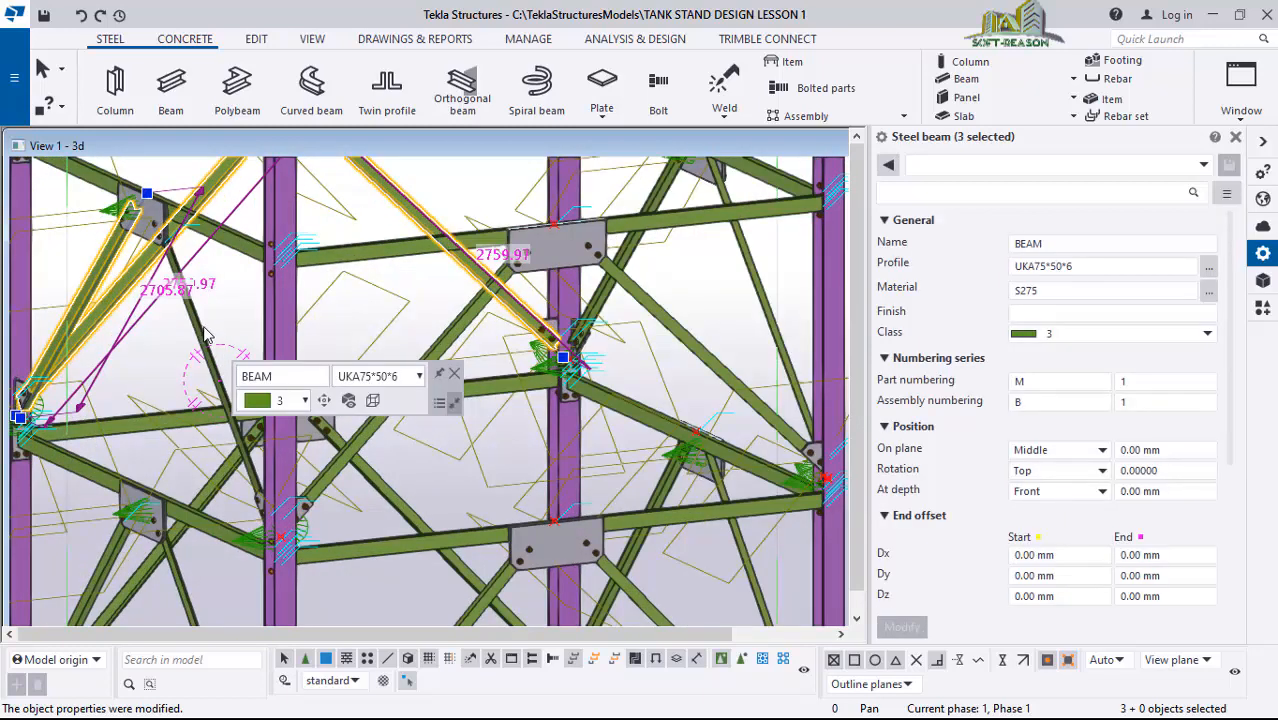
{"action": "left_click", "coordinate": [208, 340], "text": "ctrl"}
{"action": "scroll", "coordinate": [206, 342], "scroll_direction": "down", "scroll_amount": 3}
{"action": "scroll", "coordinate": [563, 342], "scroll_direction": "up", "scroll_amount": 3}
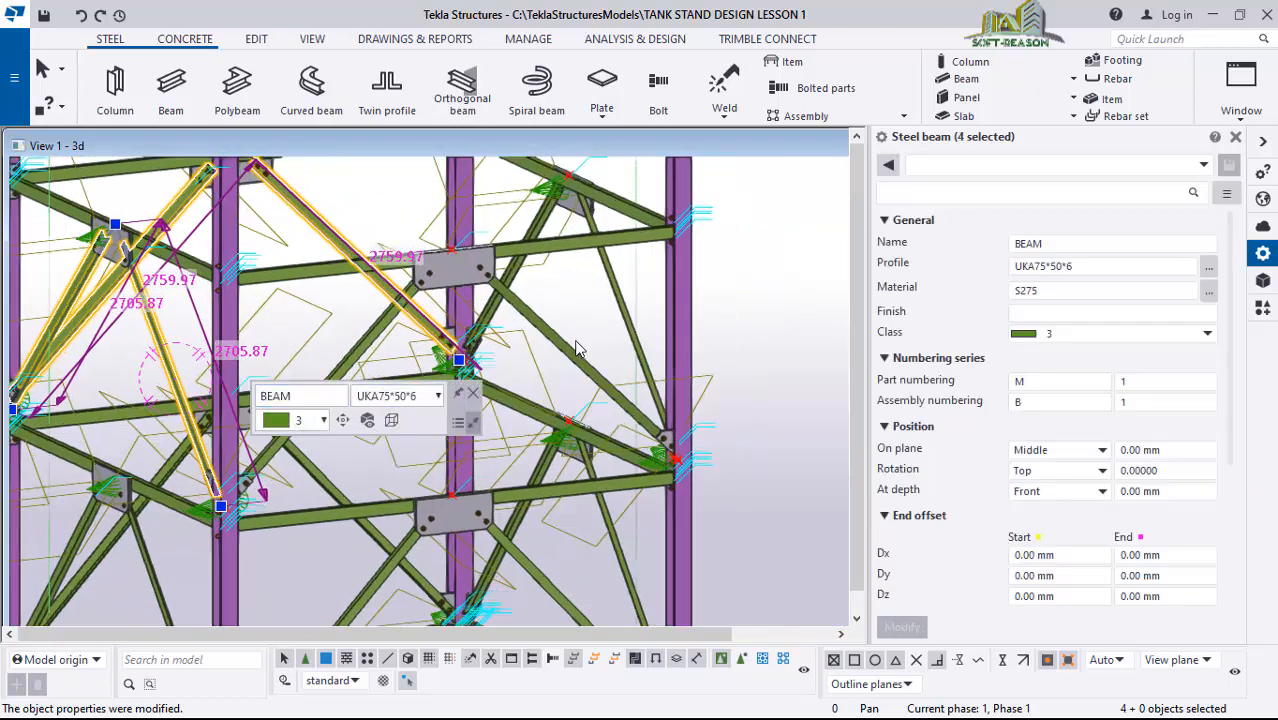
- Add the four second-level diagonals on the other two faces to the selection
{"action": "left_click", "coordinate": [562, 350], "text": "ctrl"}
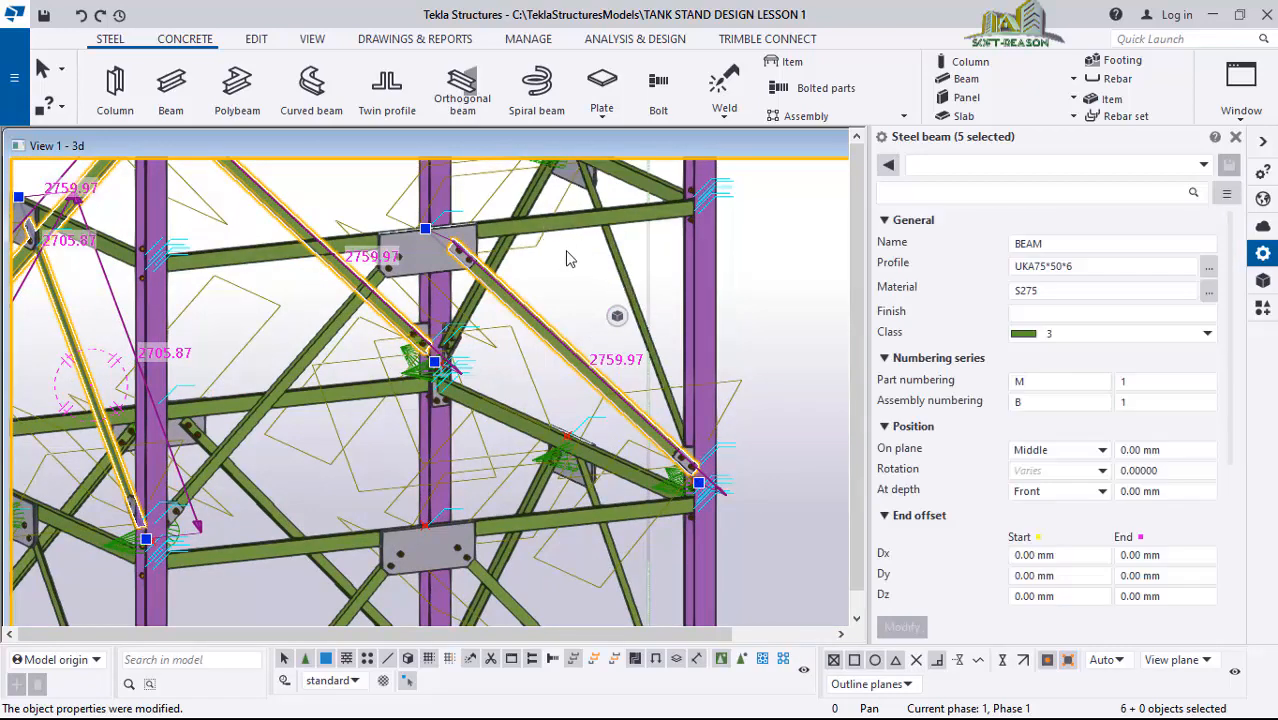
{"action": "left_click", "coordinate": [620, 255], "text": "ctrl"}
{"action": "left_click", "coordinate": [500, 262], "text": "ctrl"}
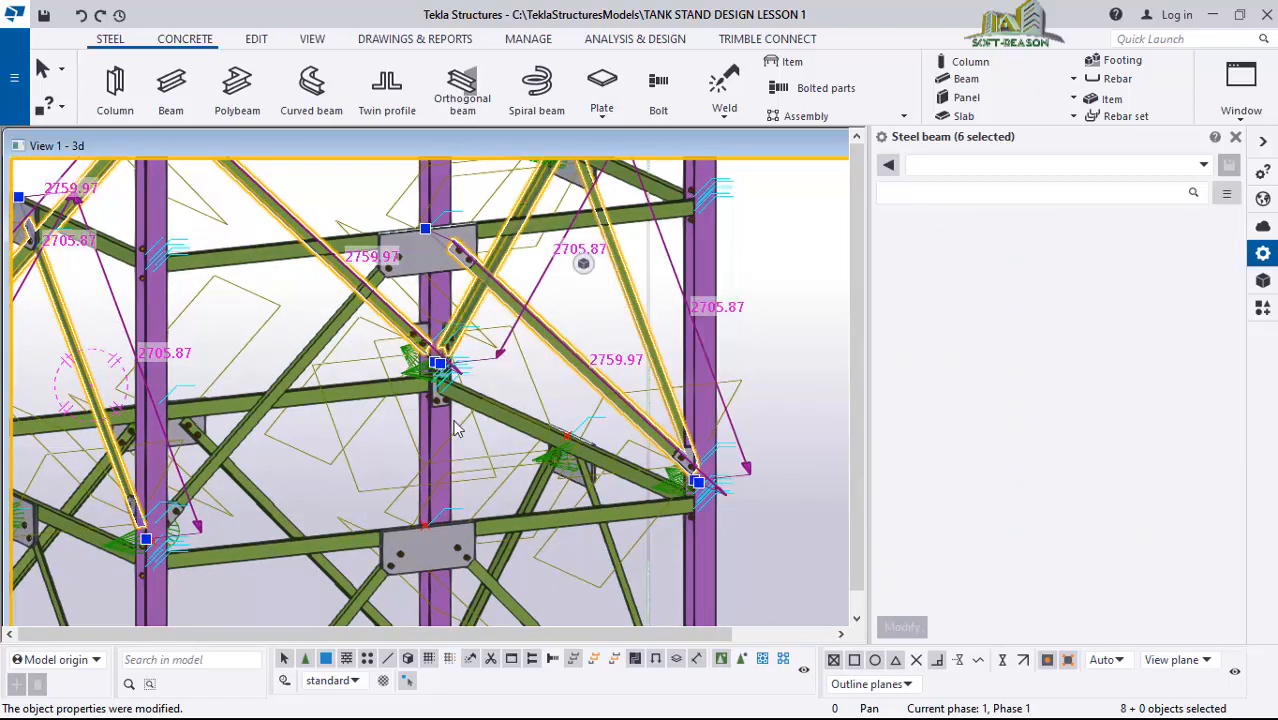
{"action": "scroll", "coordinate": [400, 440], "scroll_direction": "down", "scroll_amount": 2}
{"action": "middle_click_drag", "start_coordinate": [373, 365], "coordinate": [497, 387]}
{"action": "scroll", "coordinate": [512, 366], "scroll_direction": "up", "scroll_amount": 1}
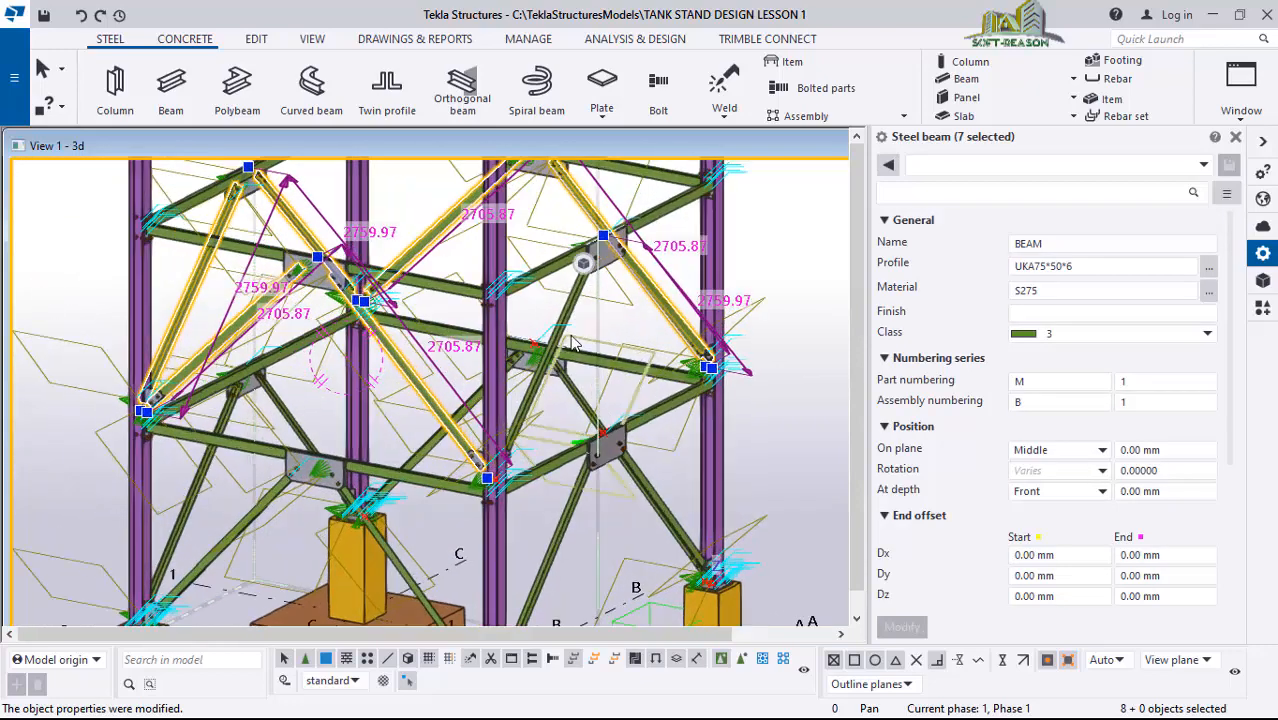
{"action": "scroll", "coordinate": [573, 343], "scroll_direction": "up", "scroll_amount": 2}
{"action": "left_click", "coordinate": [568, 308], "text": "ctrl"}
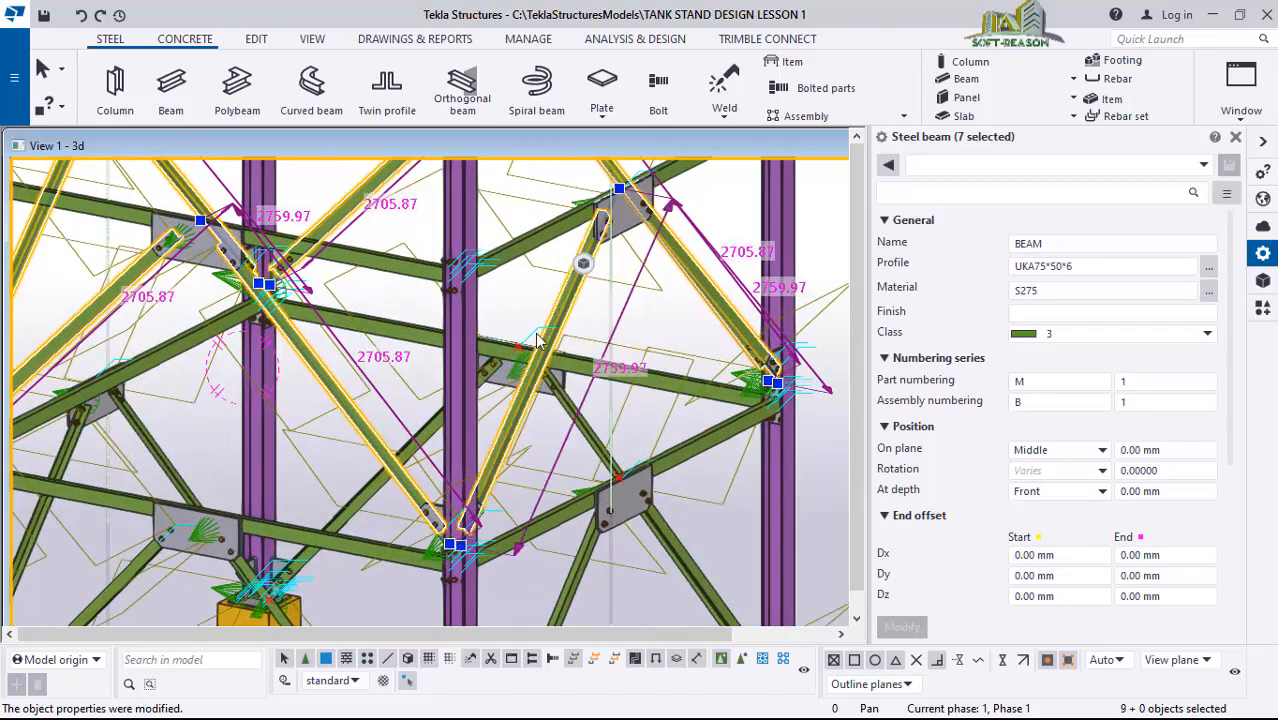
{"action": "scroll", "coordinate": [328, 414], "scroll_direction": "down", "scroll_amount": 4}
{"action": "scroll", "coordinate": [330, 415], "scroll_direction": "down", "scroll_amount": 3}
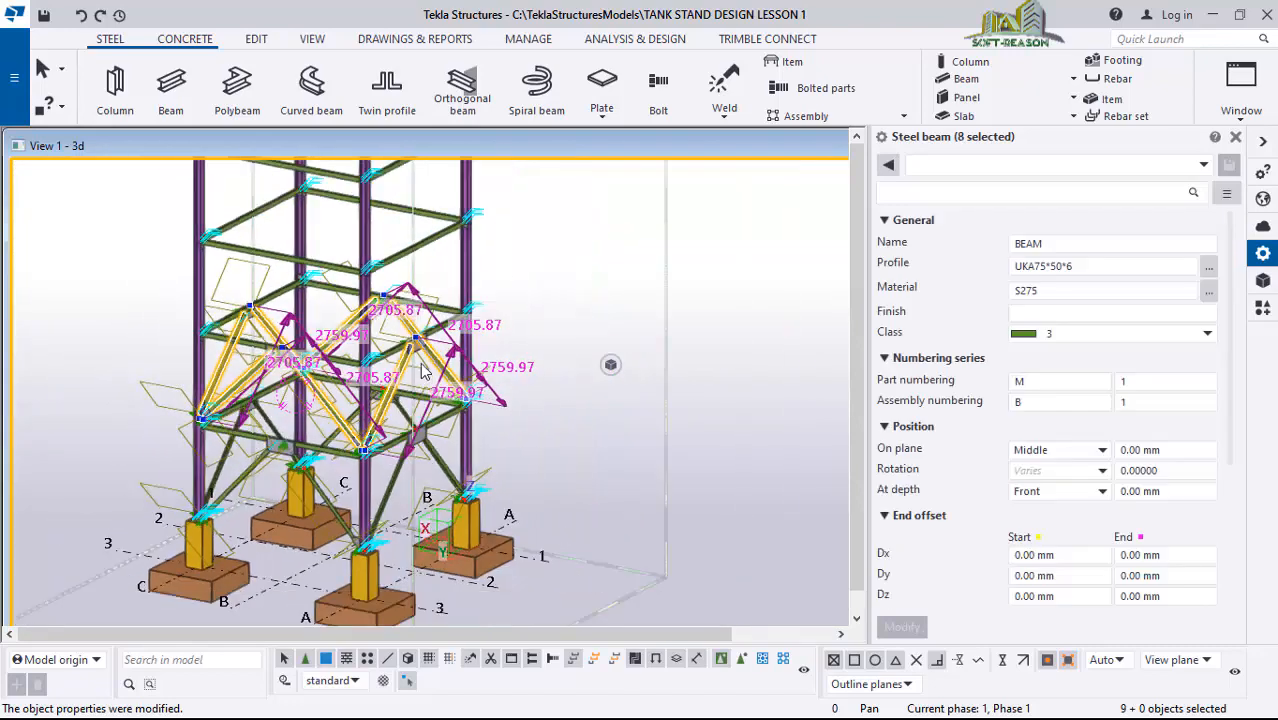
- Copy the eight selected diagonals linearly up the stand, with dX 0, dY 0, dZ 2000 mm and 4 copies, and end the command
{"action": "right_click", "coordinate": [500, 293]}
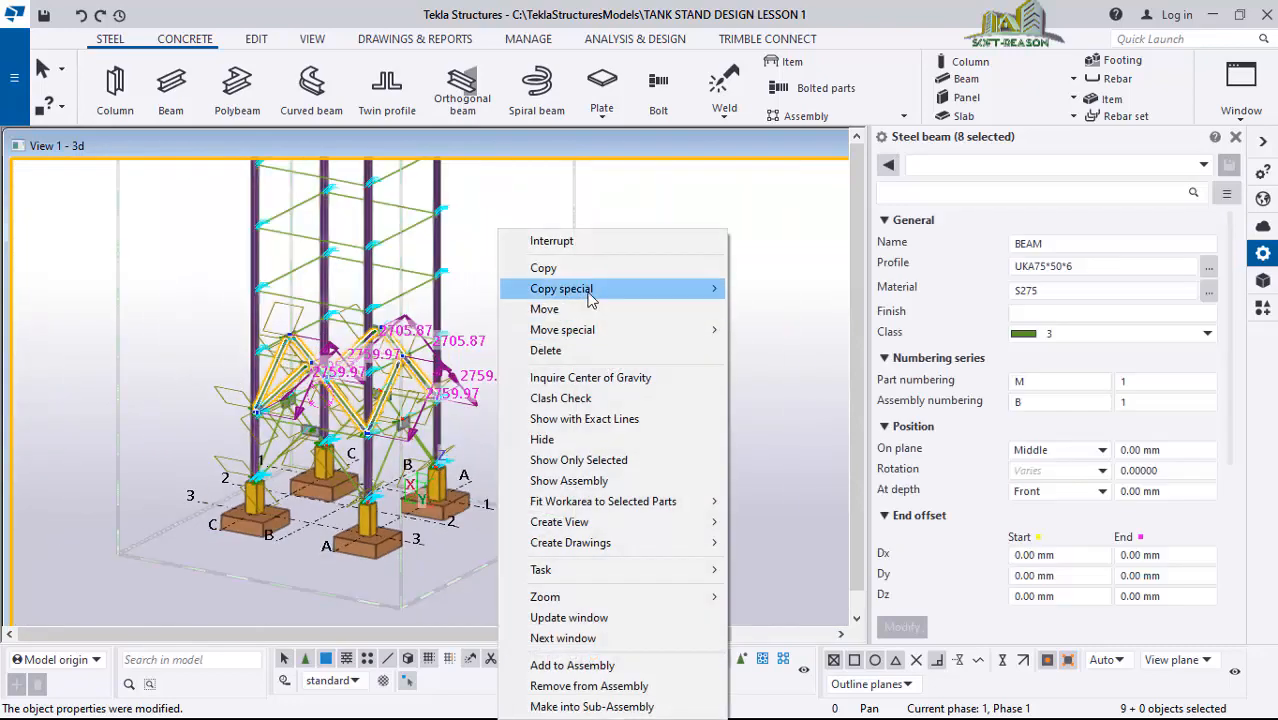
{"action": "mouse_move", "coordinate": [590, 299]}
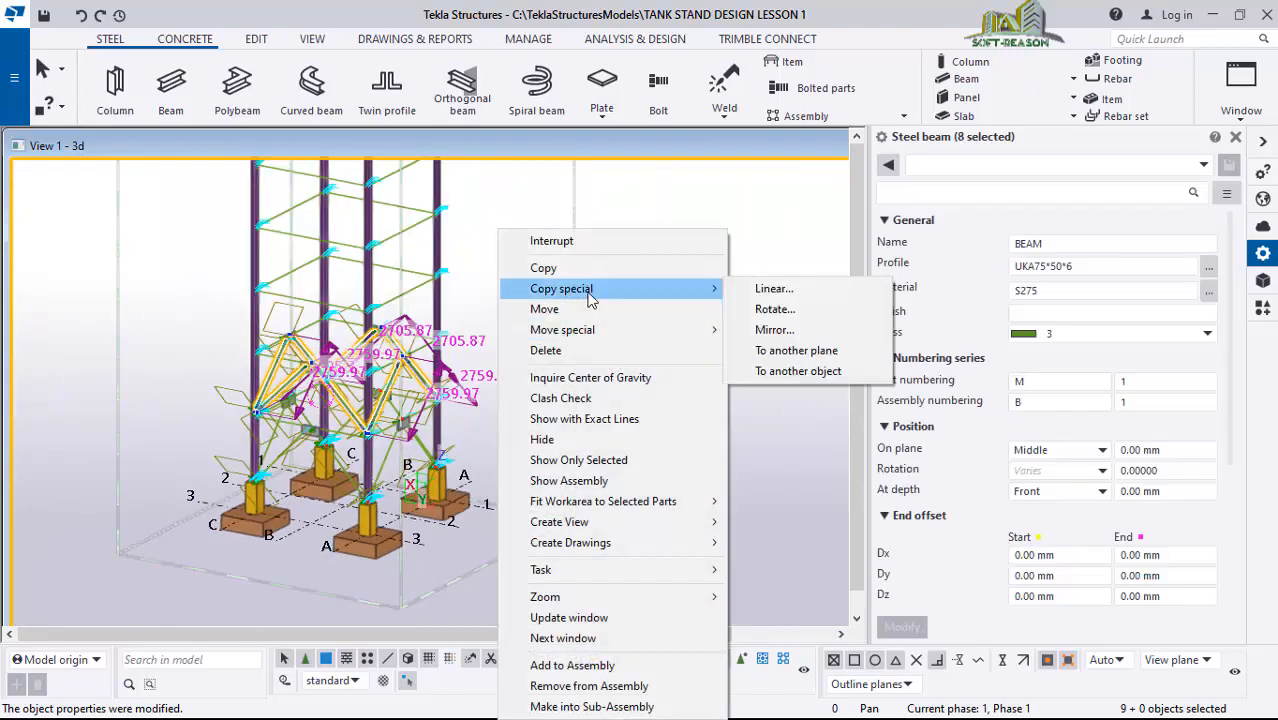
{"action": "left_click", "coordinate": [770, 289]}
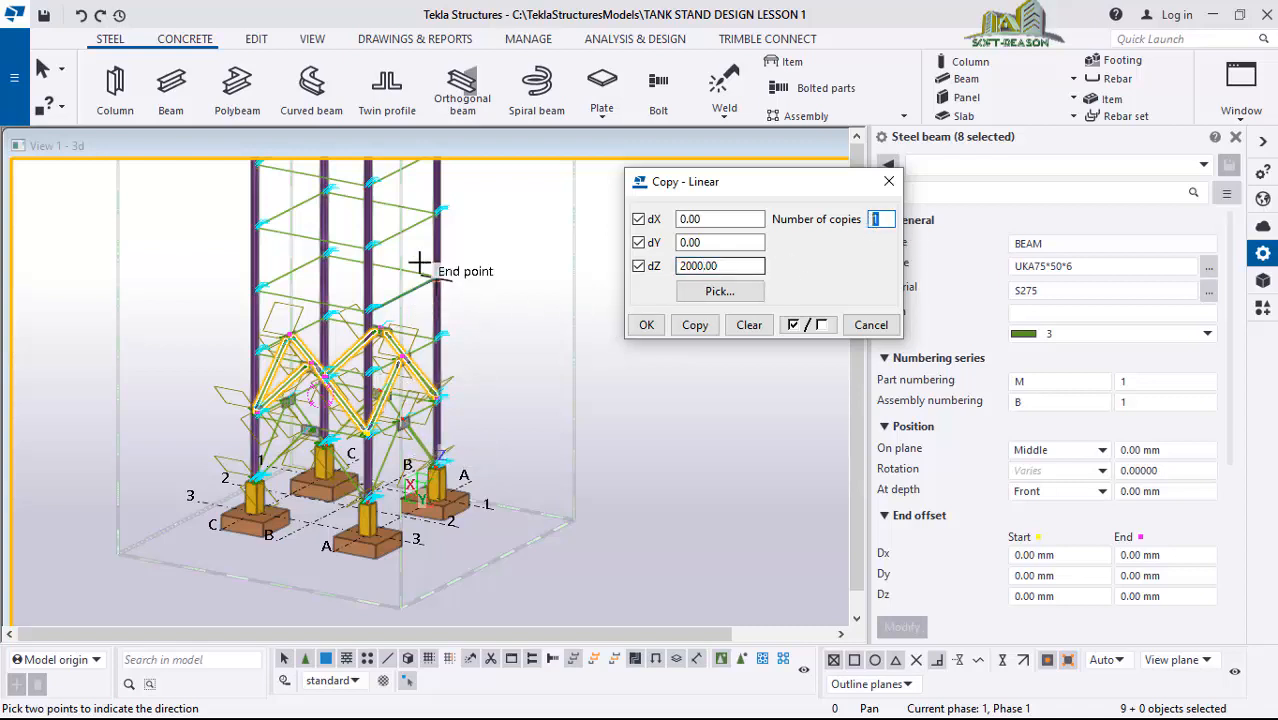
{"action": "scroll", "coordinate": [411, 337], "scroll_direction": "down", "scroll_amount": 5}
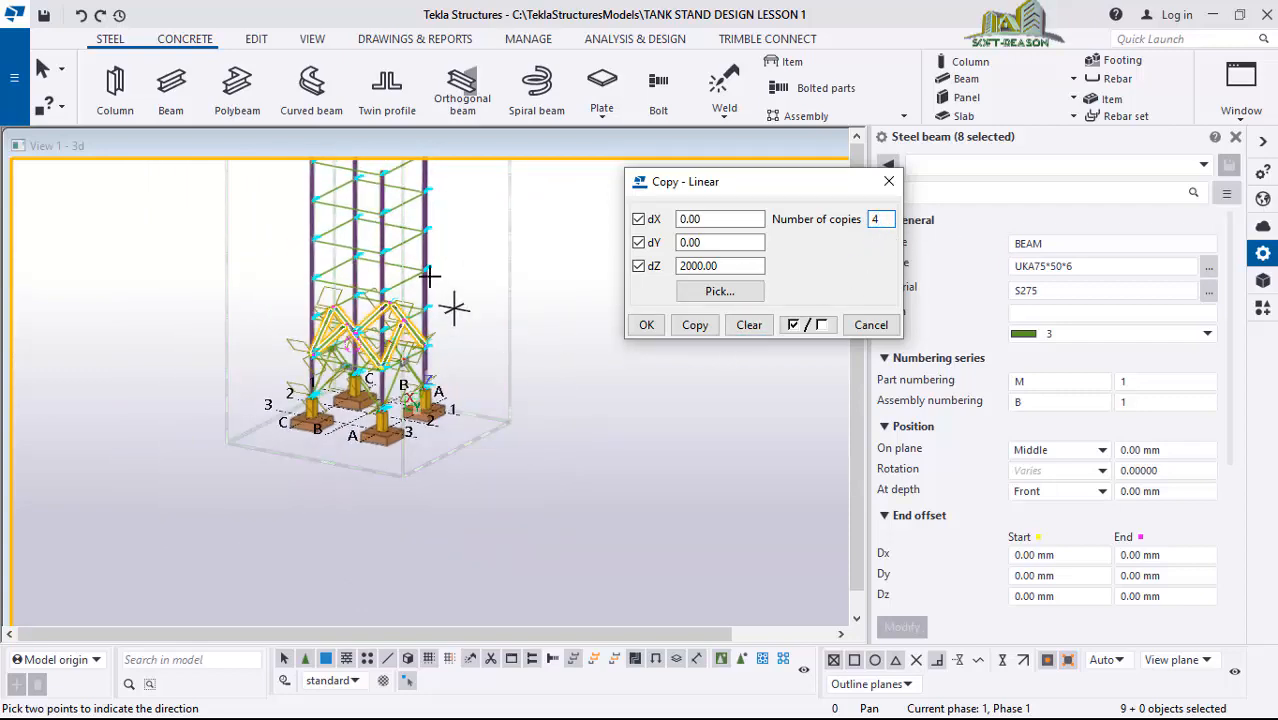
{"action": "scroll", "coordinate": [454, 309], "scroll_direction": "up", "scroll_amount": 5}
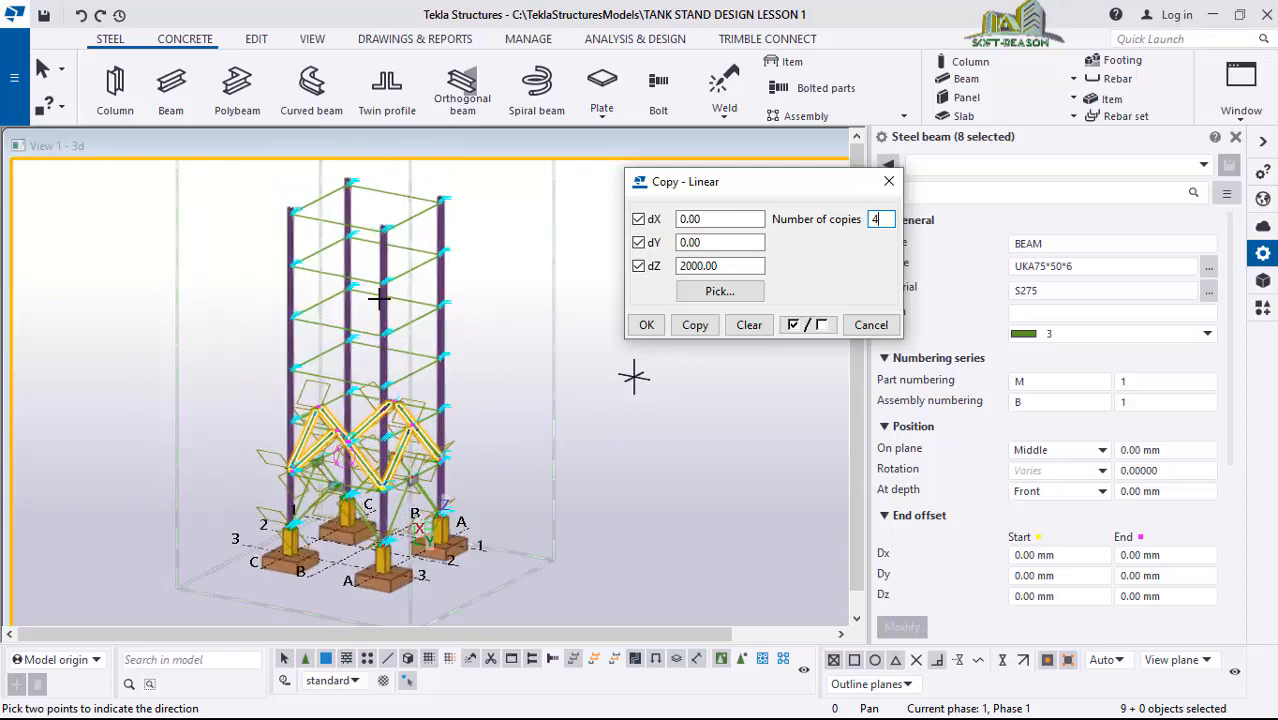
{"action": "scroll", "coordinate": [379, 298], "scroll_direction": "up", "scroll_amount": 1}
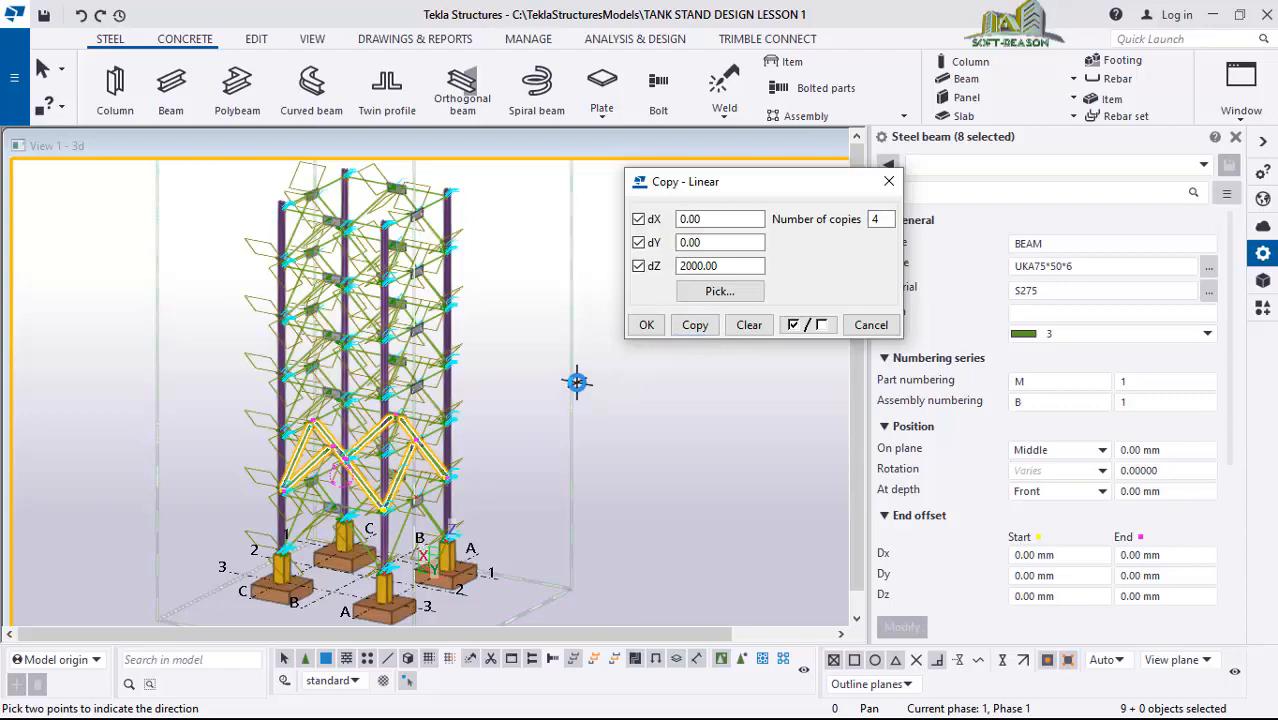
{"action": "scroll", "coordinate": [371, 250], "scroll_direction": "up", "scroll_amount": 4}
{"action": "scroll", "coordinate": [270, 355], "scroll_direction": "up", "scroll_amount": 5}
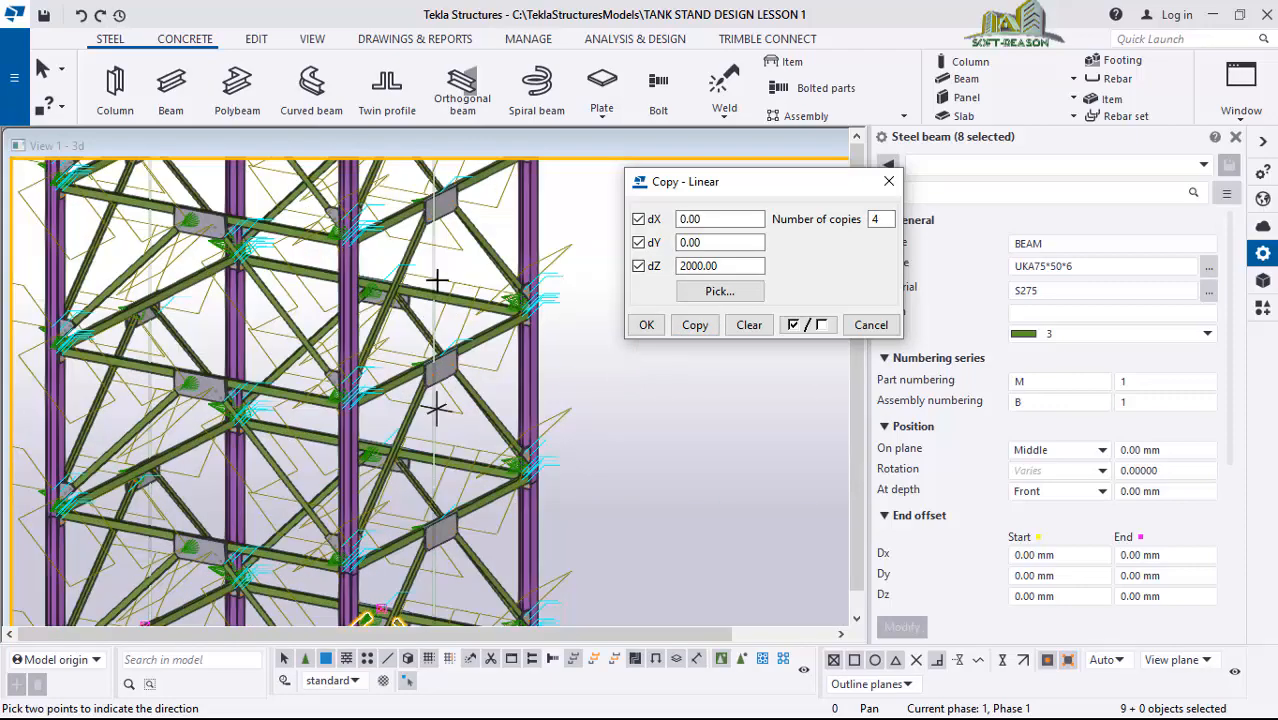
{"action": "scroll", "coordinate": [270, 355], "scroll_direction": "up", "scroll_amount": 2}
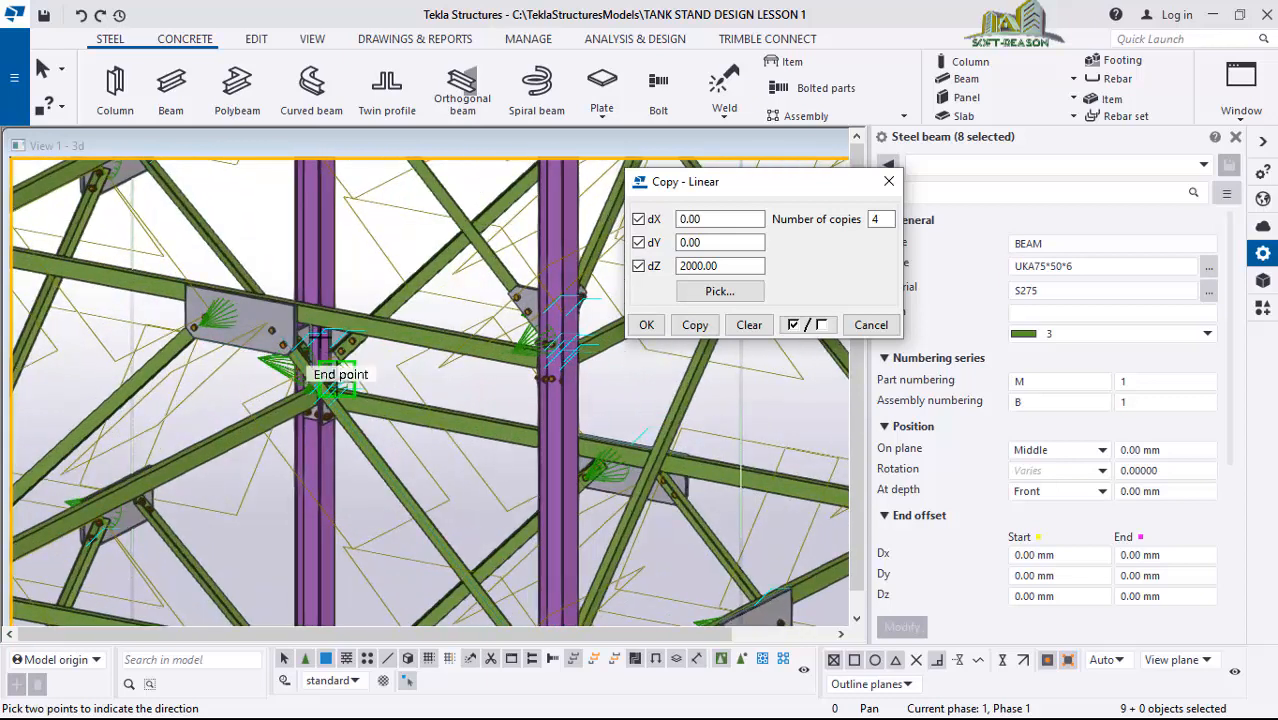
{"action": "scroll", "coordinate": [277, 352], "scroll_direction": "down", "scroll_amount": 6}
{"action": "scroll", "coordinate": [455, 308], "scroll_direction": "up", "scroll_amount": 2}
{"action": "scroll", "coordinate": [455, 308], "scroll_direction": "down", "scroll_amount": 3}
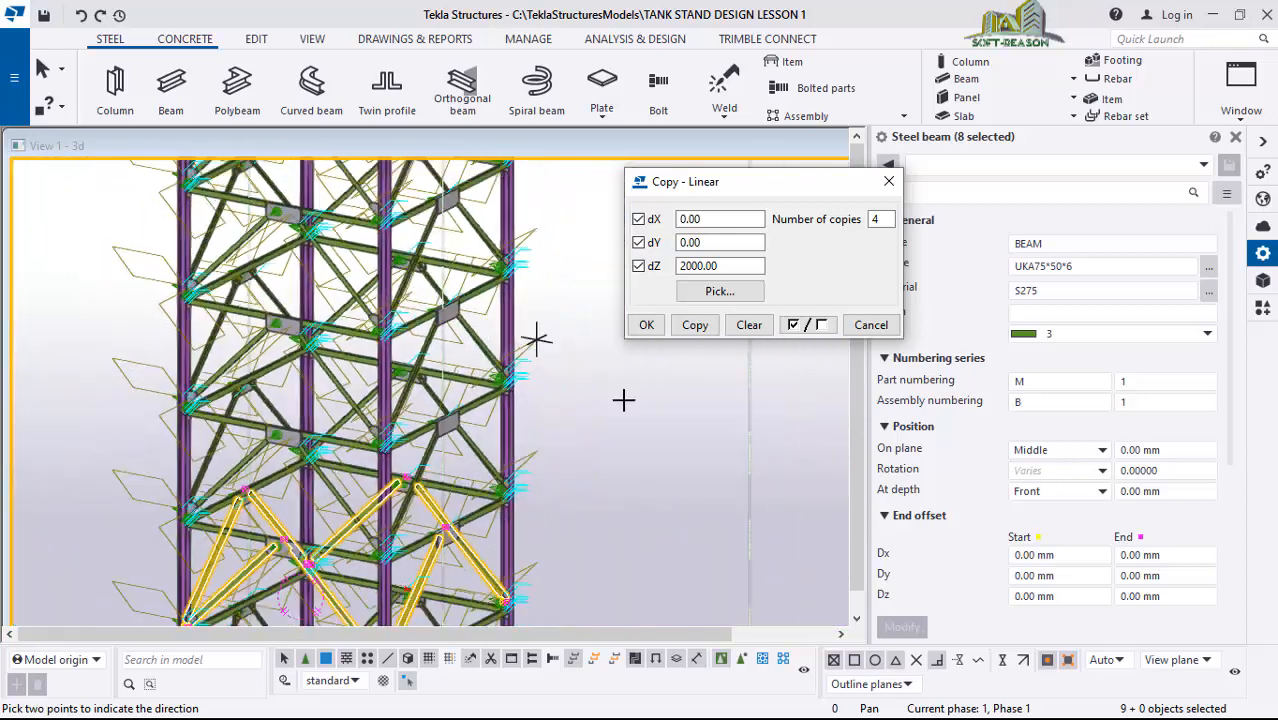
{"action": "left_click", "coordinate": [654, 333]}
{"action": "right_click", "coordinate": [562, 311]}
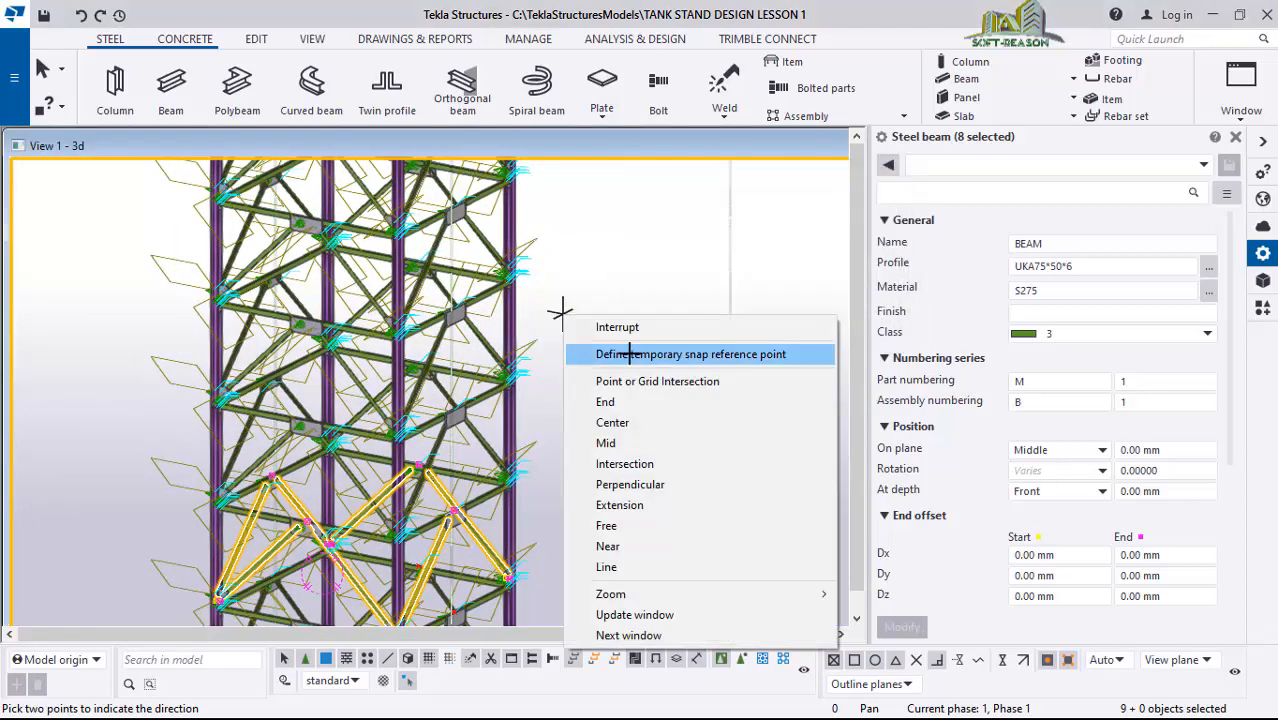
{"action": "left_click", "coordinate": [603, 334]}
- Examine the copied diagonals and their bolted gussets on the upper levels from several sides
{"action": "scroll", "coordinate": [457, 334], "scroll_direction": "up", "scroll_amount": 1}
{"action": "scroll", "coordinate": [571, 420], "scroll_direction": "down", "scroll_amount": 4}
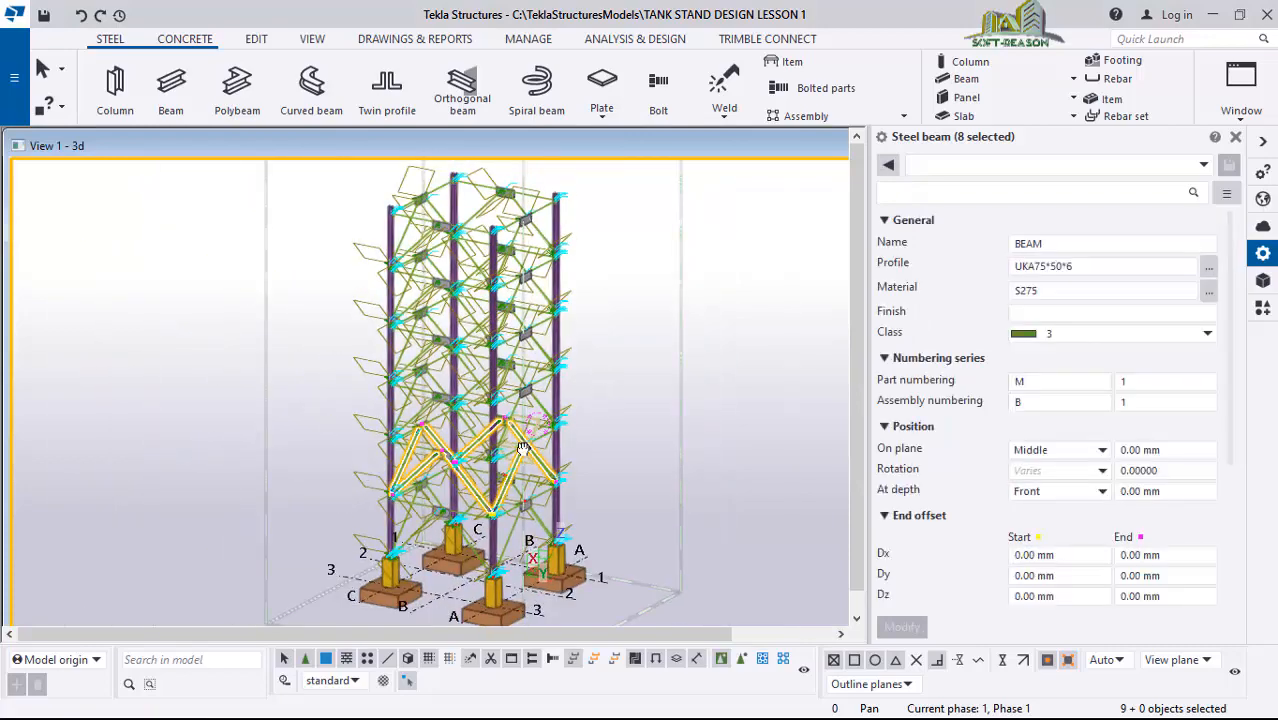
{"action": "middle_click_drag", "start_coordinate": [522, 449], "coordinate": [250, 420], "text": "ctrl"}
{"action": "scroll", "coordinate": [402, 326], "scroll_direction": "up", "scroll_amount": 3}
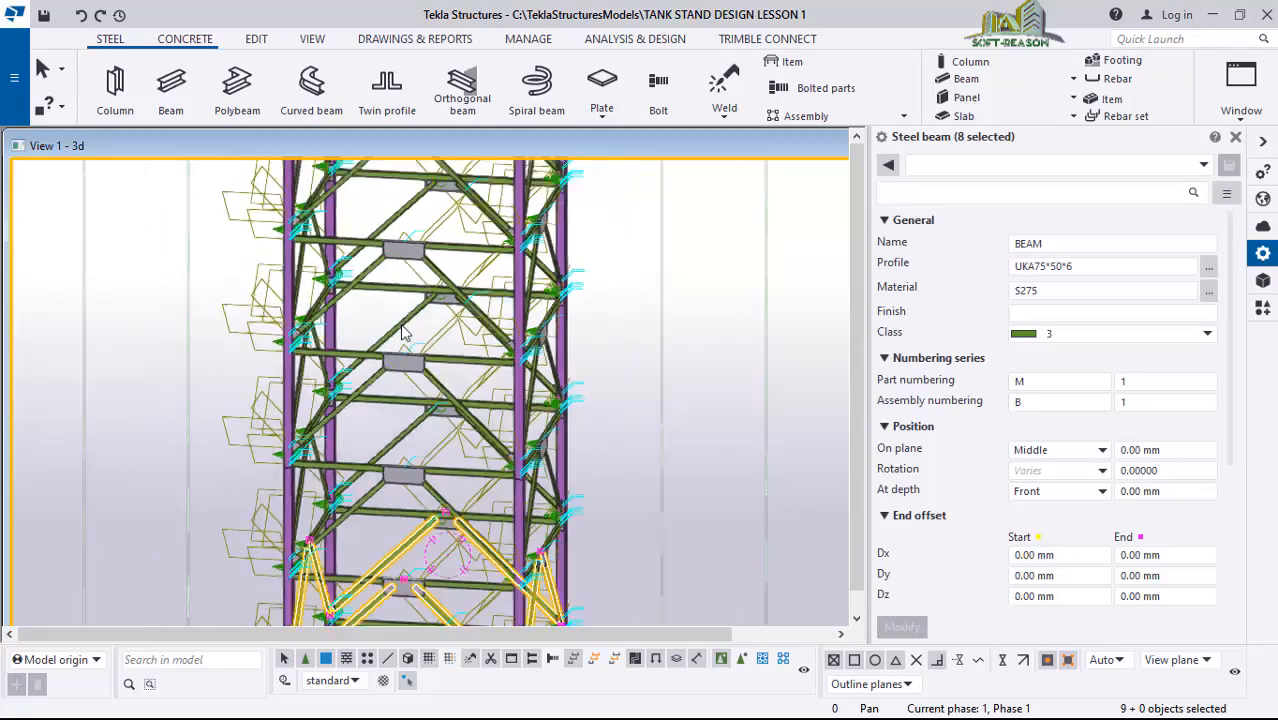
{"action": "scroll", "coordinate": [534, 290], "scroll_direction": "up", "scroll_amount": 6}
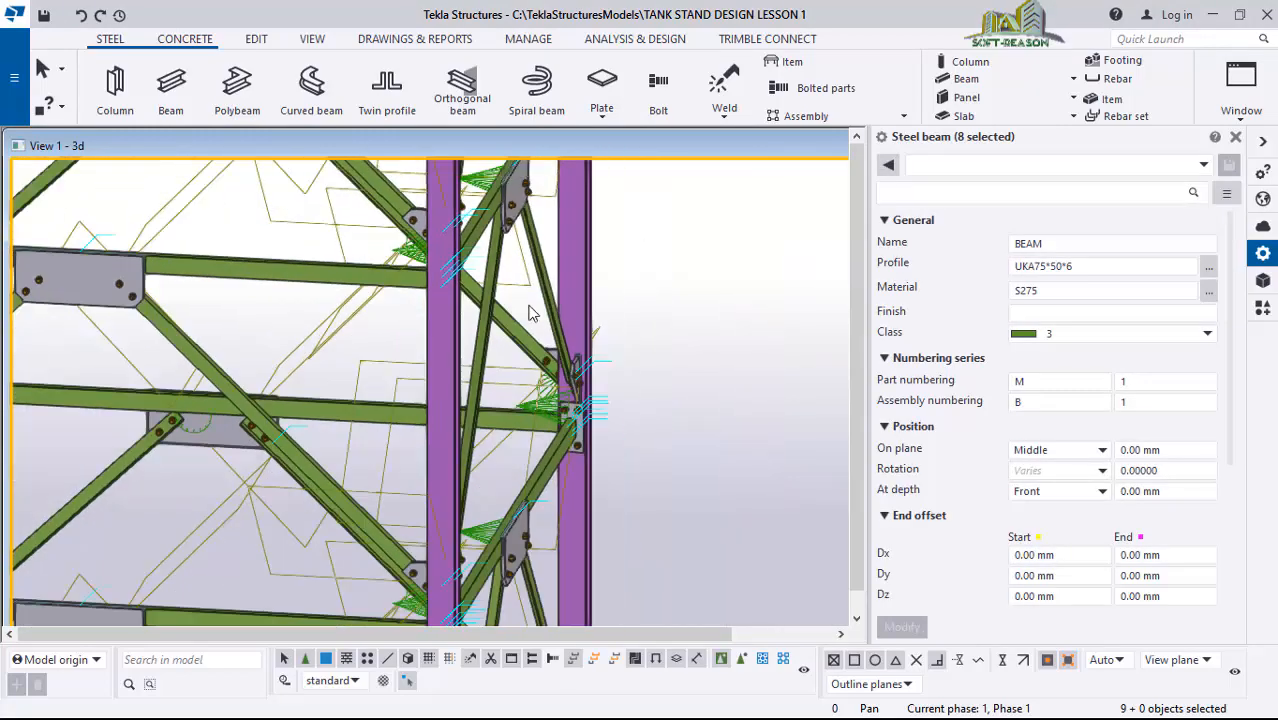
{"action": "scroll", "coordinate": [580, 370], "scroll_direction": "up", "scroll_amount": 4}
{"action": "scroll", "coordinate": [569, 430], "scroll_direction": "down", "scroll_amount": 5}
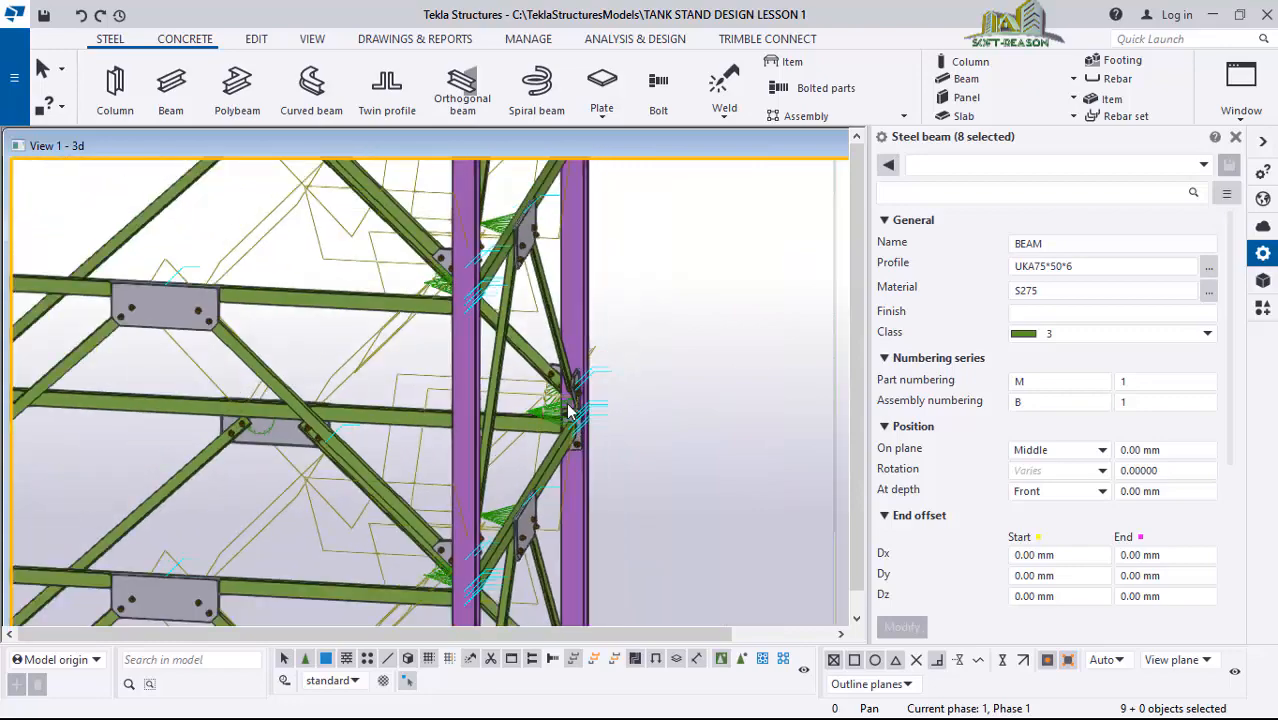
{"action": "scroll", "coordinate": [597, 384], "scroll_direction": "down", "scroll_amount": 4}
{"action": "scroll", "coordinate": [547, 205], "scroll_direction": "up", "scroll_amount": 3}
{"action": "middle_click_drag", "start_coordinate": [536, 314], "coordinate": [245, 317]}
{"action": "scroll", "coordinate": [245, 317], "scroll_direction": "down", "scroll_amount": 3}
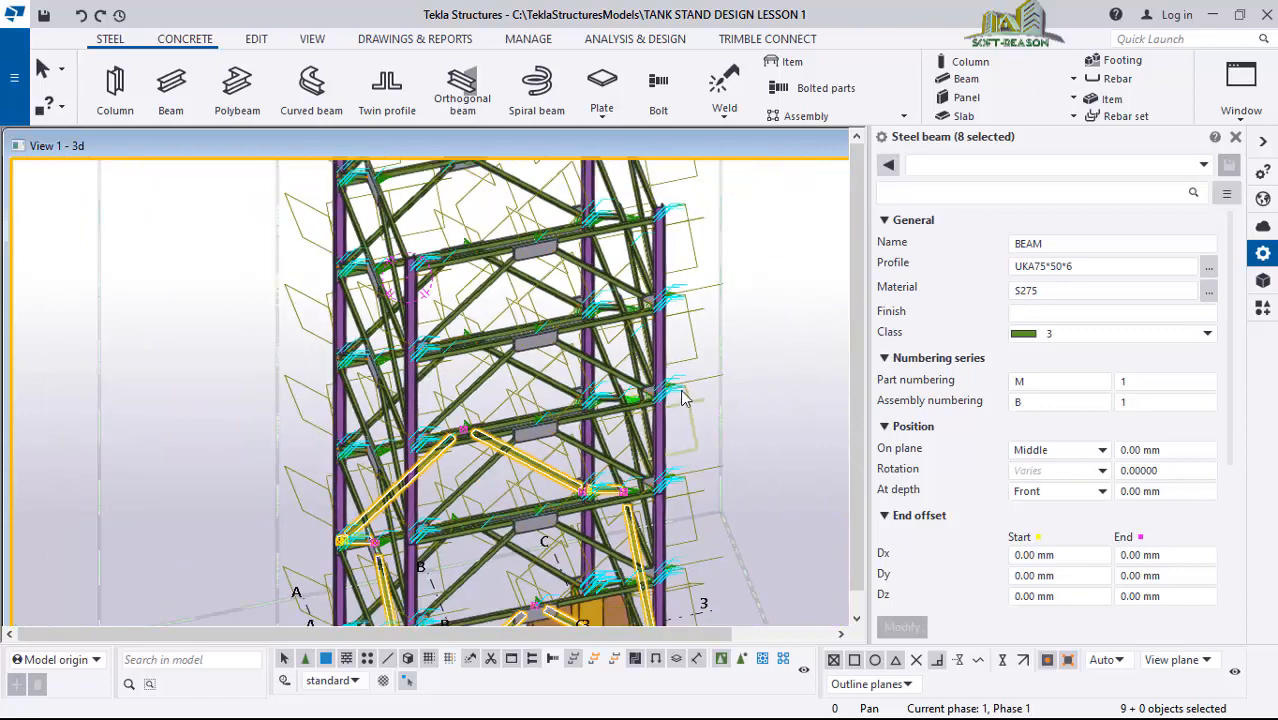
- Deselect the second-level diagonals and redraw the 3D view of the whole stand
{"action": "scroll", "coordinate": [648, 431], "scroll_direction": "up", "scroll_amount": 2}
{"action": "left_click", "coordinate": [456, 285]}
{"action": "scroll", "coordinate": [464, 290], "scroll_direction": "down", "scroll_amount": 3}
{"action": "middle_click_drag", "start_coordinate": [497, 371], "coordinate": [368, 347], "text": "ctrl"}
{"action": "scroll", "coordinate": [378, 381], "scroll_direction": "down", "scroll_amount": 3}
{"action": "right_click", "coordinate": [610, 295]}
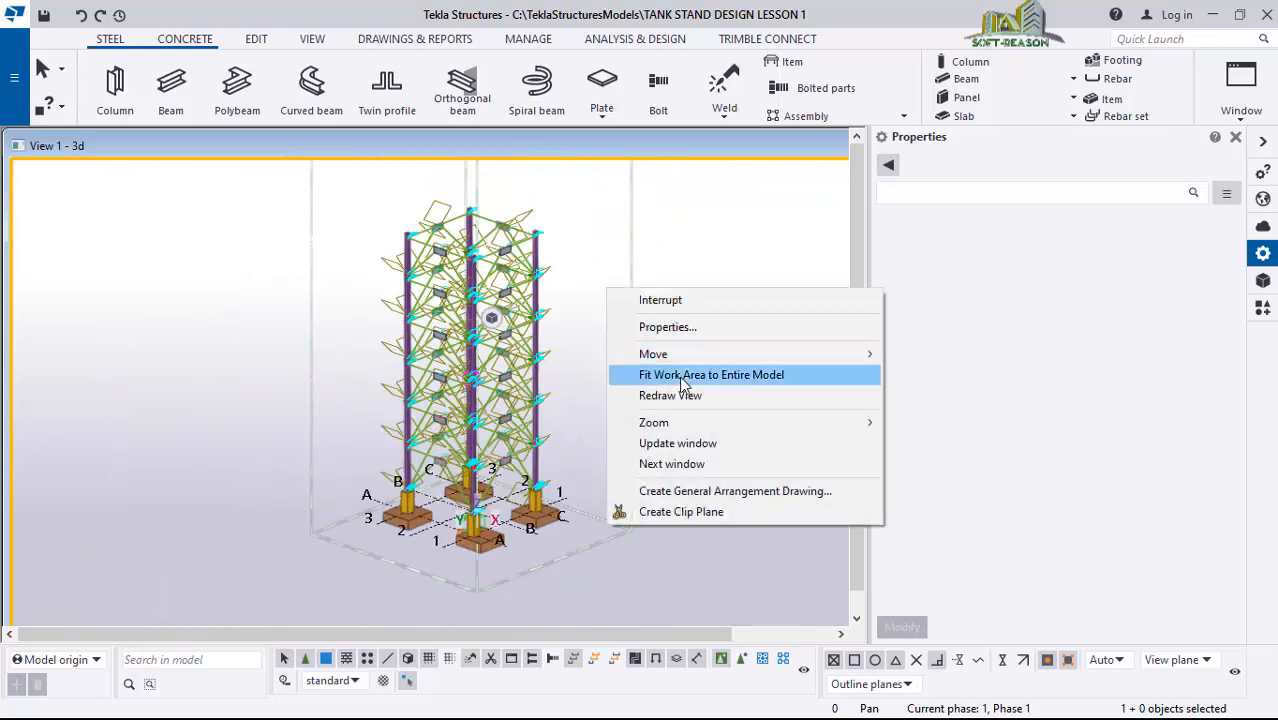
{"action": "left_click", "coordinate": [671, 395]}
- Inspect the diagonals and gusset connections on every face of the stand, from the top level down to the base
{"action": "scroll", "coordinate": [566, 348], "scroll_direction": "up", "scroll_amount": 2}
{"action": "scroll", "coordinate": [508, 316], "scroll_direction": "up", "scroll_amount": 5}
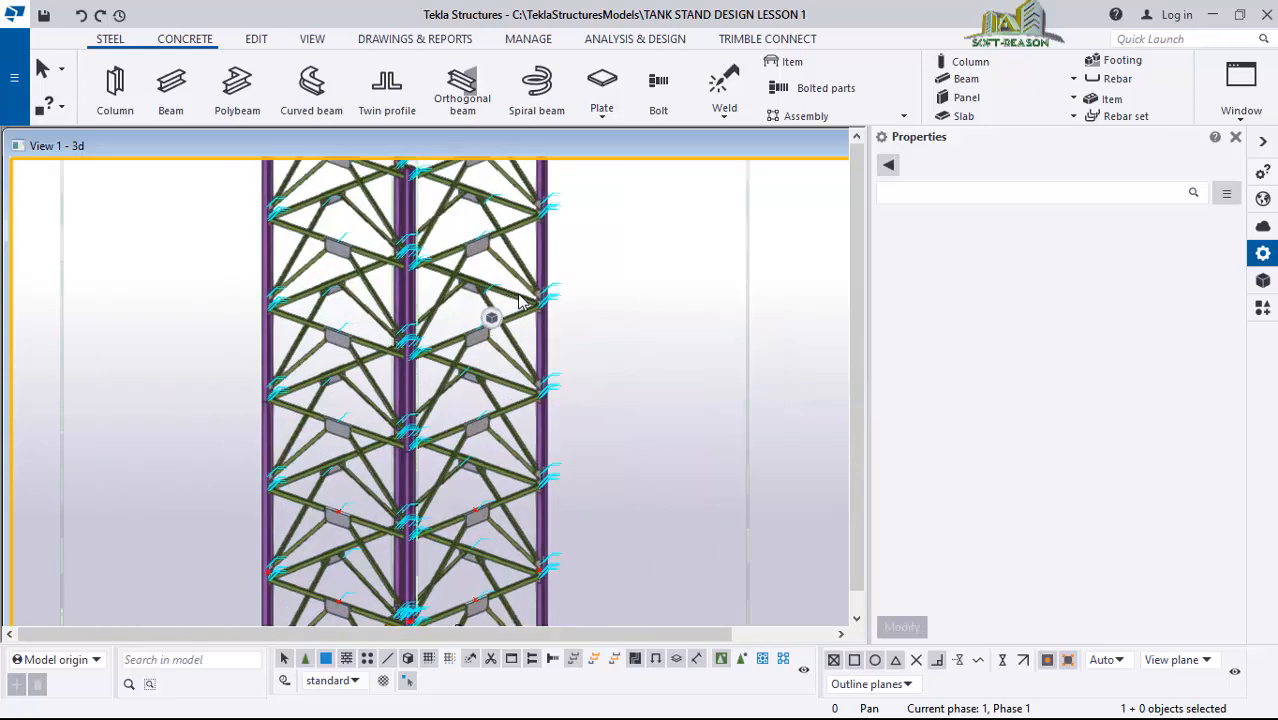
{"action": "scroll", "coordinate": [491, 393], "scroll_direction": "down", "scroll_amount": 4}
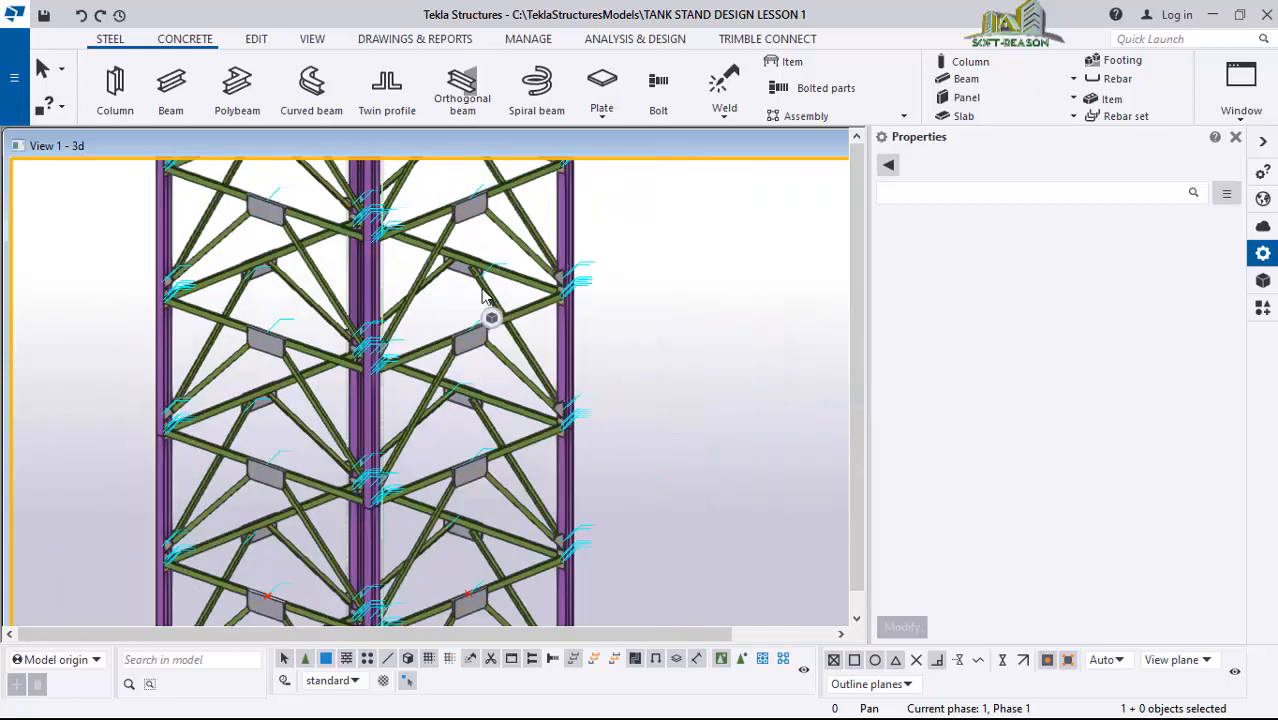
{"action": "middle_click_drag", "start_coordinate": [491, 393], "coordinate": [425, 265], "text": "ctrl"}
{"action": "scroll", "coordinate": [468, 357], "scroll_direction": "down", "scroll_amount": 2}
{"action": "scroll", "coordinate": [445, 300], "scroll_direction": "up", "scroll_amount": 6}
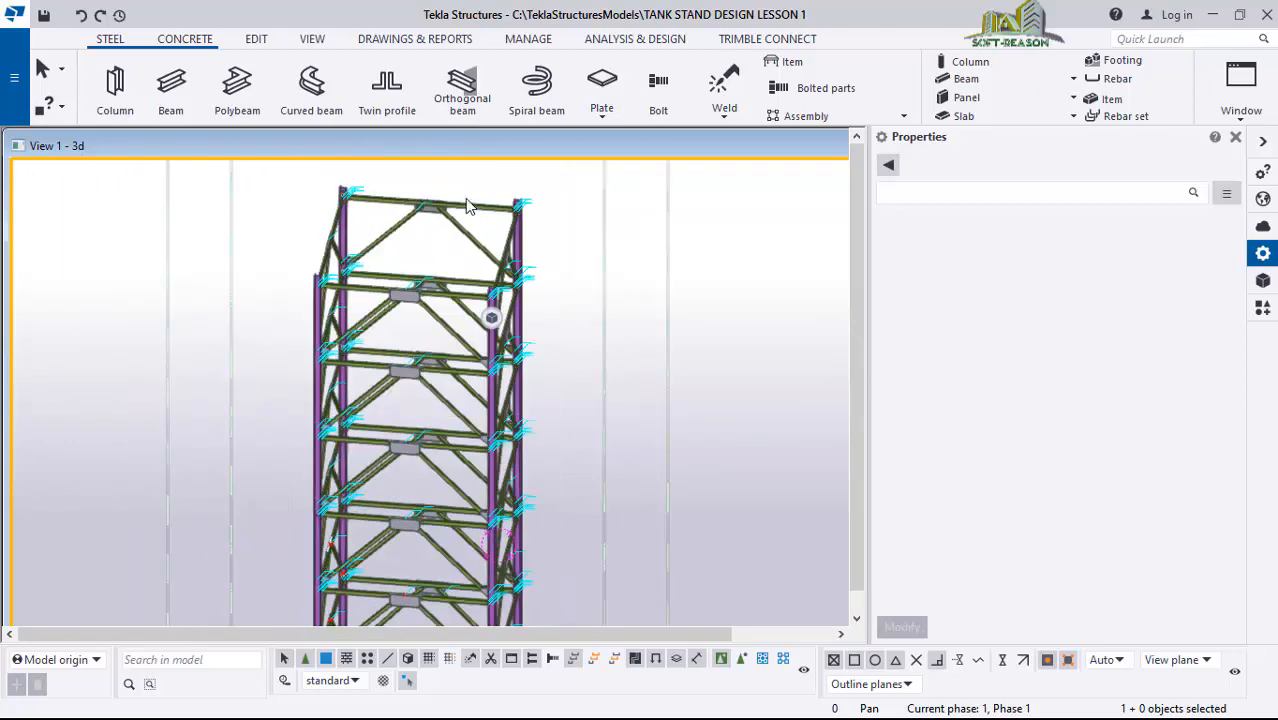
{"action": "scroll", "coordinate": [519, 418], "scroll_direction": "up", "scroll_amount": 8}
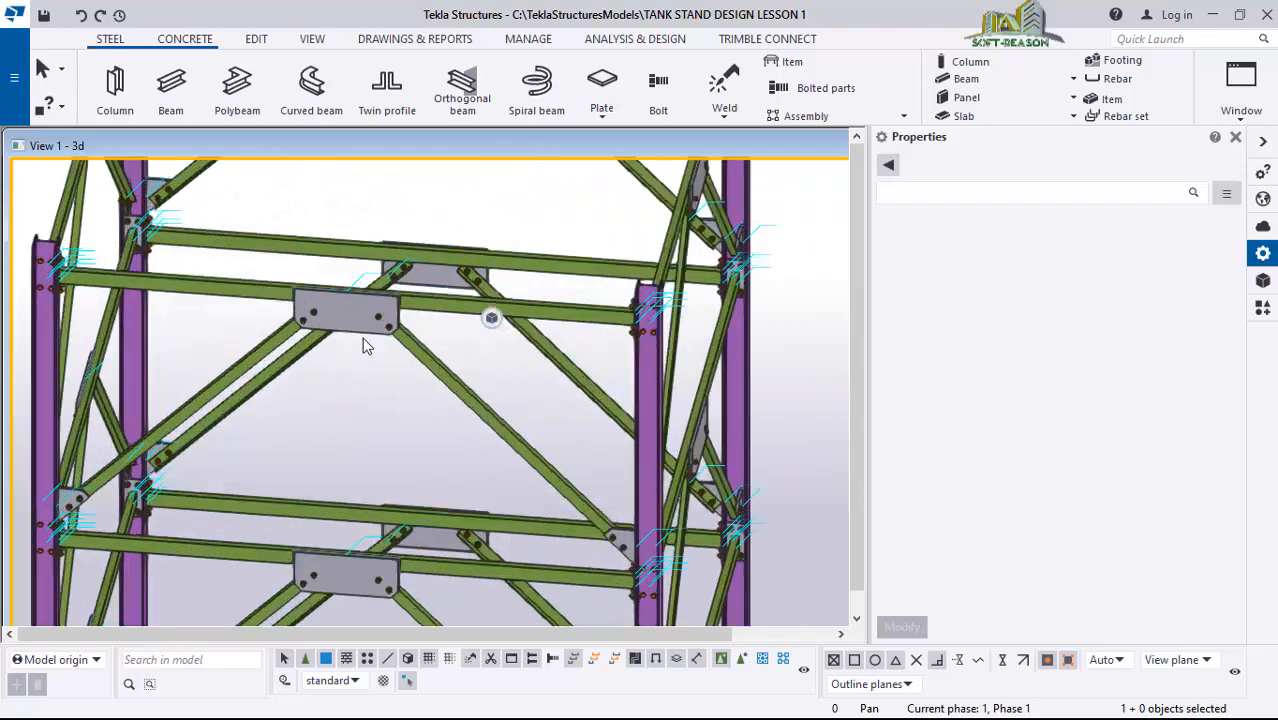
{"action": "scroll", "coordinate": [371, 290], "scroll_direction": "down", "scroll_amount": 3}
{"action": "scroll", "coordinate": [279, 398], "scroll_direction": "up", "scroll_amount": 6}
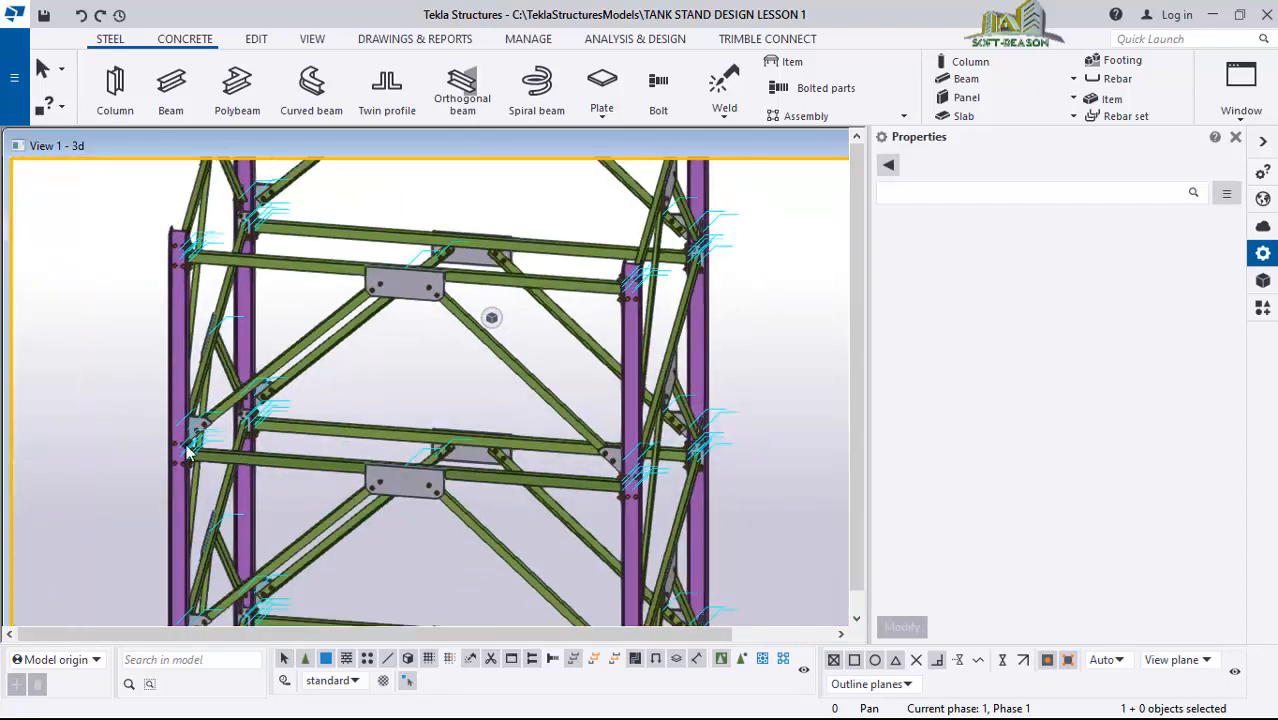
{"action": "scroll", "coordinate": [279, 398], "scroll_direction": "down", "scroll_amount": 6}
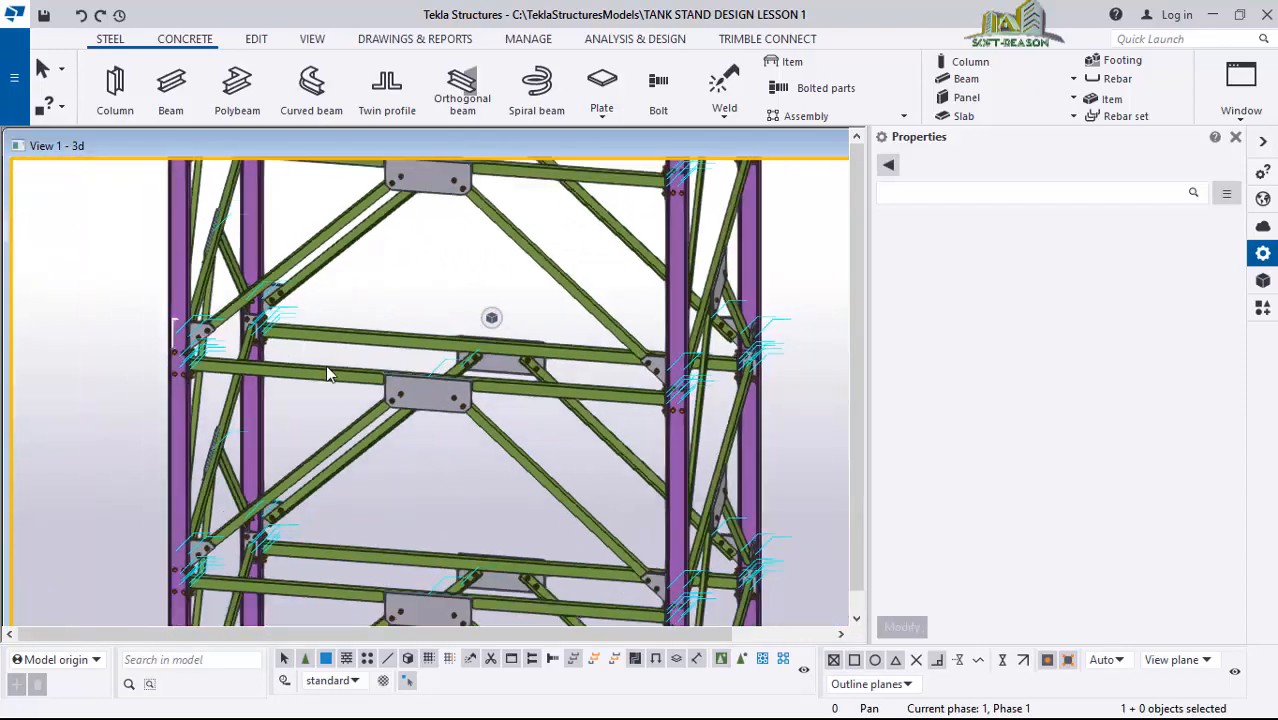
{"action": "middle_click_drag", "start_coordinate": [504, 466], "coordinate": [260, 291], "text": "ctrl"}
{"action": "scroll", "coordinate": [260, 291], "scroll_direction": "down", "scroll_amount": 3}
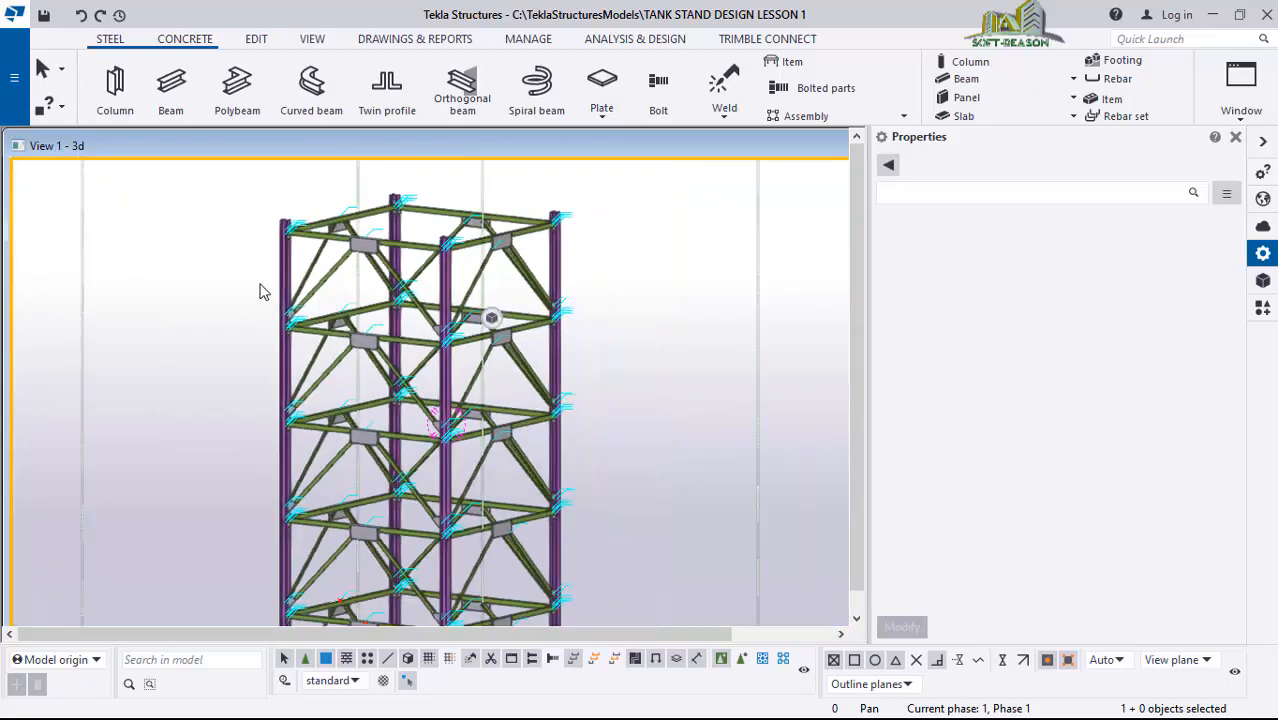
{"action": "scroll", "coordinate": [388, 359], "scroll_direction": "down", "scroll_amount": 1}
{"action": "scroll", "coordinate": [369, 600], "scroll_direction": "up", "scroll_amount": 1}
{"action": "scroll", "coordinate": [365, 451], "scroll_direction": "up", "scroll_amount": 8}
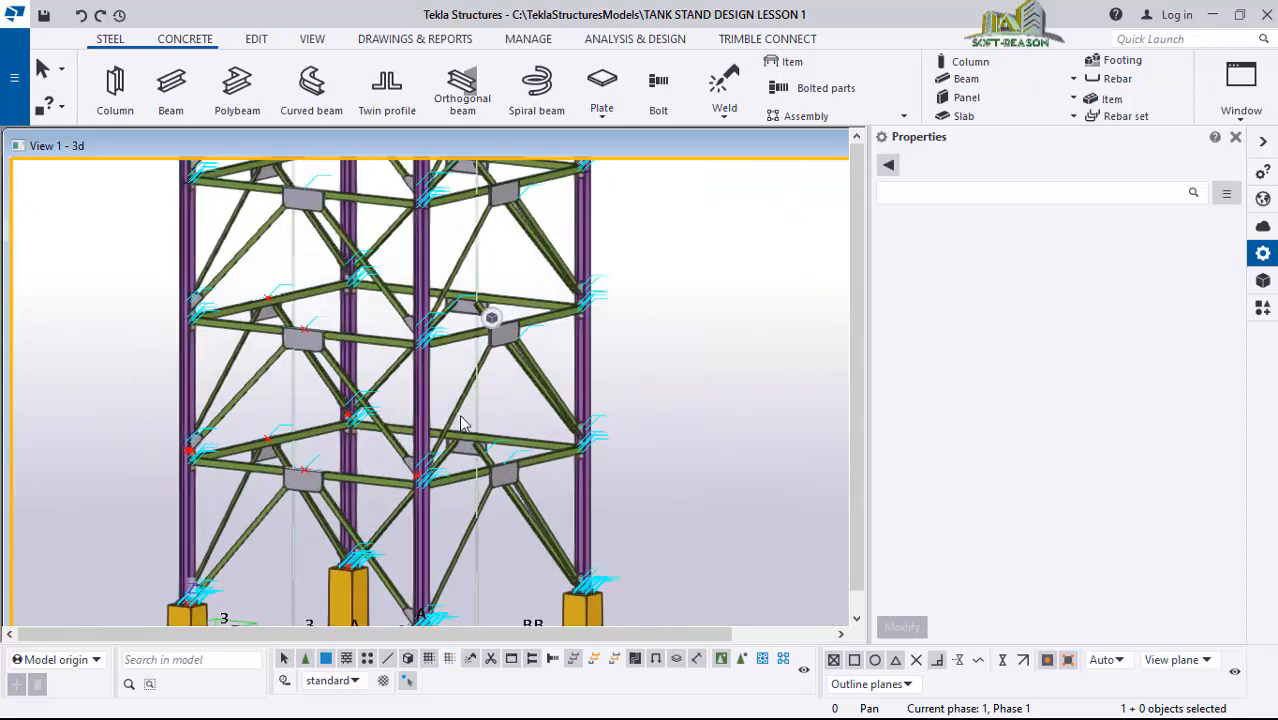
- Review the completed bracing of the whole tank stand, from the lower levels and footings up to the top gussets, including from a higher viewpoint
{"action": "scroll", "coordinate": [491, 482], "scroll_direction": "down", "scroll_amount": 3}
{"action": "scroll", "coordinate": [470, 436], "scroll_direction": "up", "scroll_amount": 3}
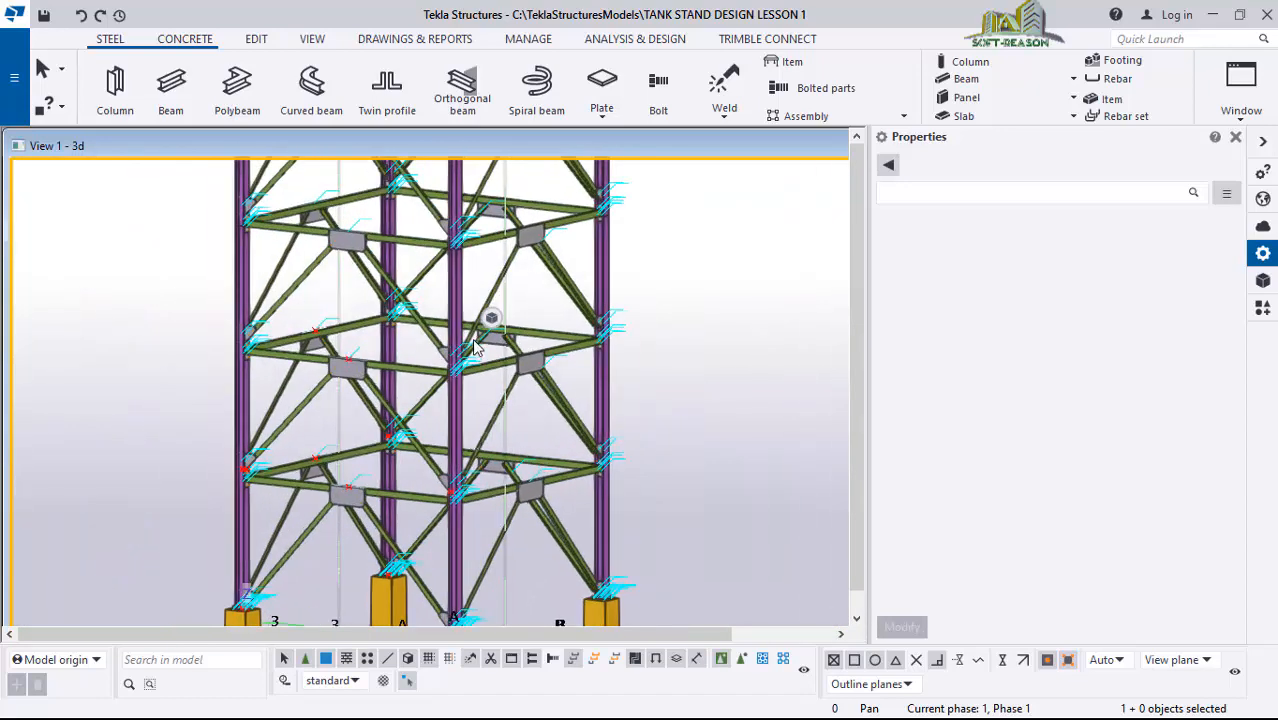
{"action": "scroll", "coordinate": [456, 484], "scroll_direction": "down", "scroll_amount": 3}
{"action": "scroll", "coordinate": [450, 425], "scroll_direction": "up", "scroll_amount": 2}
{"action": "scroll", "coordinate": [482, 465], "scroll_direction": "down", "scroll_amount": 5}
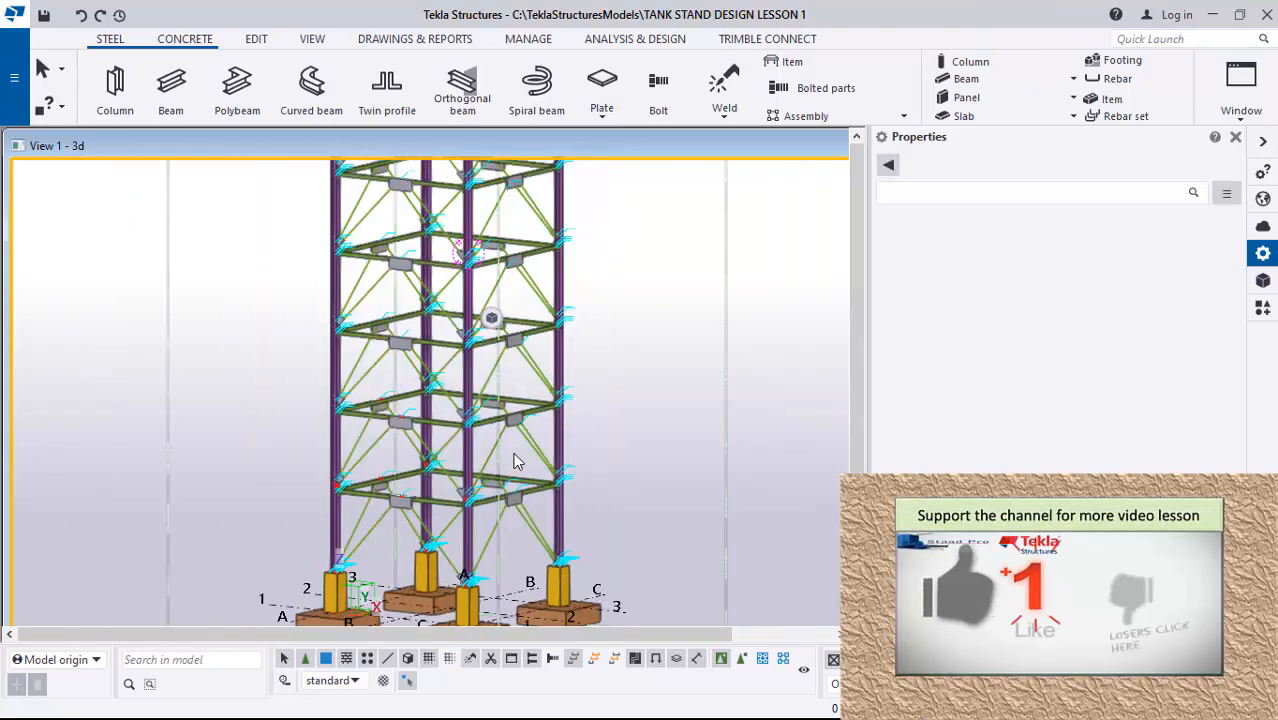
{"action": "middle_click_drag", "start_coordinate": [513, 457], "coordinate": [452, 505], "text": "ctrl"}
{"action": "scroll", "coordinate": [450, 310], "scroll_direction": "down", "scroll_amount": 3}
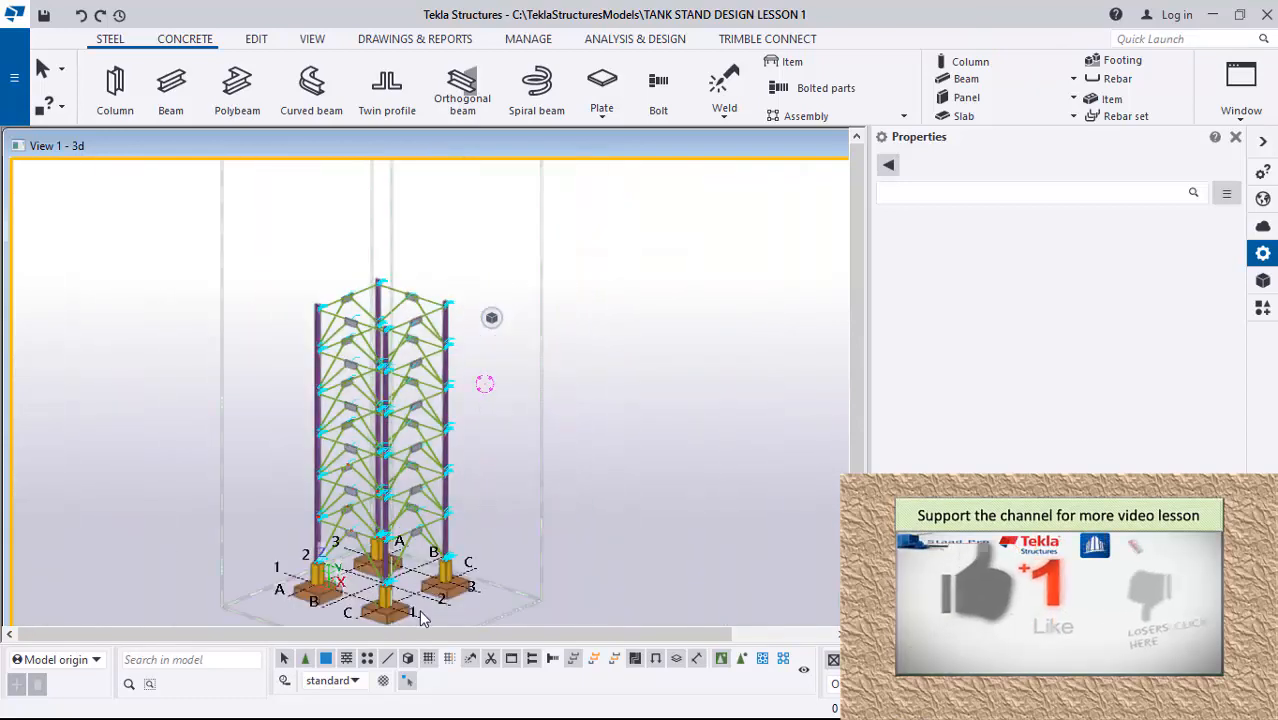
{"action": "scroll", "coordinate": [432, 586], "scroll_direction": "up", "scroll_amount": 2}
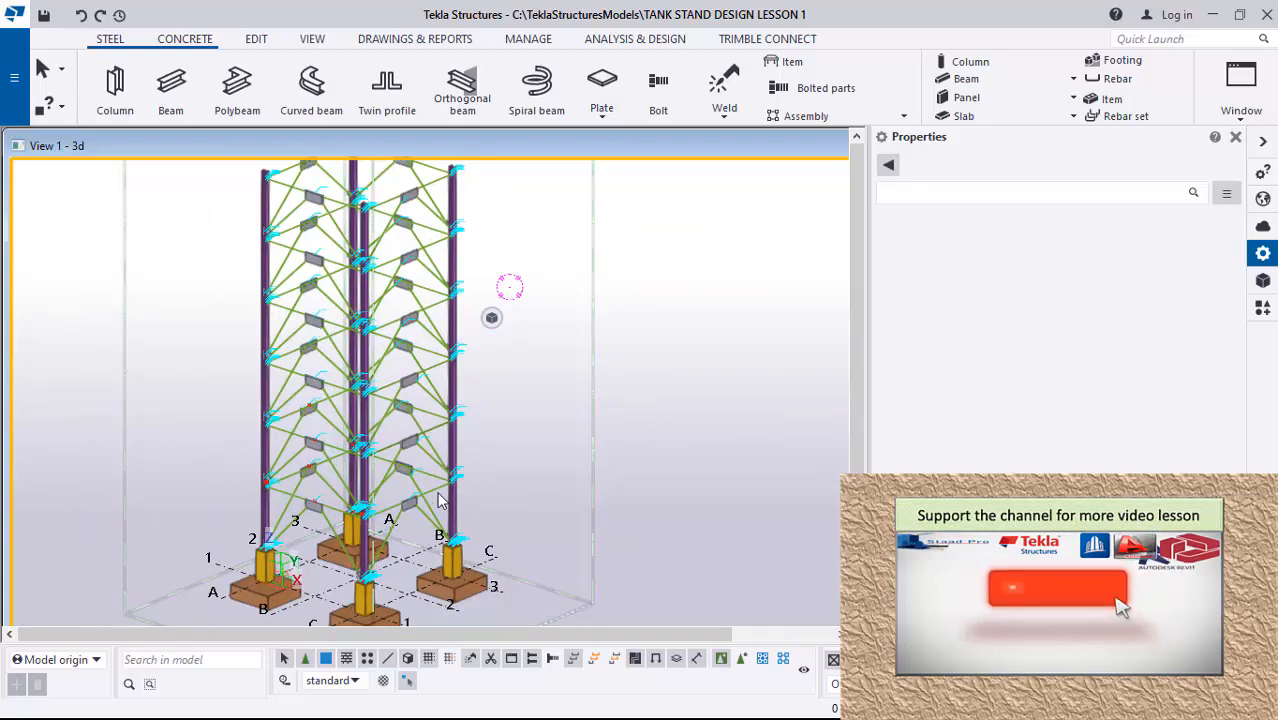
{"action": "scroll", "coordinate": [508, 470], "scroll_direction": "down", "scroll_amount": 1}
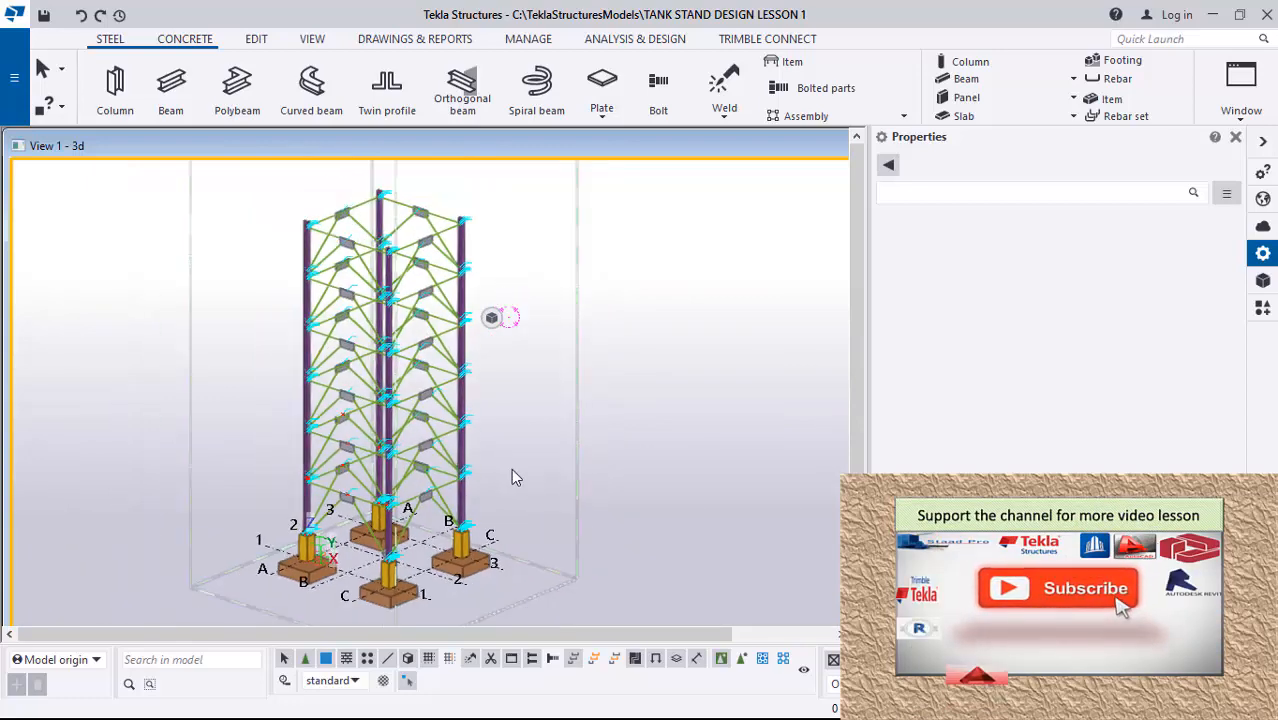
{"action": "scroll", "coordinate": [360, 440], "scroll_direction": "up", "scroll_amount": 2}
{"action": "scroll", "coordinate": [466, 408], "scroll_direction": "down", "scroll_amount": 1}
{"action": "scroll", "coordinate": [466, 414], "scroll_direction": "up", "scroll_amount": 1}
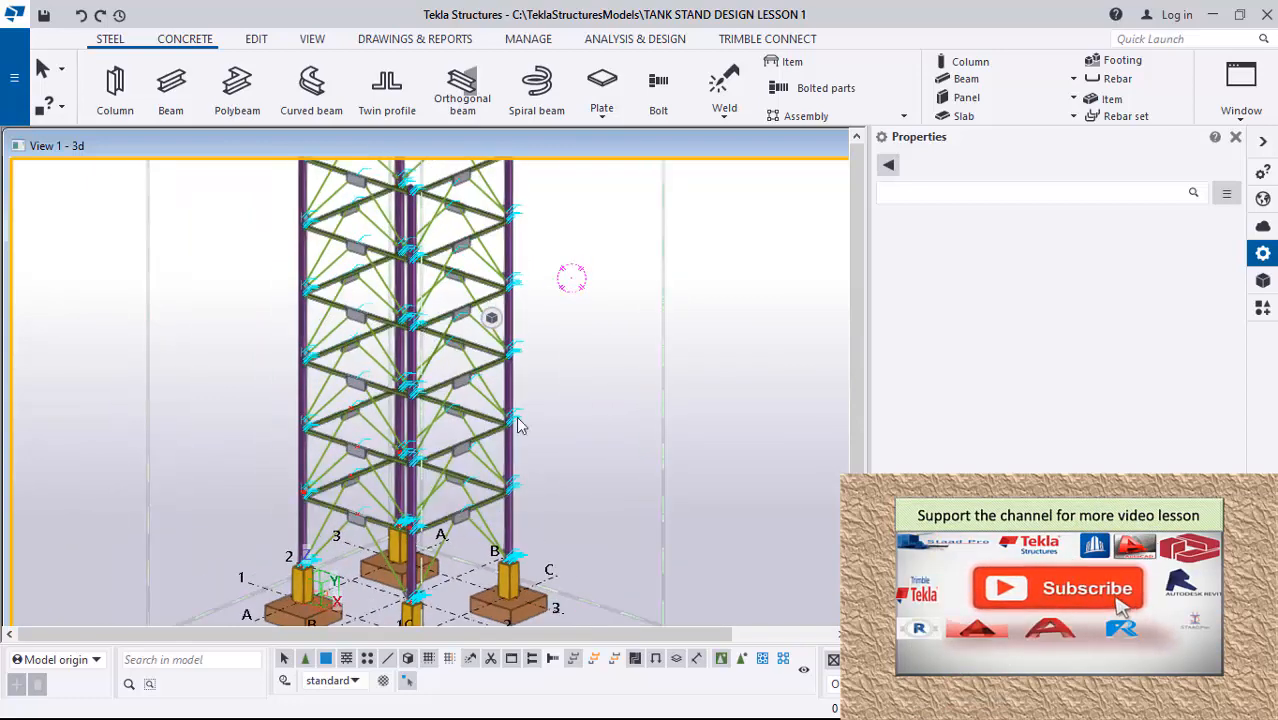
{"action": "scroll", "coordinate": [459, 336], "scroll_direction": "down", "scroll_amount": 2}
{"action": "scroll", "coordinate": [480, 388], "scroll_direction": "up", "scroll_amount": 2}
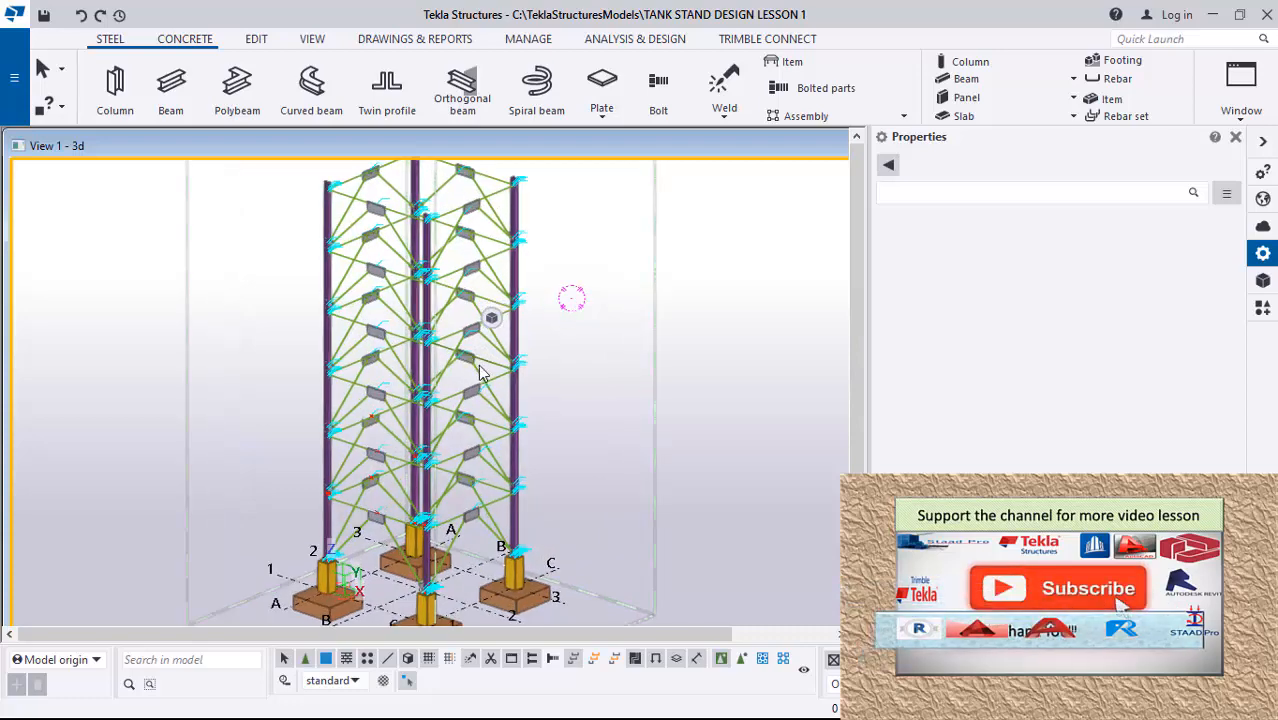
{"action": "scroll", "coordinate": [506, 325], "scroll_direction": "up", "scroll_amount": 2}
{"action": "scroll", "coordinate": [506, 325], "scroll_direction": "down", "scroll_amount": 2}
{"action": "scroll", "coordinate": [495, 300], "scroll_direction": "up", "scroll_amount": 2}
{"action": "left_click", "coordinate": [488, 260]}
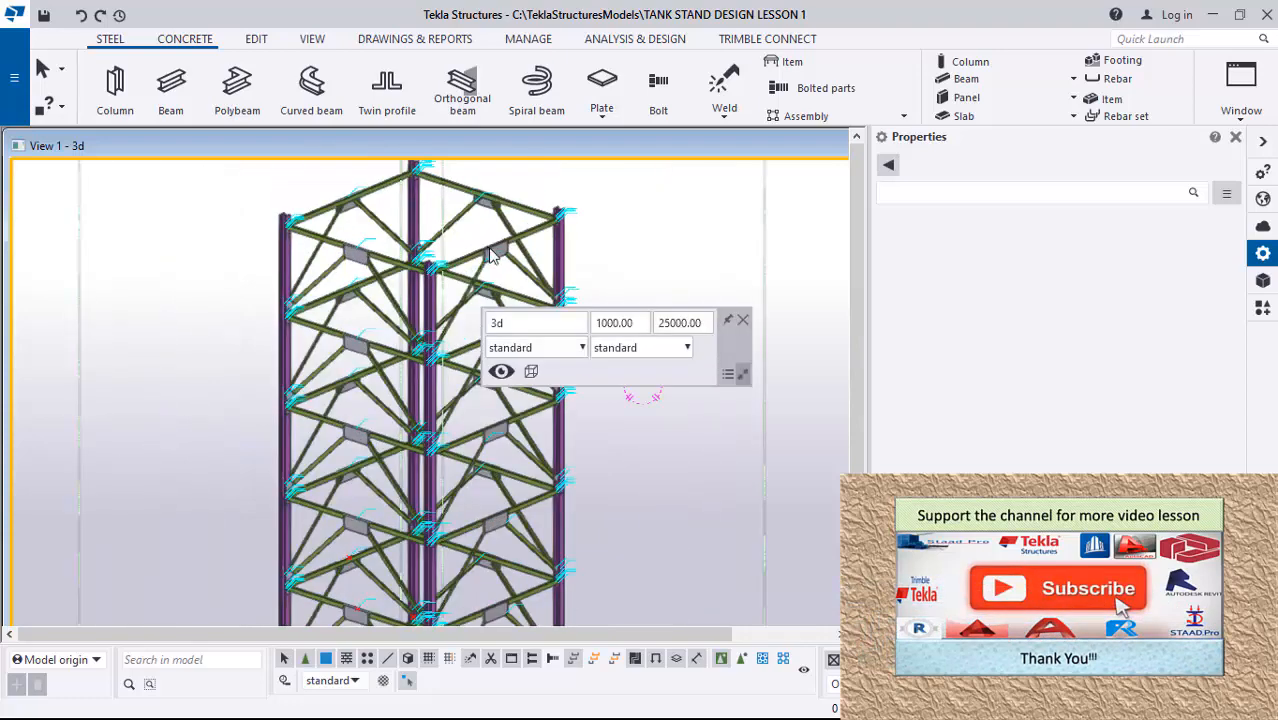